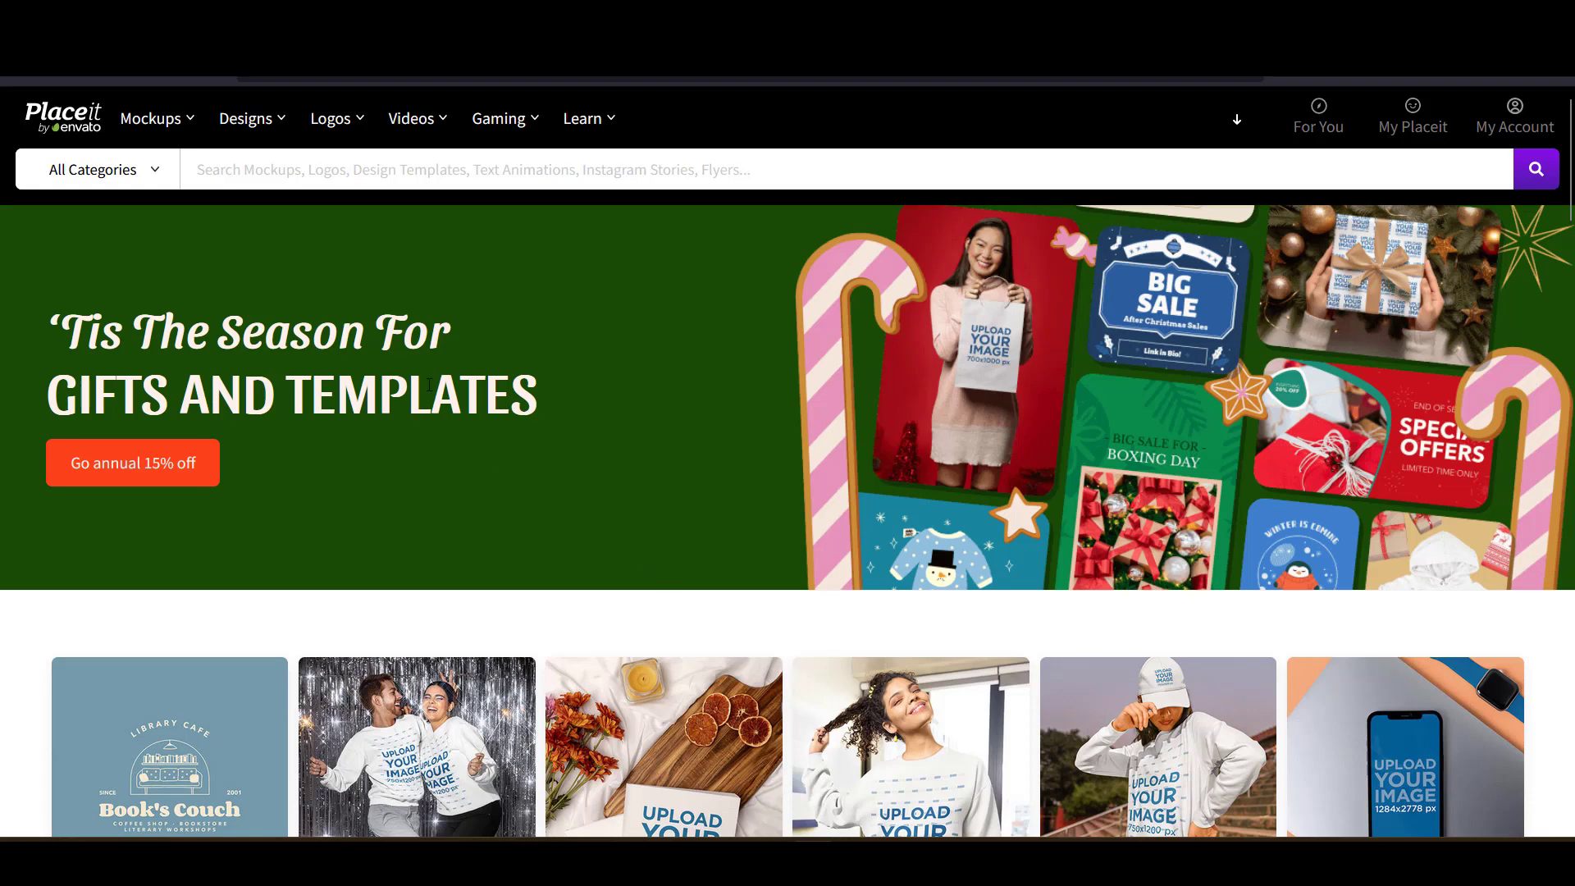
# - Start a Blank Canvas design from Designs > Highlights, giving an empty 4000 x 4800 px canvas
pyautogui.moveTo(246, 131)
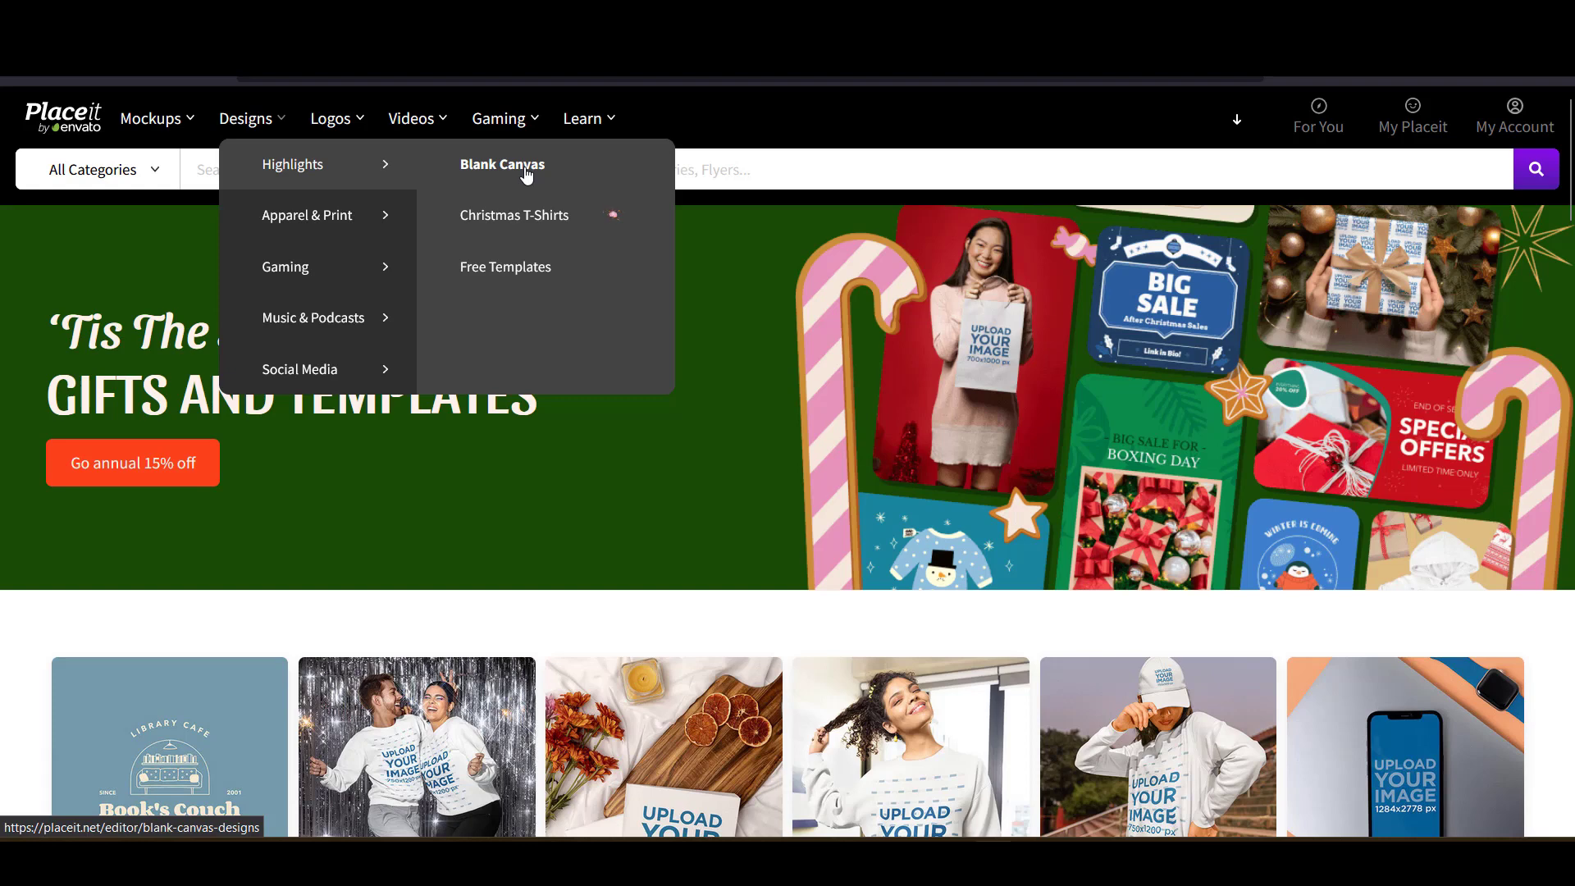
pyautogui.click(526, 172)
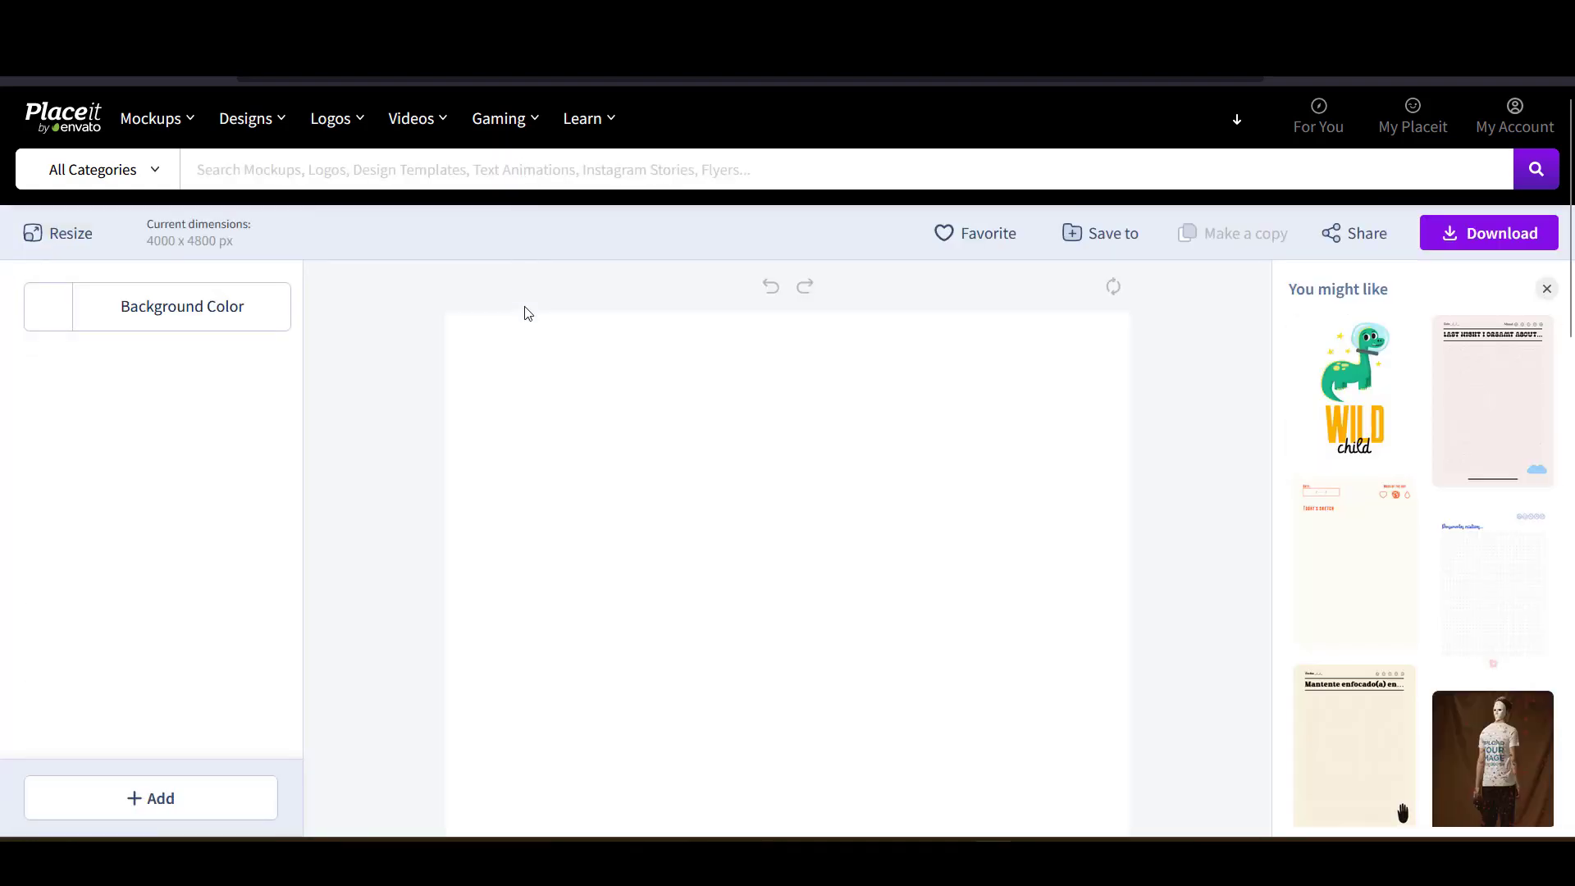
pyautogui.scroll(-6, 461, 321)
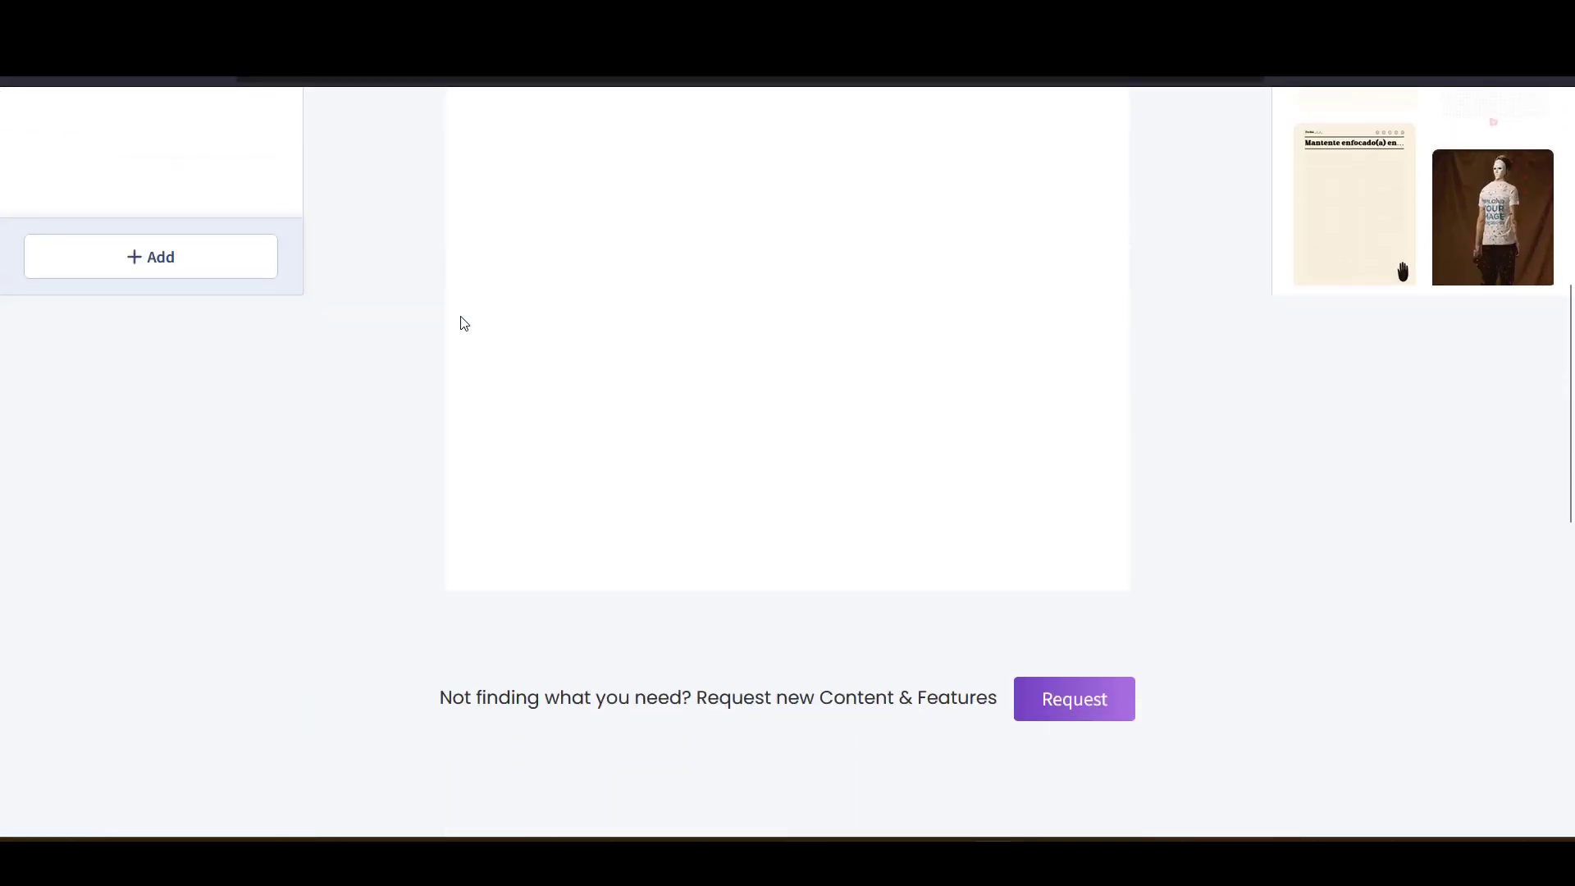
pyautogui.scroll(4, 461, 322)
pyautogui.scroll(2, 462, 324)
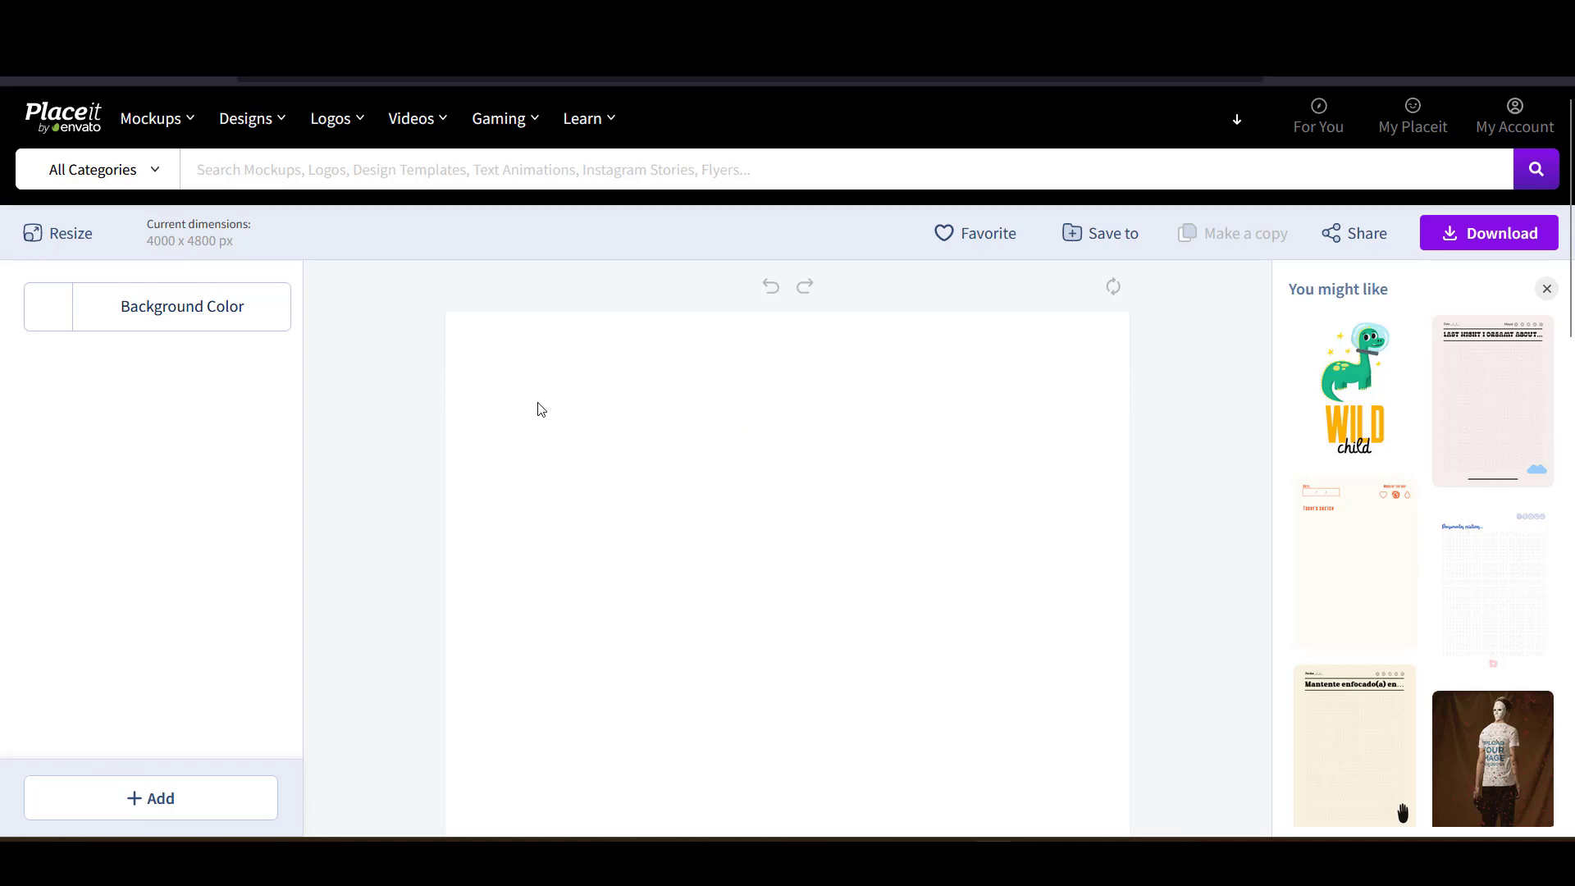
# - Resize the canvas to a custom width of 500 px and height of 500 px
pyautogui.click(70, 246)
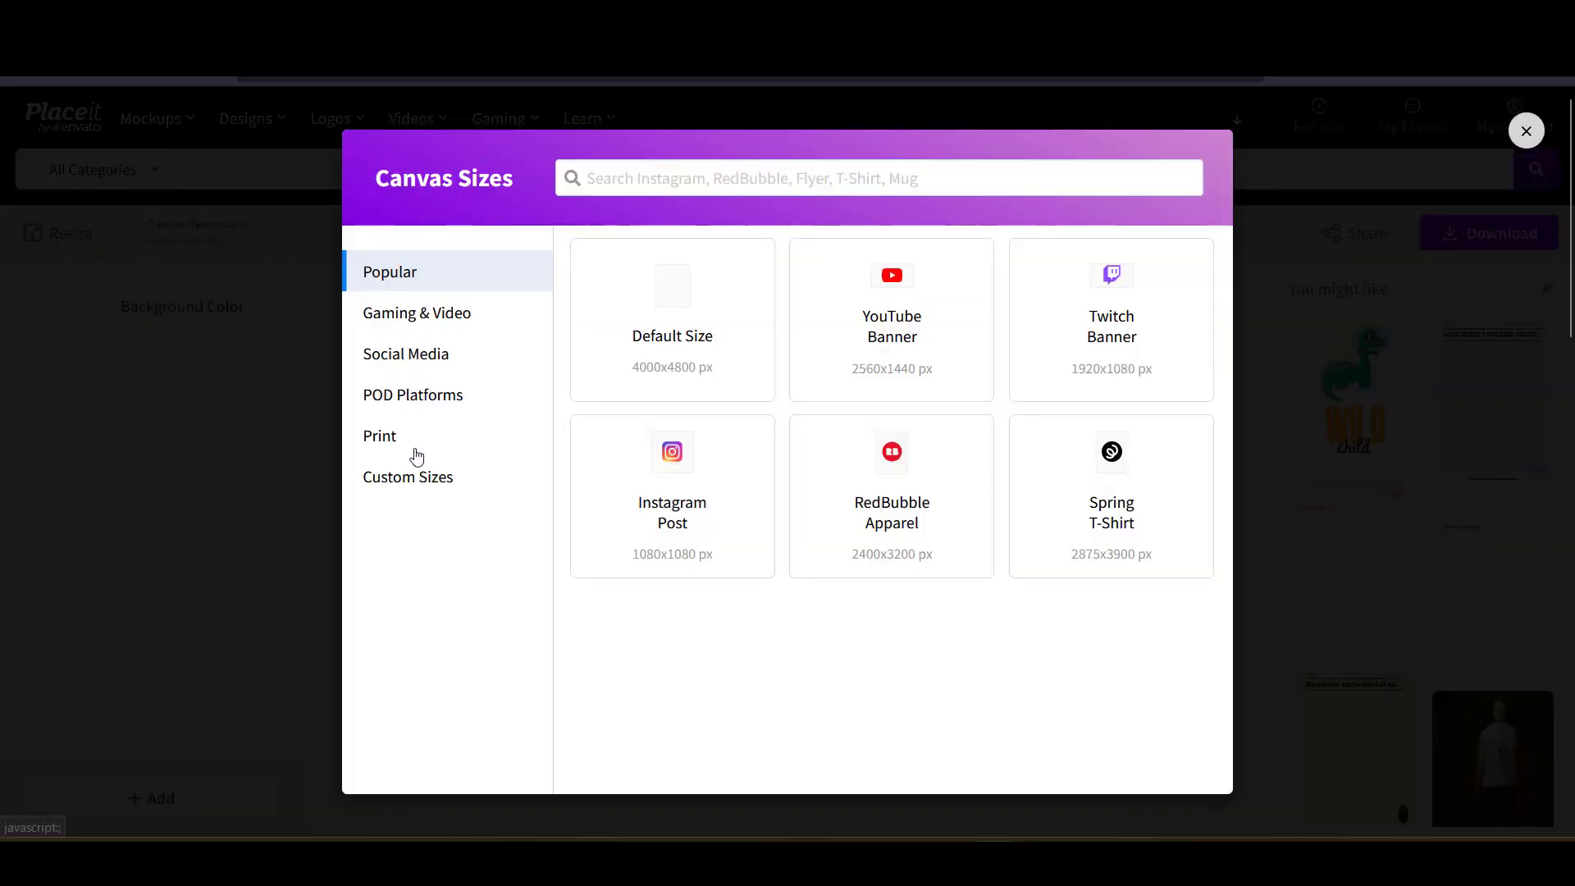
pyautogui.click(424, 487)
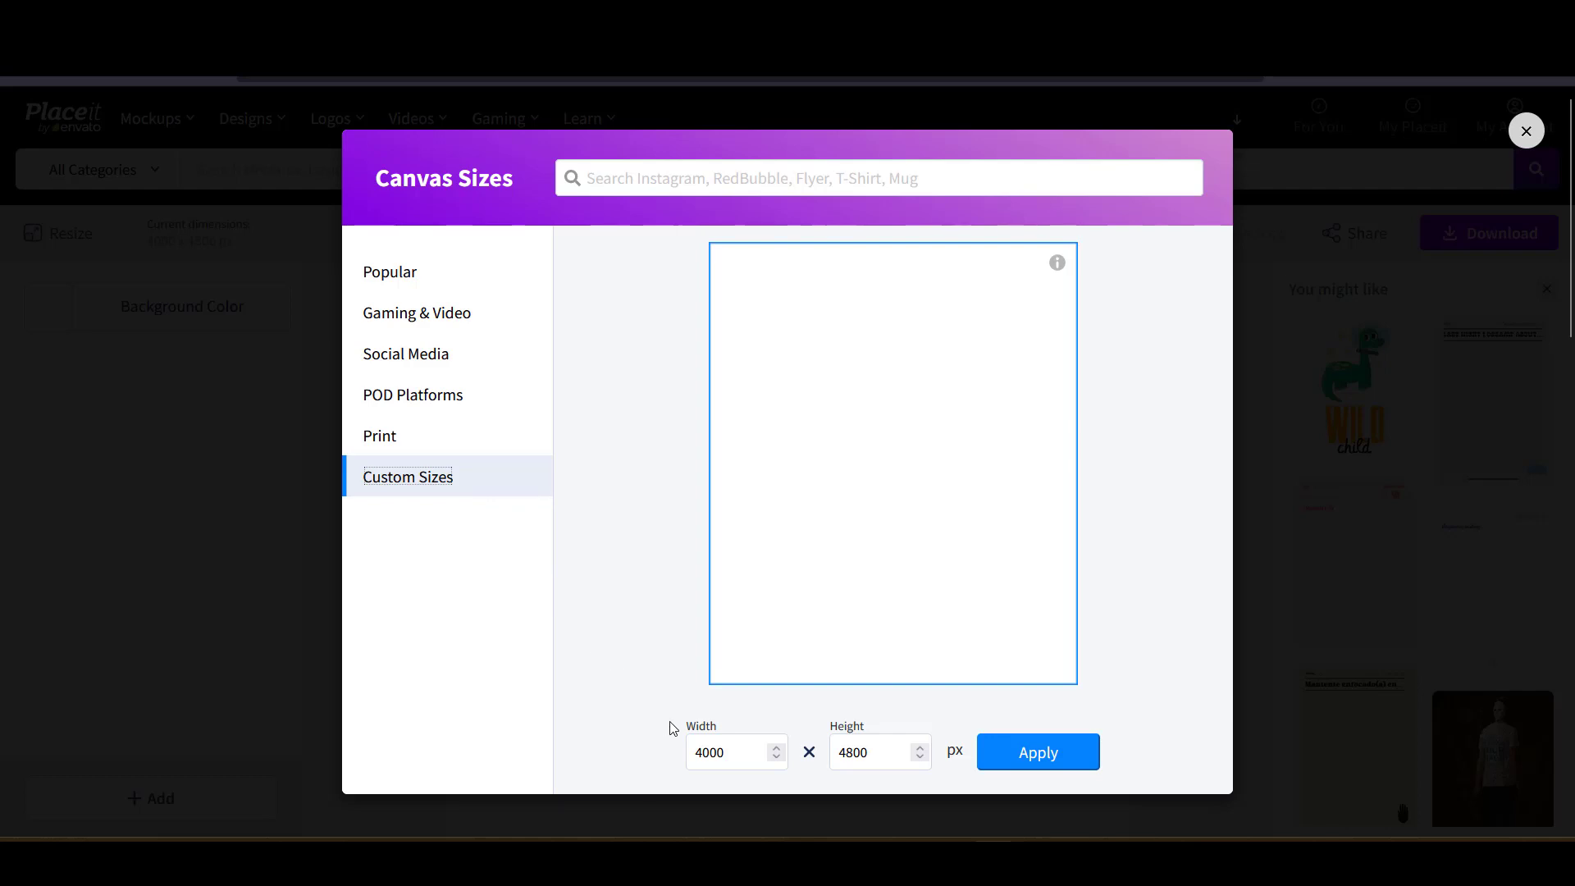
pyautogui.click(743, 753)
pyautogui.moveTo(743, 753); pyautogui.dragTo(668, 745)
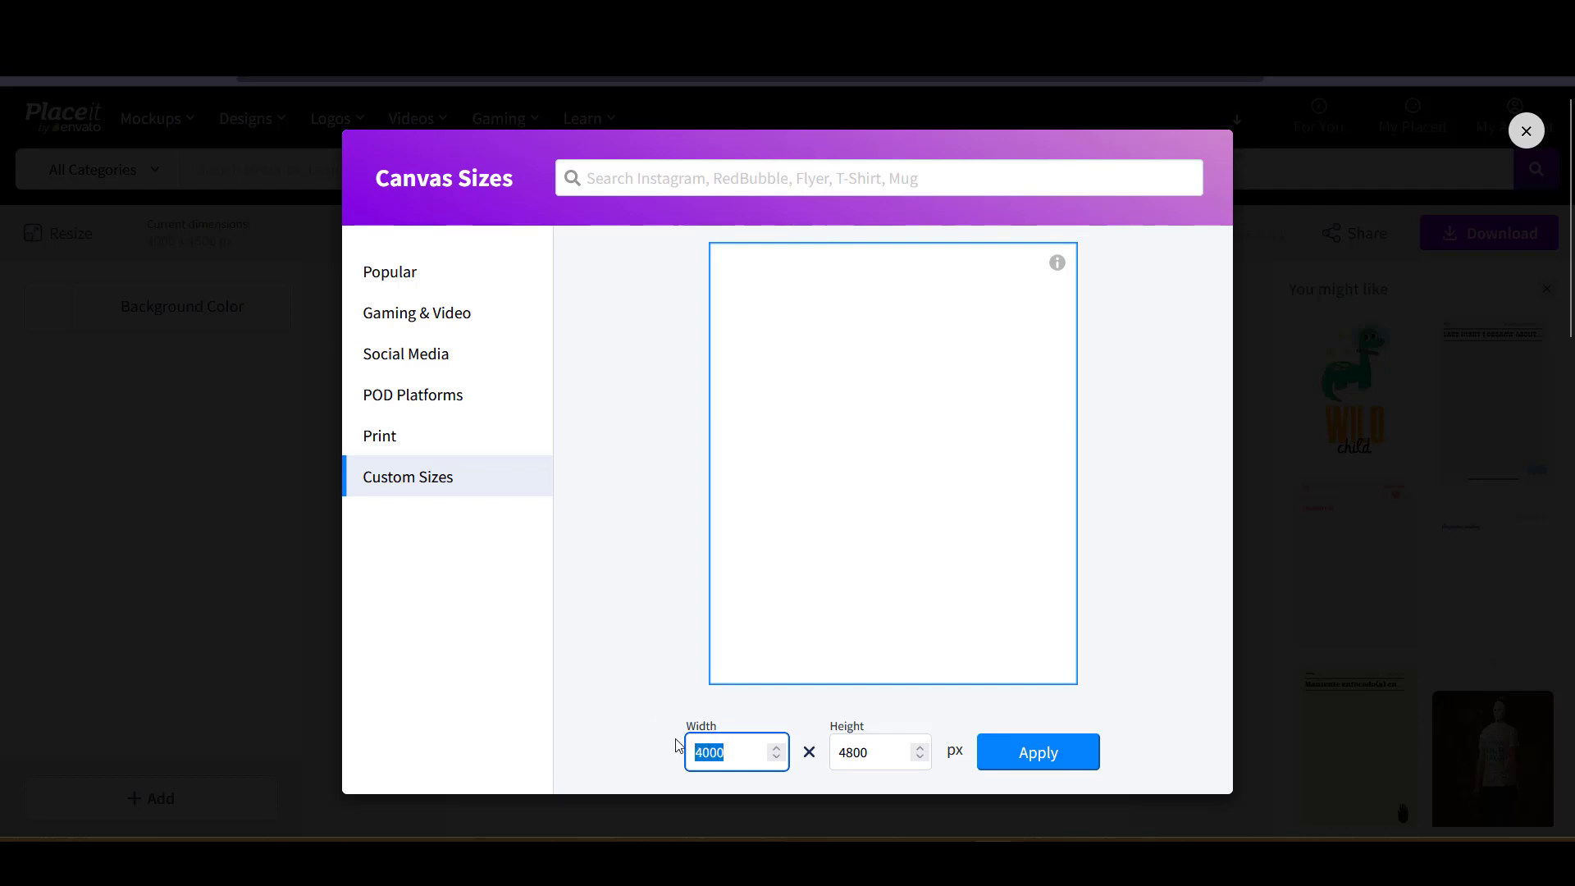
pyautogui.write('500')
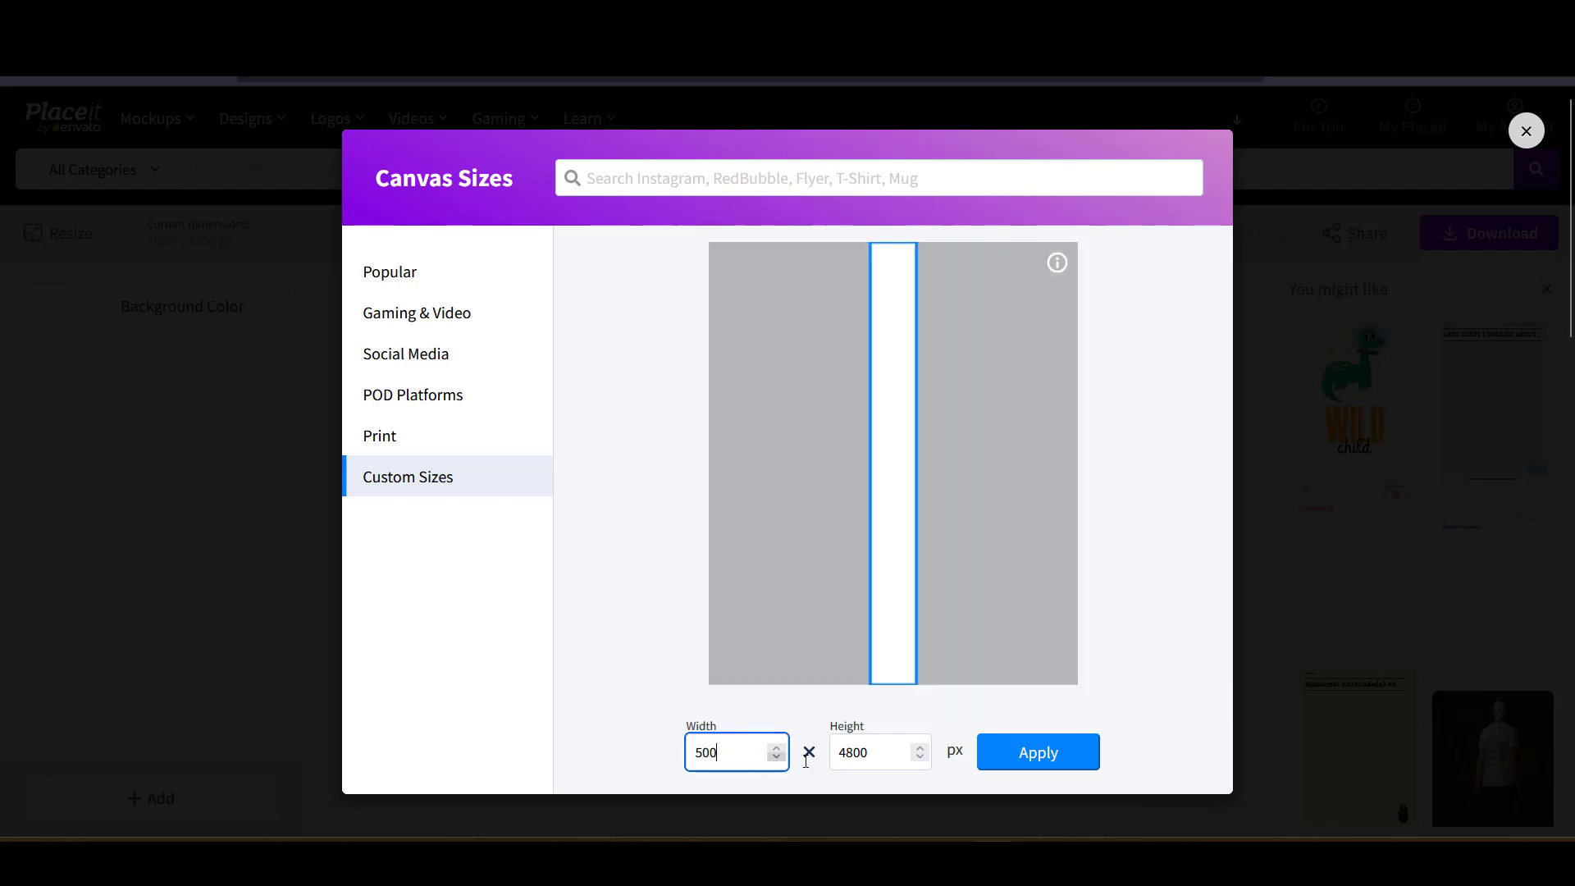
pyautogui.press('Tab')
pyautogui.write('500')
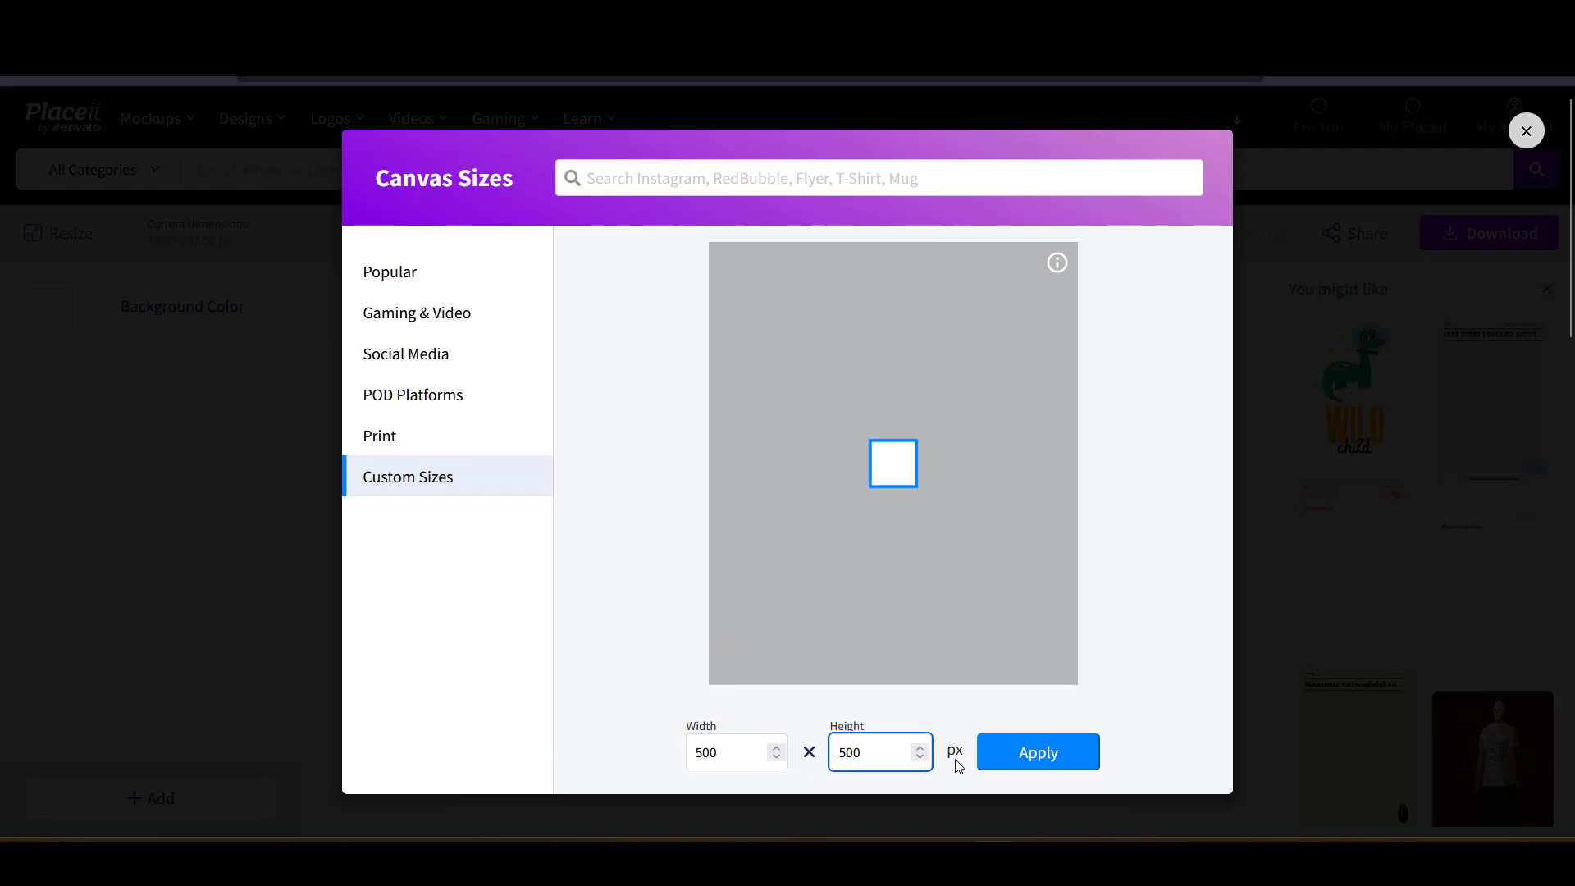
pyautogui.click(1044, 759)
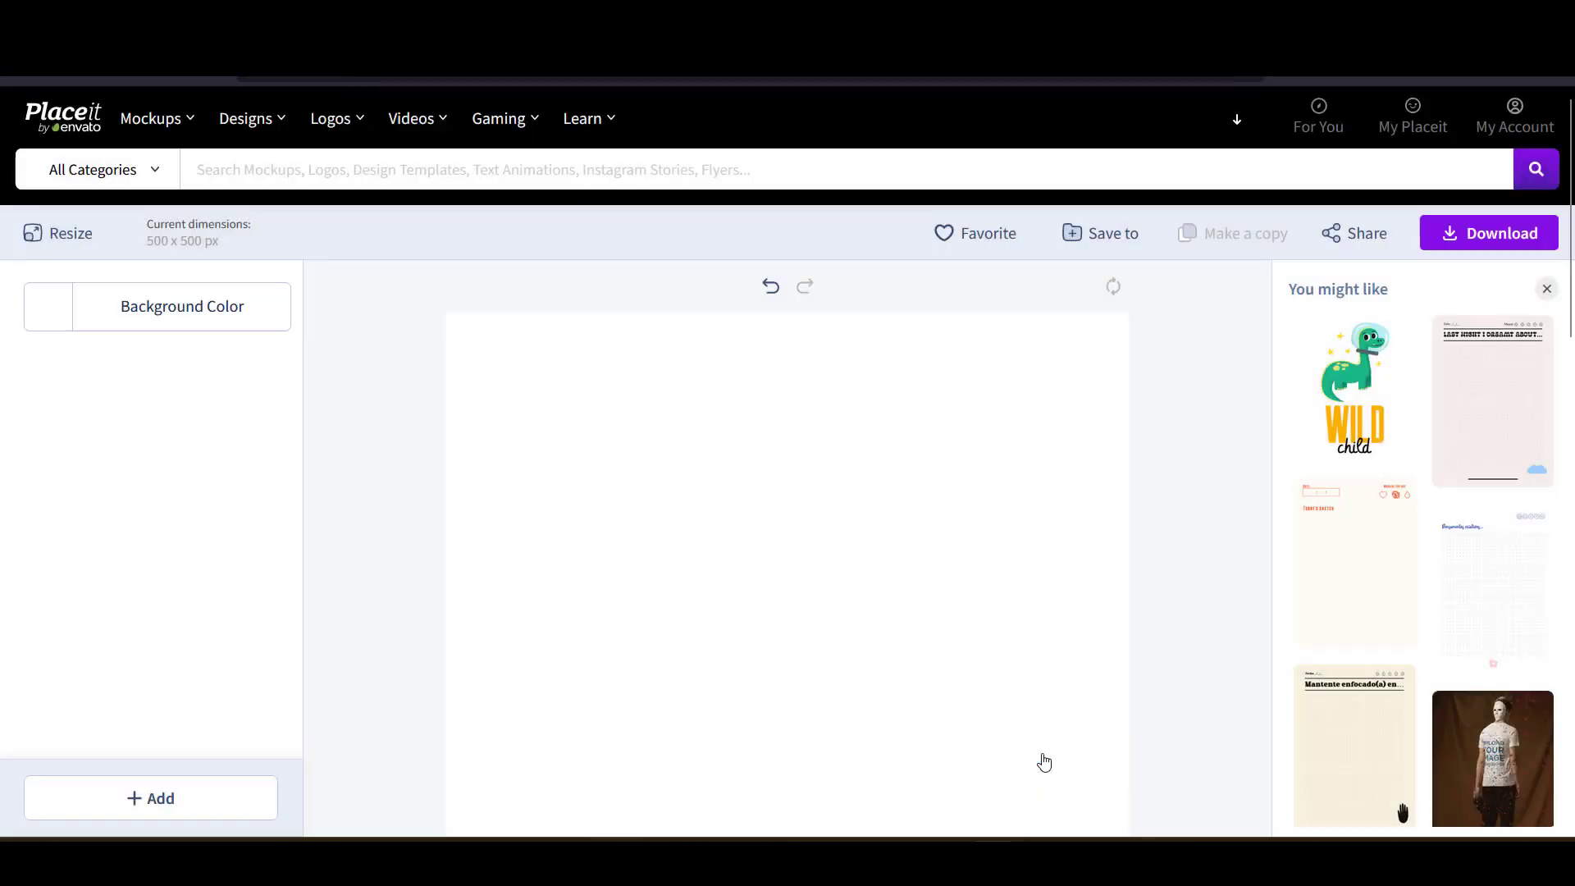
# - Look over the blank 500 x 500 canvas and bring up the + Add content choices
pyautogui.scroll(-1, 911, 520)
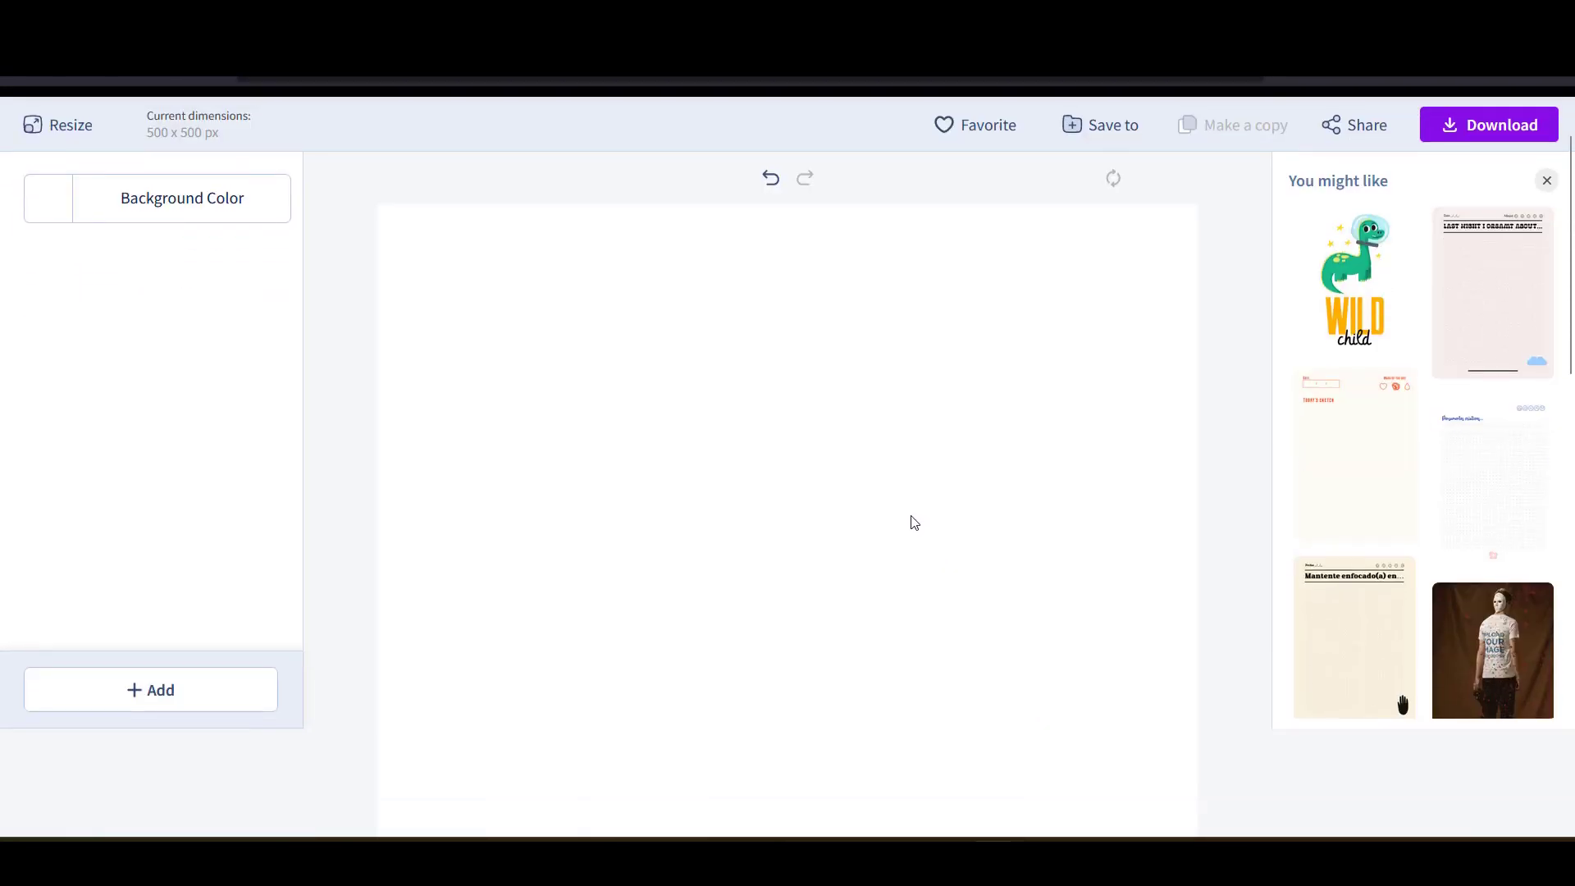
pyautogui.scroll(-3, 911, 520)
pyautogui.scroll(5, 912, 520)
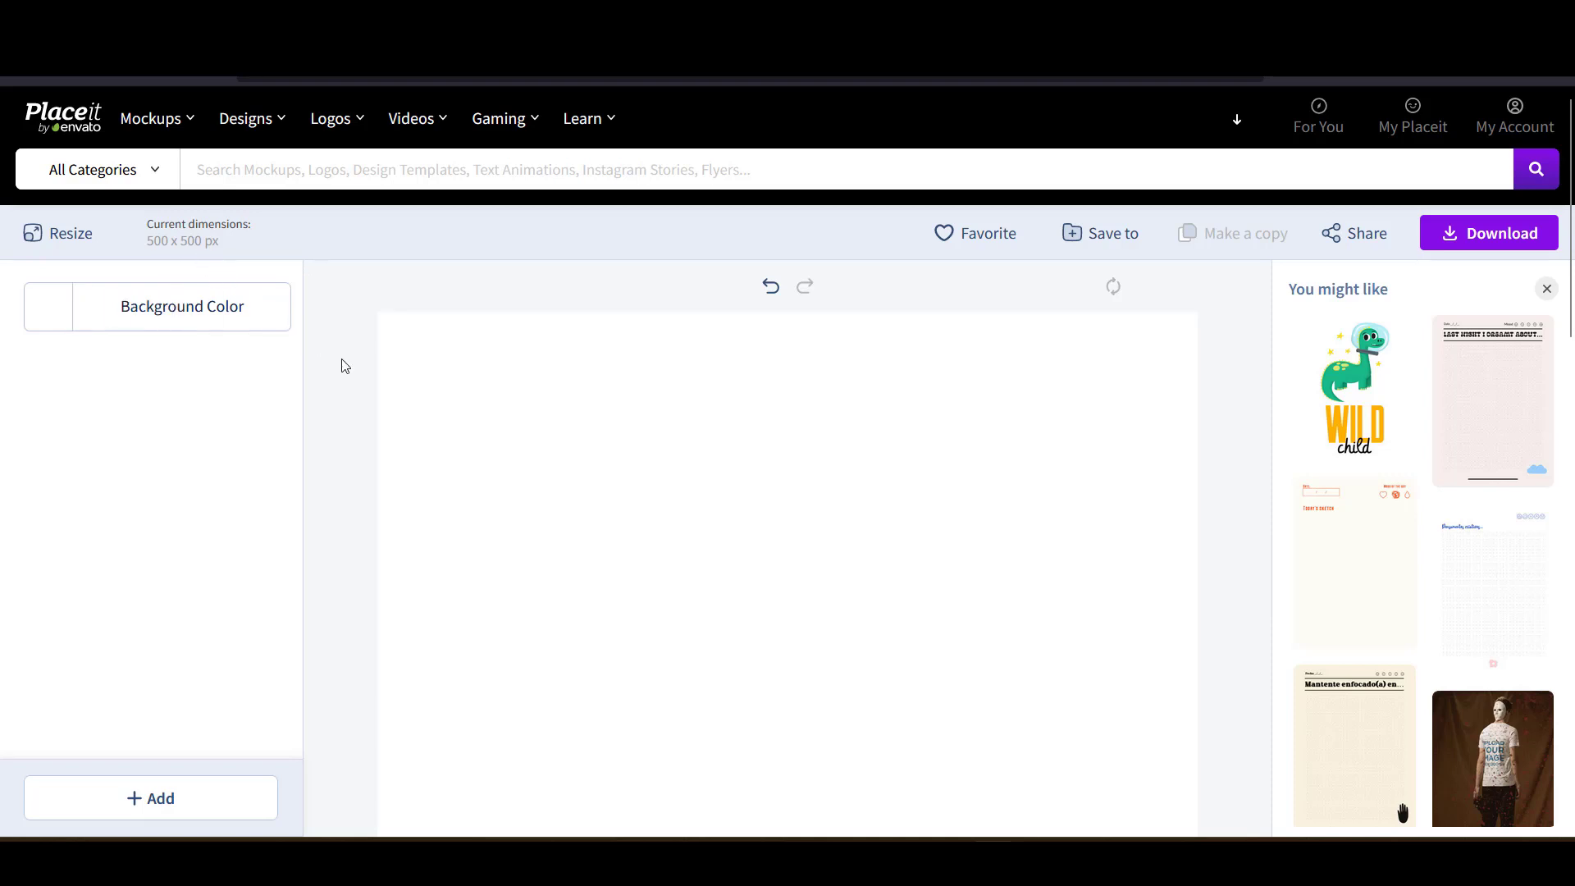
pyautogui.scroll(-1, 345, 363)
pyautogui.scroll(-1, 397, 382)
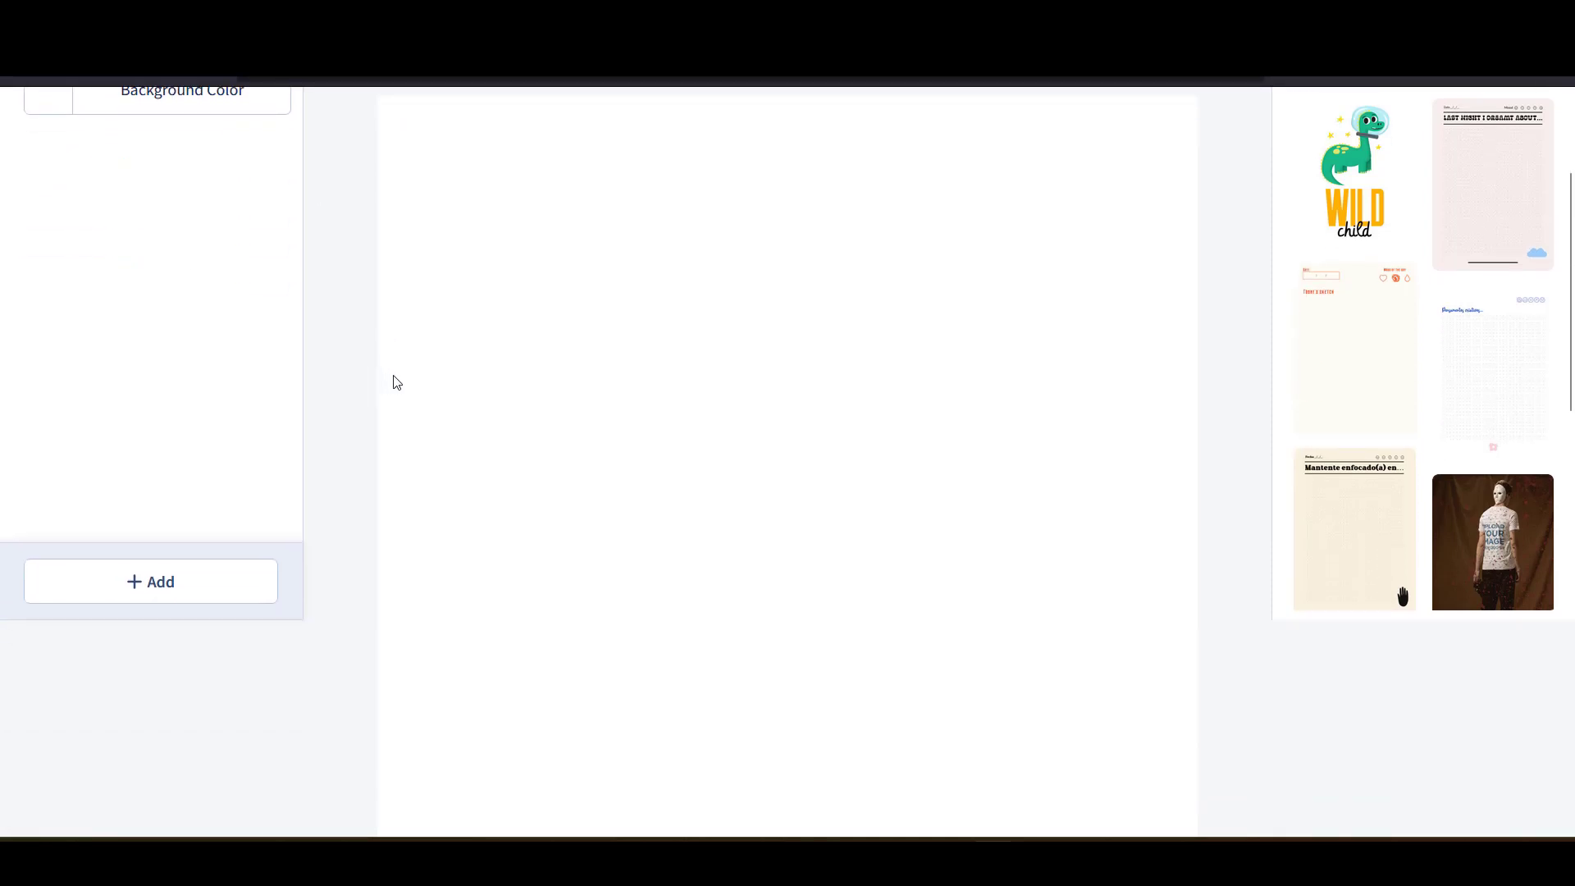
pyautogui.scroll(1, 656, 408)
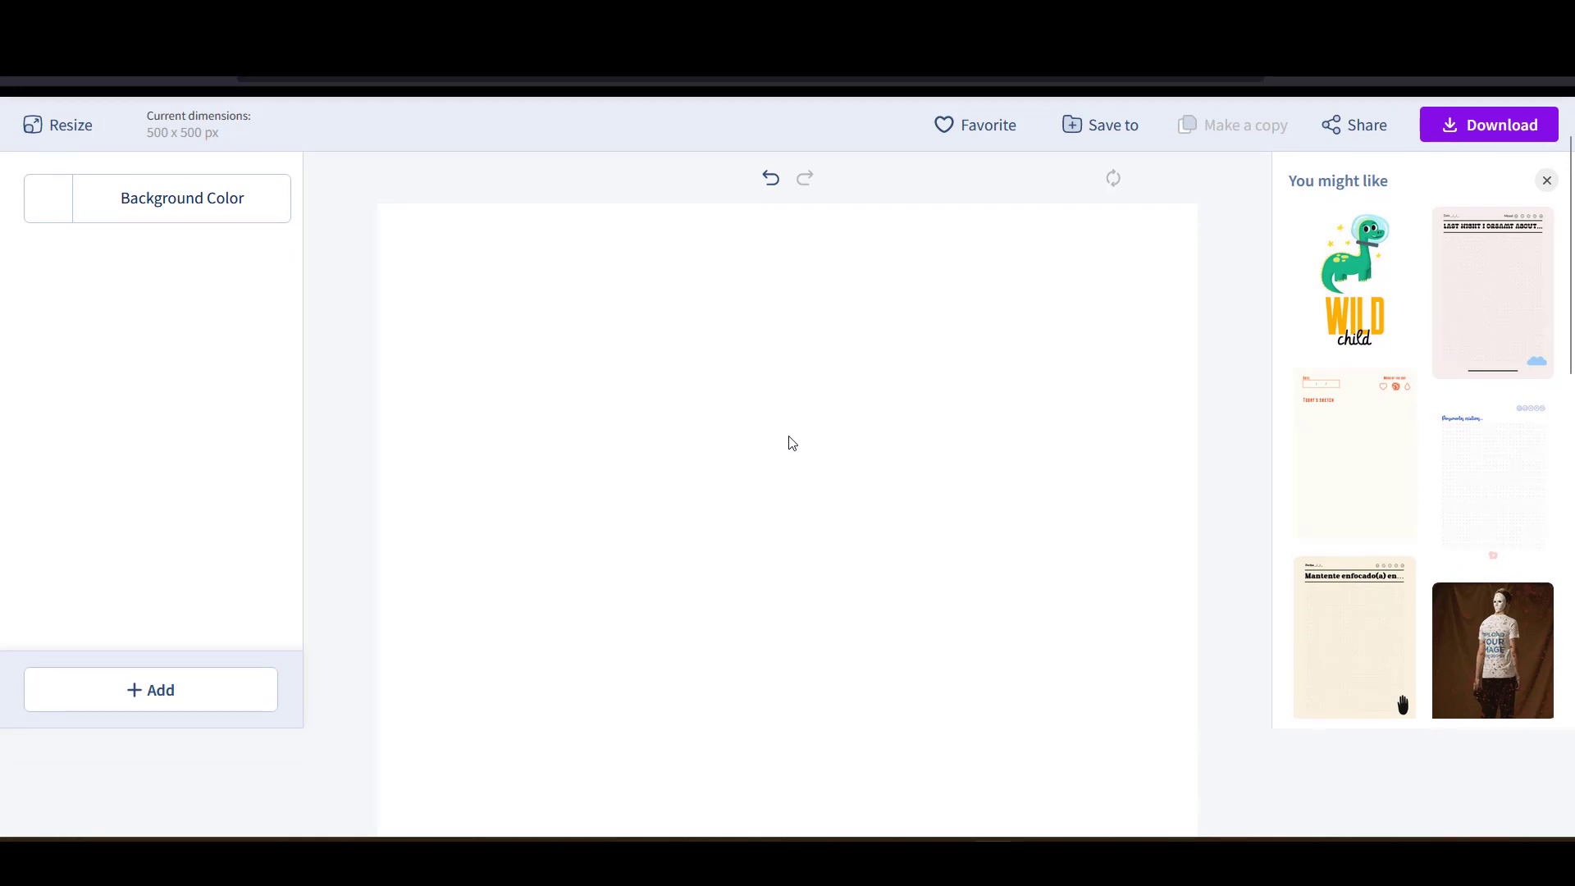
pyautogui.scroll(-1, 791, 443)
pyautogui.scroll(1, 763, 414)
pyautogui.click(156, 690)
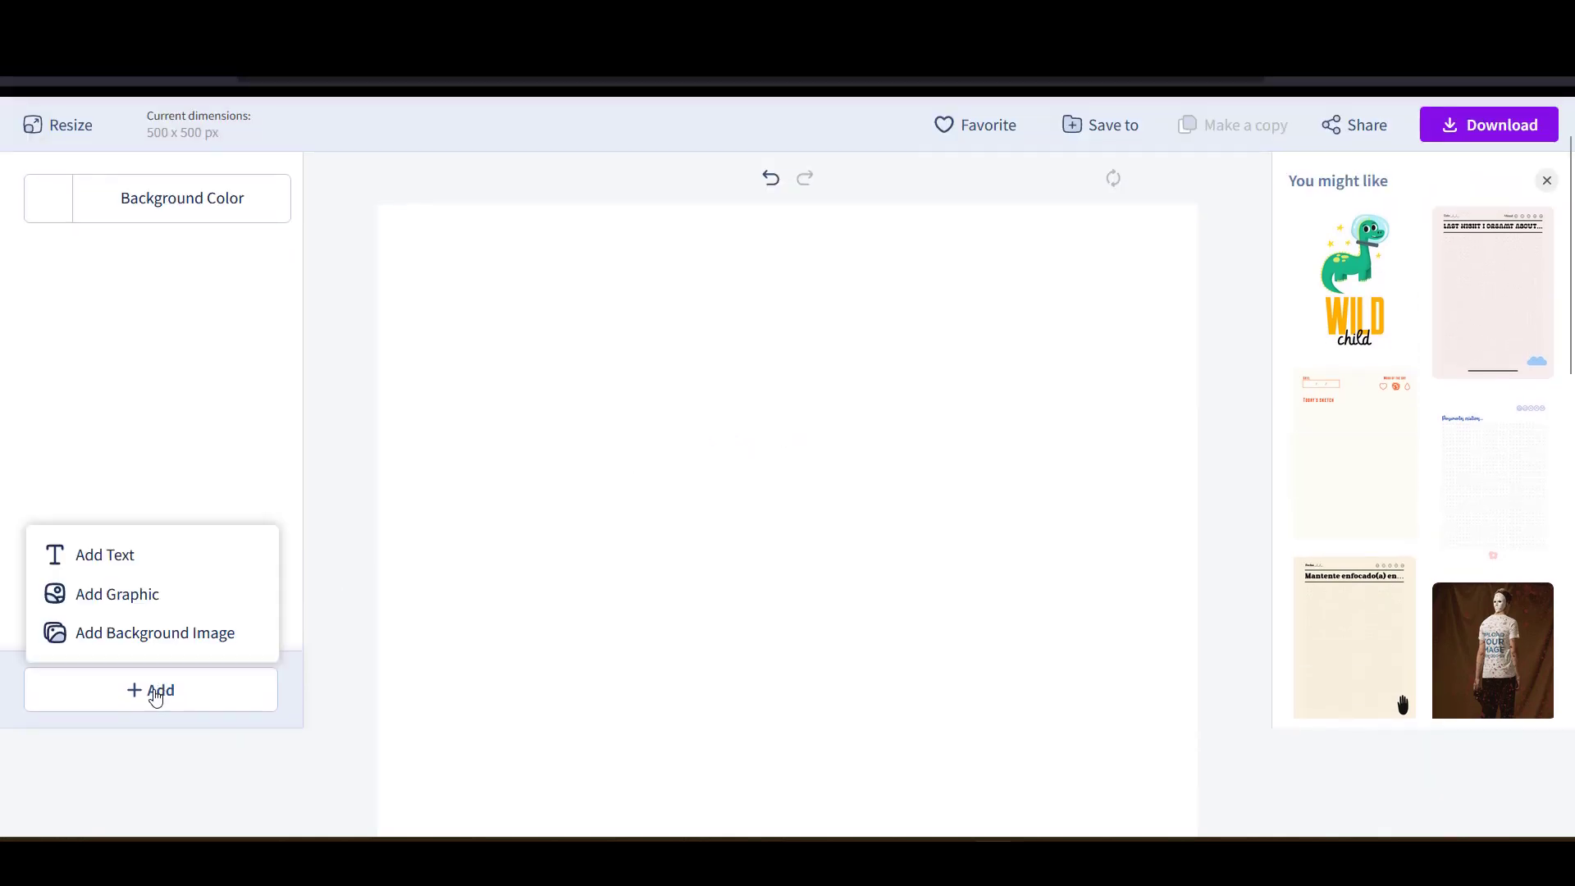
# - Add a black trophy graphic found by searching 'trop' and move it to the canvas's lower middle
pyautogui.click(129, 601)
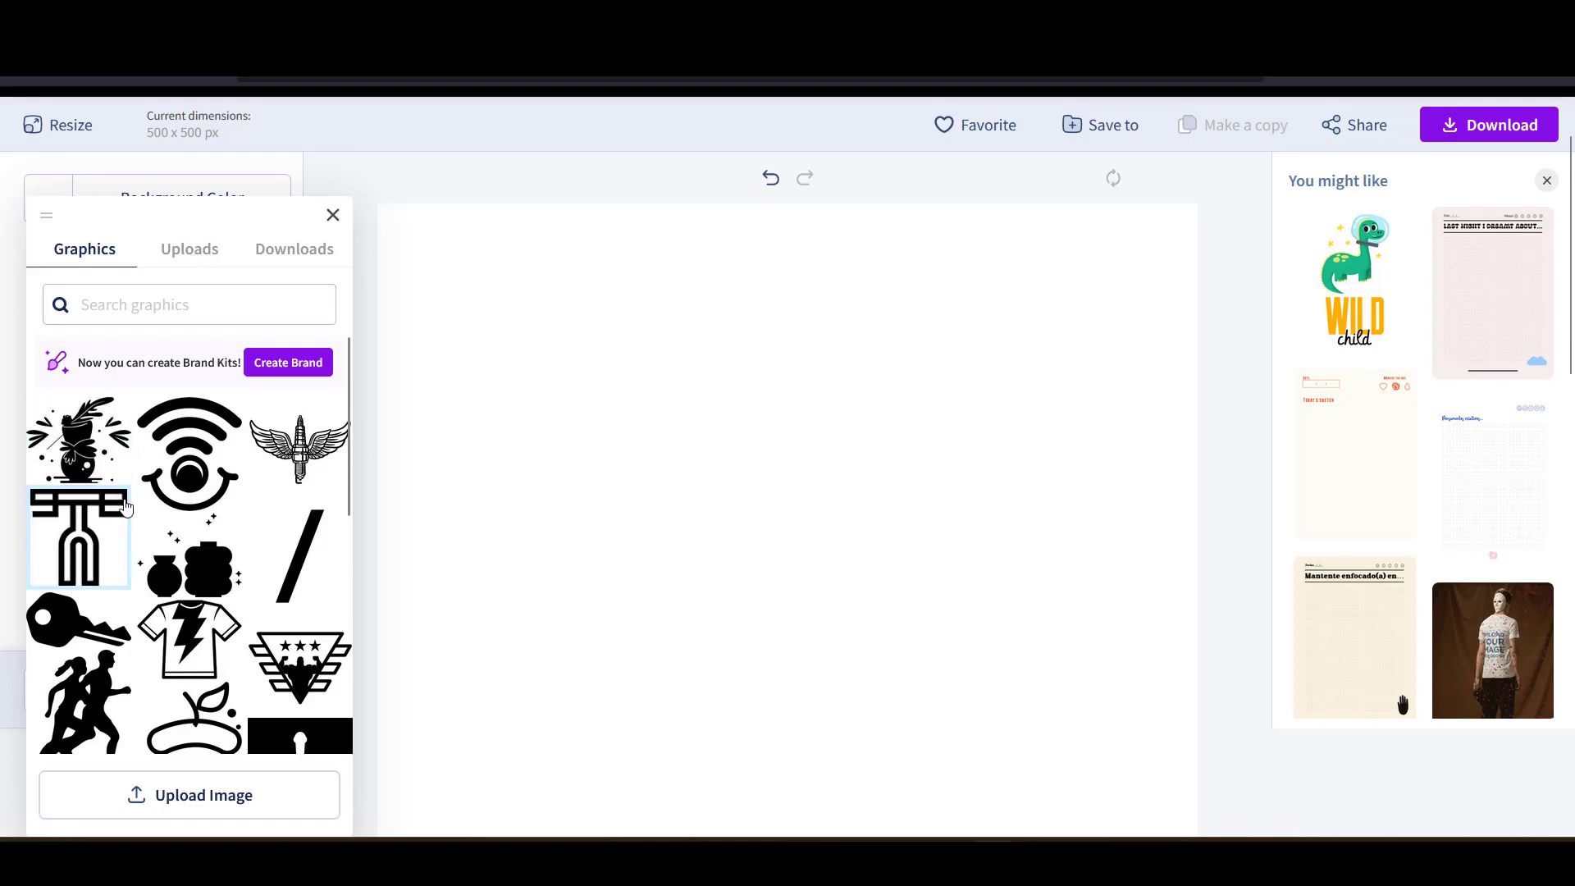
pyautogui.scroll(-3, 135, 542)
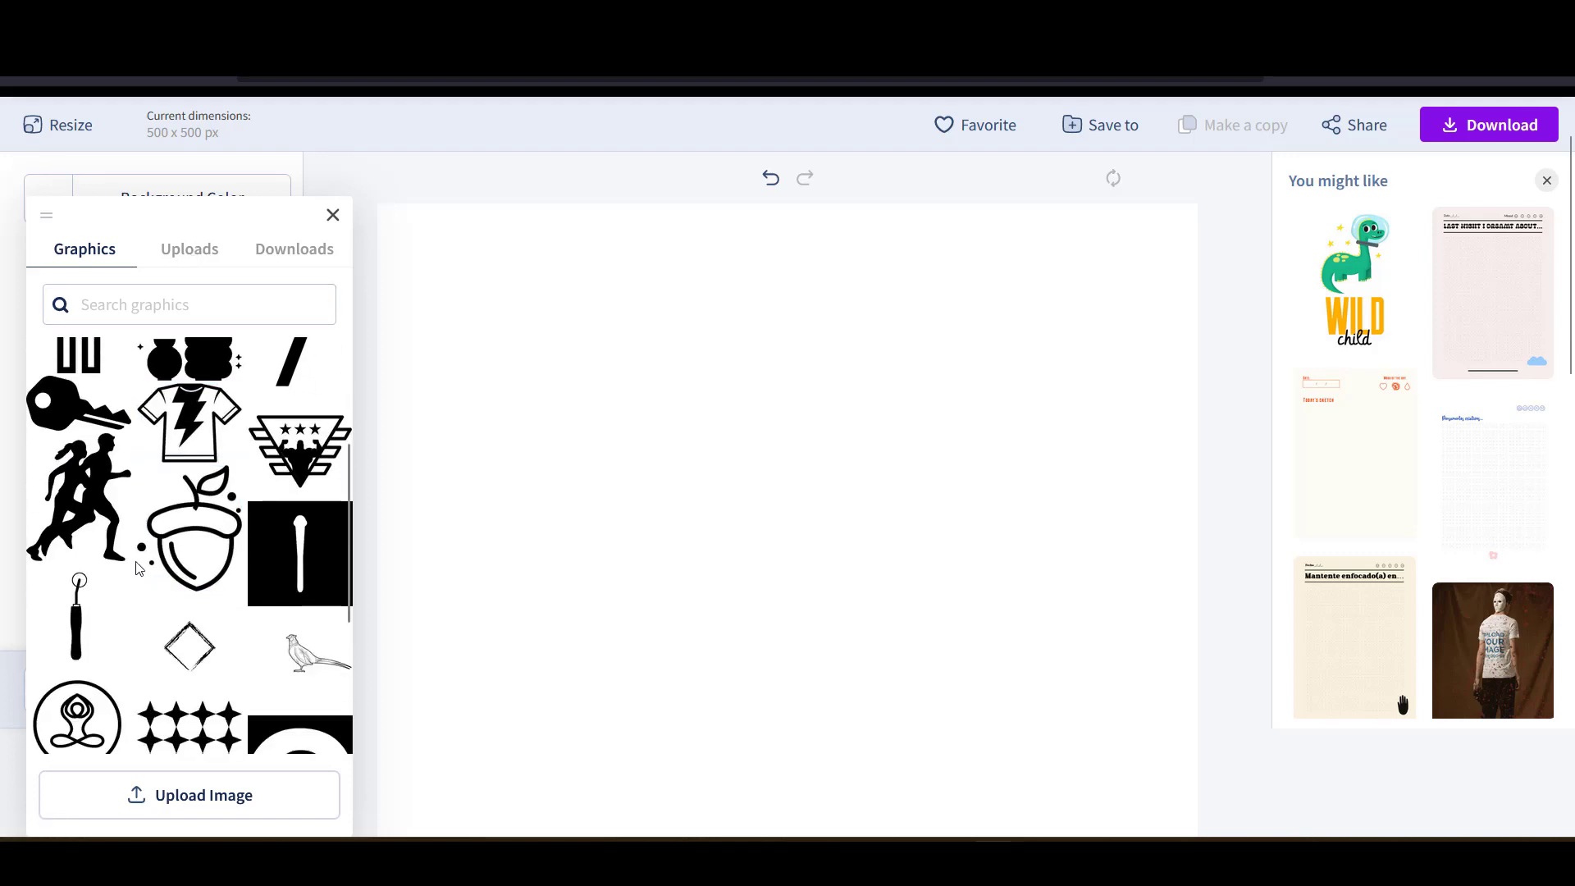
pyautogui.scroll(2, 138, 566)
pyautogui.click(121, 303)
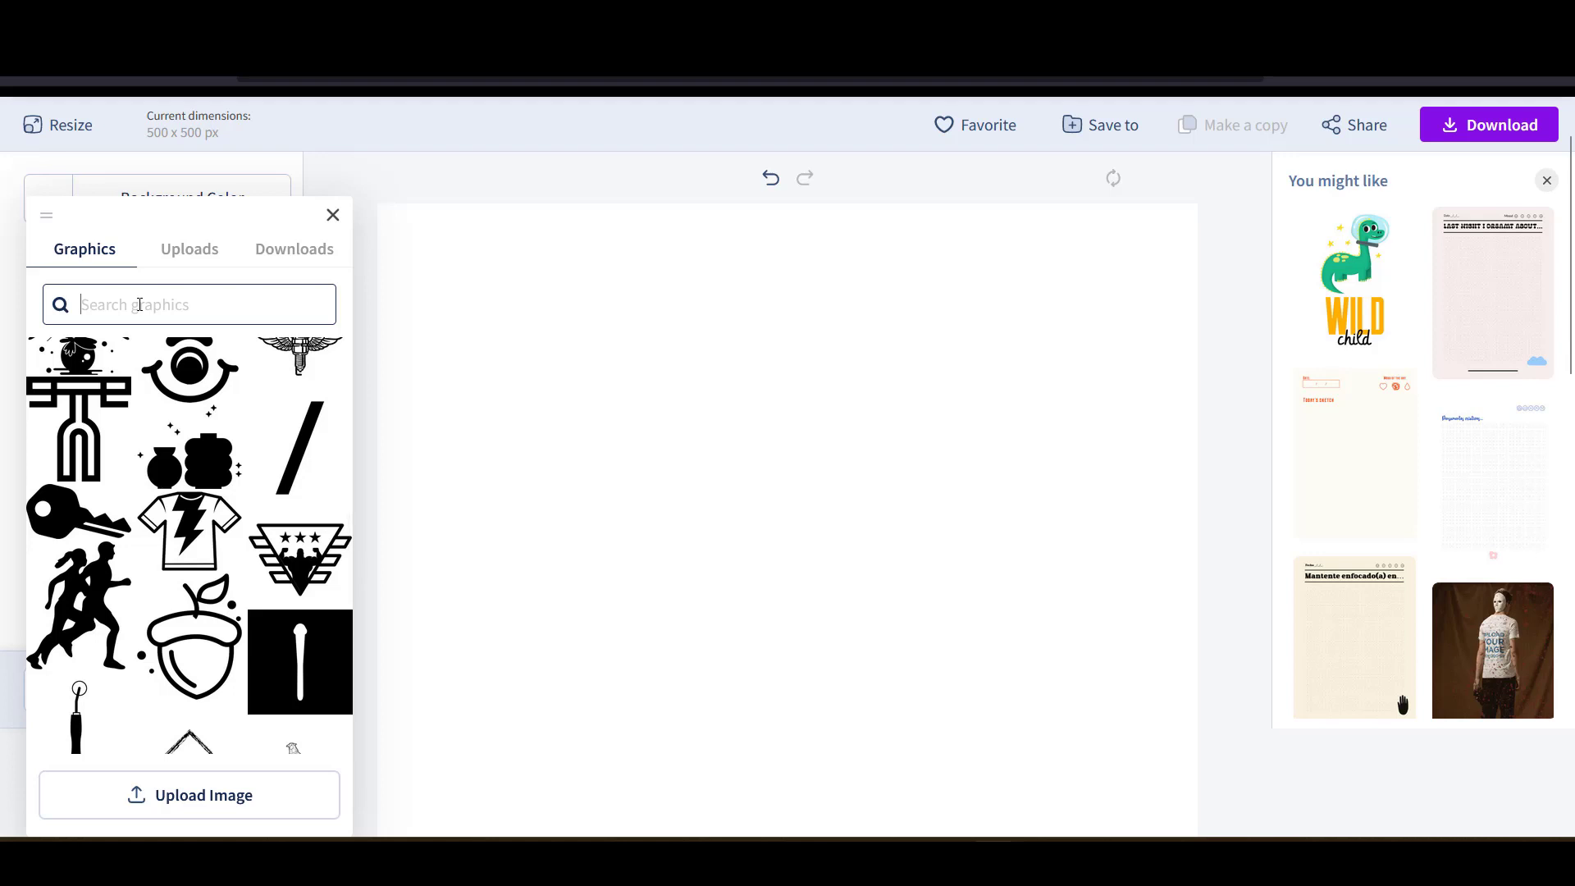
pyautogui.write('tro')
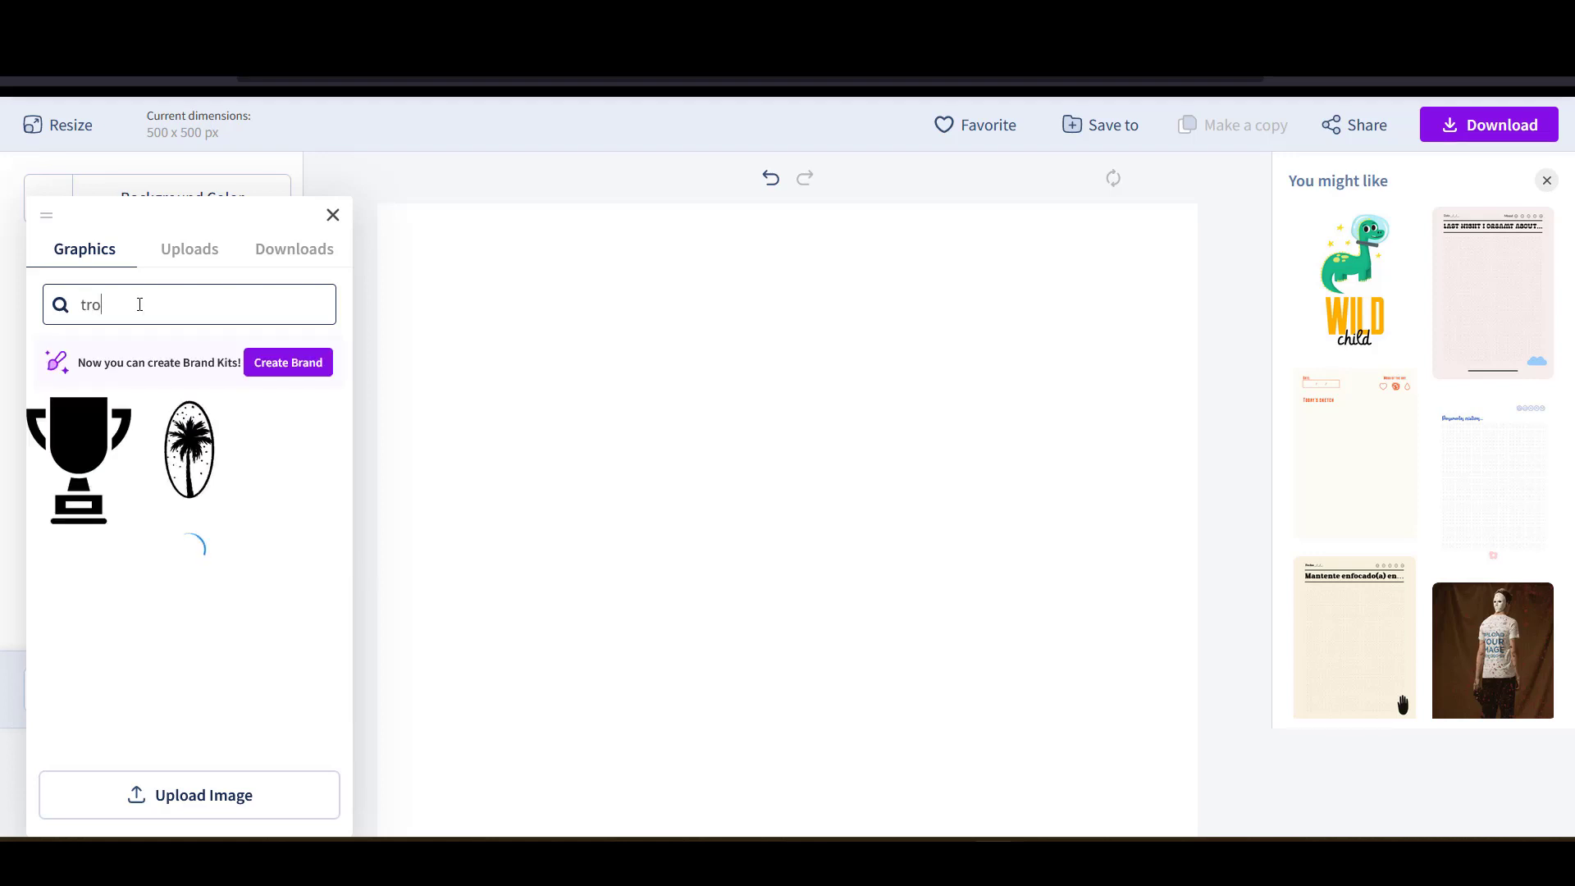
pyautogui.write('p')
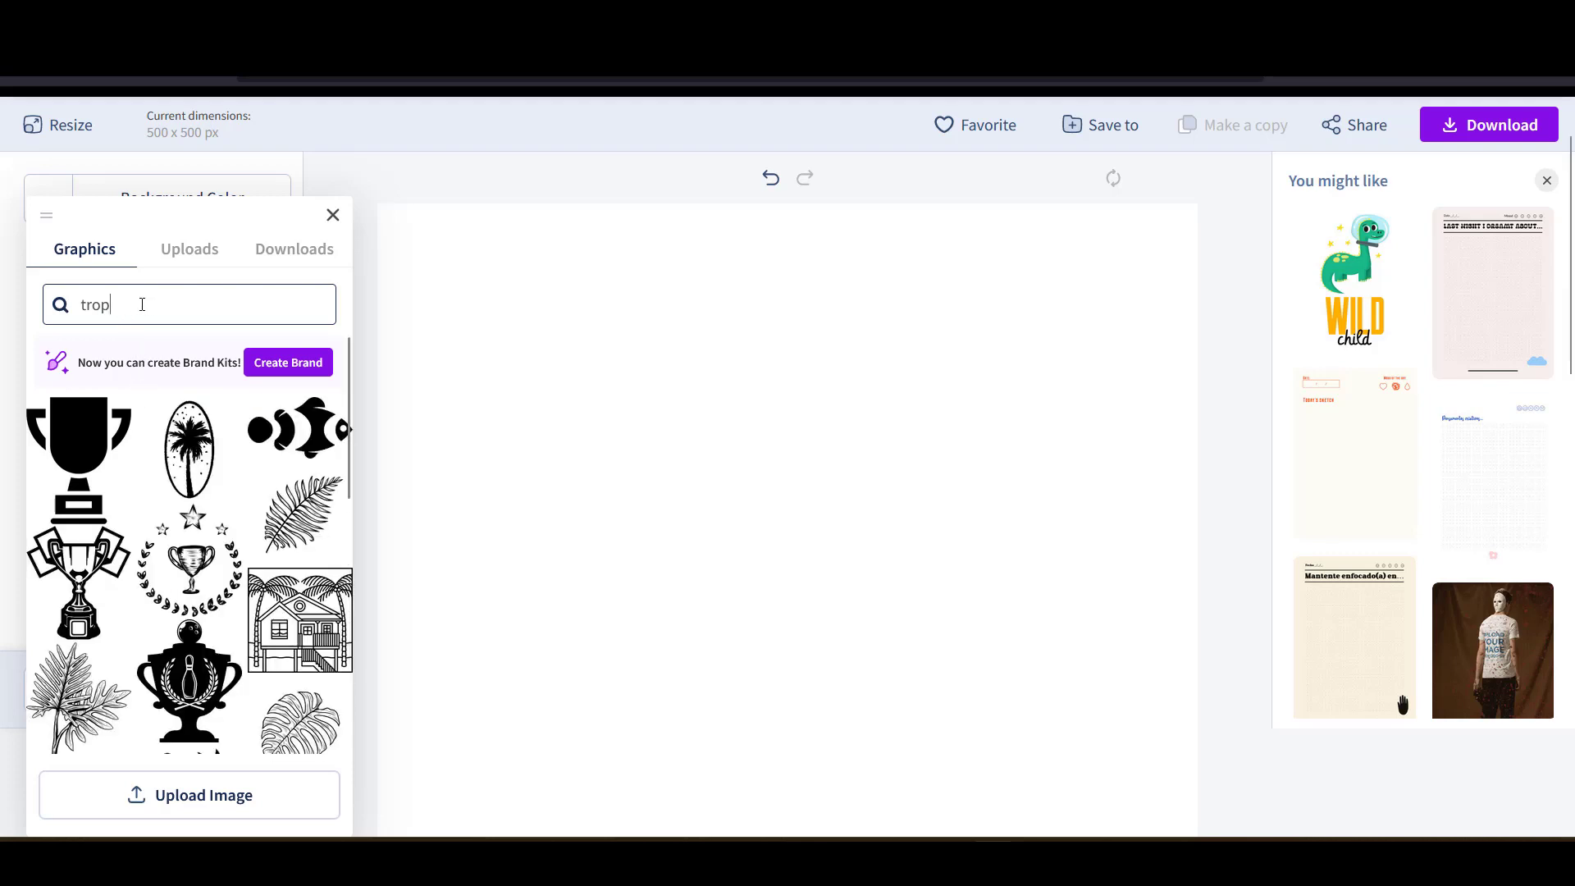
pyautogui.click(78, 457)
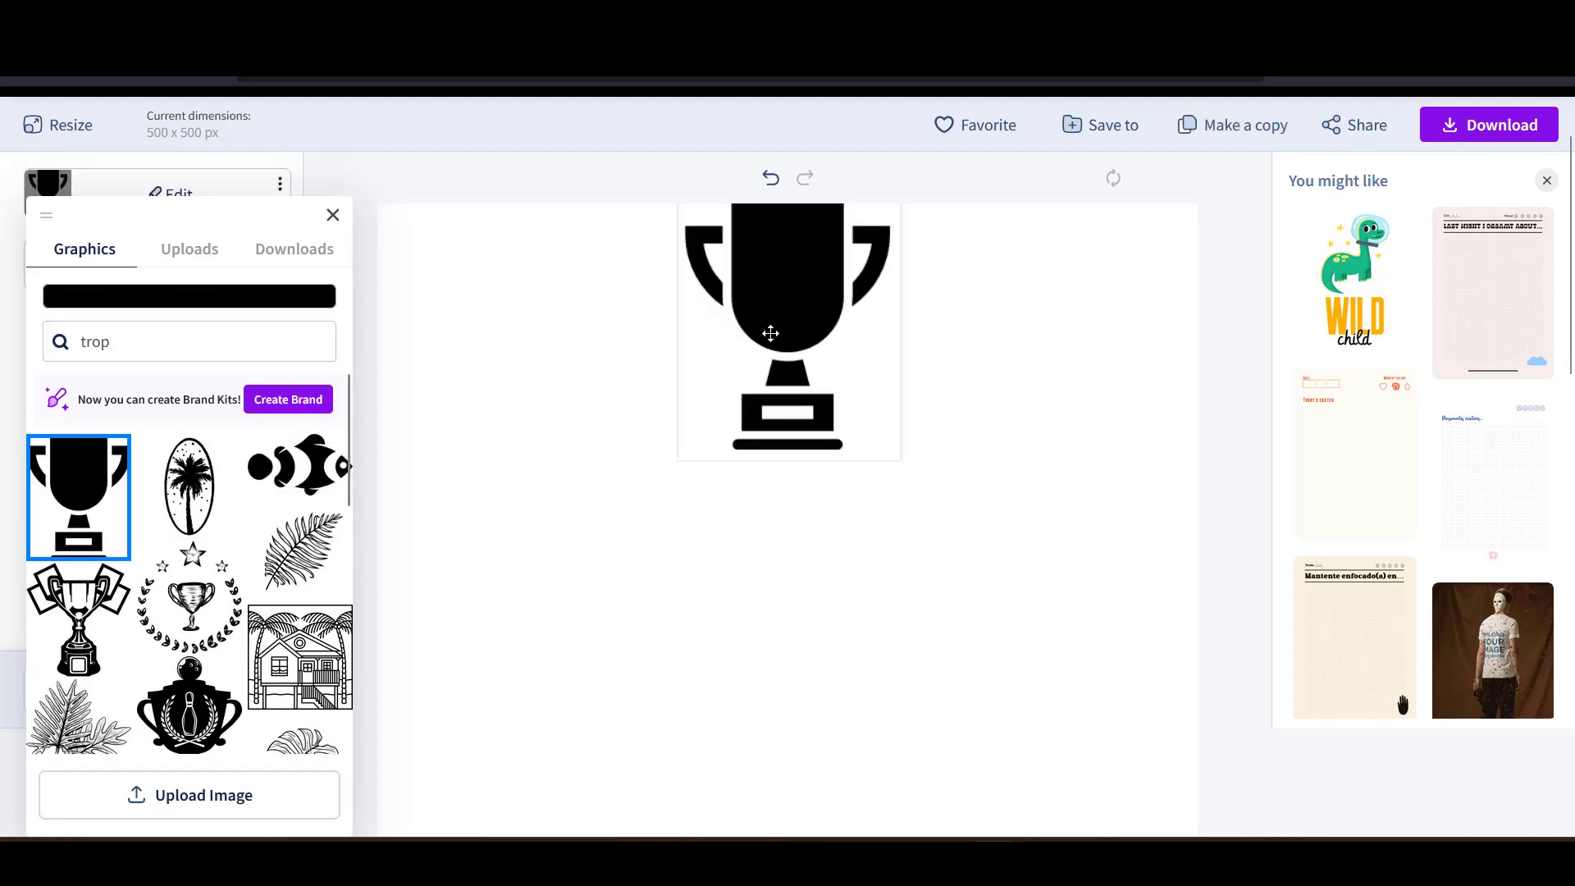
pyautogui.moveTo(794, 284); pyautogui.dragTo(810, 566)
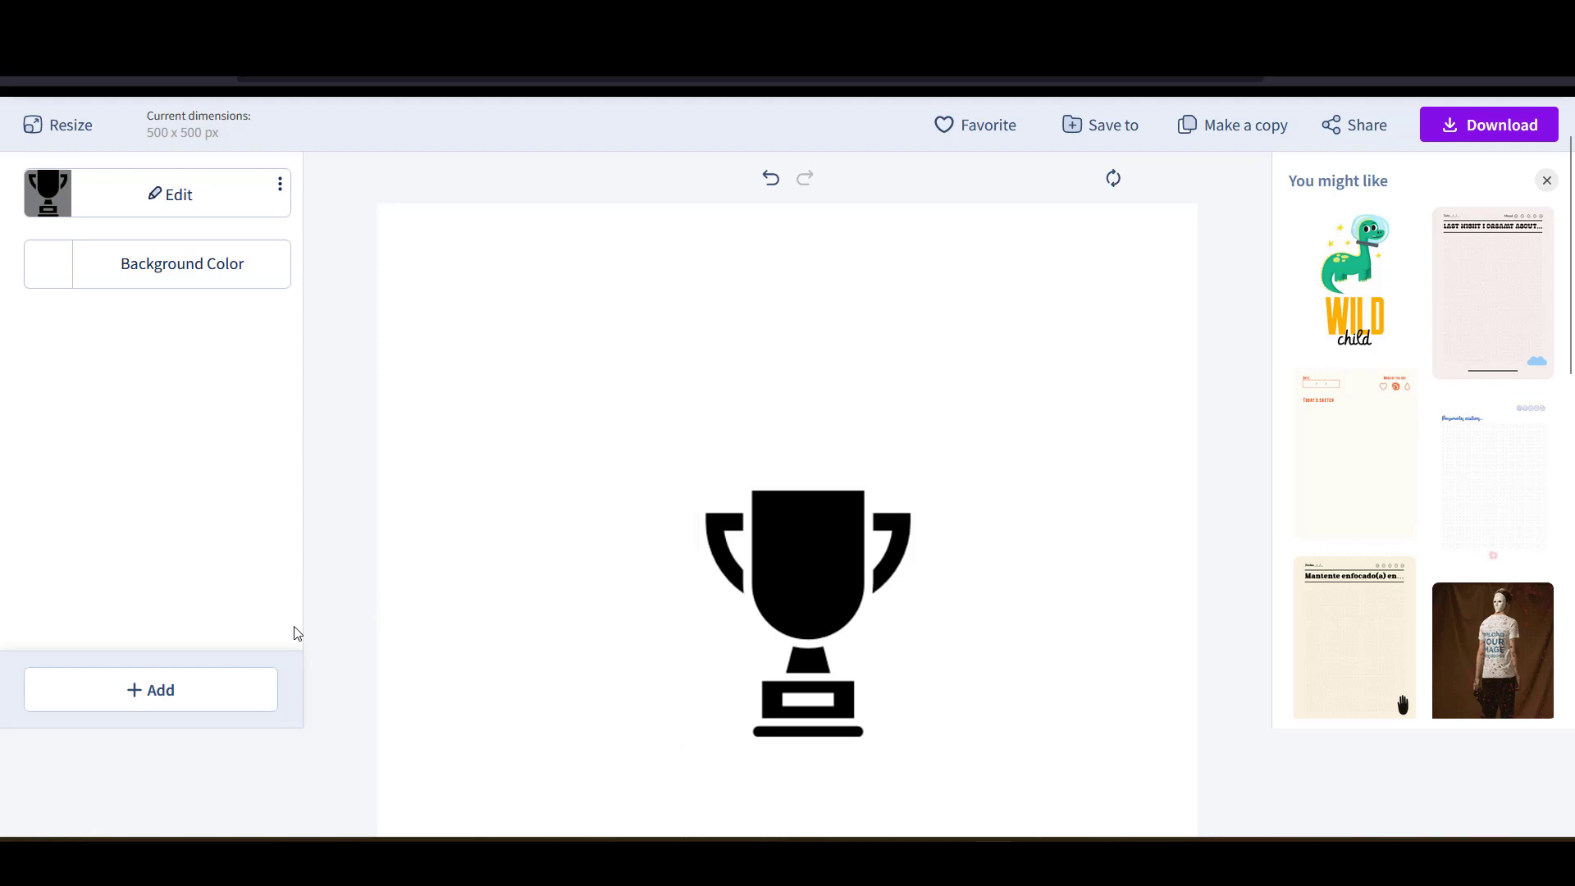
# - Add a solid black triangle graphic found by searching 'triangle' and line the trophy up over it
pyautogui.click(182, 693)
pyautogui.click(138, 596)
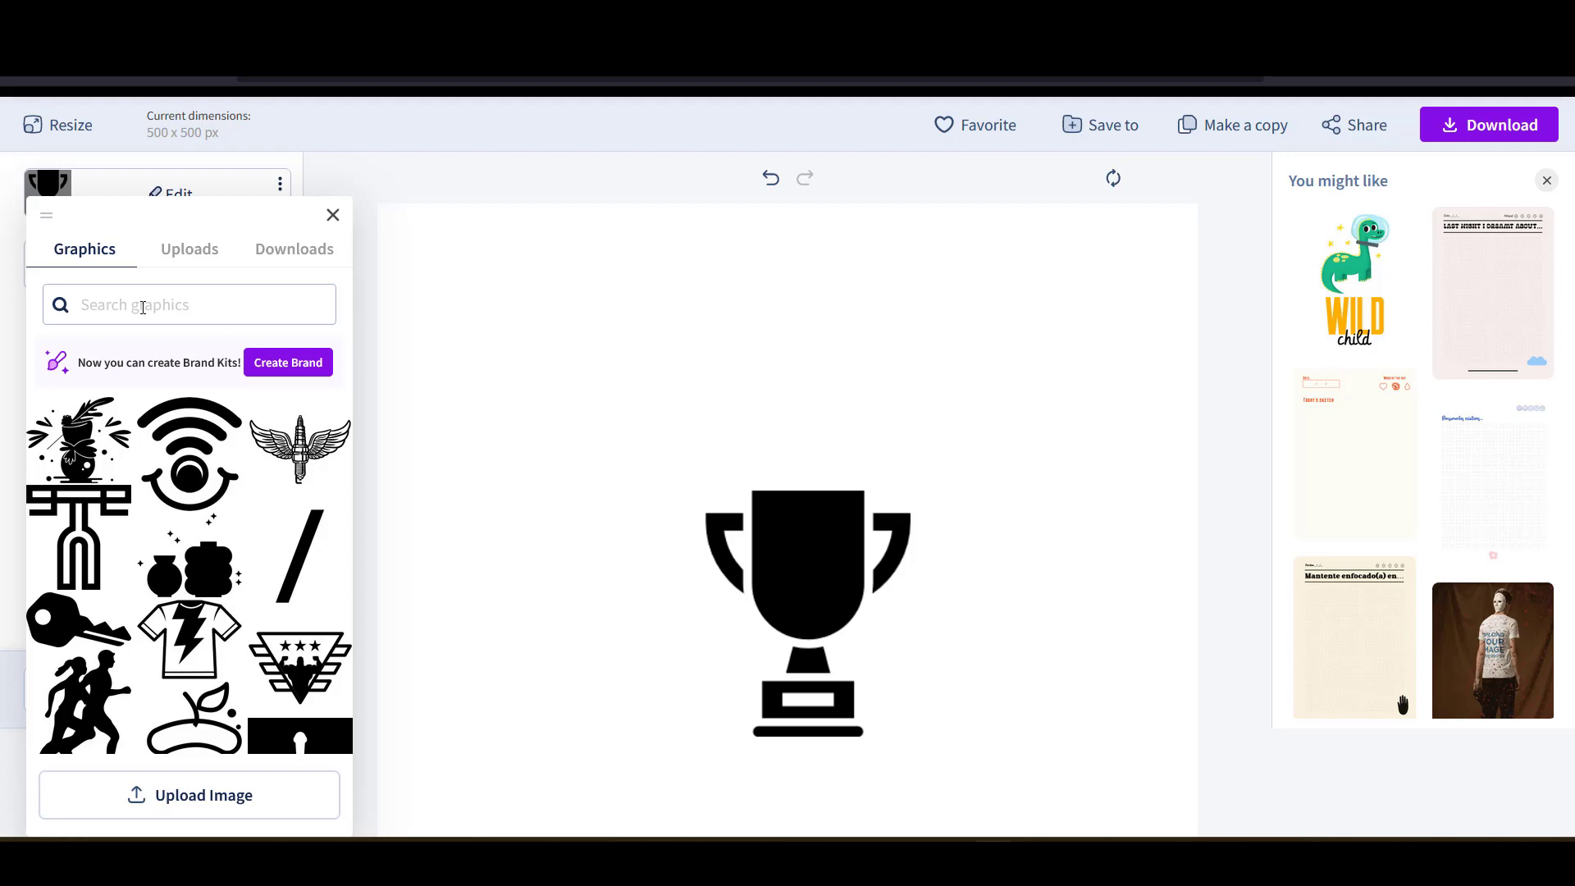
pyautogui.scroll(2, 142, 307)
pyautogui.click(183, 408)
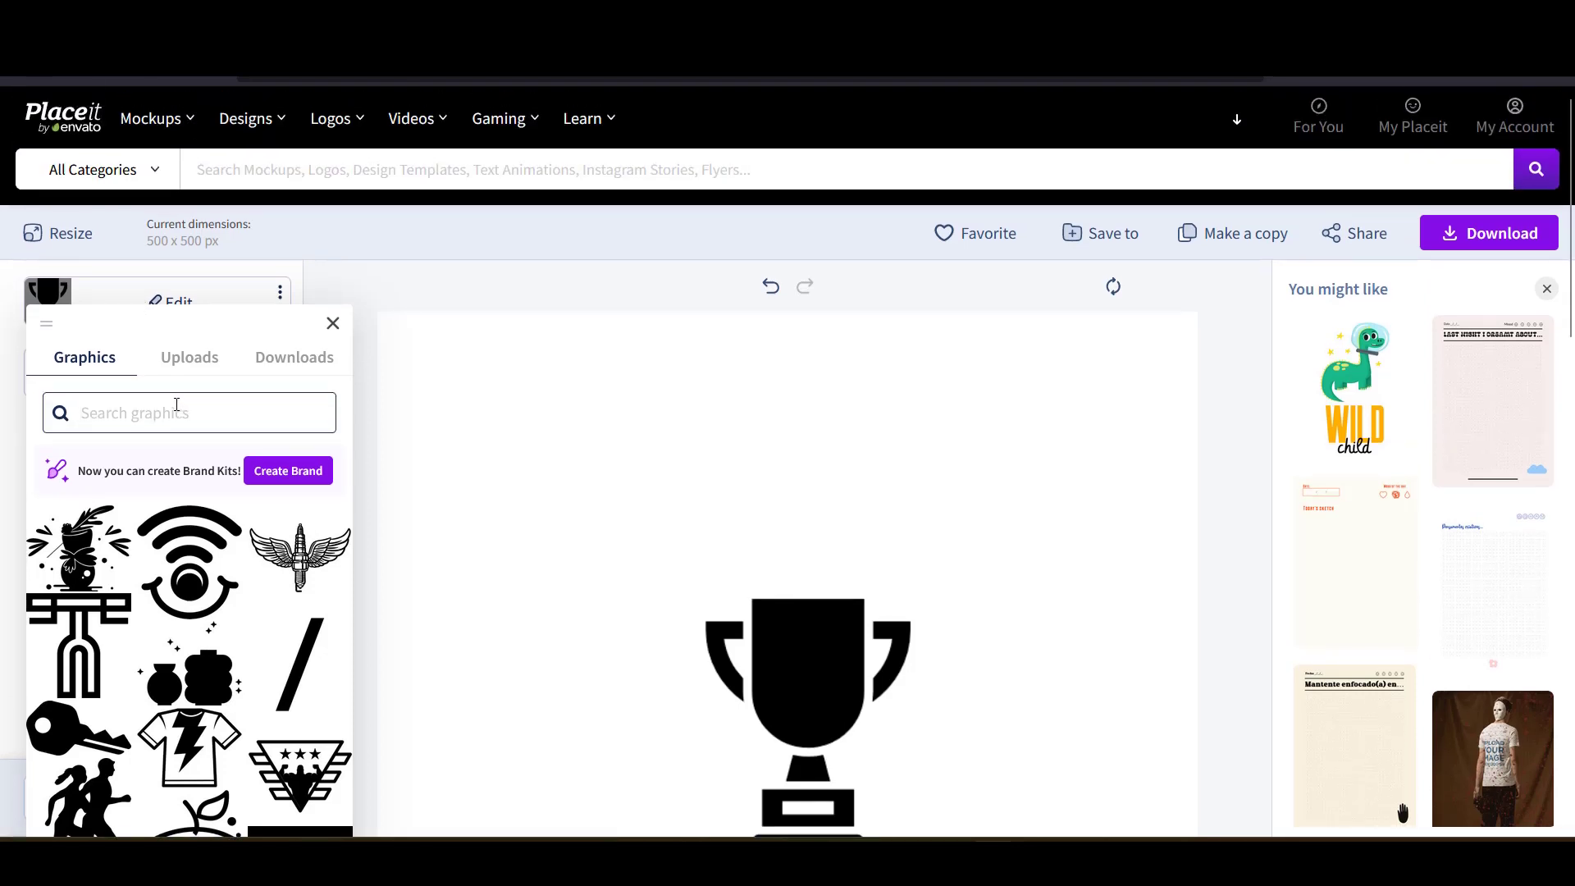
pyautogui.write('tra')
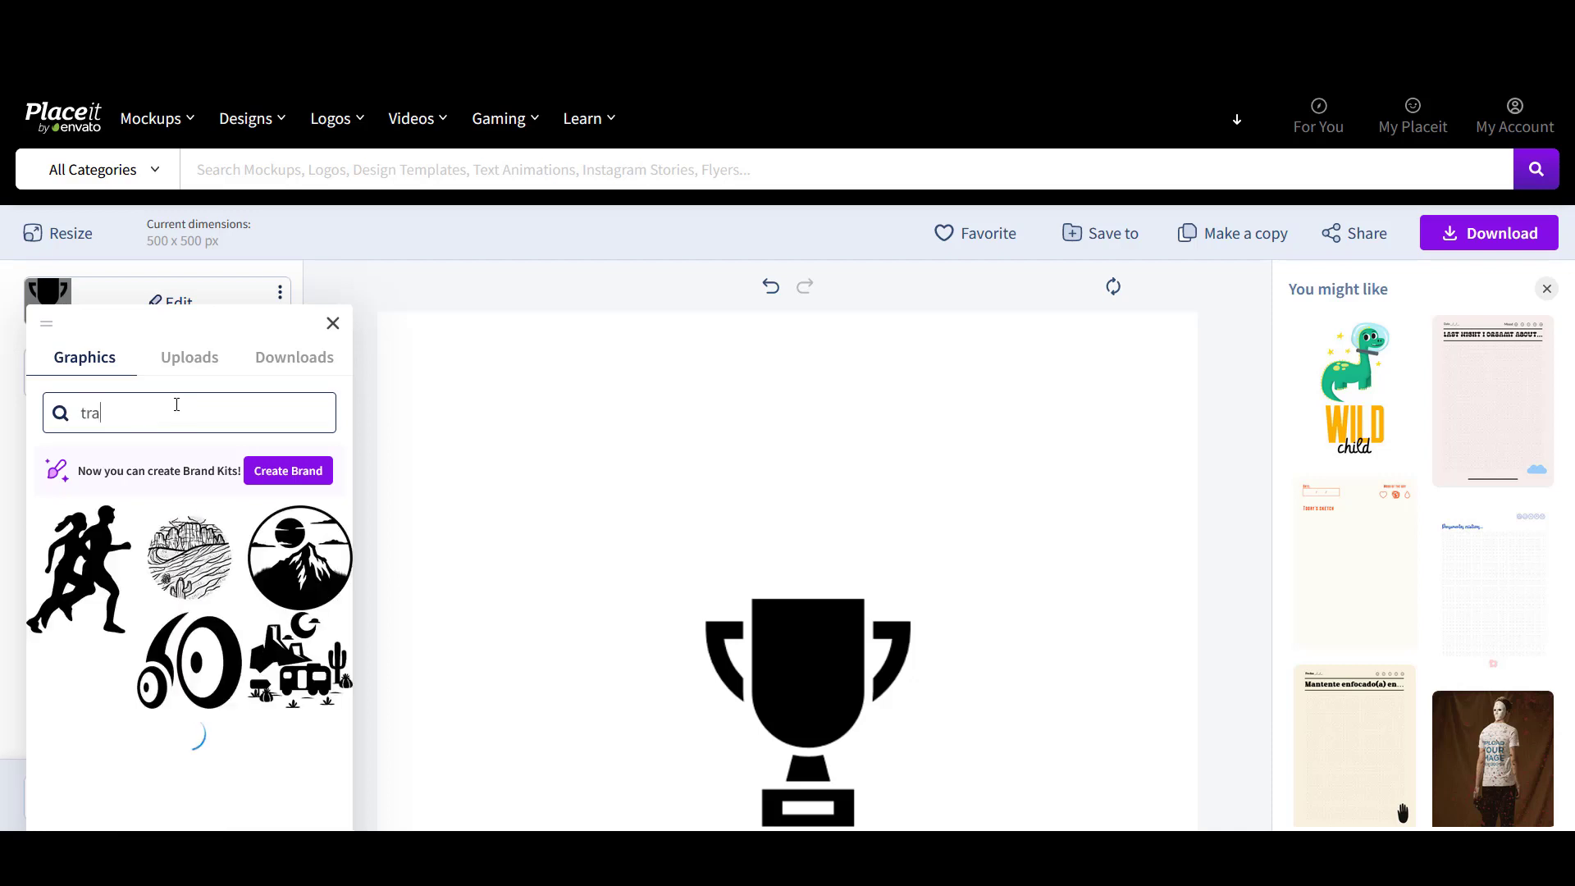
pyautogui.press('BackSpace')
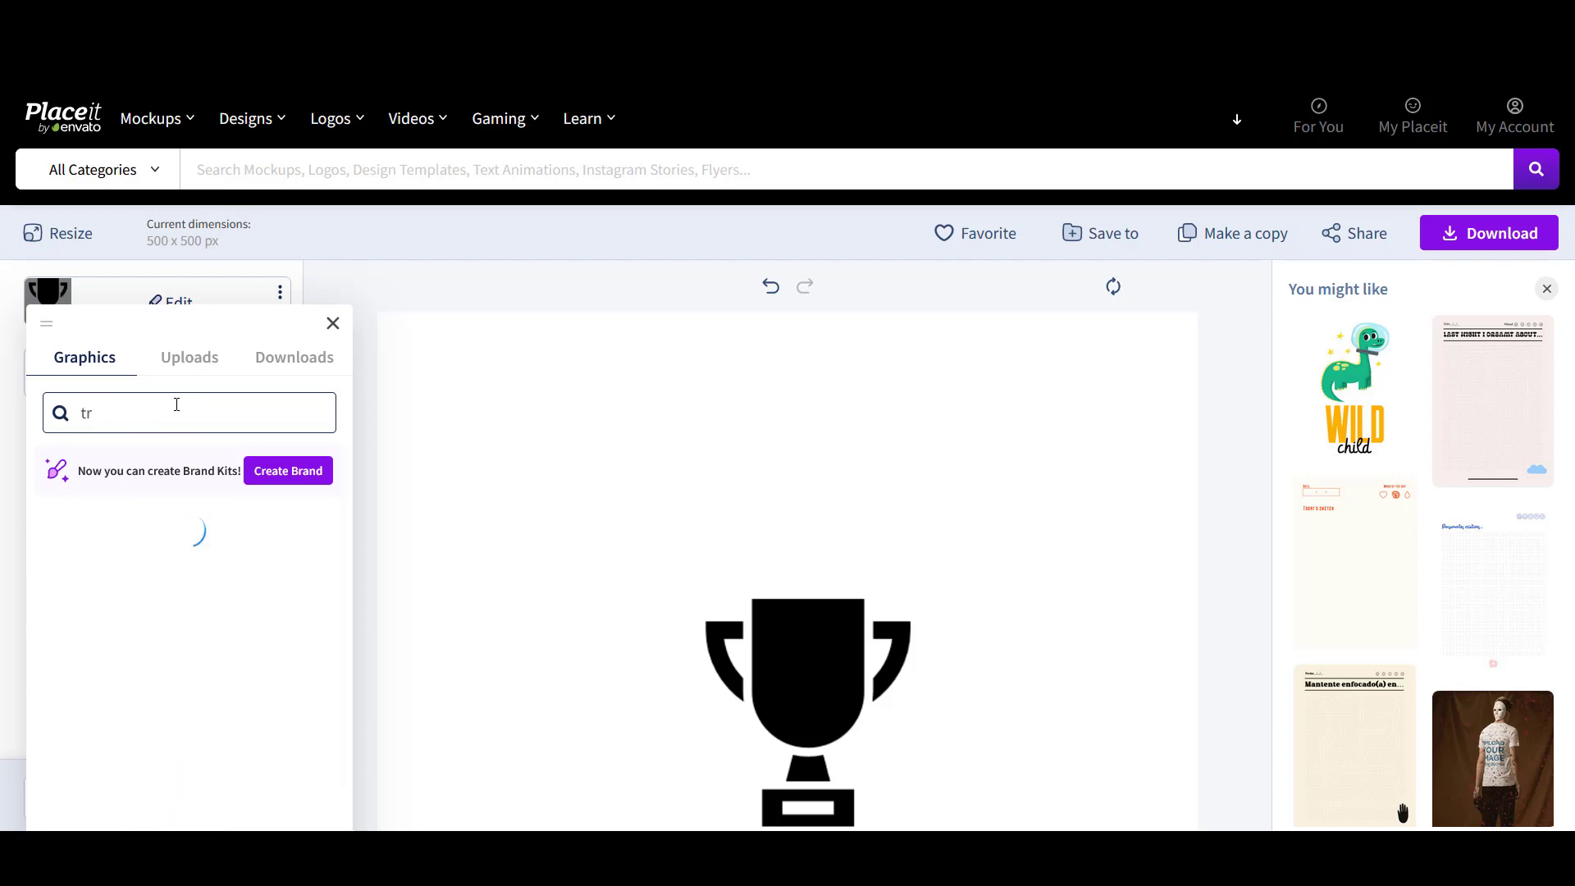
pyautogui.write('iangle')
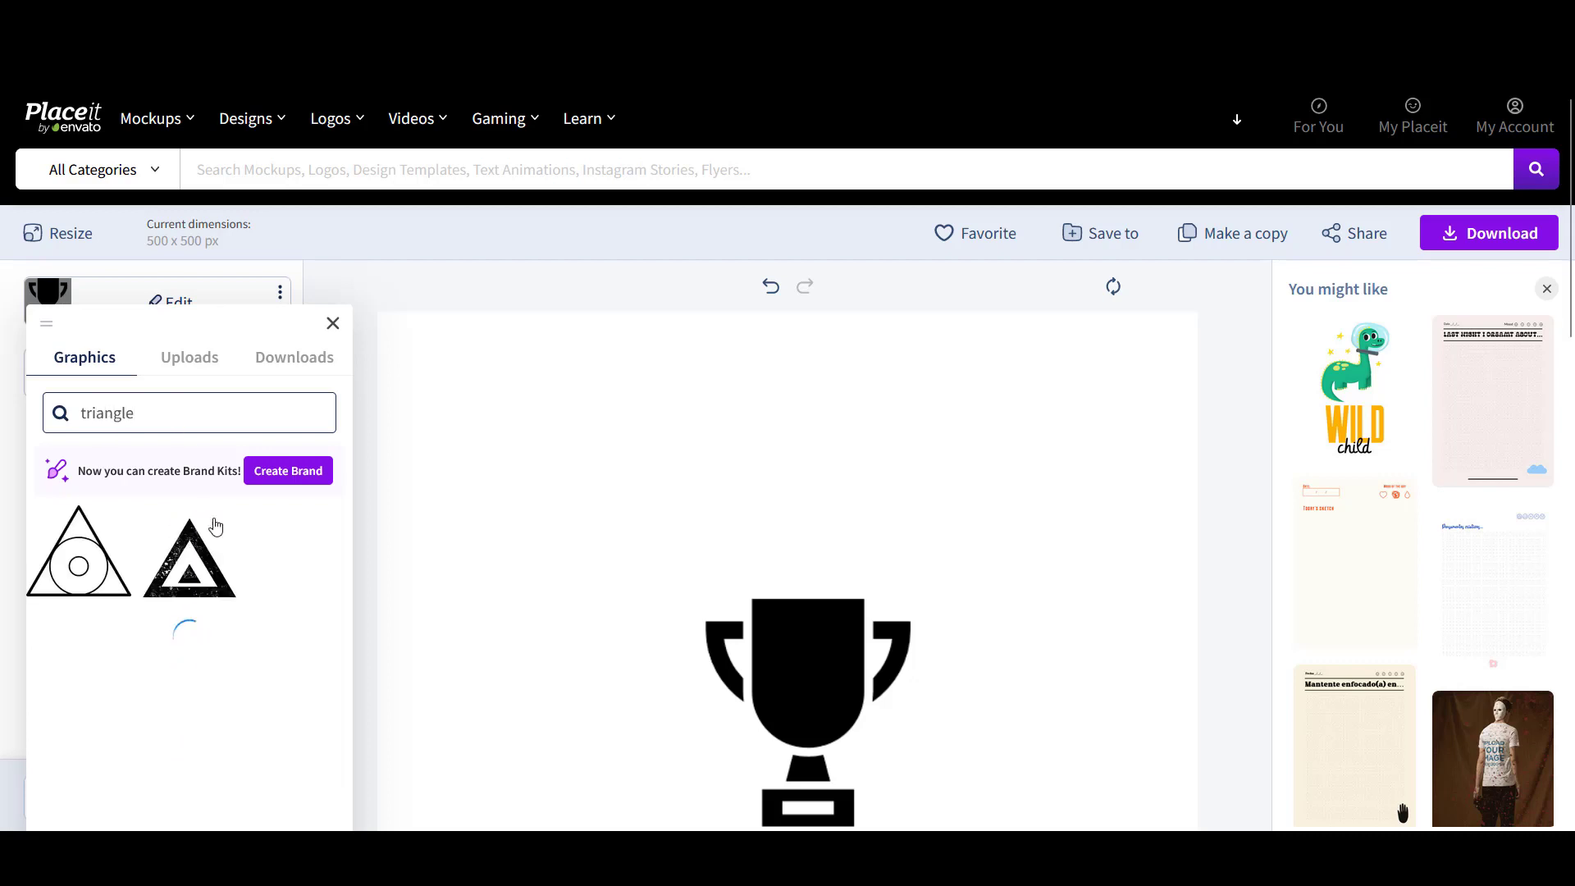
pyautogui.scroll(-3, 233, 547)
pyautogui.scroll(-1, 233, 548)
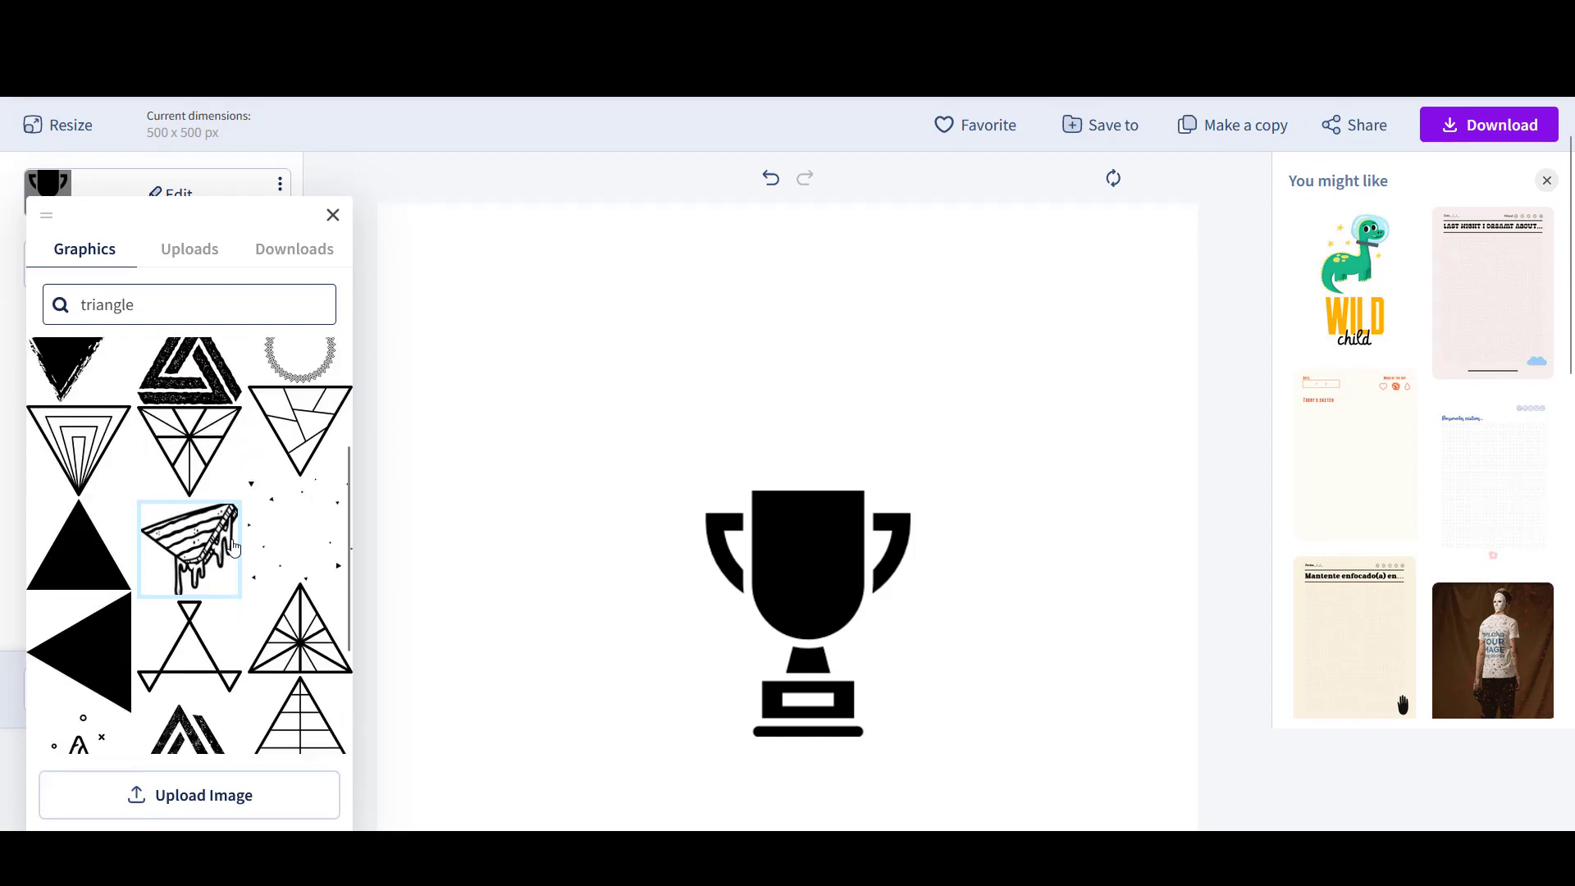
pyautogui.click(89, 558)
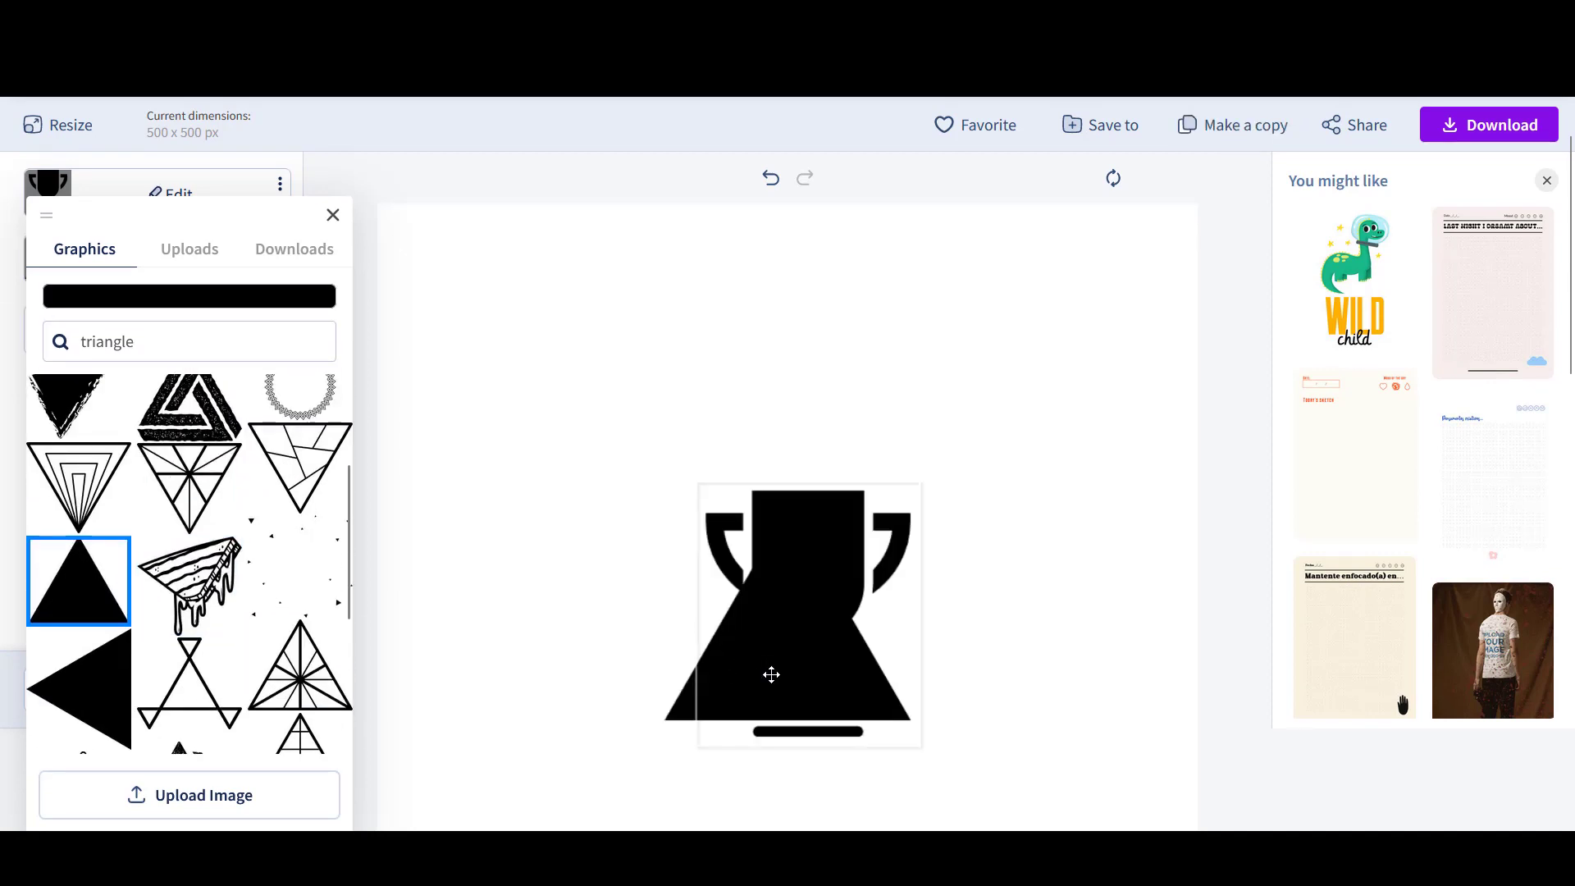
pyautogui.moveTo(771, 674)
pyautogui.mouseDown()
pyautogui.moveTo(802, 653)
pyautogui.moveTo(770, 700)
pyautogui.moveTo(759, 666)
pyautogui.mouseUp()
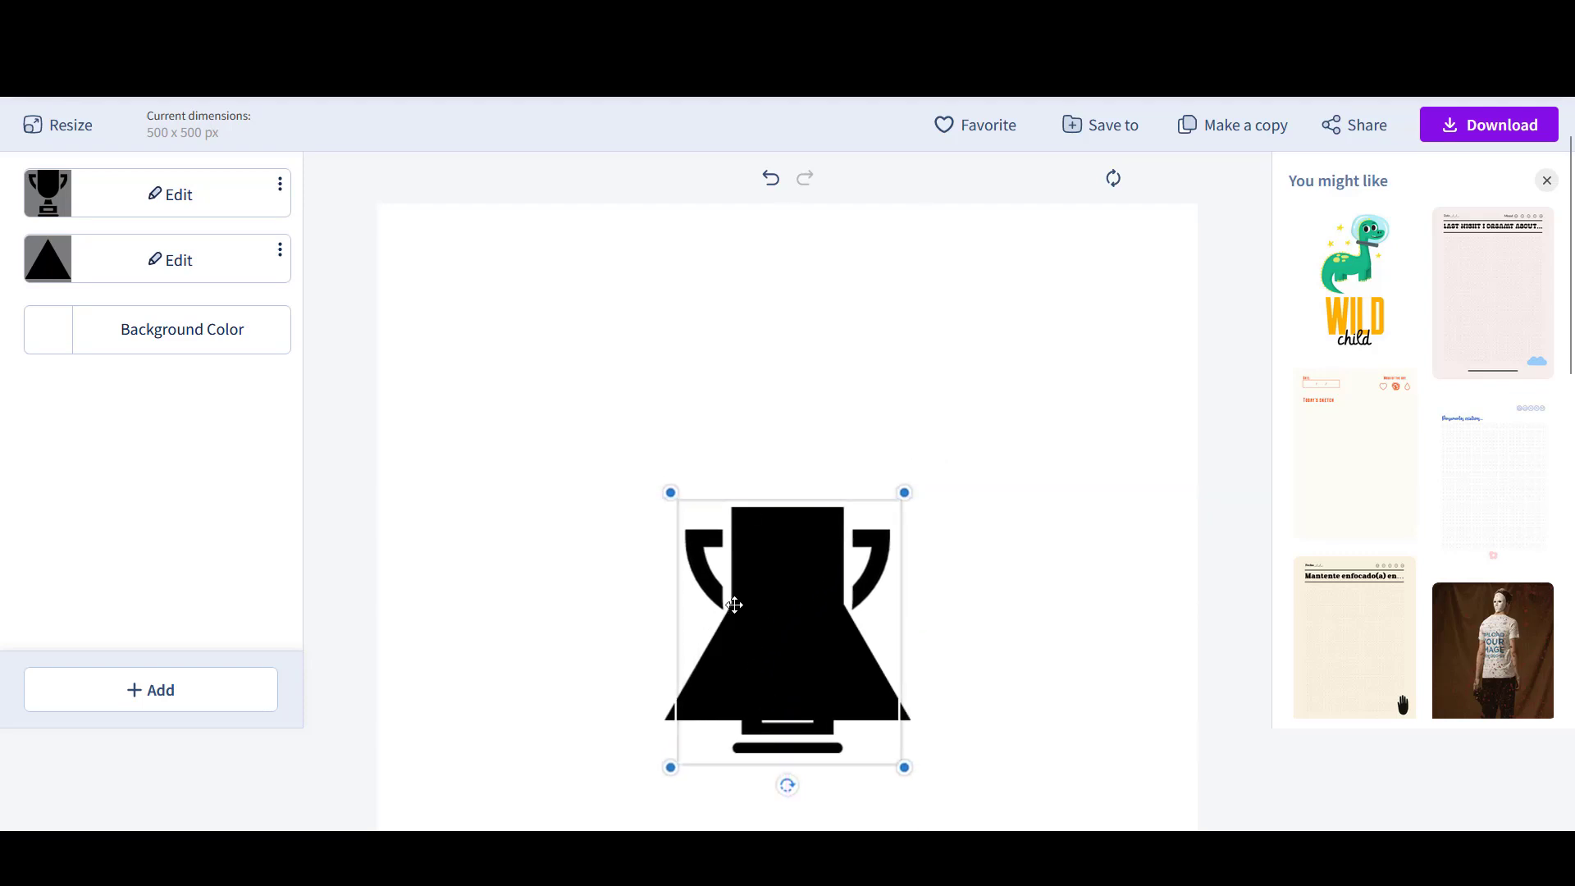
# - Colour the trophy graphic red
pyautogui.click(171, 194)
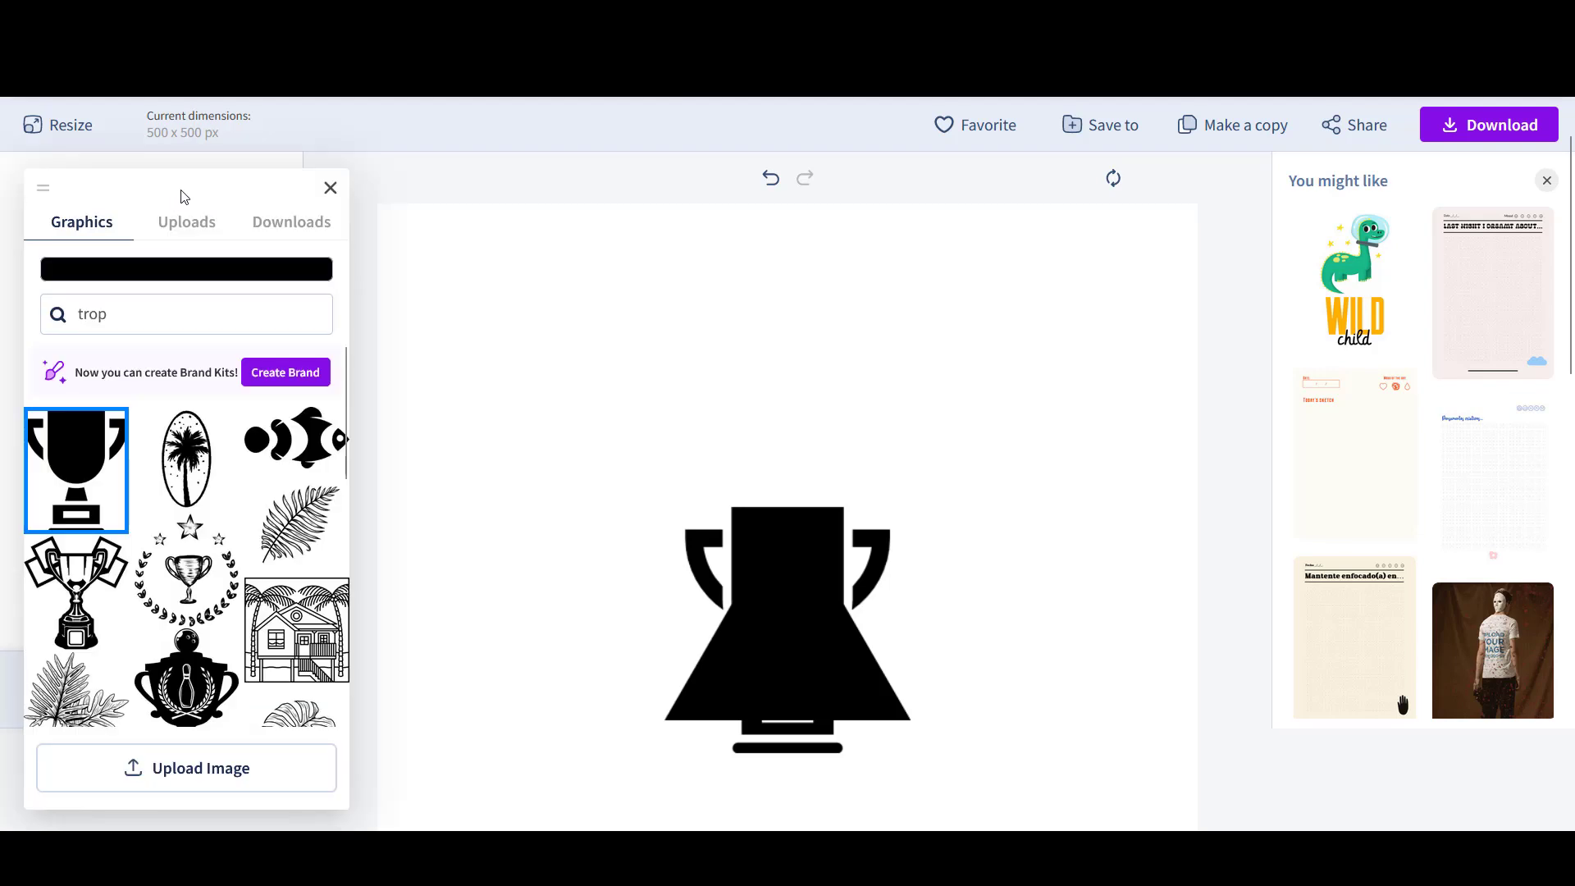
pyautogui.click(184, 271)
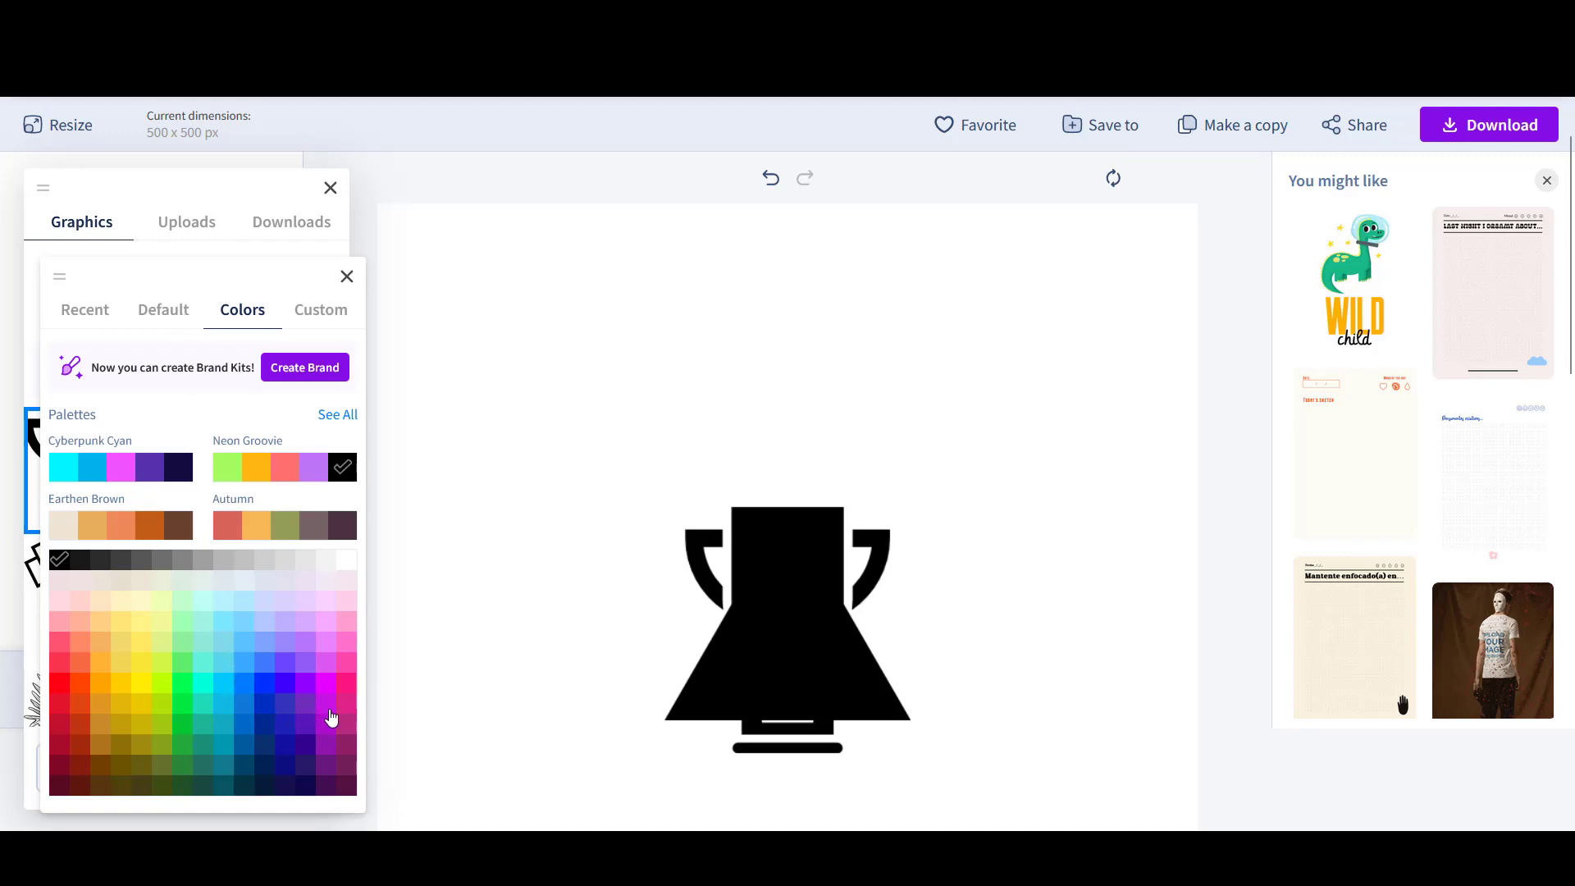
pyautogui.click(58, 704)
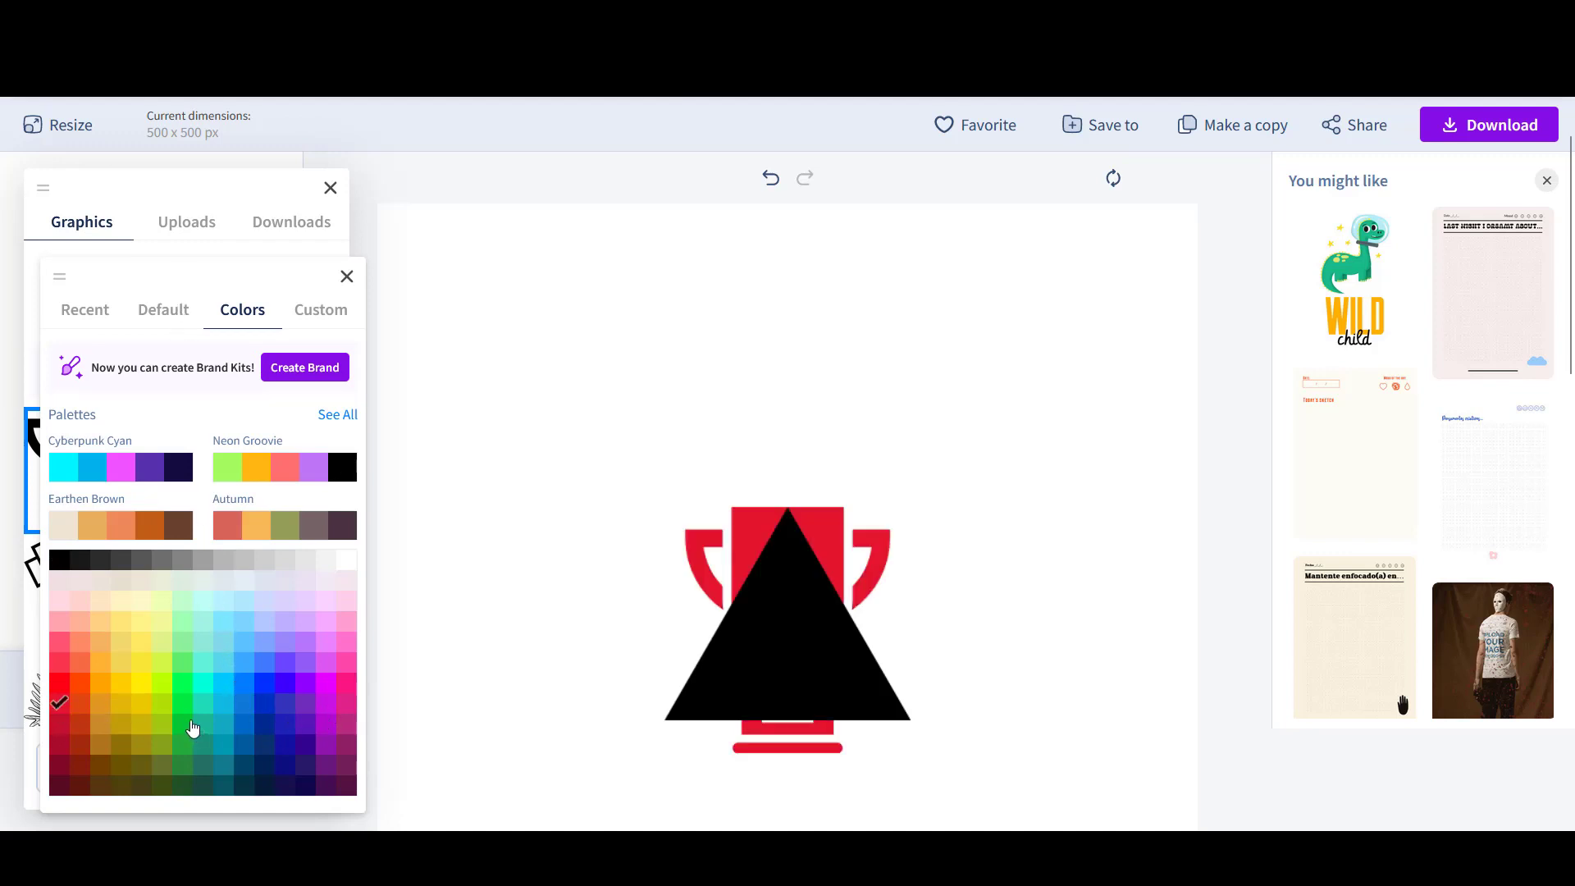
pyautogui.click(506, 330)
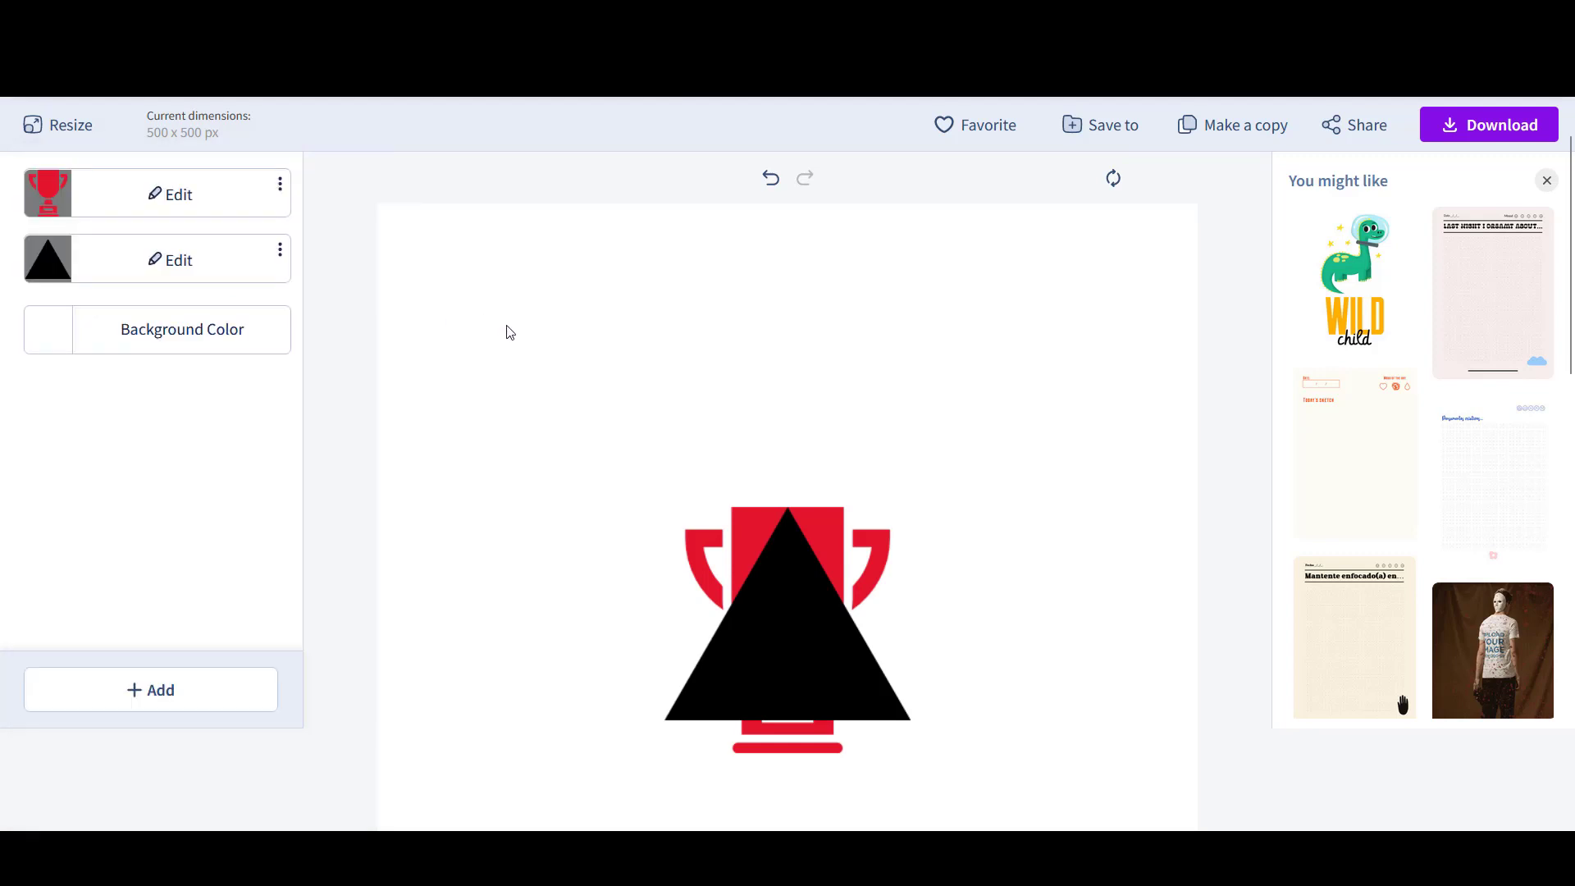
# - Colour the triangle graphic yellow
pyautogui.click(724, 681)
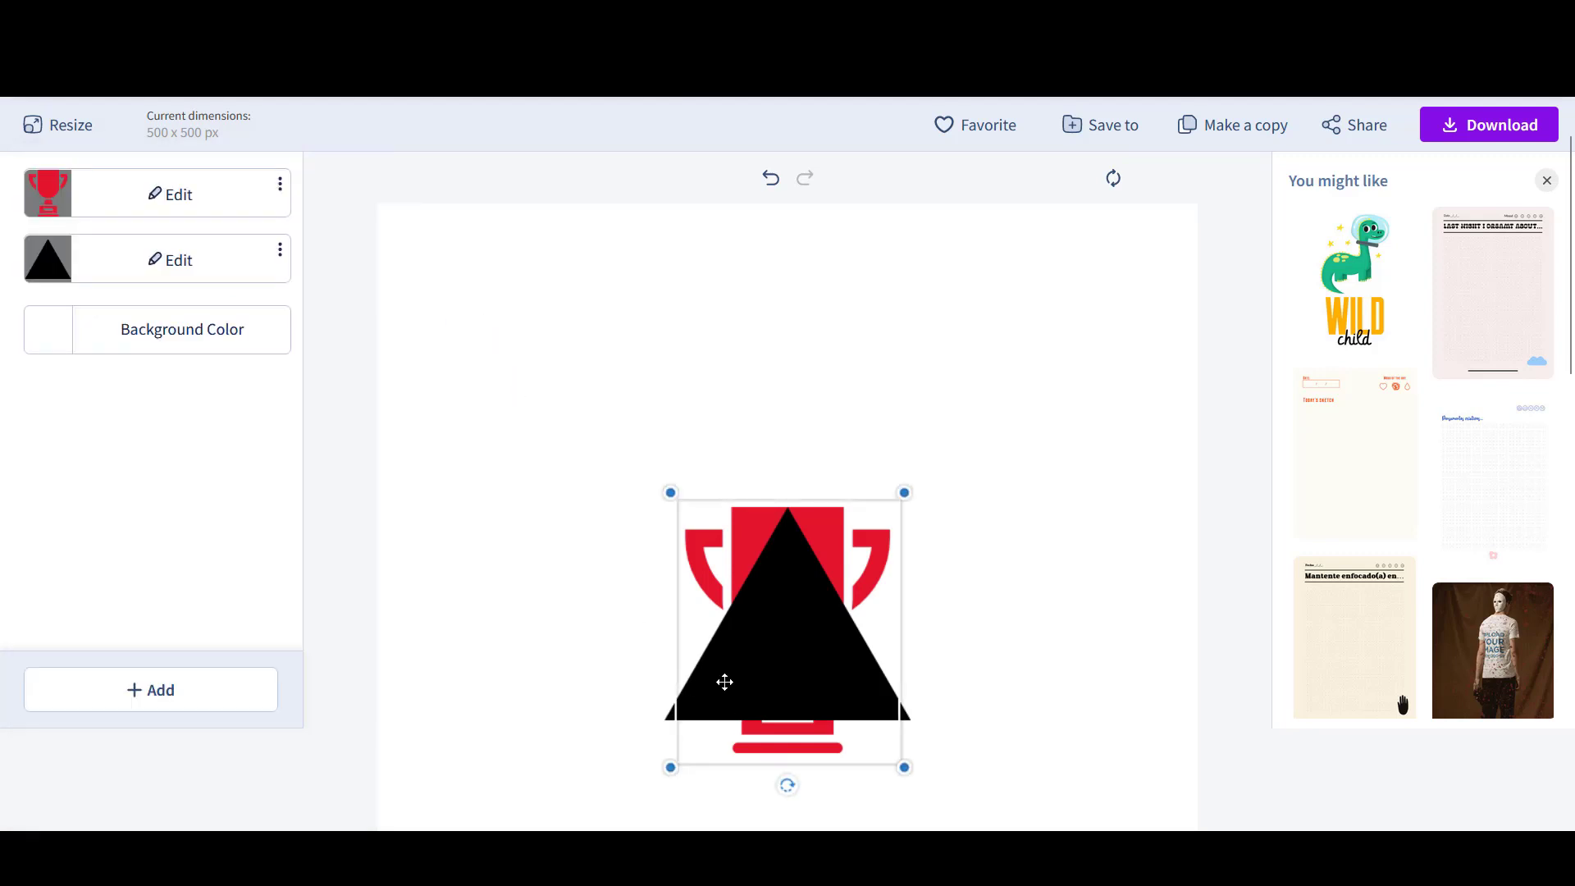
pyautogui.click(187, 268)
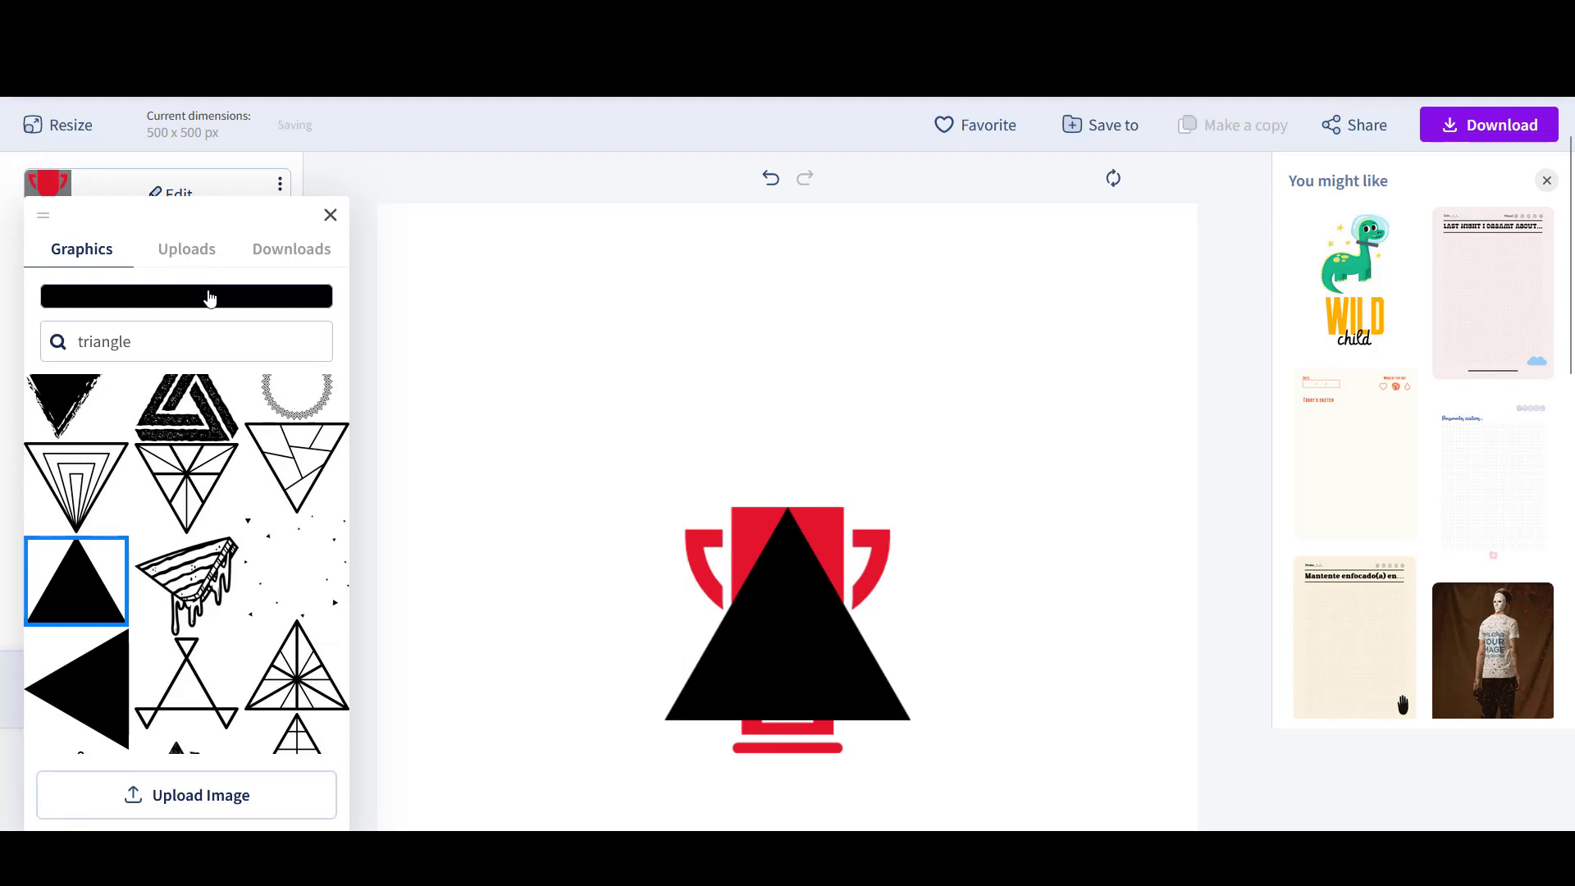
pyautogui.click(210, 298)
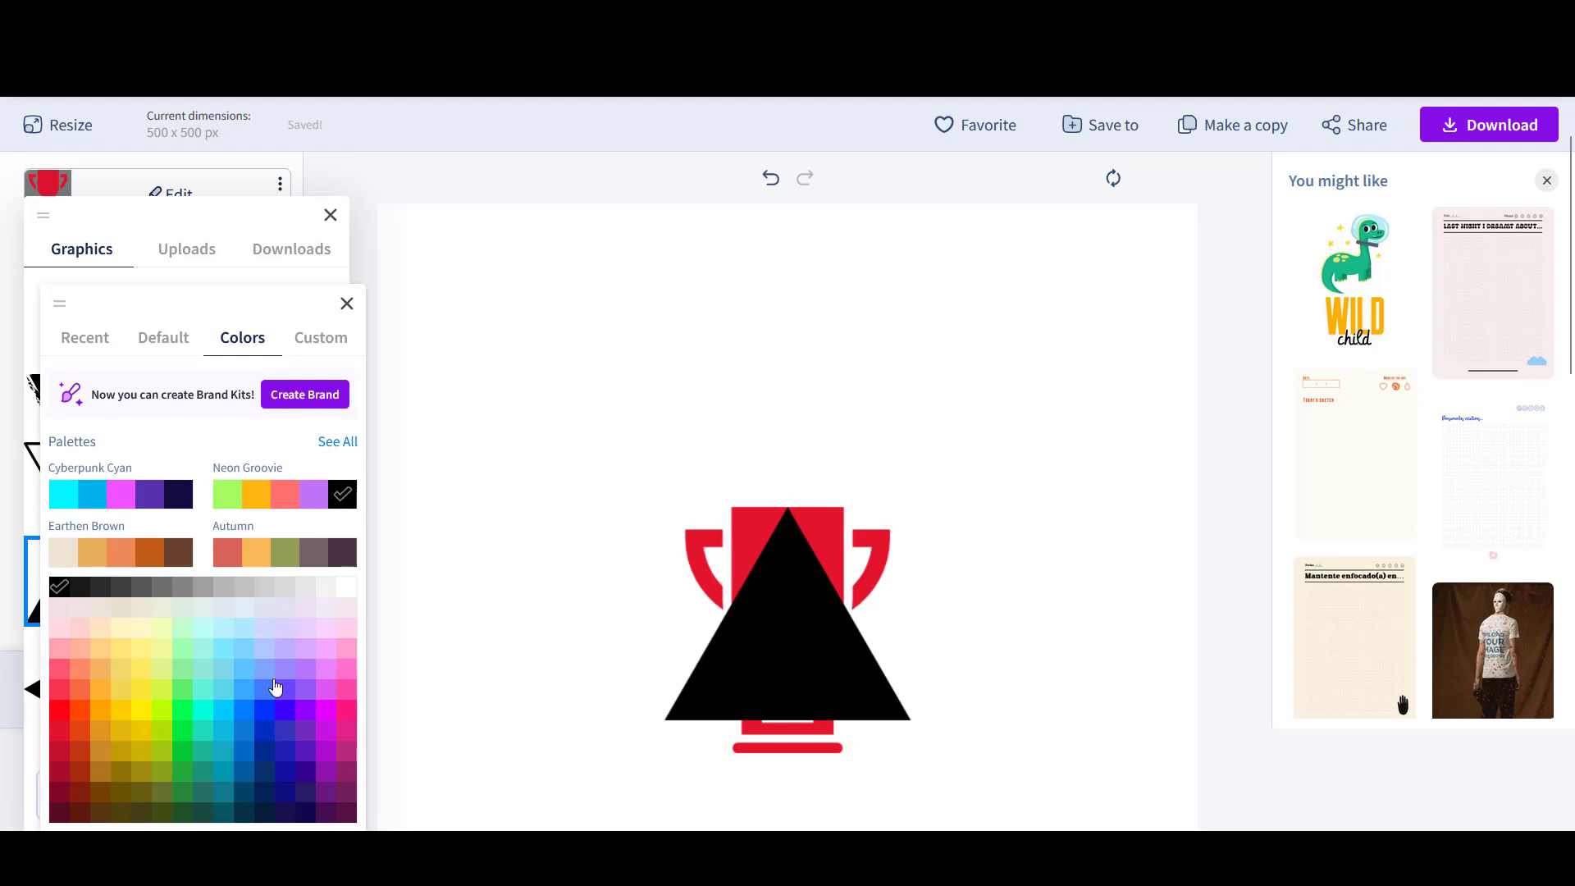
pyautogui.click(143, 710)
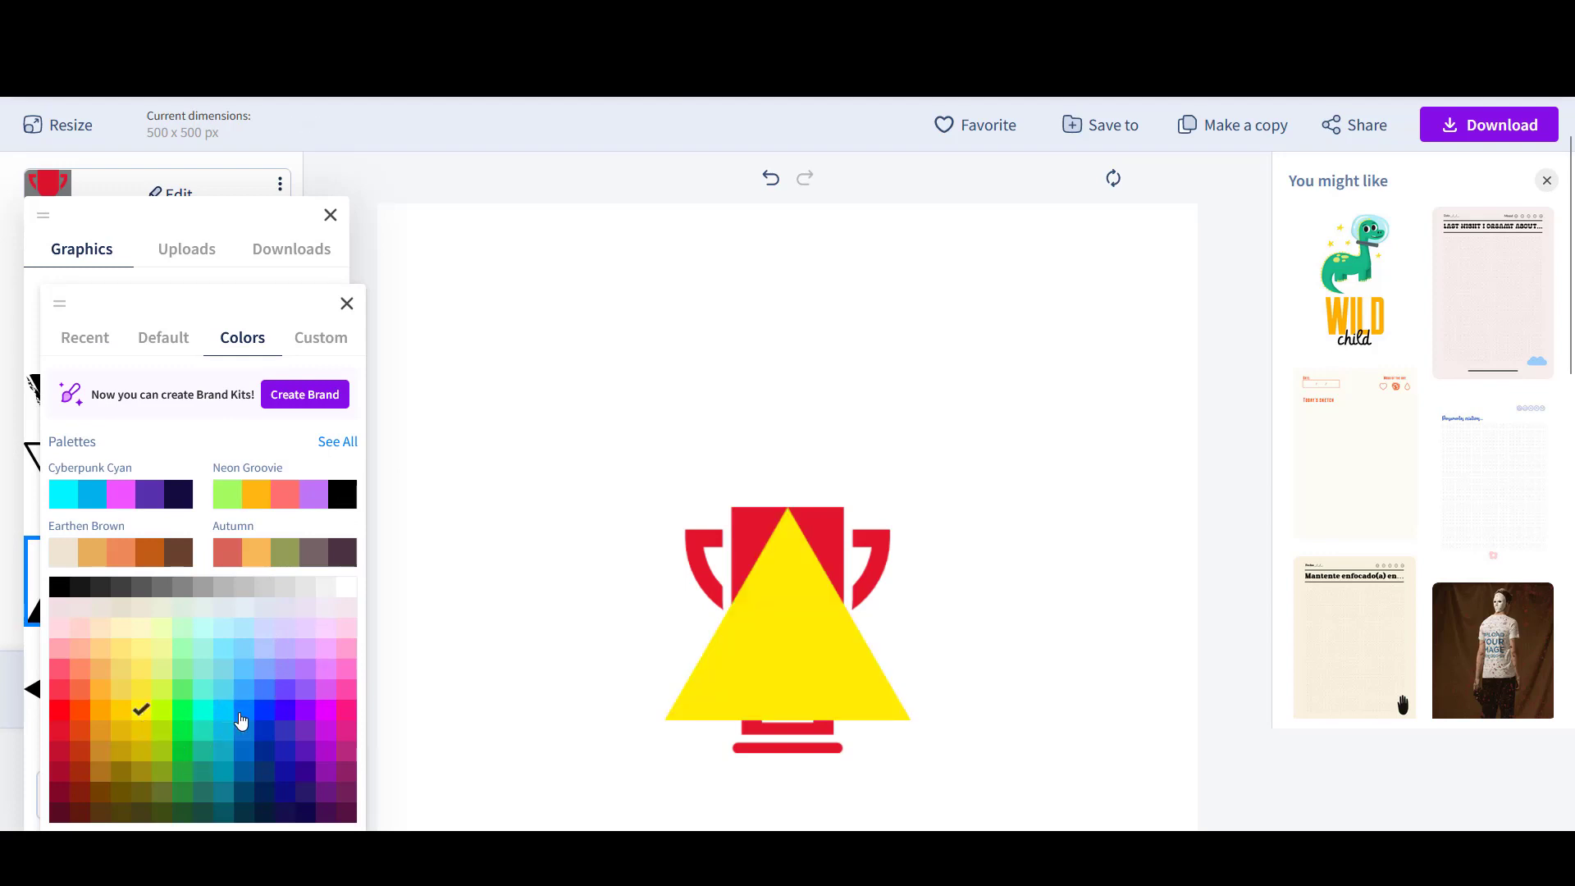
pyautogui.click(523, 640)
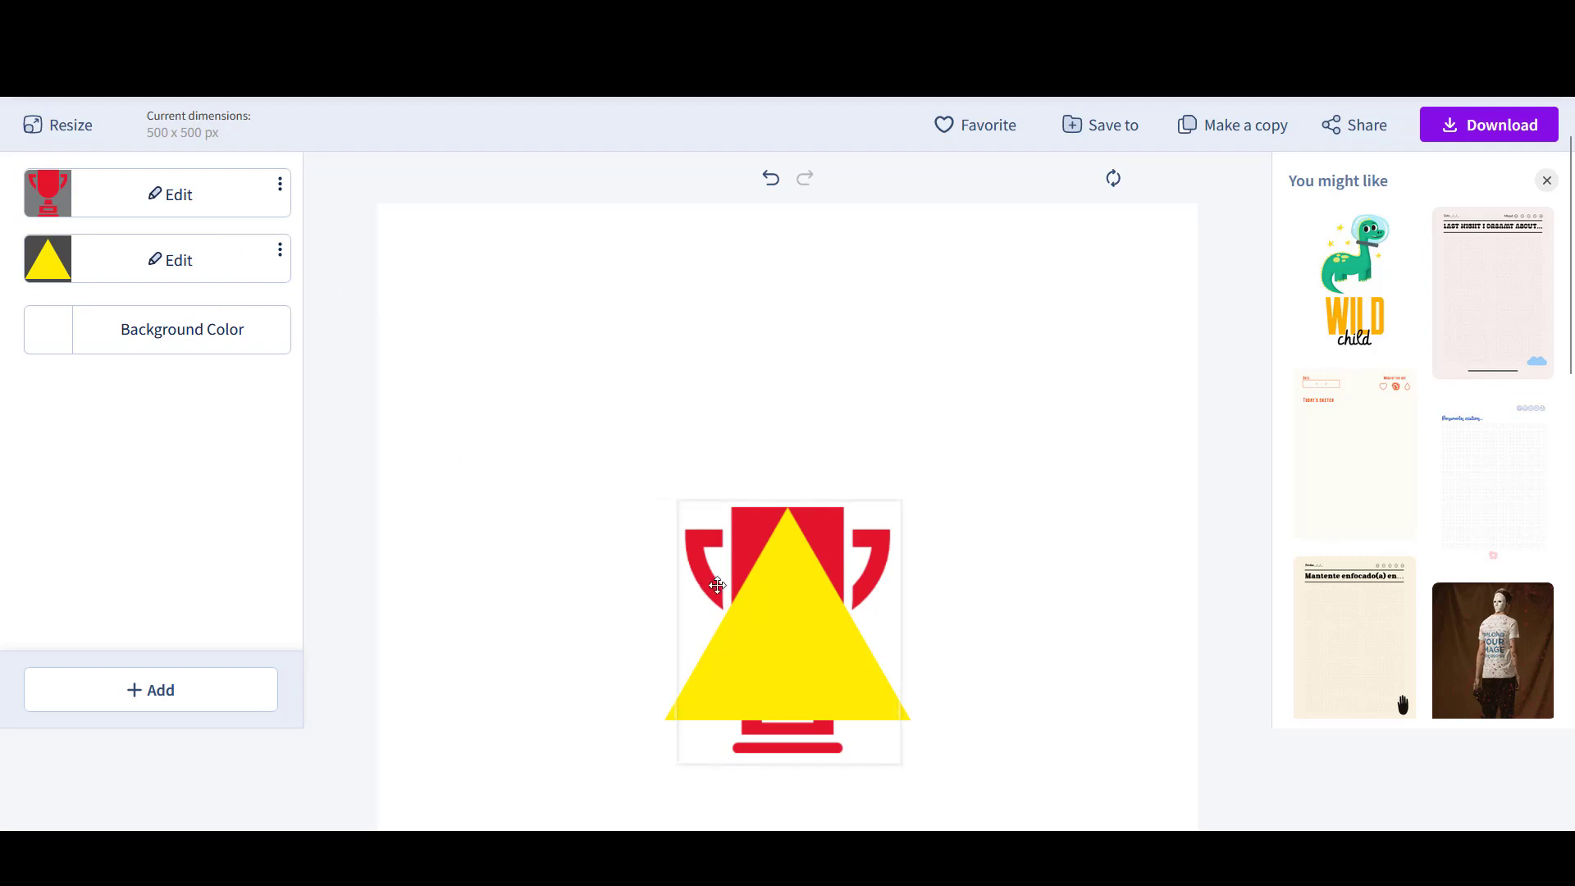
# - Add a second black trophy from a 'trop' search and drag it up over the yellow triangle
pyautogui.click(148, 688)
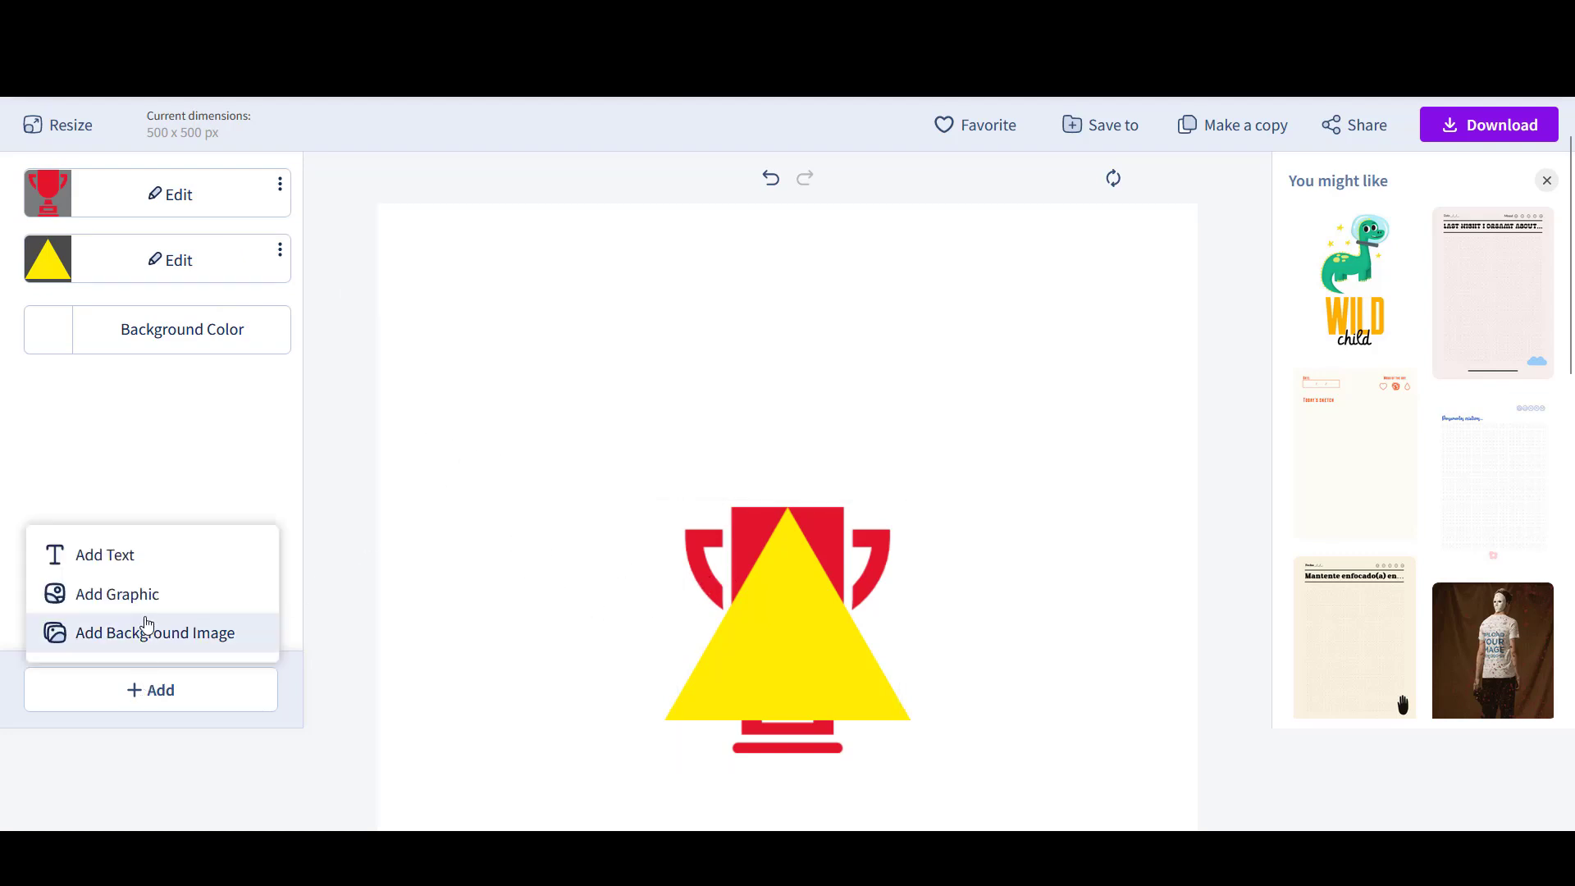
pyautogui.click(117, 594)
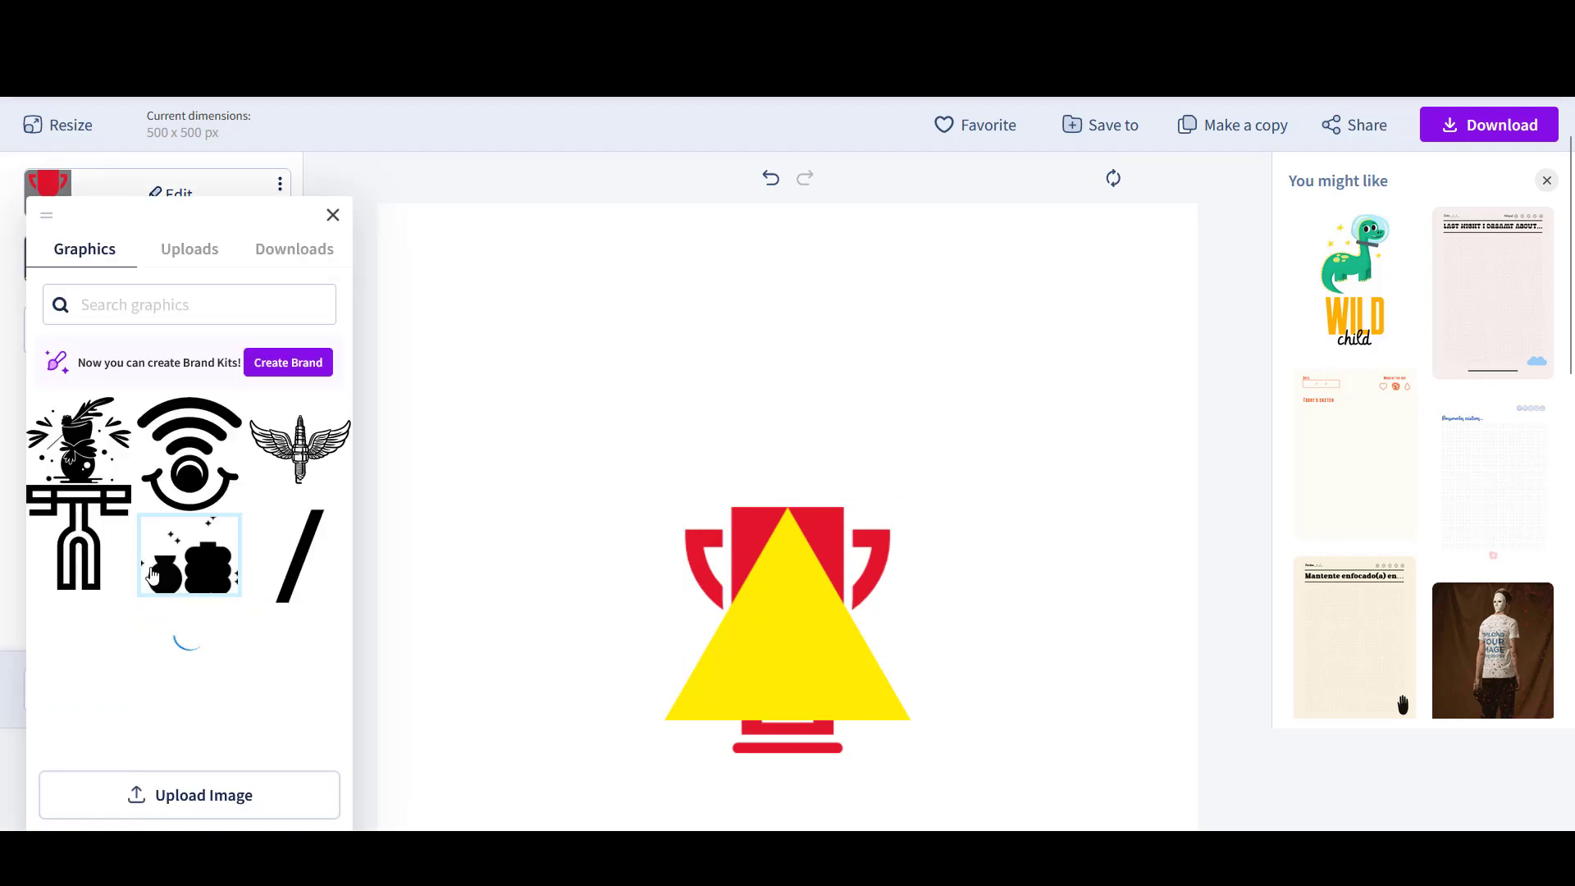
pyautogui.click(86, 304)
pyautogui.write('trop')
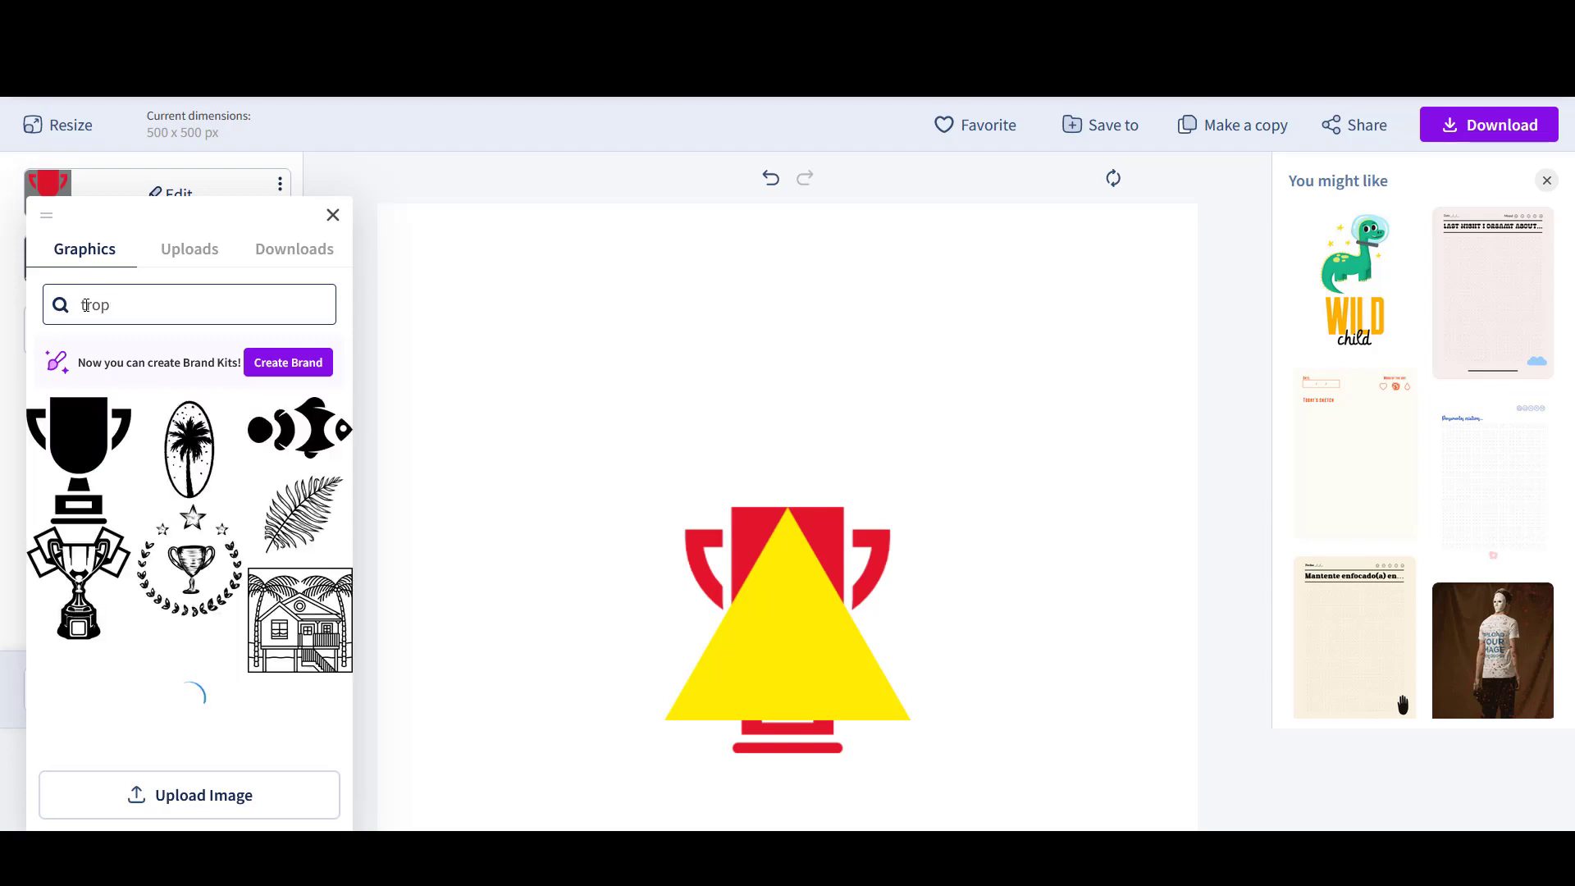
pyautogui.click(110, 478)
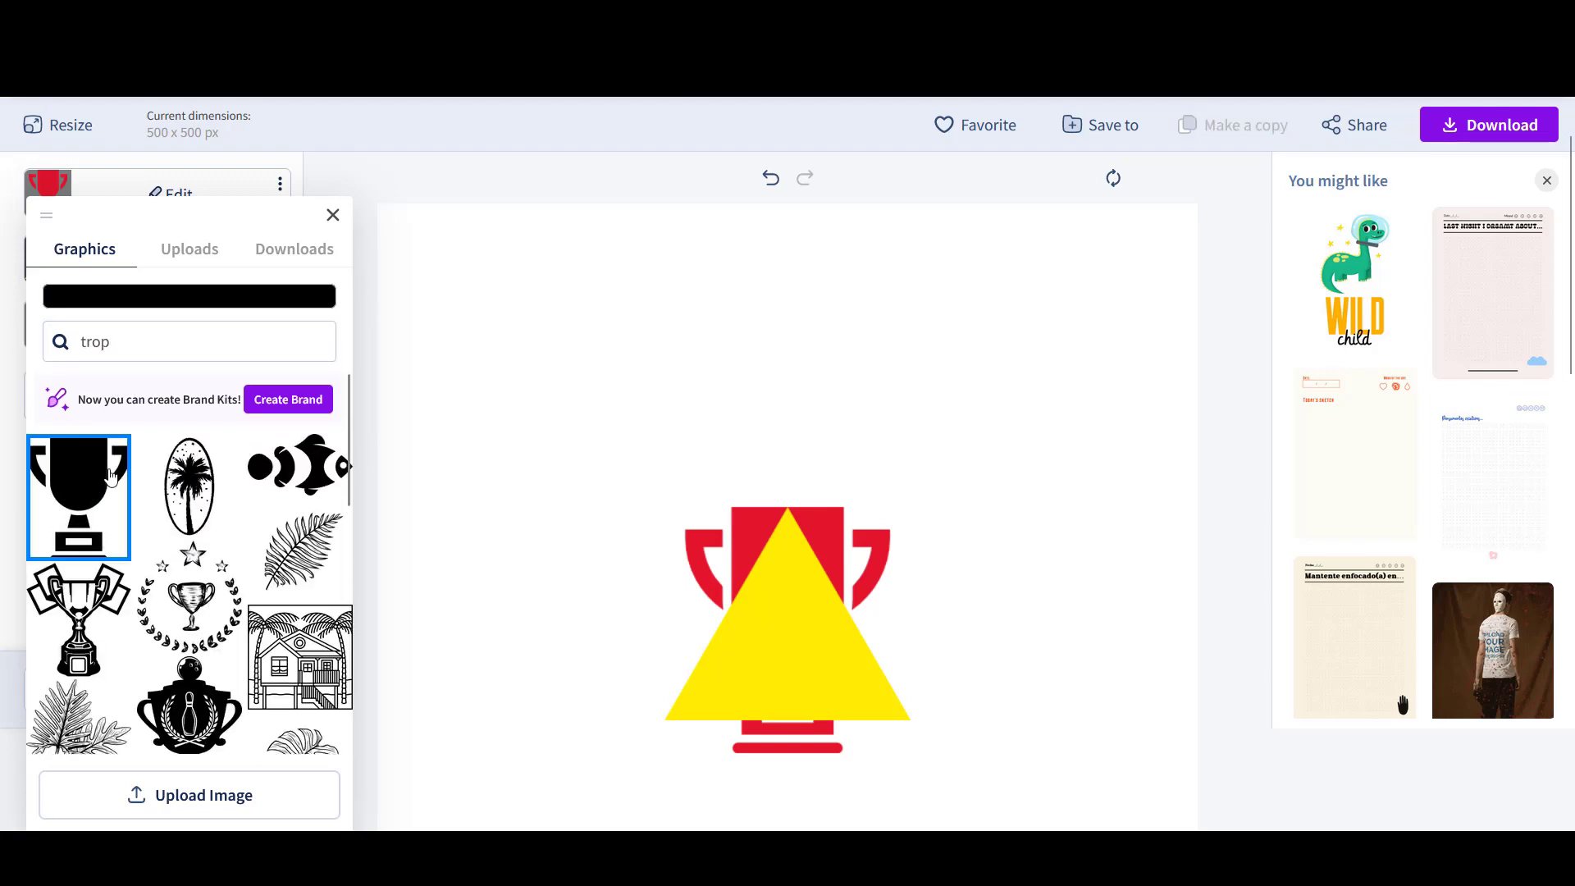
pyautogui.click(549, 538)
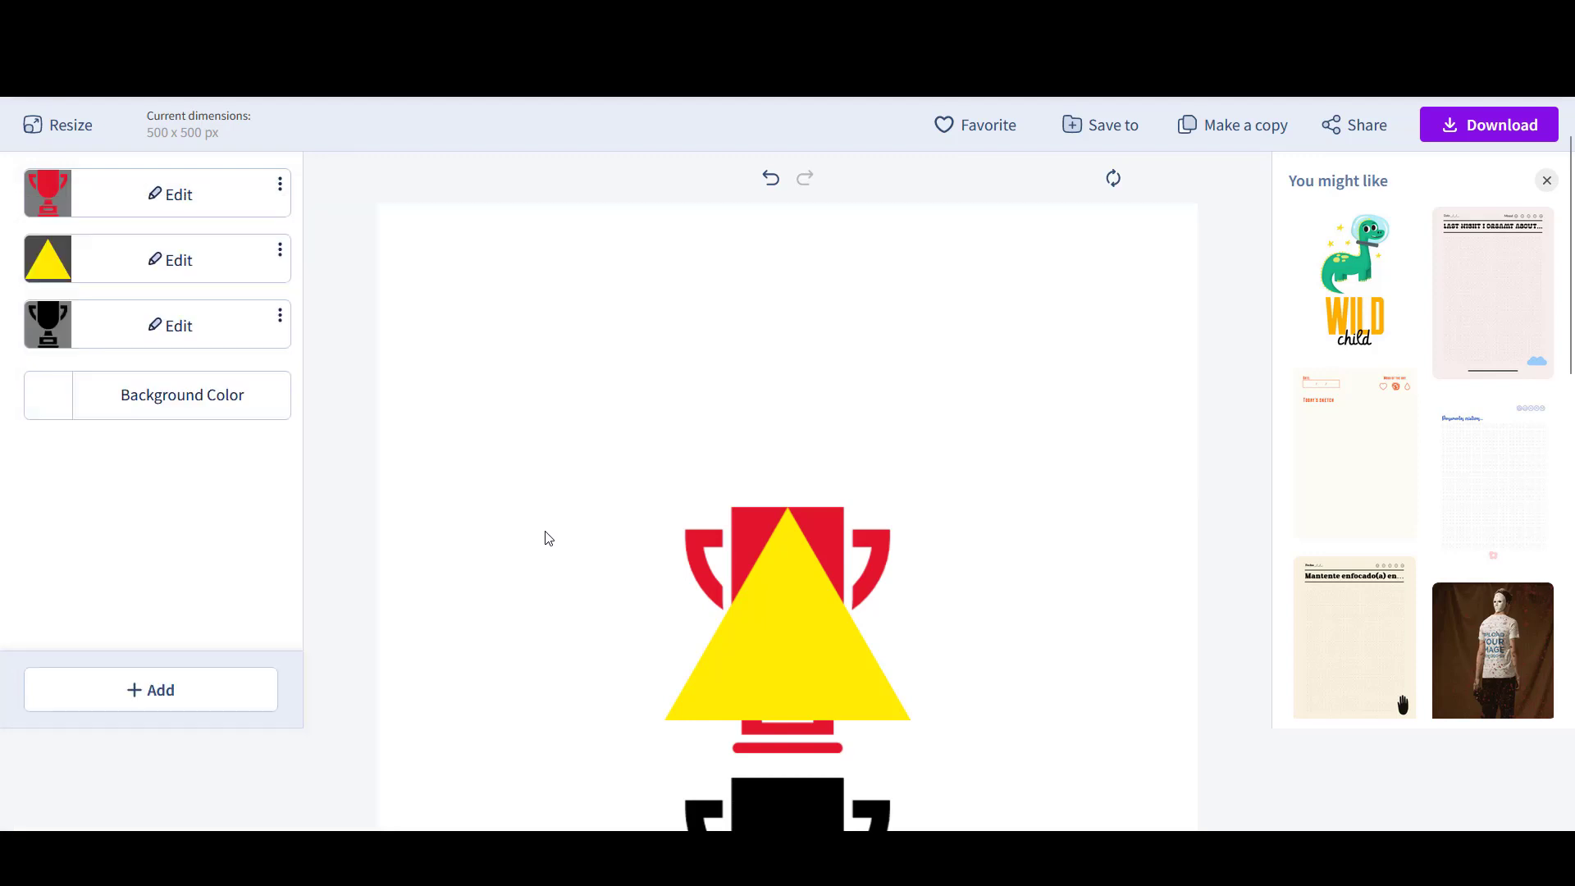
pyautogui.scroll(-2, 555, 528)
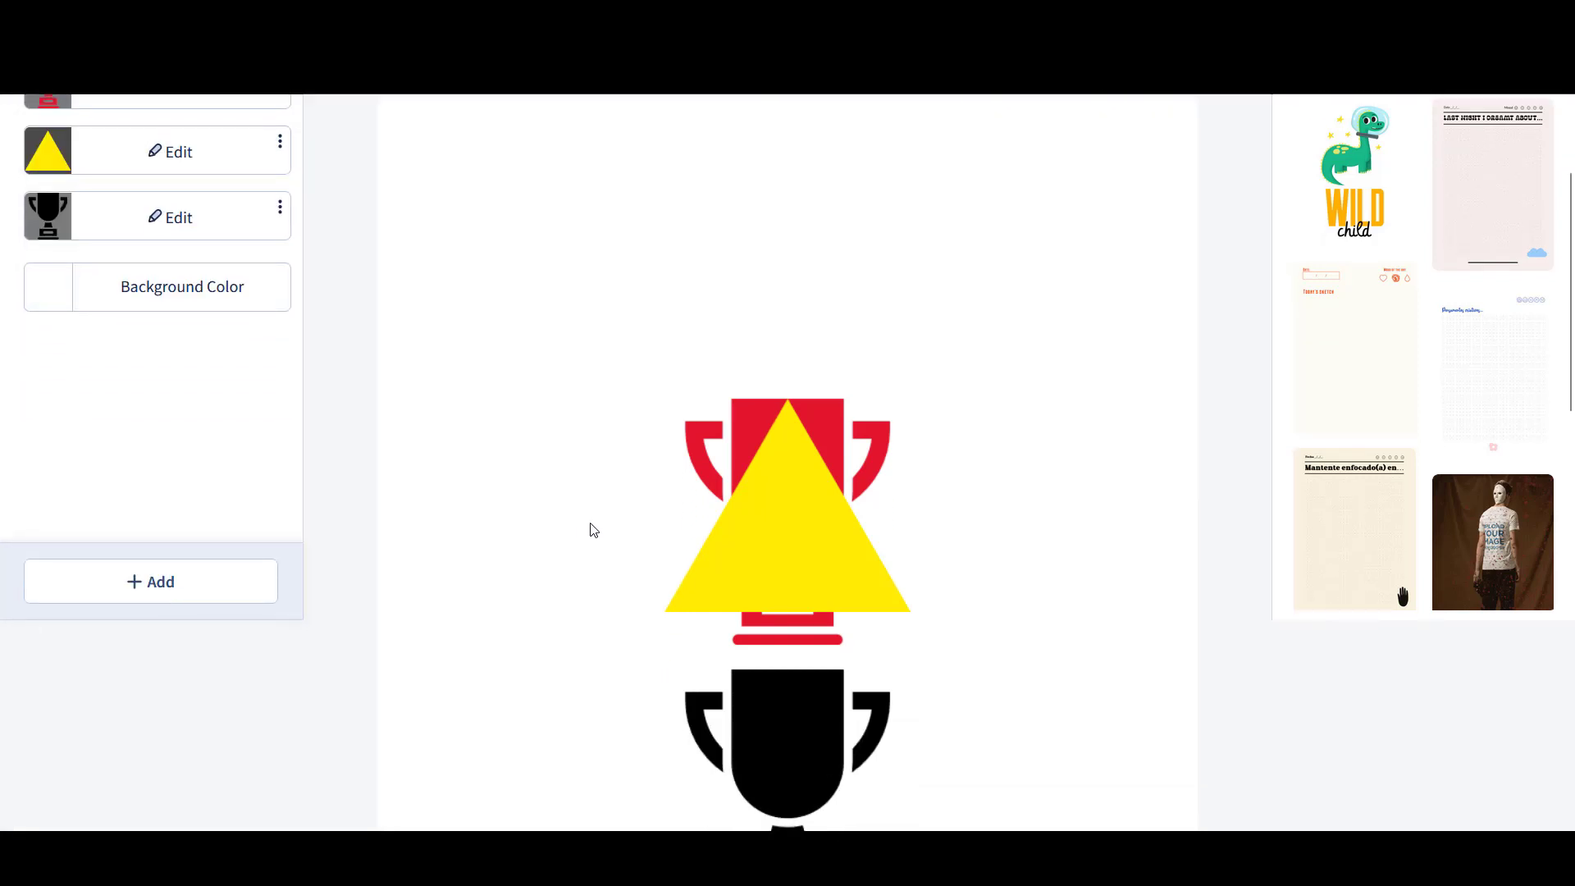
pyautogui.click(812, 755)
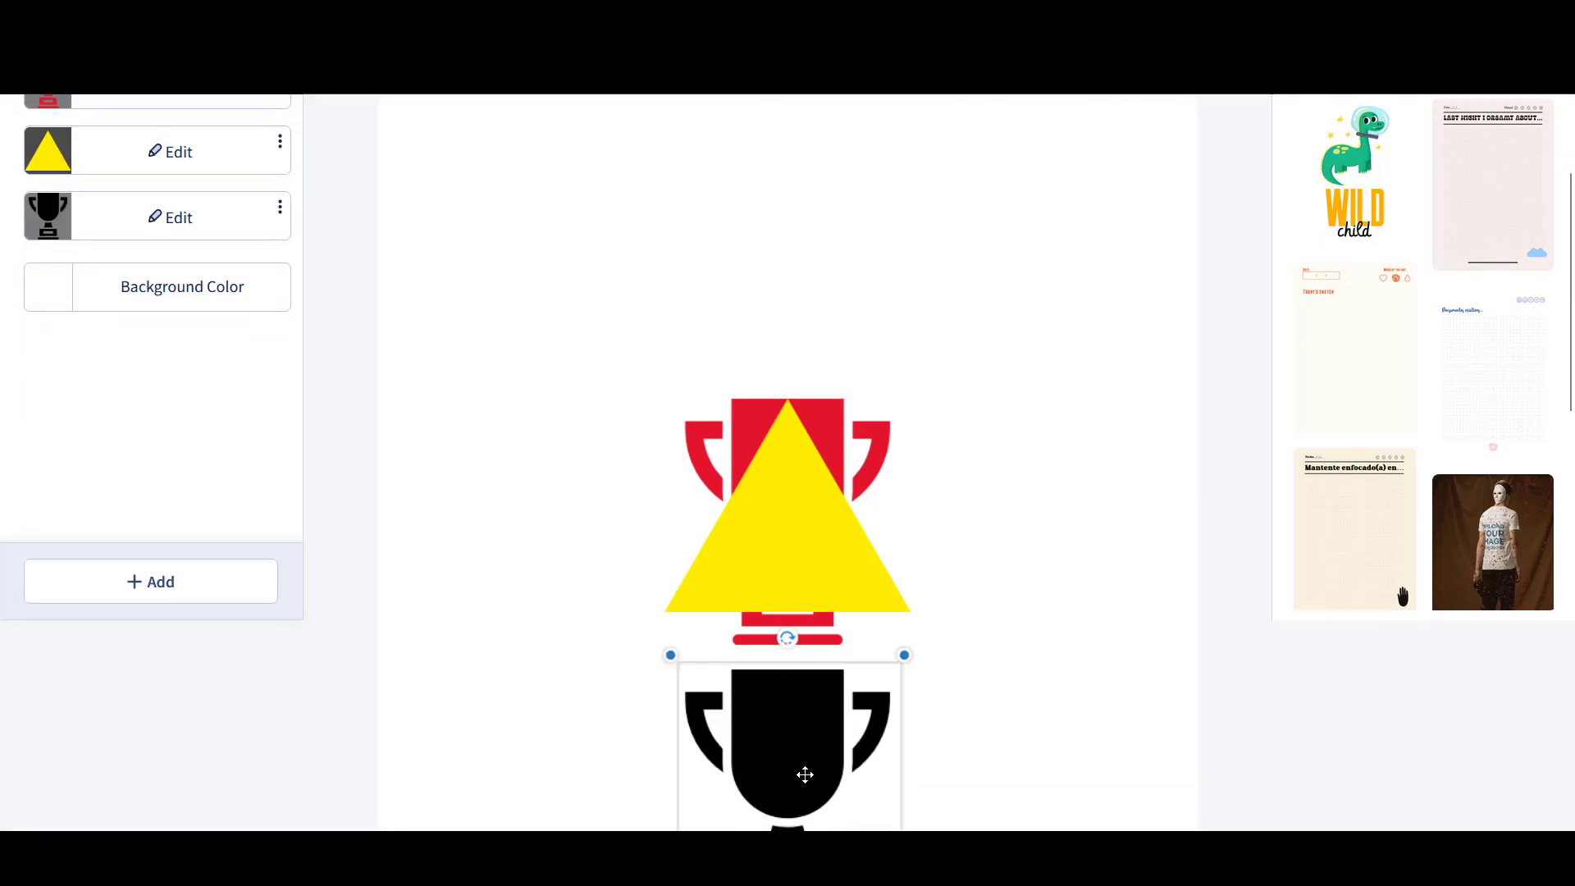
pyautogui.moveTo(804, 770); pyautogui.dragTo(808, 514)
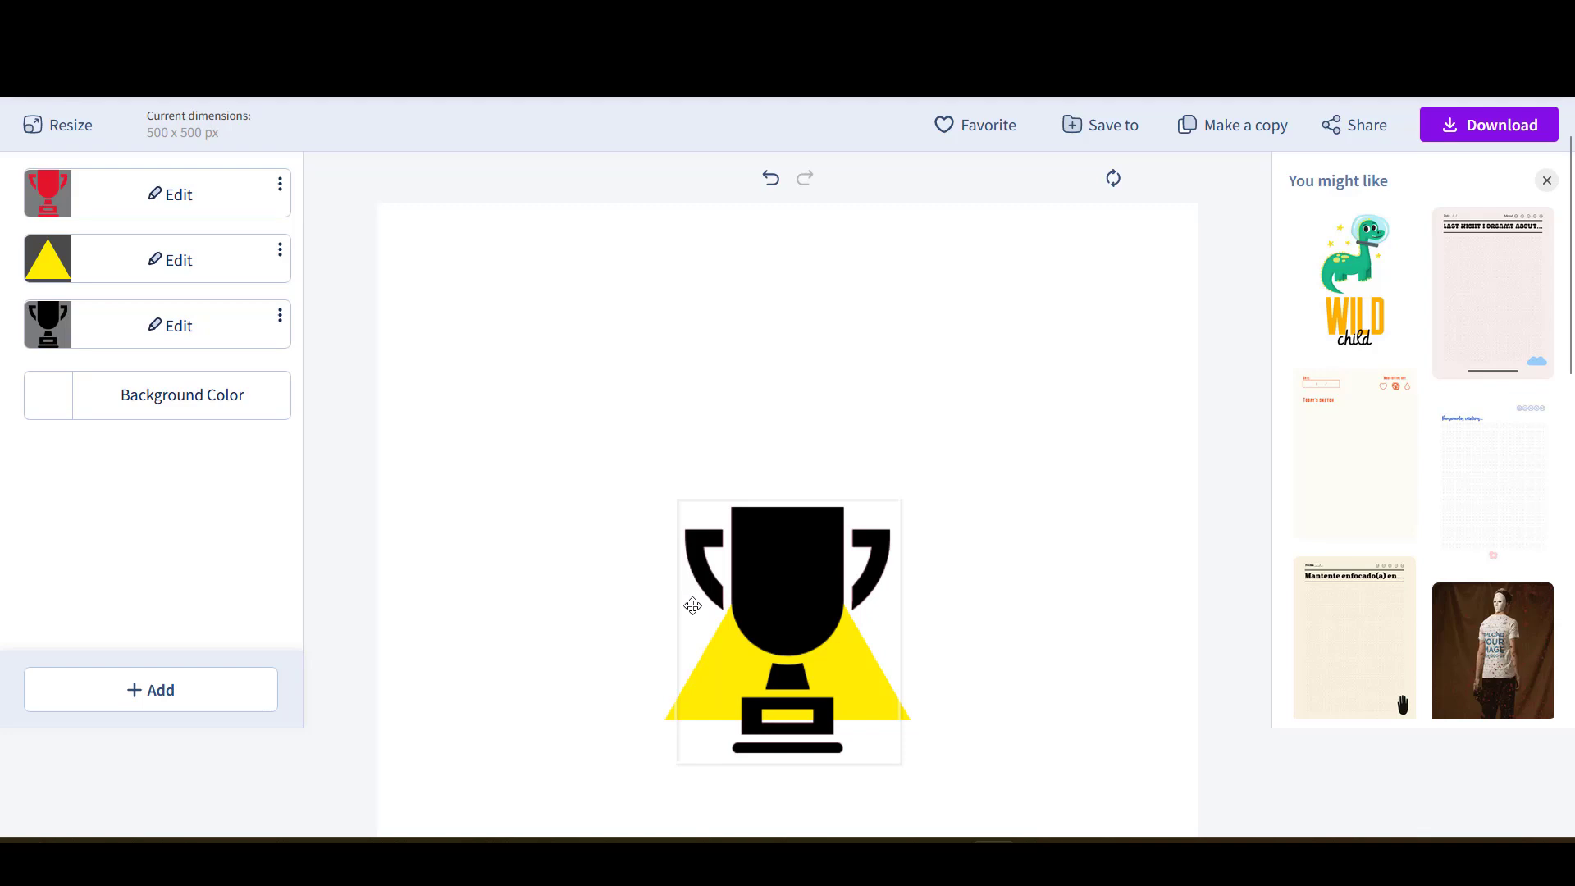
# - Delete the red trophy layer, keeping the black trophy over the yellow triangle
pyautogui.click(279, 187)
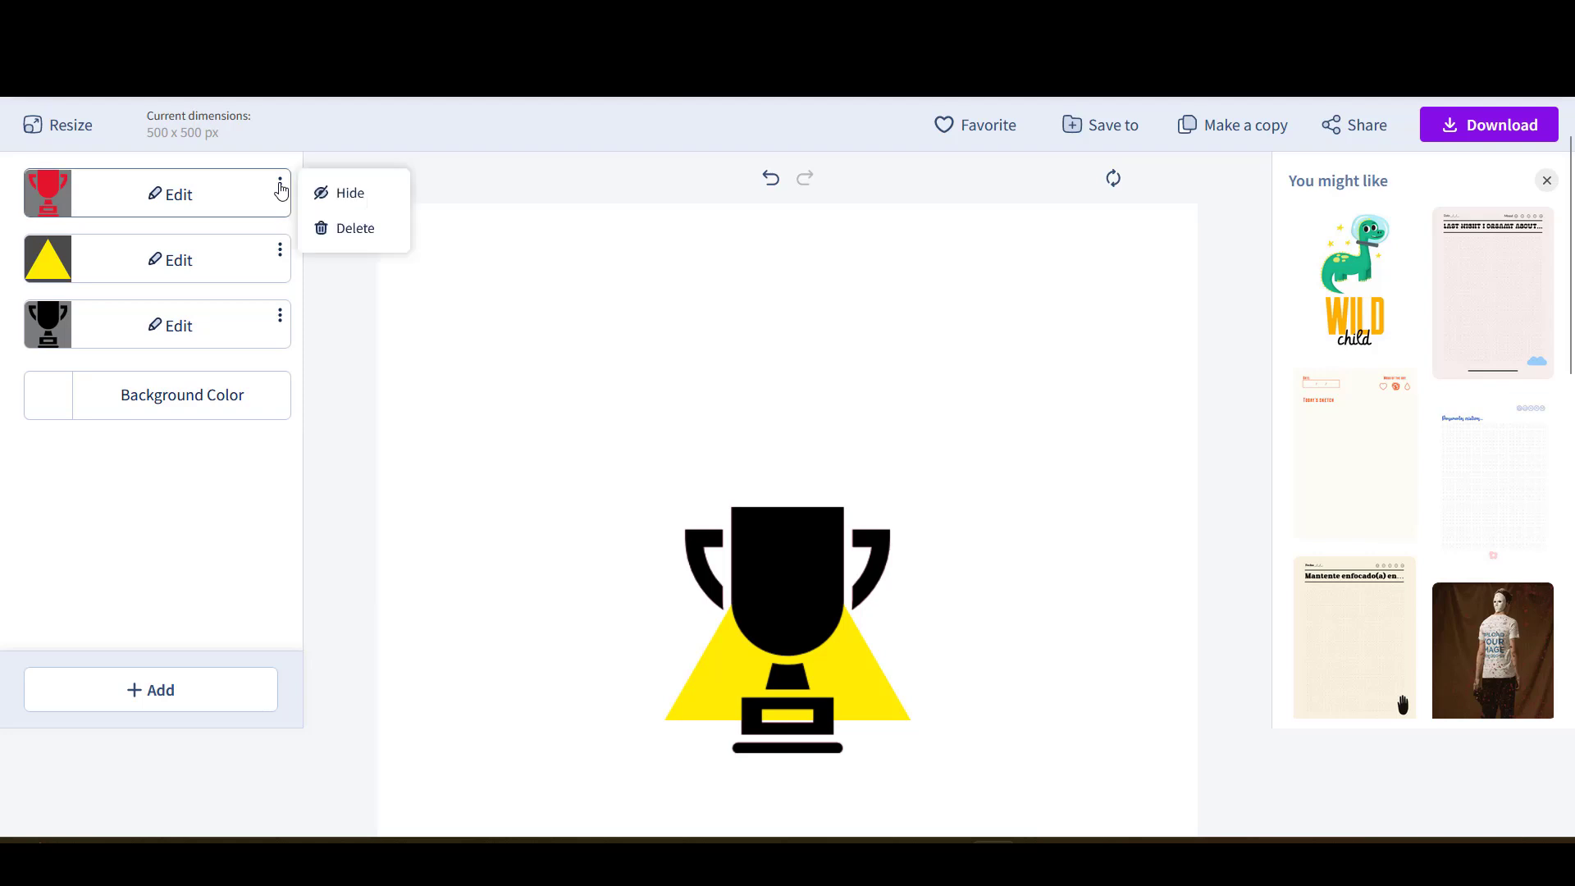
pyautogui.click(352, 232)
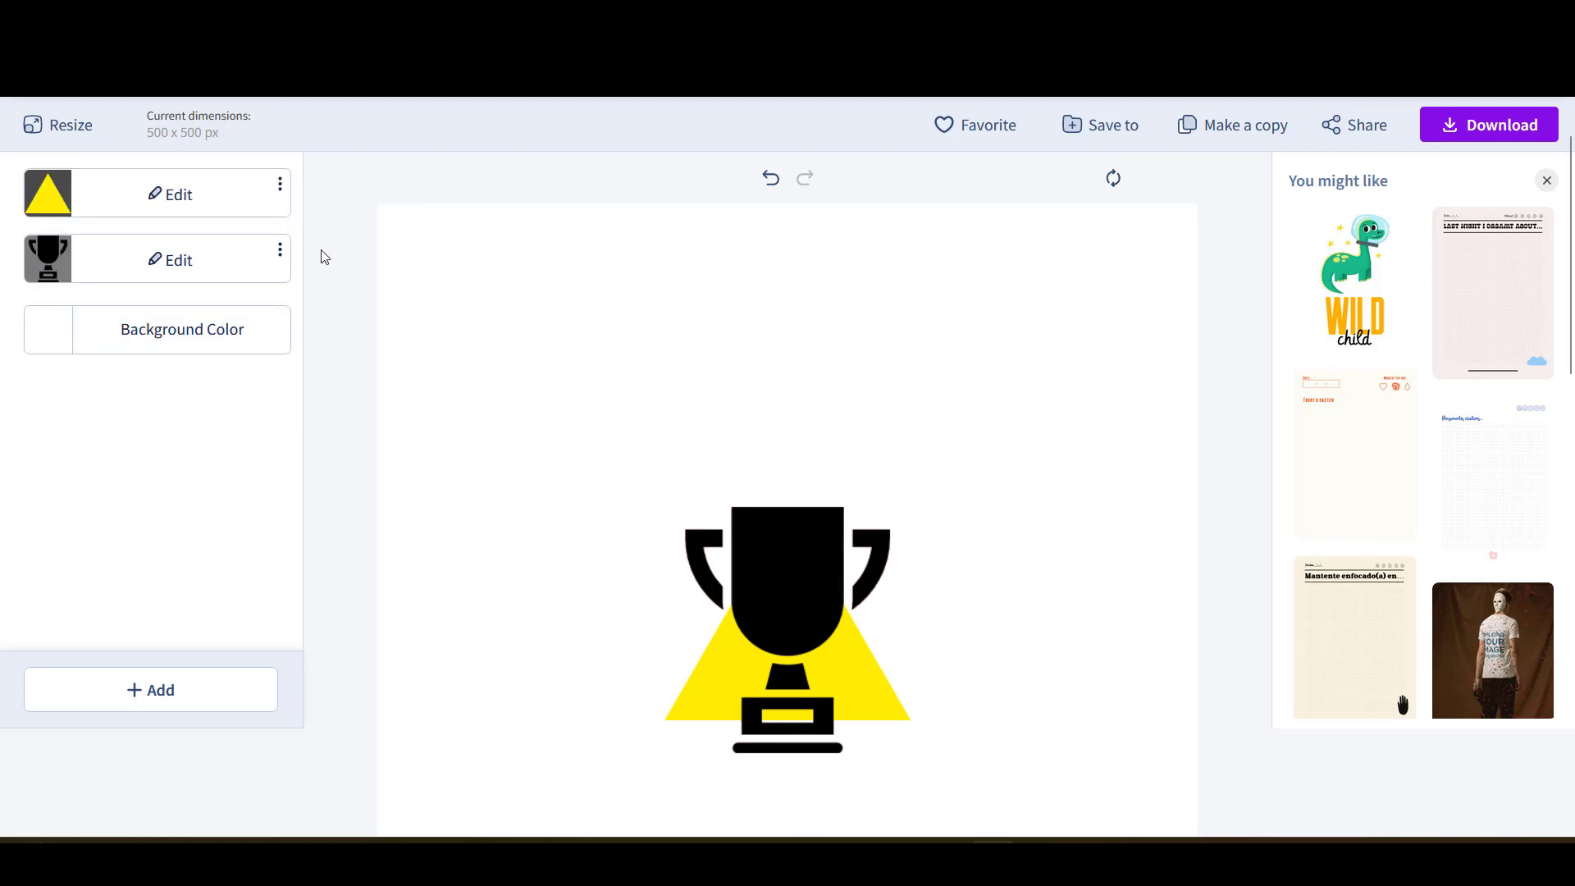
pyautogui.click(785, 601)
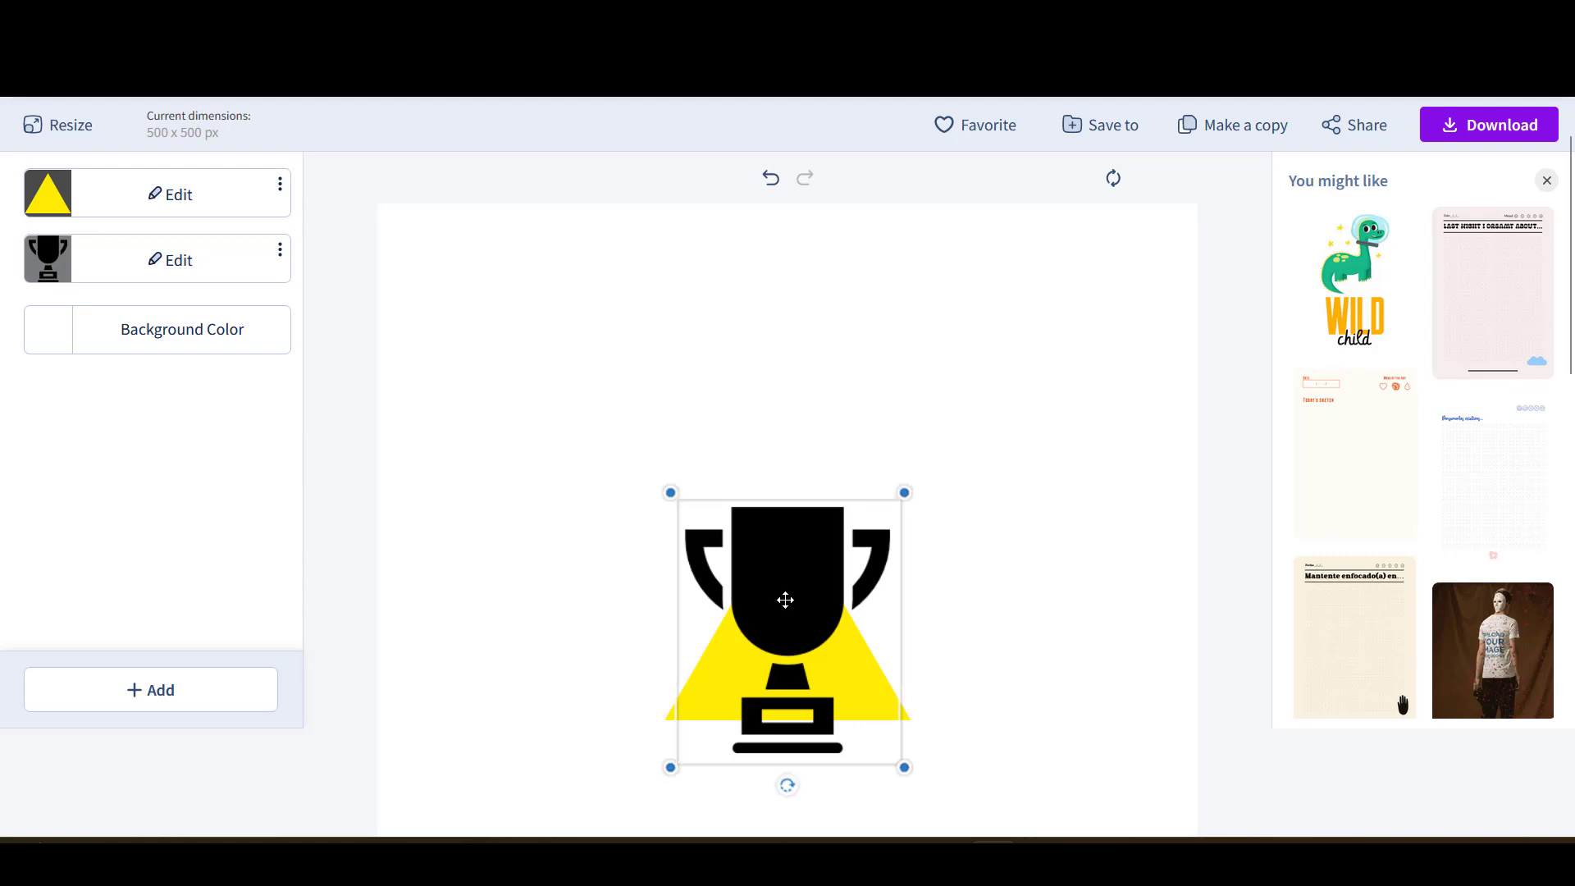
pyautogui.click(509, 568)
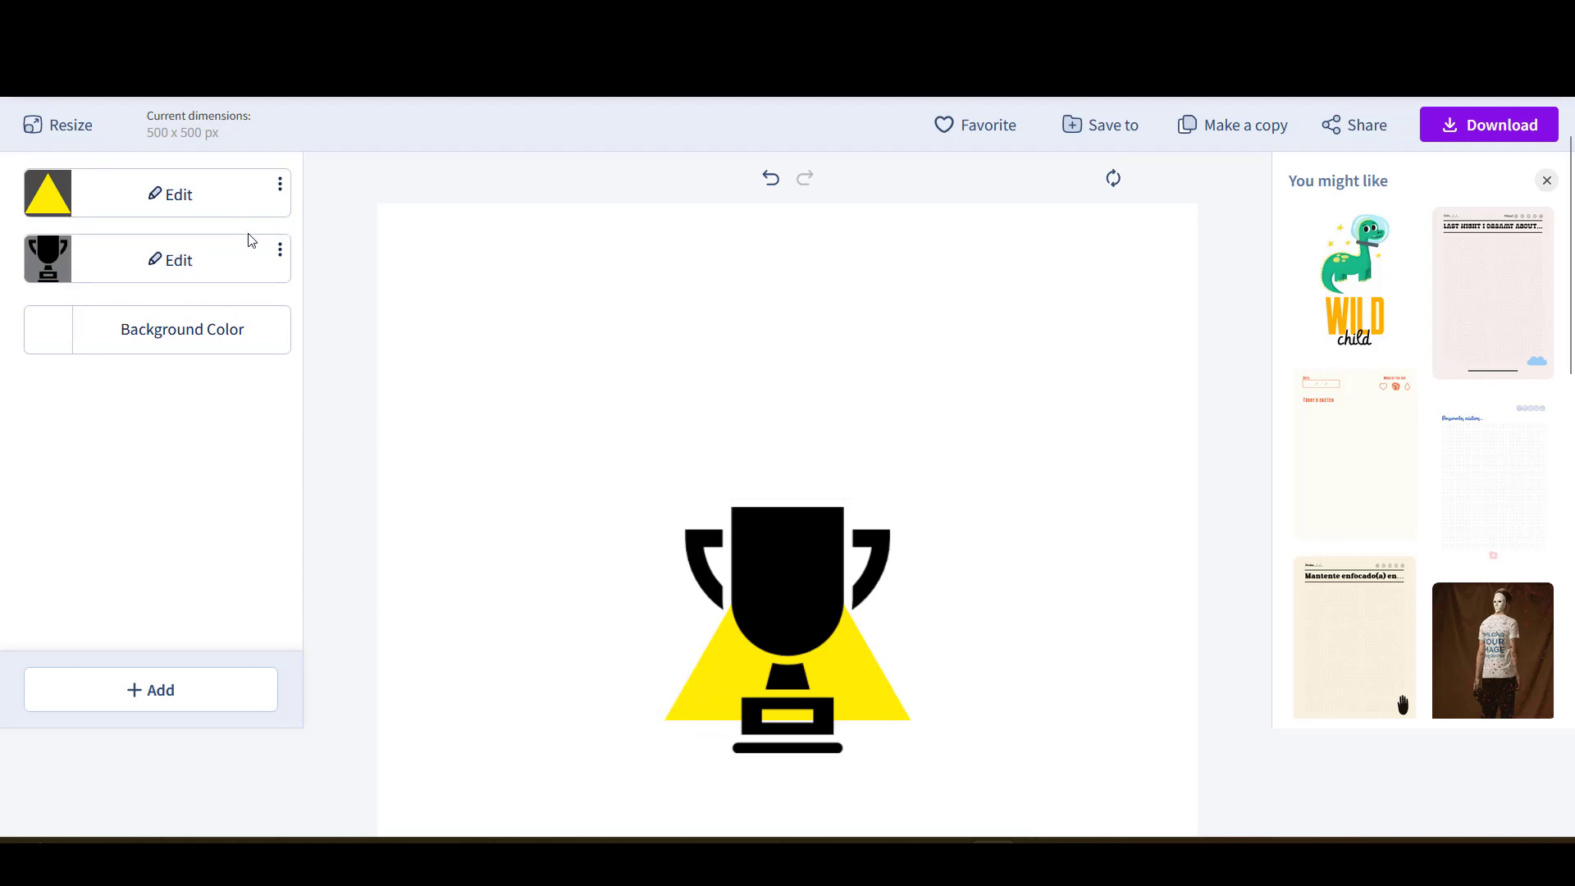
# - Colour the trophy graphic yellow
pyautogui.click(183, 260)
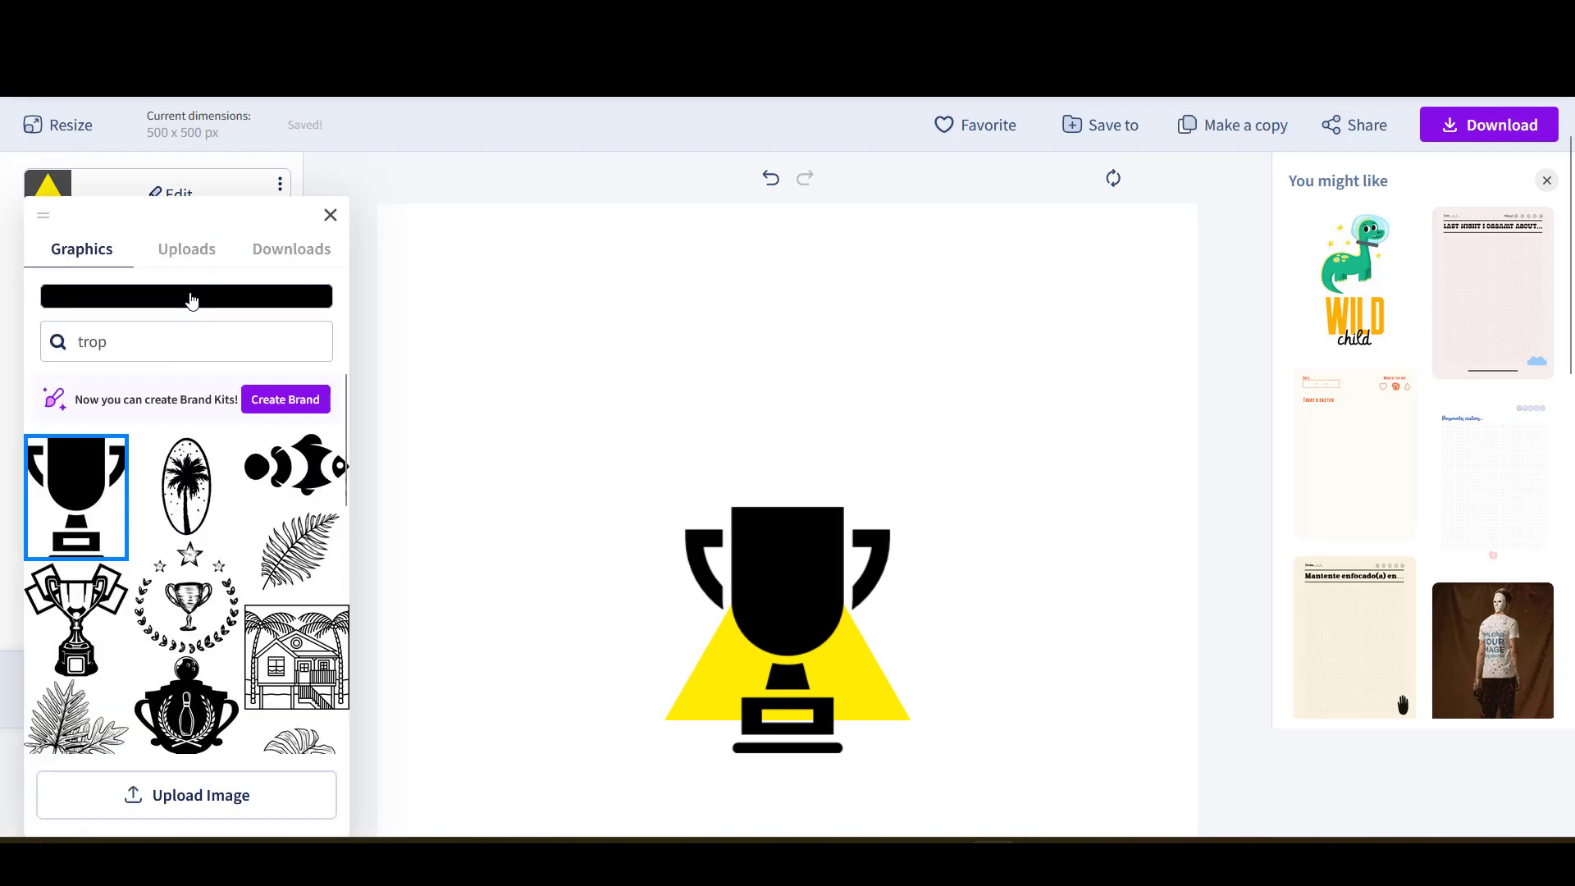
pyautogui.click(190, 297)
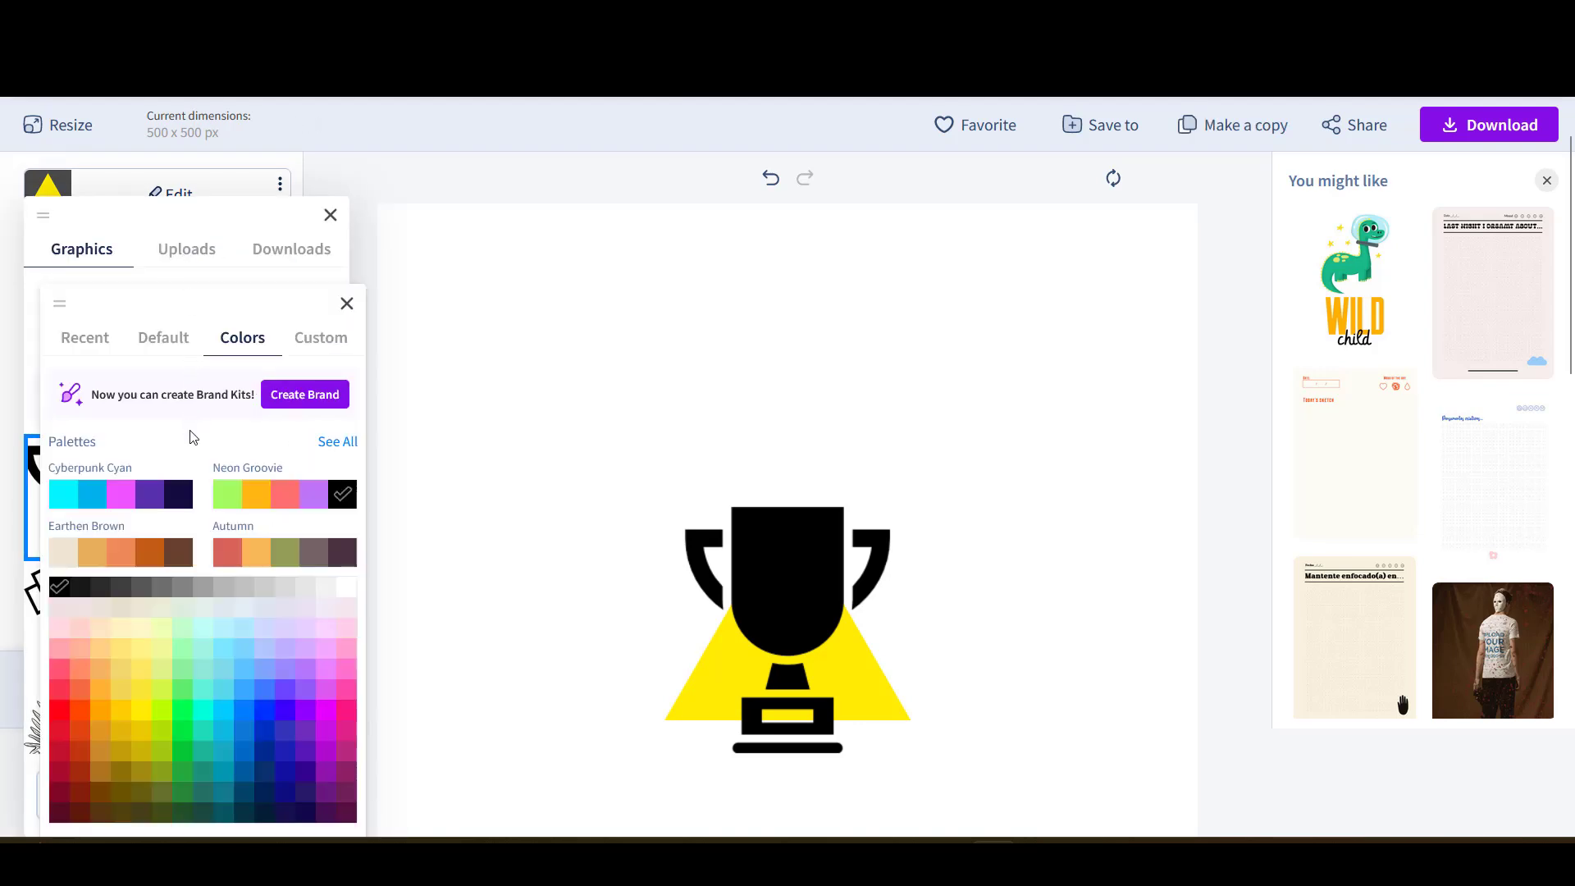
pyautogui.click(141, 709)
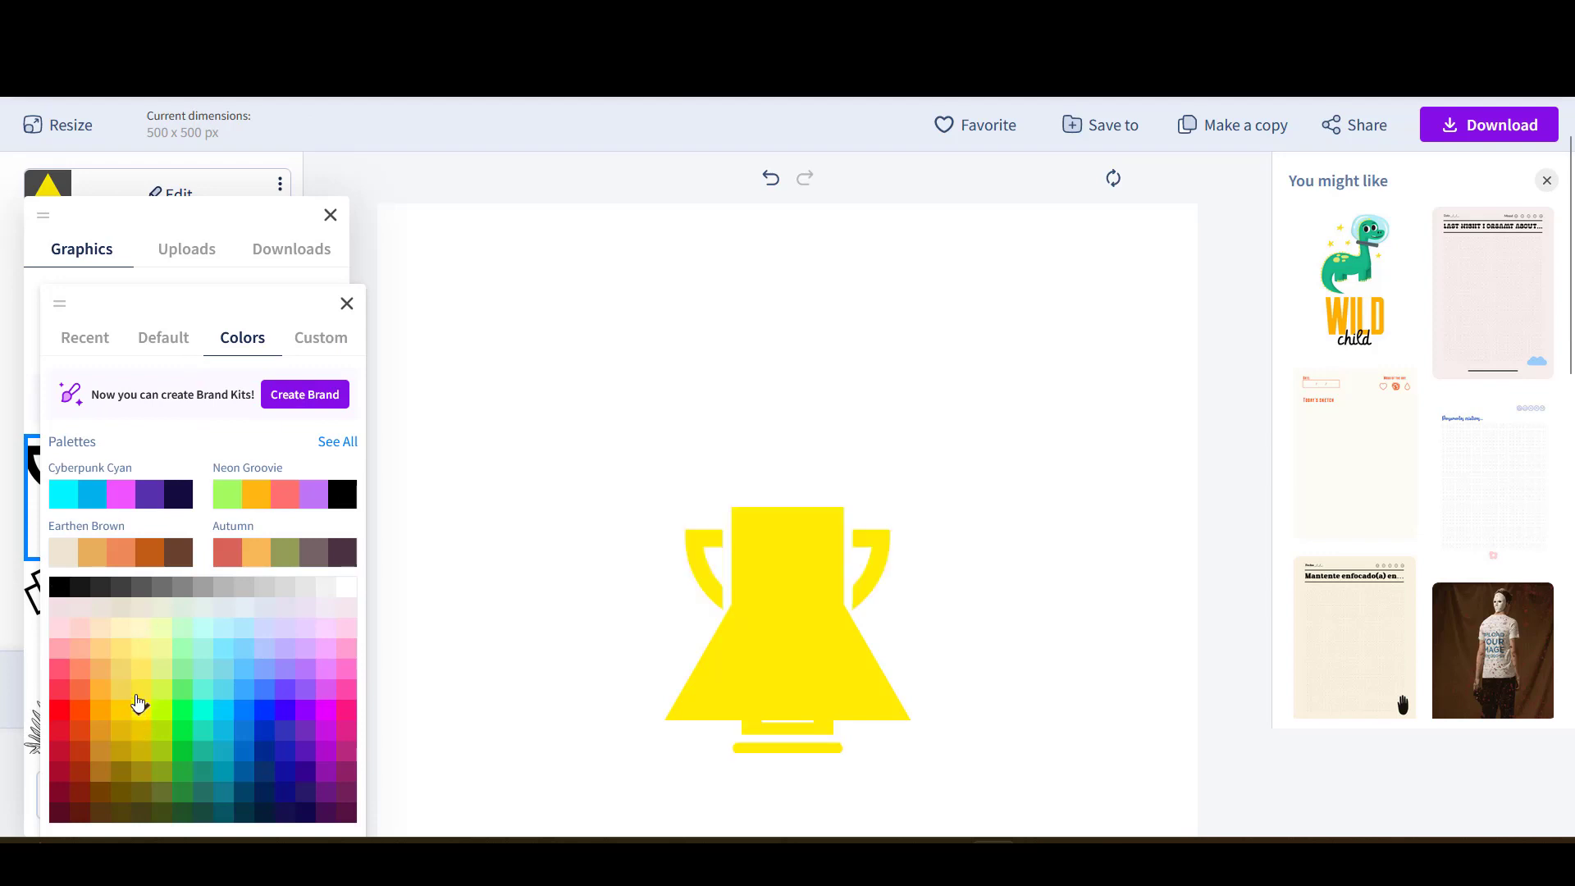
pyautogui.click(479, 304)
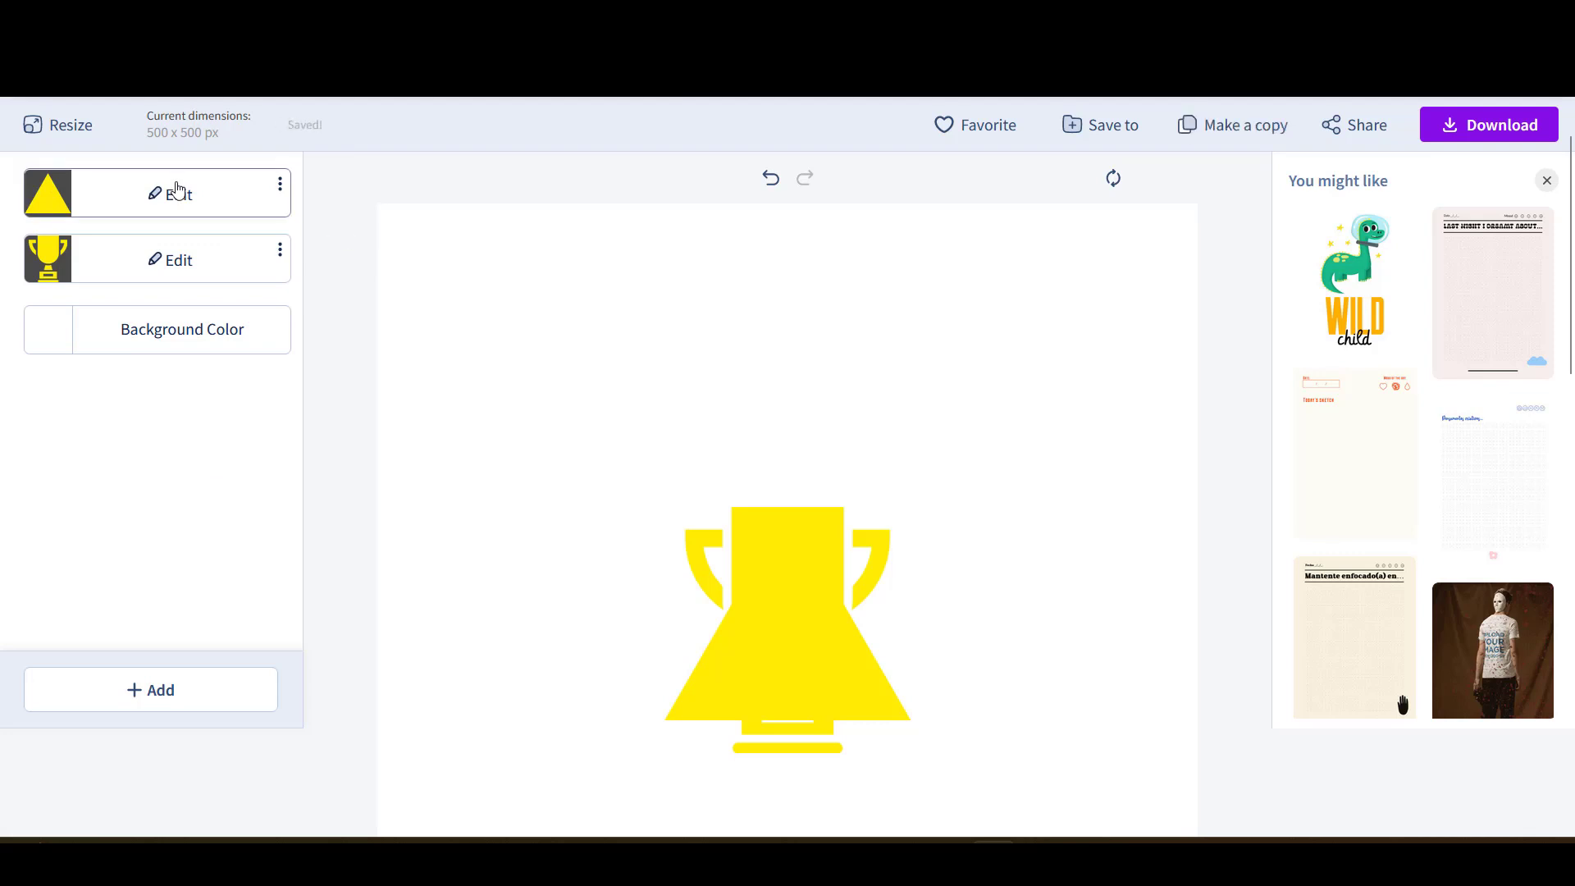
# - Colour the triangle graphic red
pyautogui.click(180, 193)
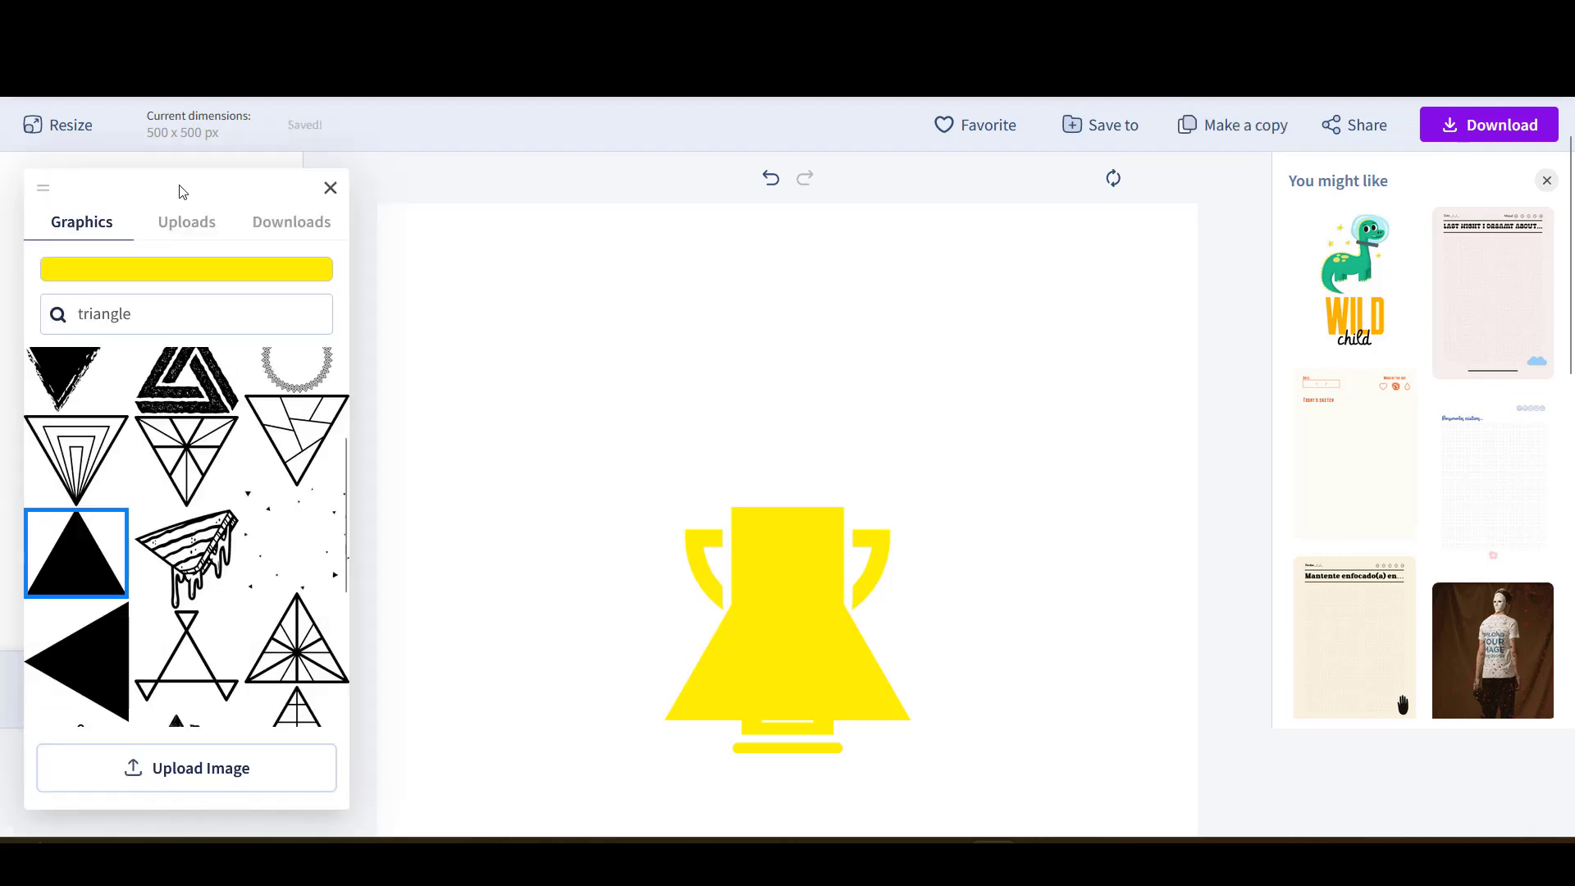
pyautogui.click(183, 271)
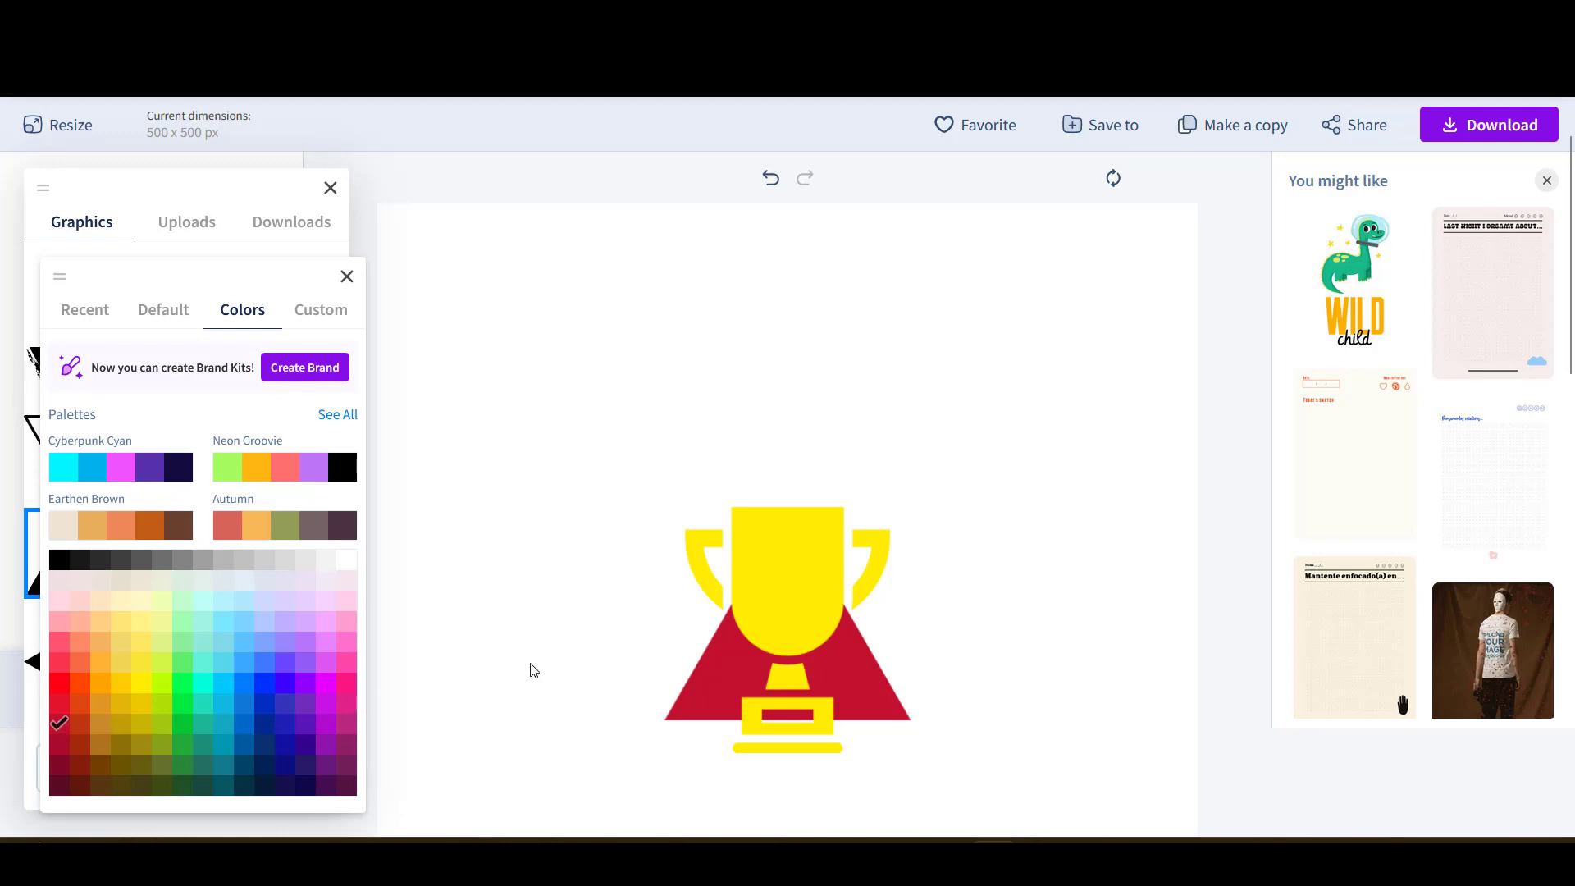
pyautogui.click(590, 660)
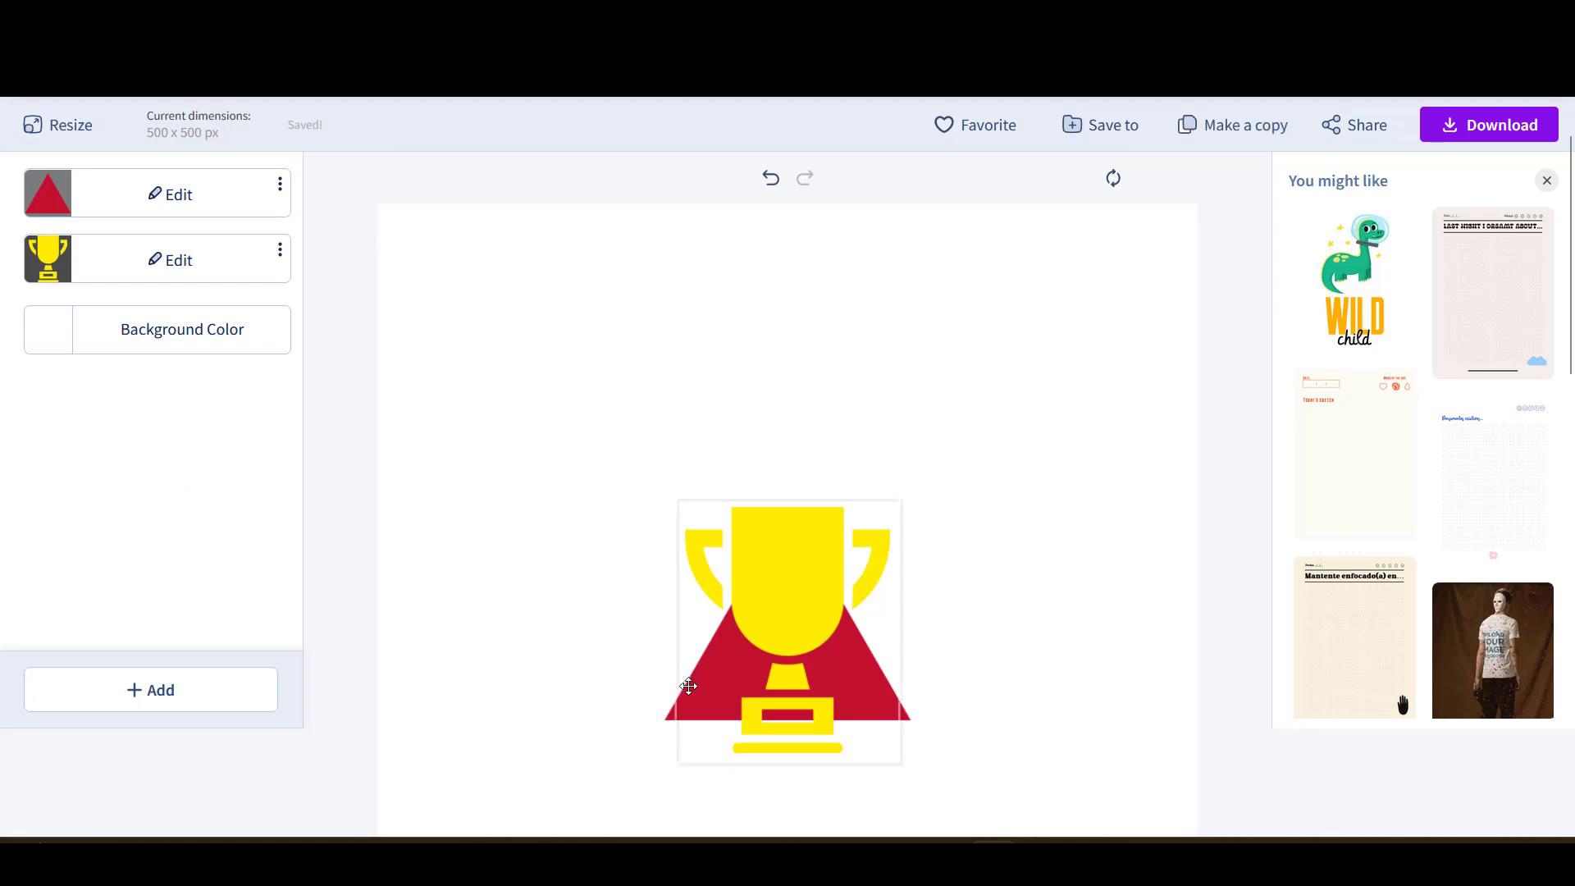
# - Shrink the yellow trophy and move it inside the triangle
pyautogui.click(808, 579)
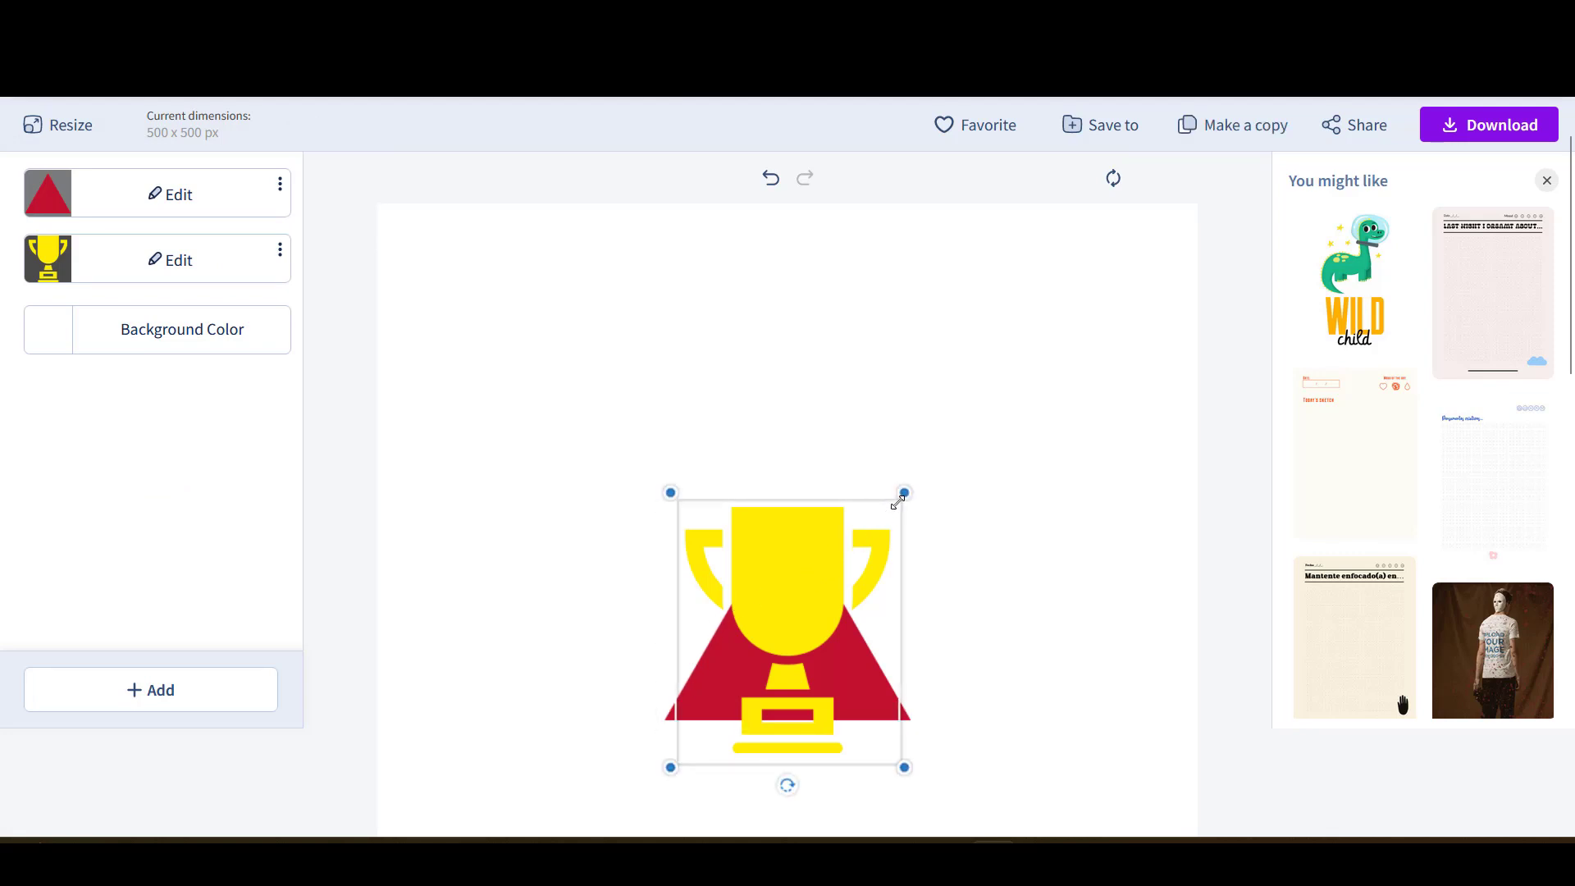
pyautogui.moveTo(905, 493); pyautogui.dragTo(790, 613)
pyautogui.moveTo(744, 693); pyautogui.dragTo(791, 654)
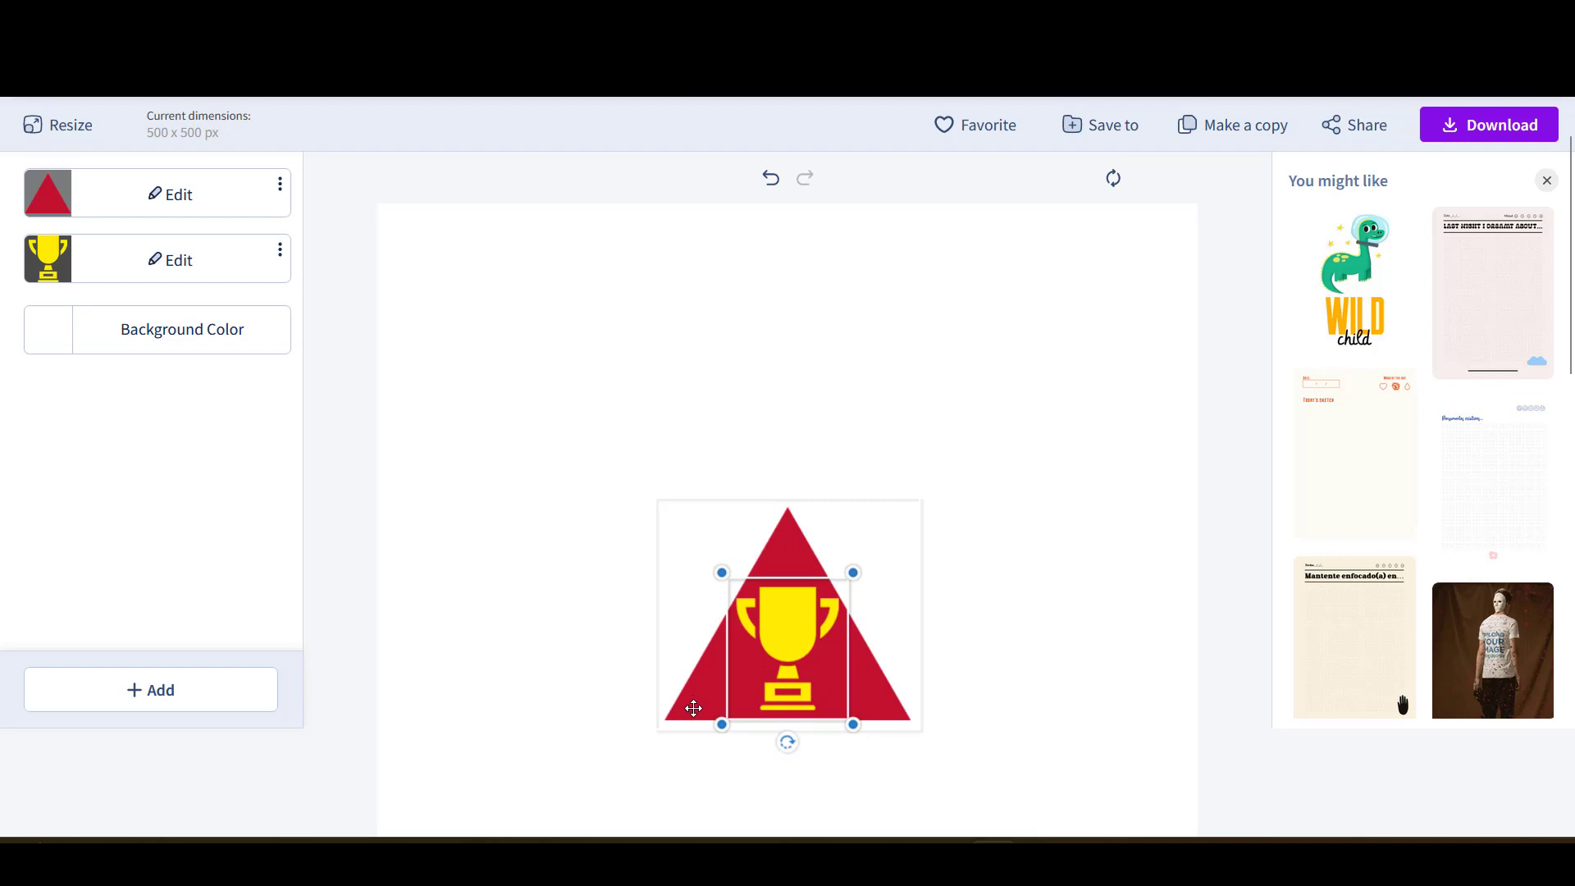
# - Enlarge the red triangle toward the bottom-left and top-right so it fills most of the canvas
pyautogui.click(693, 708)
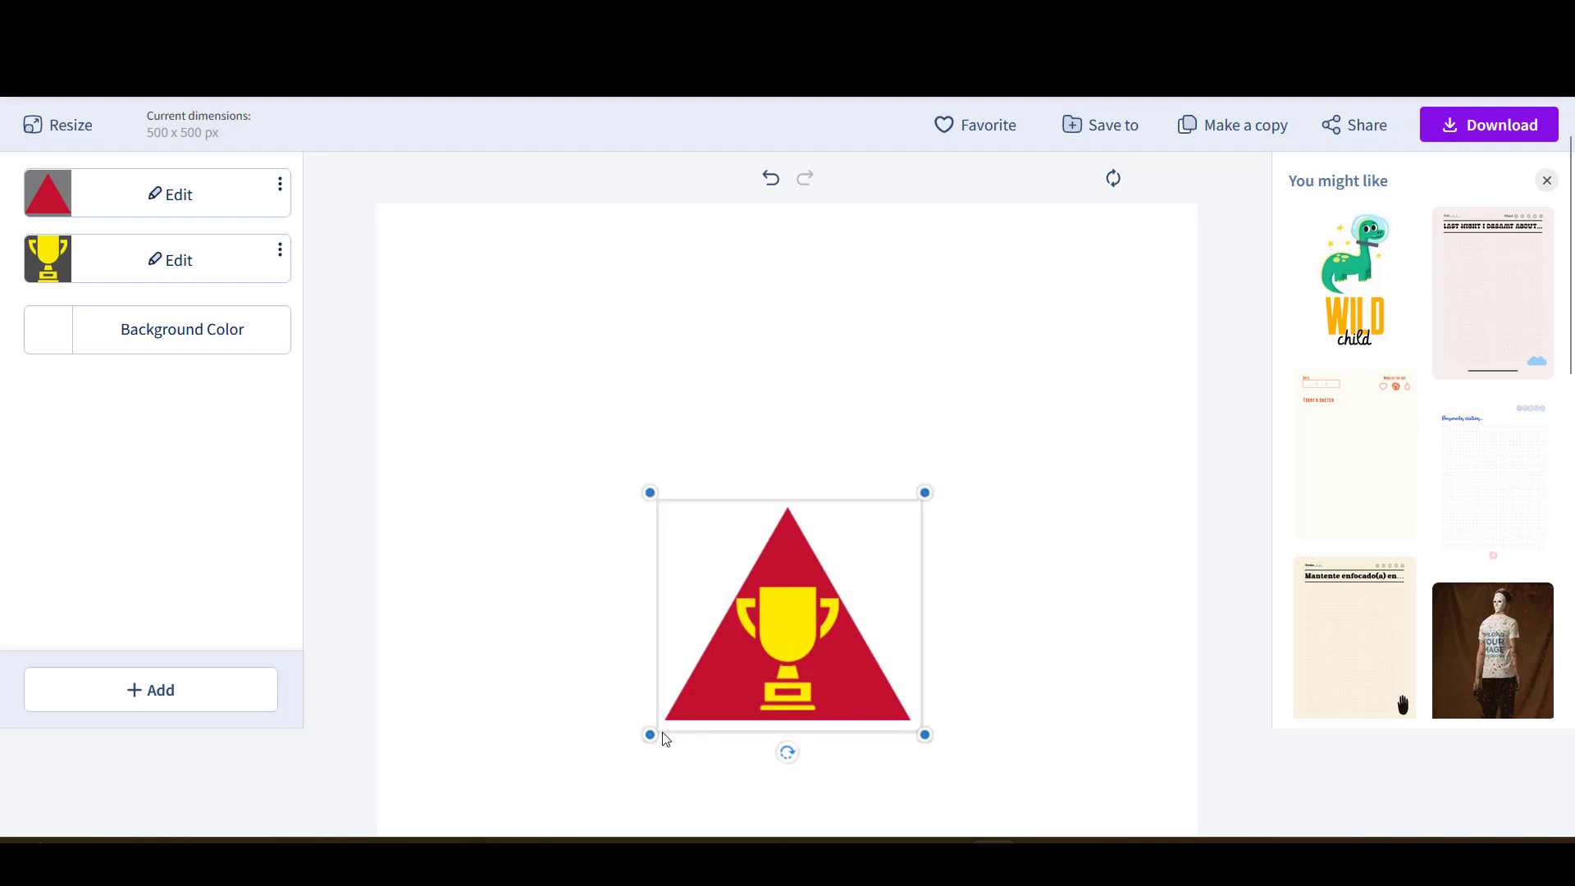
pyautogui.moveTo(654, 740); pyautogui.dragTo(431, 833)
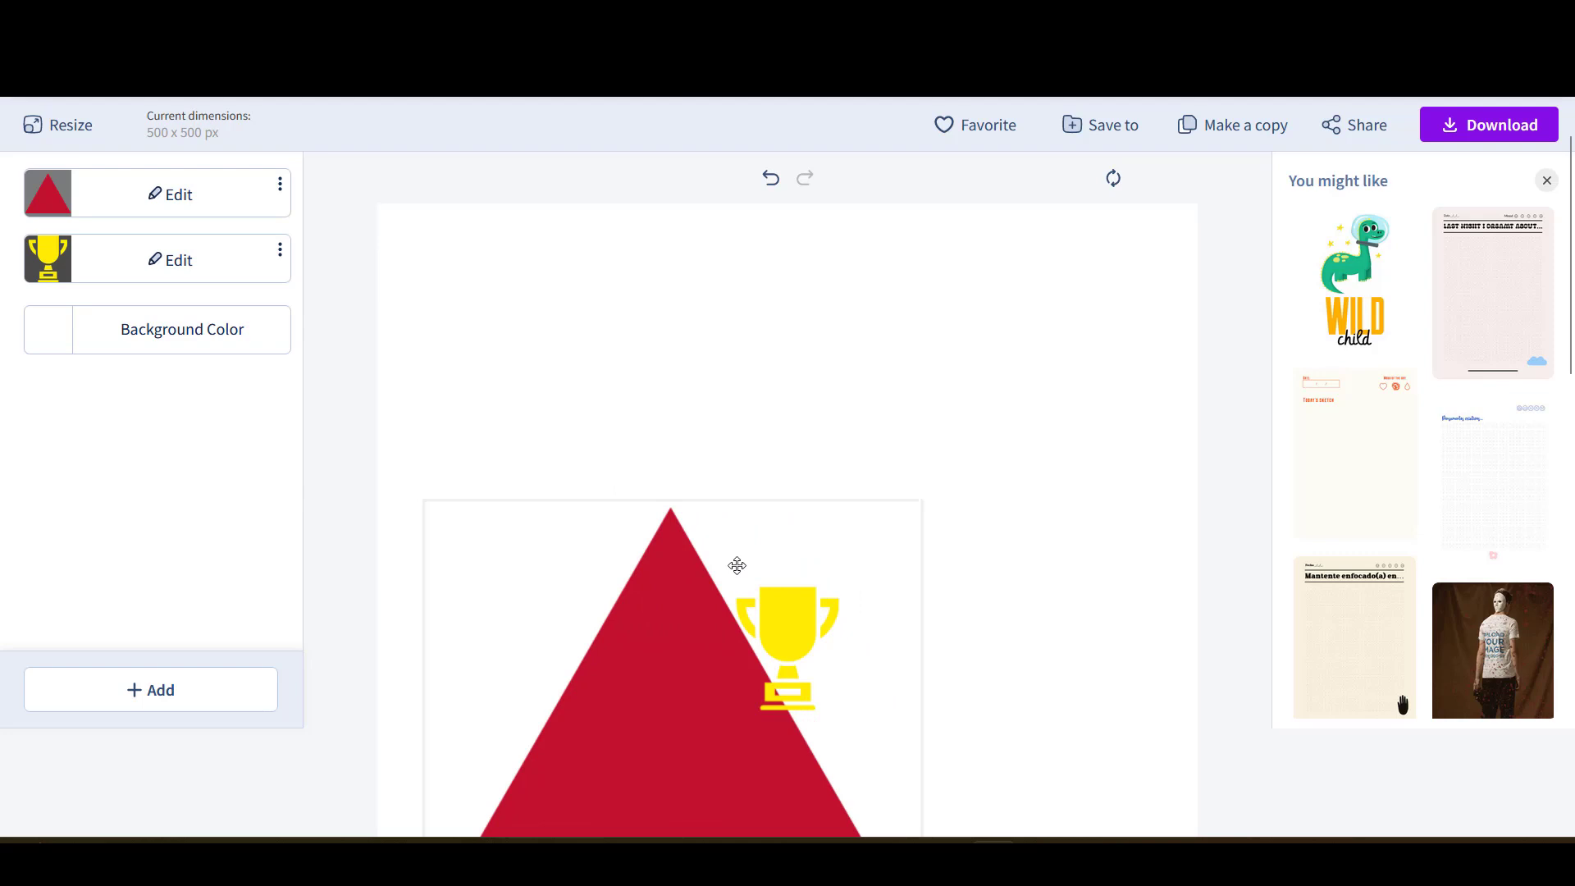
pyautogui.click(914, 539)
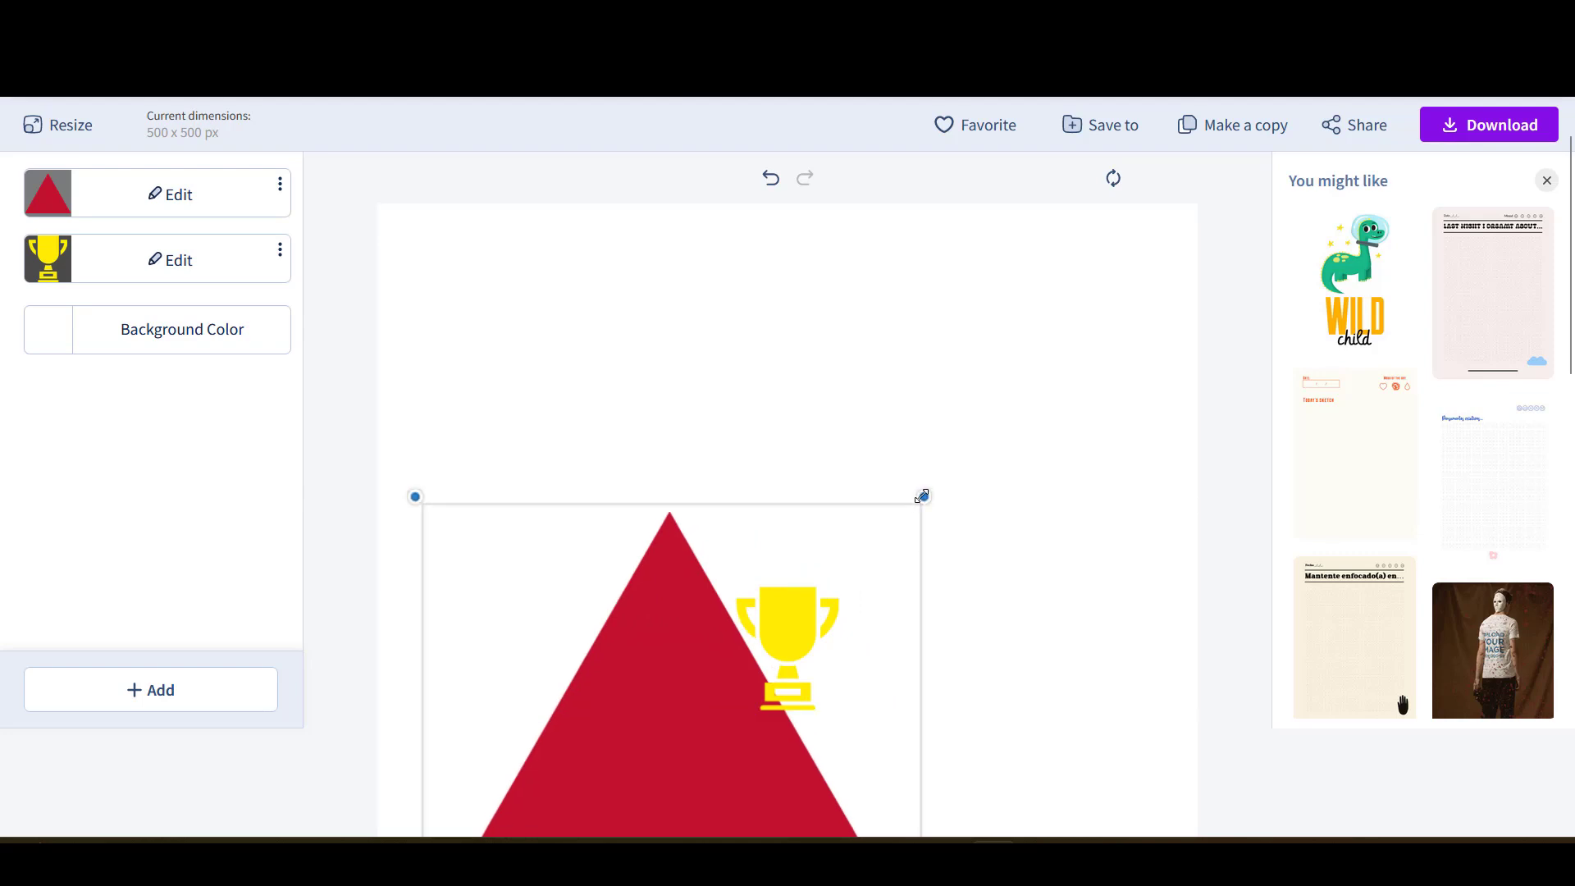
pyautogui.moveTo(922, 495); pyautogui.dragTo(1149, 249)
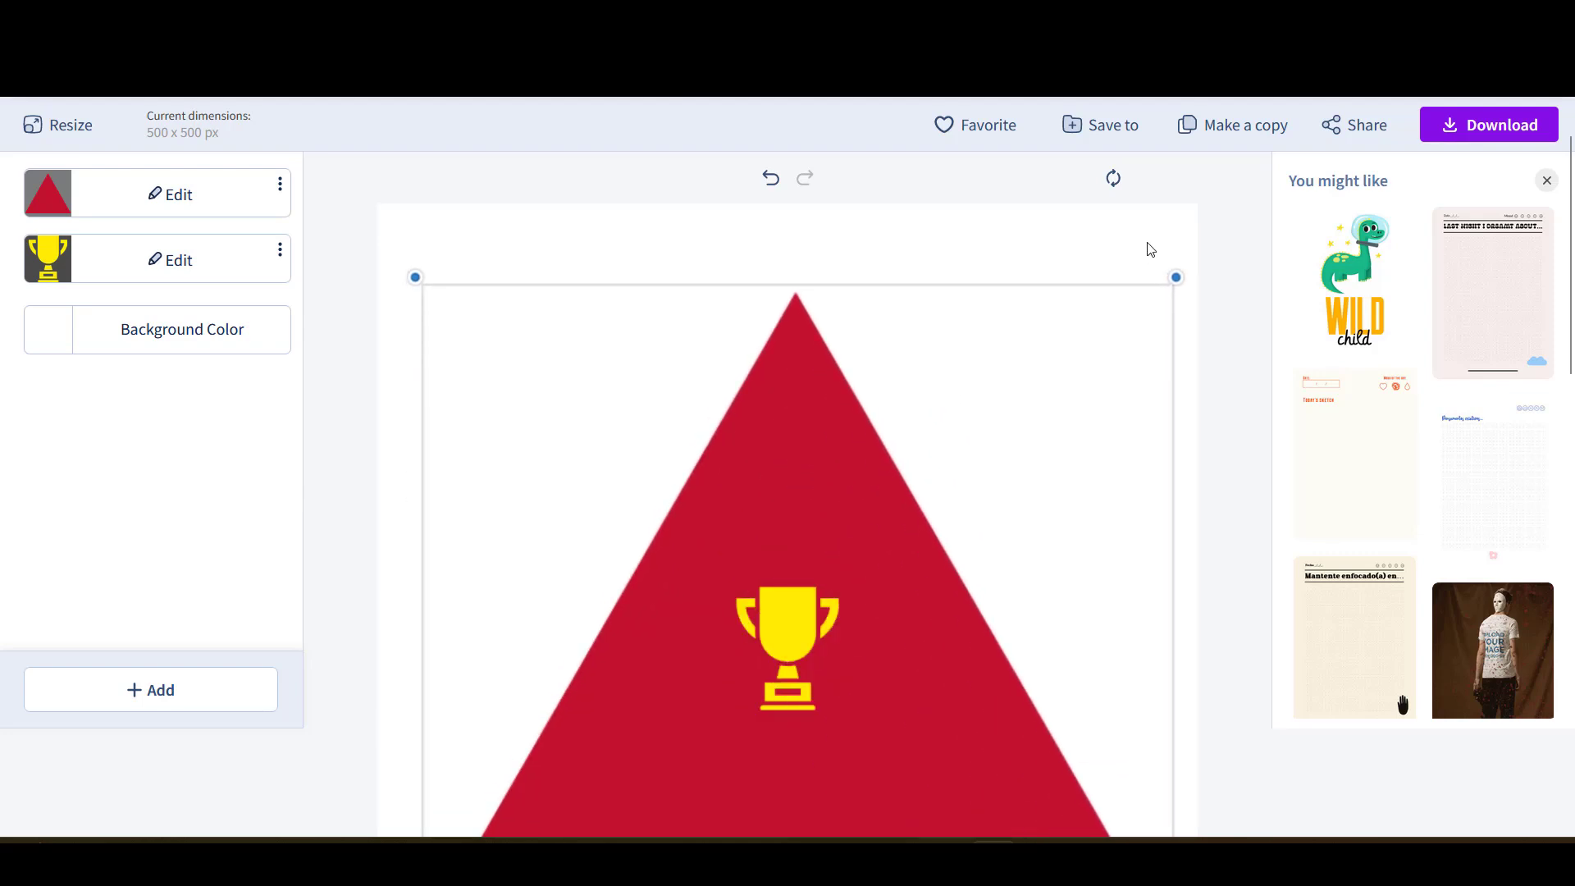
pyautogui.scroll(-3, 883, 414)
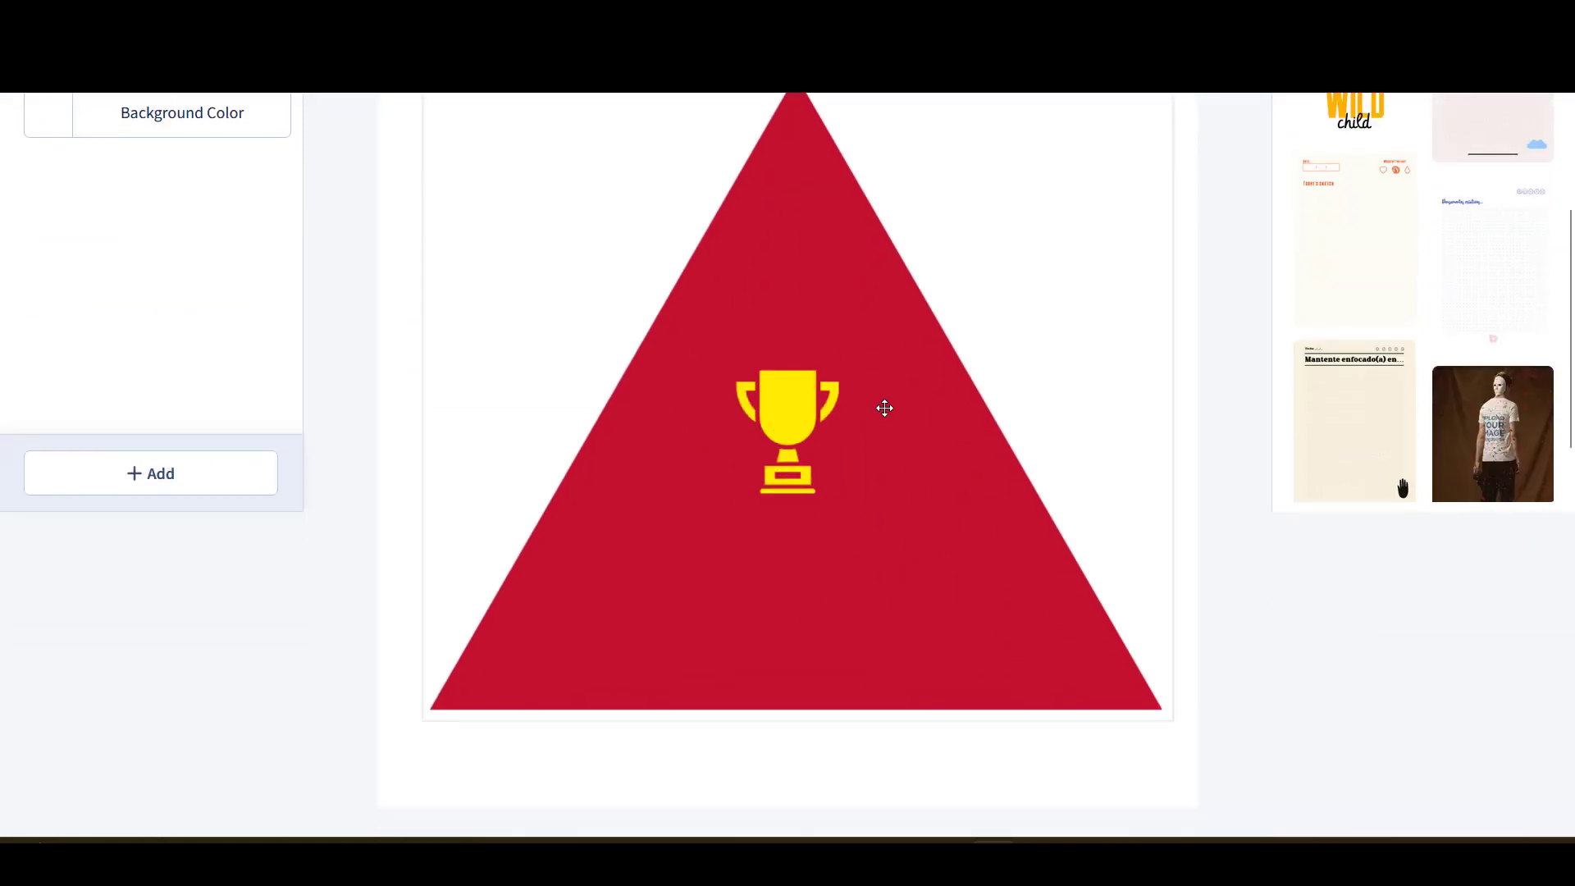
# - Enlarge the yellow trophy by dragging its corner handles
pyautogui.scroll(2, 884, 408)
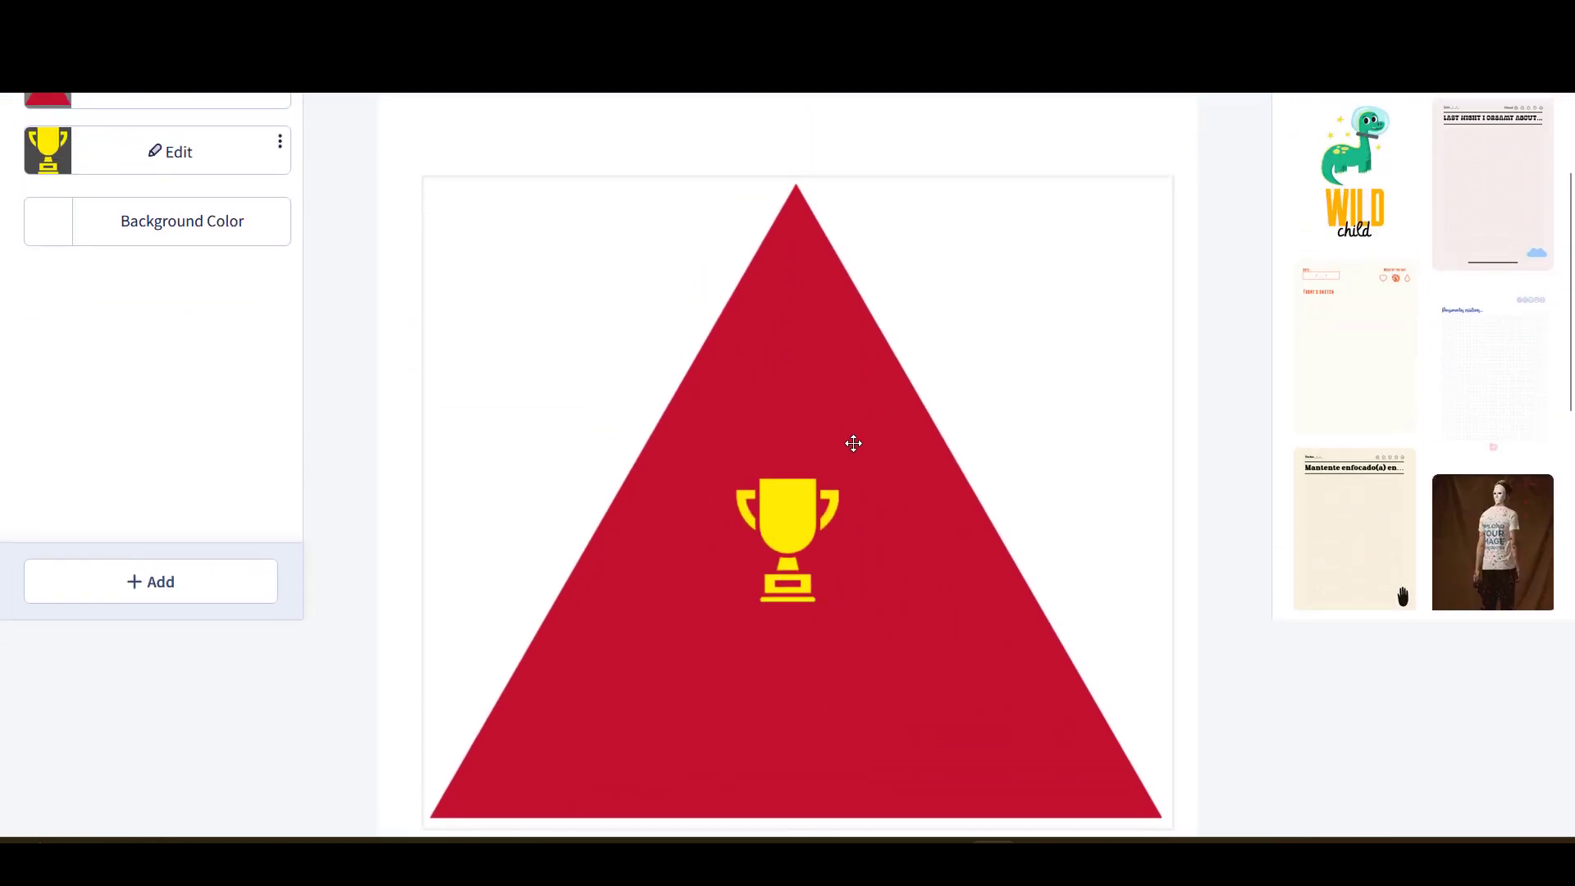
pyautogui.click(794, 533)
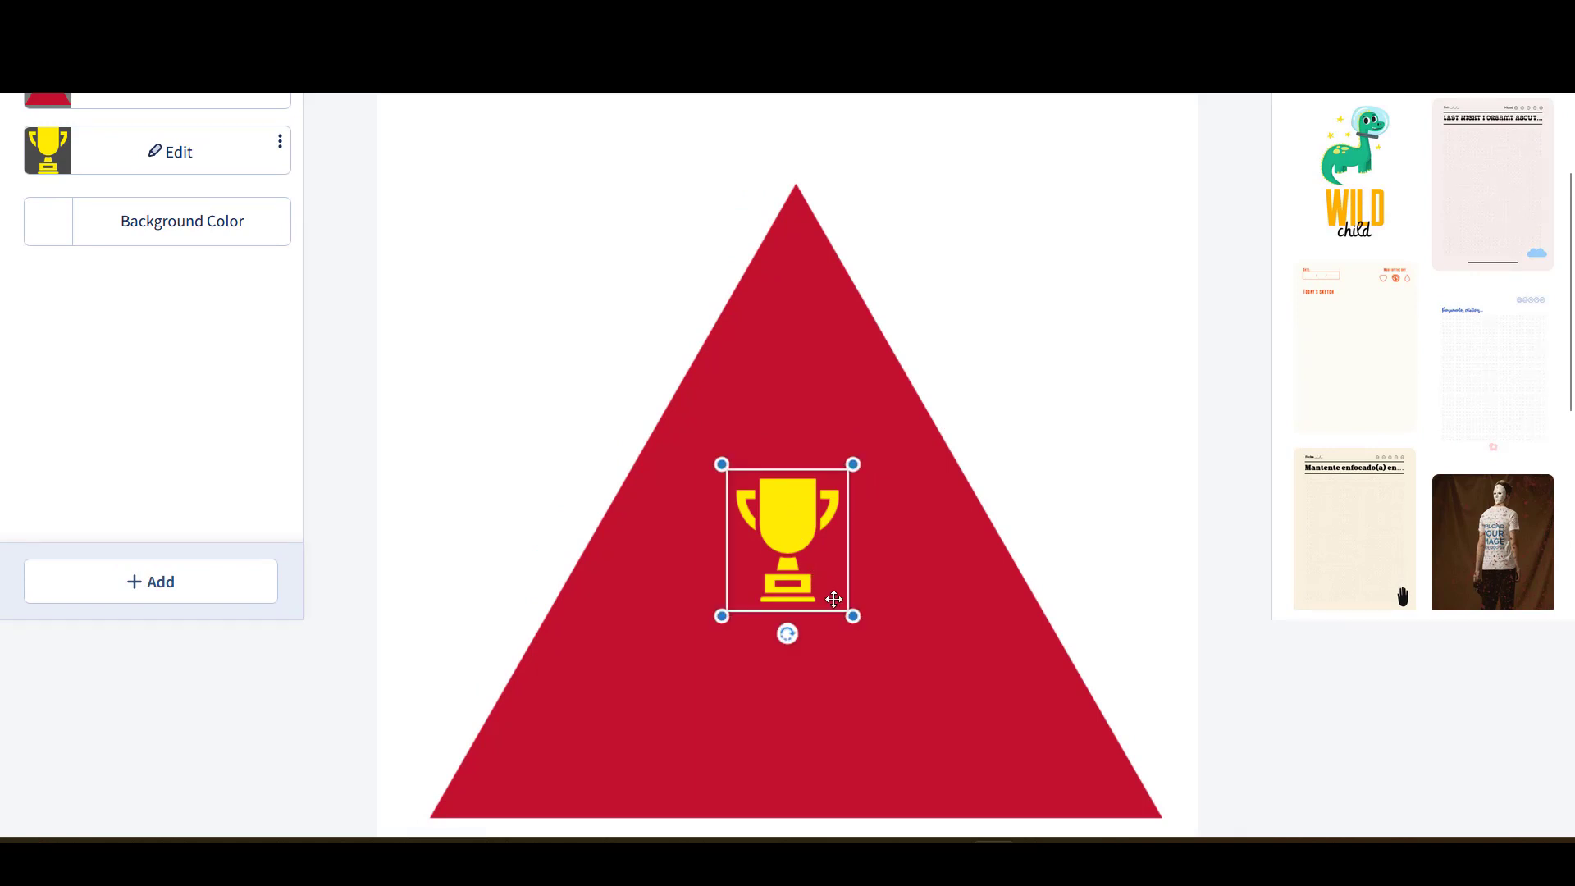
pyautogui.moveTo(853, 617); pyautogui.dragTo(1022, 706)
pyautogui.click(732, 488)
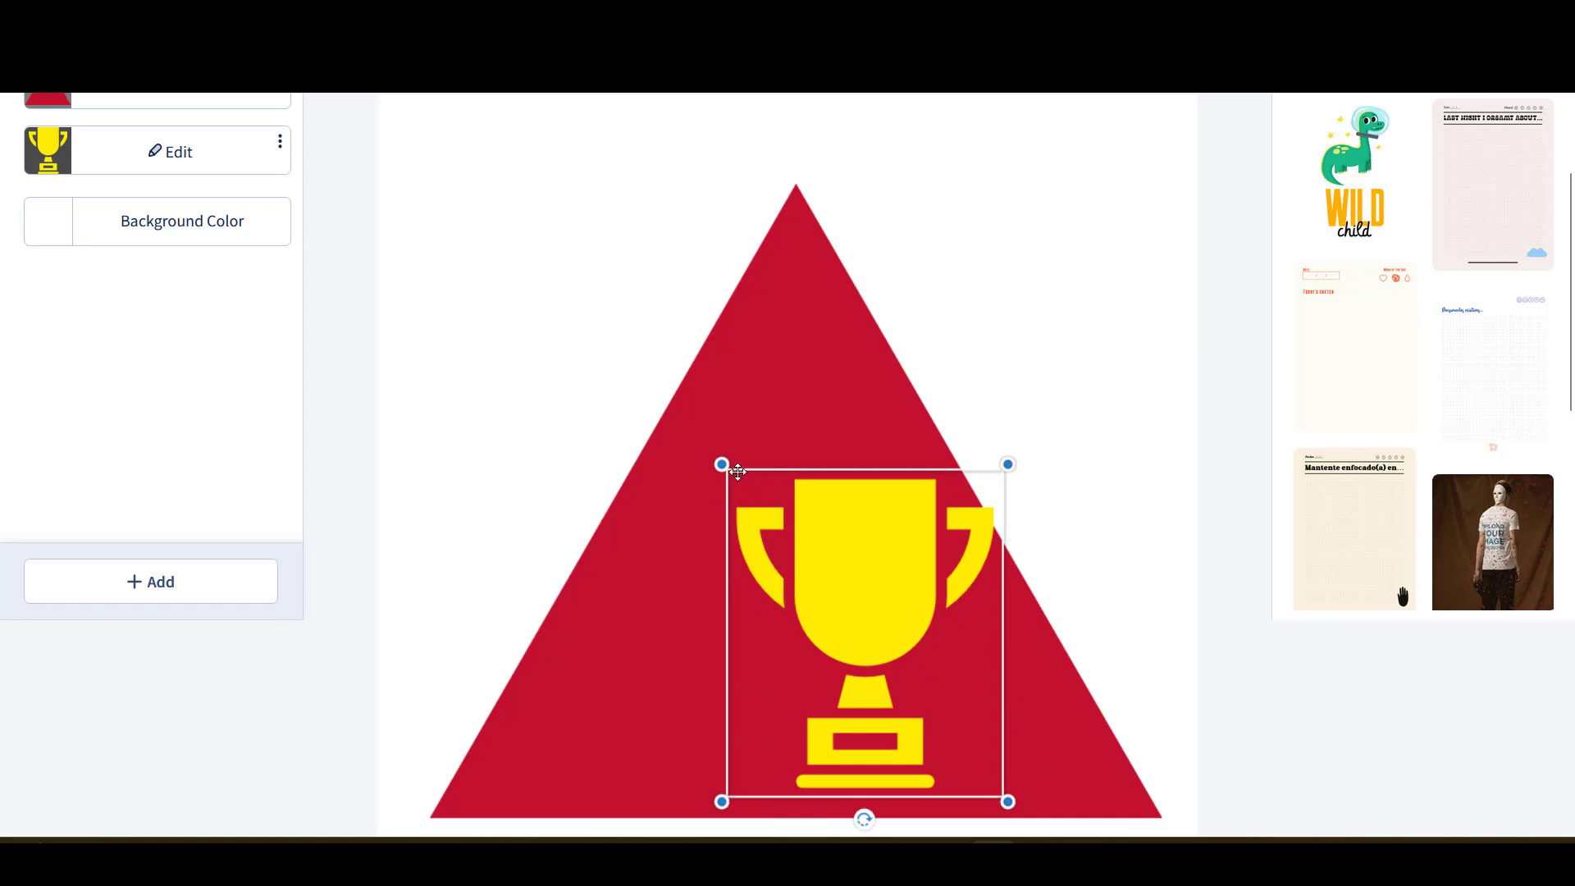
pyautogui.moveTo(720, 465); pyautogui.dragTo(682, 415)
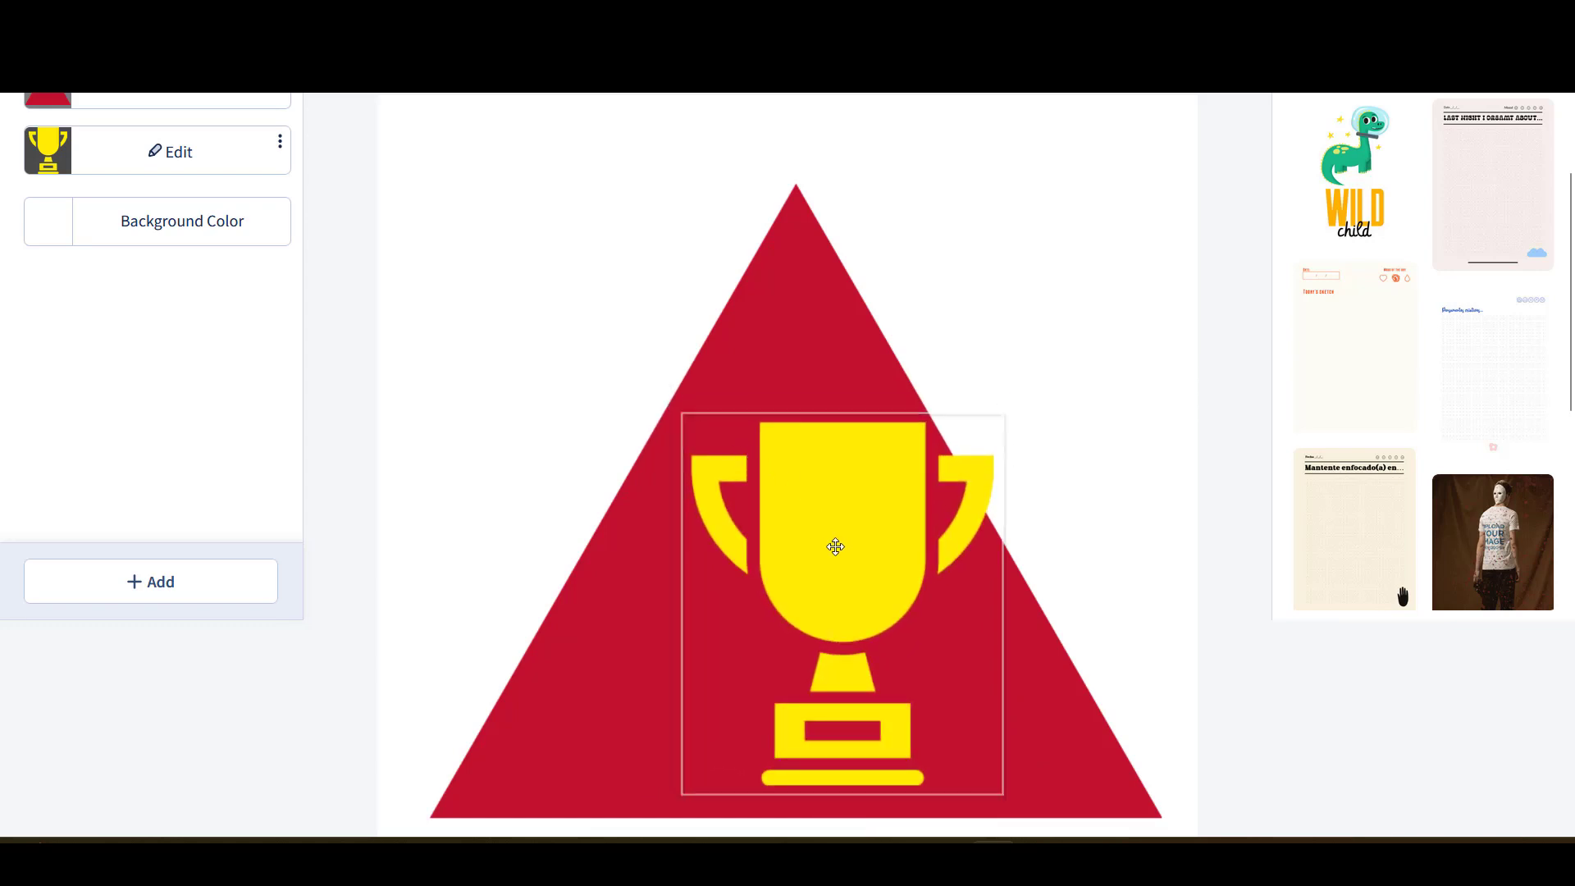
# - Shrink the trophy slightly and nudge it left to centre it in the triangle's lower half
pyautogui.moveTo(836, 547); pyautogui.dragTo(802, 549)
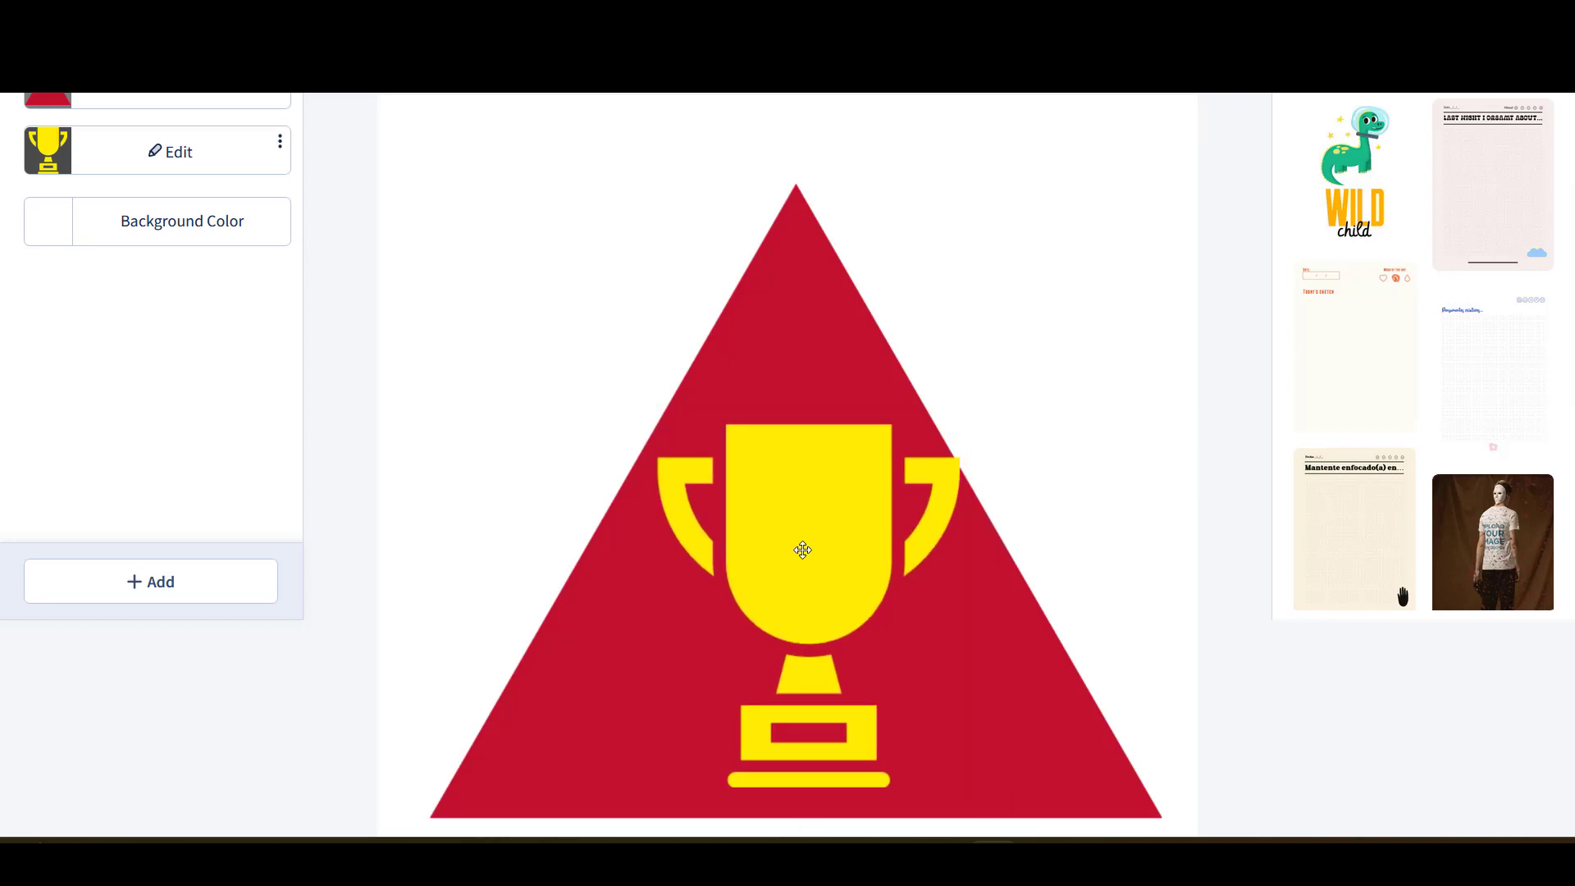
pyautogui.click(759, 495)
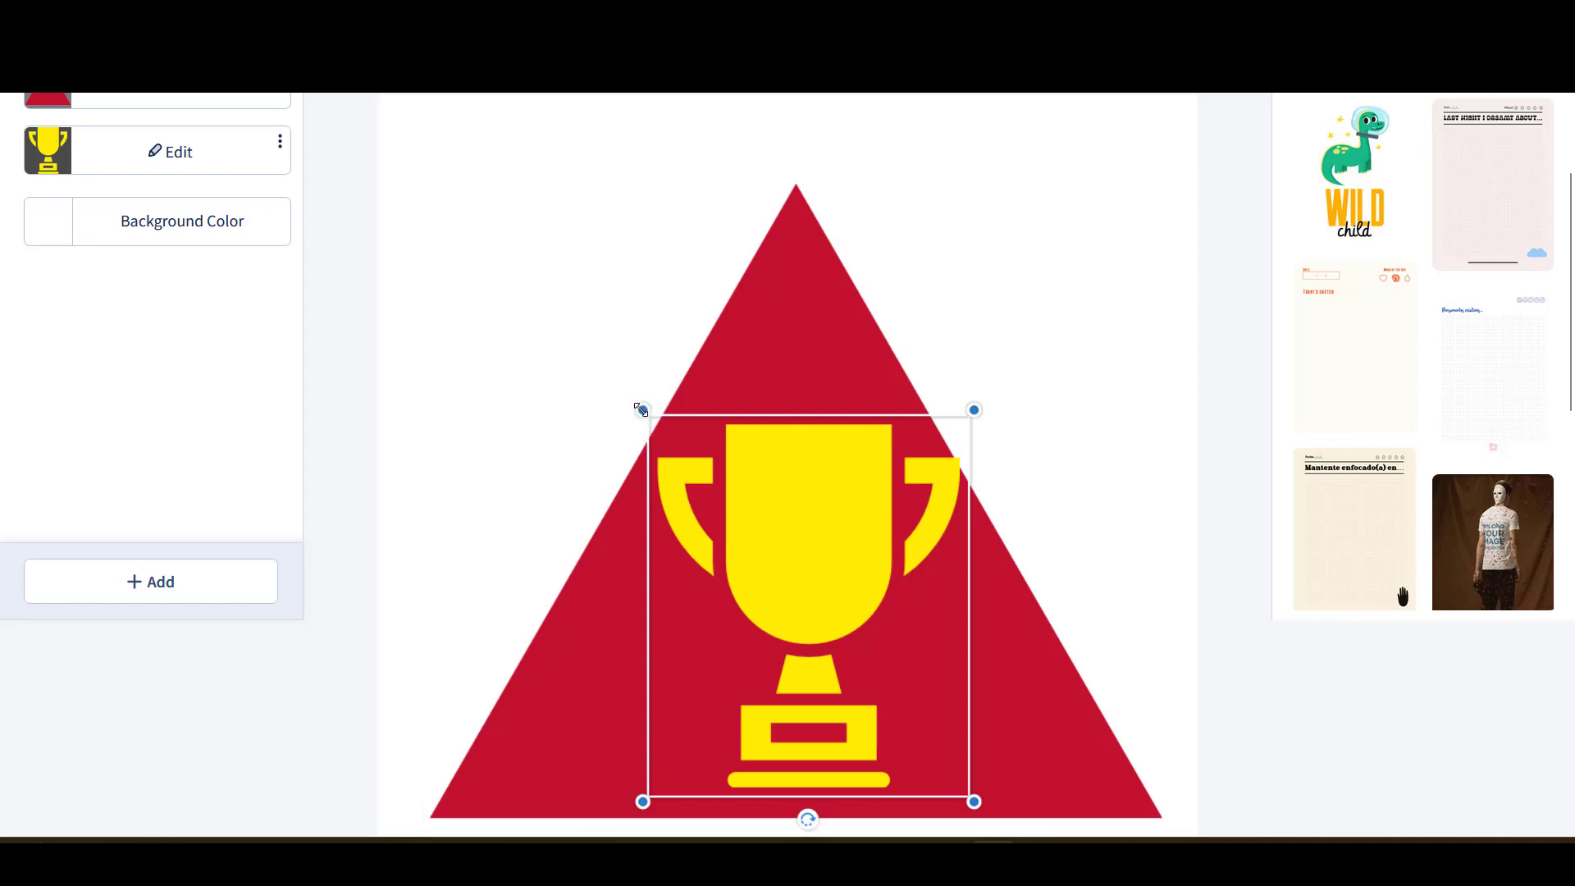
pyautogui.click(685, 479)
pyautogui.moveTo(642, 409); pyautogui.dragTo(659, 436)
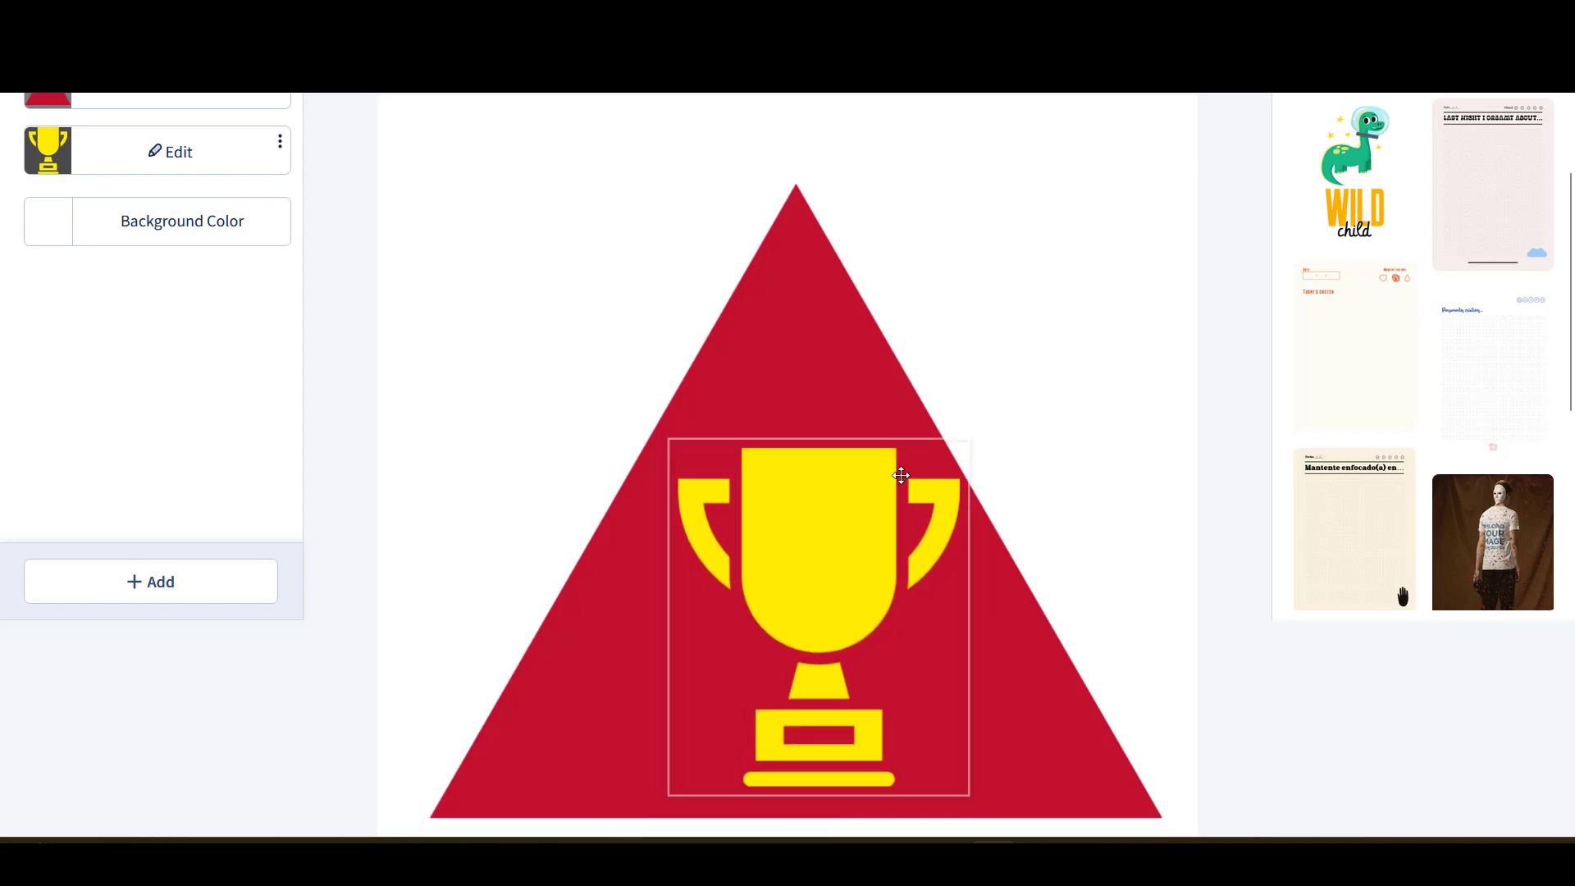
pyautogui.scroll(-1, 1000, 450)
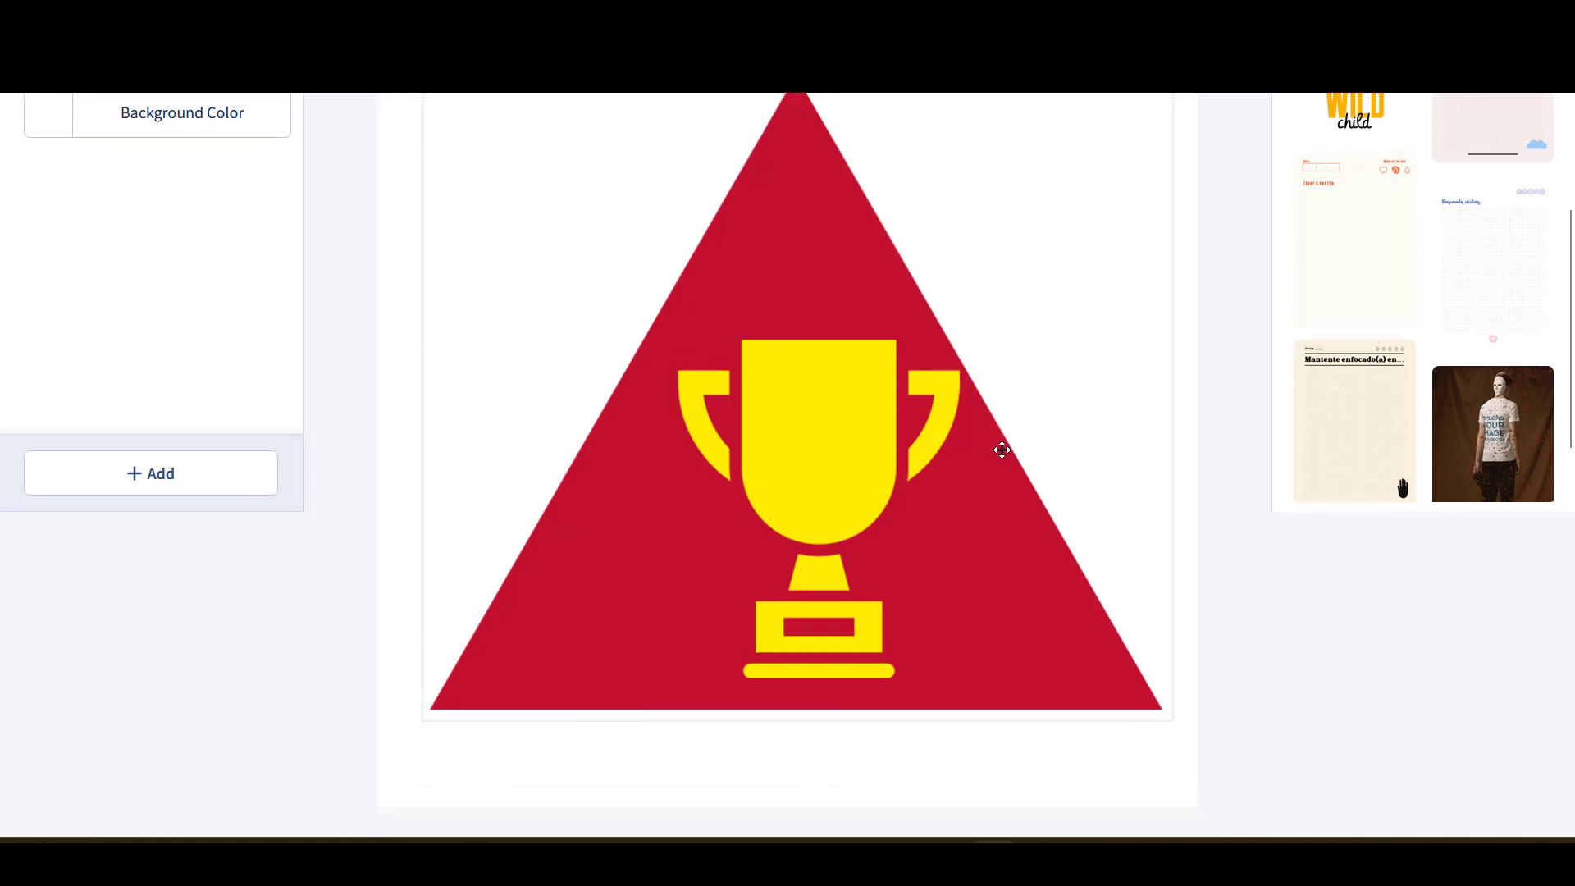
pyautogui.click(840, 445)
pyautogui.moveTo(840, 444); pyautogui.dragTo(825, 447)
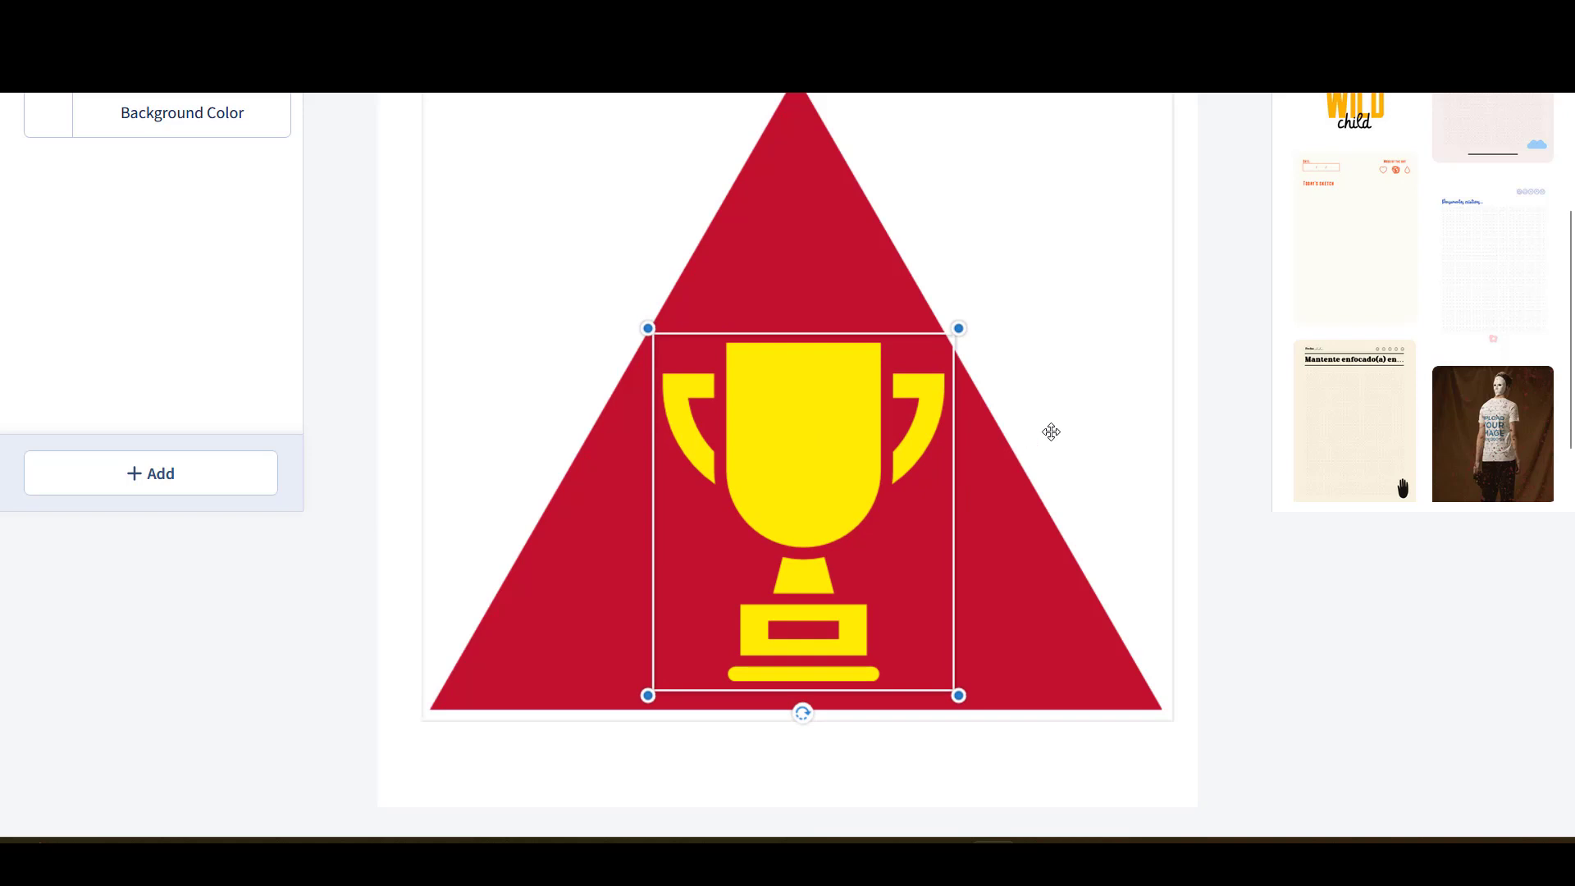
pyautogui.scroll(3, 1030, 415)
pyautogui.scroll(-1, 1095, 431)
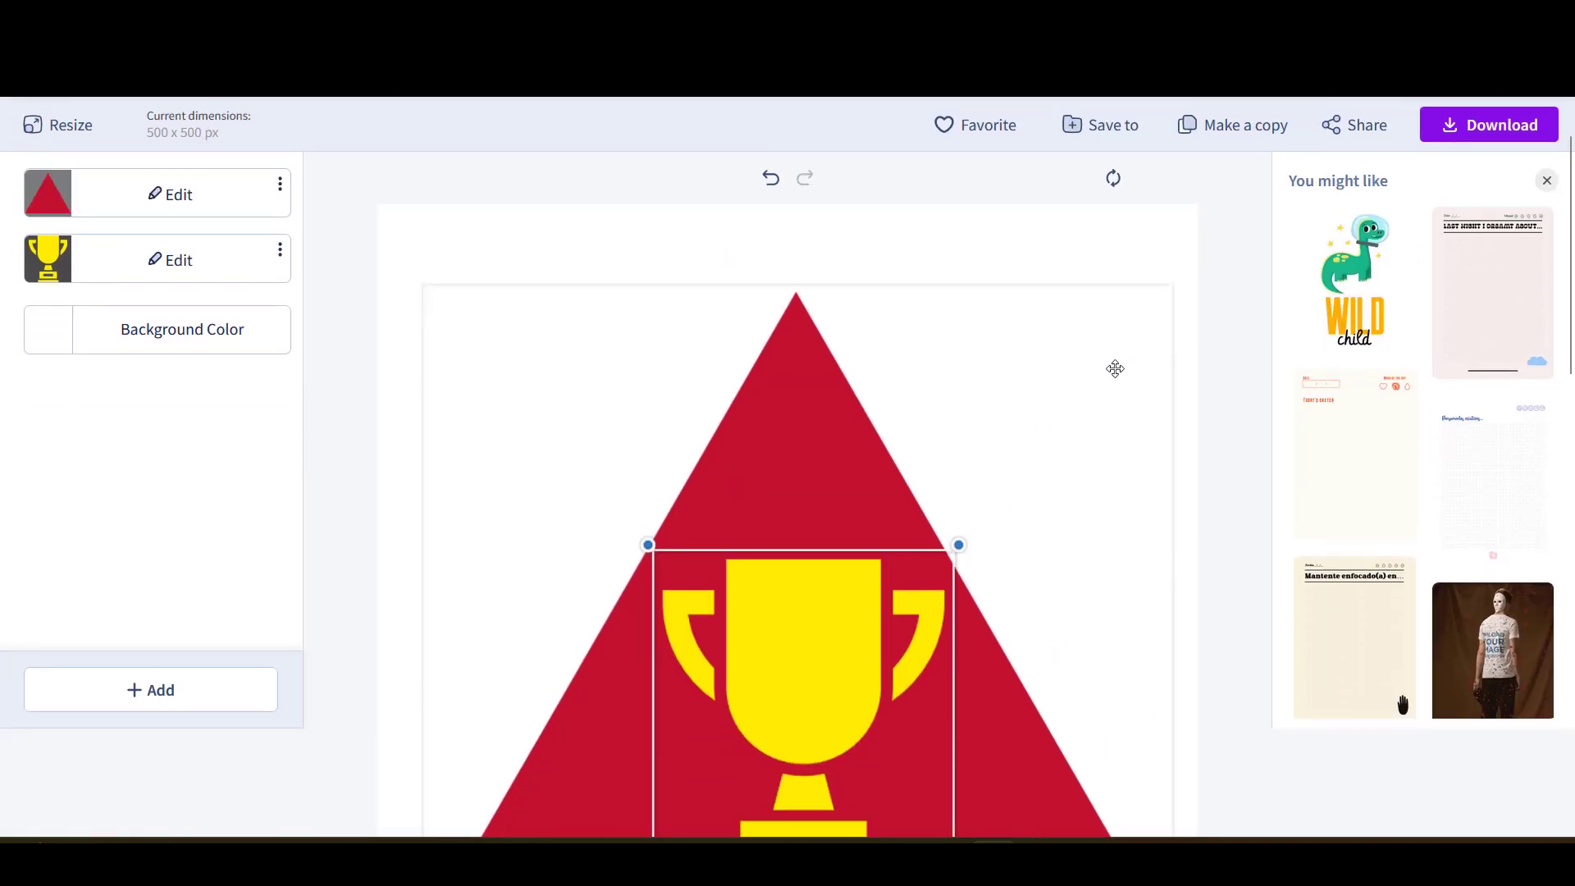
# - Deselect the trophy, leave the Background Color unchanged, and bring up the + Add element list
pyautogui.click(866, 312)
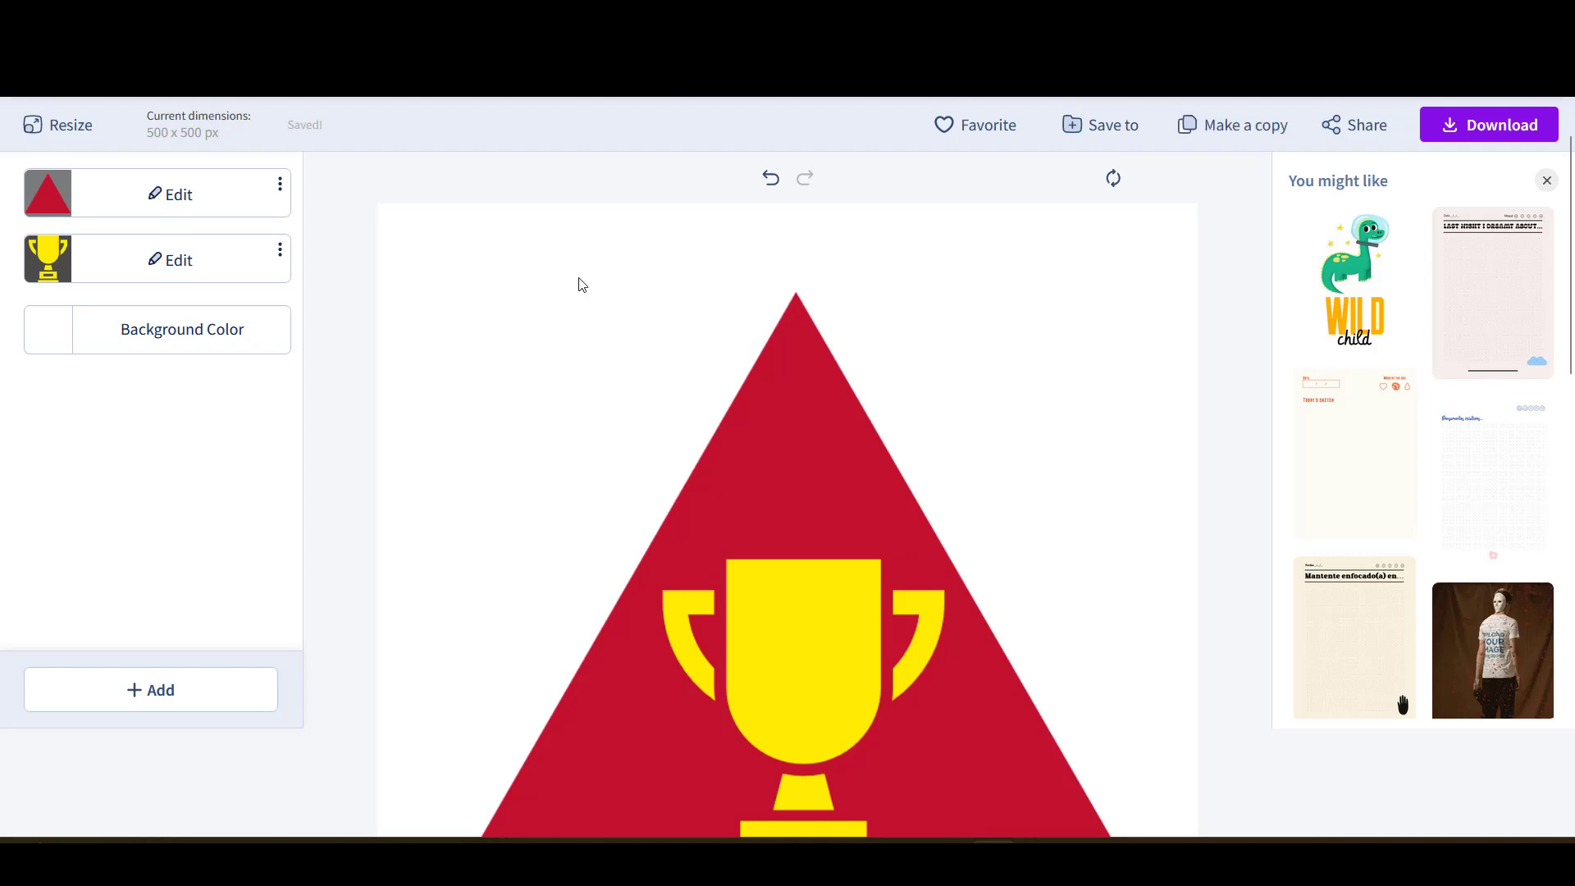
pyautogui.click(210, 337)
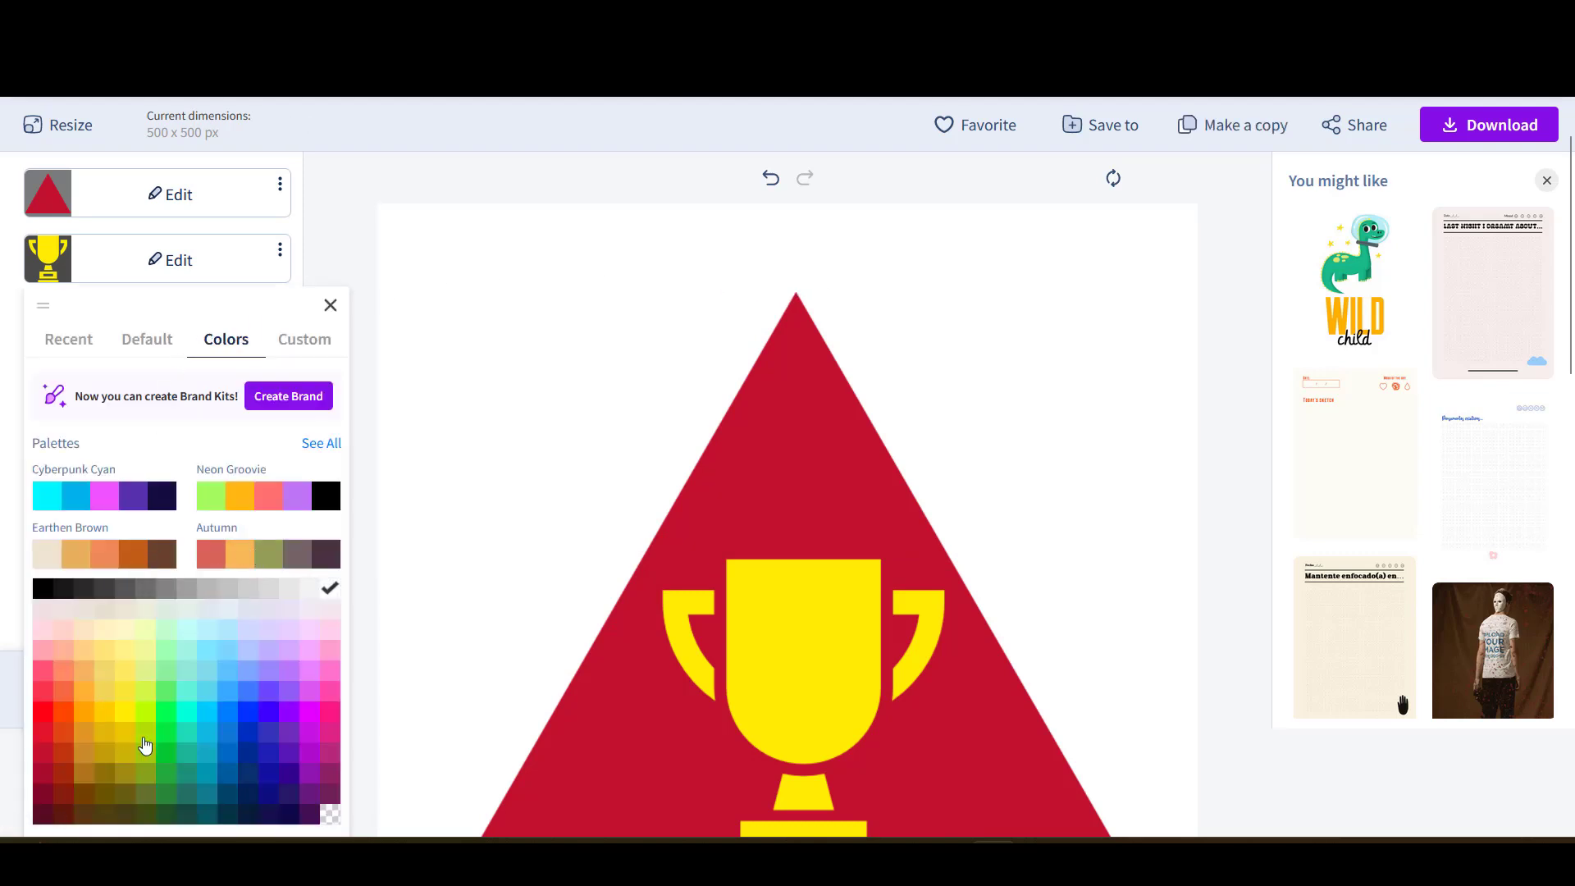
pyautogui.click(373, 529)
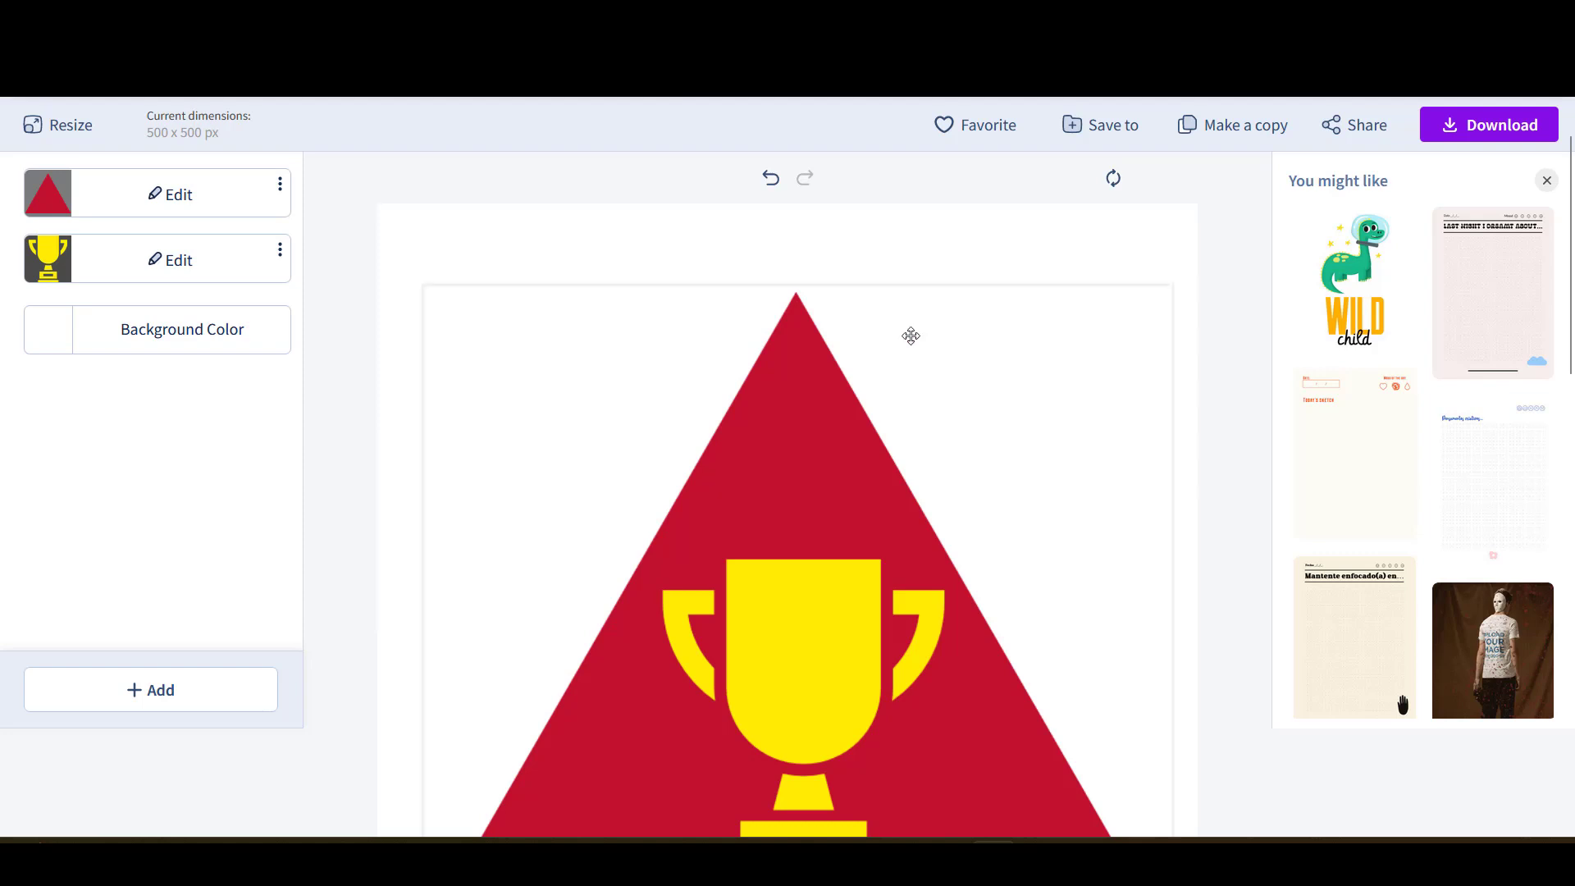
pyautogui.click(172, 697)
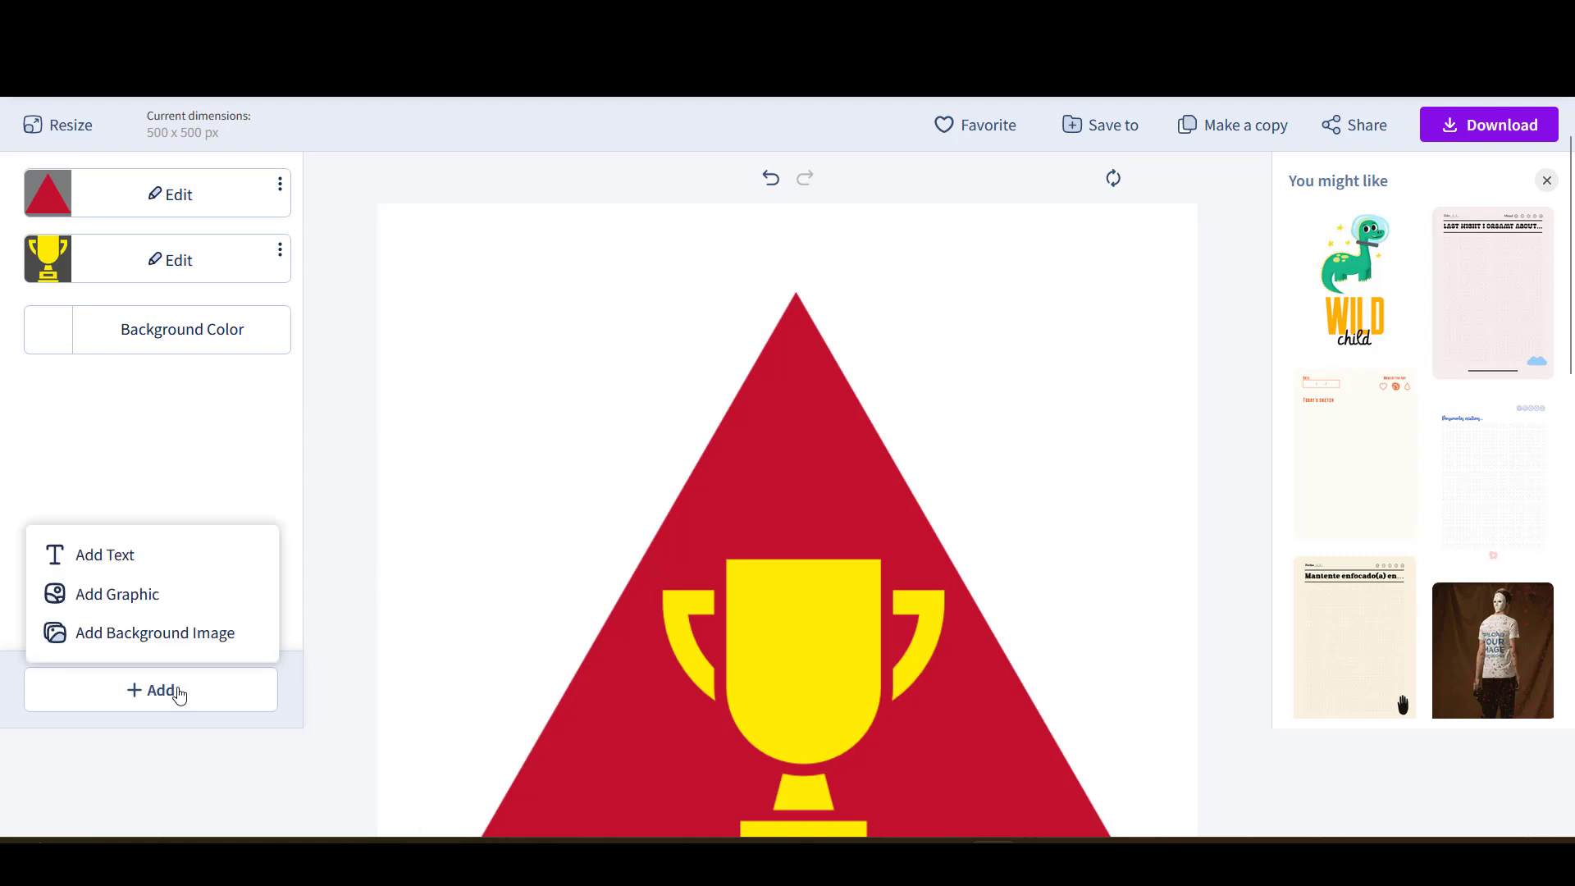
# - Search the image library for 'beach' and set the palm-beach photo as the canvas background
pyautogui.click(206, 651)
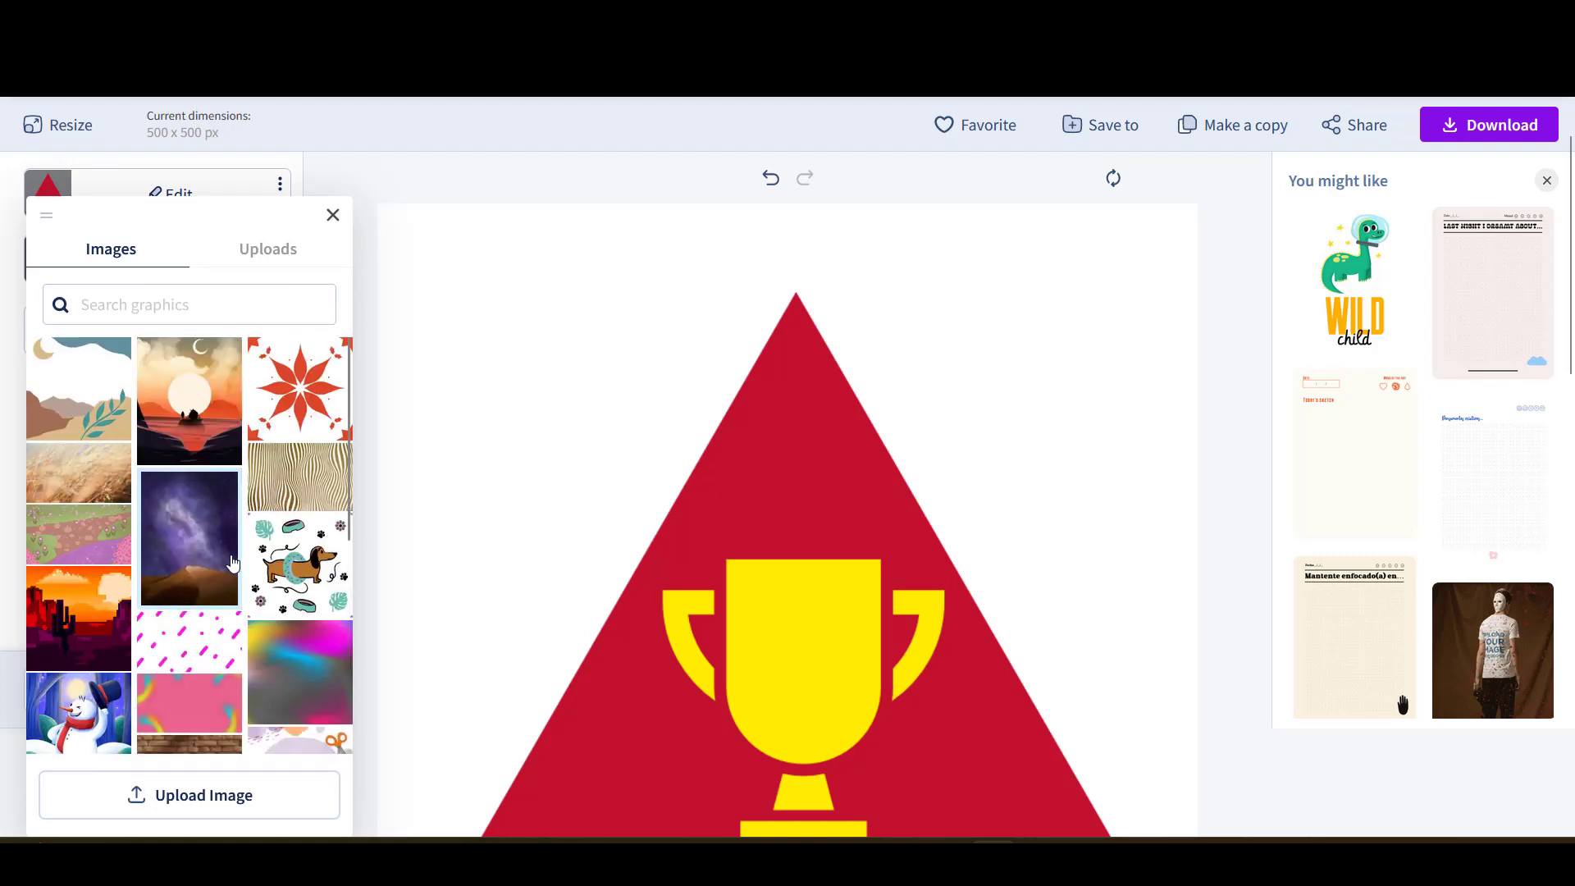
pyautogui.scroll(-4, 225, 548)
pyautogui.scroll(-6, 220, 543)
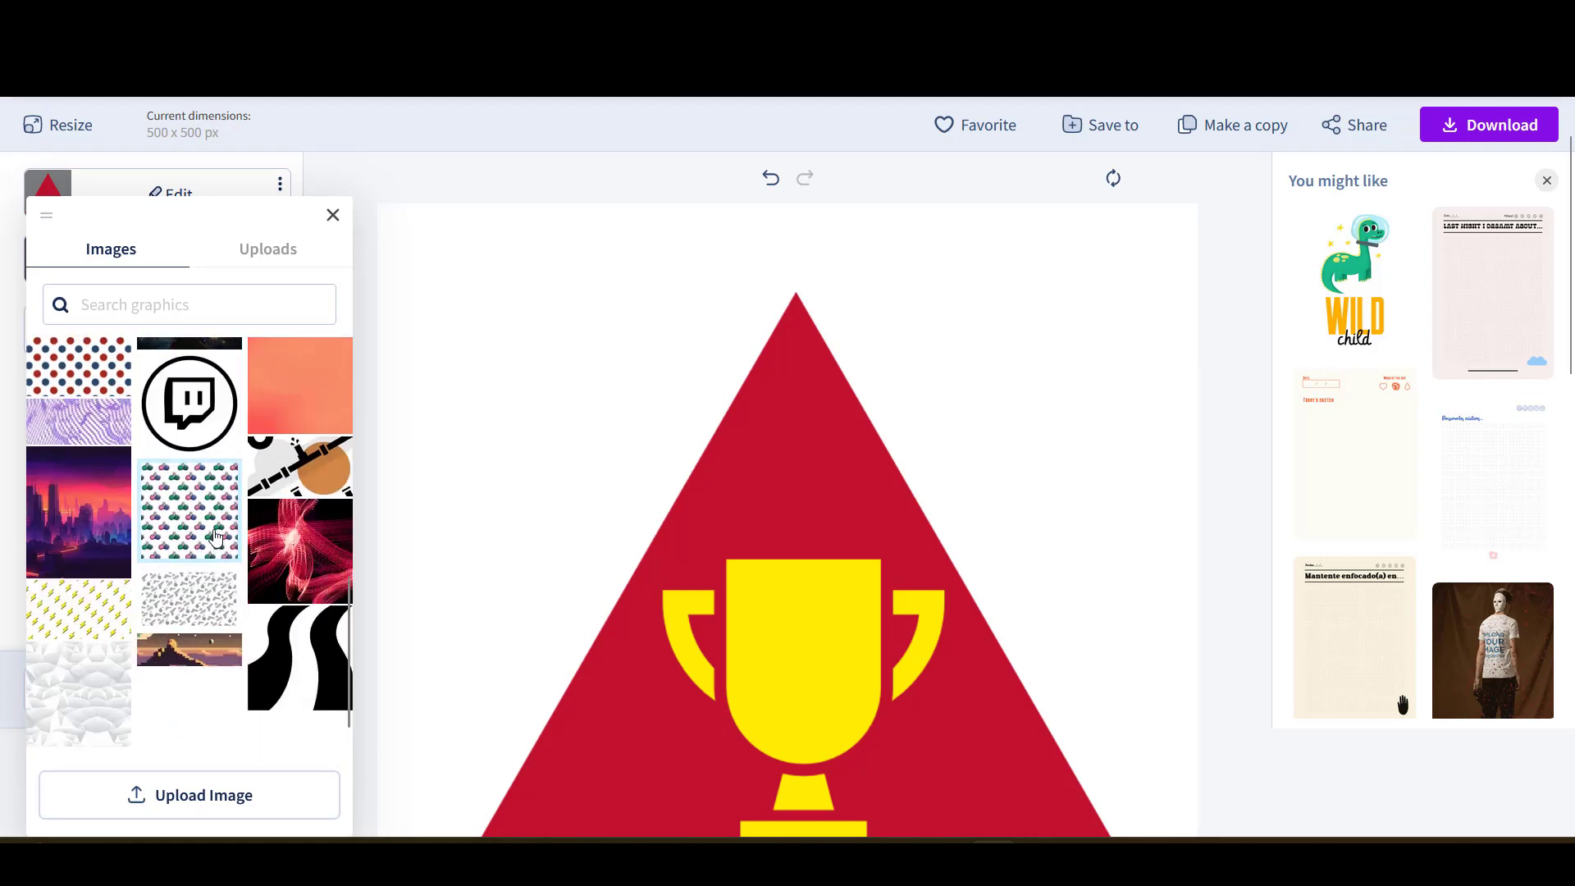
pyautogui.scroll(-3, 215, 537)
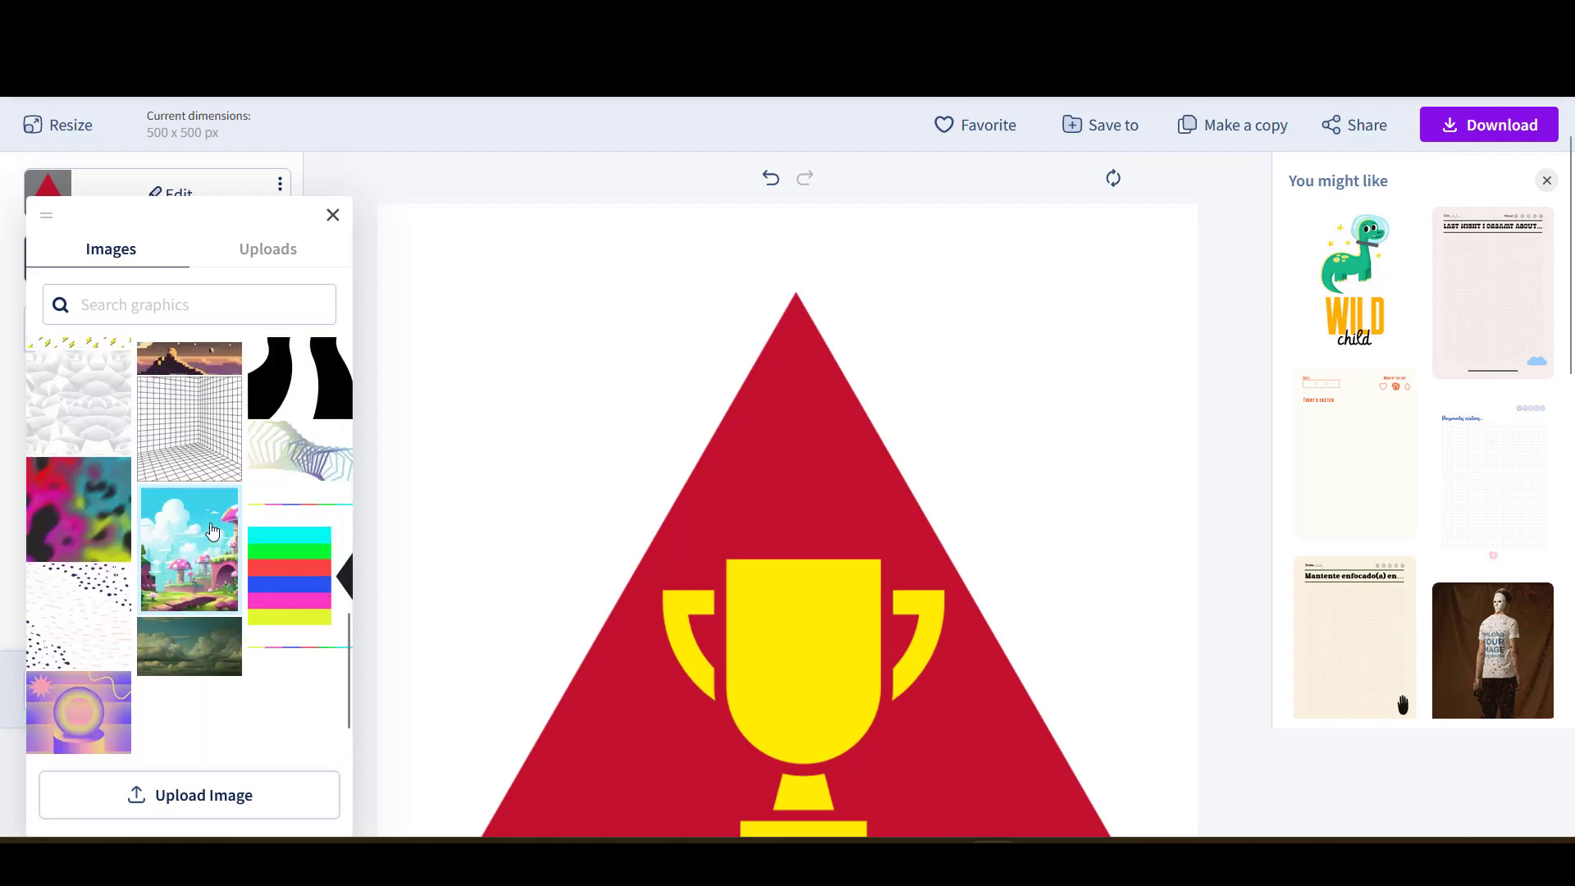
pyautogui.click(134, 295)
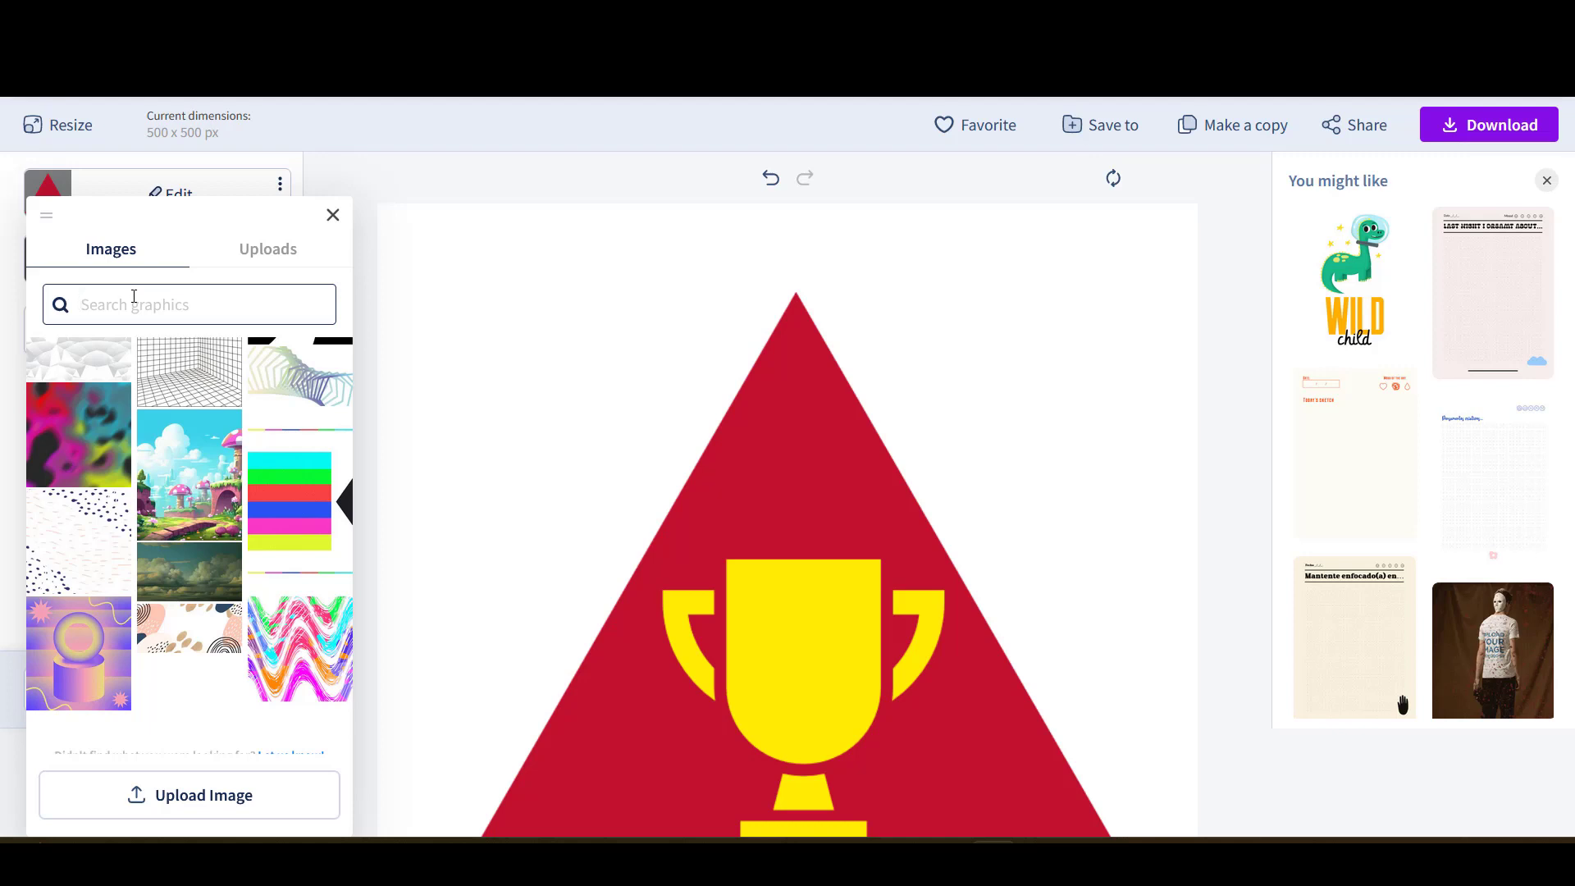
pyautogui.write('beach')
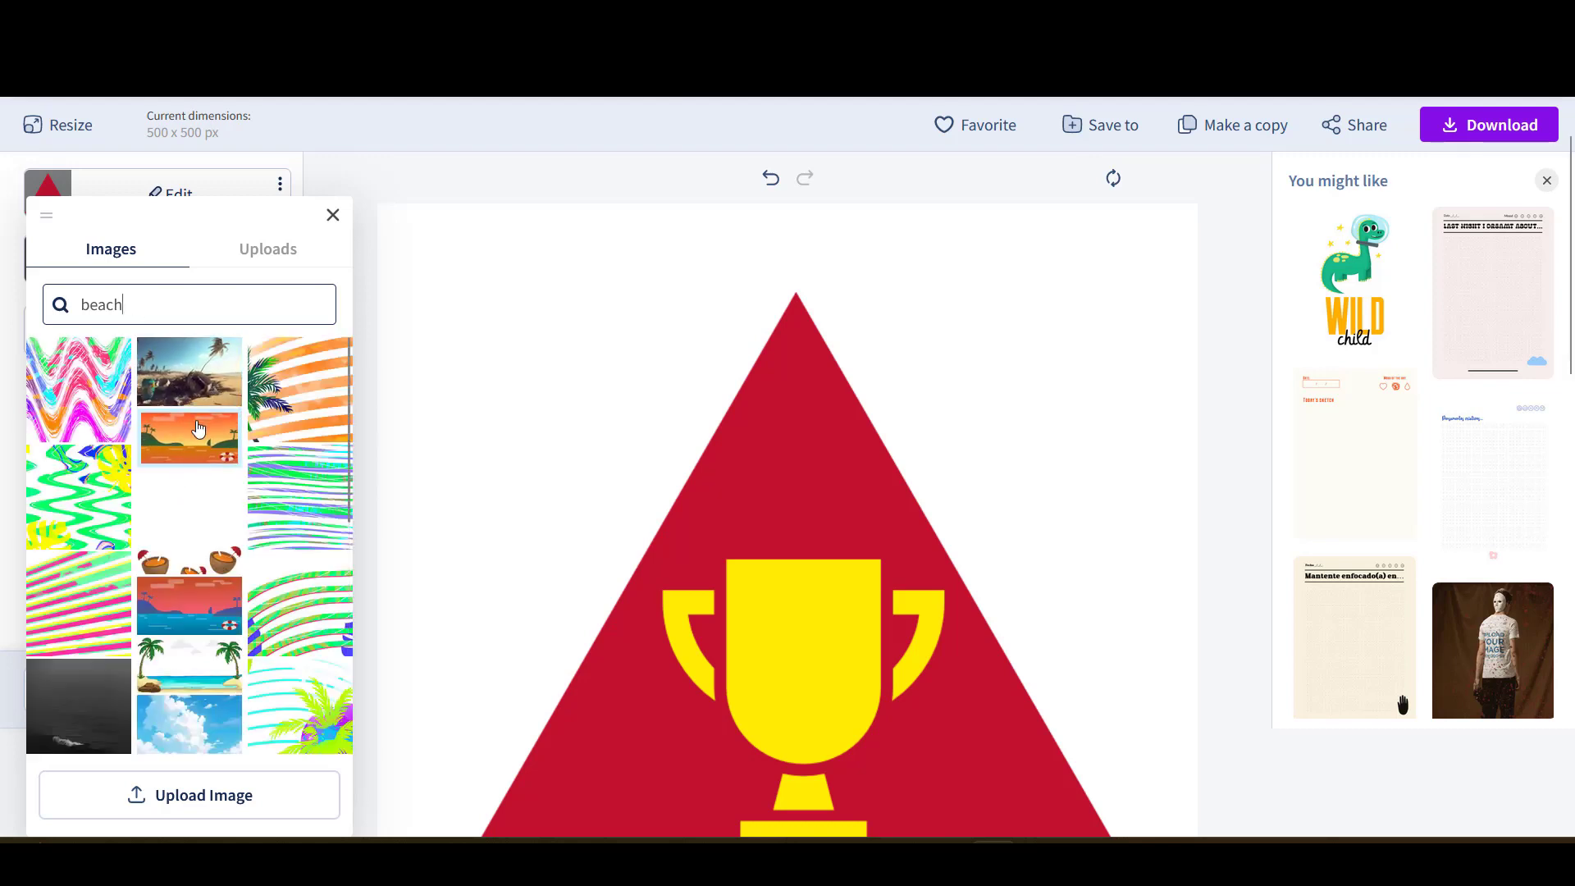
pyautogui.click(211, 386)
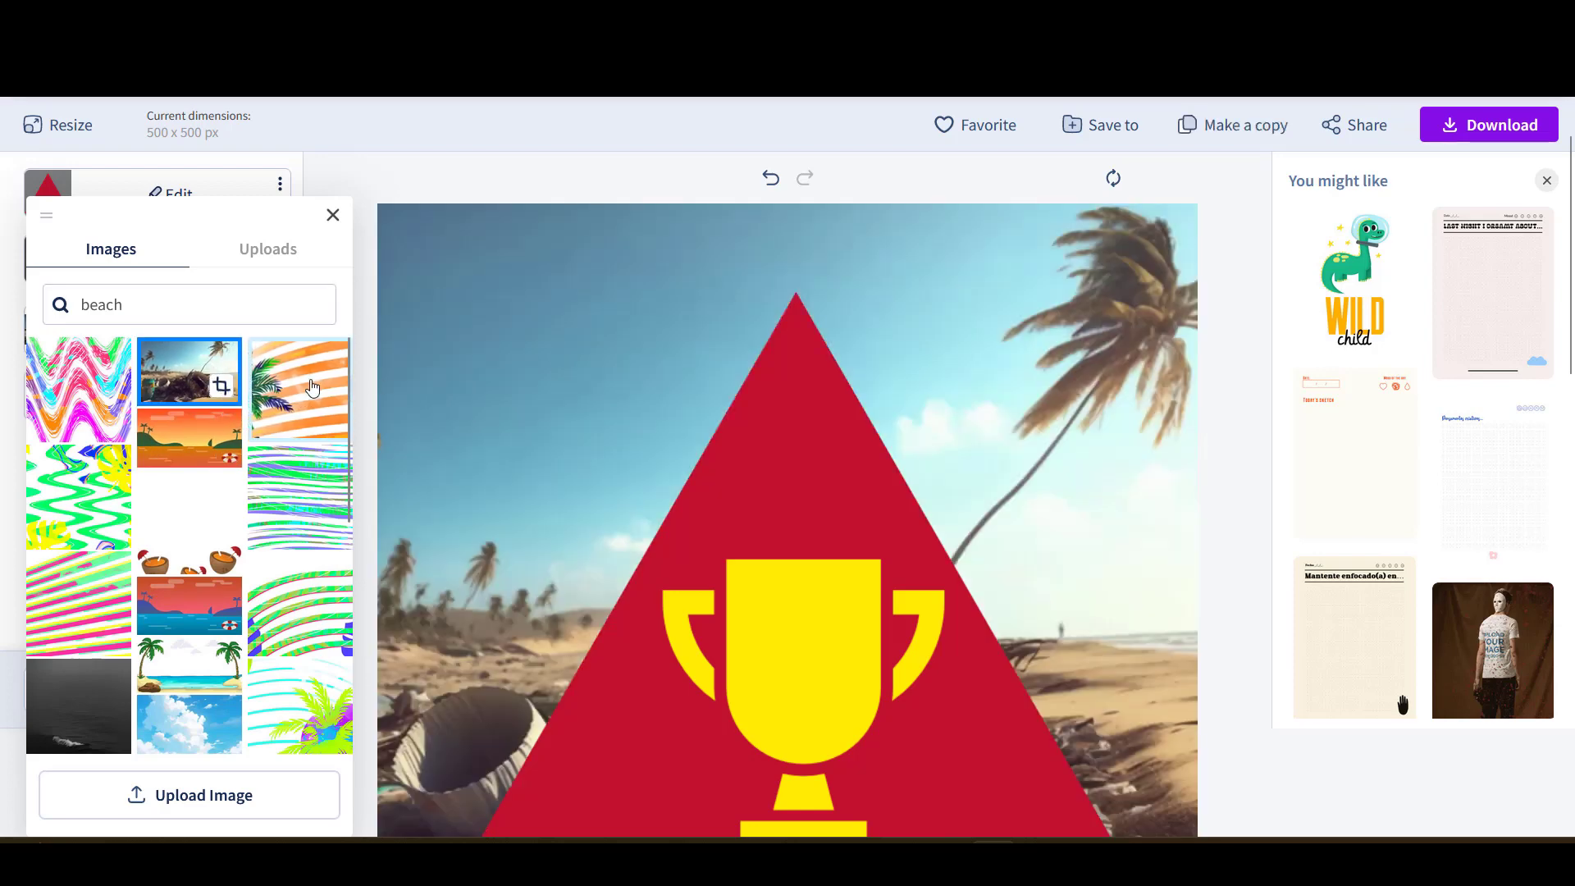
pyautogui.scroll(-3, 1036, 411)
pyautogui.scroll(4, 1038, 406)
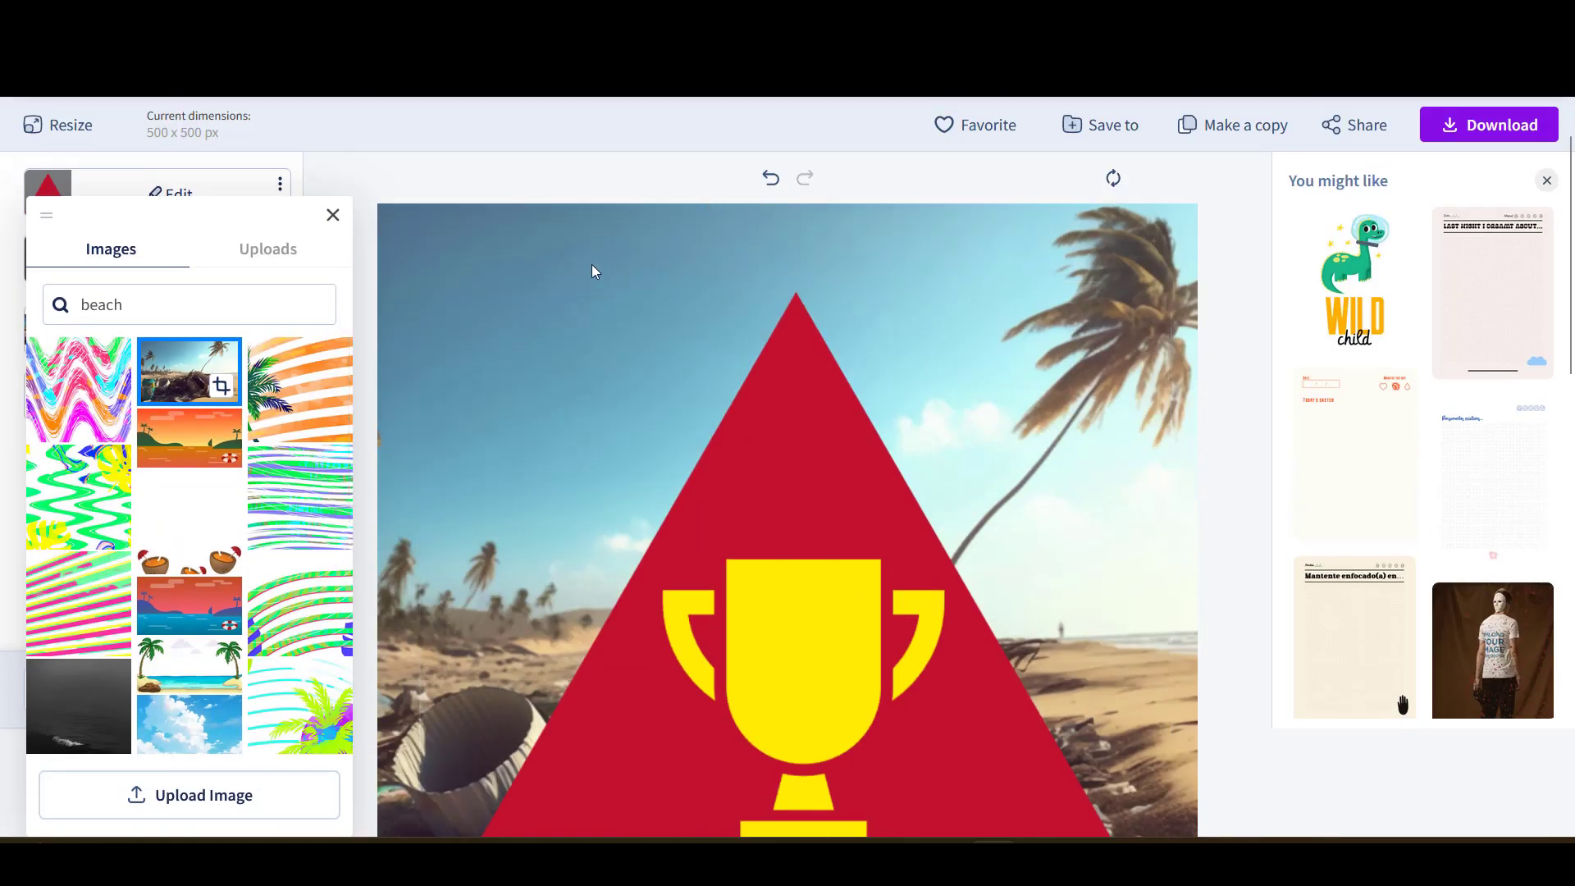
pyautogui.click(476, 188)
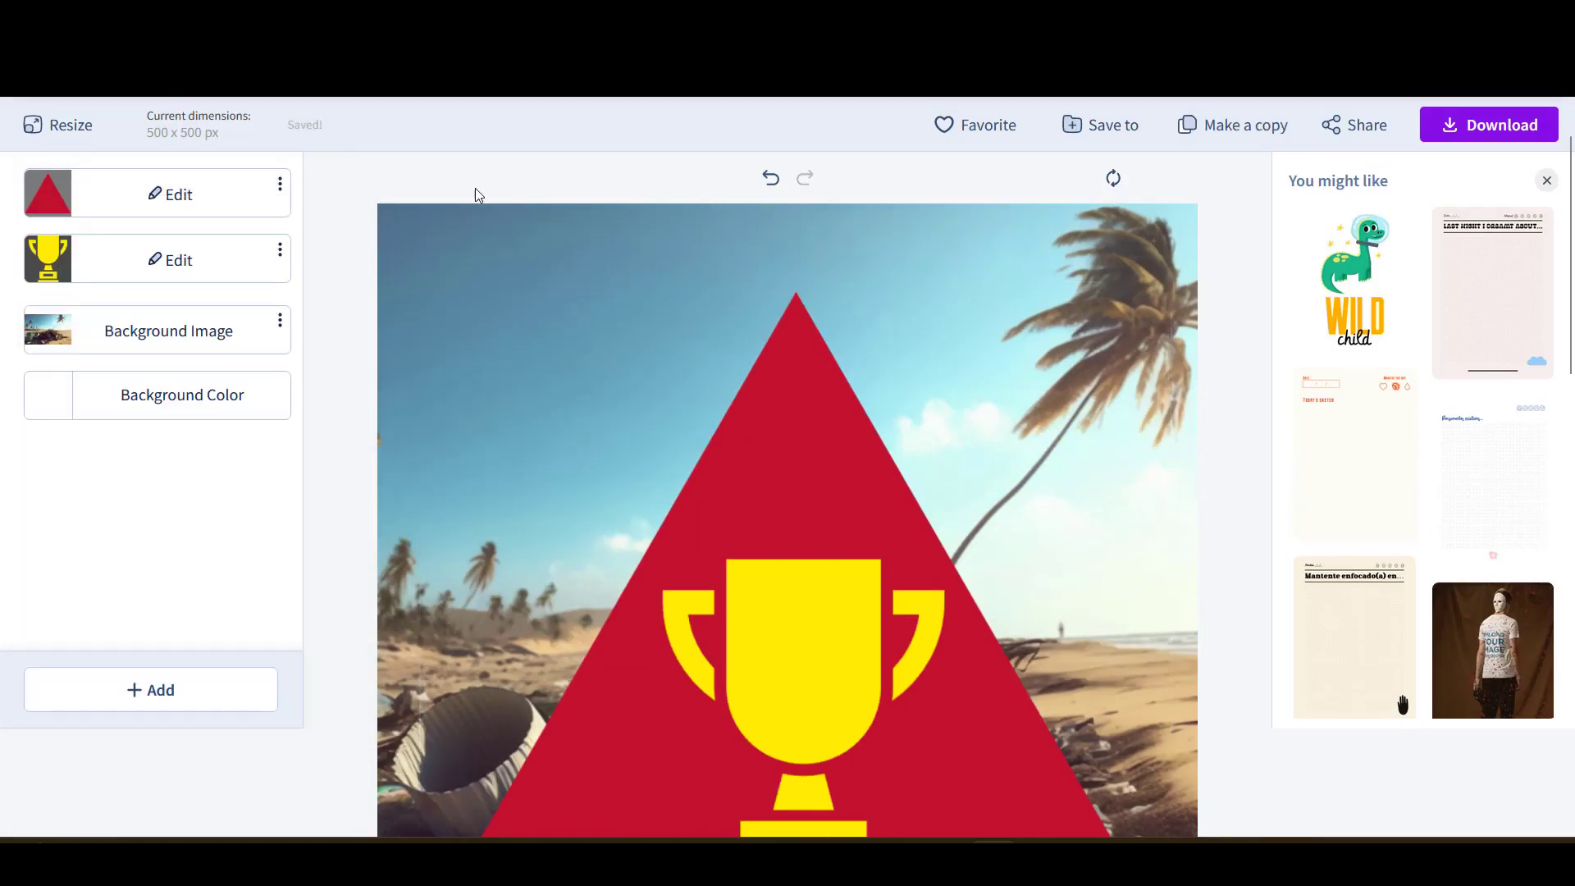
# - Hide the beach background image from its options menu
pyautogui.click(280, 323)
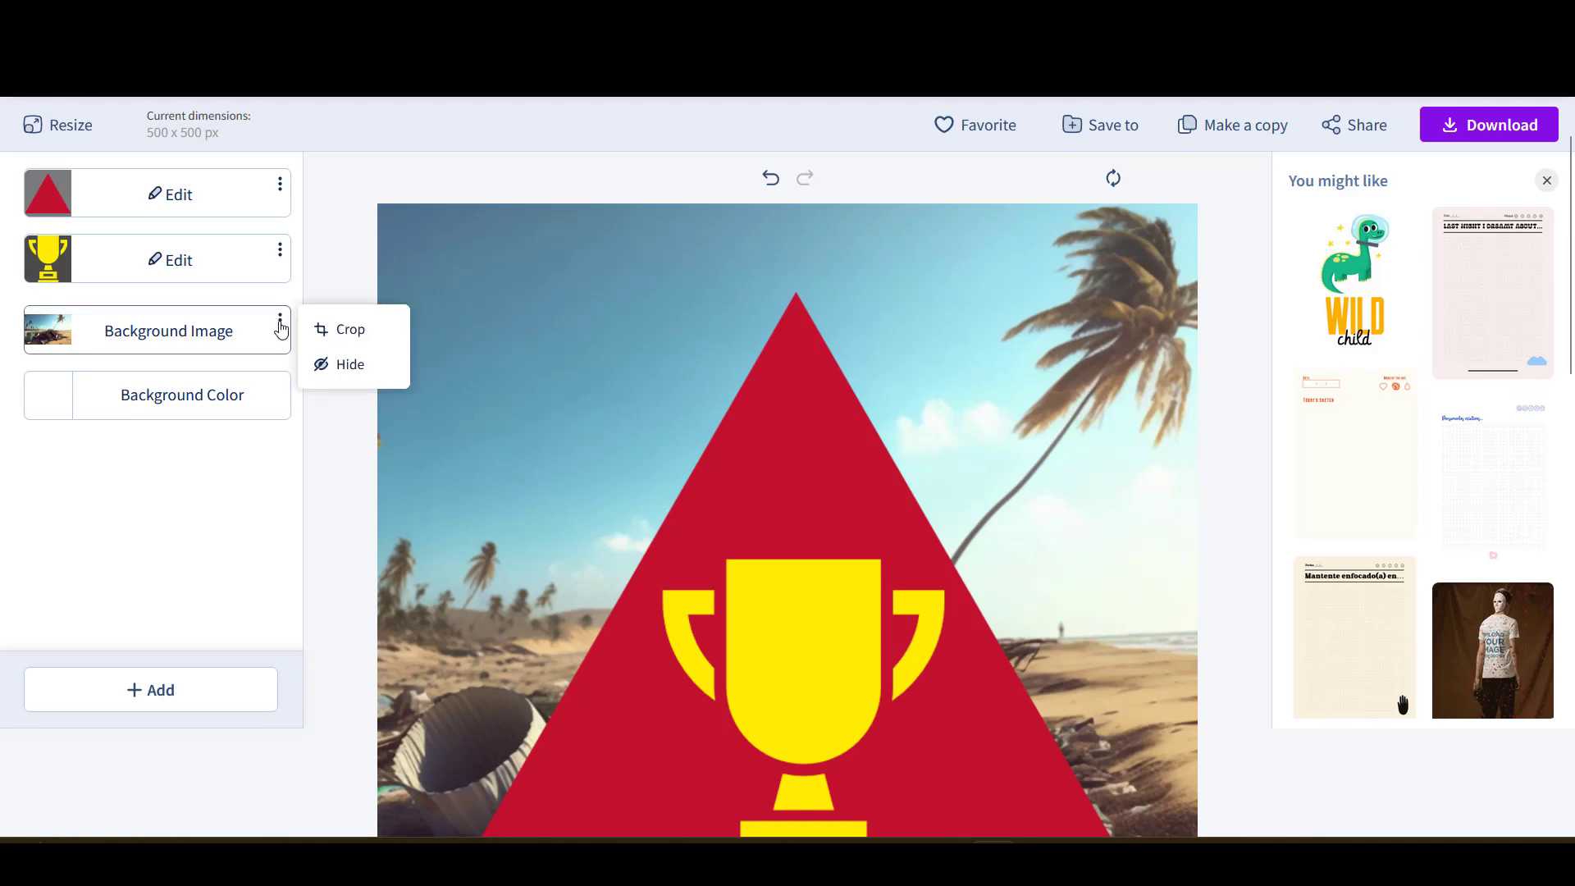
pyautogui.click(344, 365)
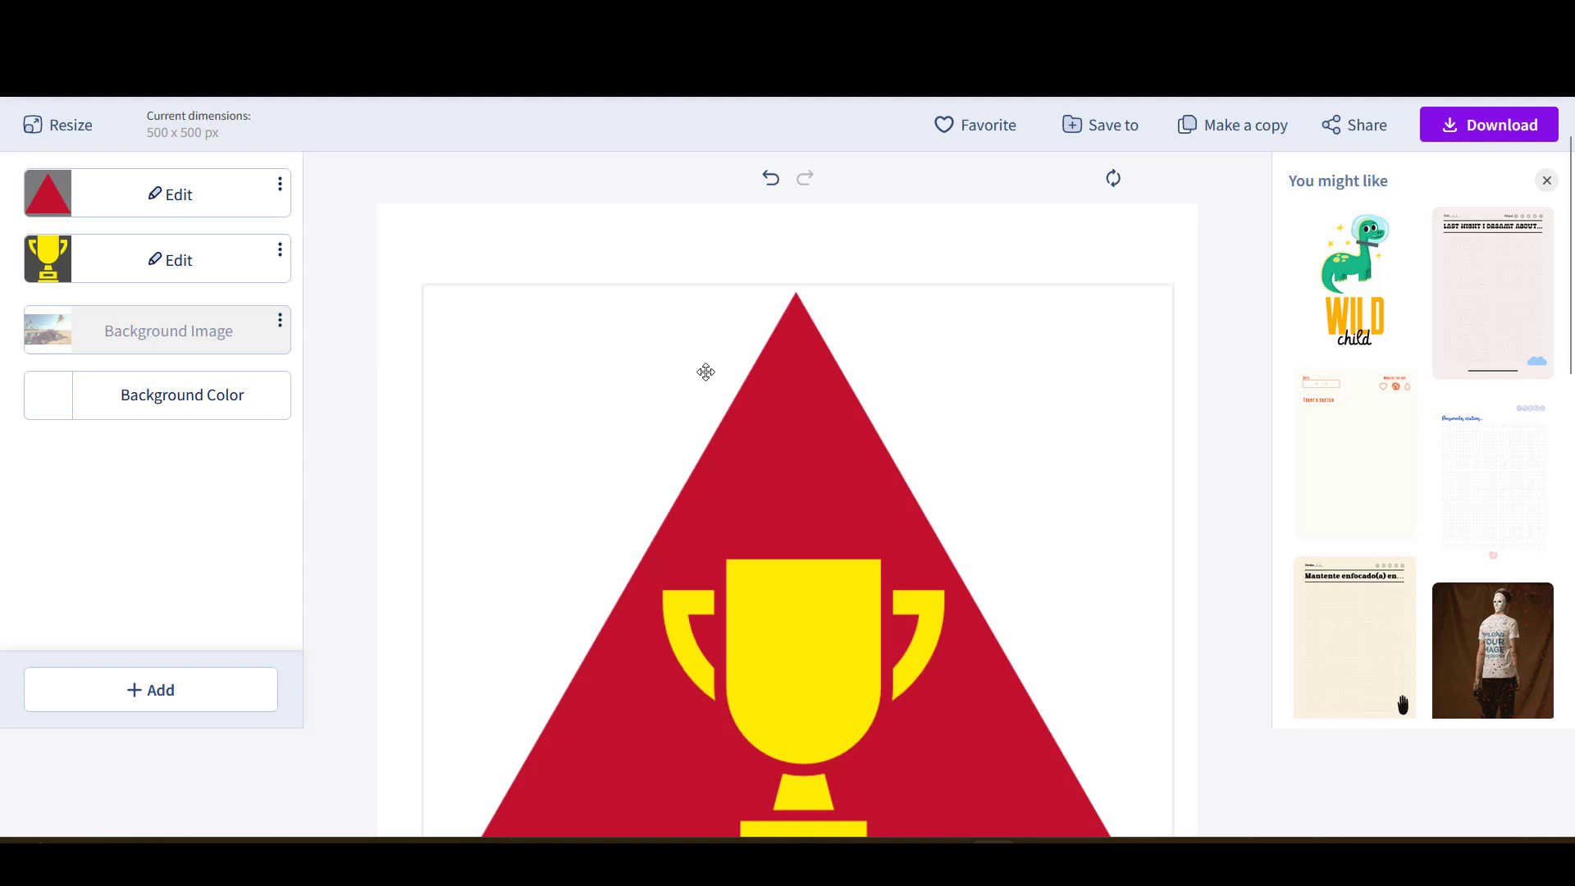
pyautogui.scroll(-4, 1026, 459)
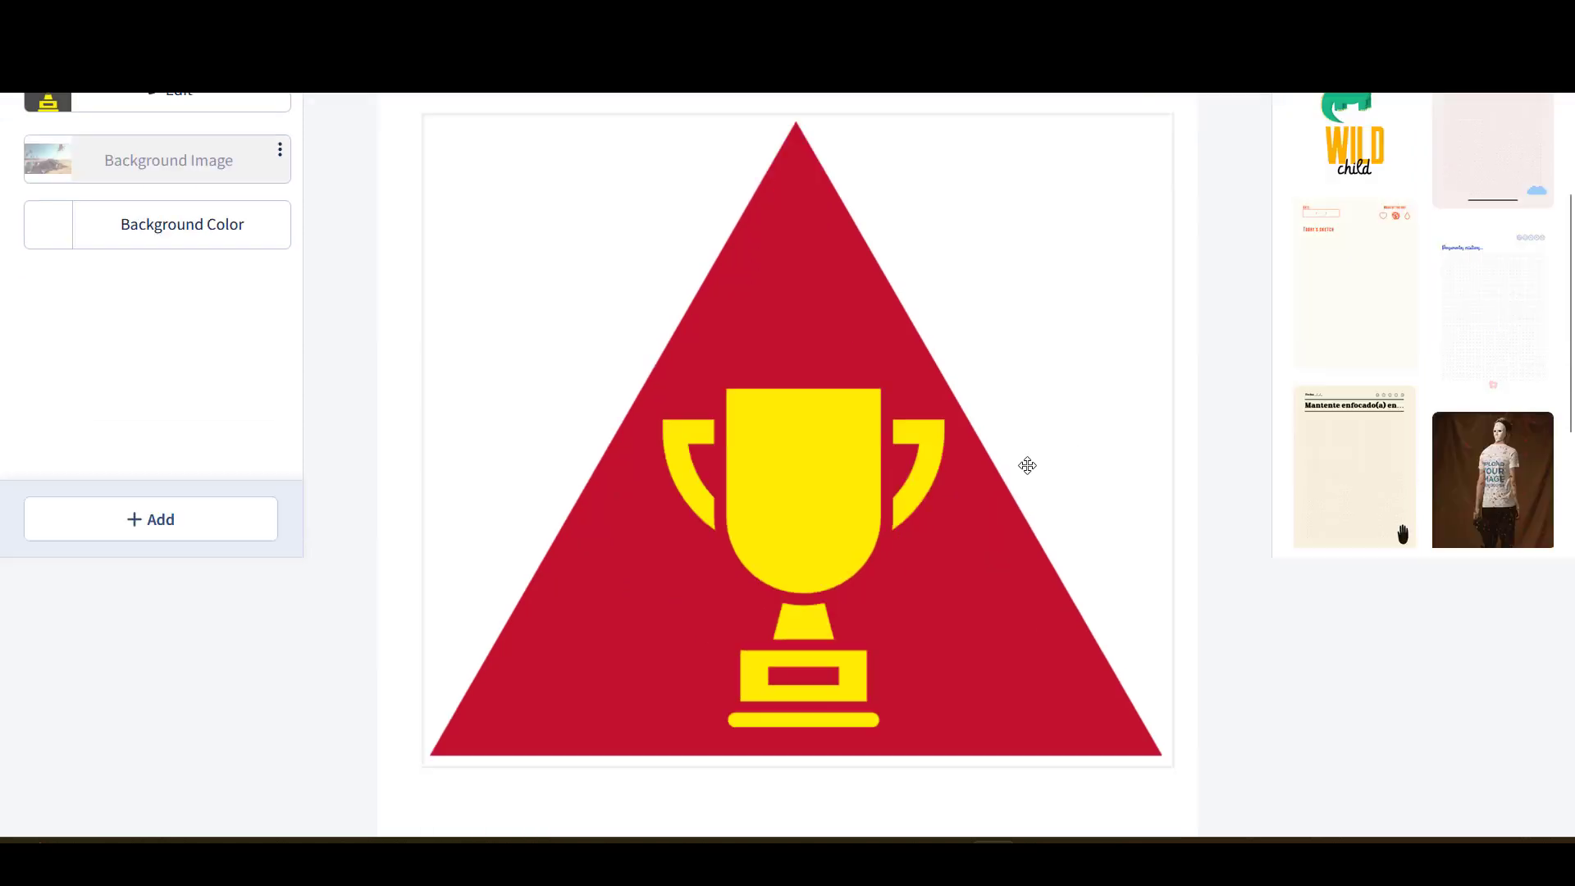
pyautogui.scroll(1, 521, 420)
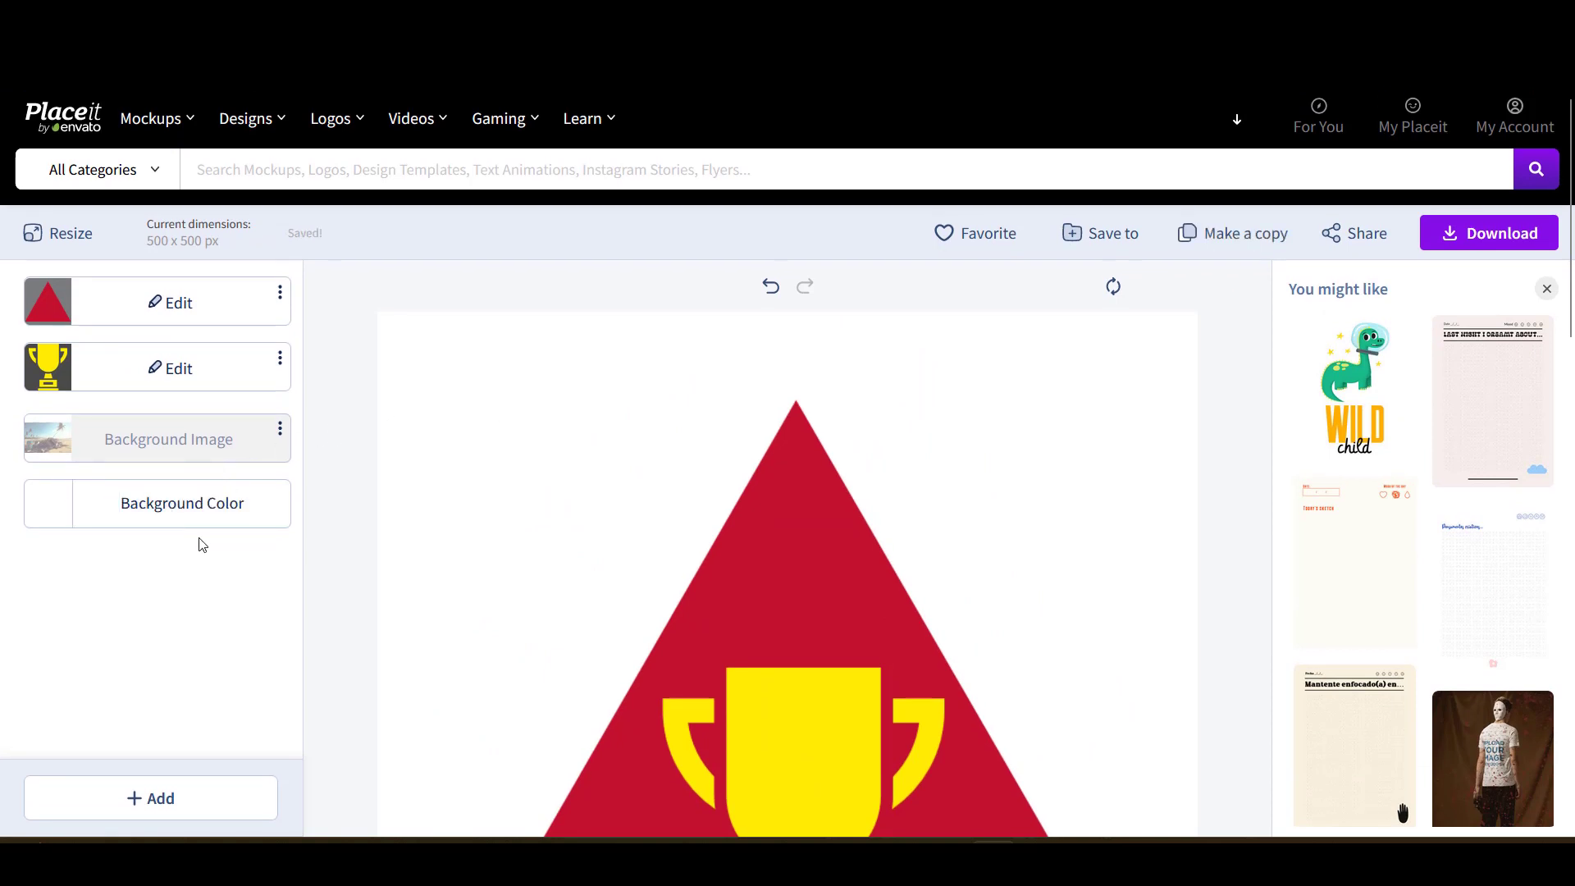
# - Set the canvas Background Color to the transparent swatch
pyautogui.click(187, 508)
pyautogui.scroll(-1, 227, 515)
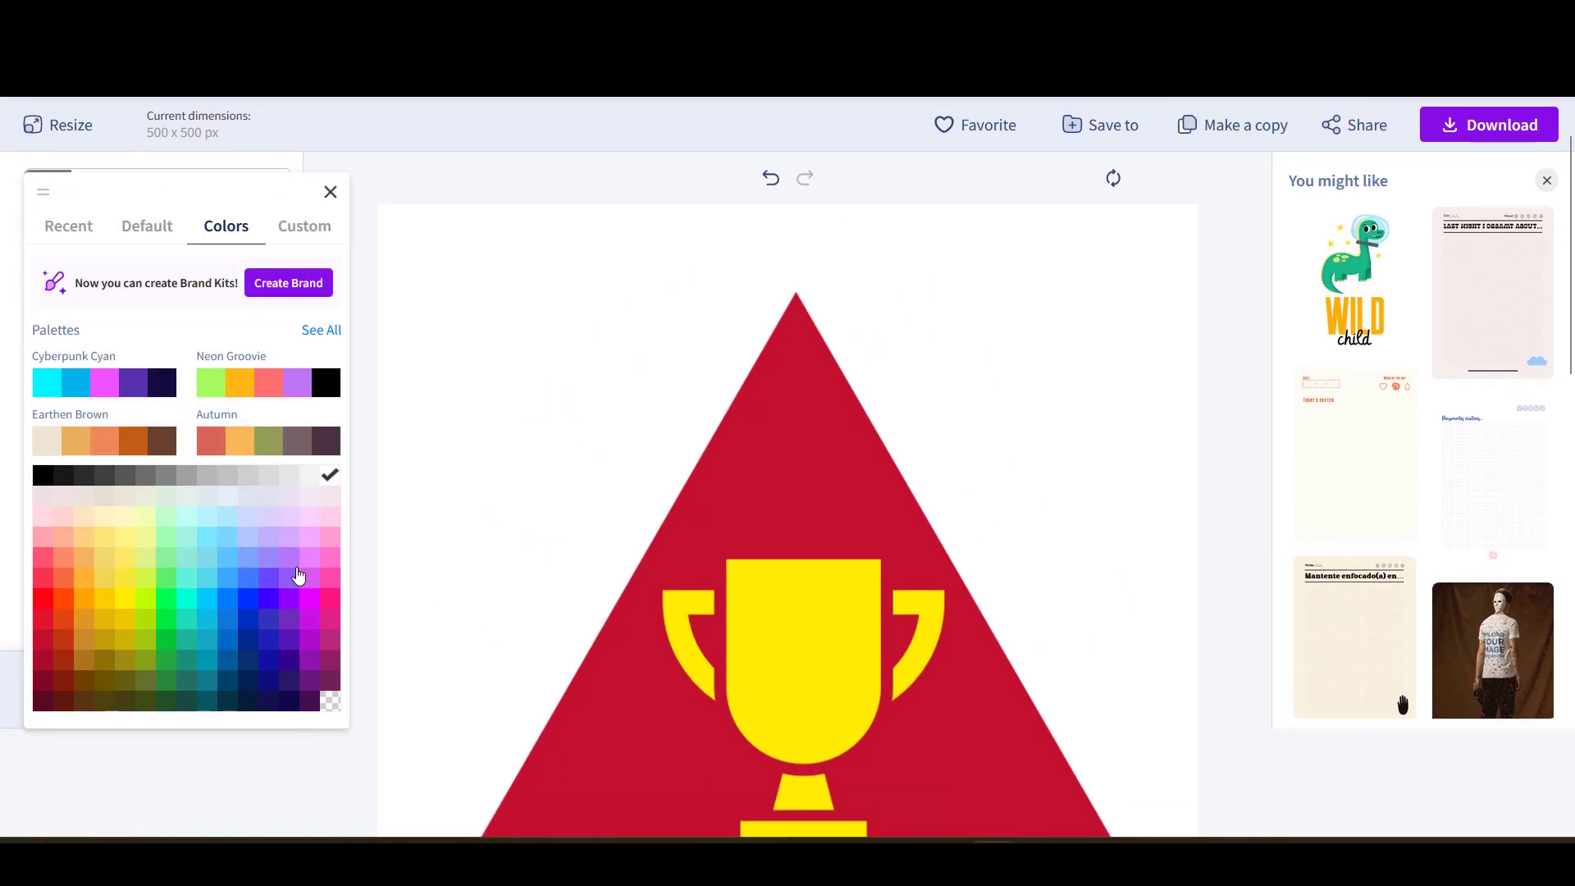
pyautogui.click(333, 703)
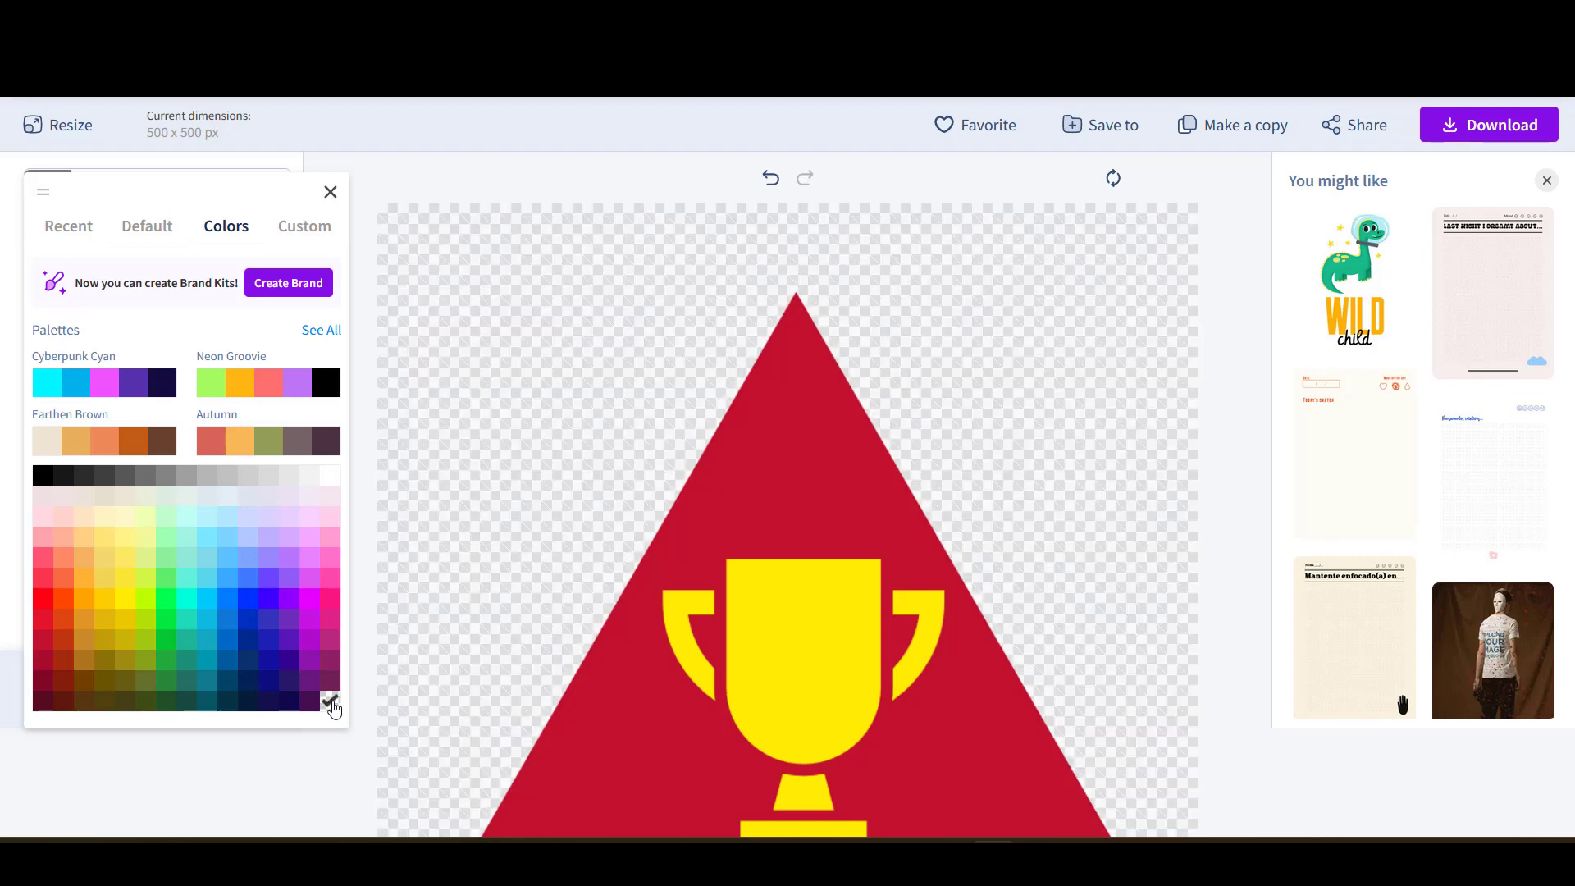
pyautogui.click(591, 181)
pyautogui.scroll(-3, 598, 197)
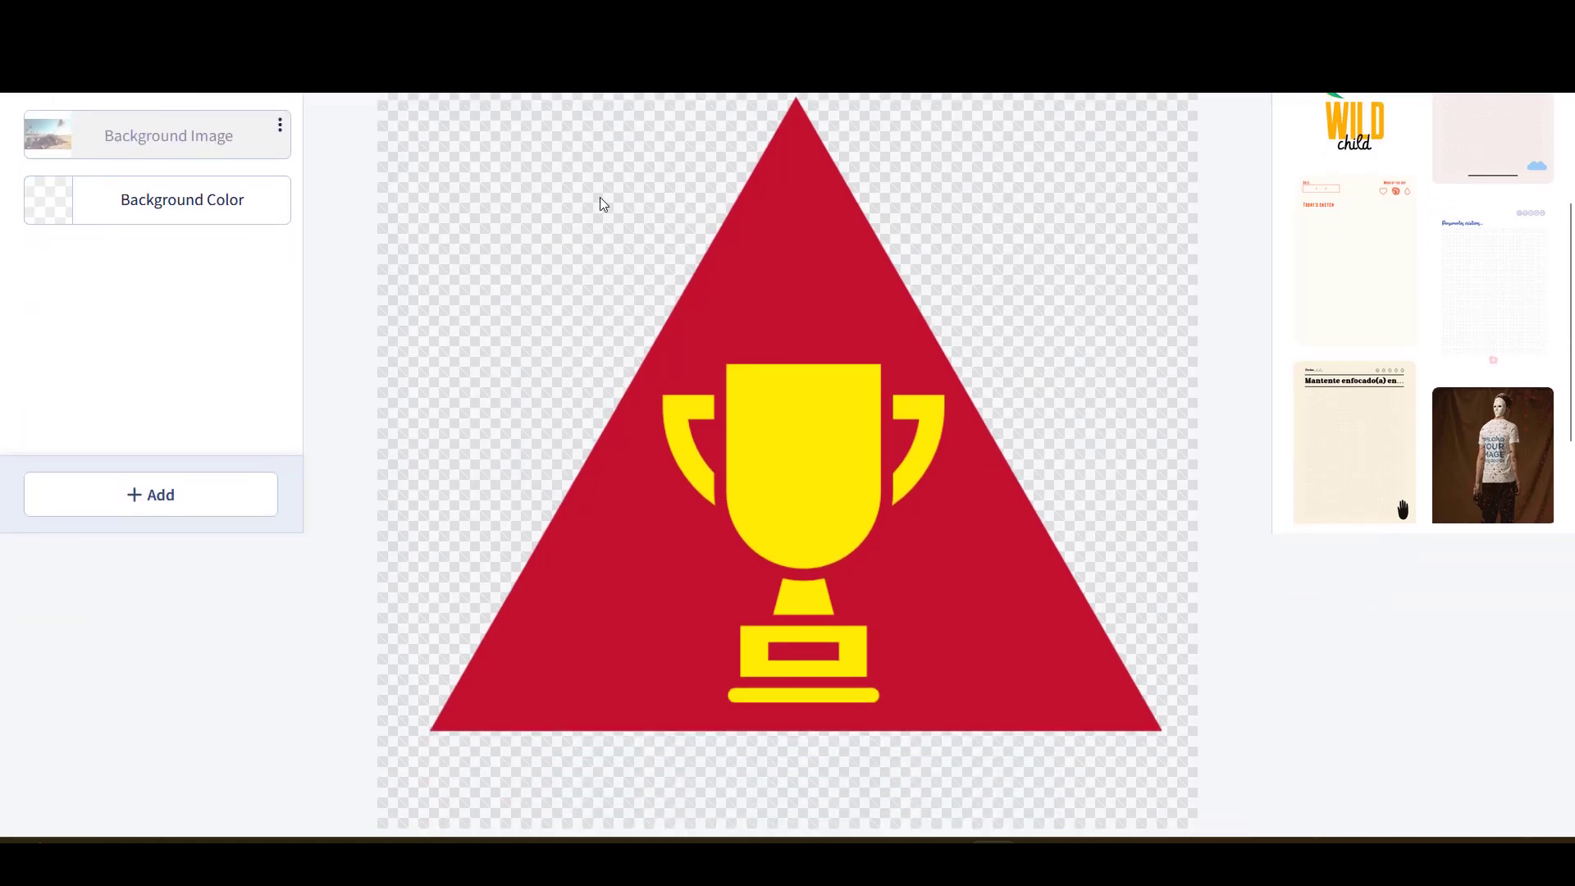
pyautogui.scroll(2, 580, 222)
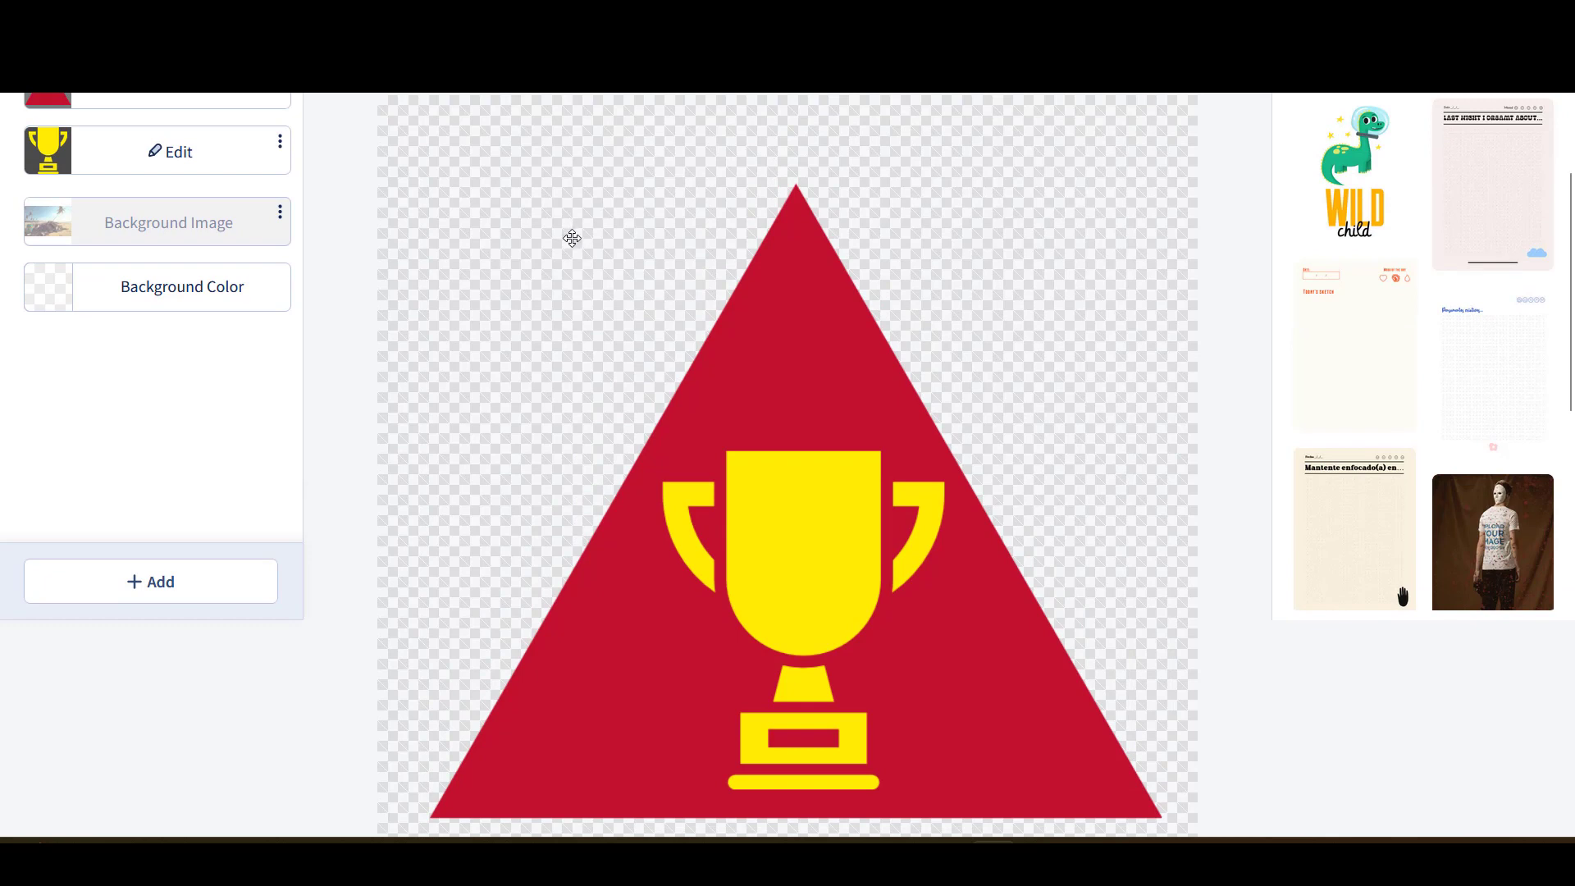
pyautogui.scroll(-3, 566, 238)
pyautogui.scroll(6, 569, 245)
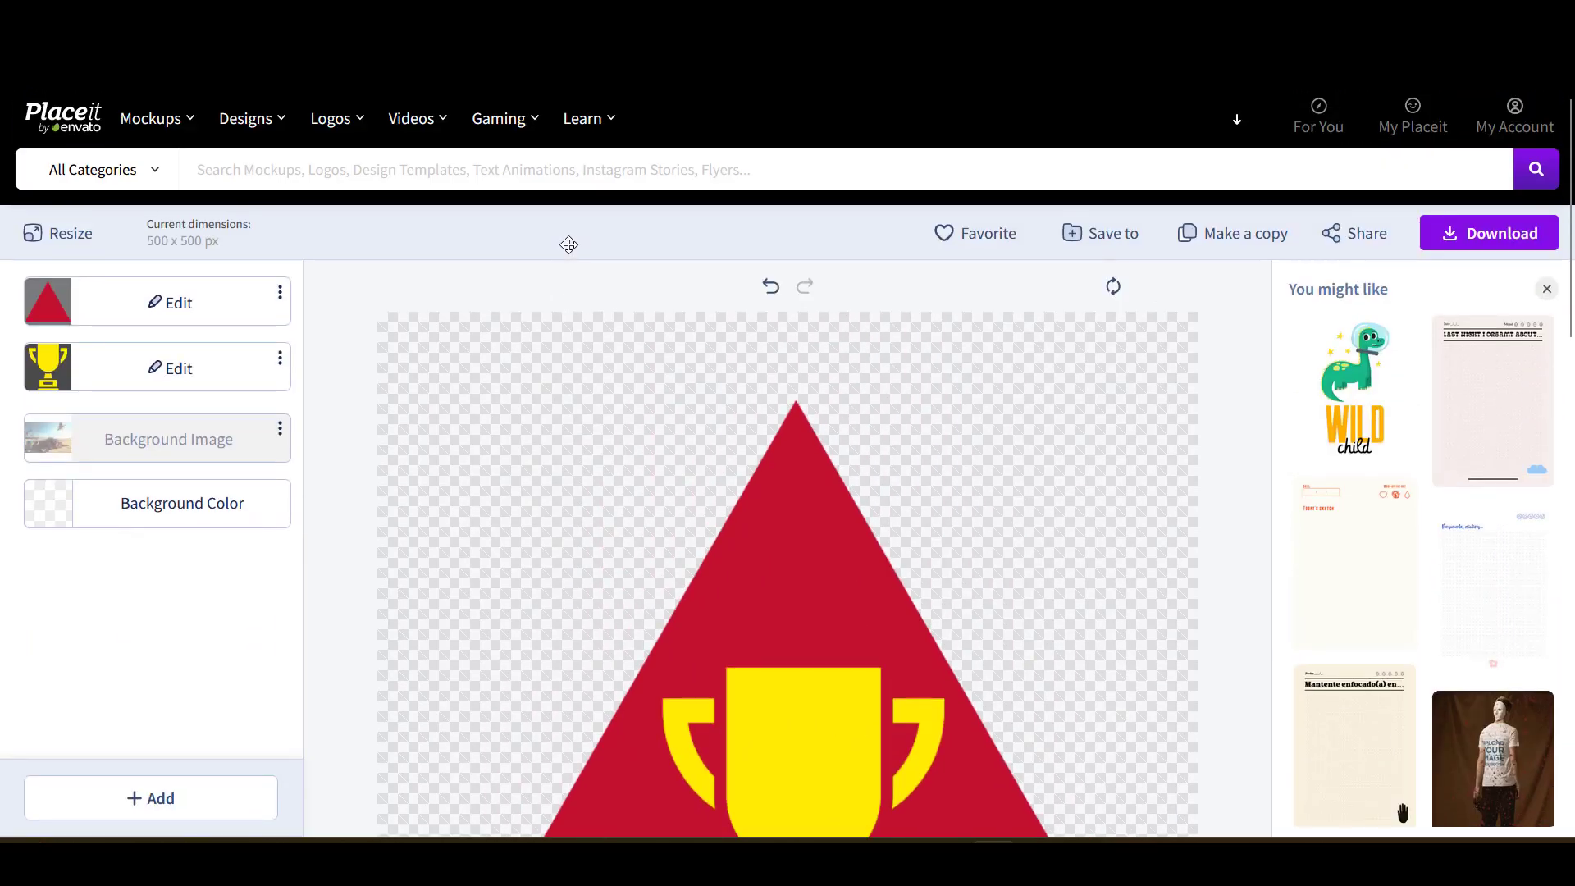
pyautogui.scroll(-2, 568, 244)
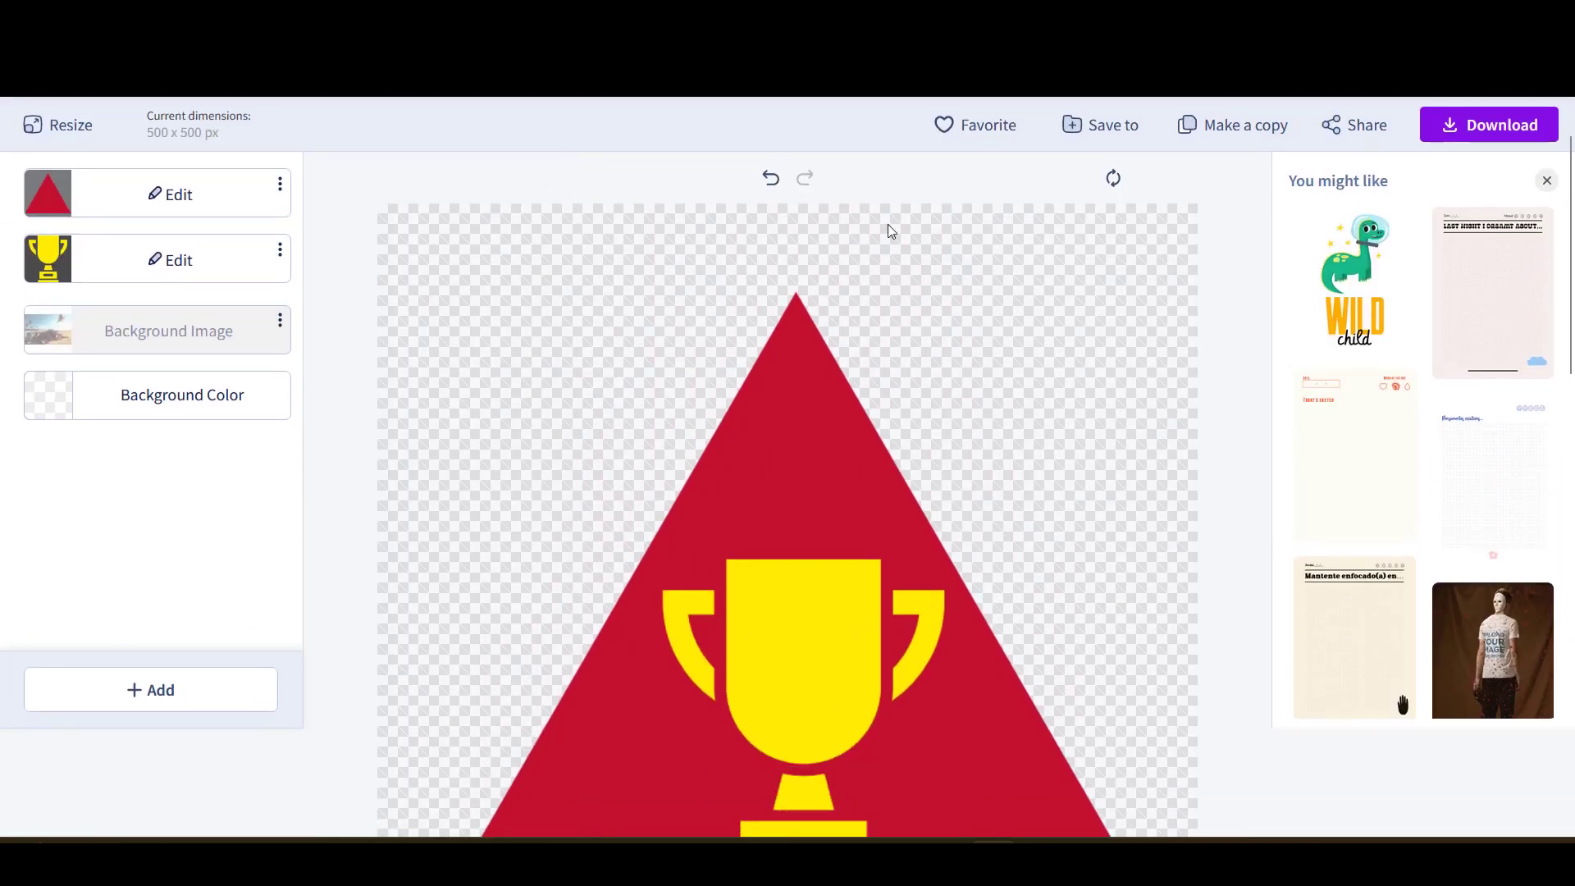
# - Save the trophy design into a newly created folder named 'Graphic'
pyautogui.click(1107, 127)
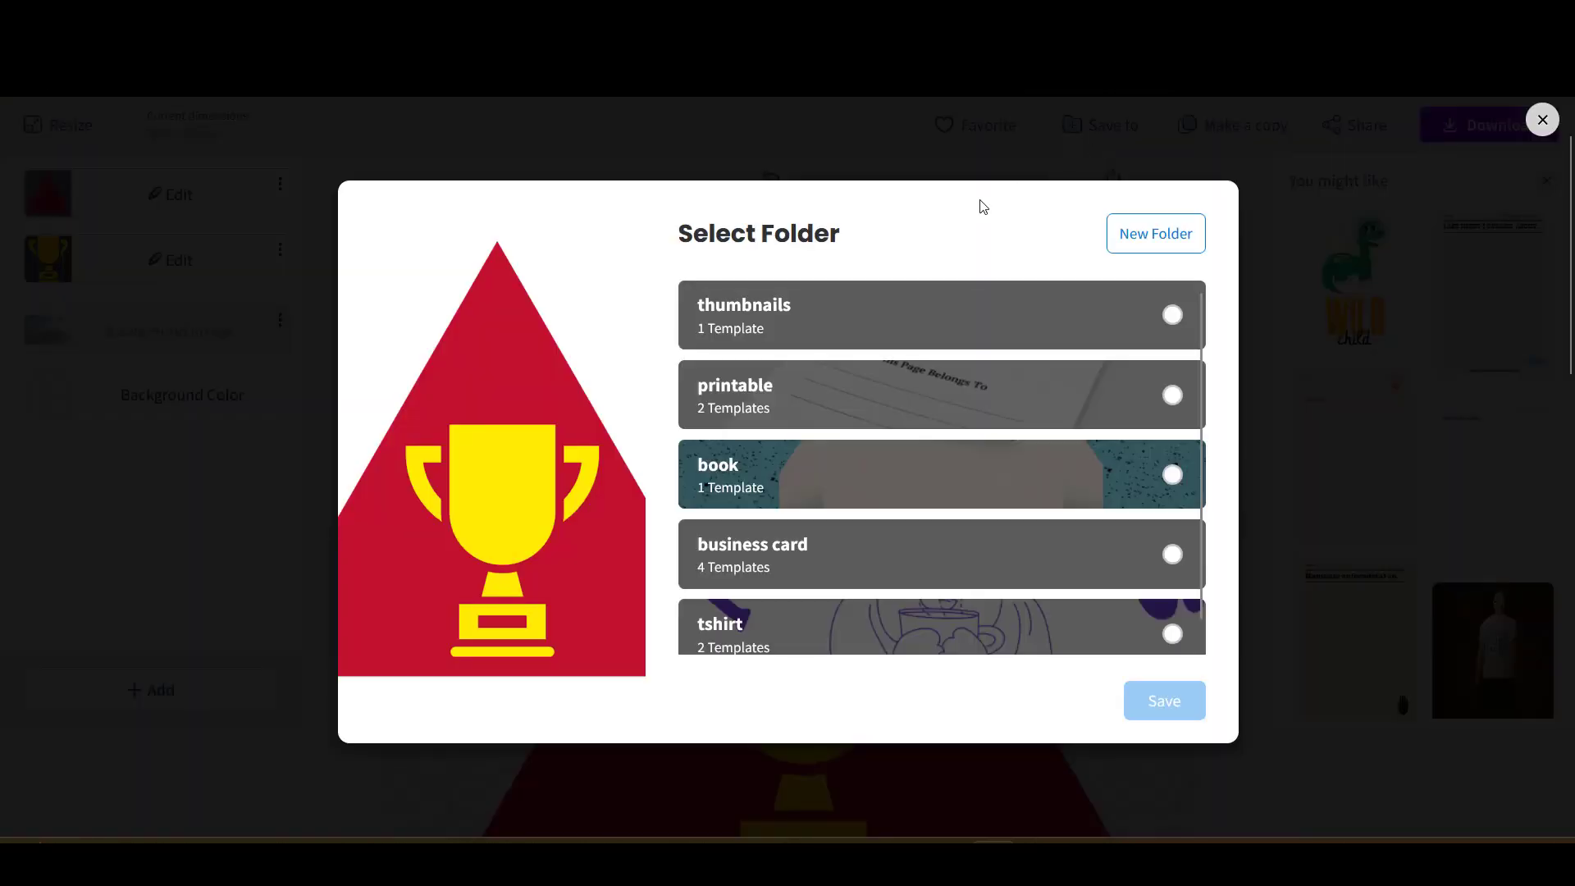
pyautogui.scroll(-3, 999, 211)
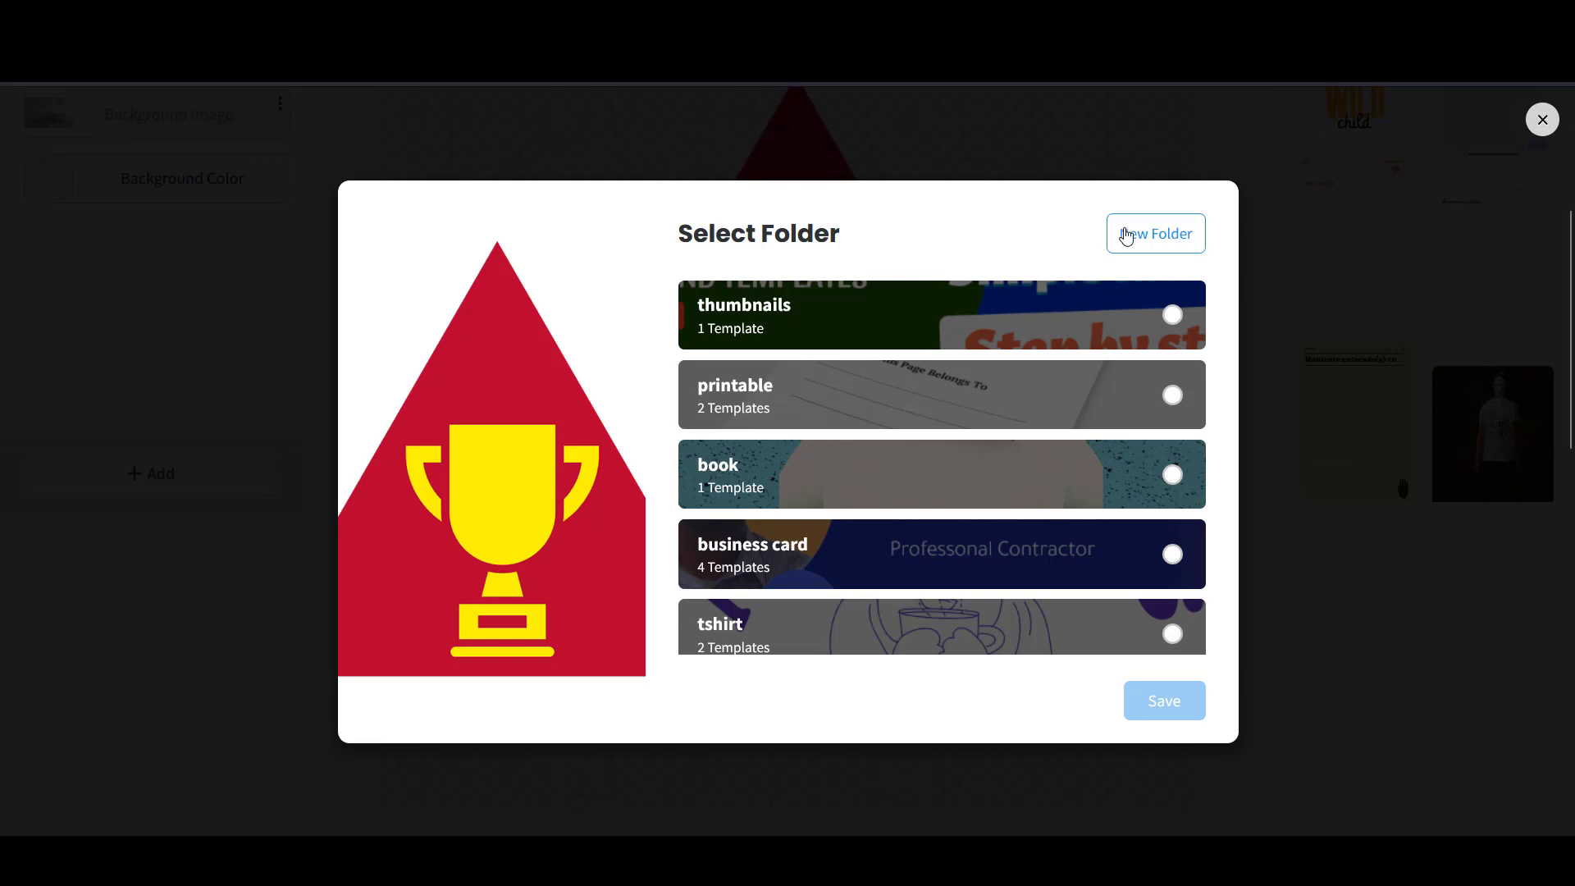
pyautogui.click(1150, 239)
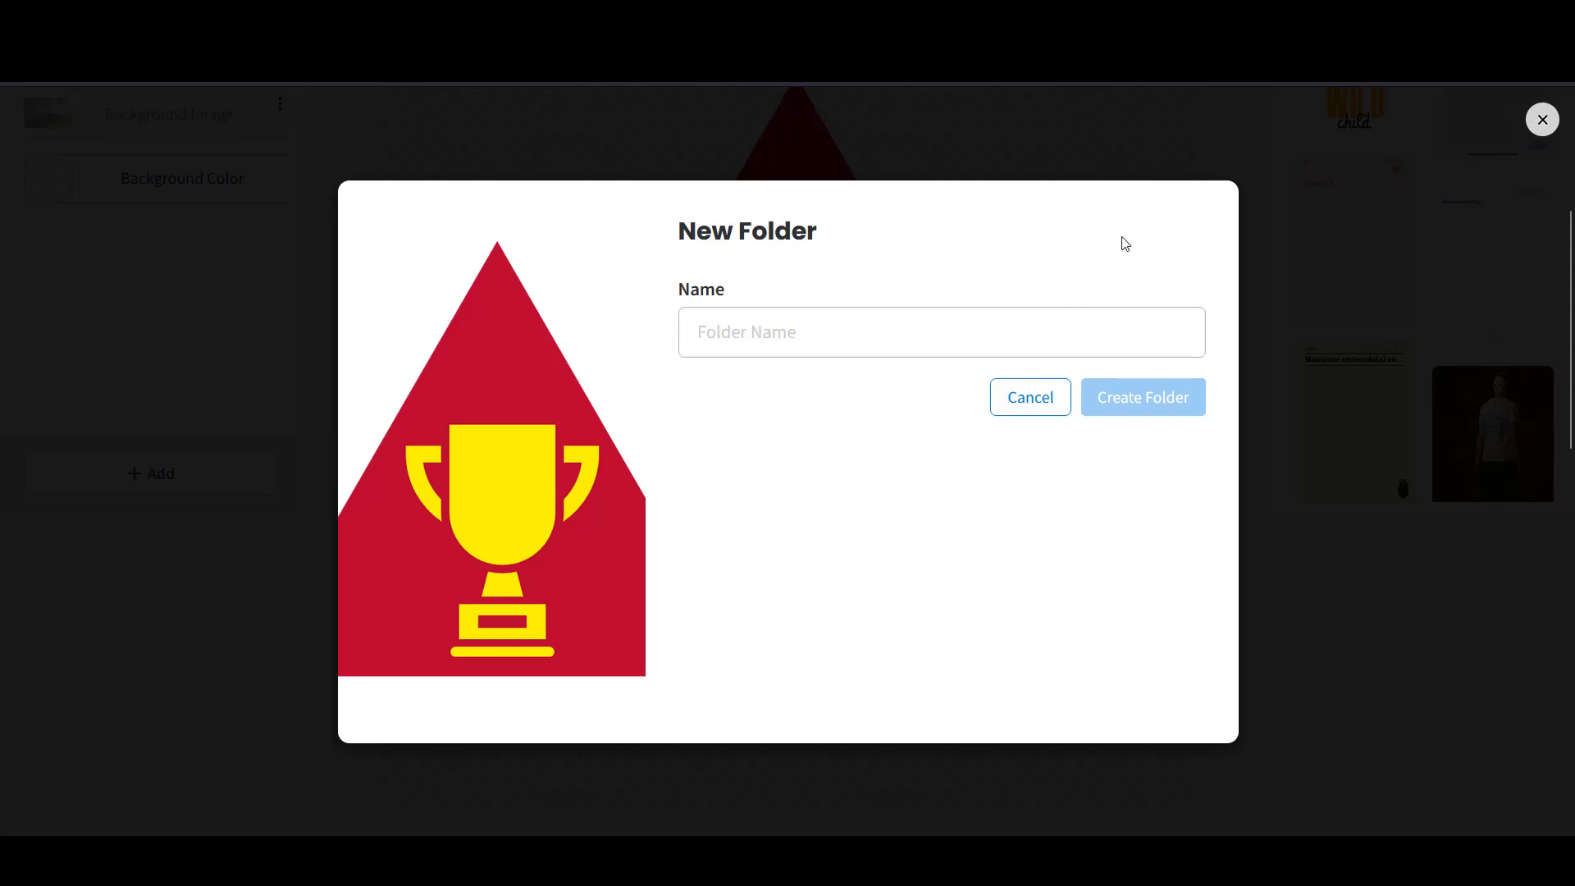
pyautogui.click(879, 344)
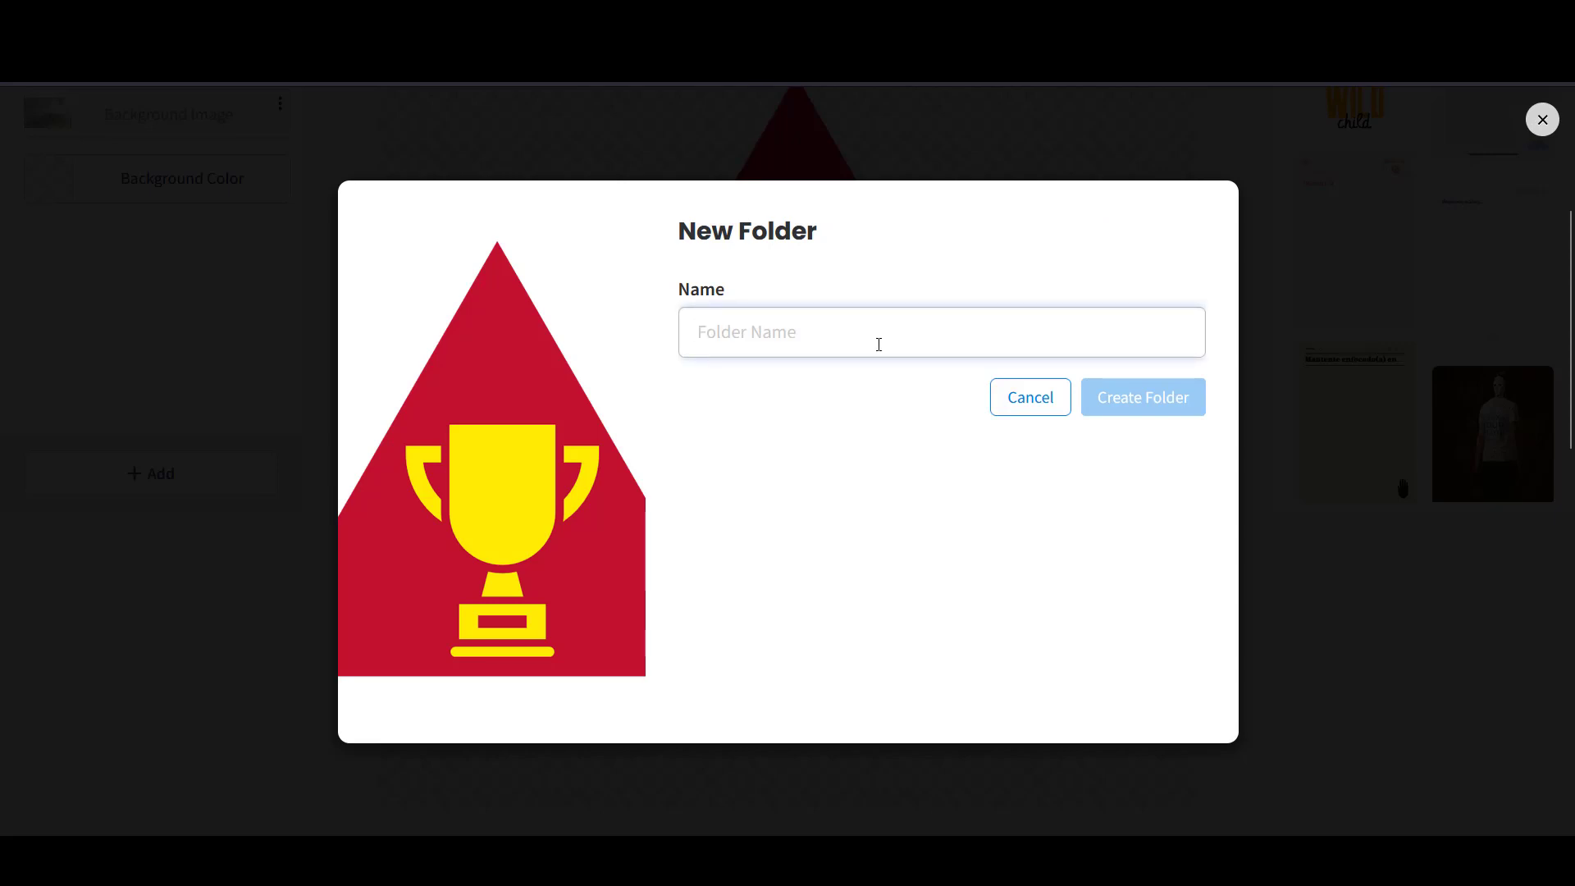
pyautogui.write('g')
pyautogui.press('BackSpace')
pyautogui.write('Graphic')
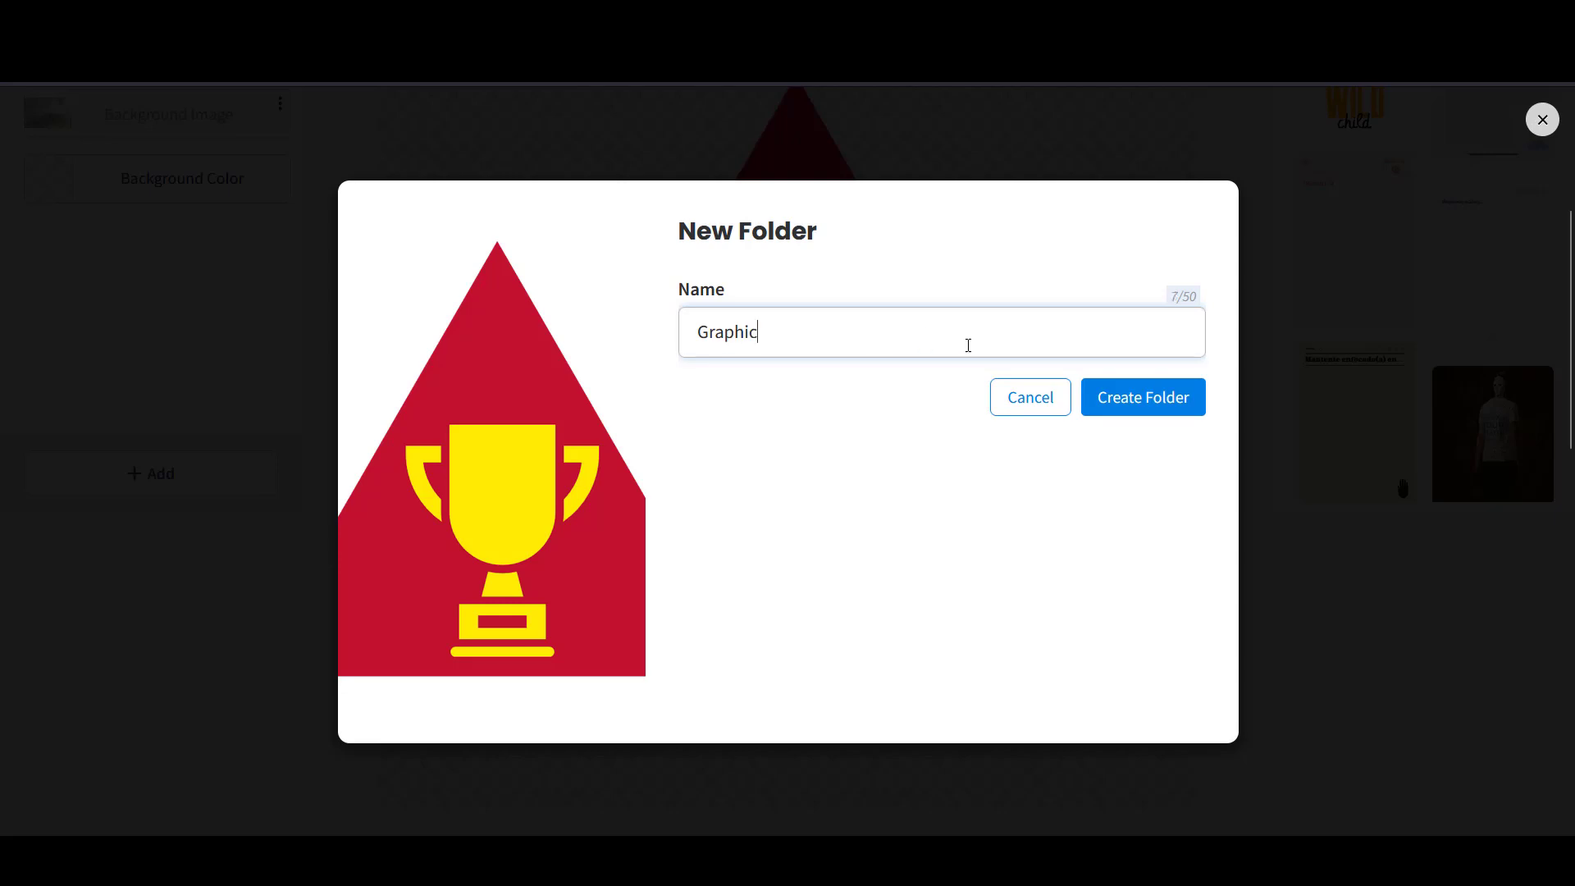
pyautogui.click(1132, 398)
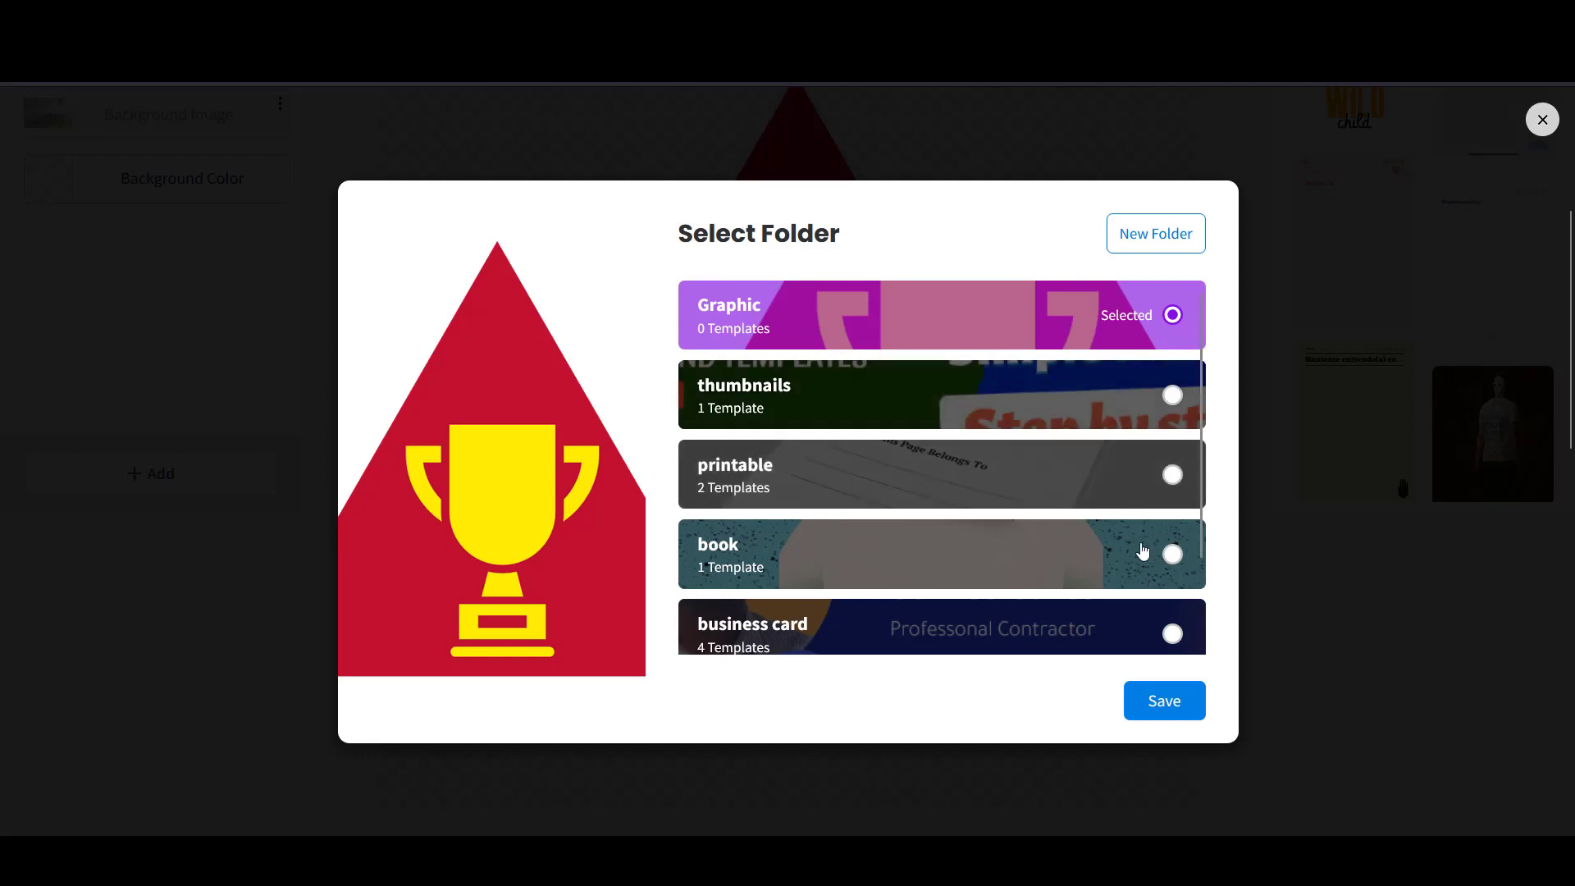
pyautogui.click(1194, 703)
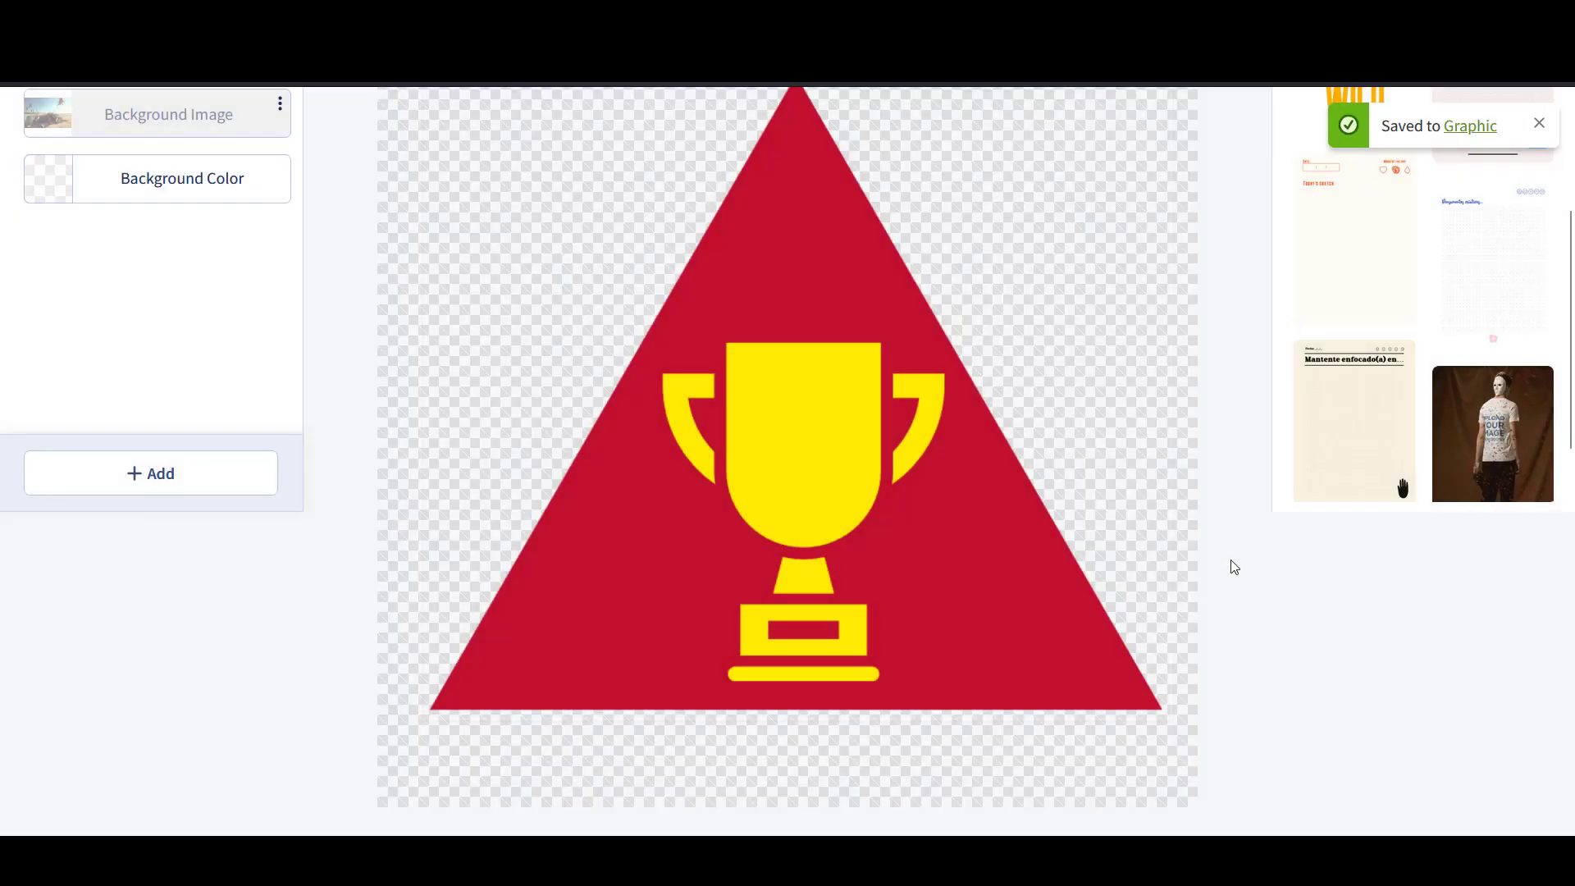
# - Download the transparent trophy emblem using the 'Click here to download' link in My Downloads
pyautogui.scroll(3, 1234, 567)
pyautogui.scroll(-5, 1226, 566)
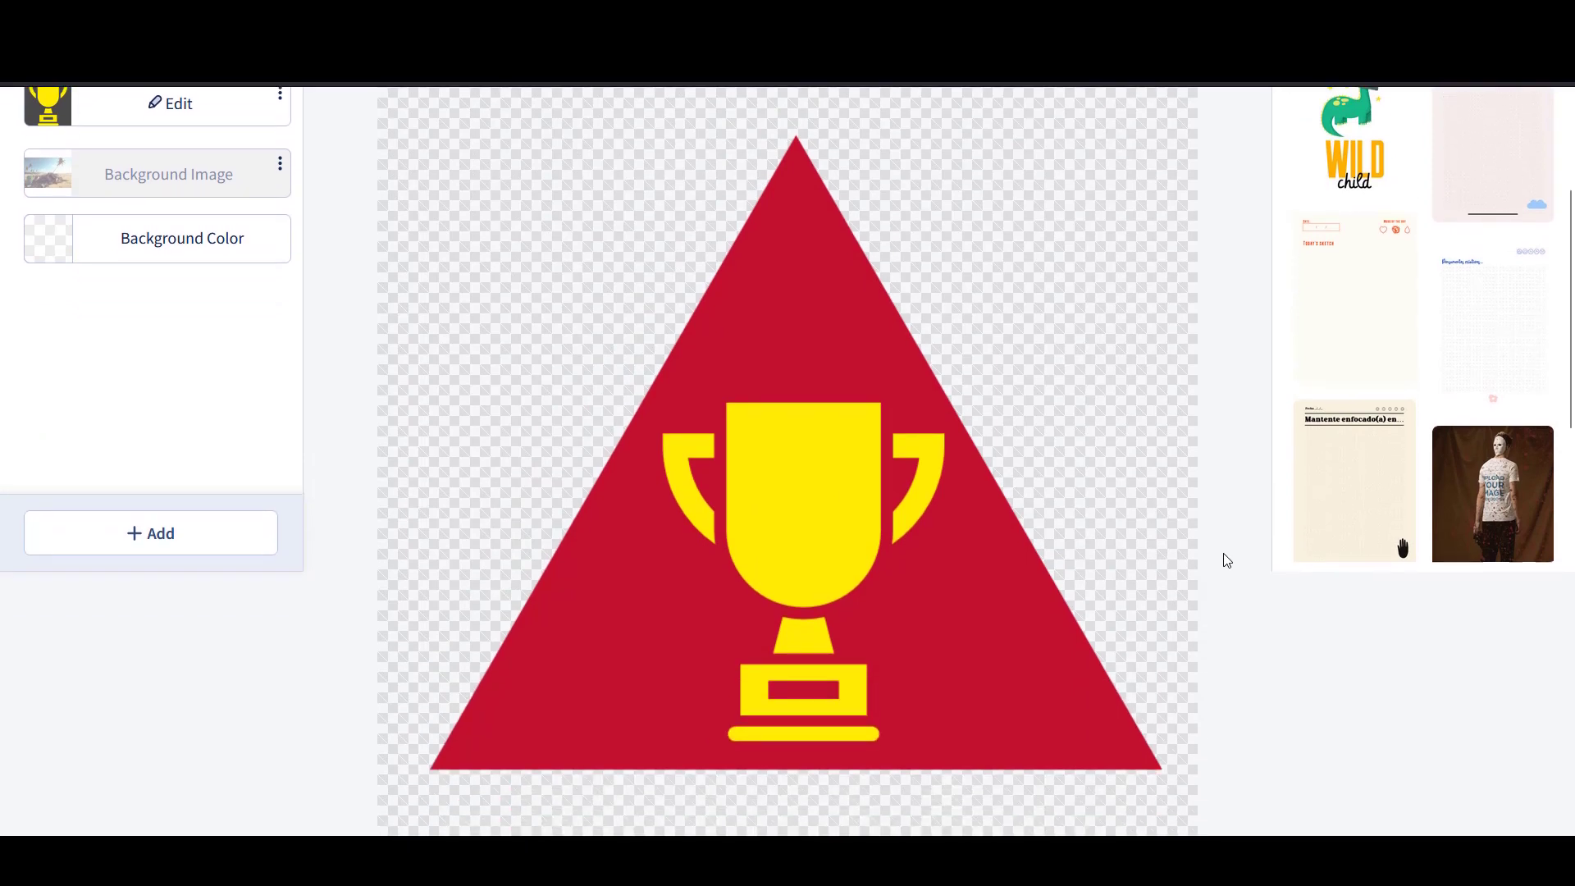
pyautogui.scroll(3, 1238, 549)
pyautogui.scroll(3, 1242, 550)
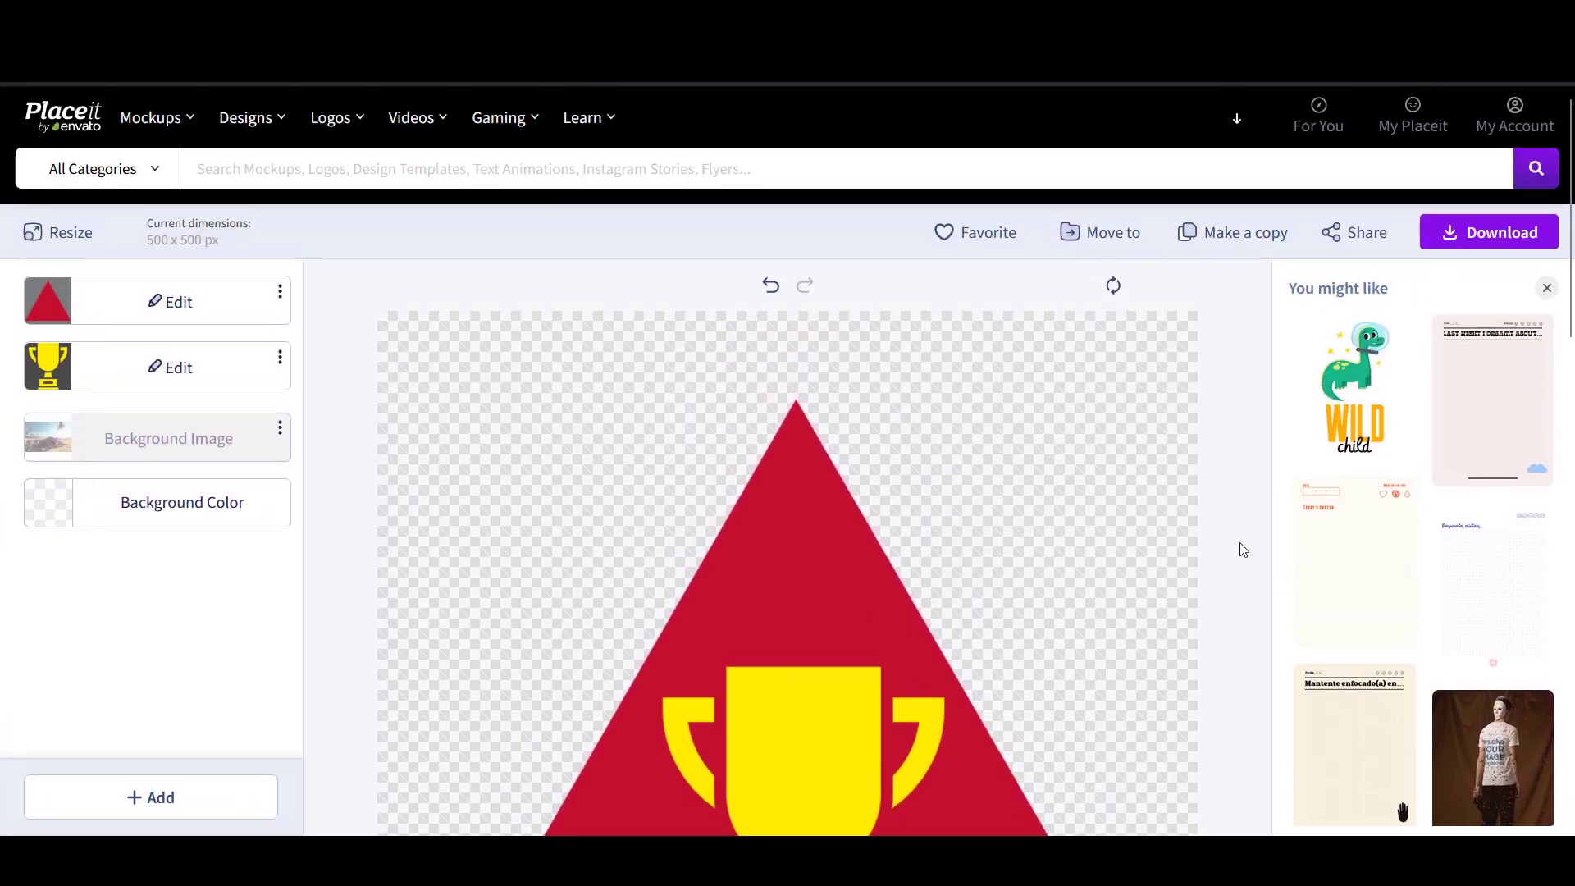
pyautogui.click(1488, 244)
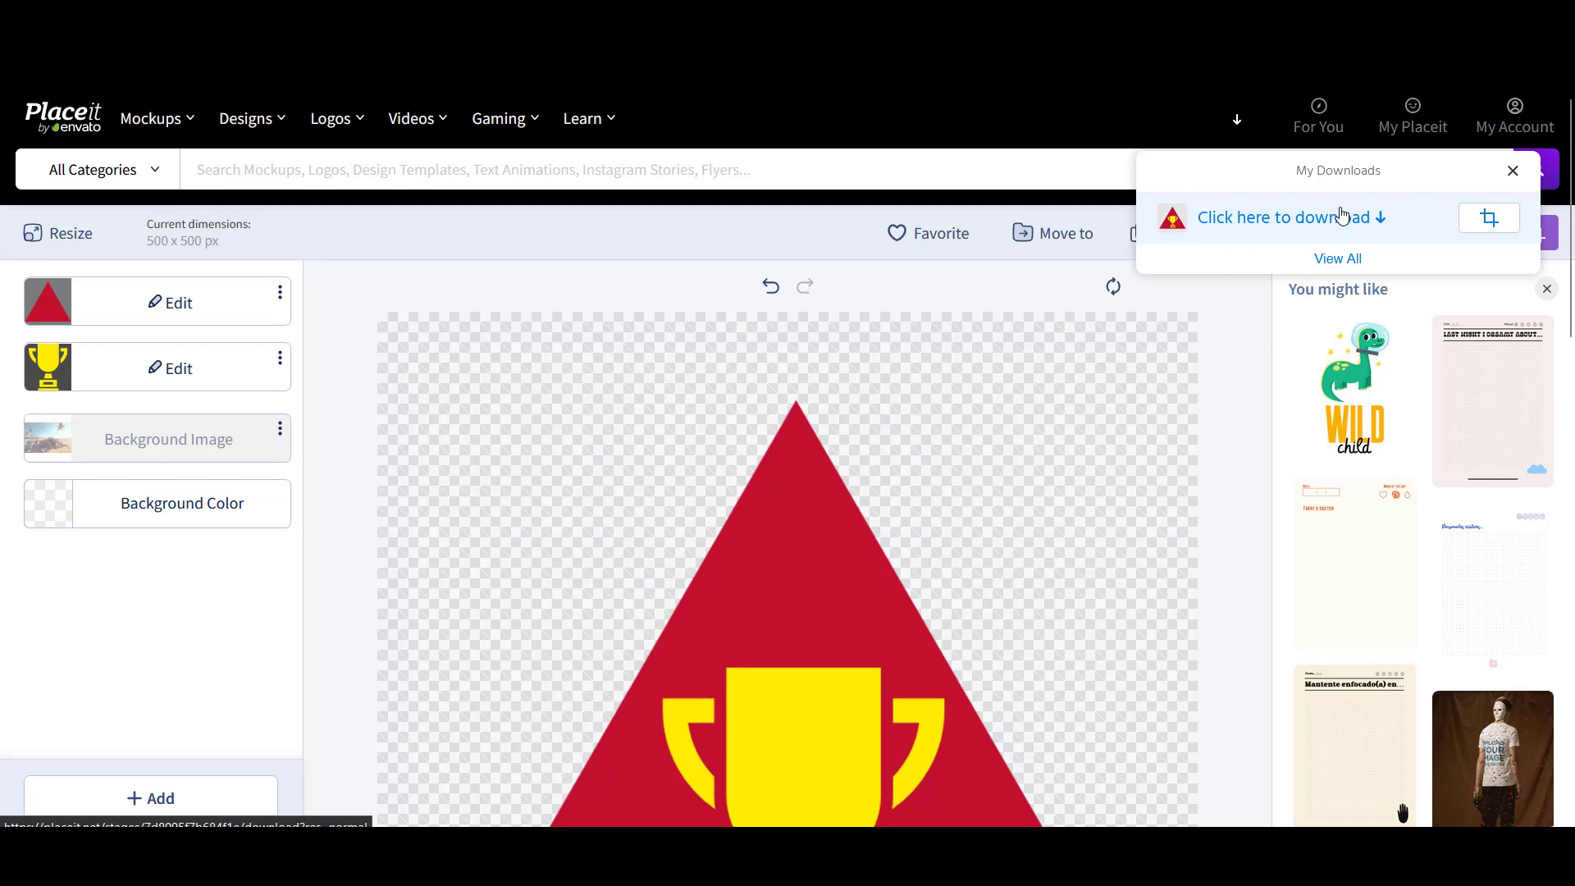
pyautogui.click(1281, 220)
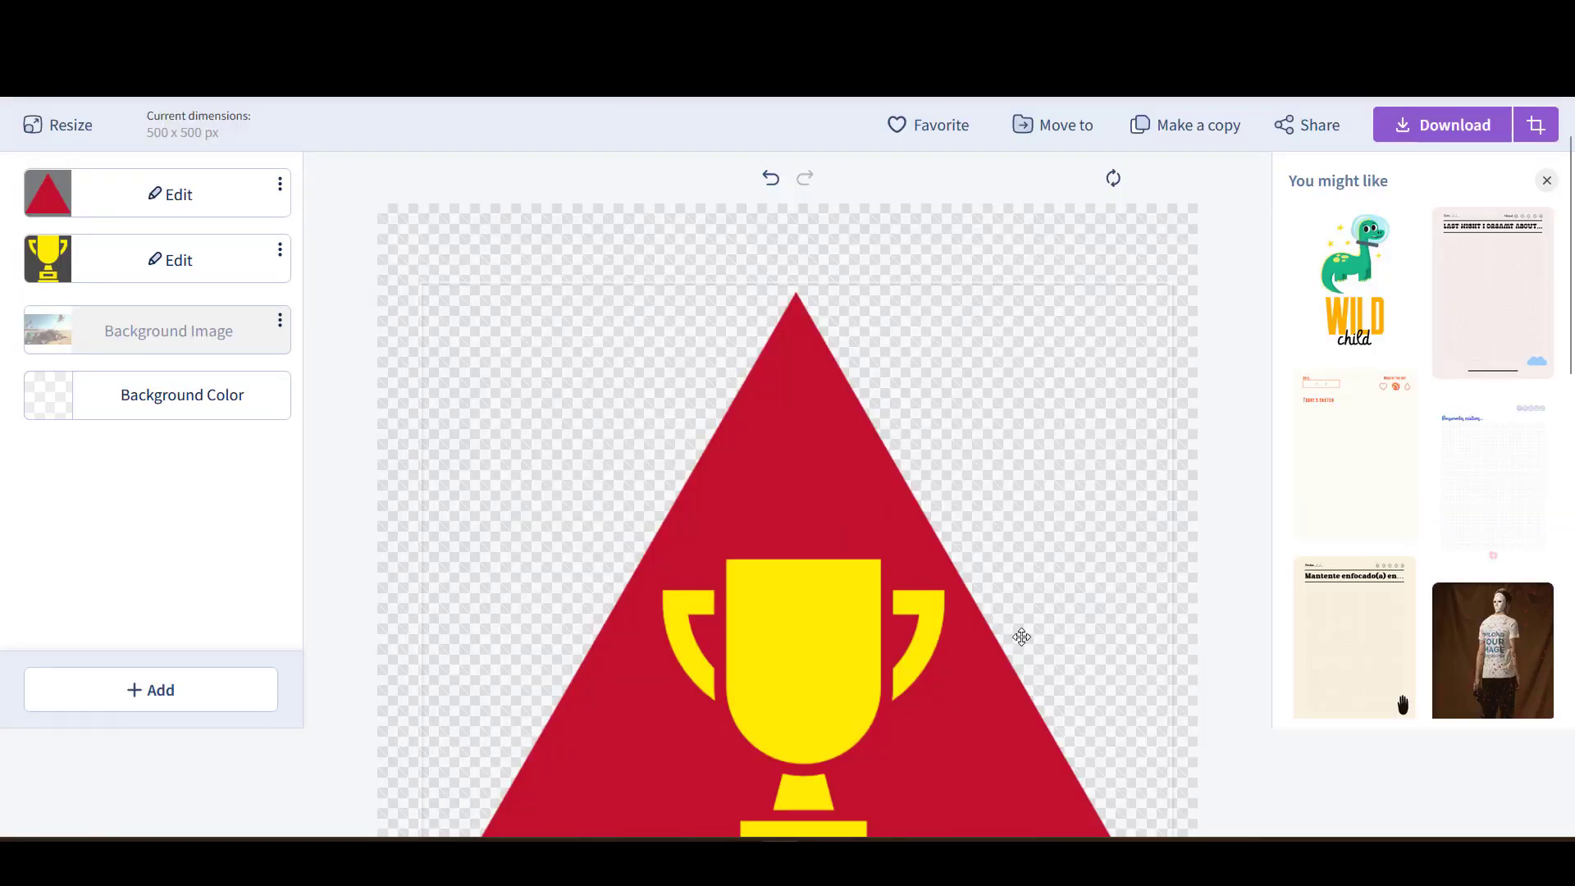
pyautogui.scroll(-3, 1021, 634)
pyautogui.scroll(5, 1021, 634)
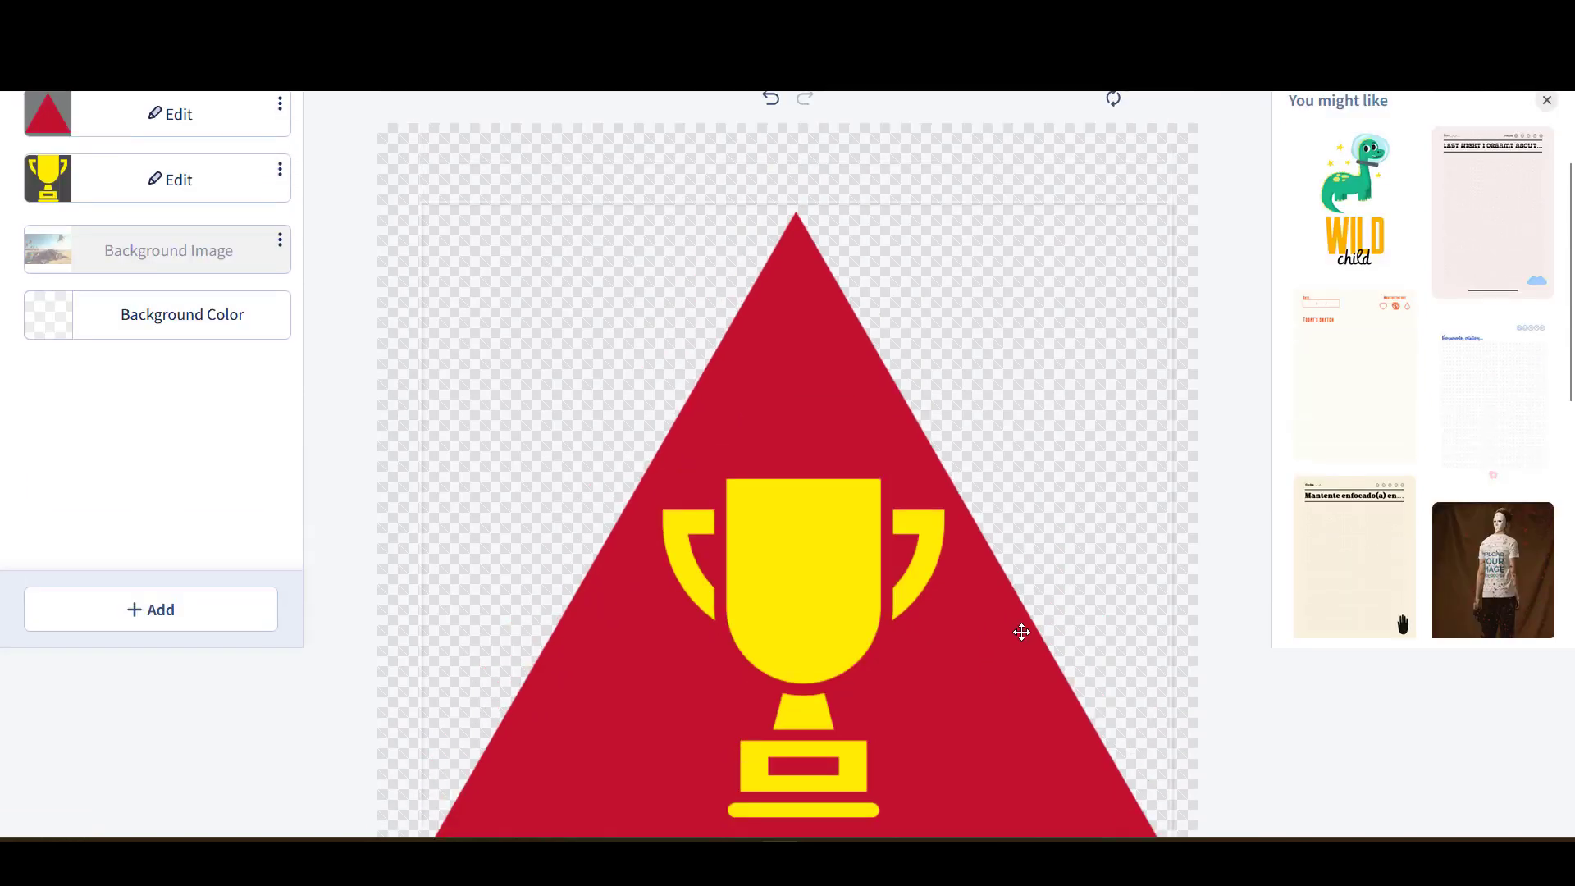
pyautogui.scroll(-2, 1021, 632)
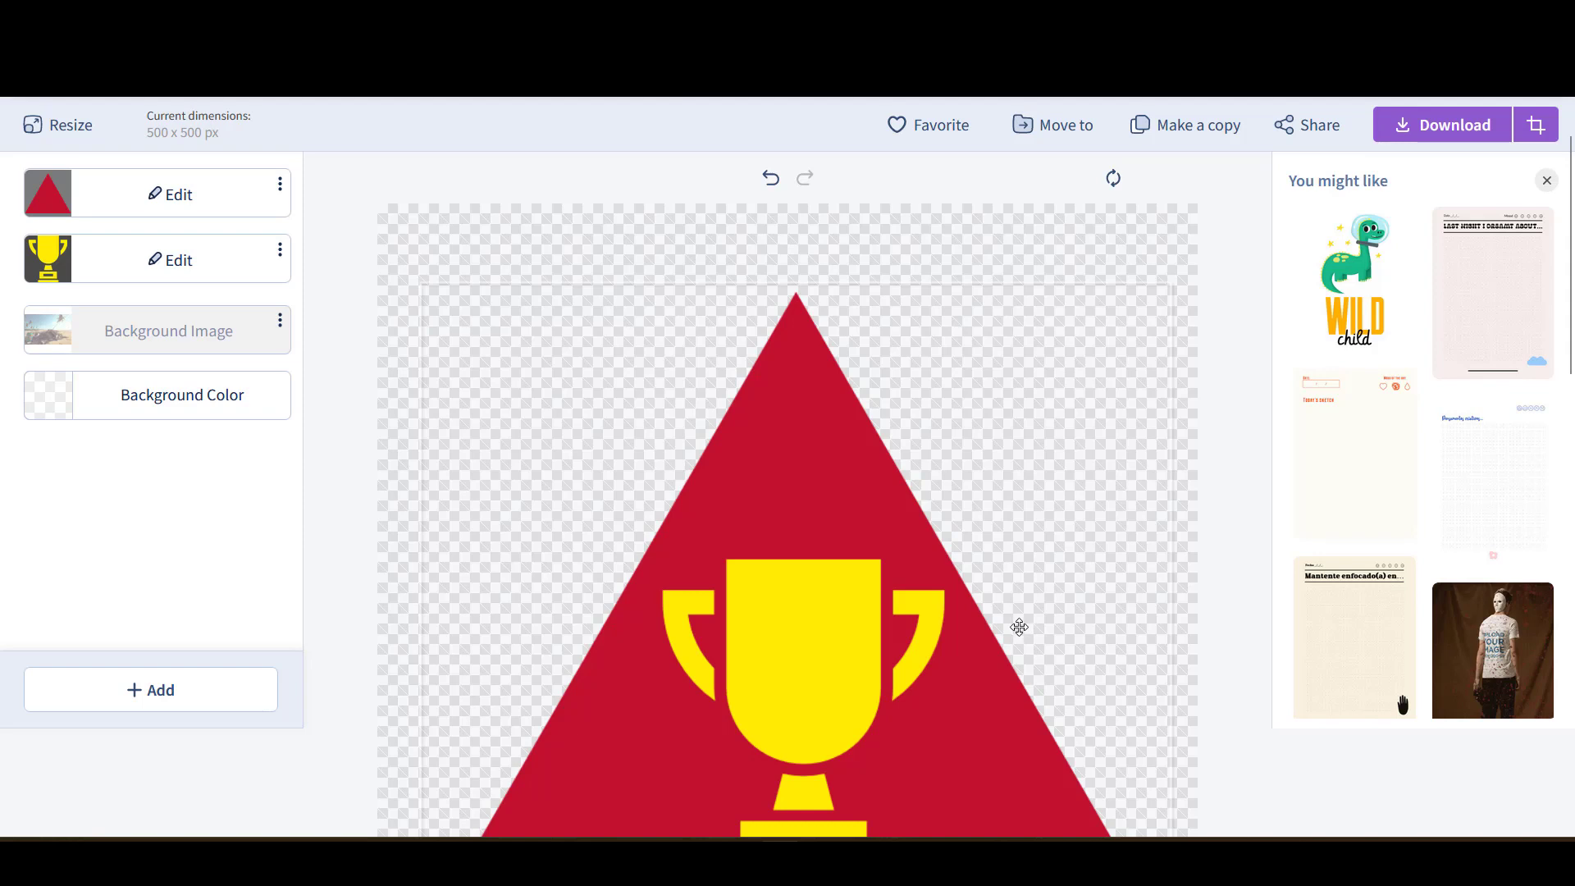
pyautogui.scroll(-2, 963, 599)
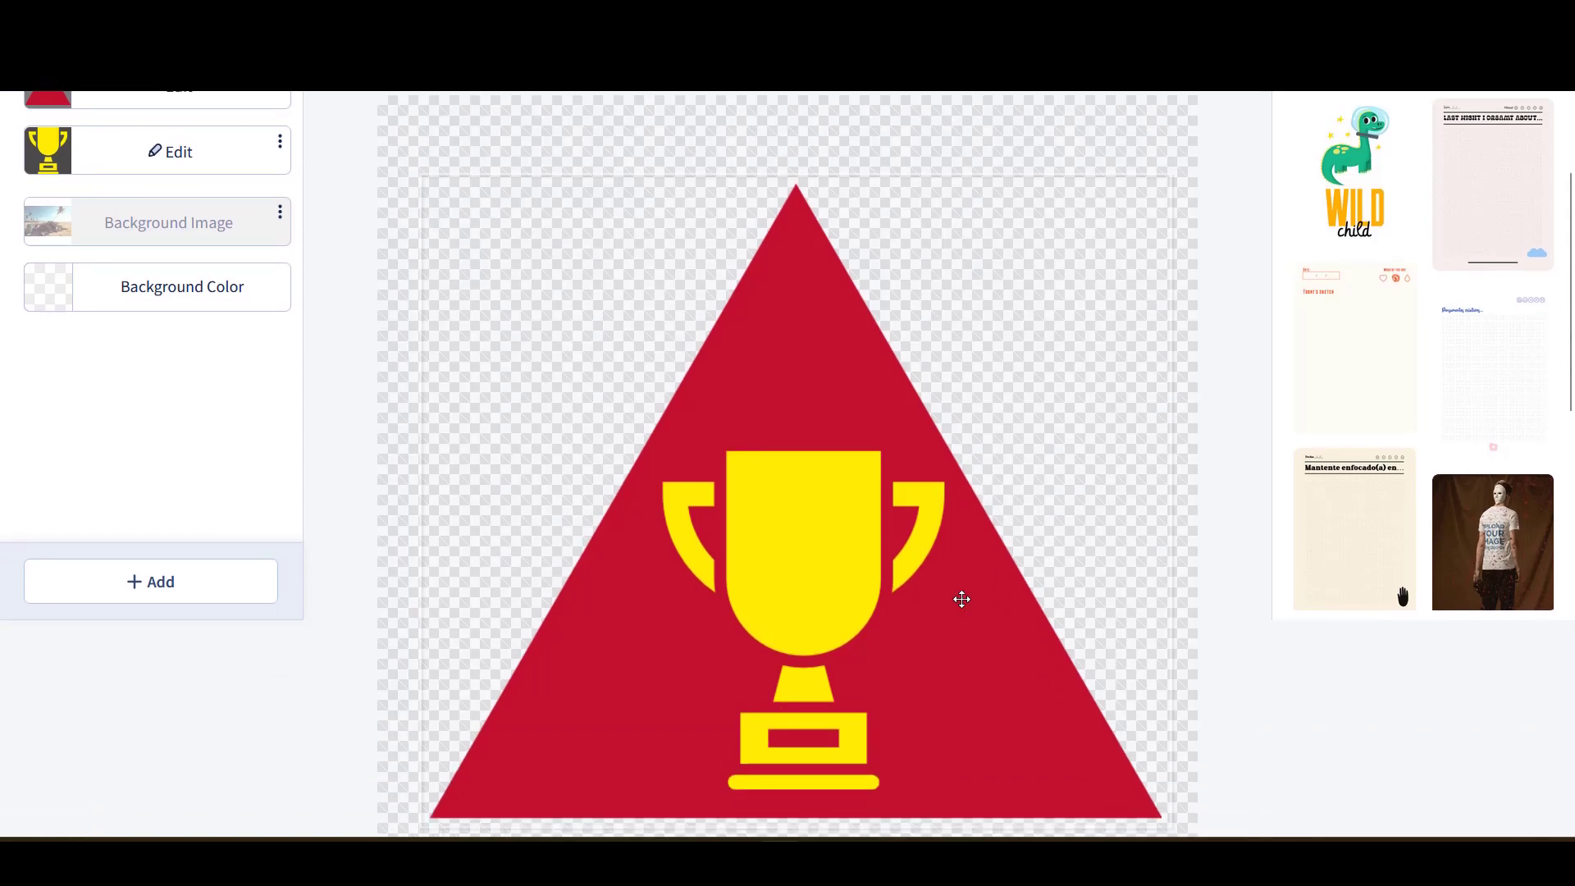
pyautogui.scroll(3, 960, 597)
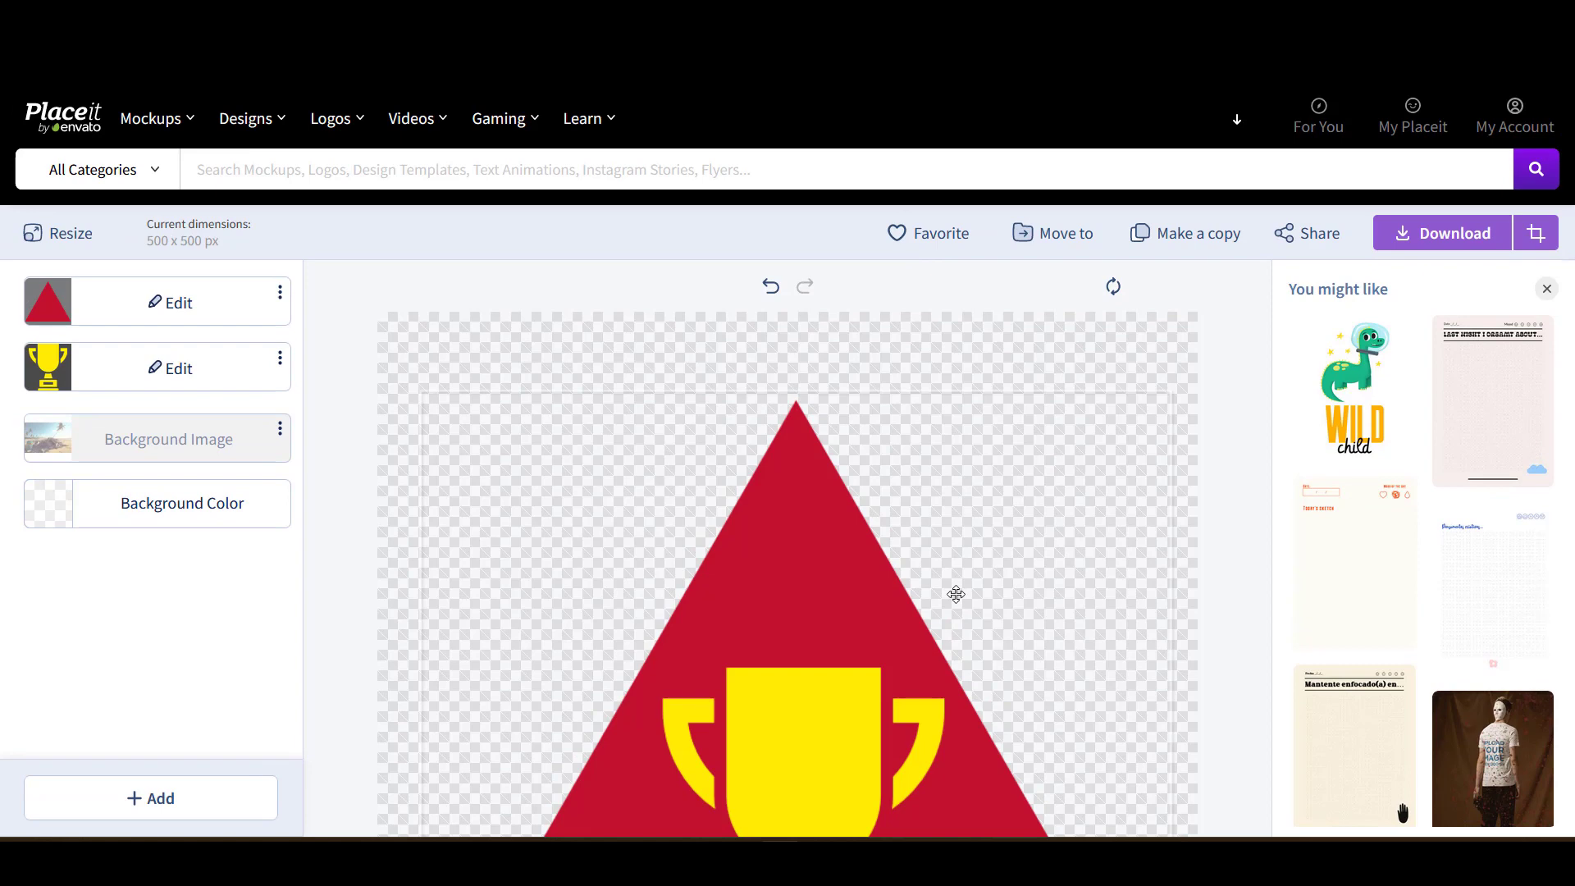
pyautogui.scroll(-2, 960, 594)
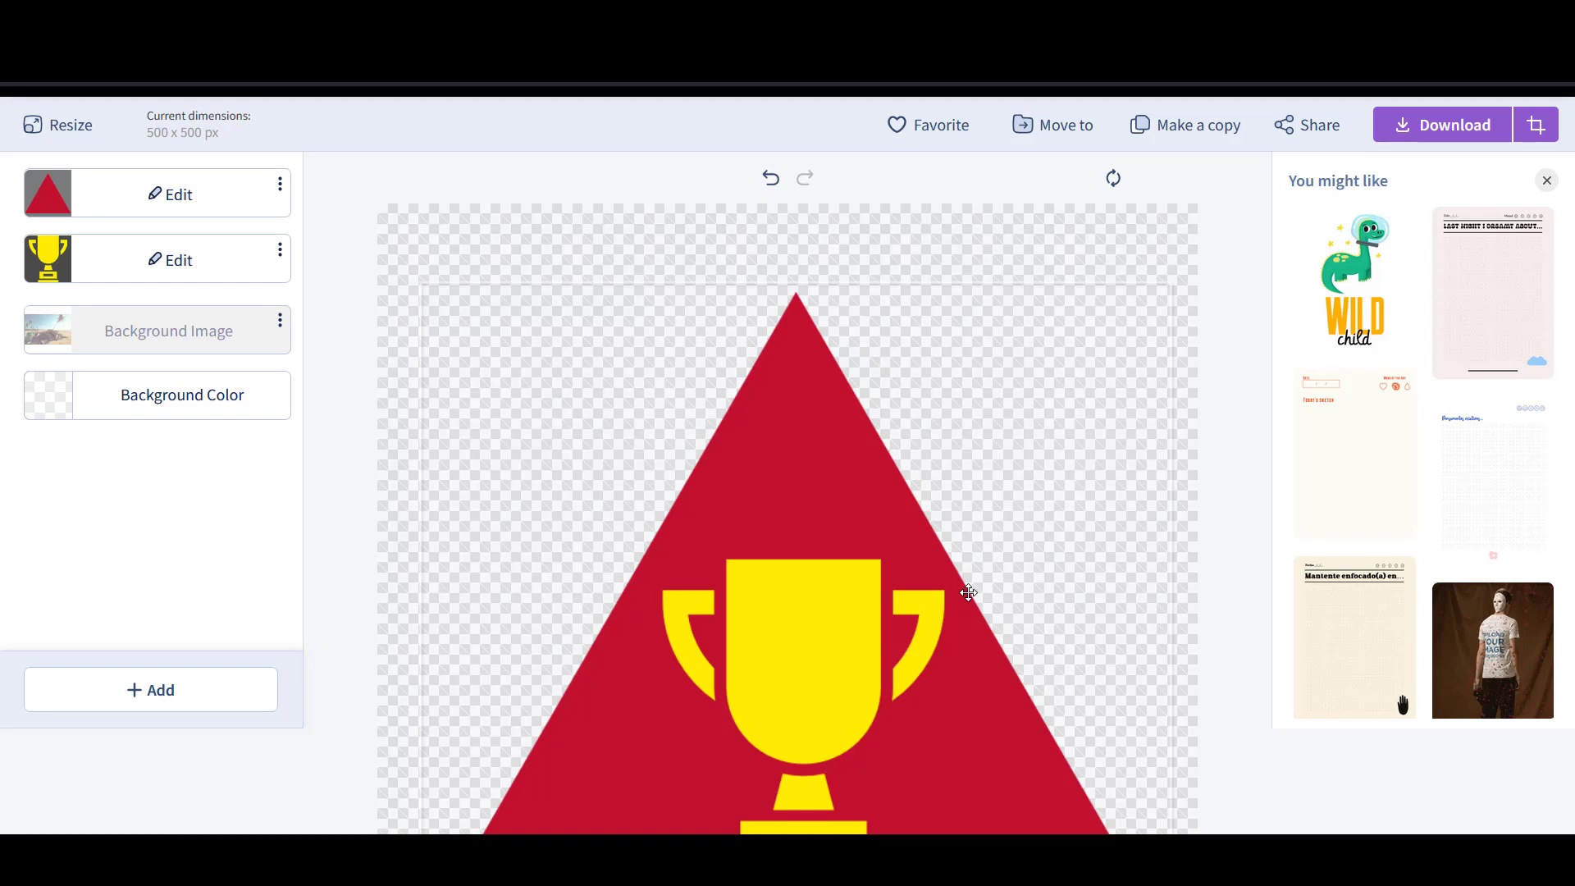
pyautogui.scroll(2, 968, 592)
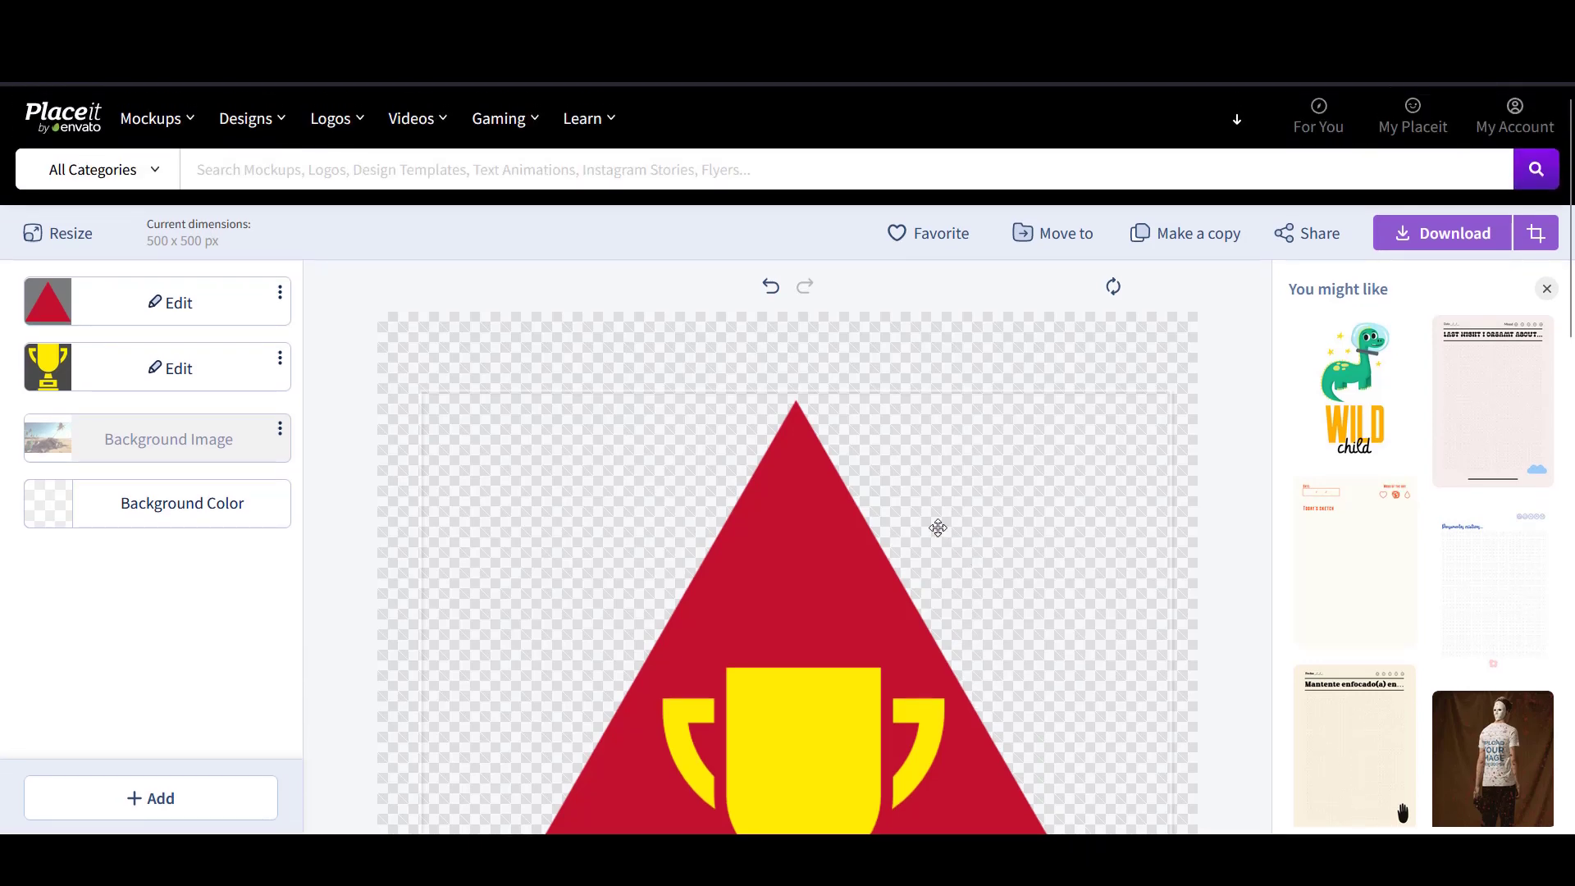
pyautogui.moveTo(255, 123)
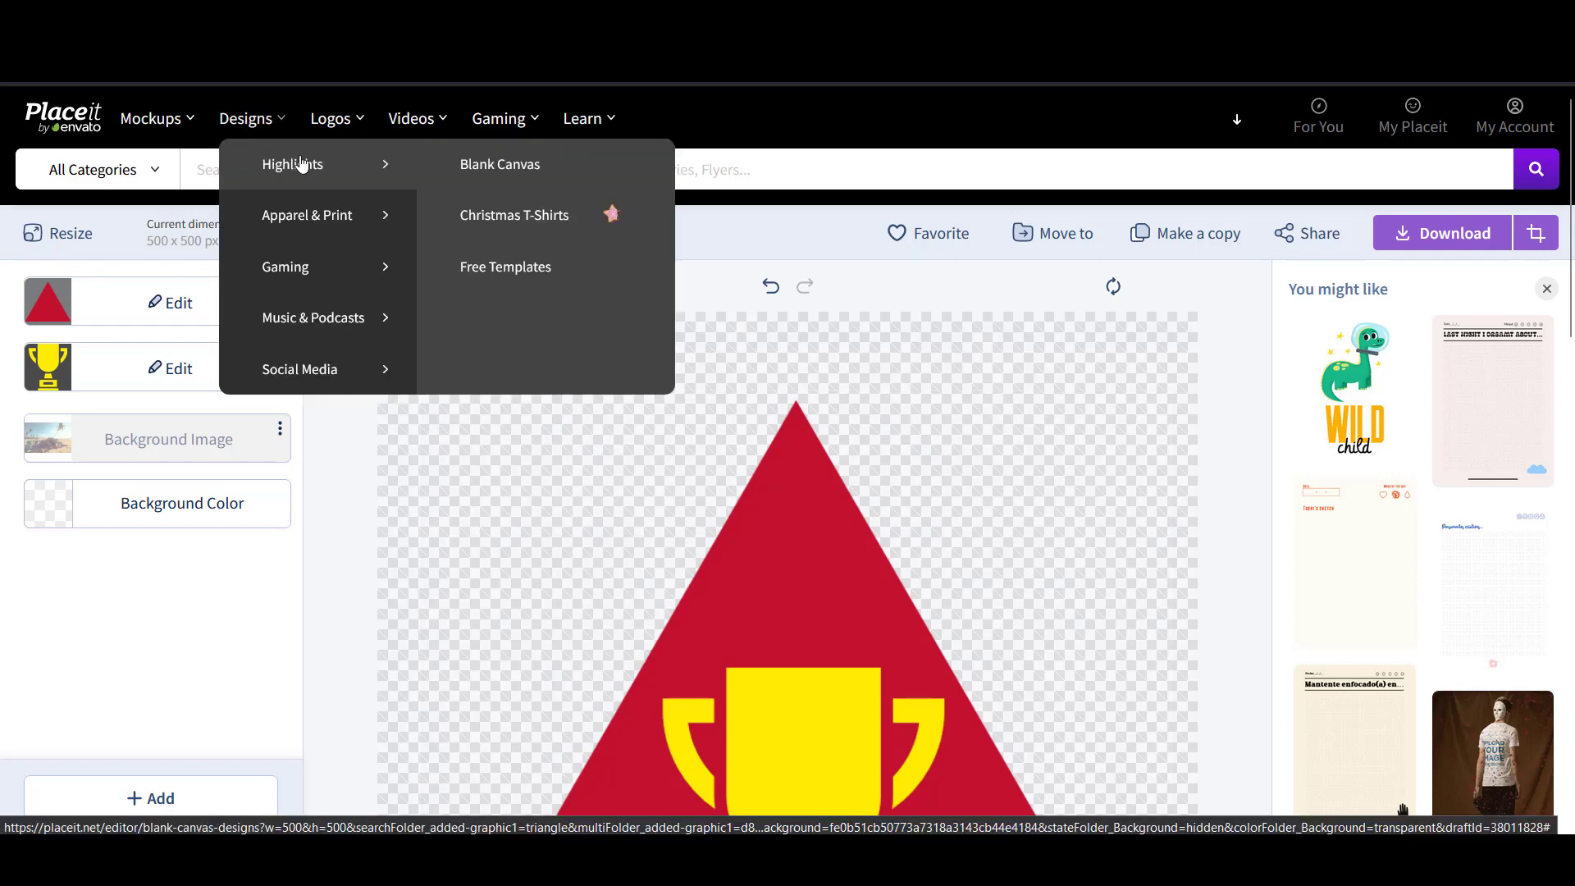
pyautogui.click(512, 166)
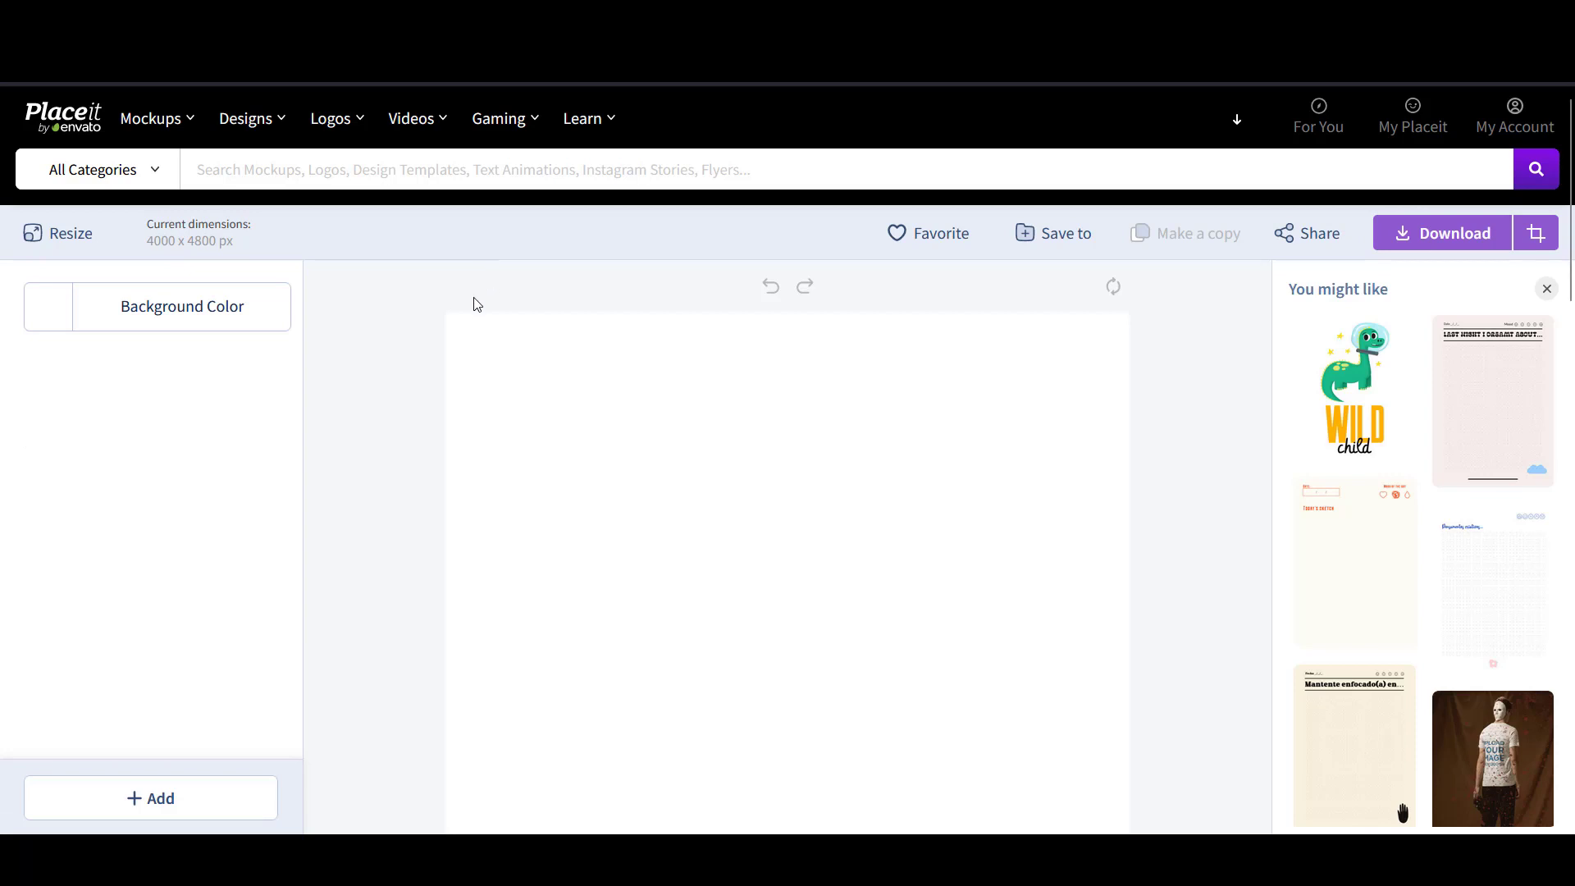
pyautogui.scroll(-2, 528, 365)
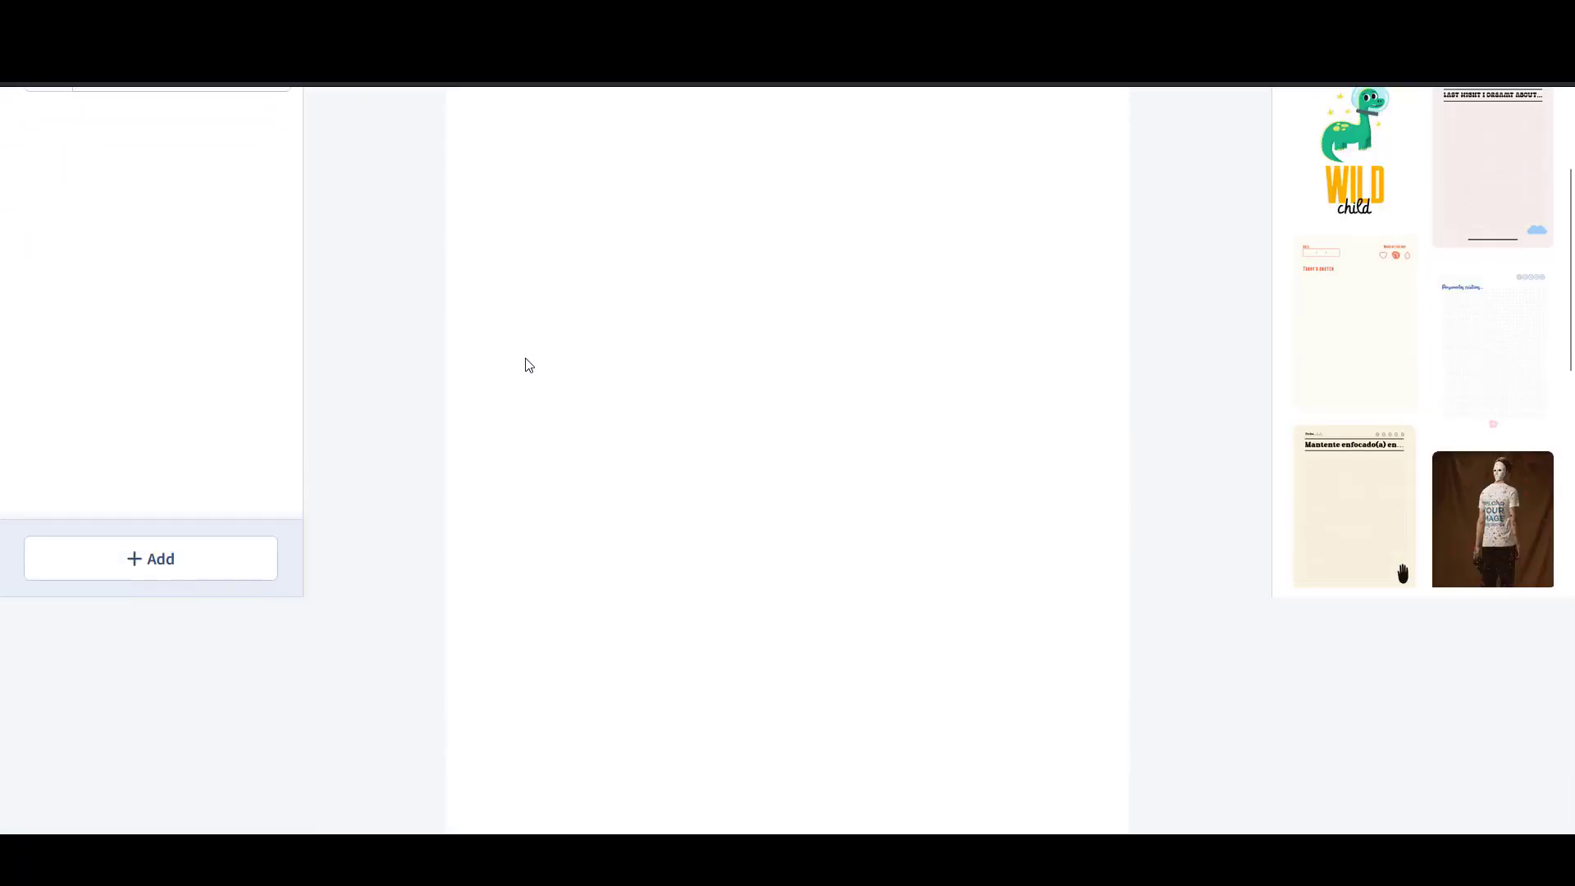
pyautogui.scroll(1, 531, 373)
pyautogui.scroll(-1, 541, 380)
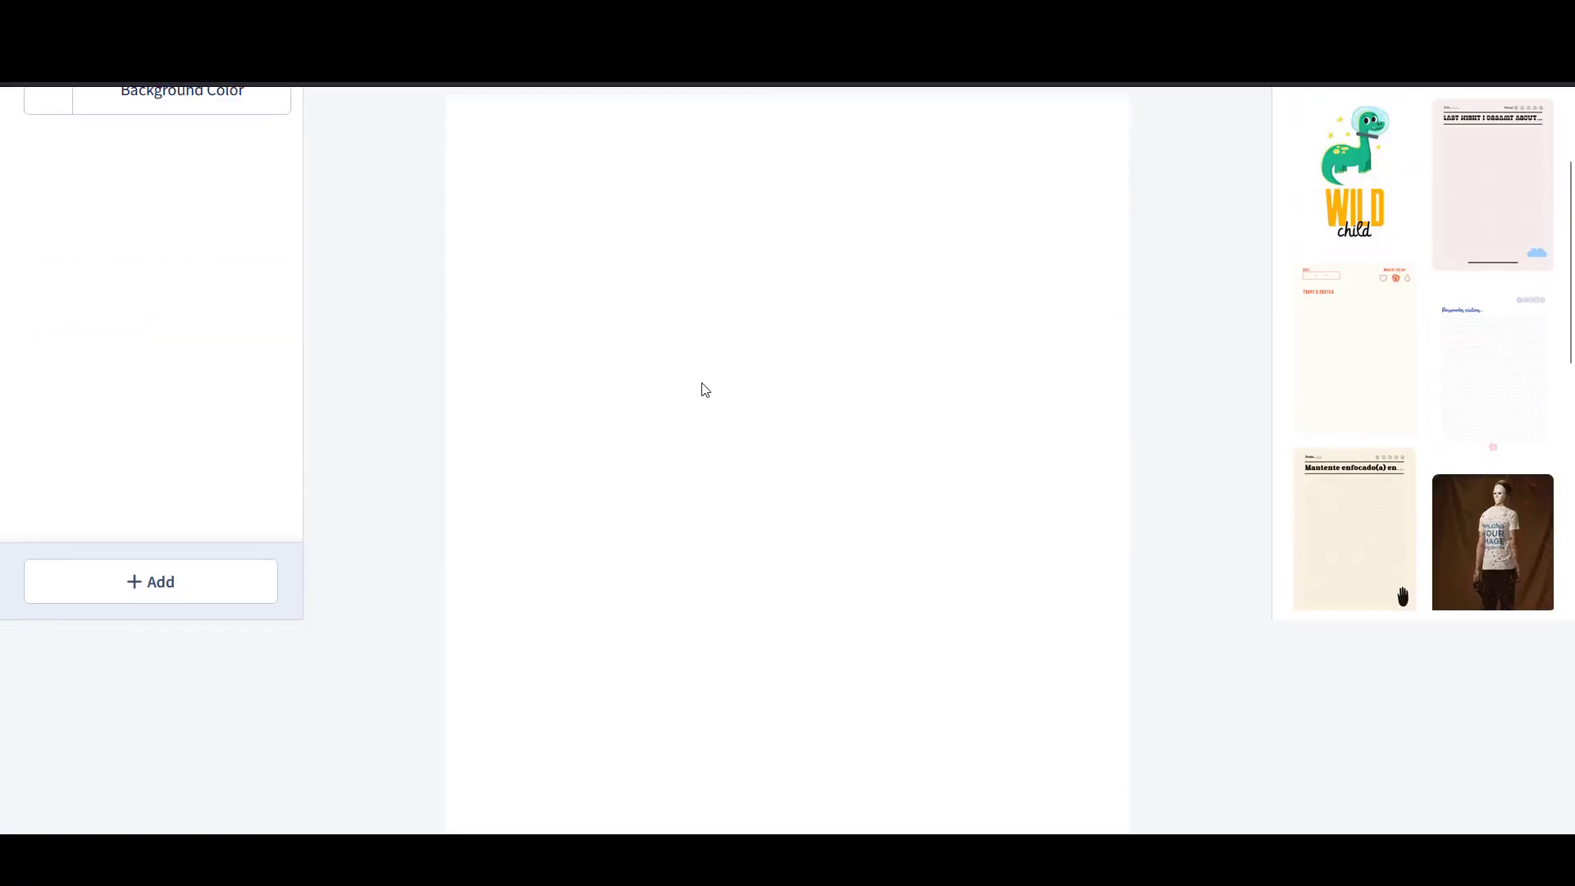
pyautogui.scroll(1, 722, 418)
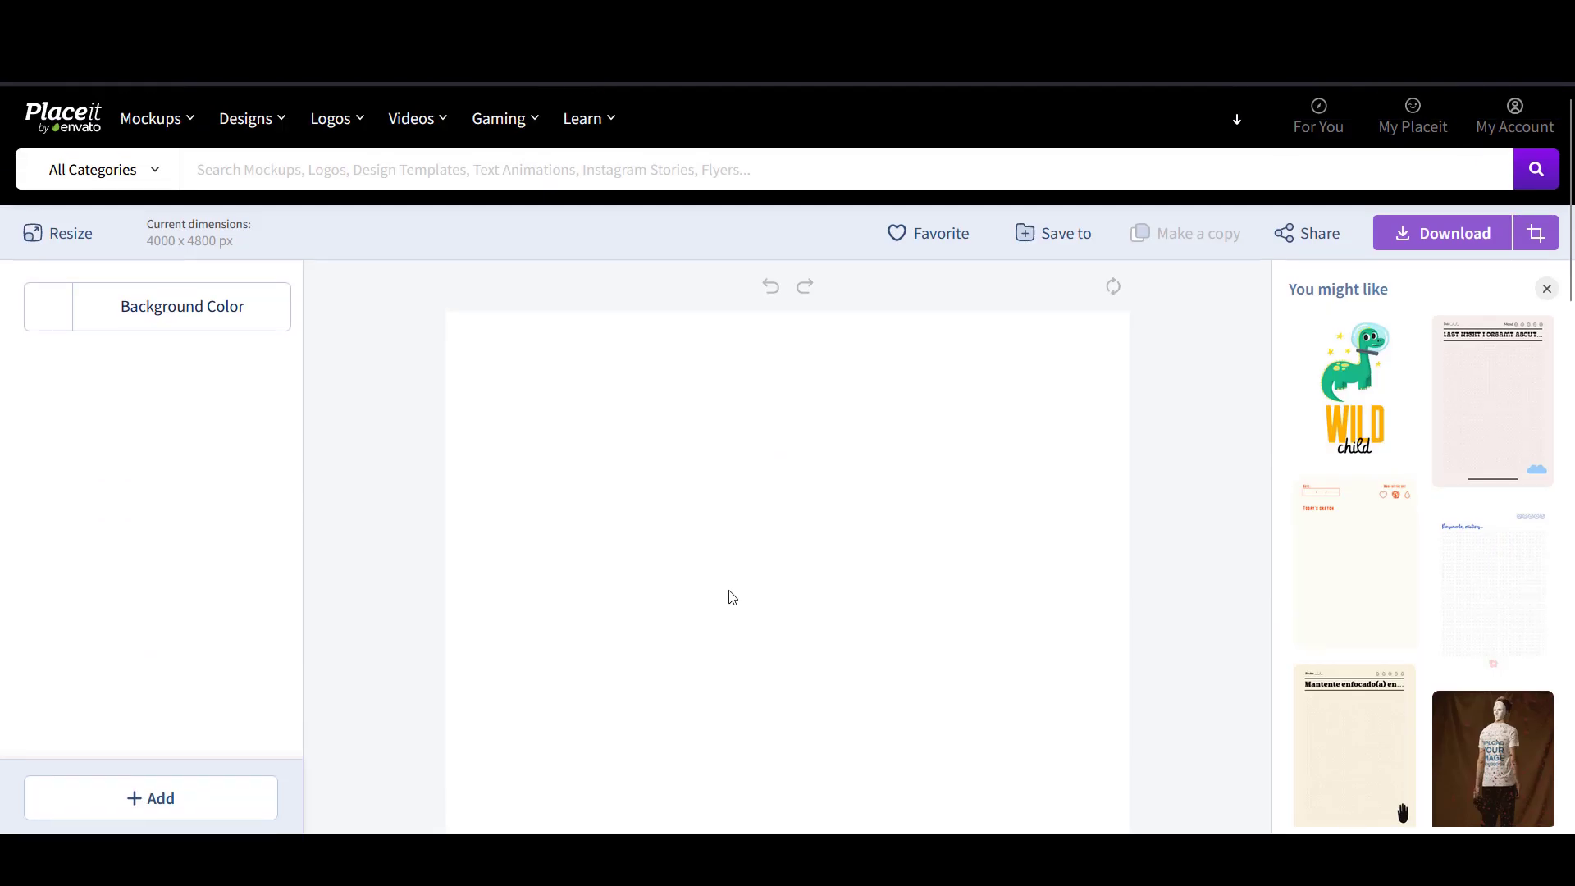
pyautogui.scroll(-2, 722, 623)
pyautogui.scroll(-1, 722, 629)
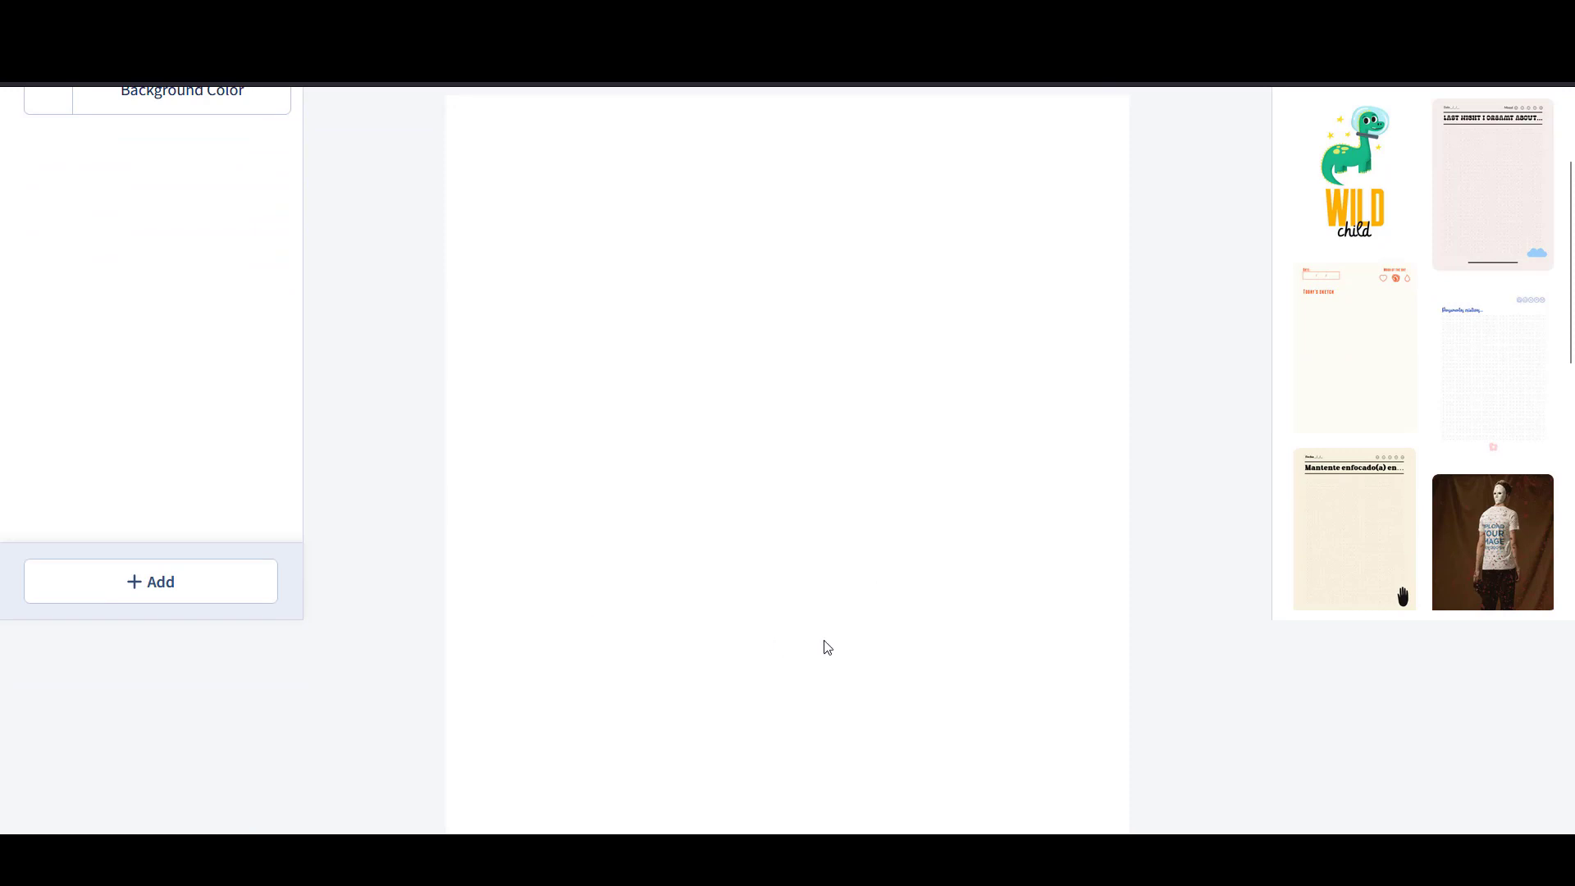
pyautogui.scroll(3, 824, 628)
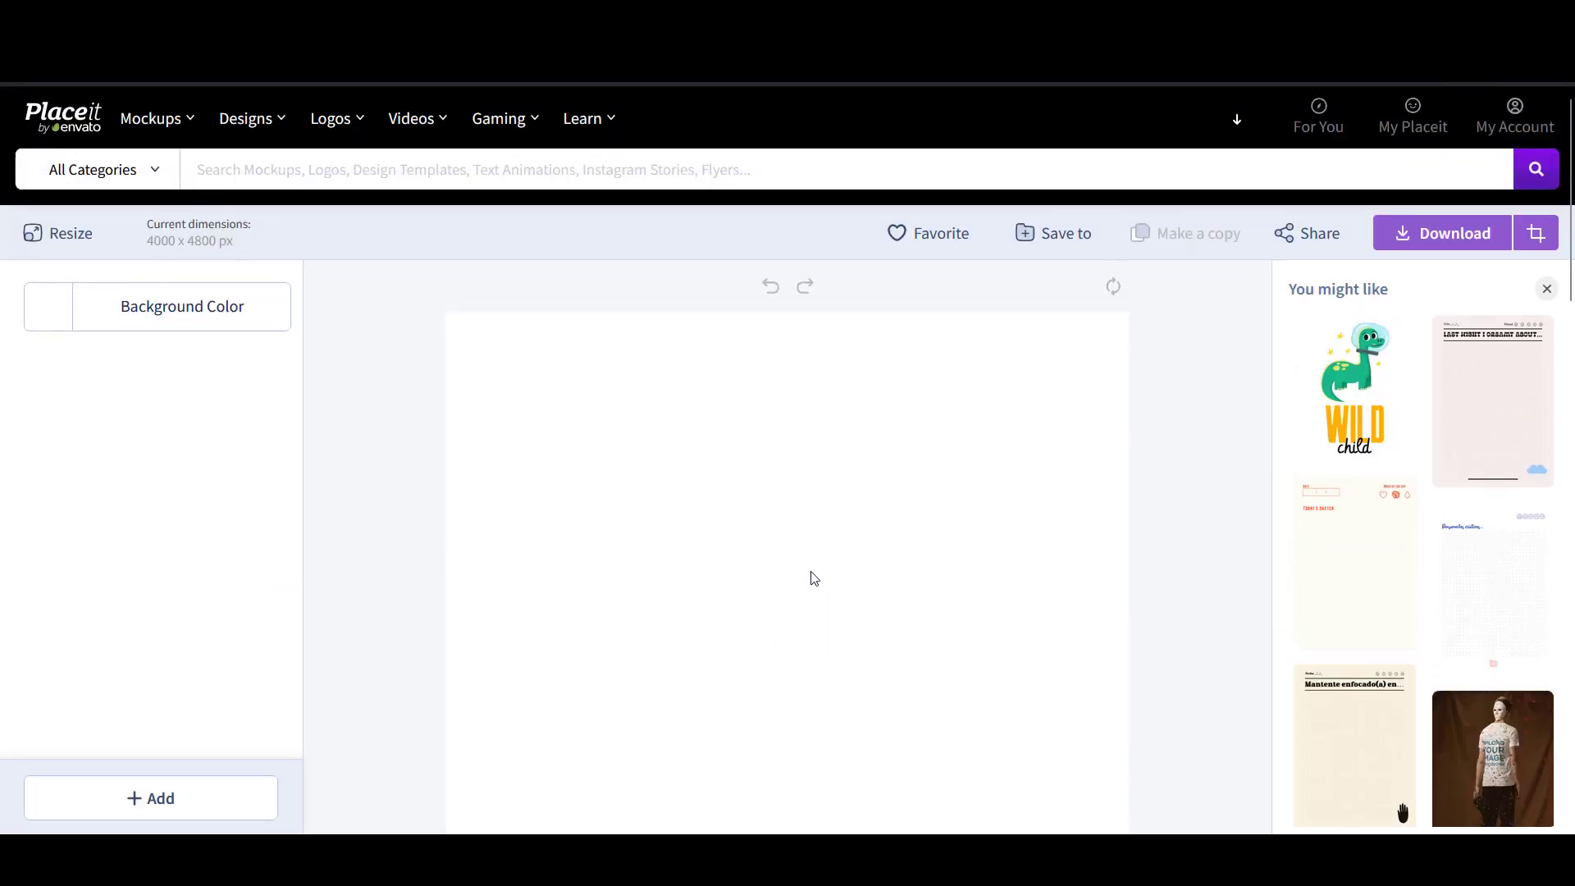
# - Add the downloaded red-triangle trophy image to the canvas from the Downloads tab
pyautogui.click(145, 800)
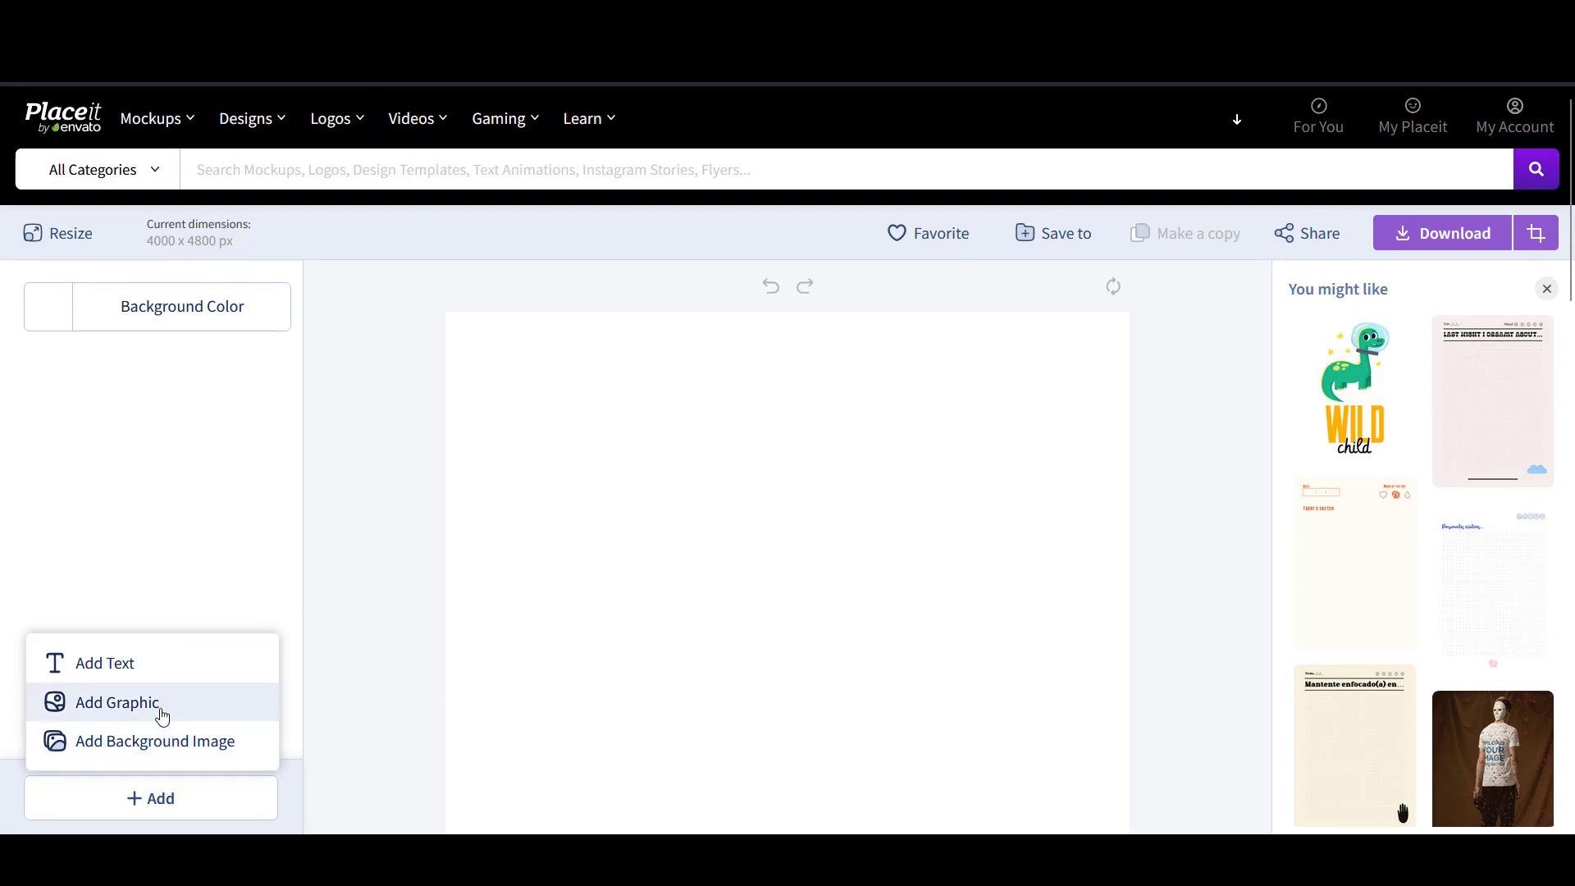
pyautogui.click(117, 703)
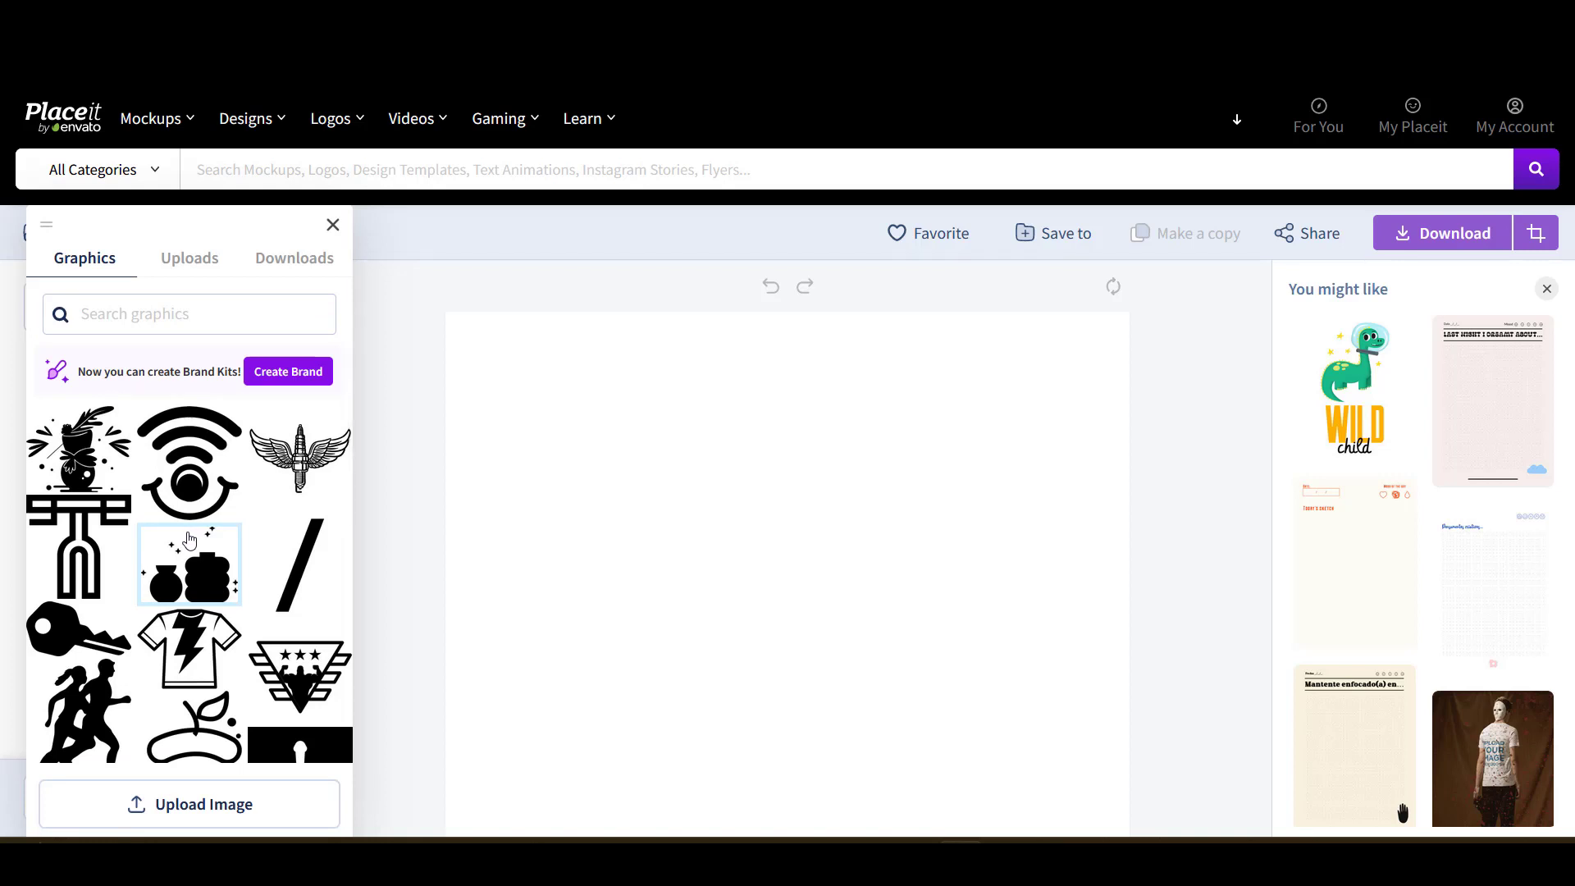
pyautogui.click(294, 259)
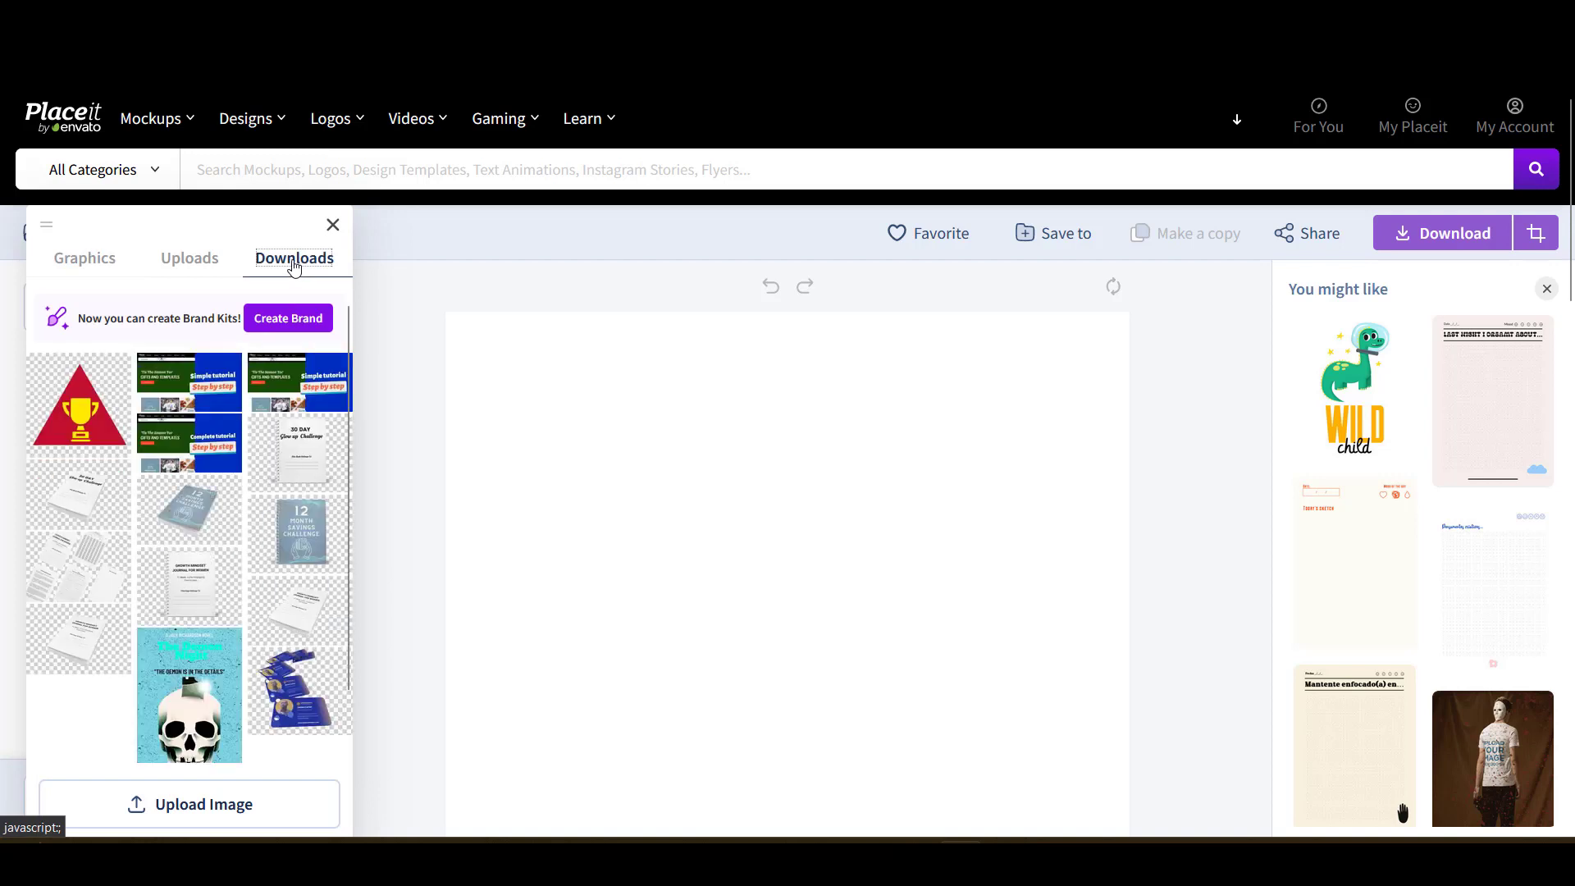
pyautogui.click(193, 259)
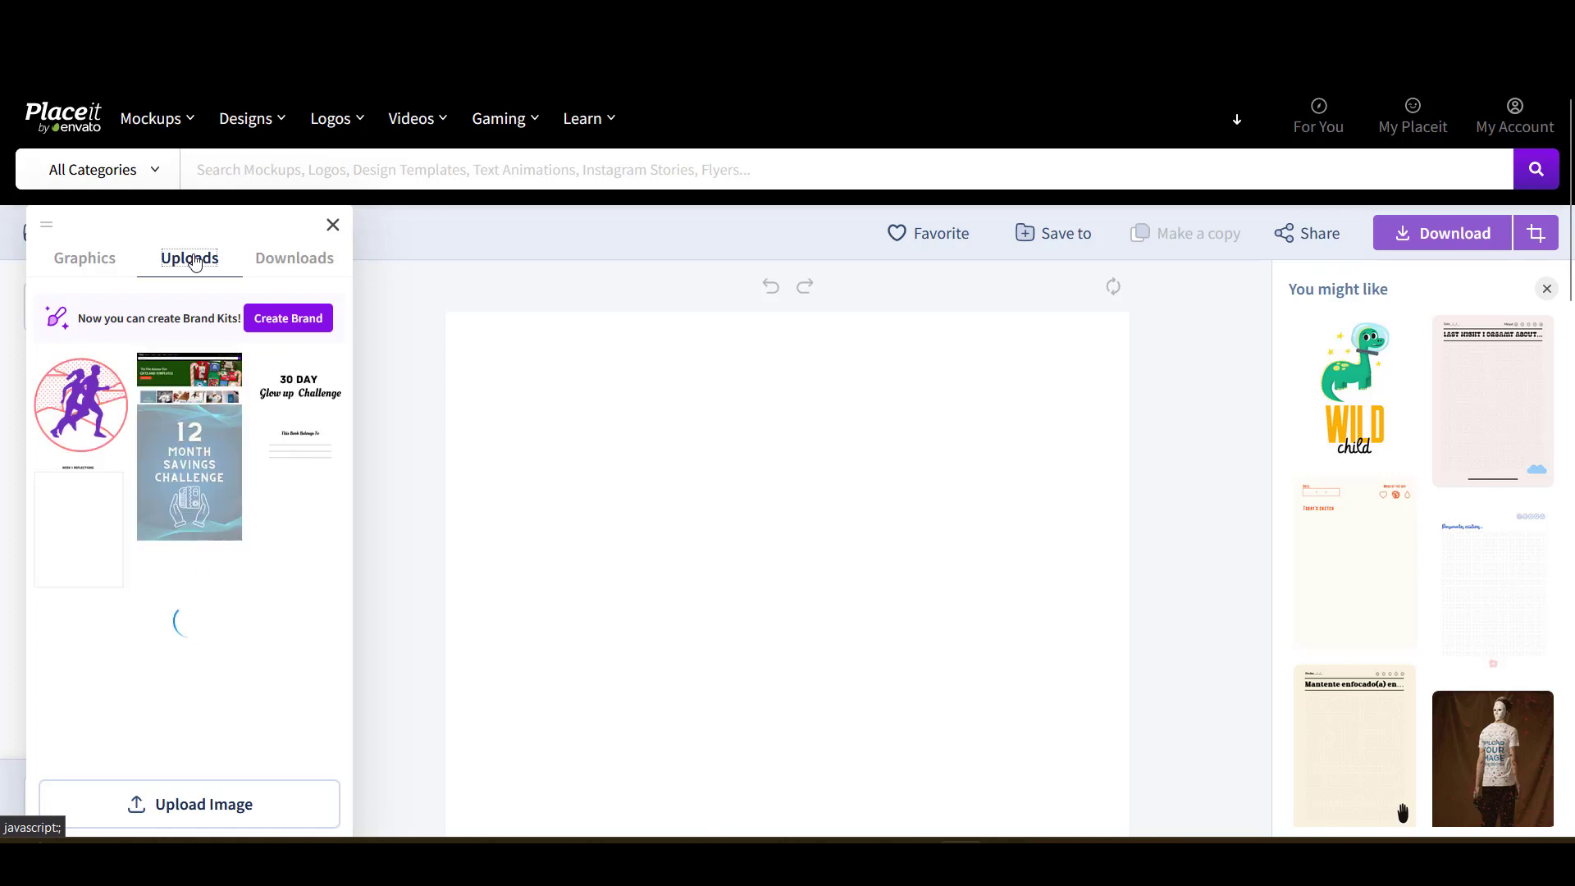
pyautogui.scroll(-2, 109, 448)
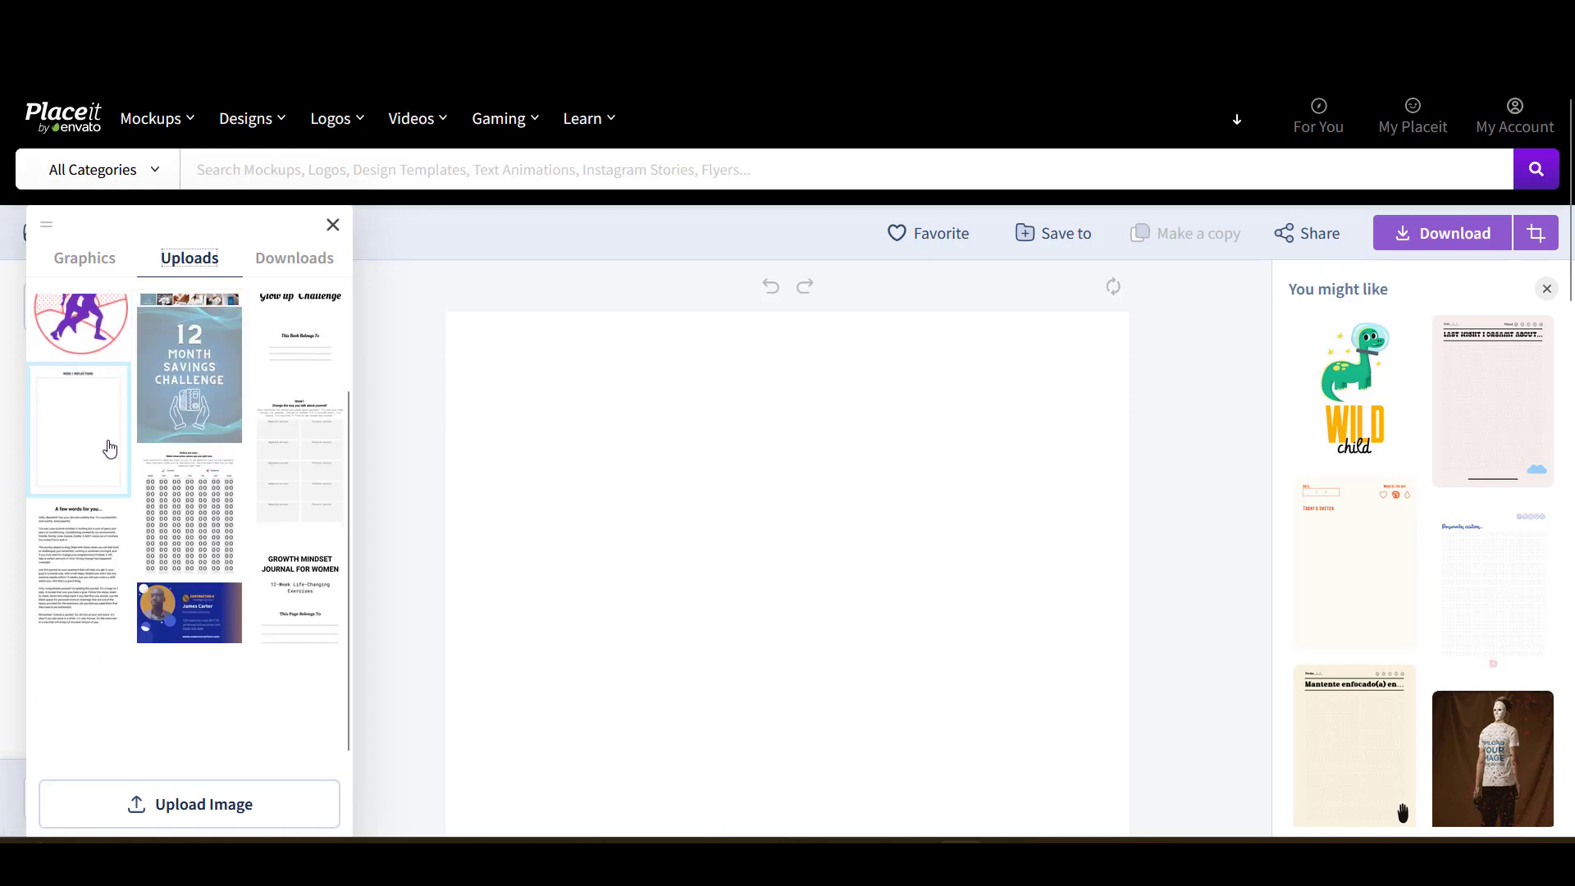
pyautogui.scroll(2, 109, 447)
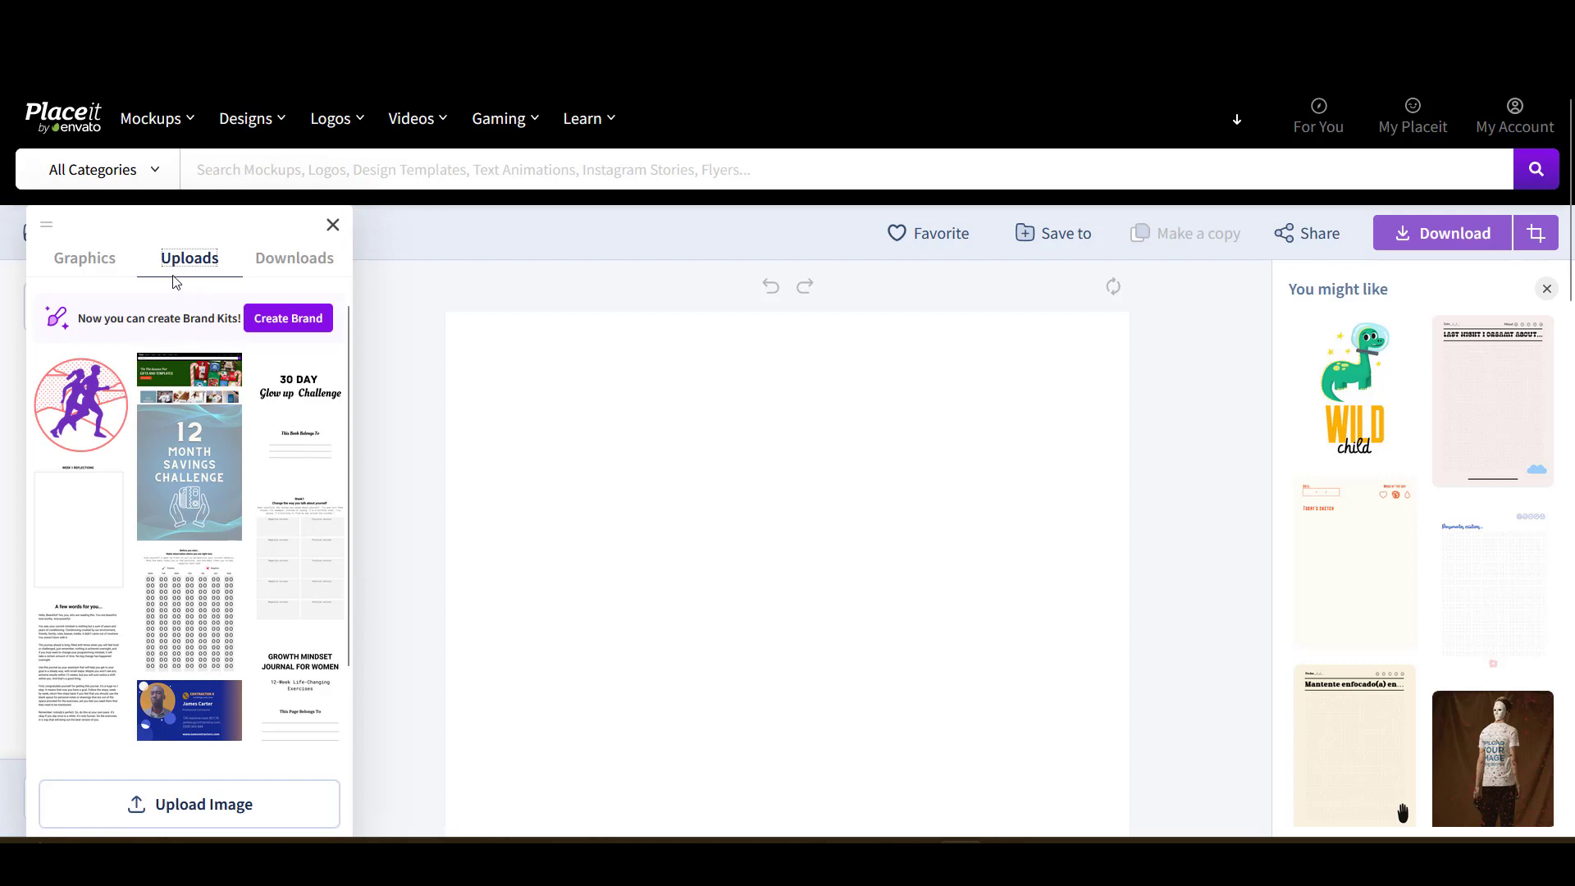
pyautogui.click(268, 263)
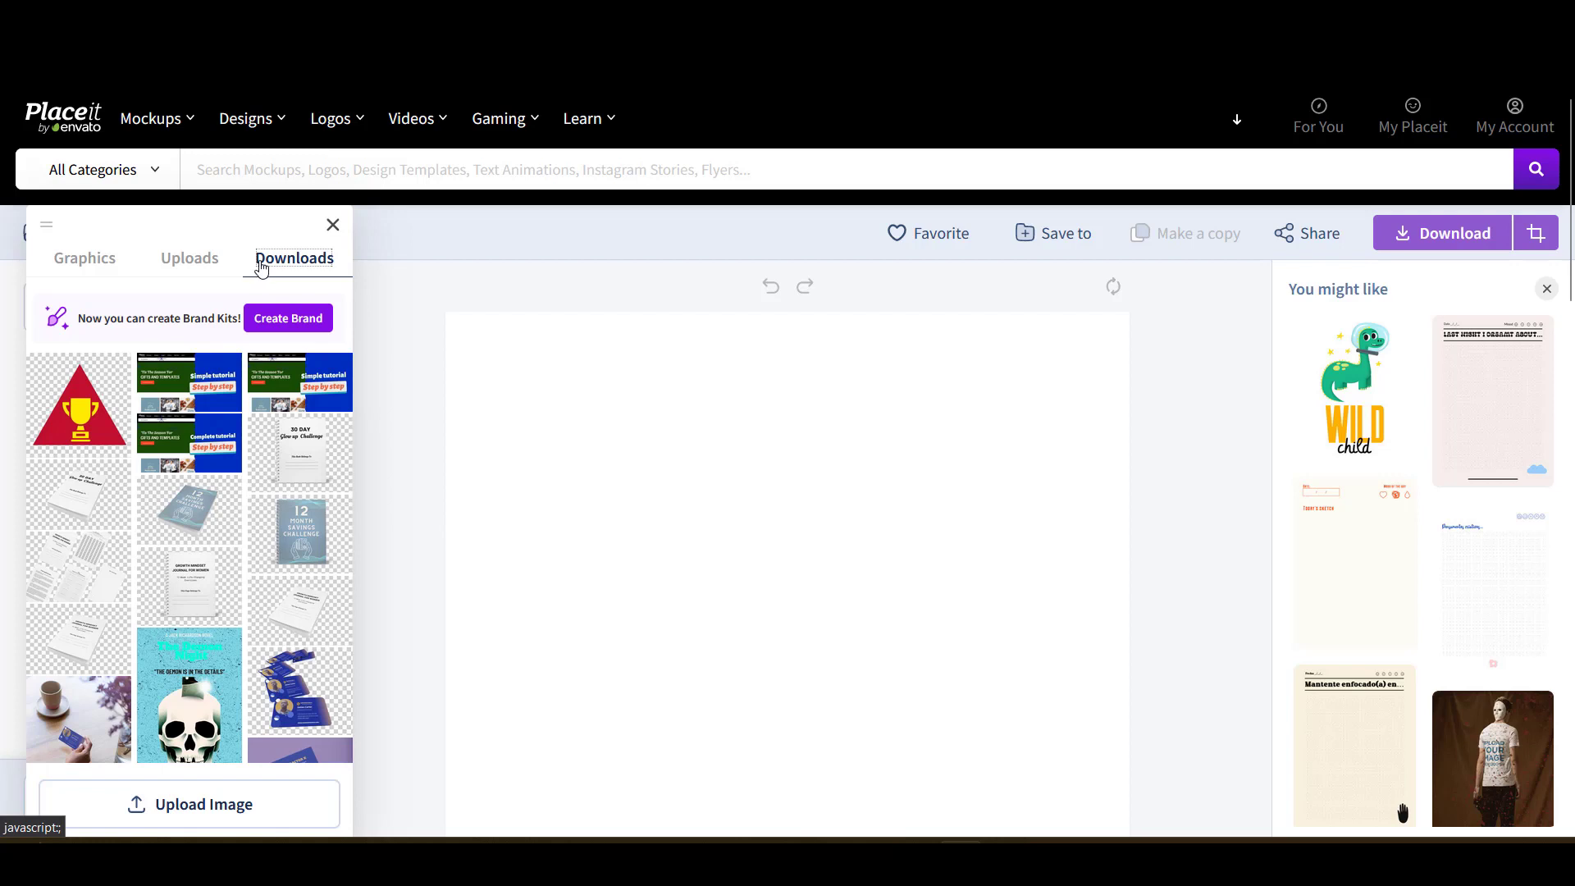
pyautogui.click(82, 415)
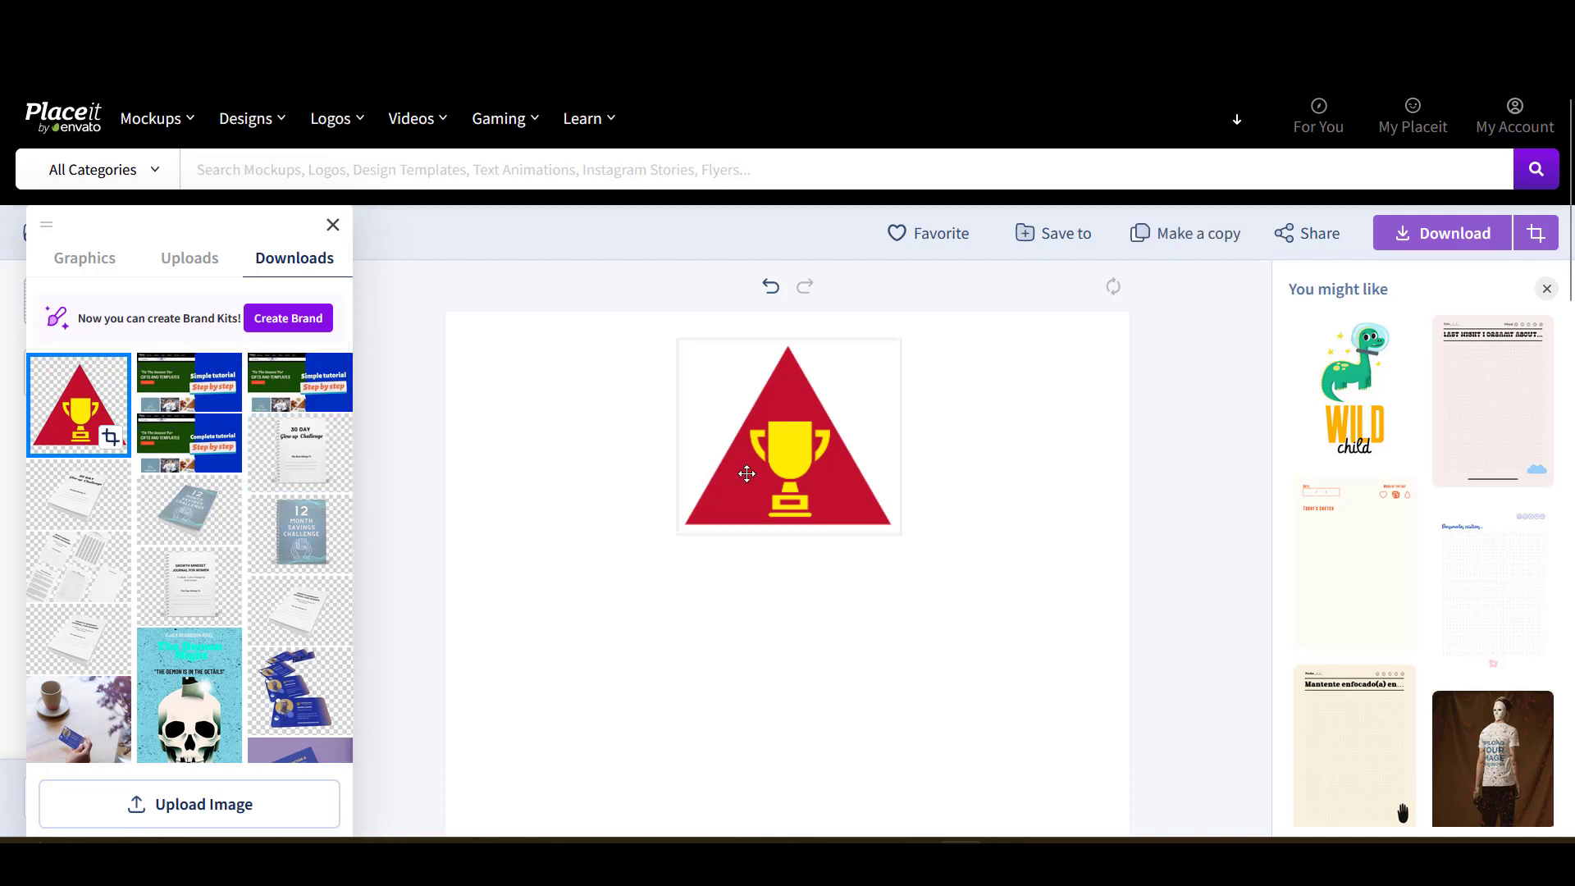
# - Move the trophy graphic down and enlarge it near the top centre of the canvas
pyautogui.moveTo(745, 475); pyautogui.dragTo(730, 642)
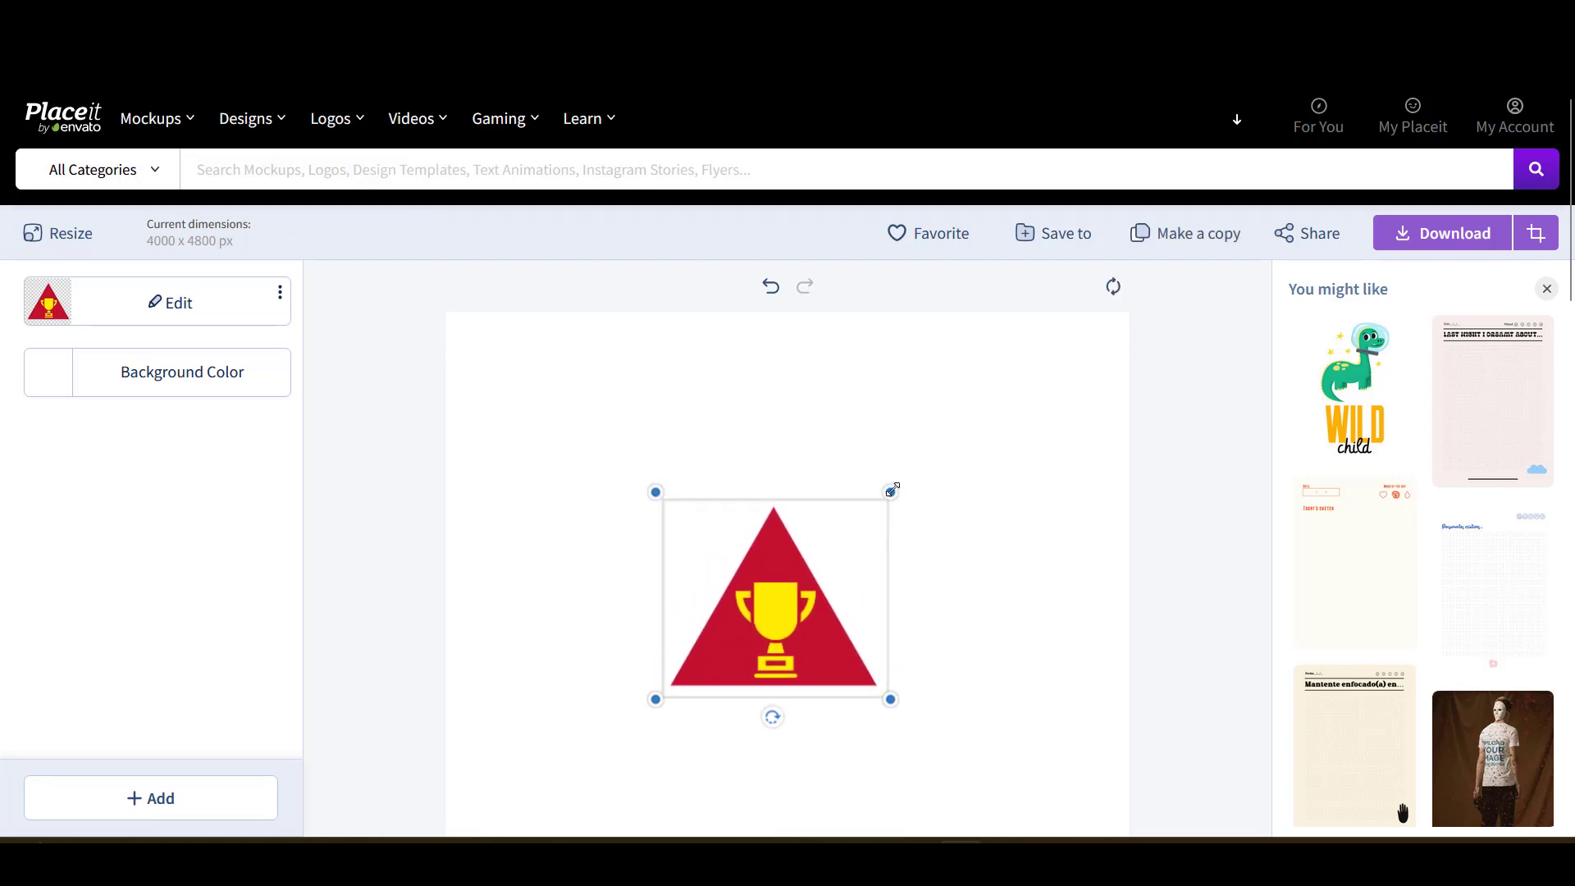
pyautogui.moveTo(899, 482); pyautogui.dragTo(953, 445)
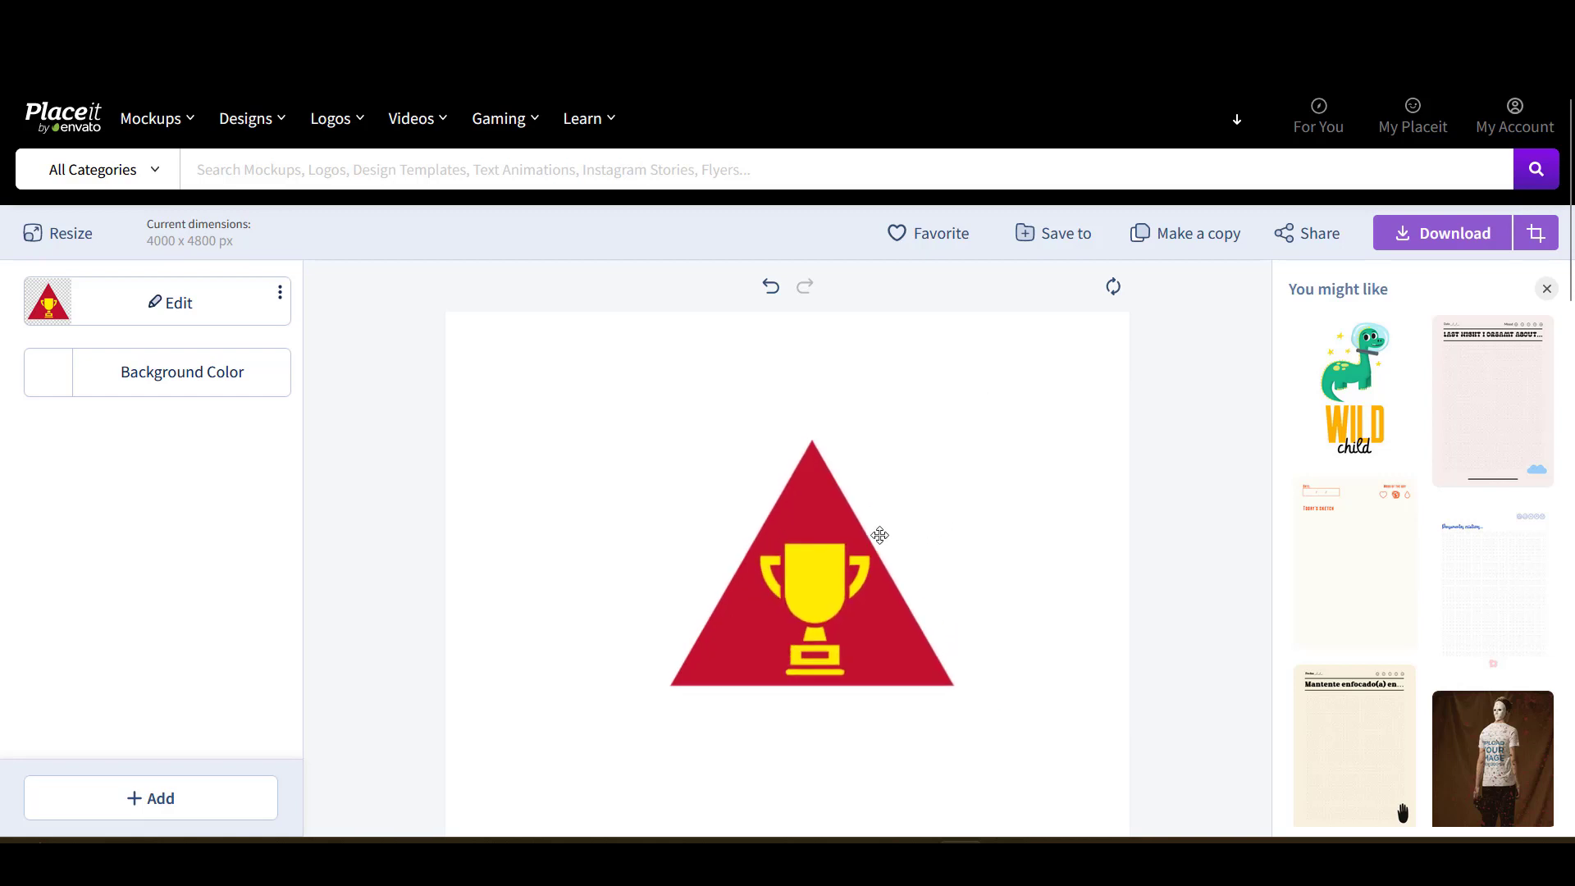
pyautogui.moveTo(817, 583); pyautogui.dragTo(808, 580)
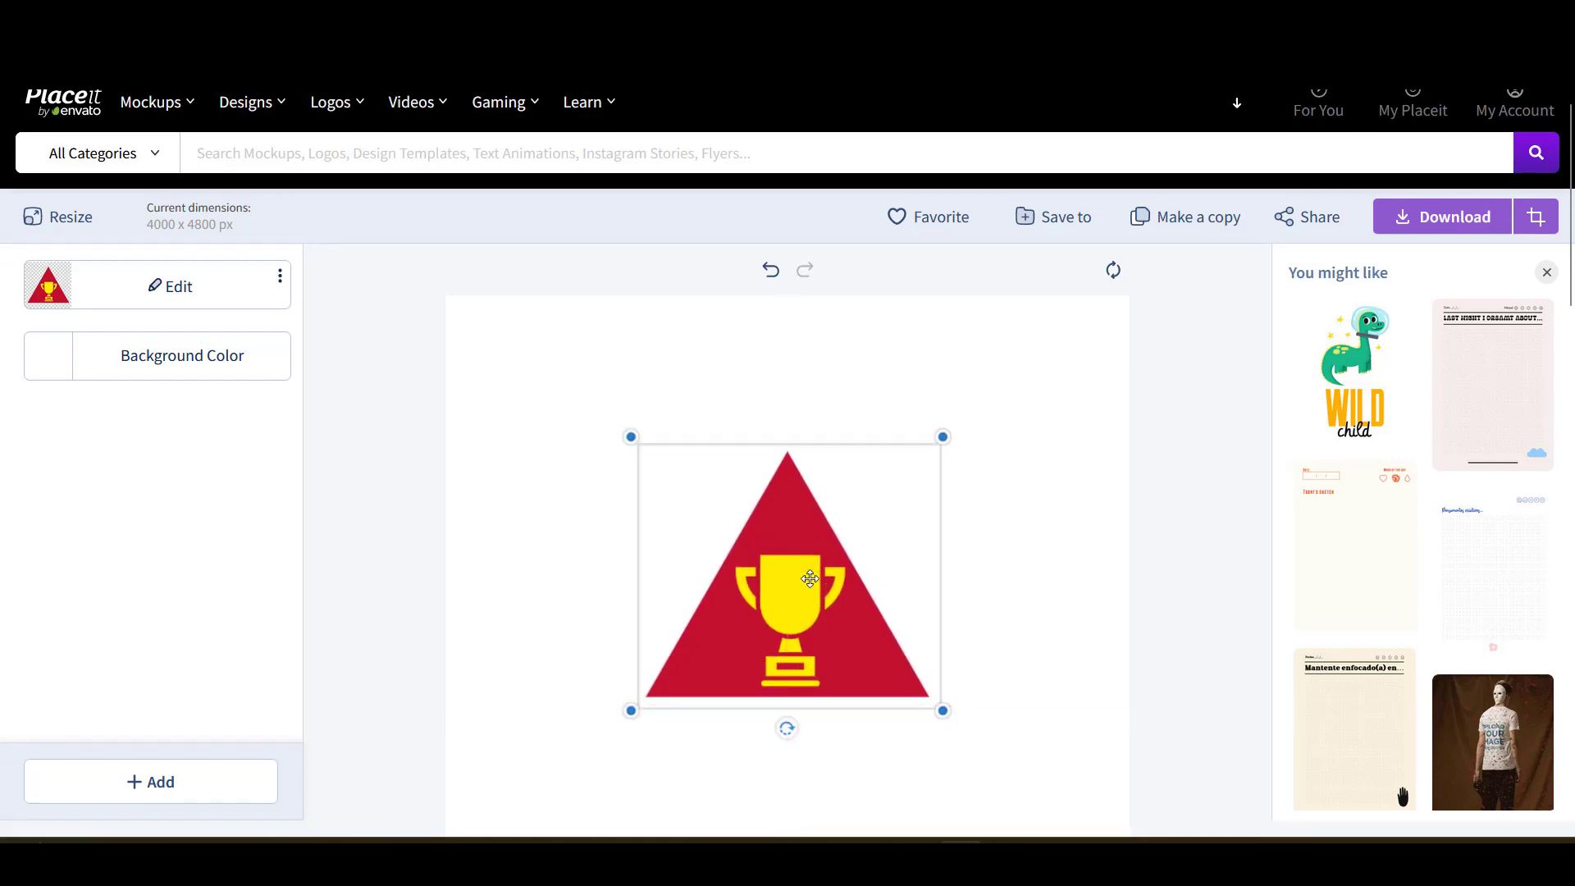
pyautogui.scroll(-5, 814, 583)
pyautogui.scroll(3, 812, 583)
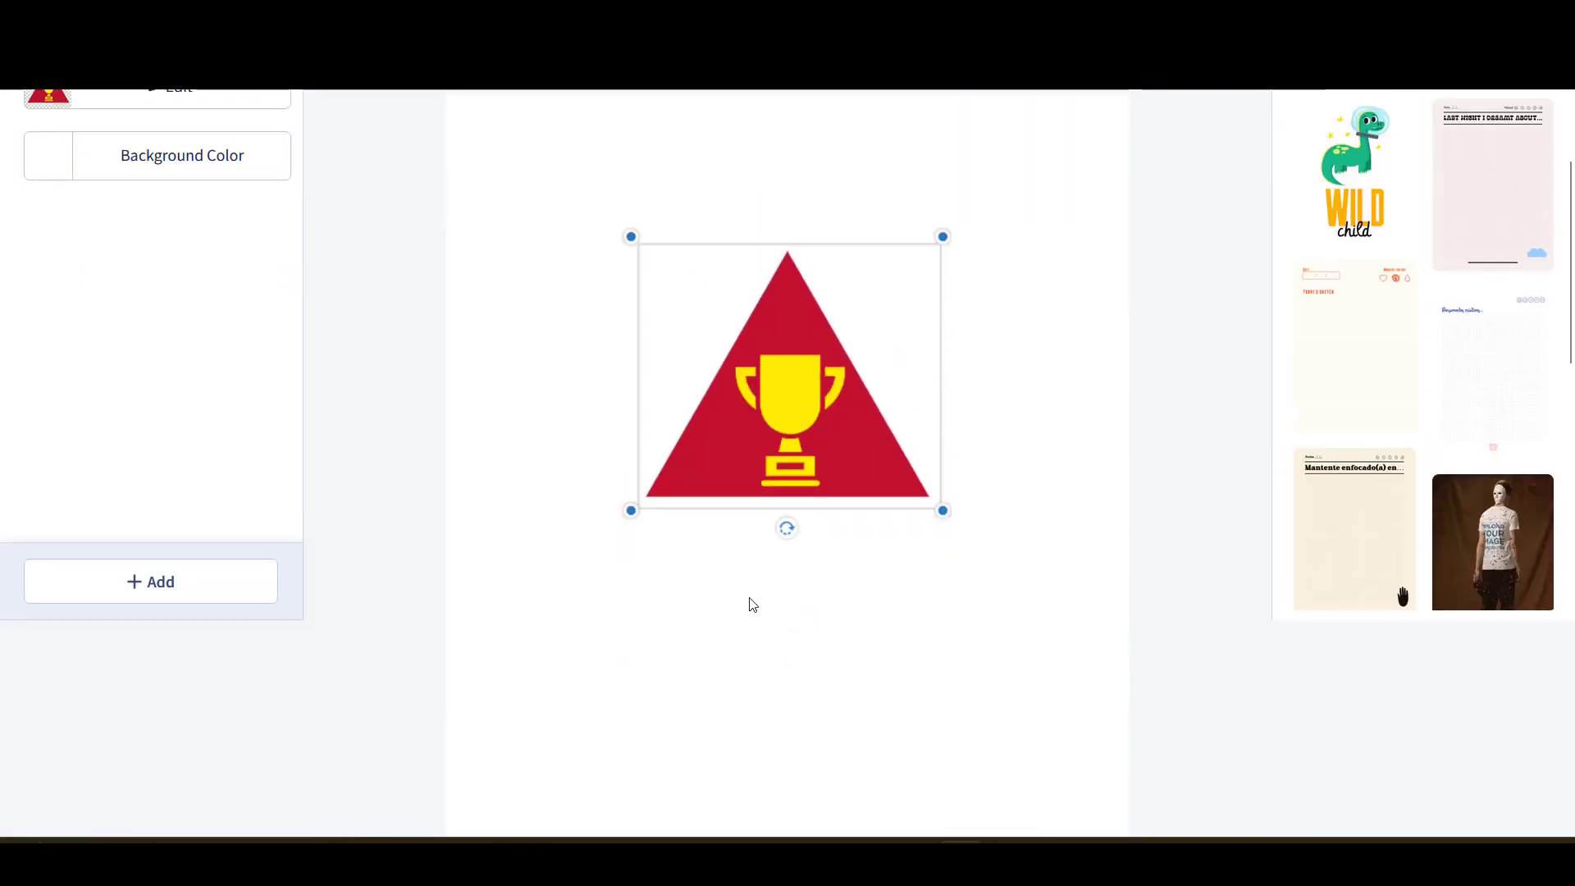
pyautogui.click(457, 599)
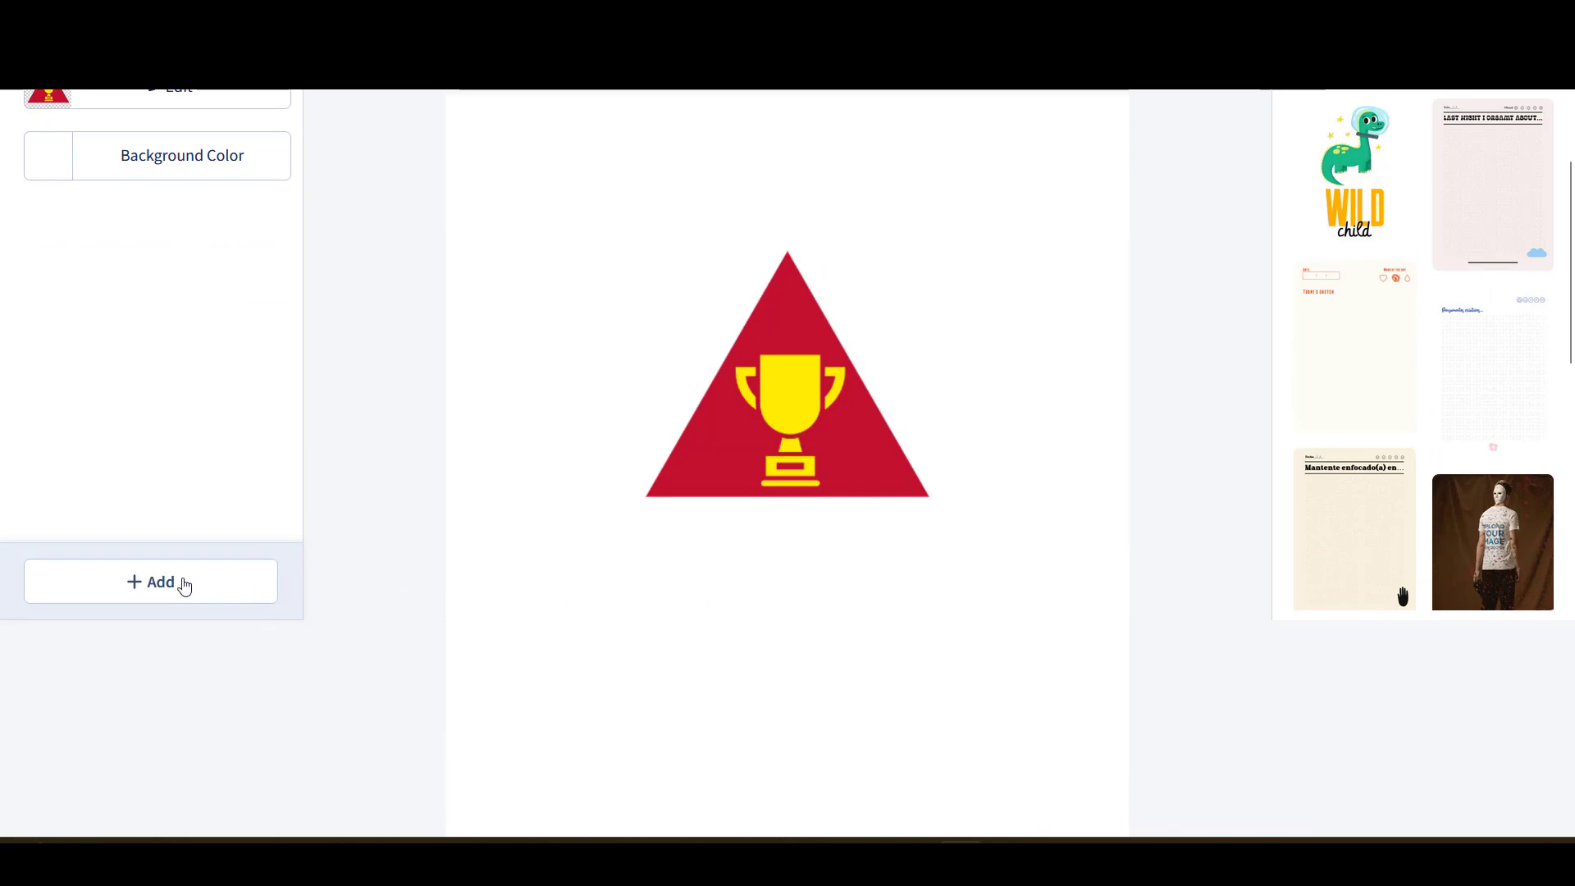
# - Add a text layer below the trophy triangle and change 'Change Me' to 'Winners inc'
pyautogui.click(182, 584)
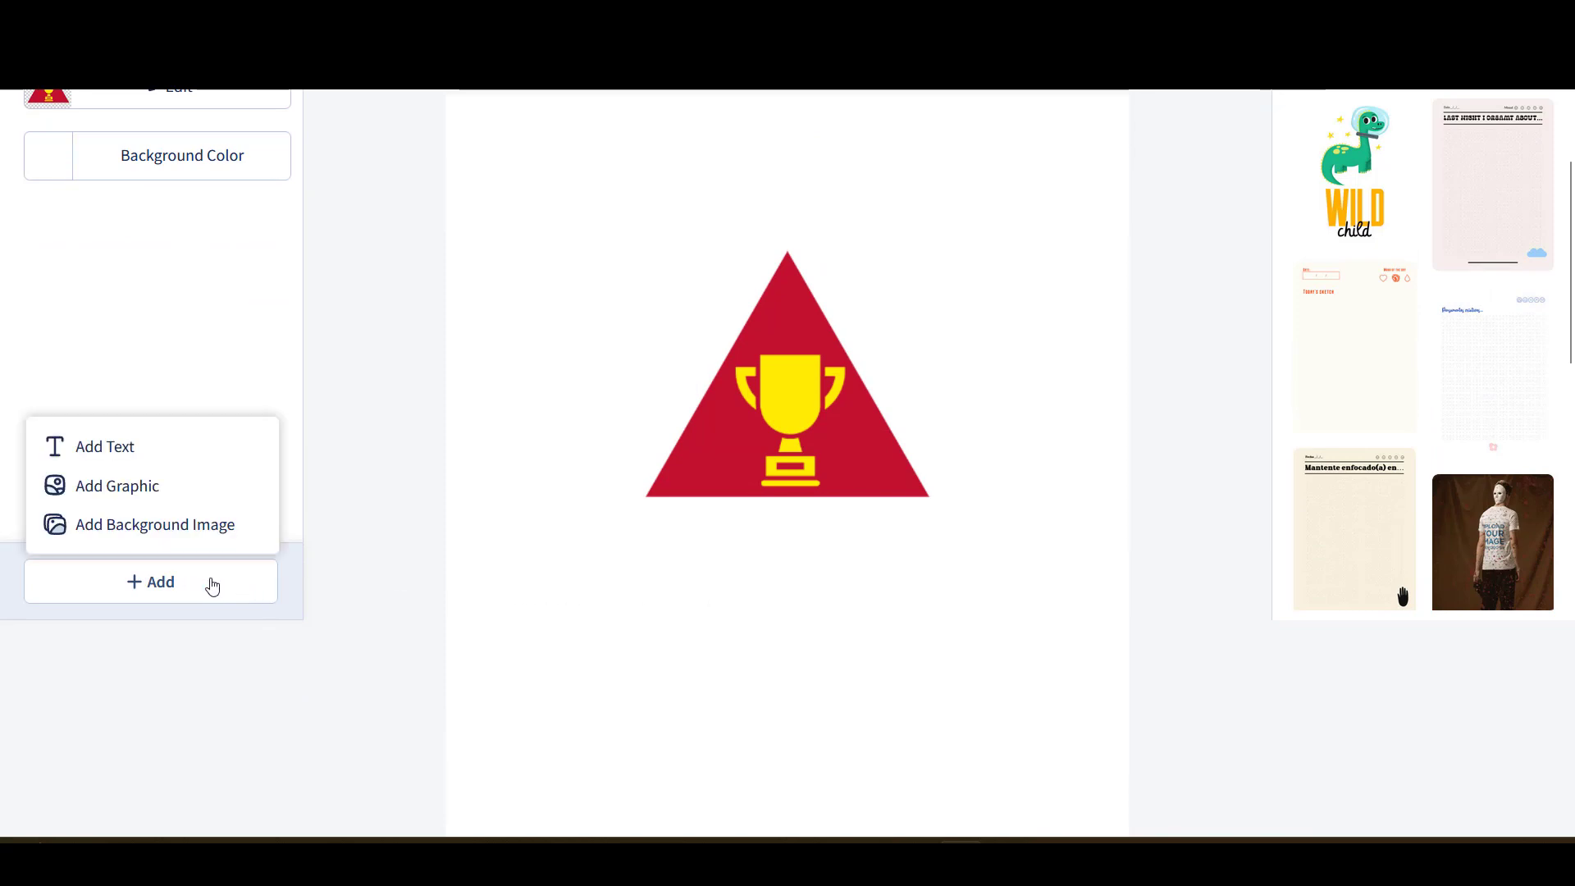
pyautogui.click(97, 449)
pyautogui.click(689, 525)
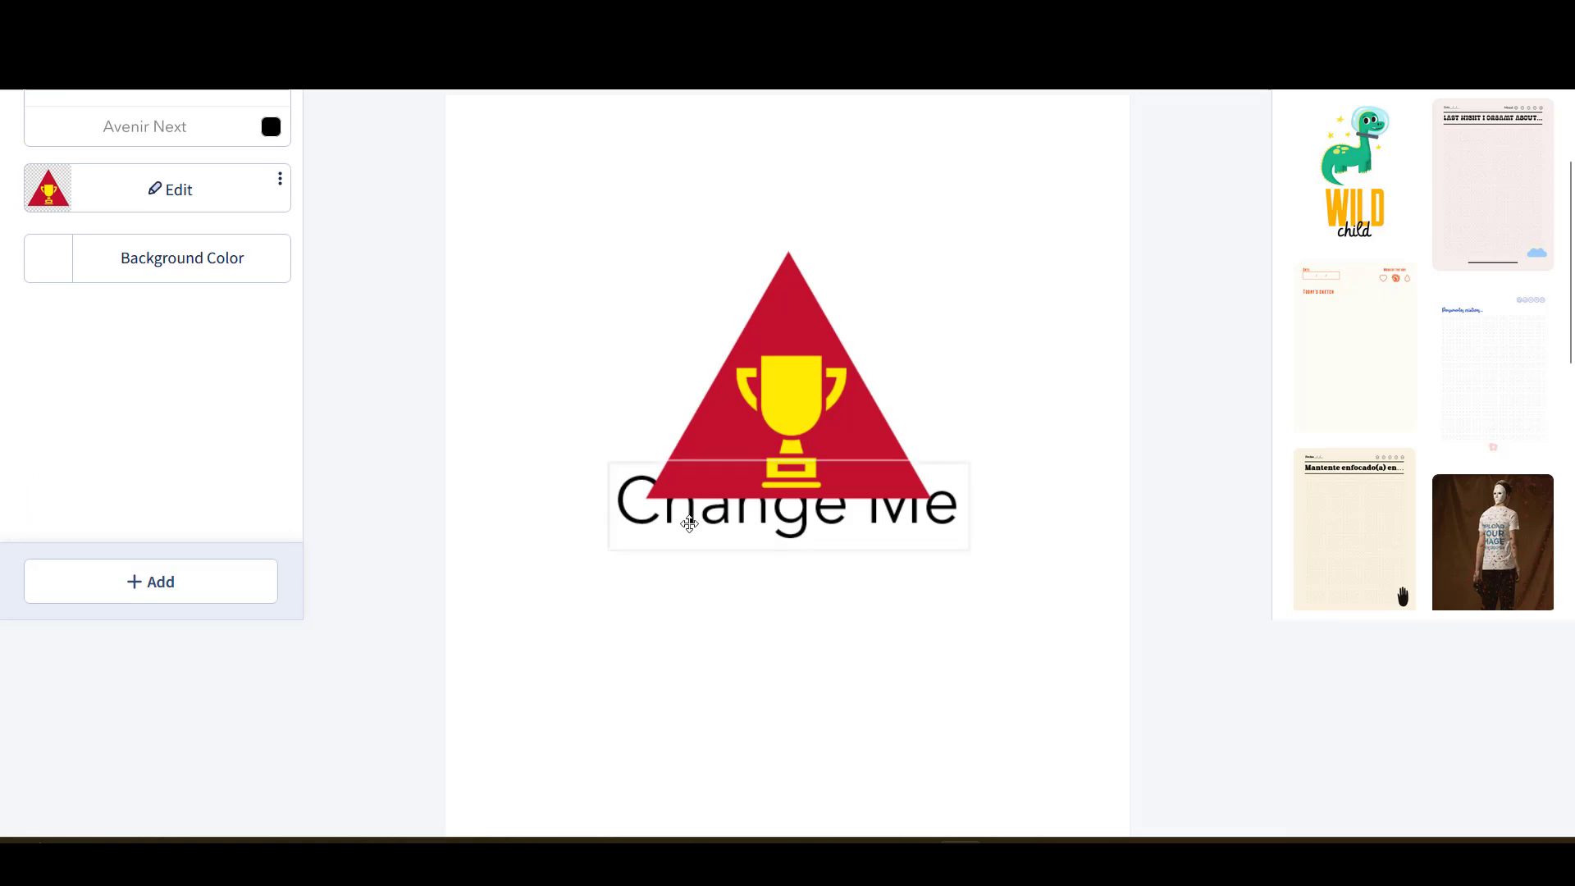
pyautogui.moveTo(745, 514); pyautogui.dragTo(740, 569)
pyautogui.scroll(1, 740, 570)
pyautogui.doubleClick(737, 592)
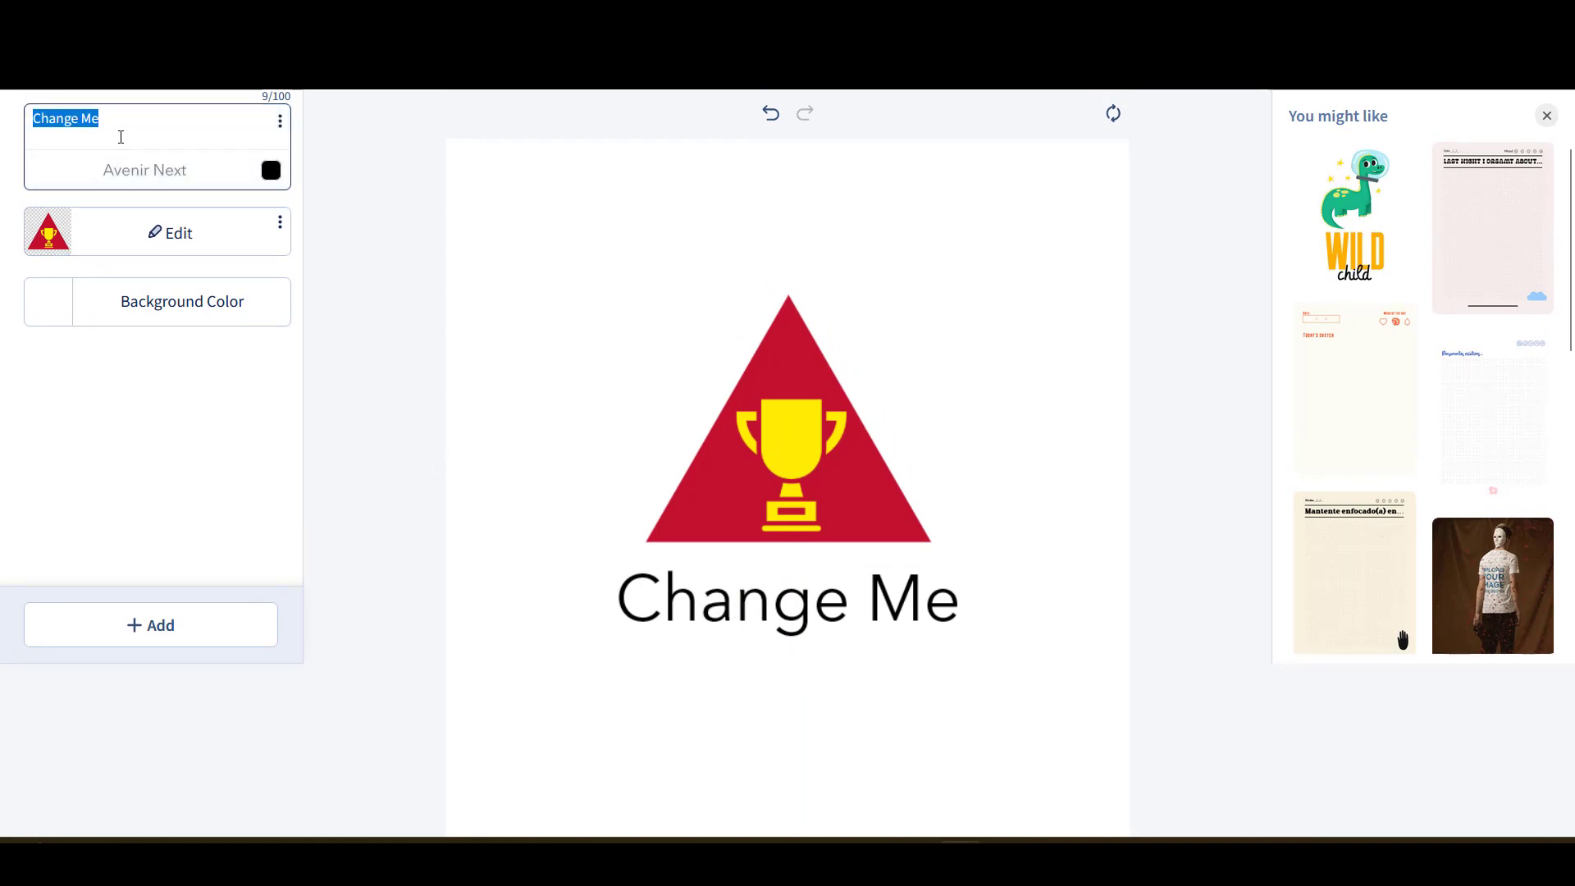
pyautogui.moveTo(112, 123); pyautogui.dragTo(2, 107)
pyautogui.write('Winne')
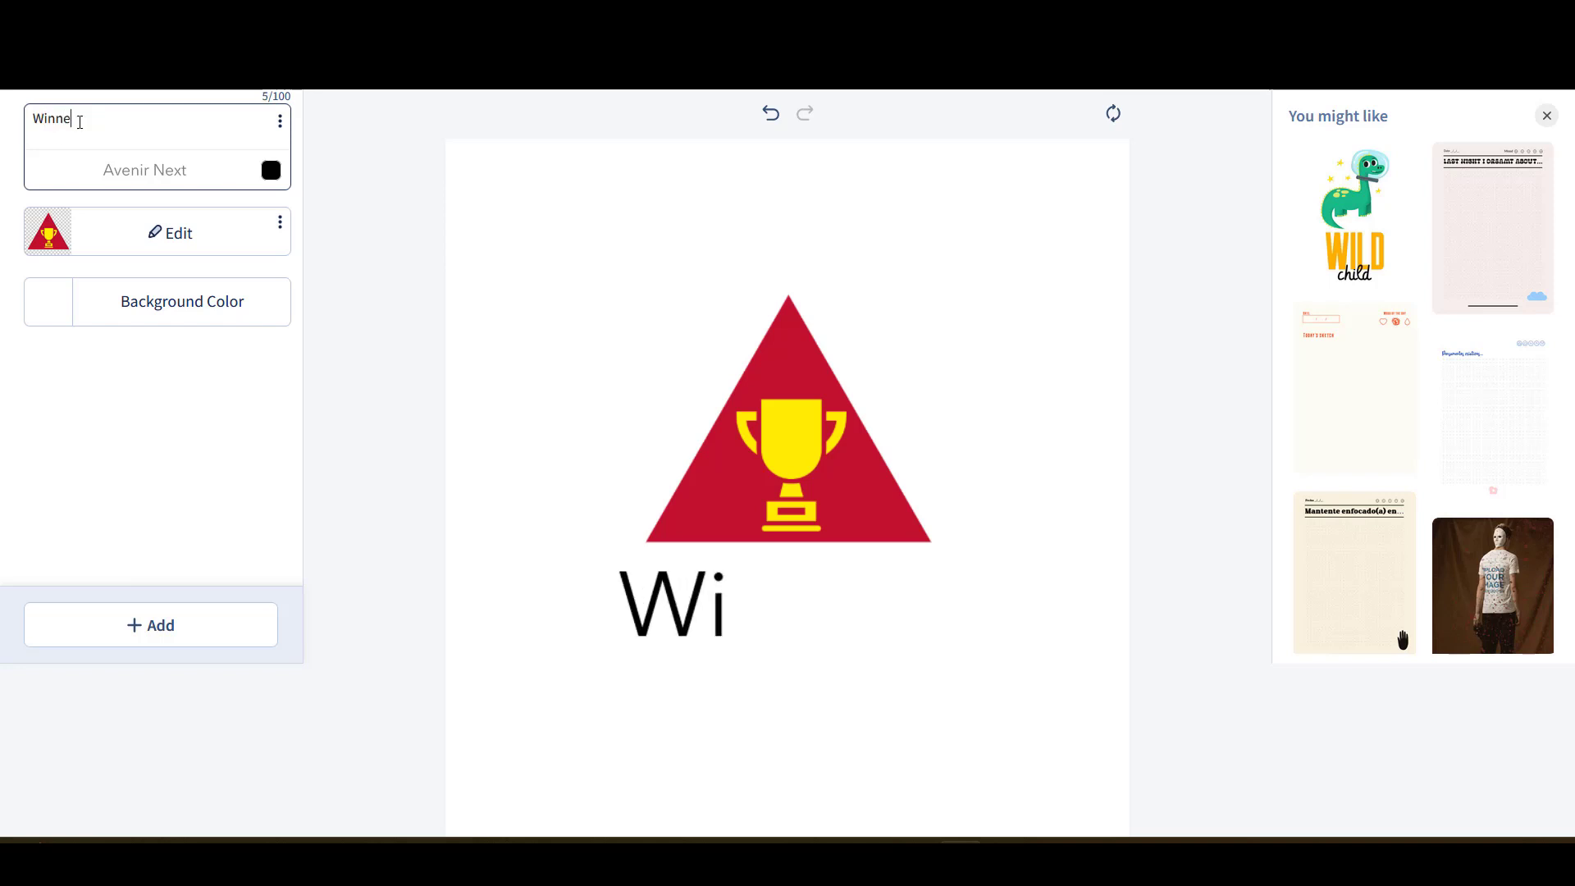
pyautogui.write('rs in')
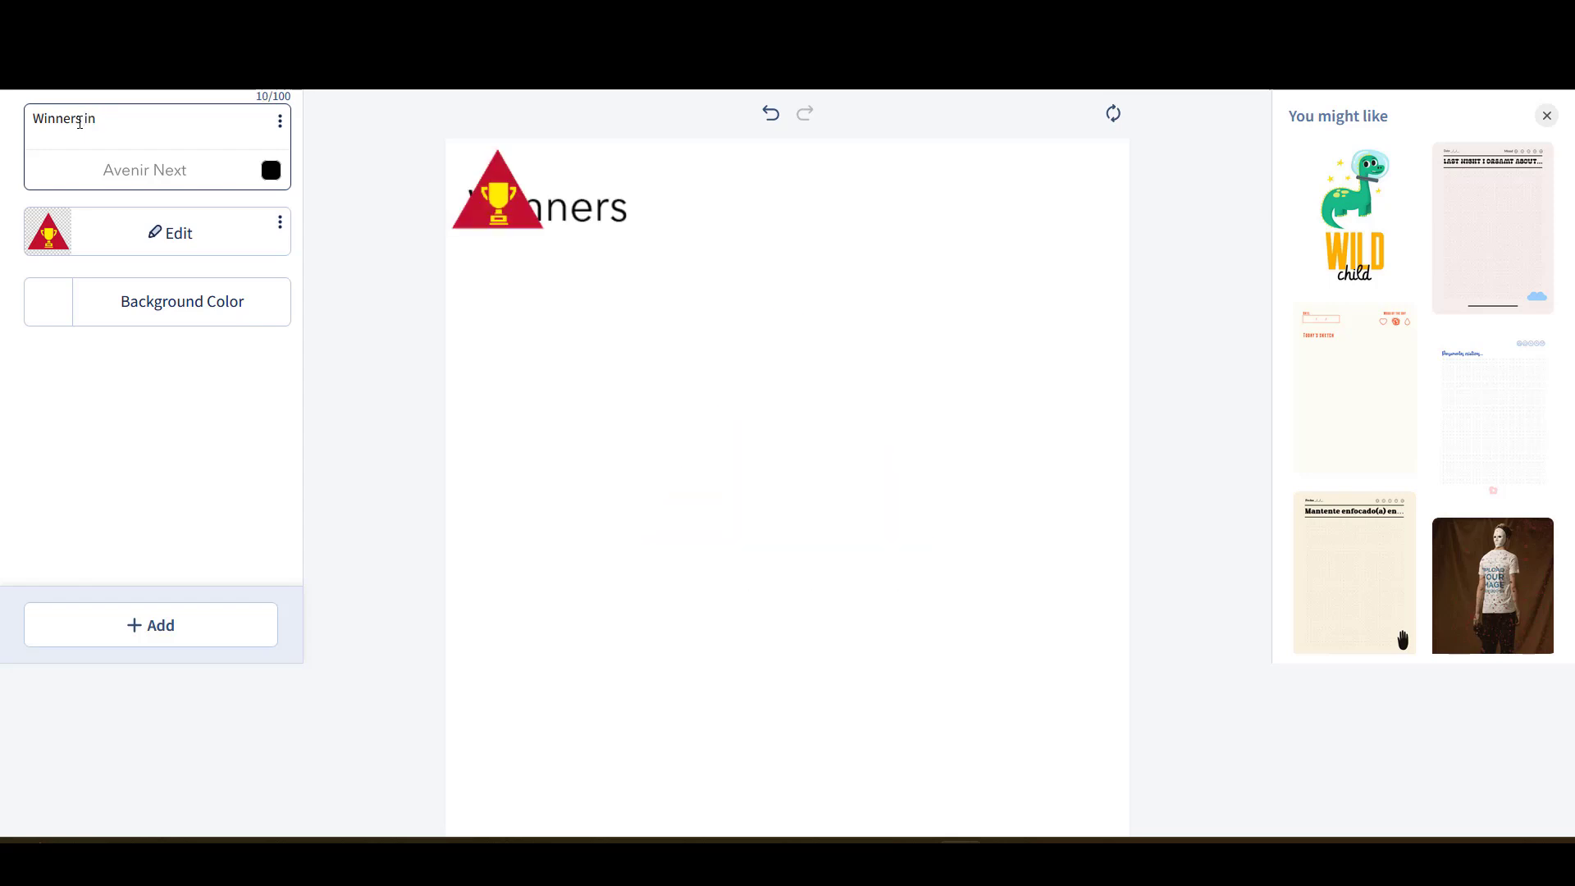
pyautogui.write('c')
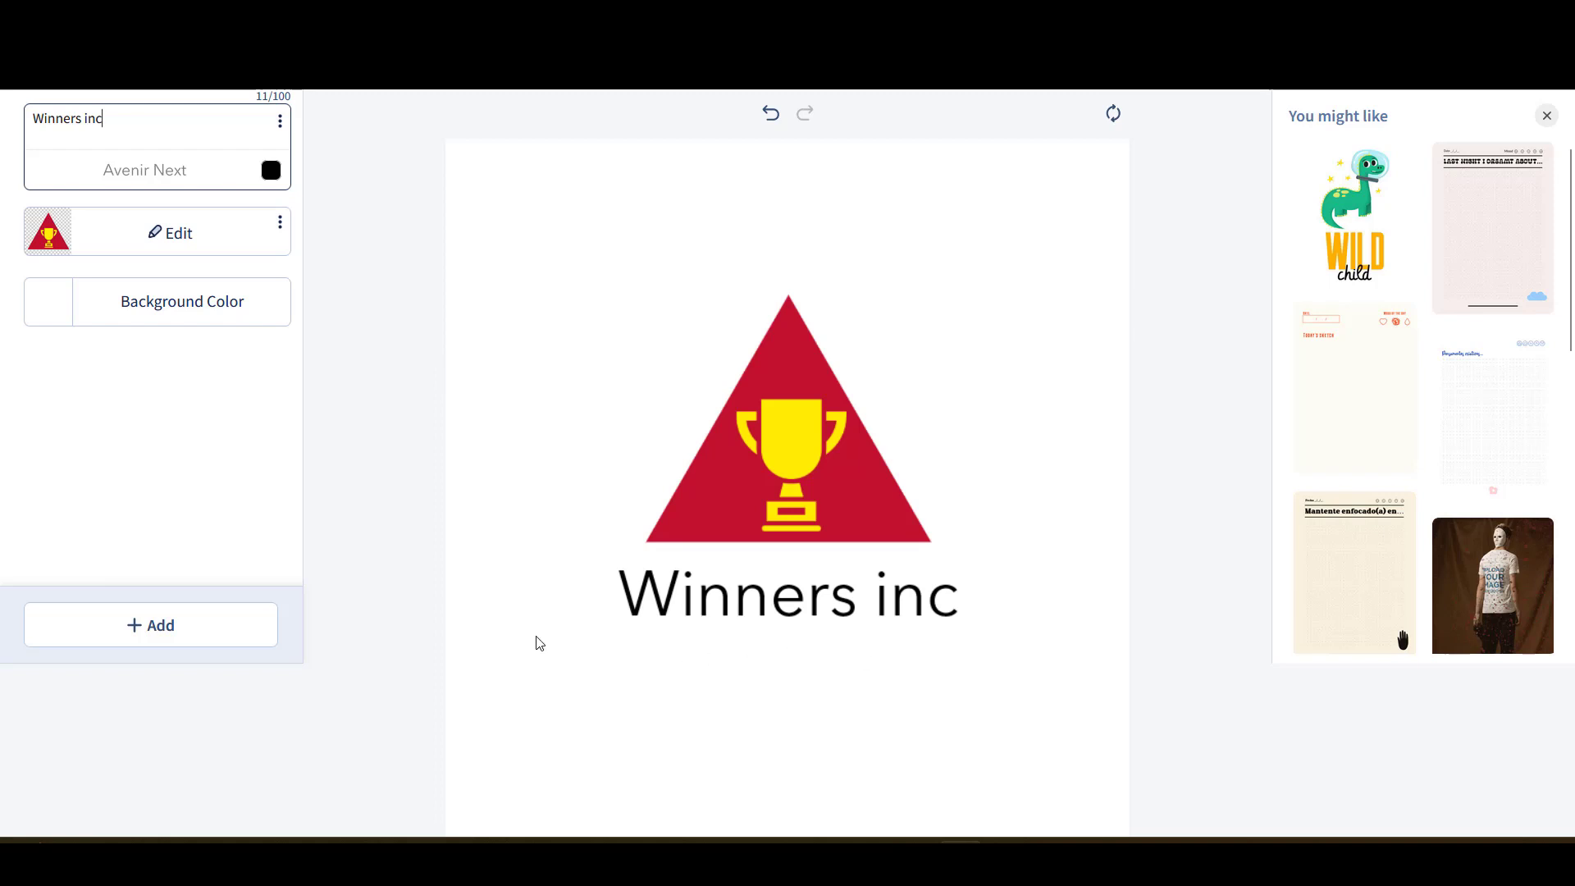
# - Add a second text element and place it below the 'Winners inc' heading
pyautogui.click(155, 627)
pyautogui.click(106, 493)
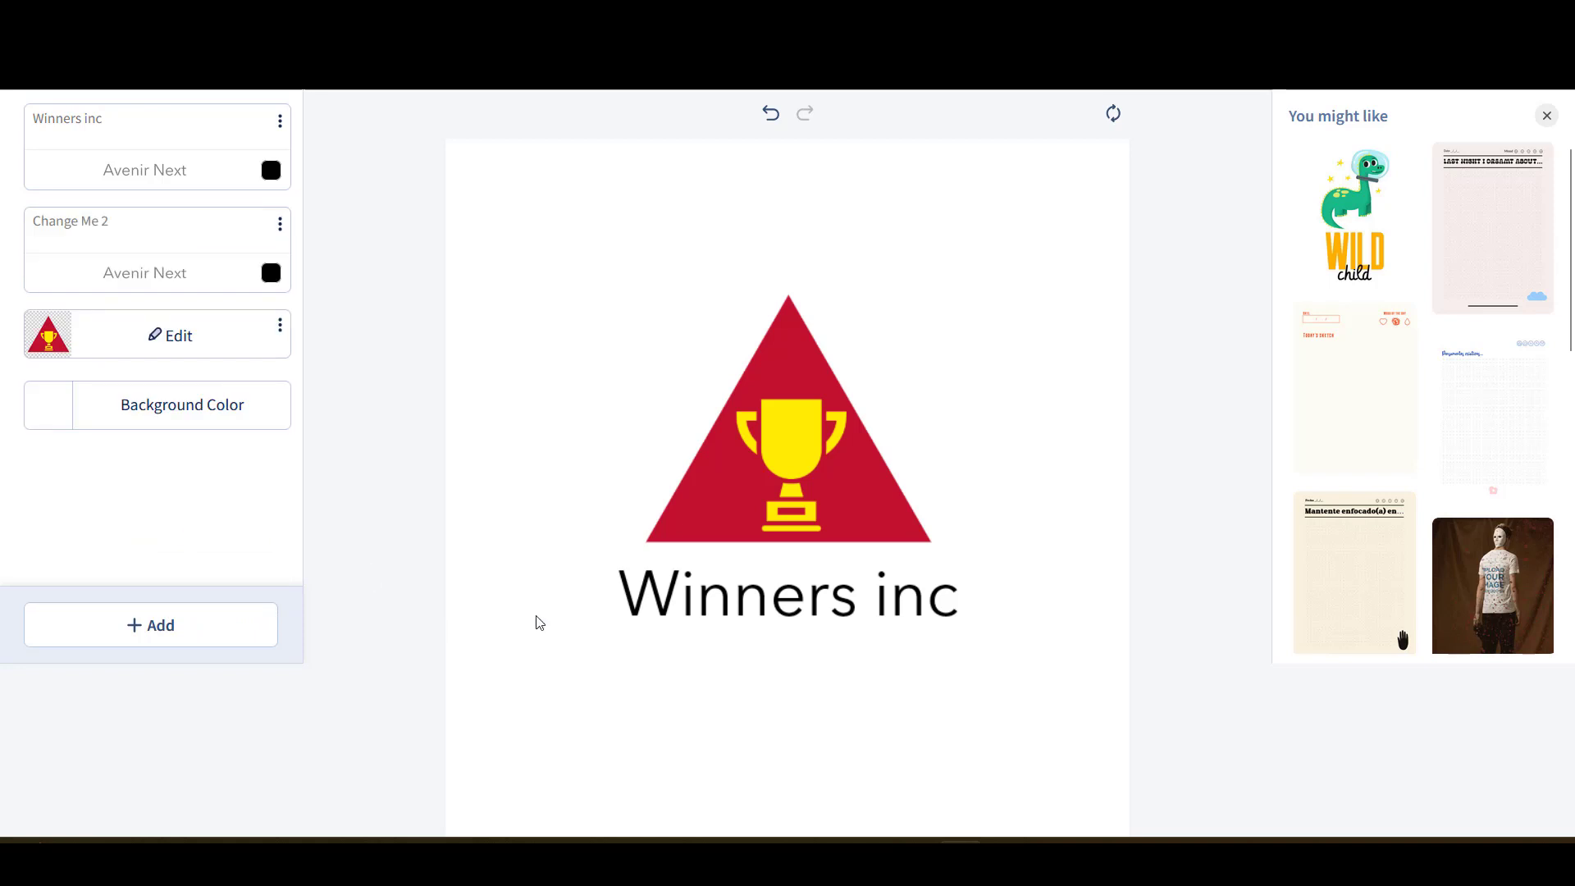
pyautogui.moveTo(840, 570); pyautogui.dragTo(763, 575)
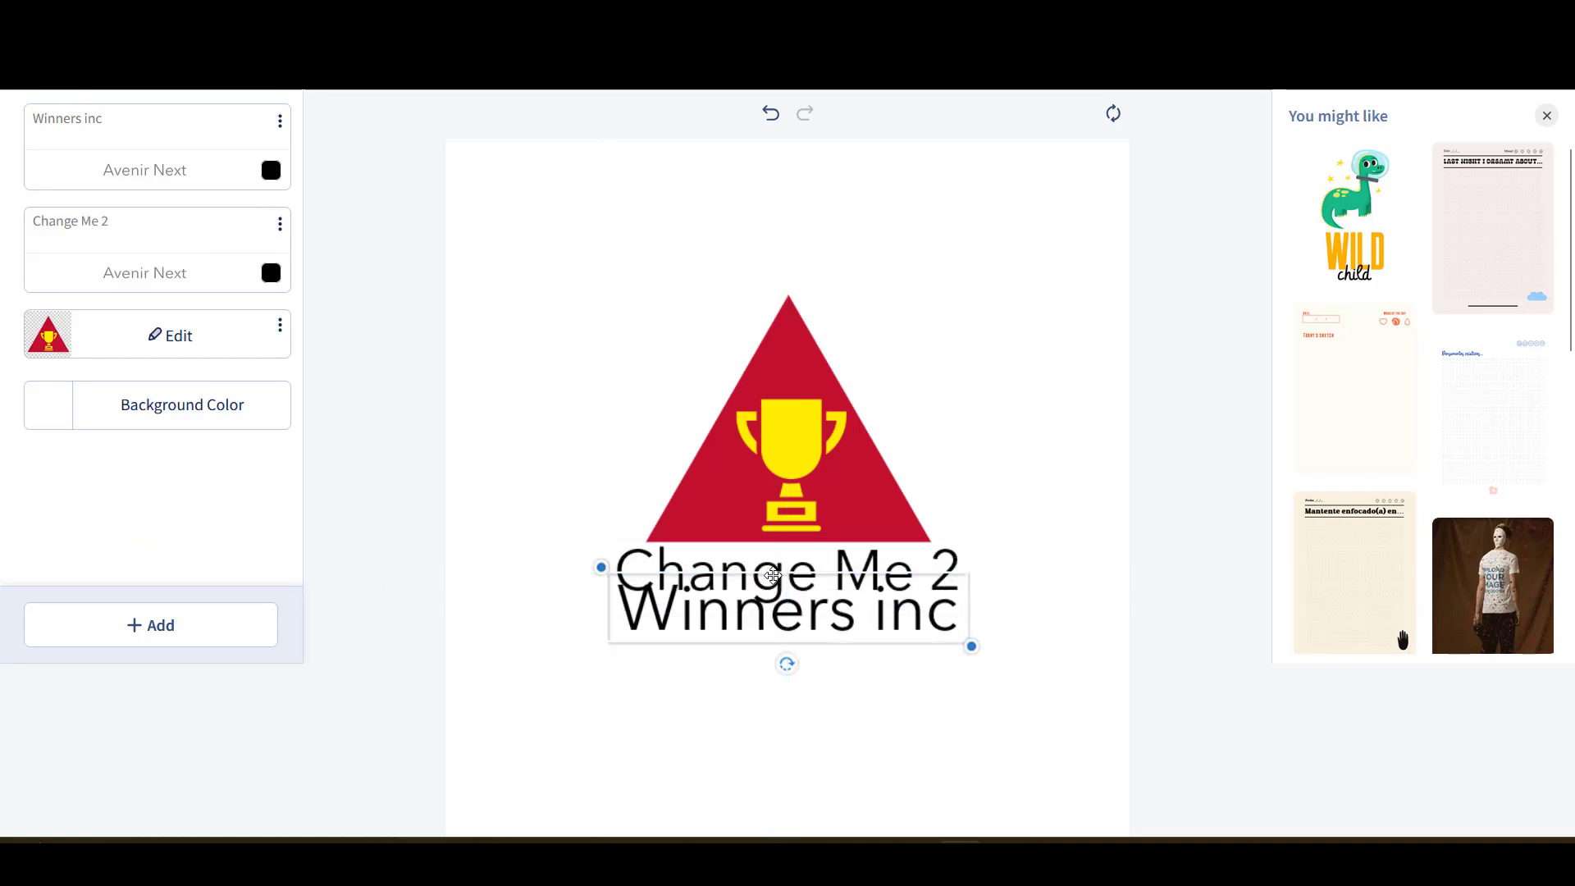
pyautogui.click(773, 566)
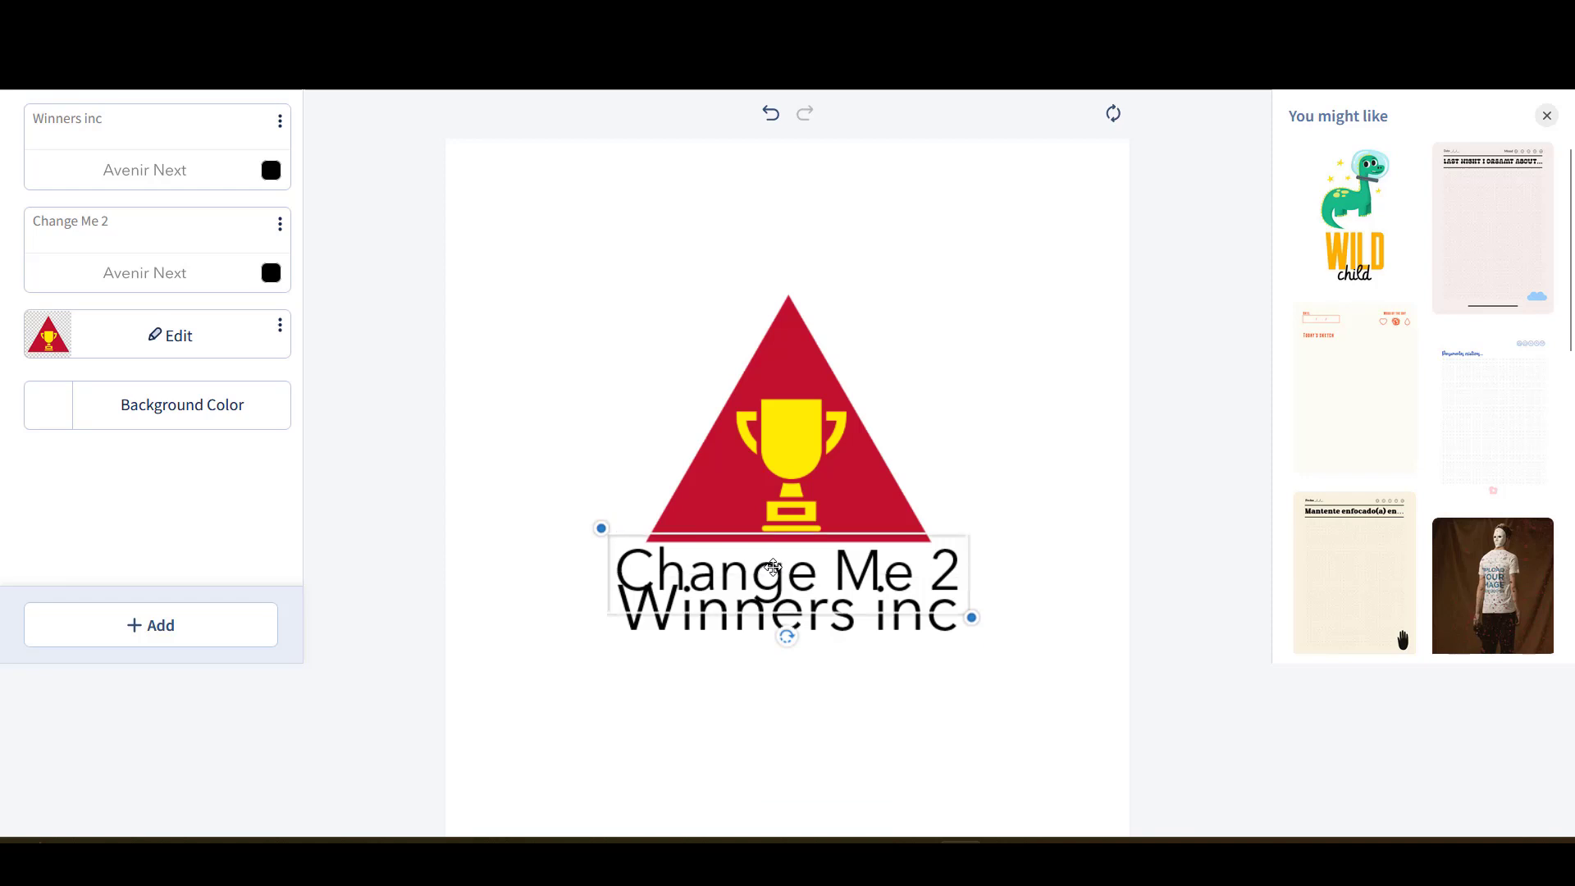
pyautogui.moveTo(771, 567); pyautogui.dragTo(780, 669)
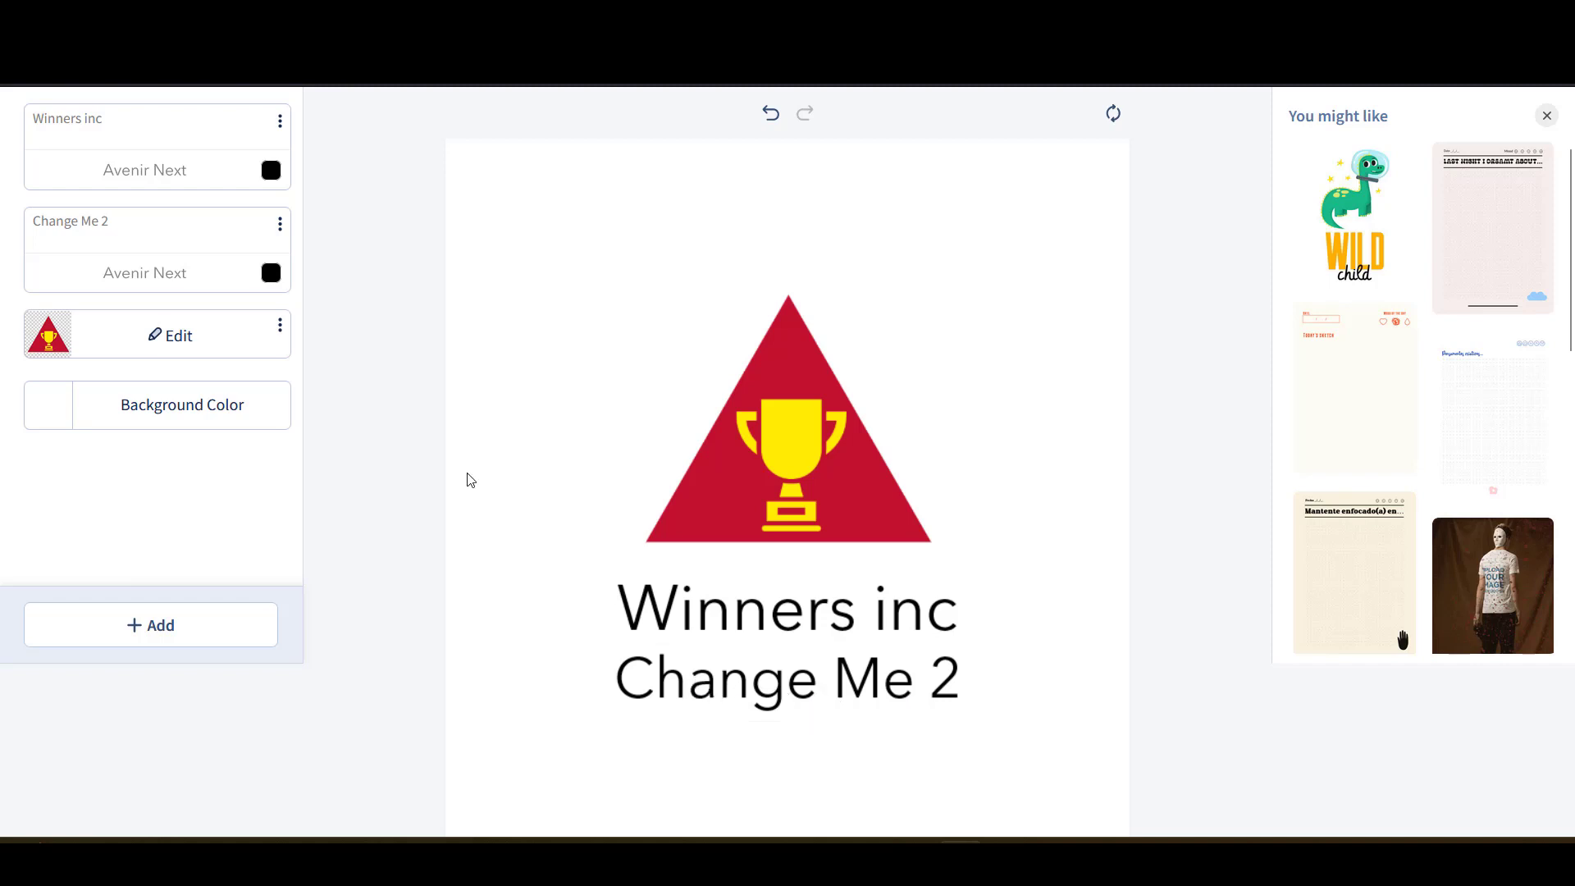
# - Replace its placeholder with 'The true way for champions' and nudge the heading up slightly
pyautogui.click(128, 227)
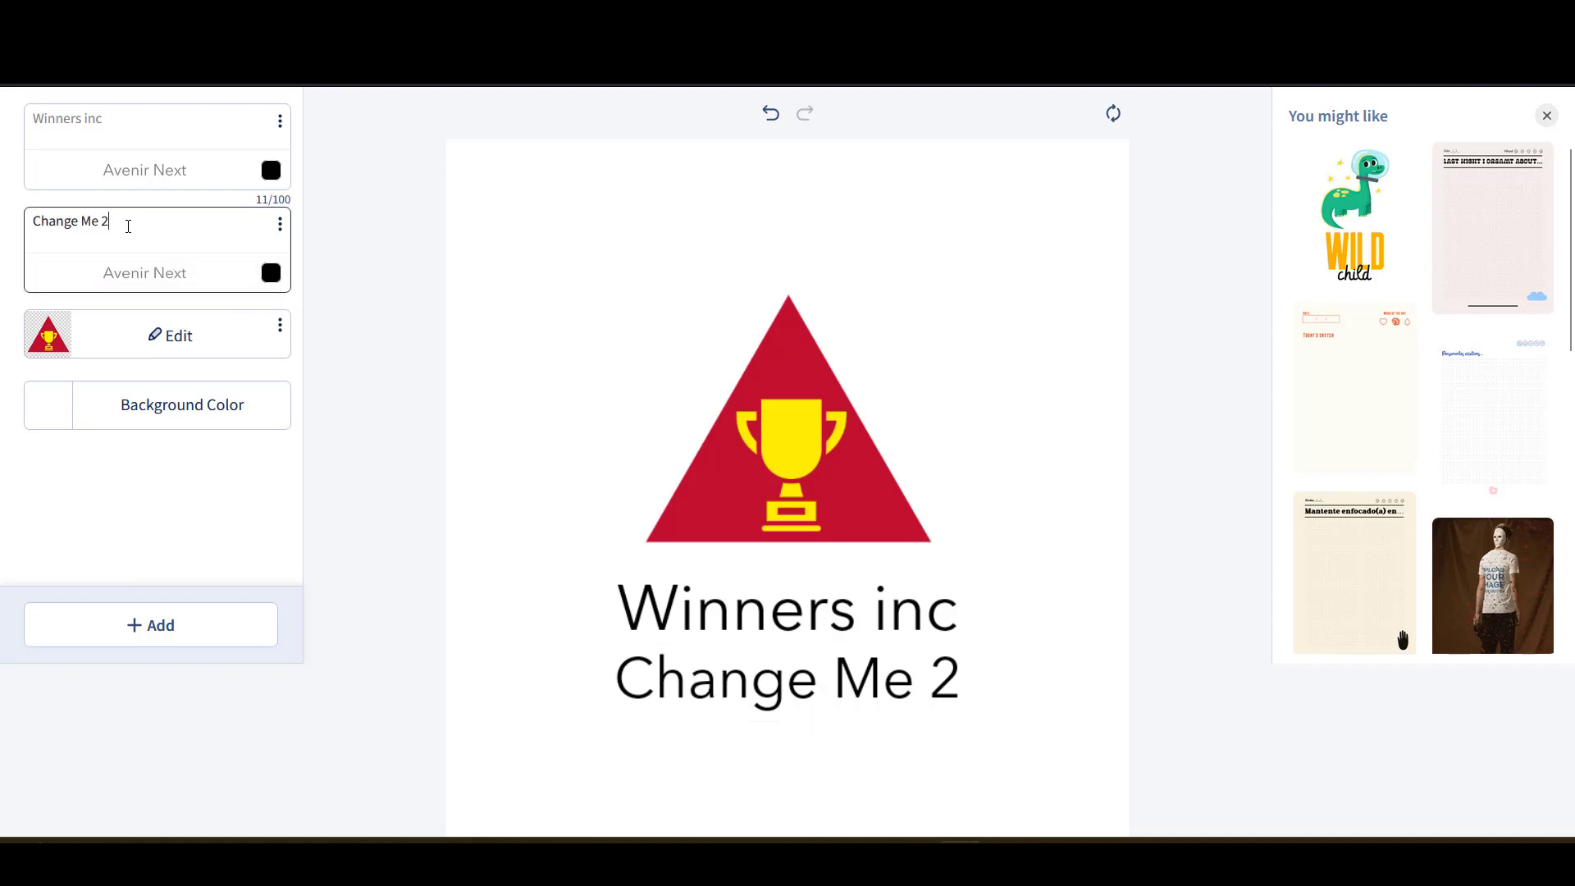
pyautogui.moveTo(134, 226); pyautogui.dragTo(35, 219)
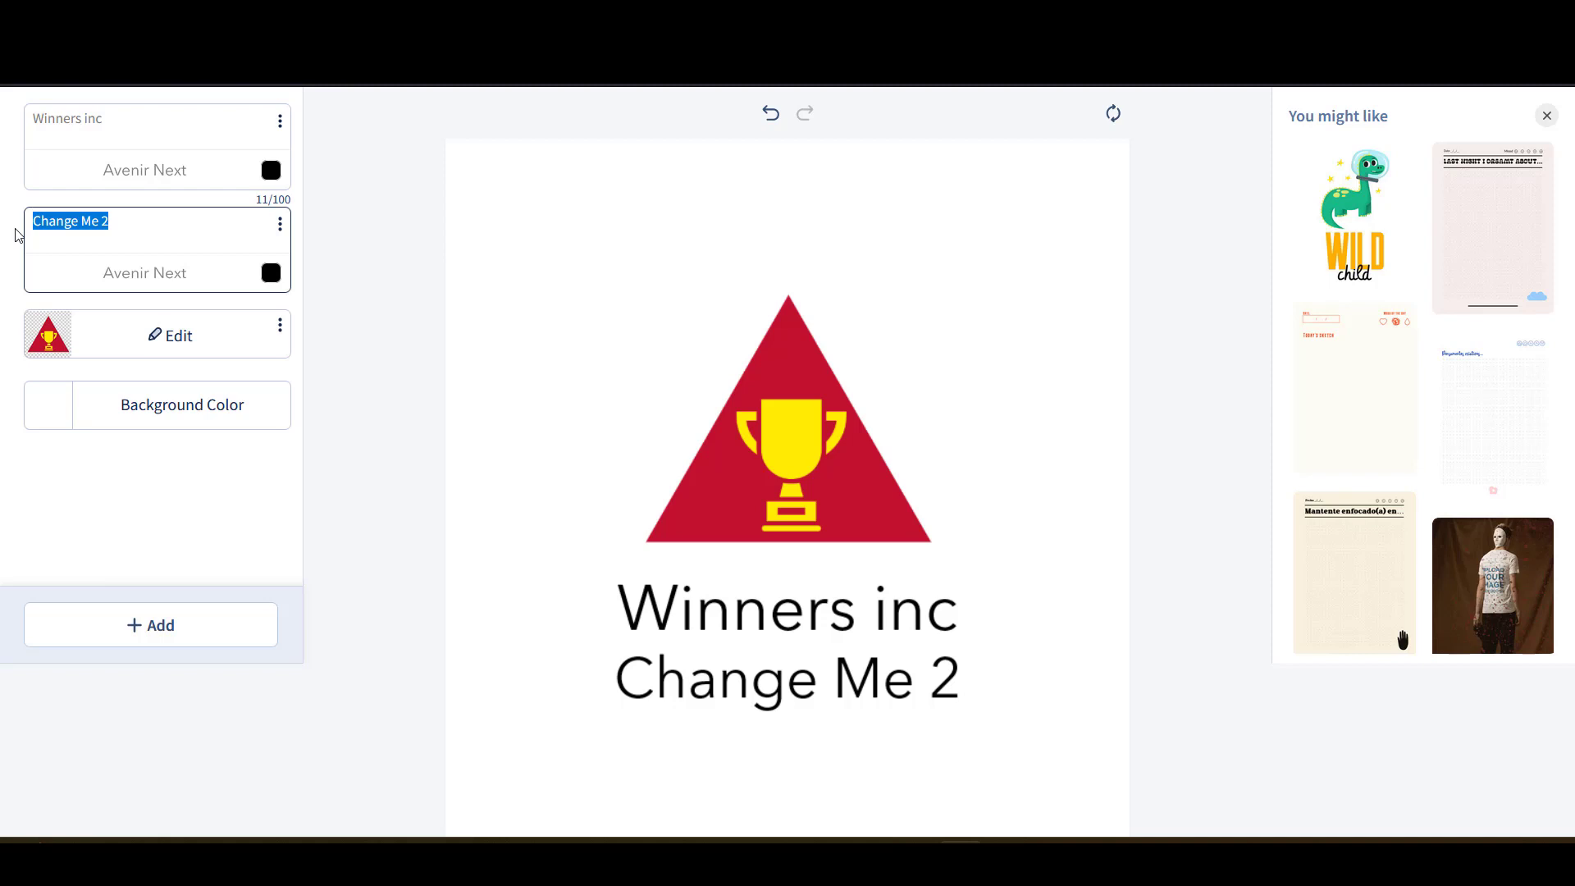
pyautogui.write('The')
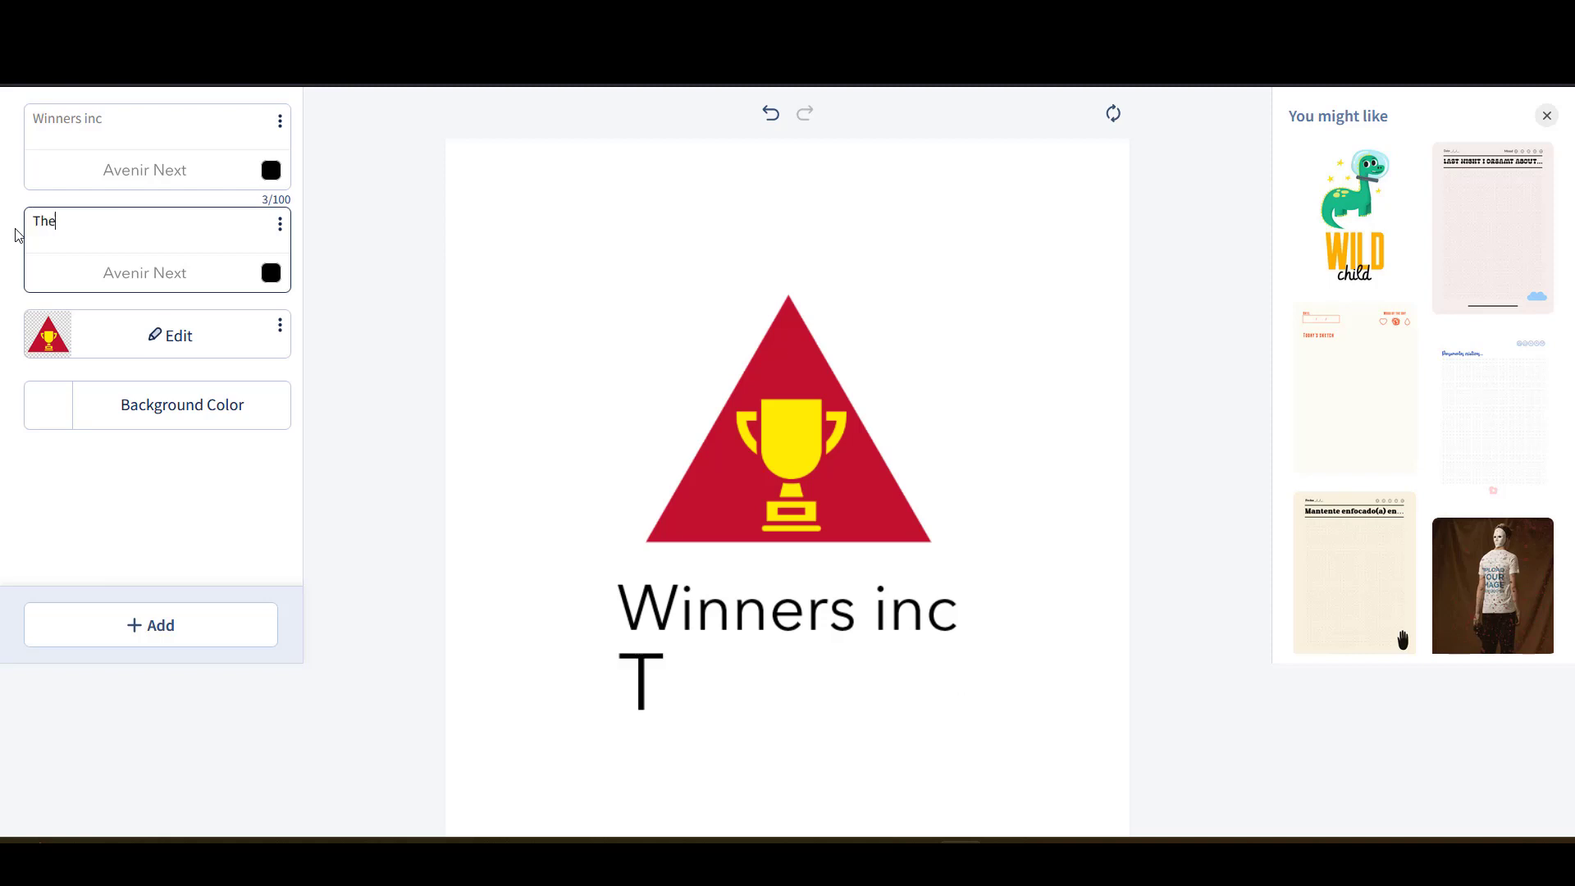
pyautogui.write(' true w')
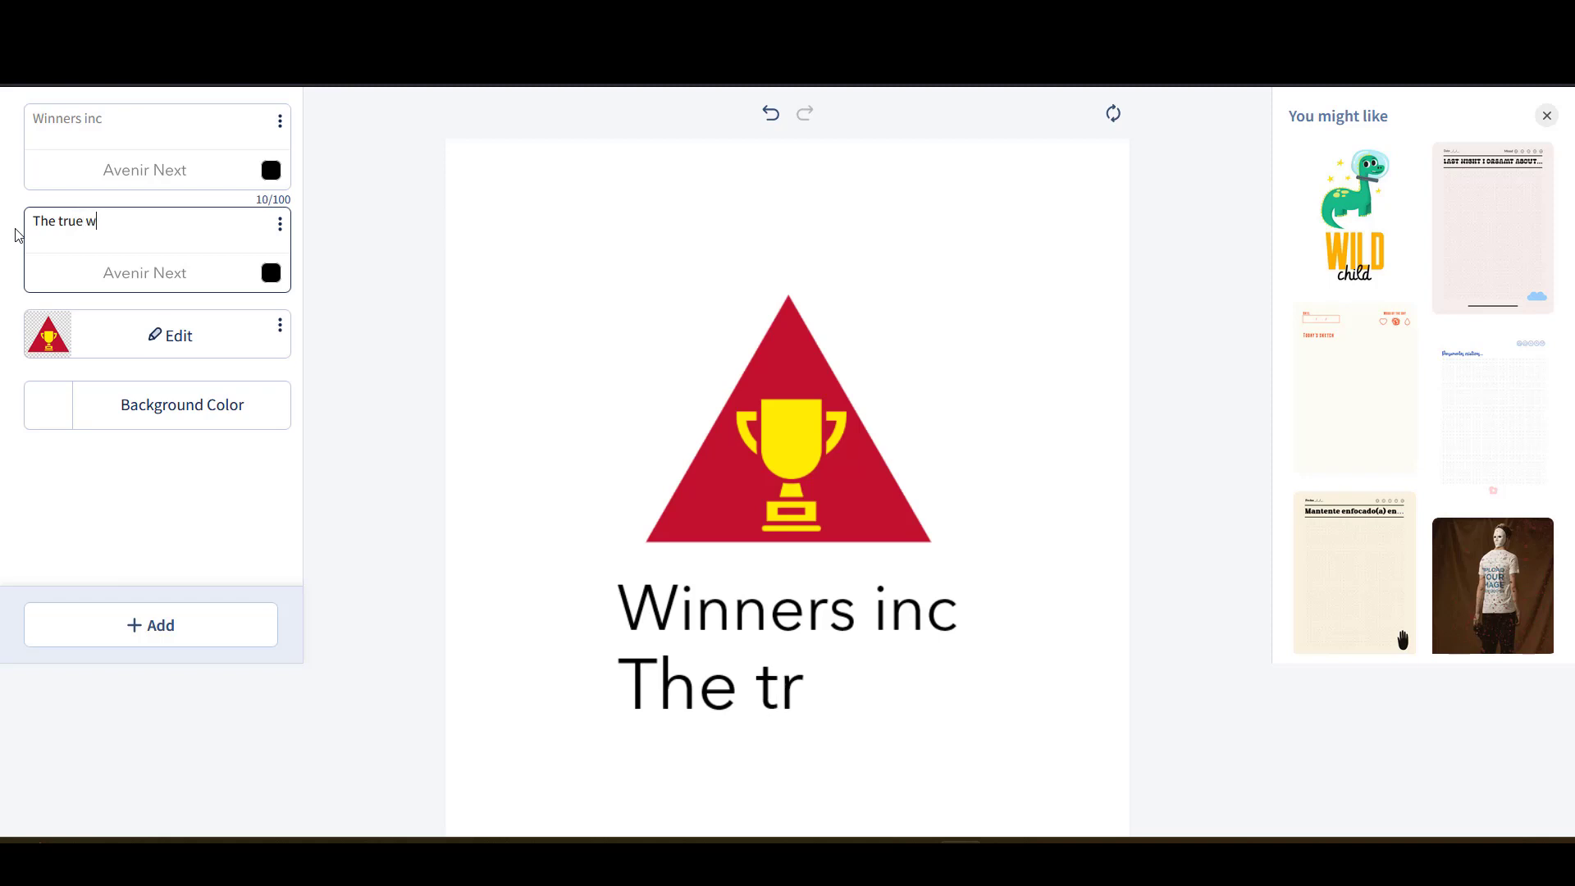
pyautogui.write('ay for cham')
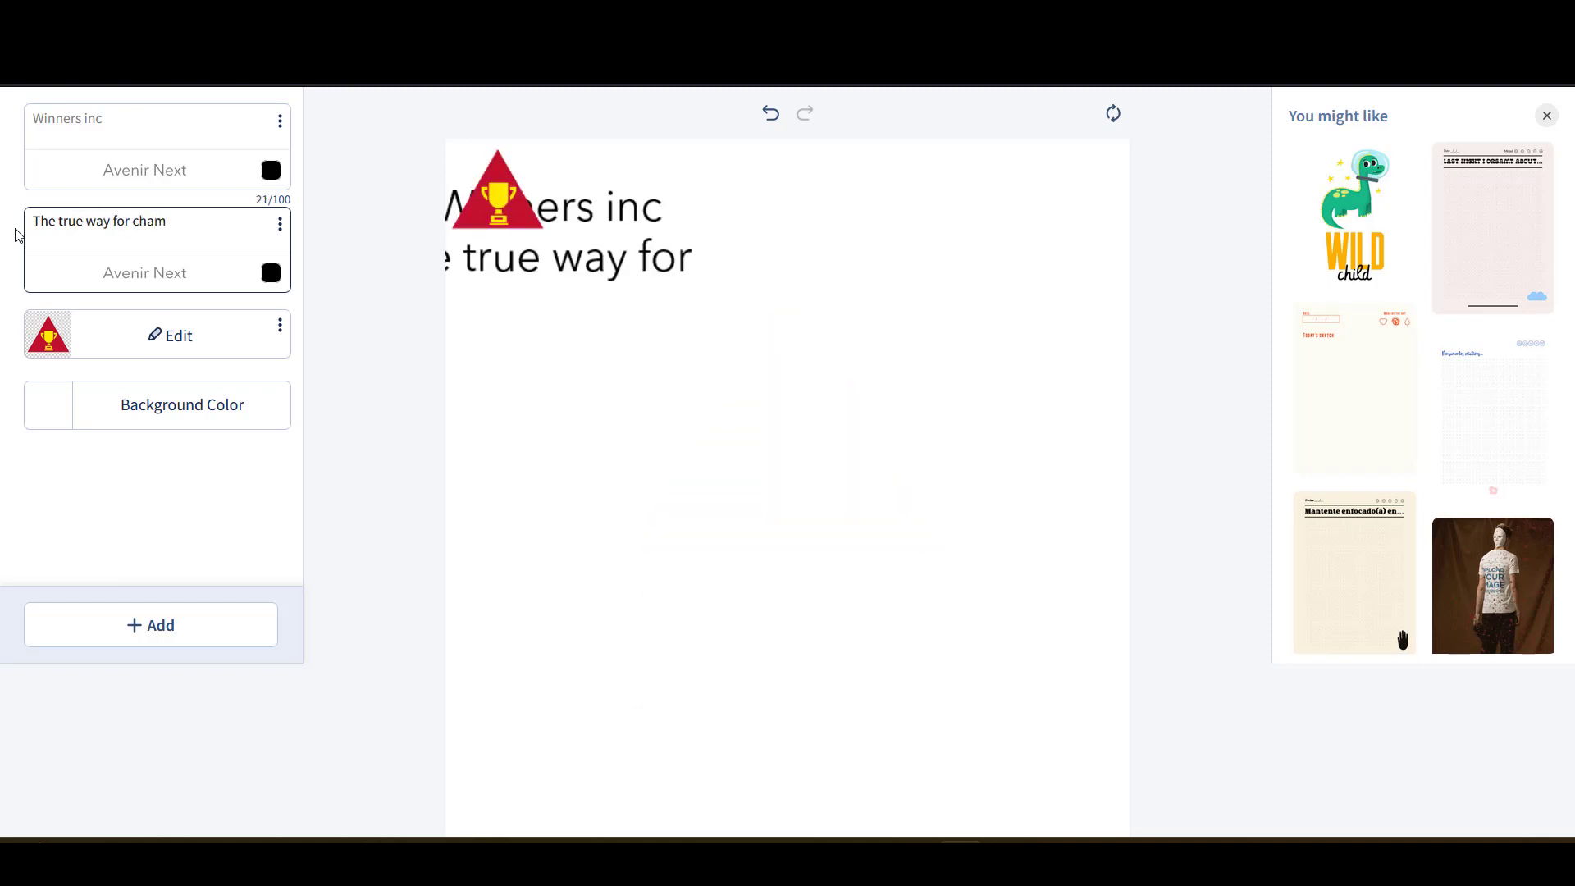
pyautogui.write('pions')
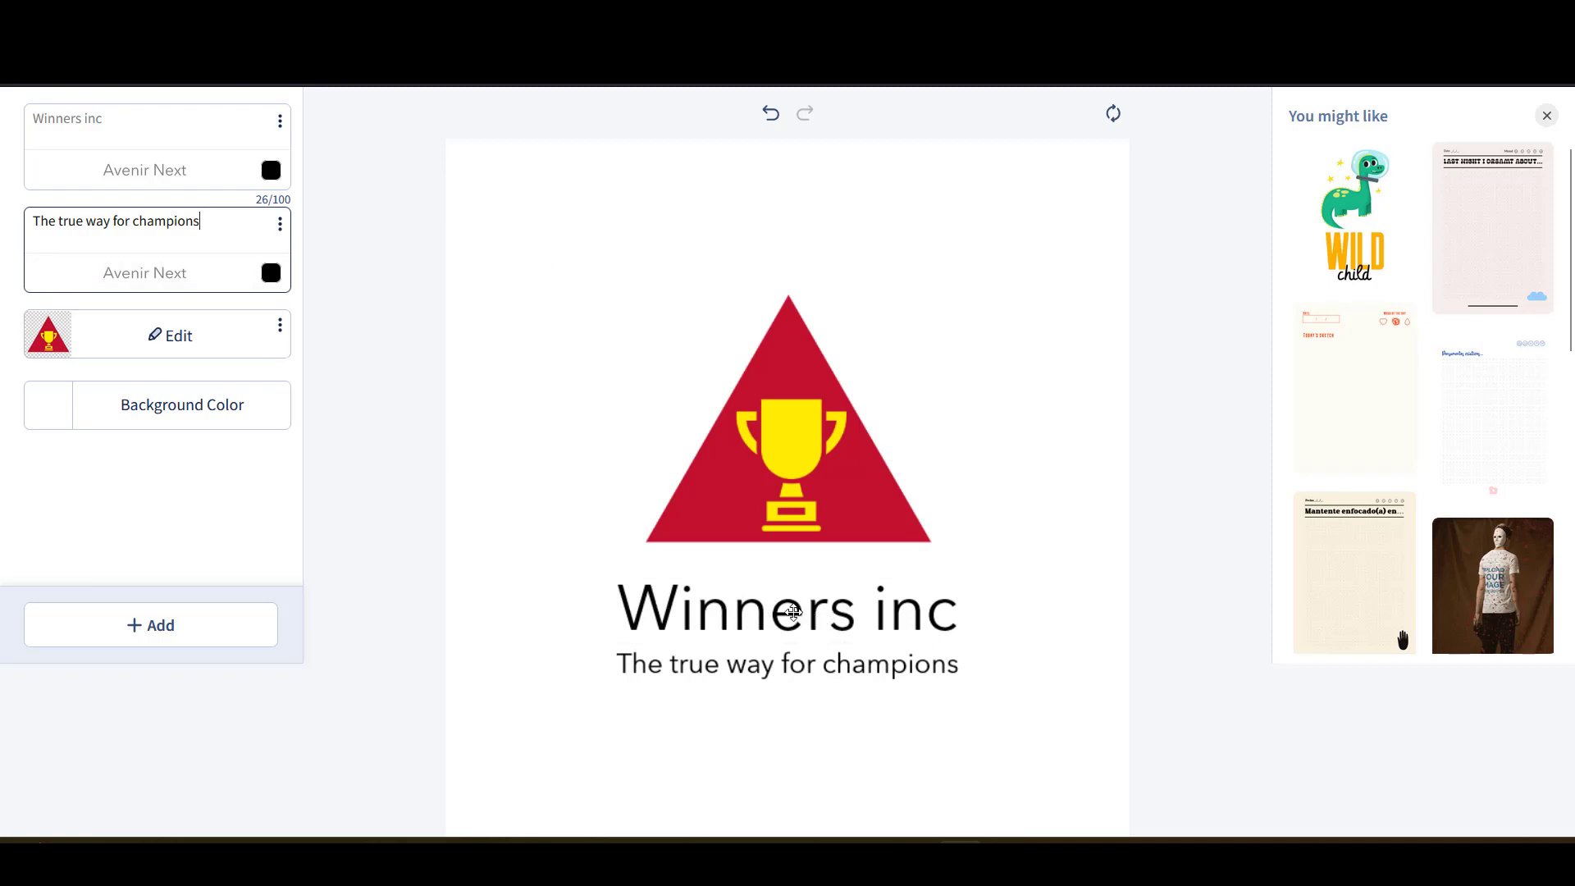
pyautogui.moveTo(791, 610); pyautogui.dragTo(792, 600)
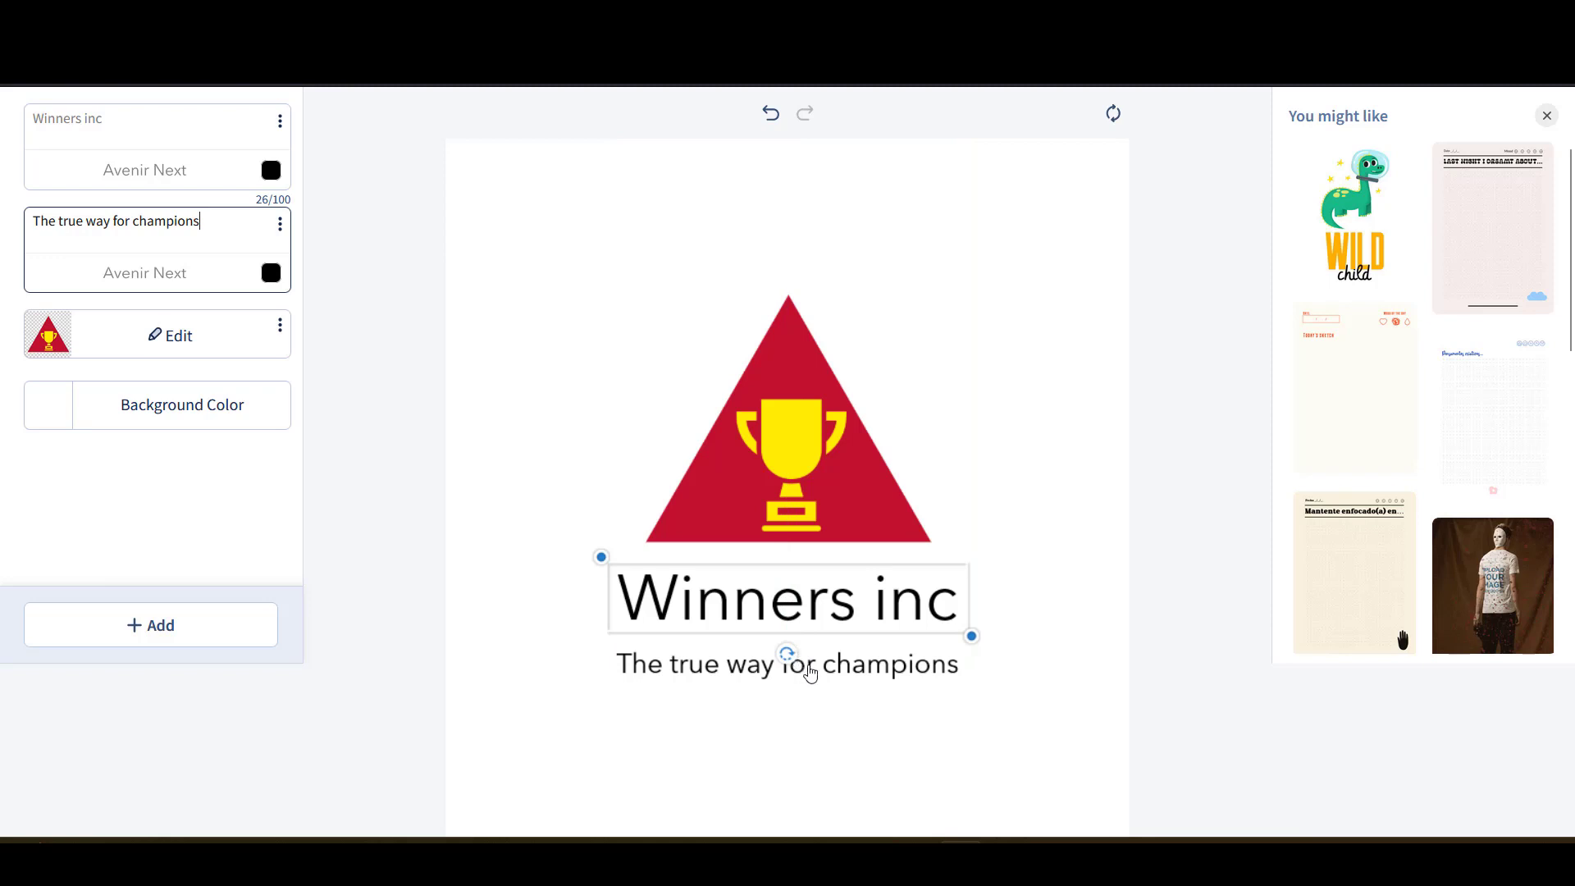
# - Move the tagline up under the heading and slightly enlarge its text box
pyautogui.moveTo(824, 666); pyautogui.dragTo(830, 649)
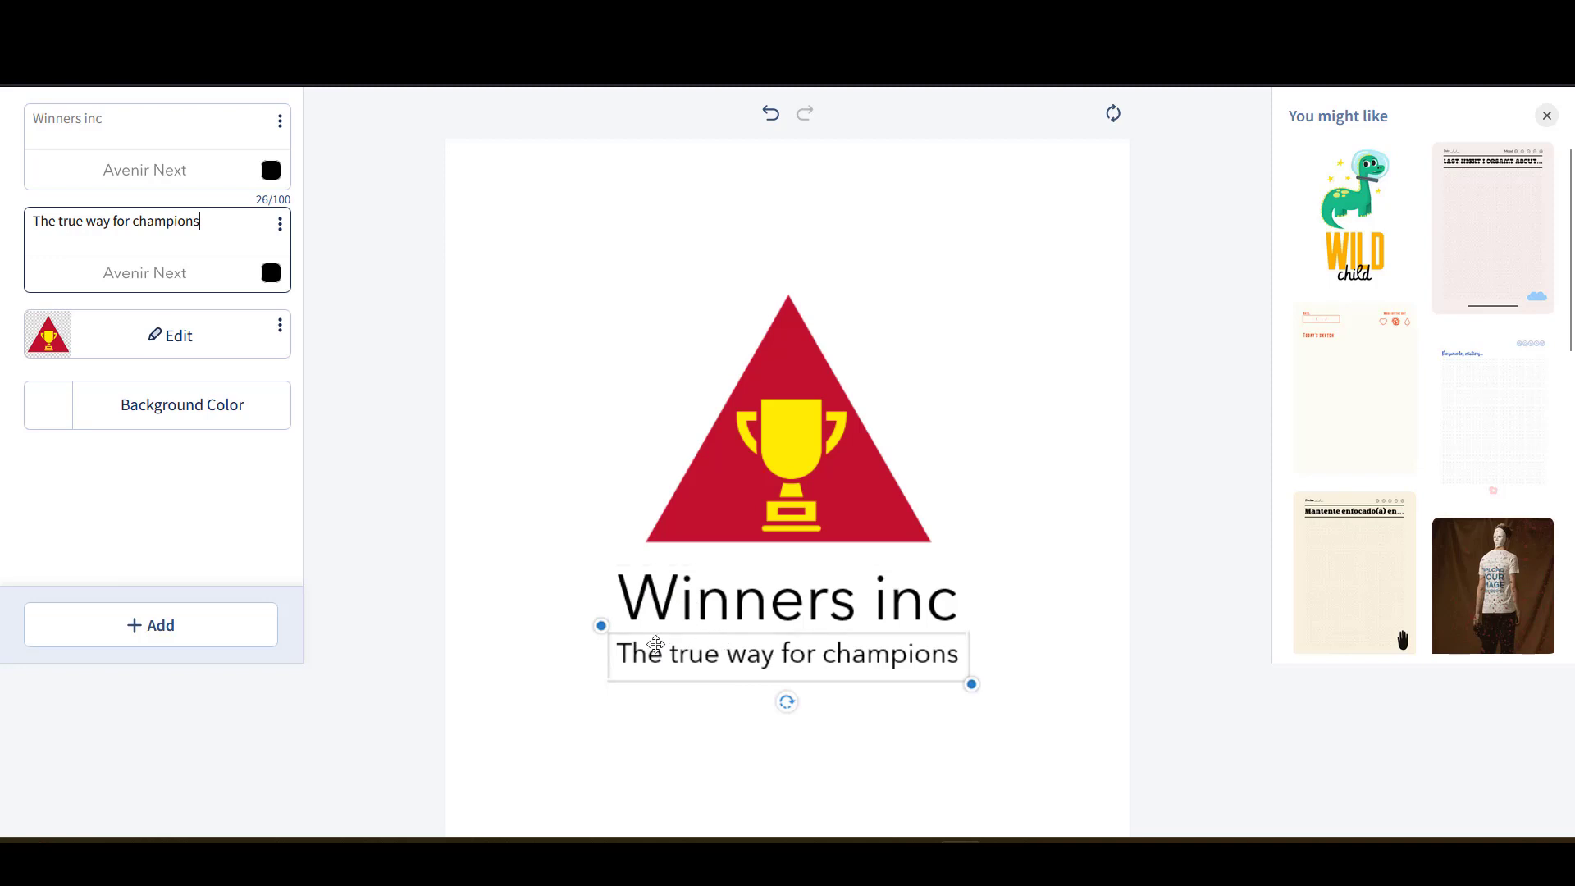
pyautogui.click(596, 710)
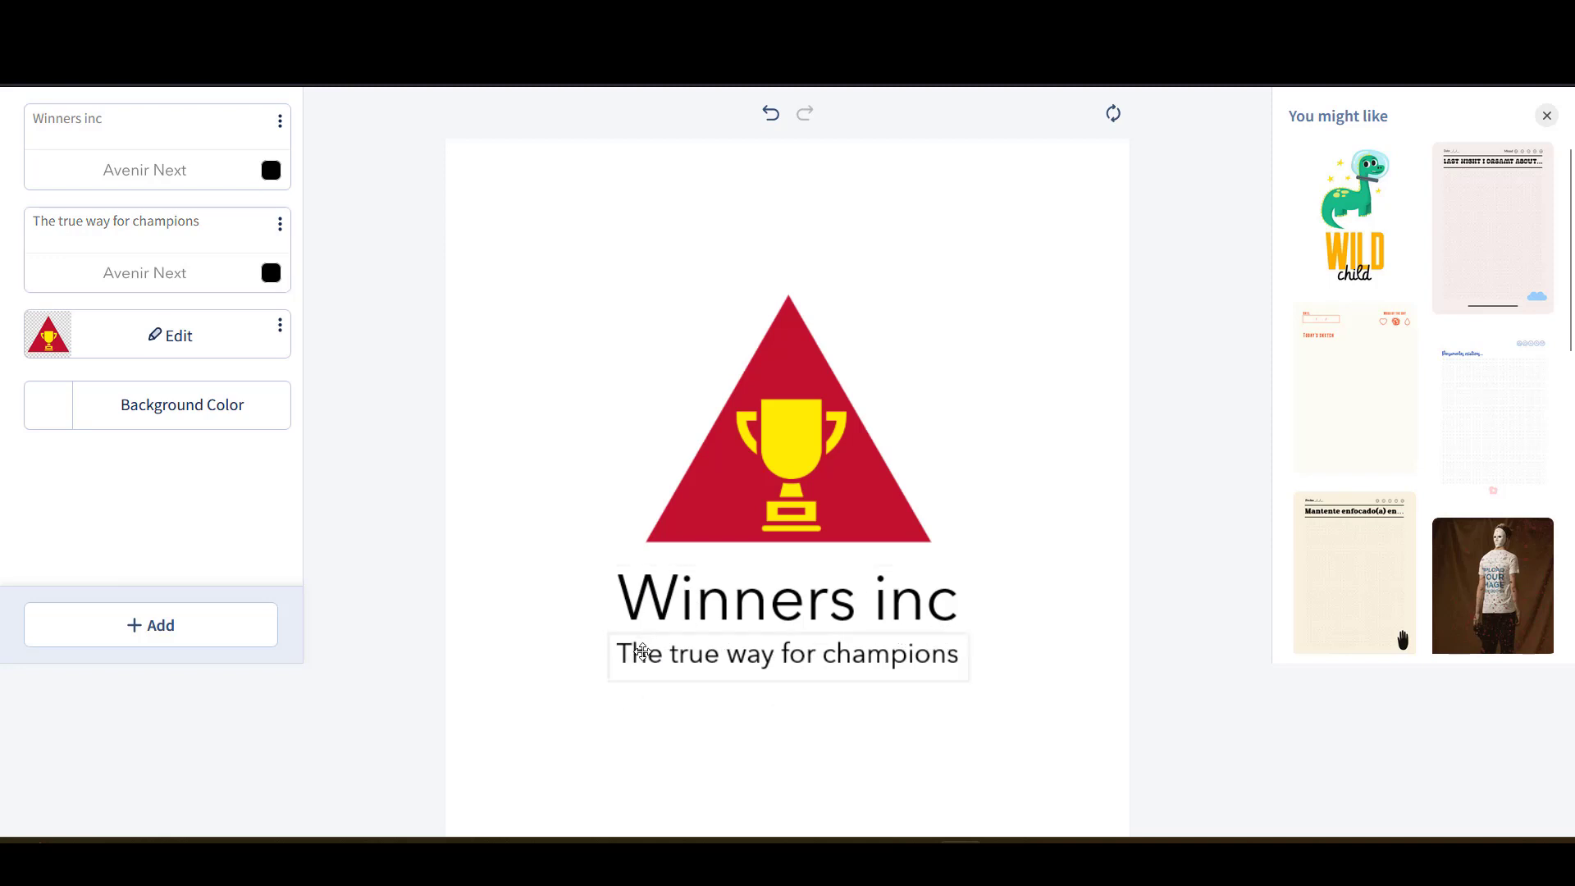
pyautogui.click(919, 662)
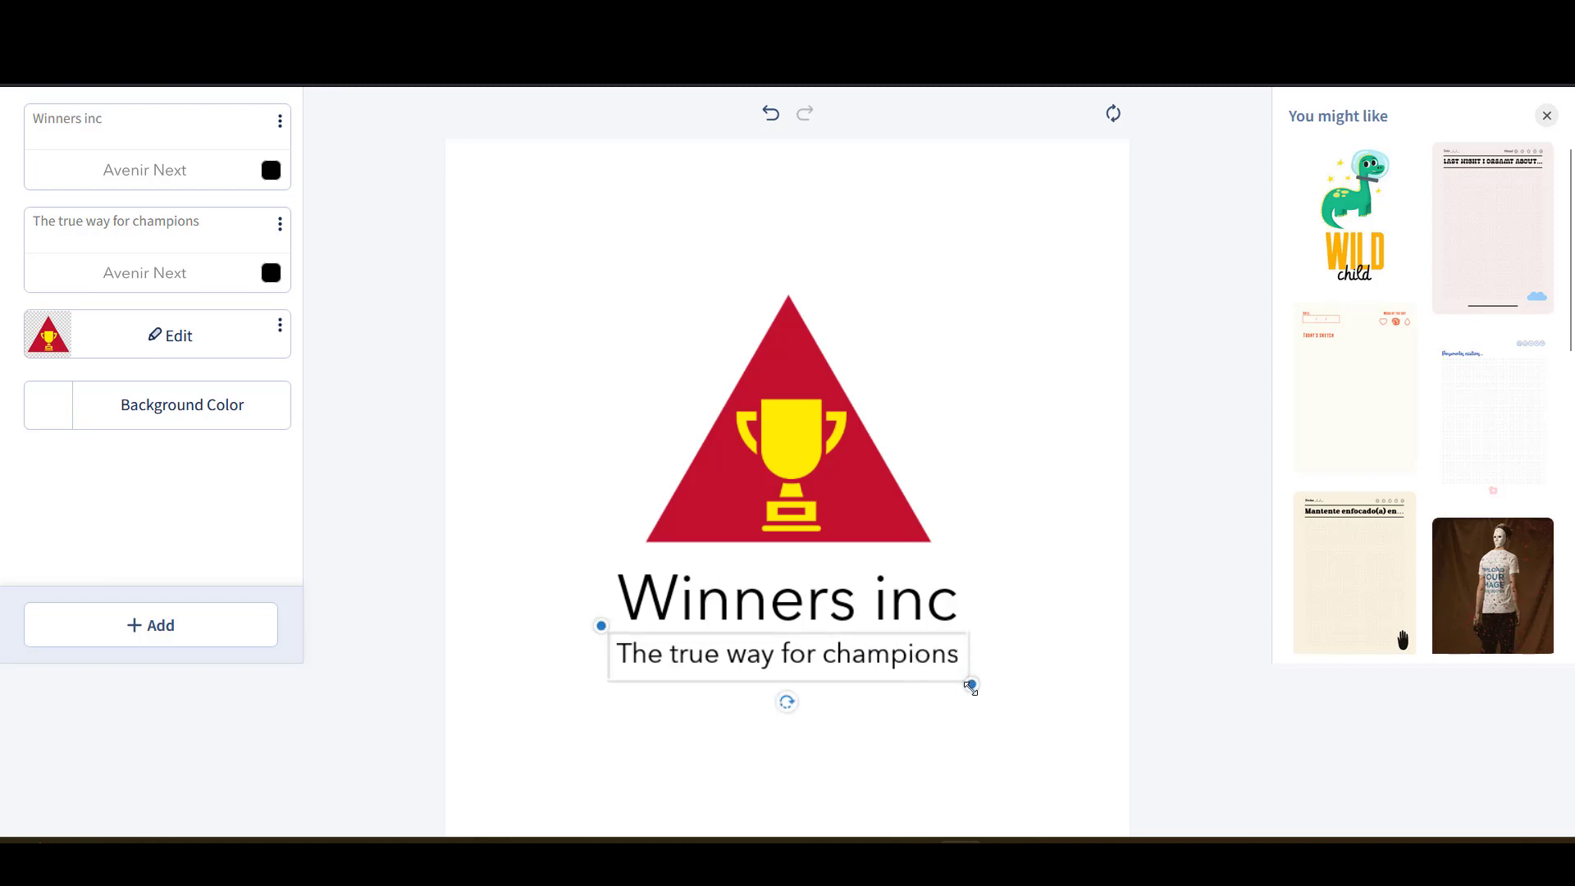
pyautogui.moveTo(971, 684)
pyautogui.mouseDown()
pyautogui.moveTo(1057, 756)
pyautogui.moveTo(963, 692)
pyautogui.mouseUp()
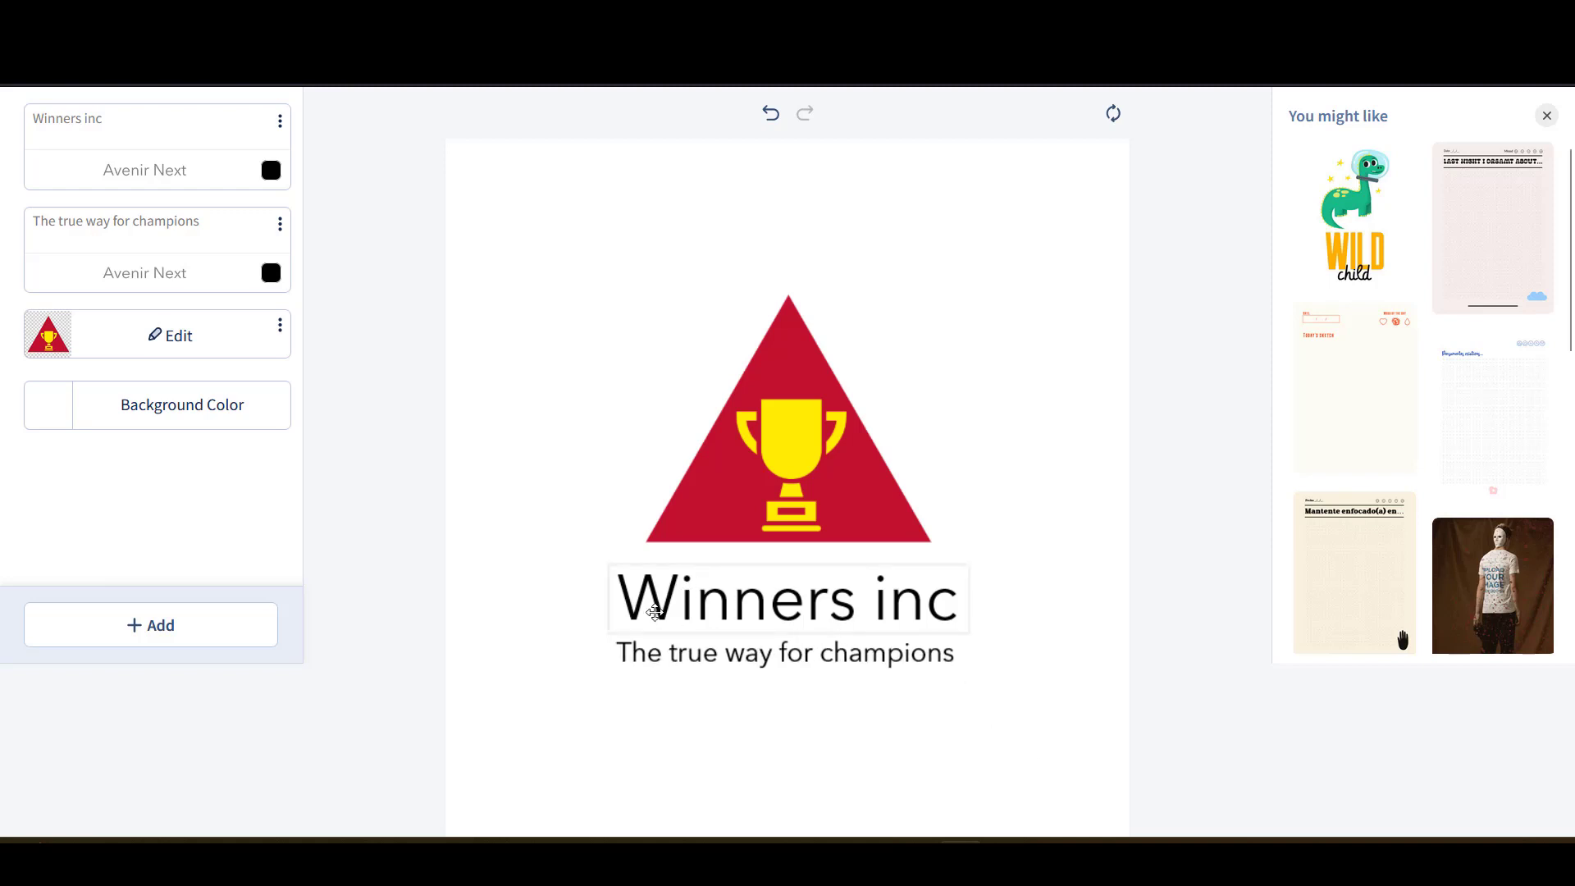
pyautogui.scroll(3, 608, 523)
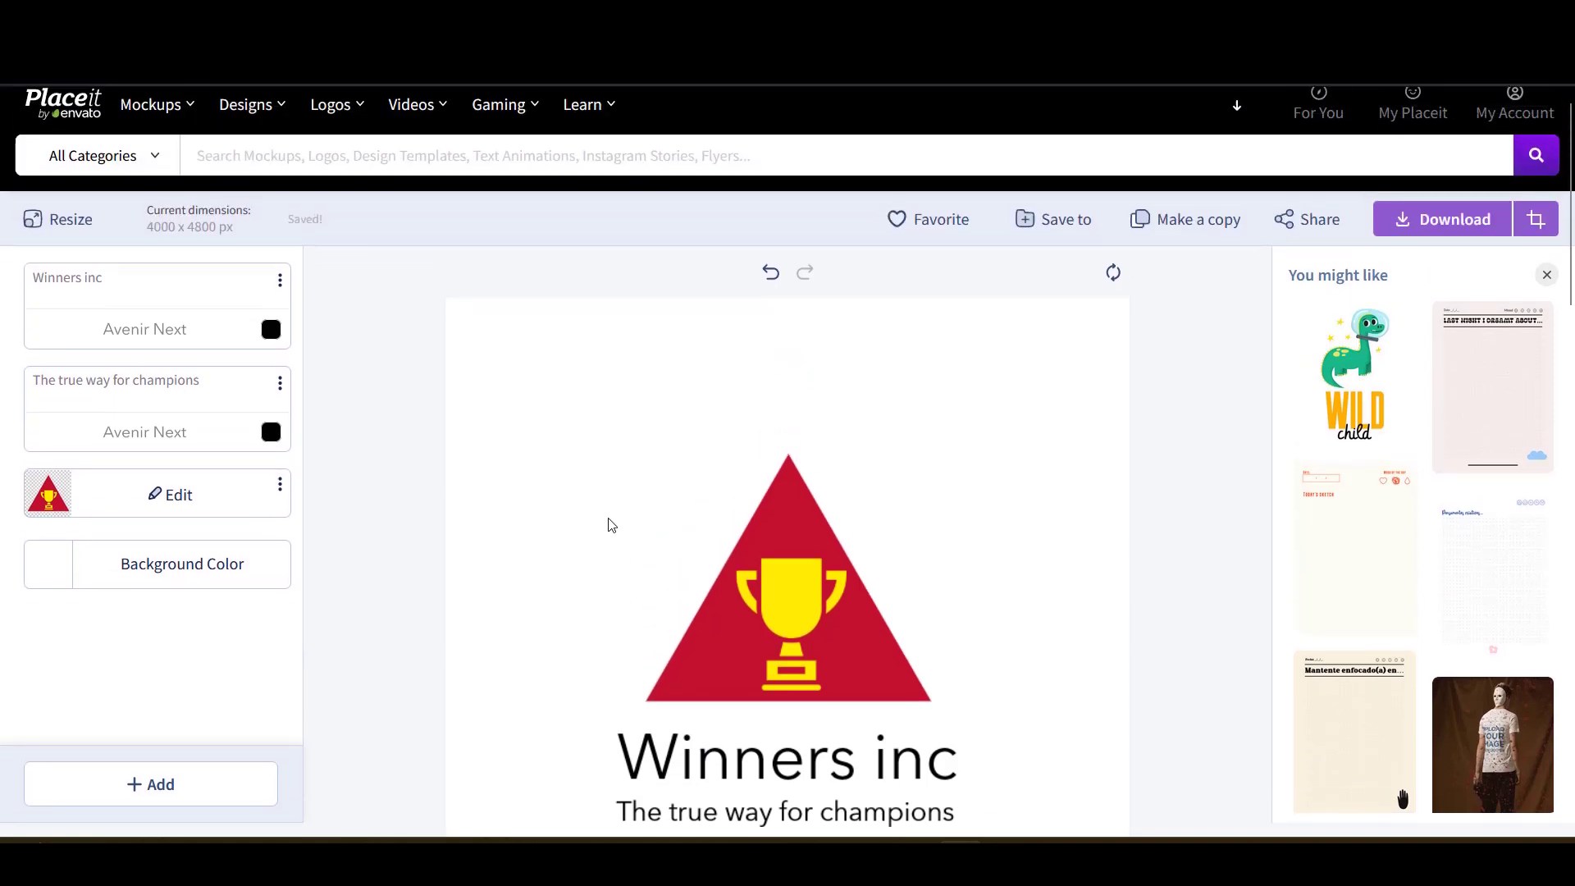
pyautogui.scroll(-3, 606, 520)
pyautogui.scroll(2, 607, 520)
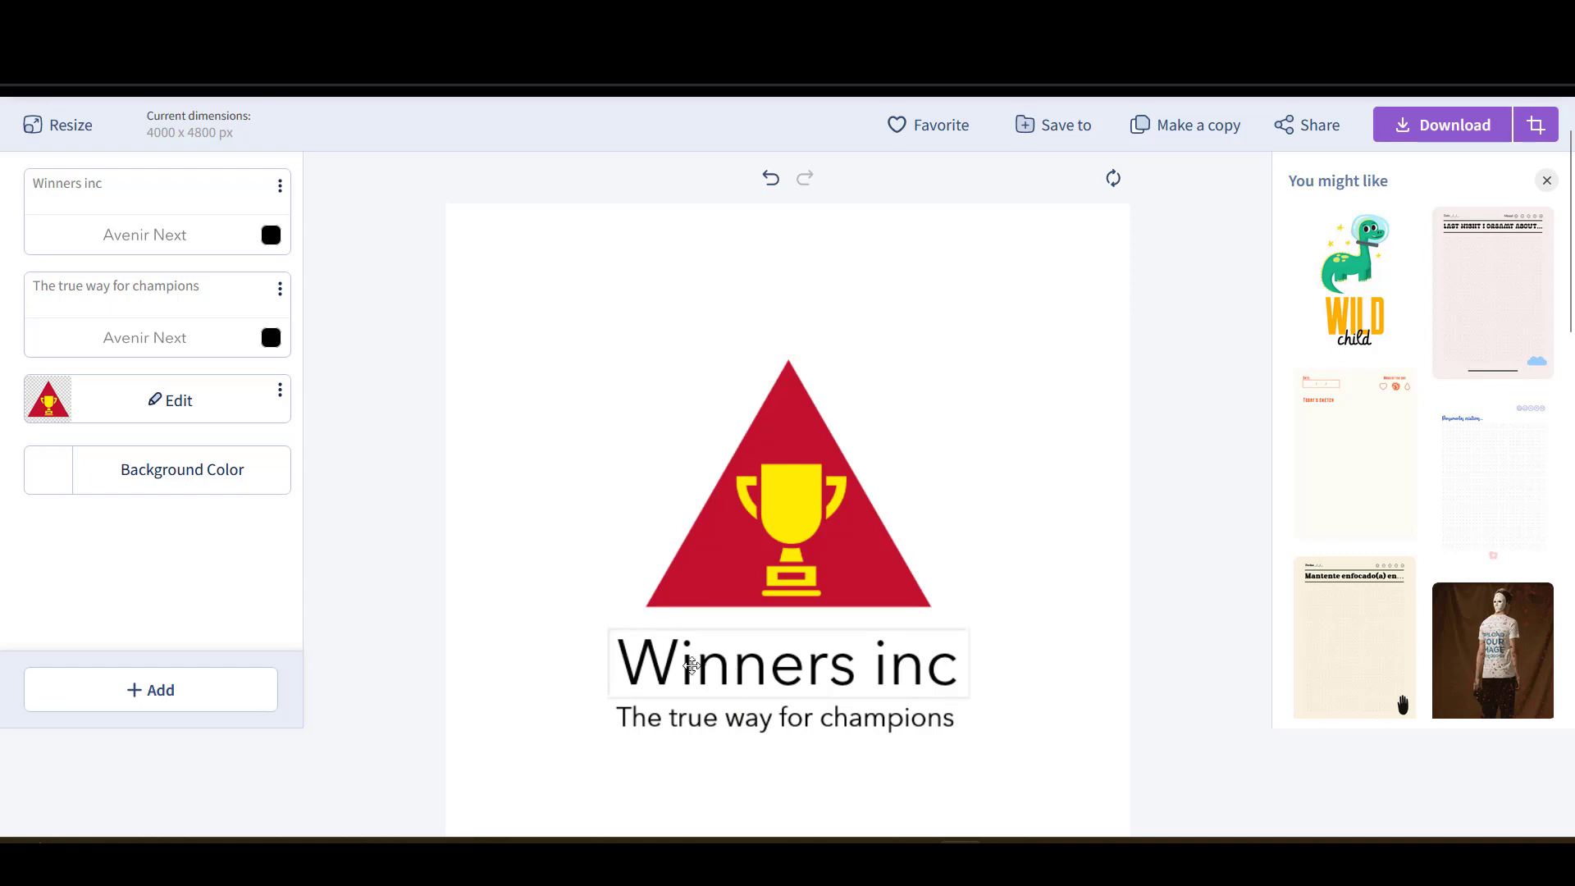
# - Change the Winners inc heading font from Avenir Next to bold Lato
pyautogui.click(720, 665)
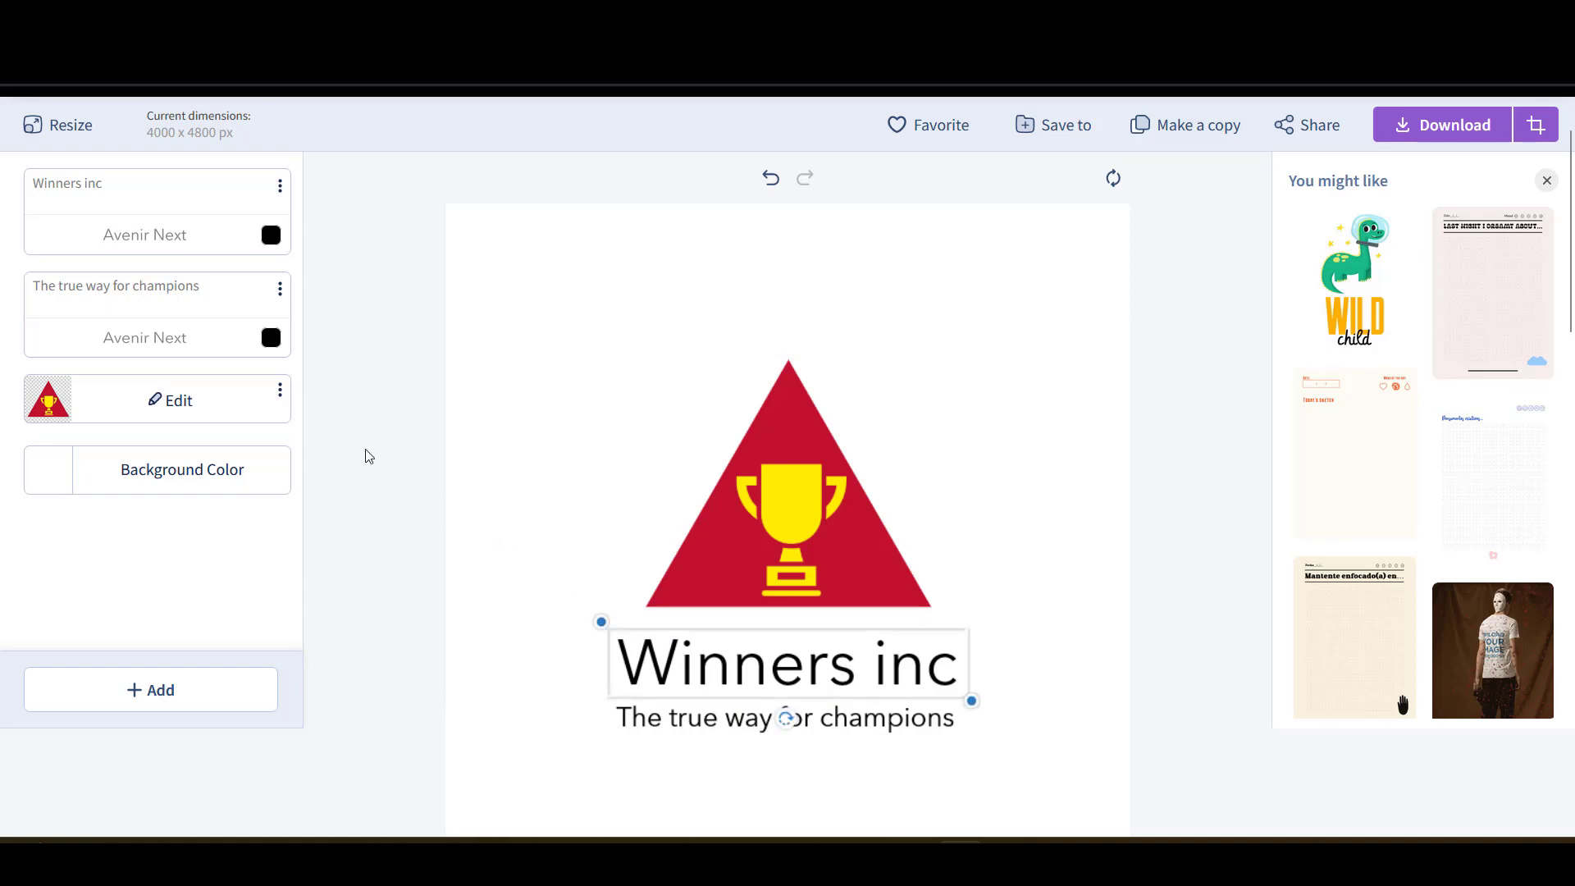
pyautogui.click(147, 236)
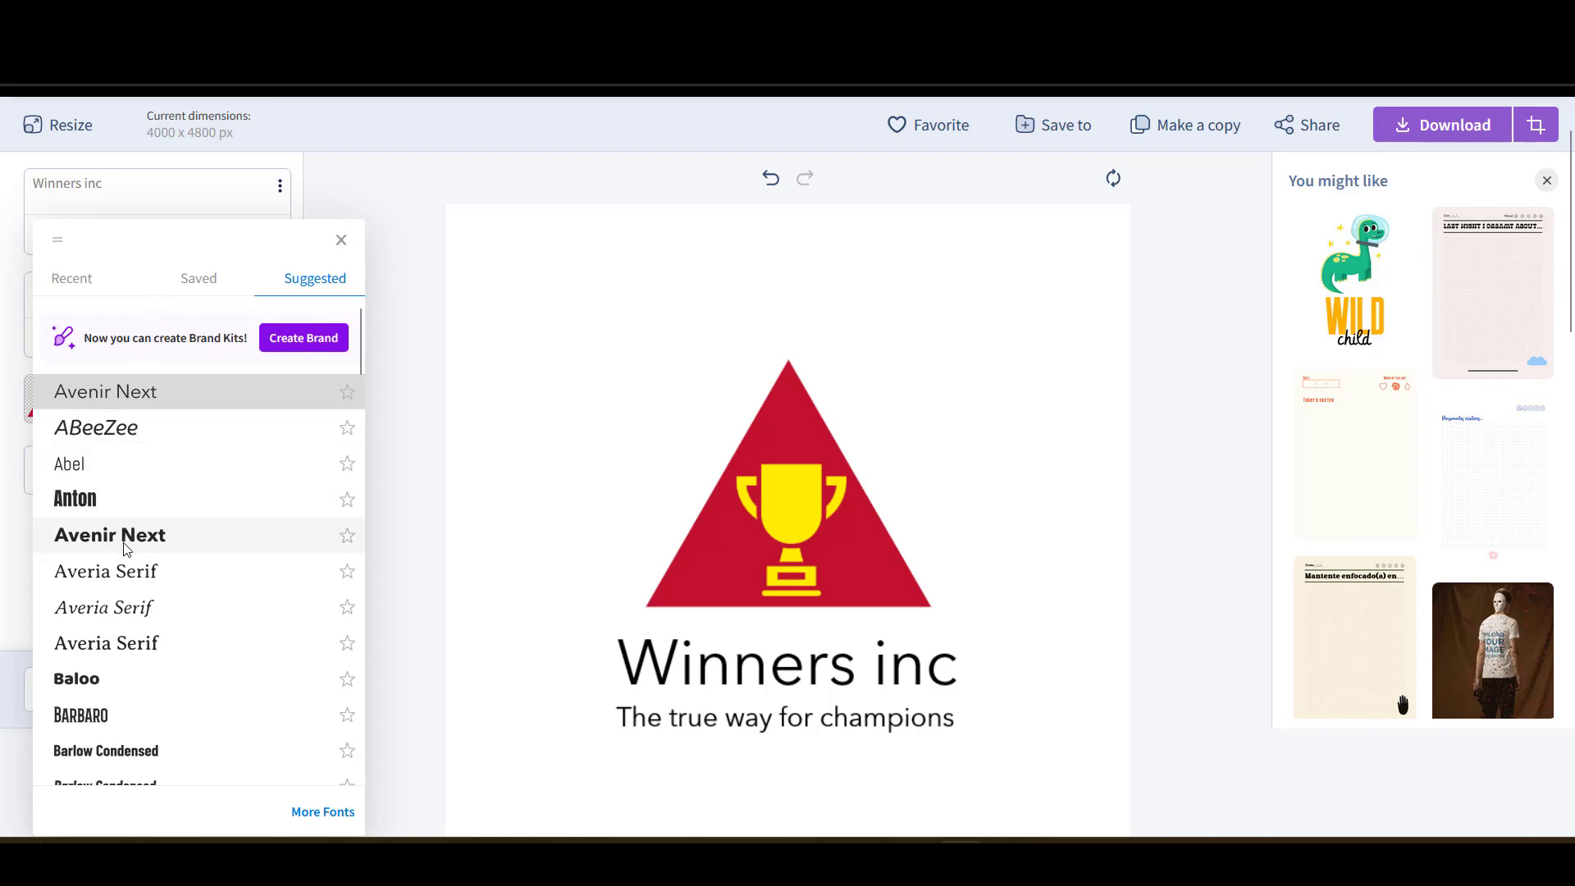
pyautogui.scroll(-10, 123, 541)
pyautogui.scroll(-2, 123, 566)
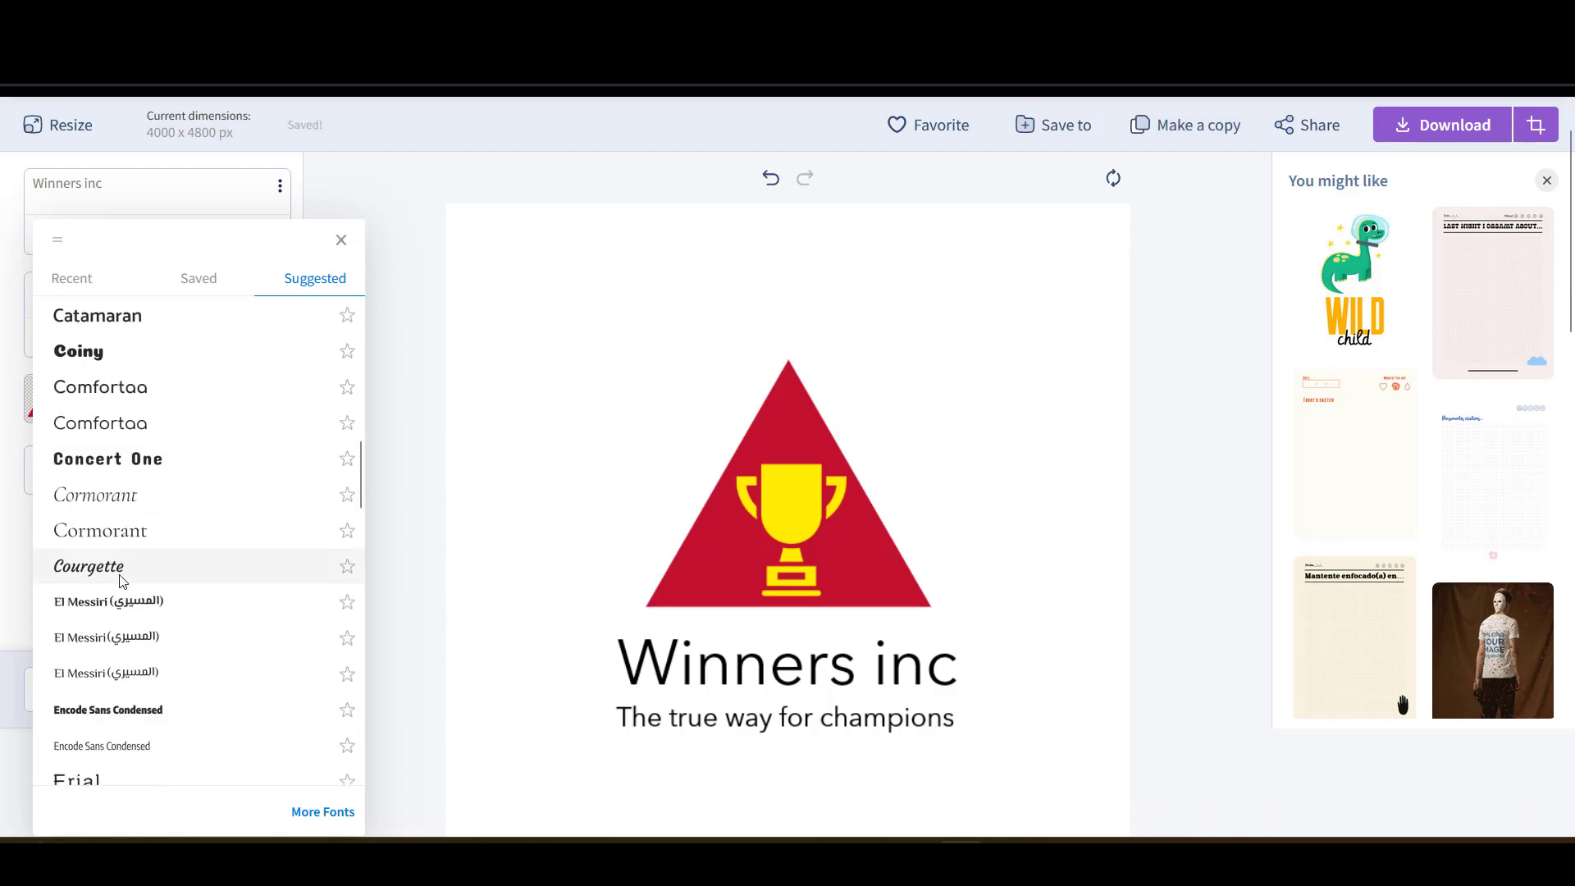
pyautogui.scroll(-6, 115, 606)
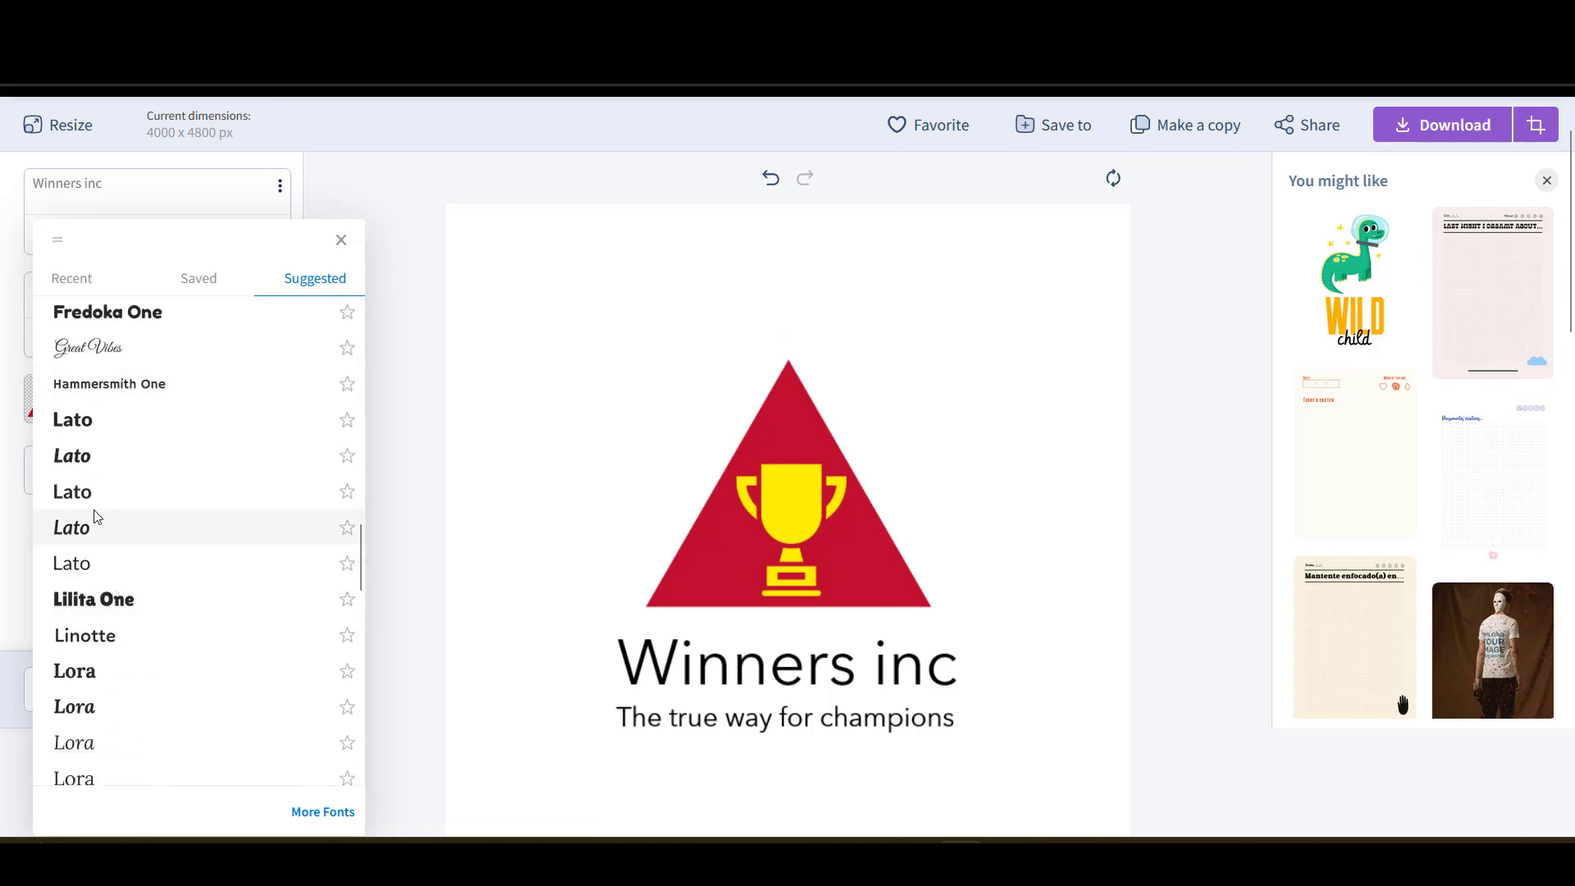
pyautogui.click(101, 426)
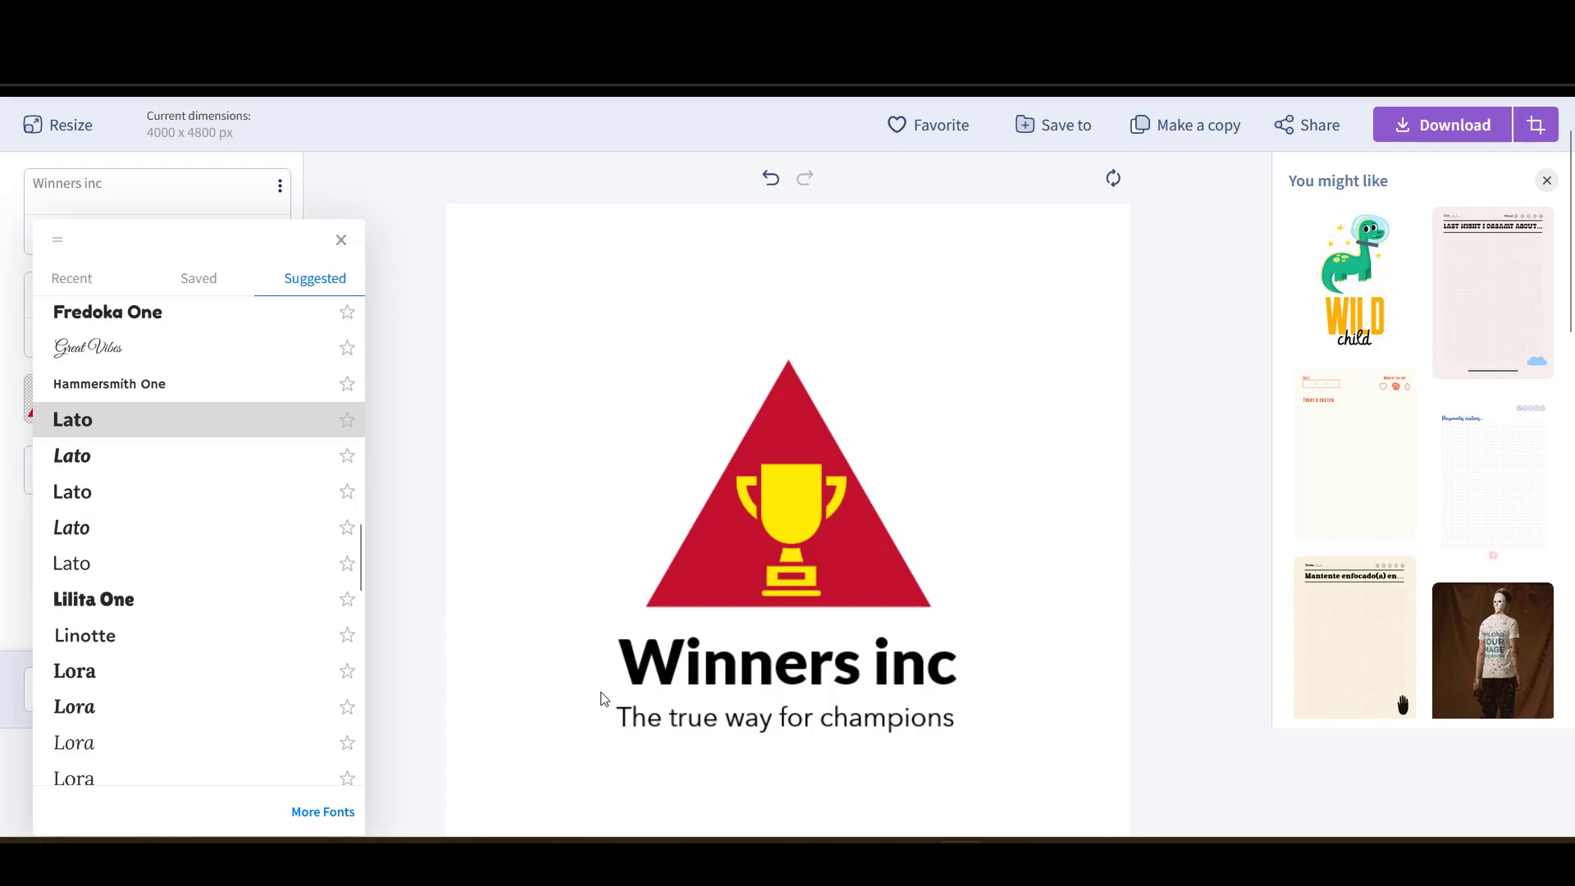
pyautogui.click(649, 720)
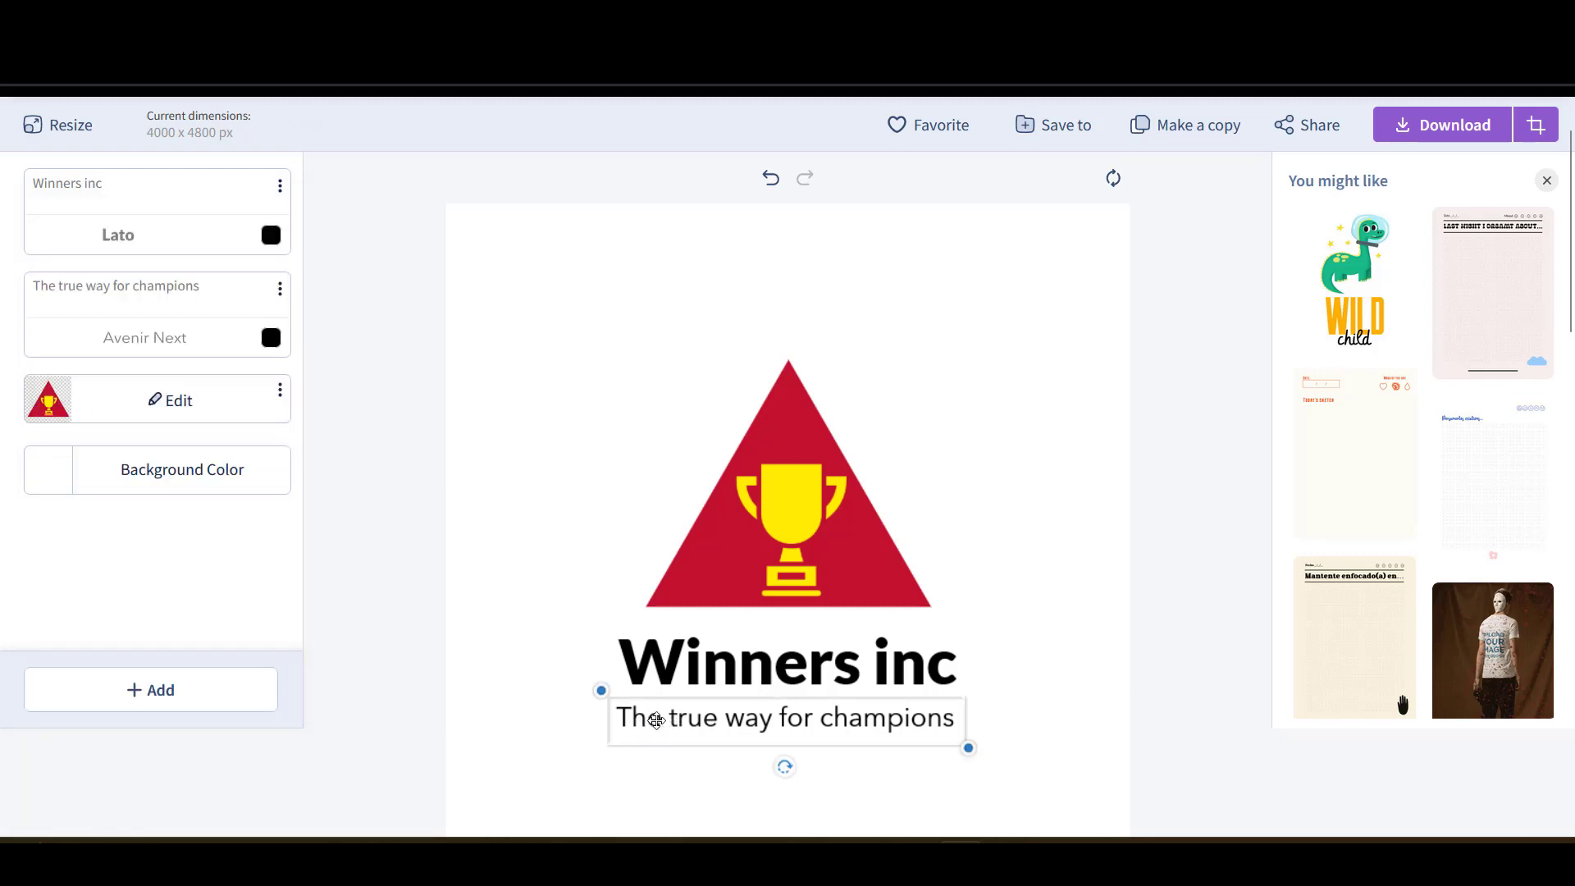
pyautogui.click(395, 515)
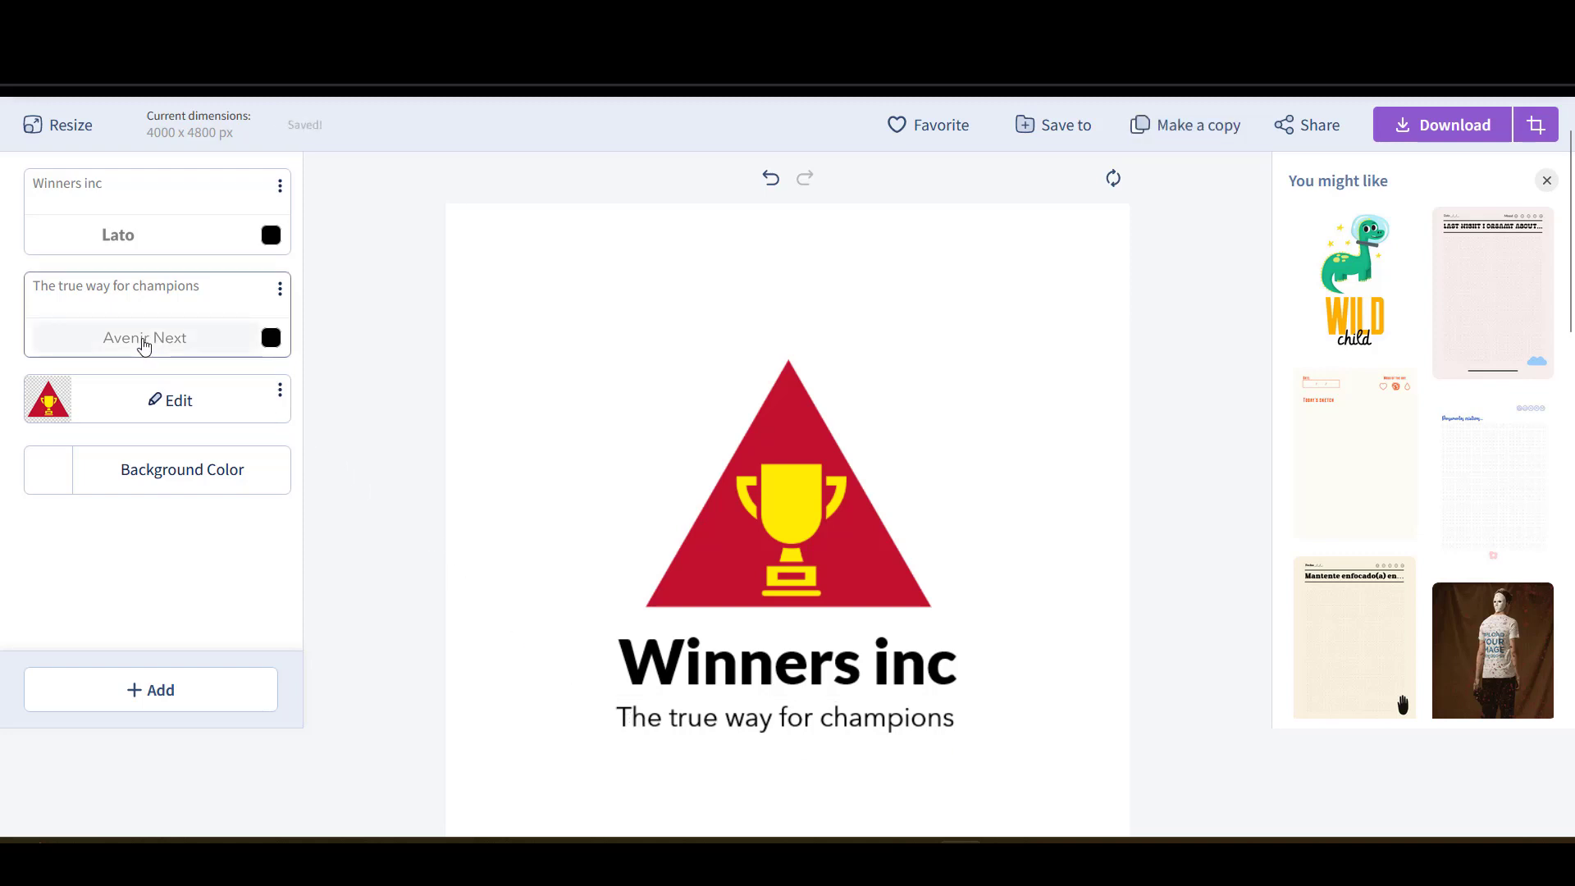
# - Set the tagline 'The true way for champions' to italic Lato from the Suggested fonts
pyautogui.click(145, 344)
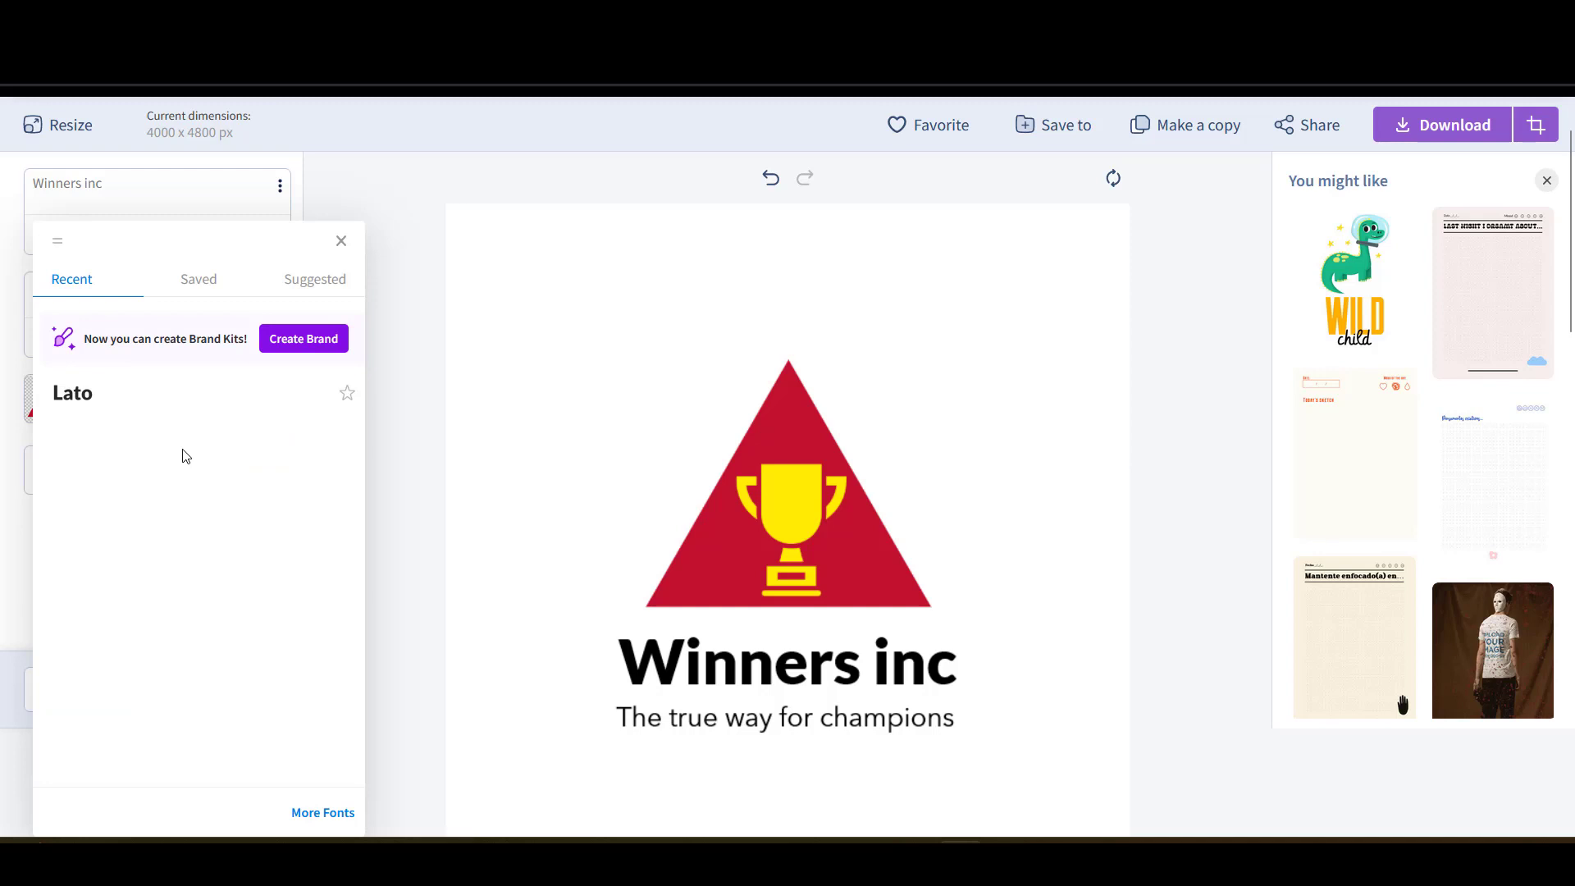
pyautogui.scroll(-4, 186, 456)
pyautogui.scroll(3, 183, 450)
pyautogui.scroll(3, 161, 366)
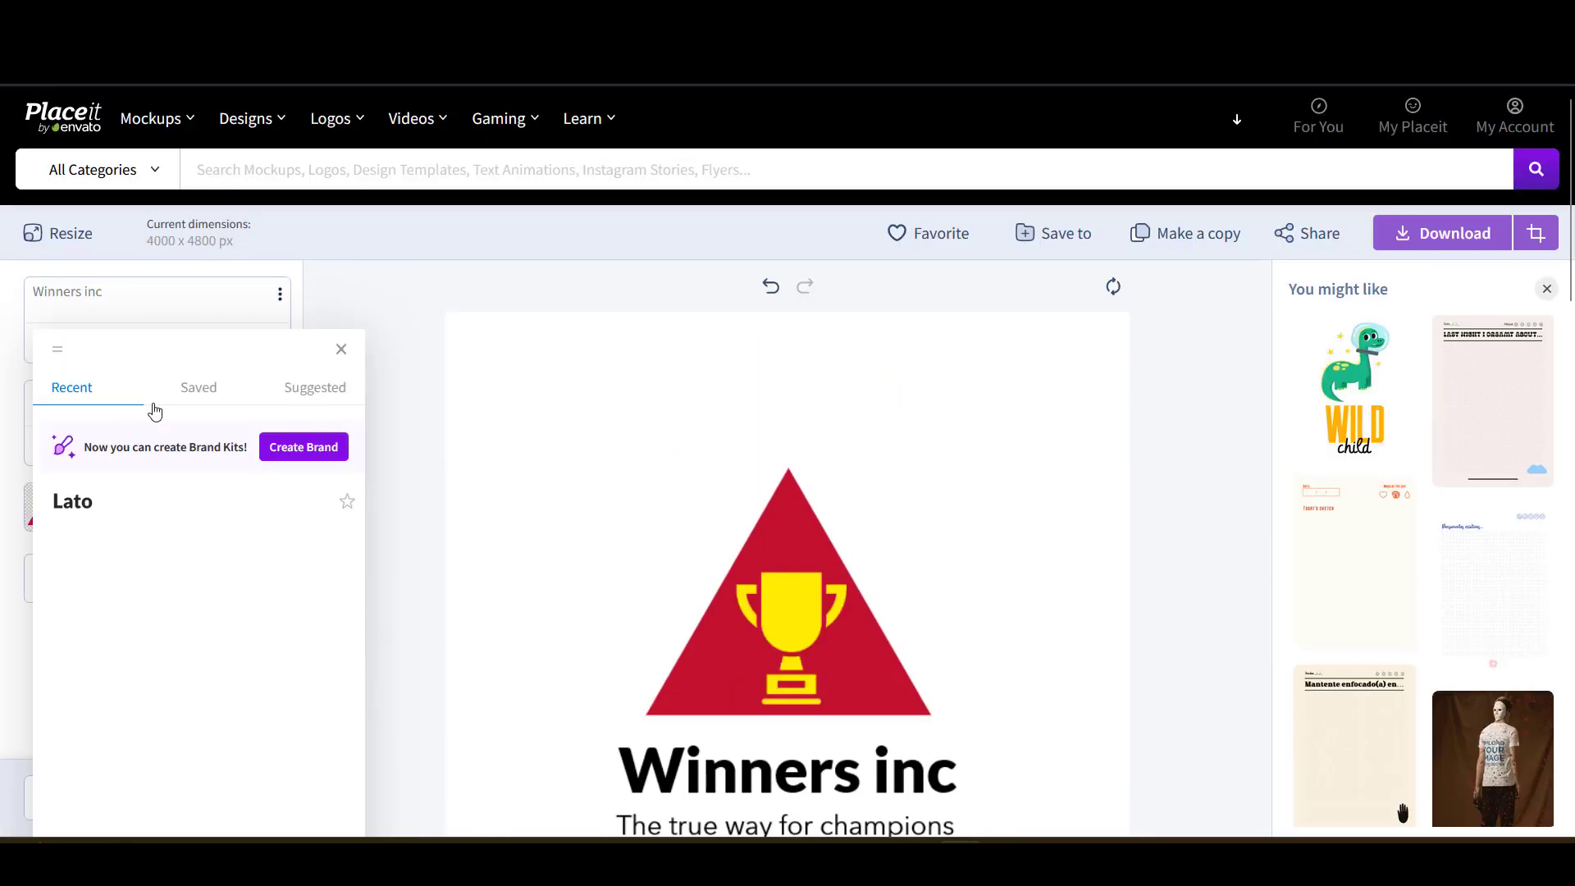
pyautogui.click(302, 391)
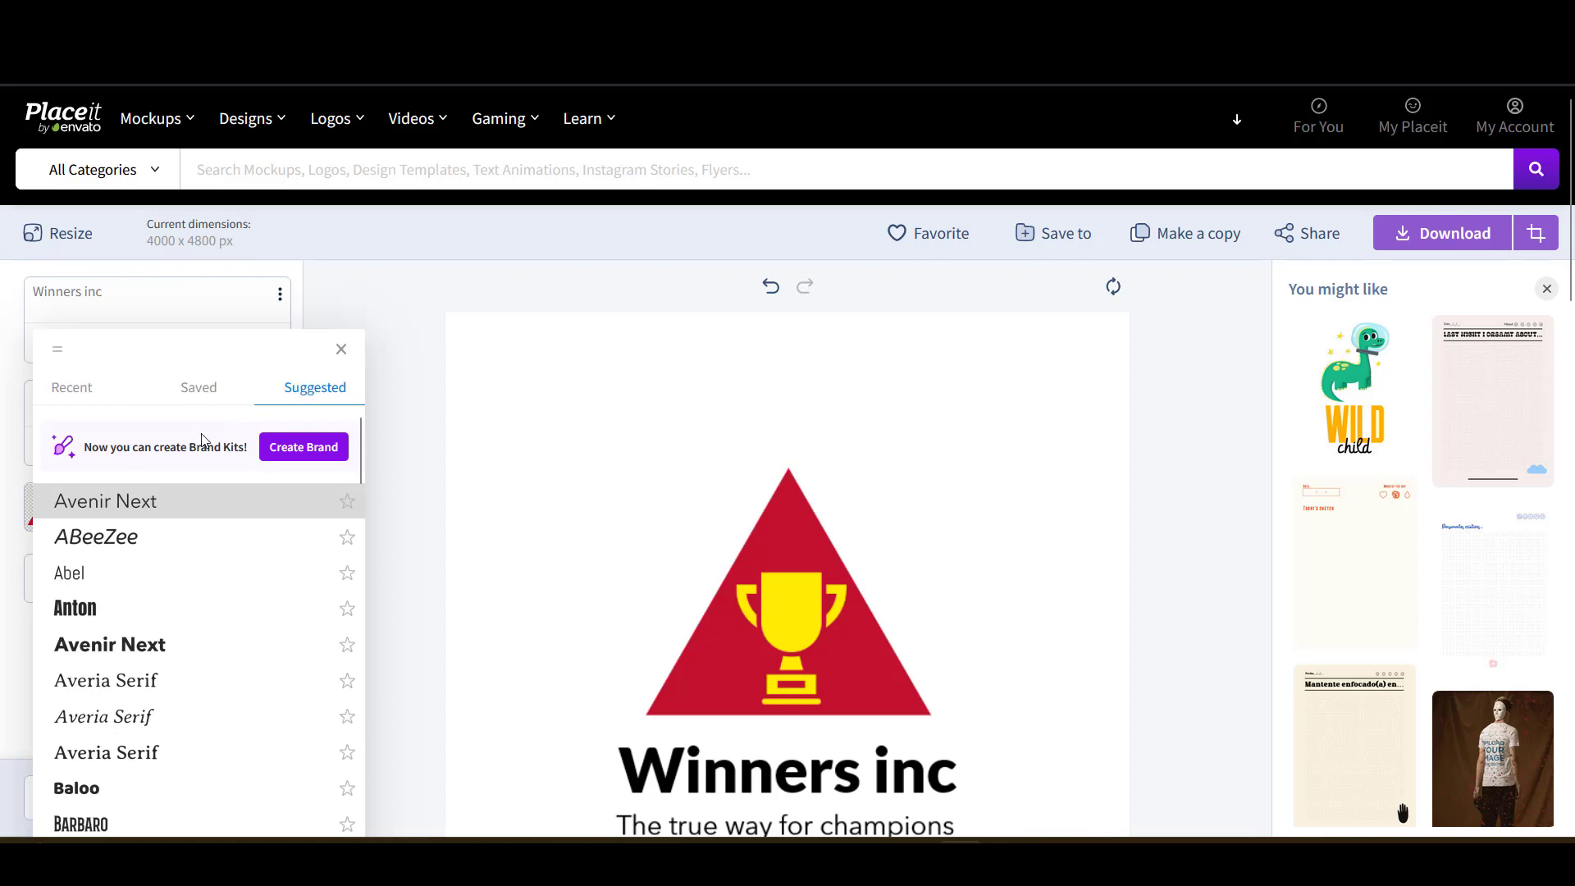
pyautogui.scroll(-12, 183, 534)
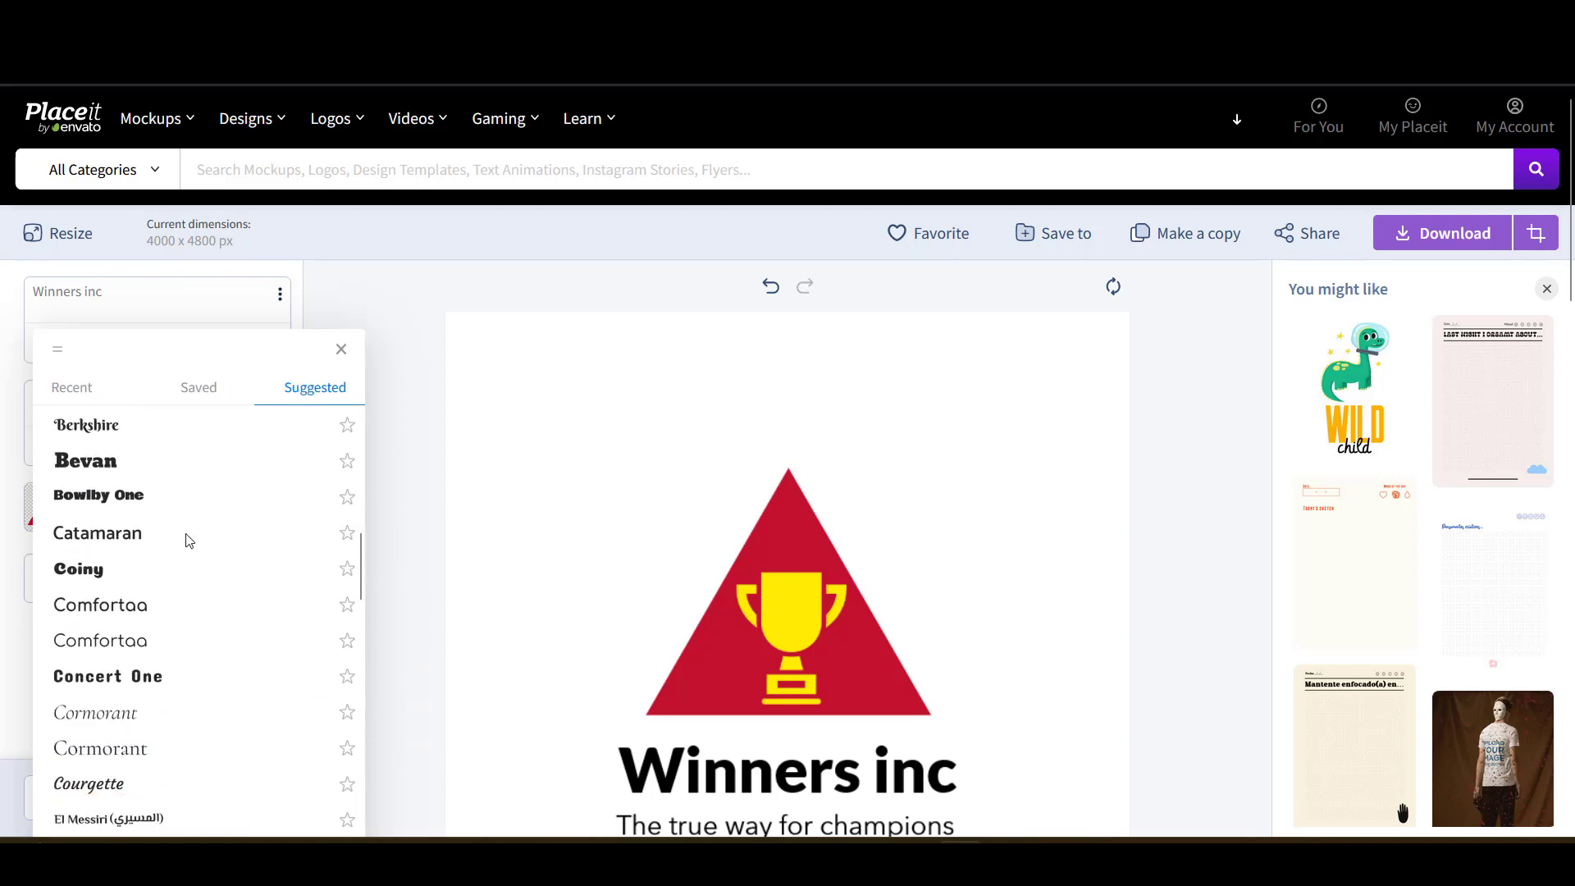
pyautogui.scroll(-6, 188, 537)
pyautogui.scroll(2, 186, 535)
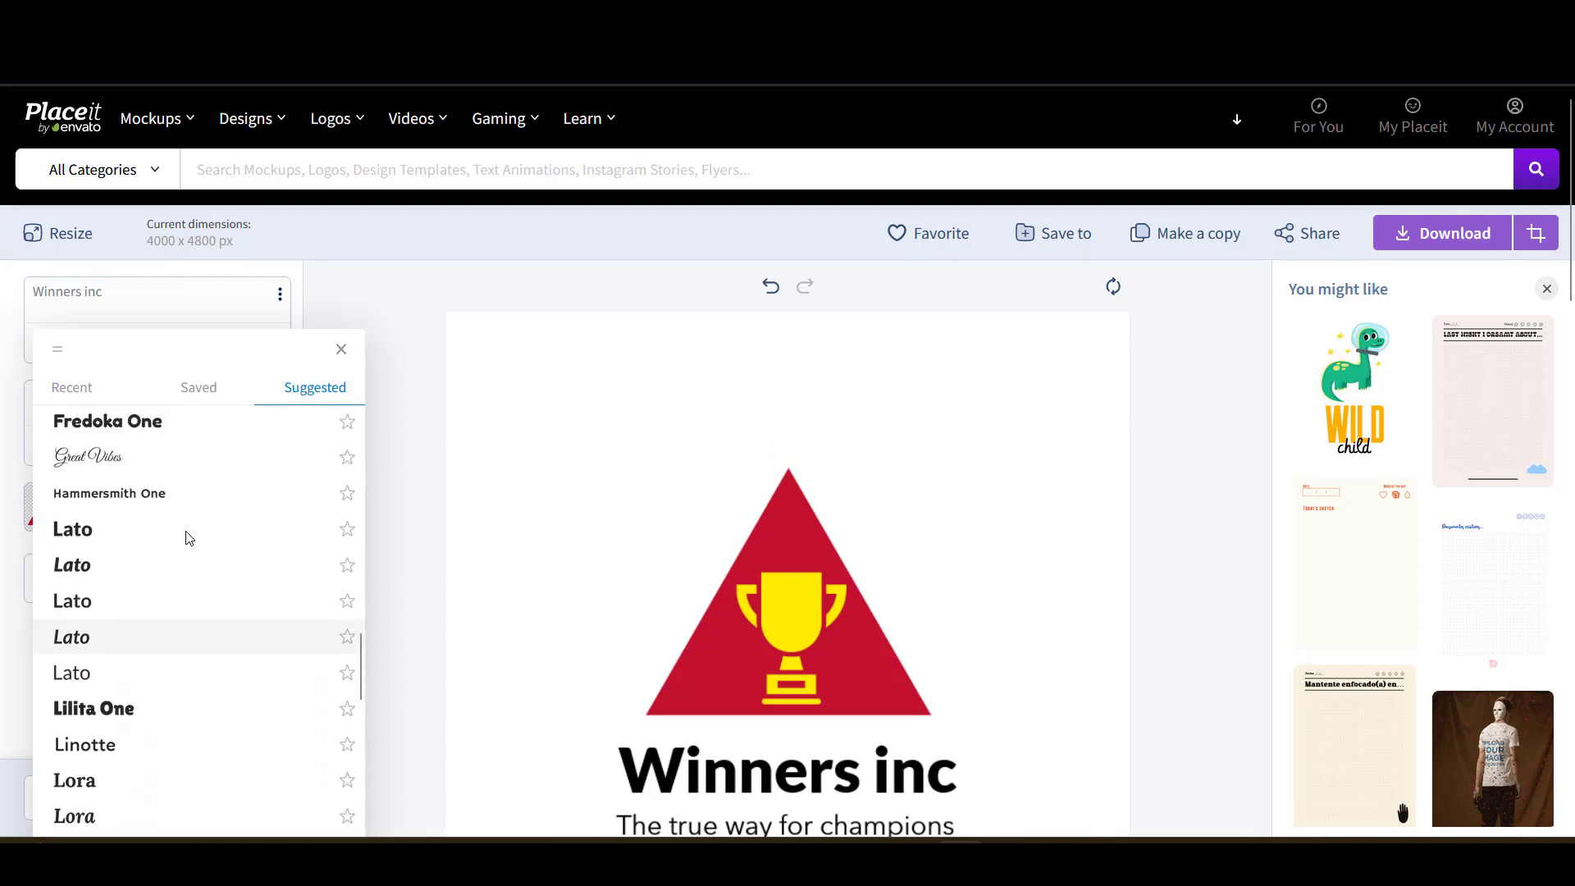
pyautogui.click(138, 638)
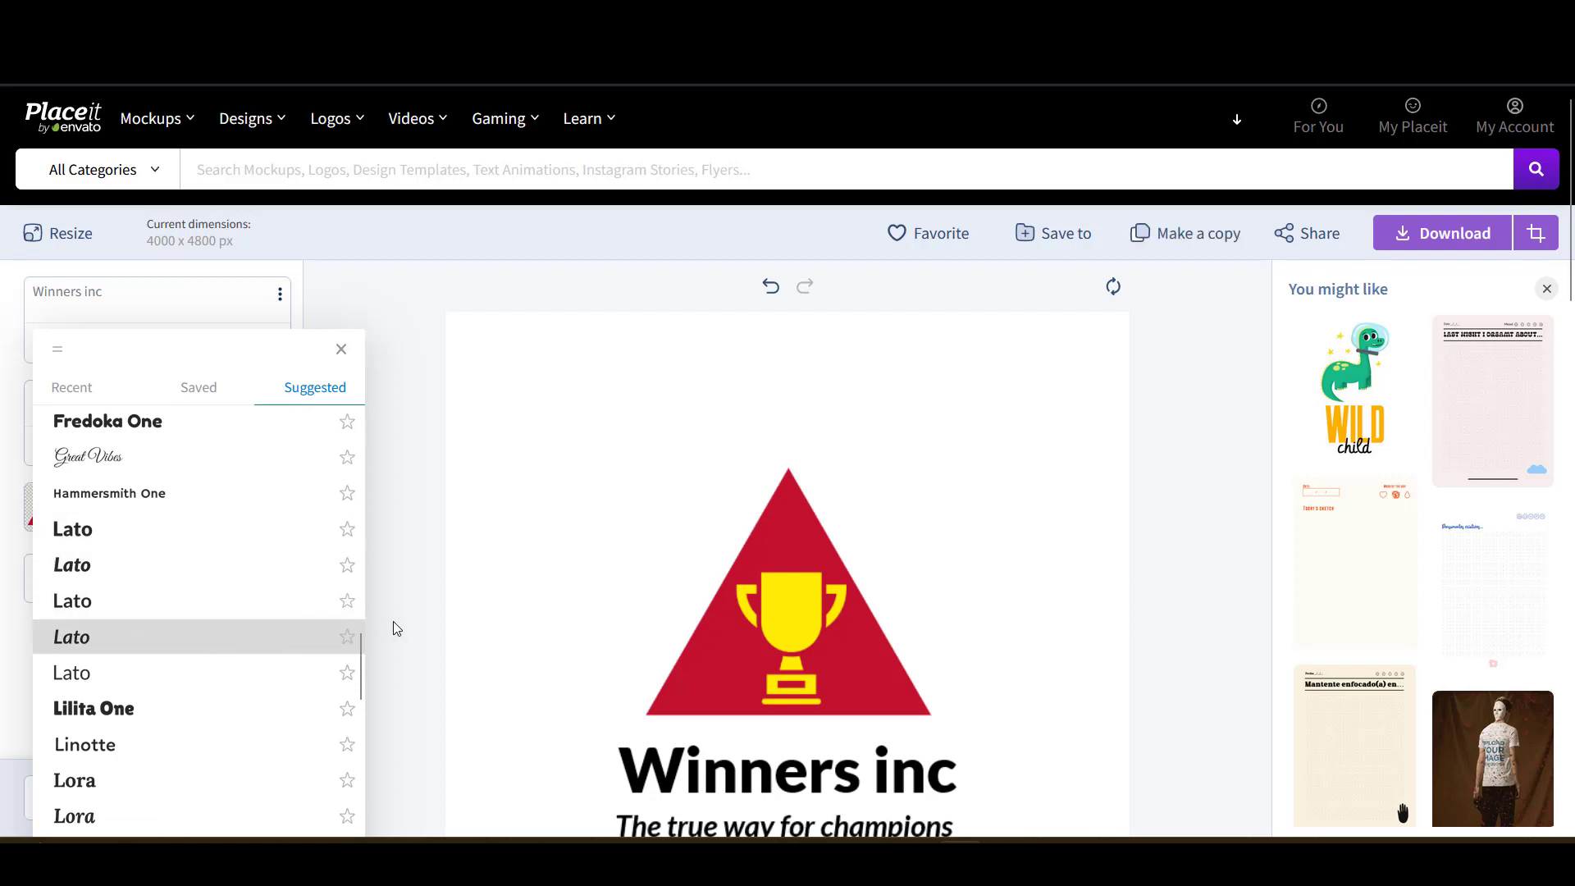
pyautogui.click(426, 628)
pyautogui.scroll(-3, 588, 643)
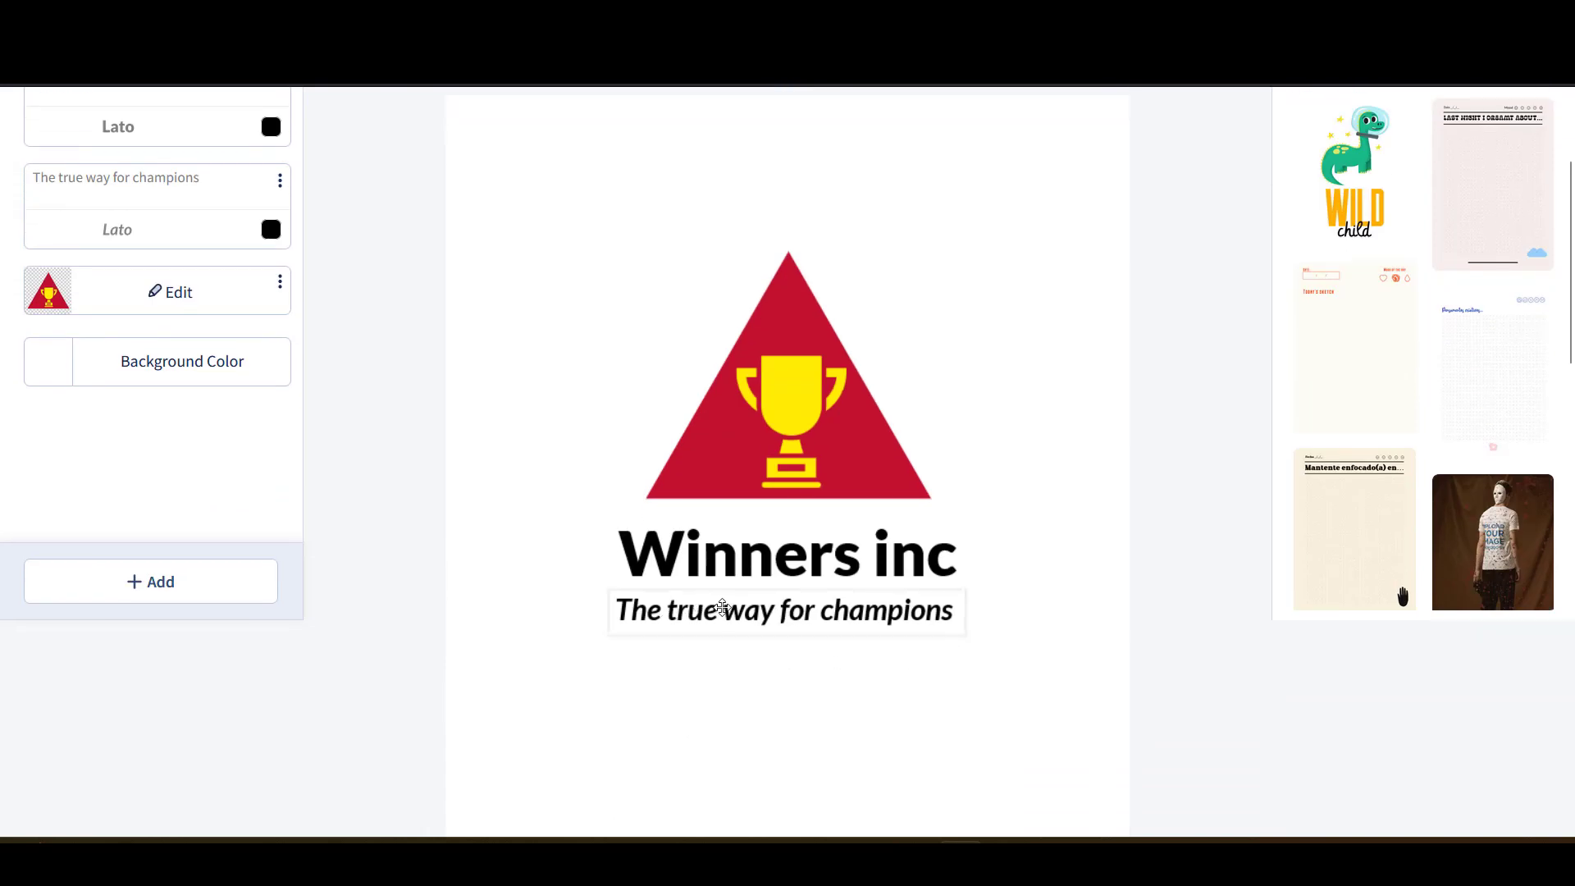
pyautogui.click(729, 620)
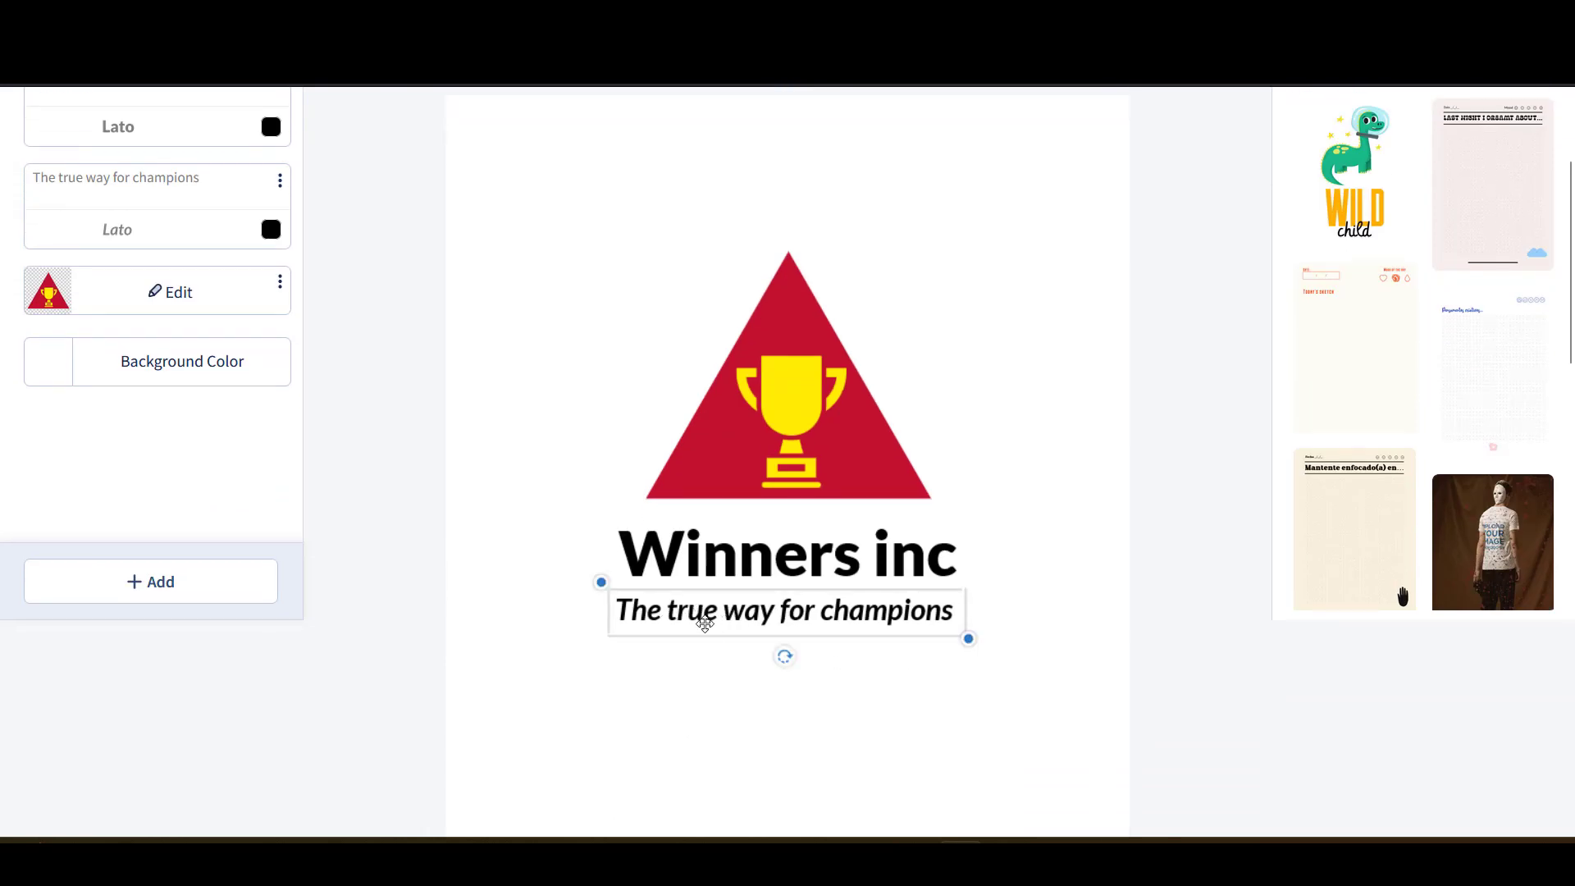
pyautogui.scroll(2, 652, 607)
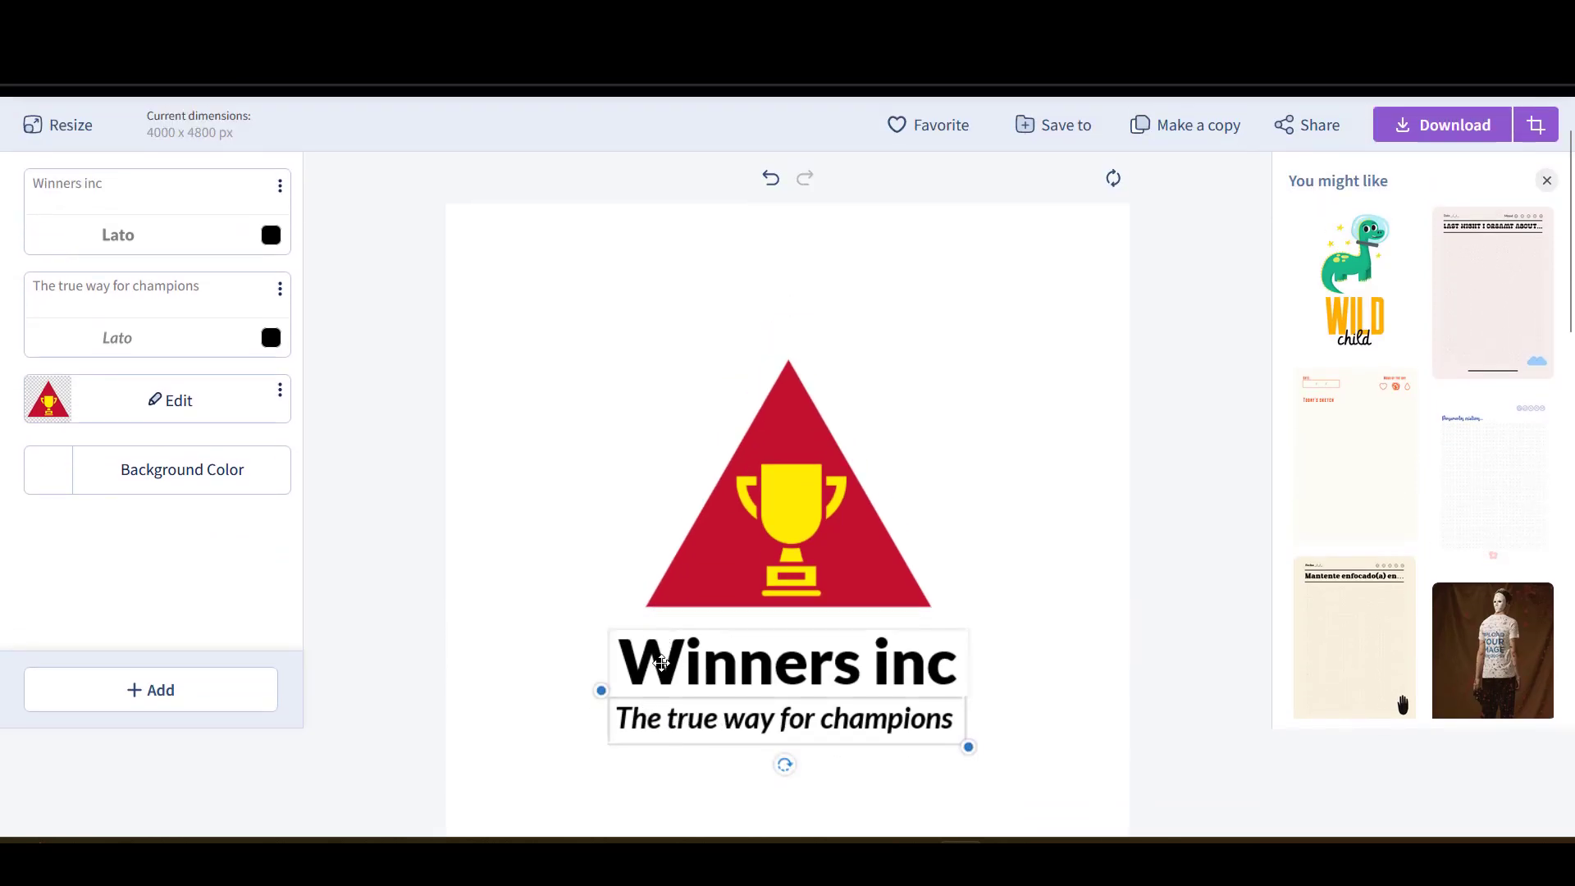
pyautogui.click(685, 663)
# - Recolour the Winners inc heading from black to bright red using the colour grid
pyautogui.click(363, 406)
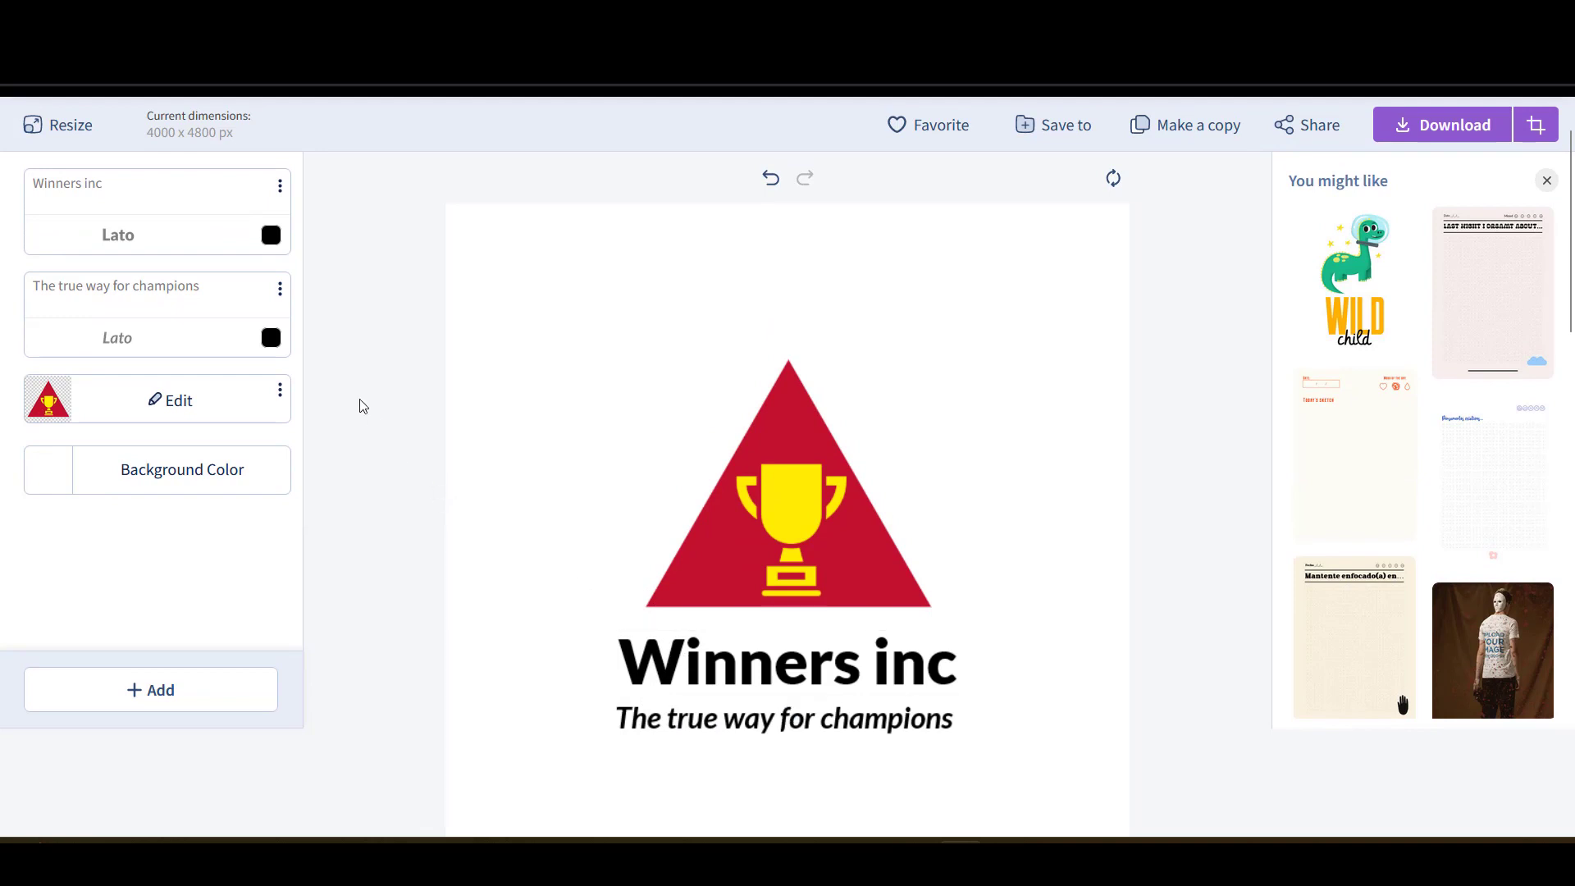
pyautogui.click(271, 237)
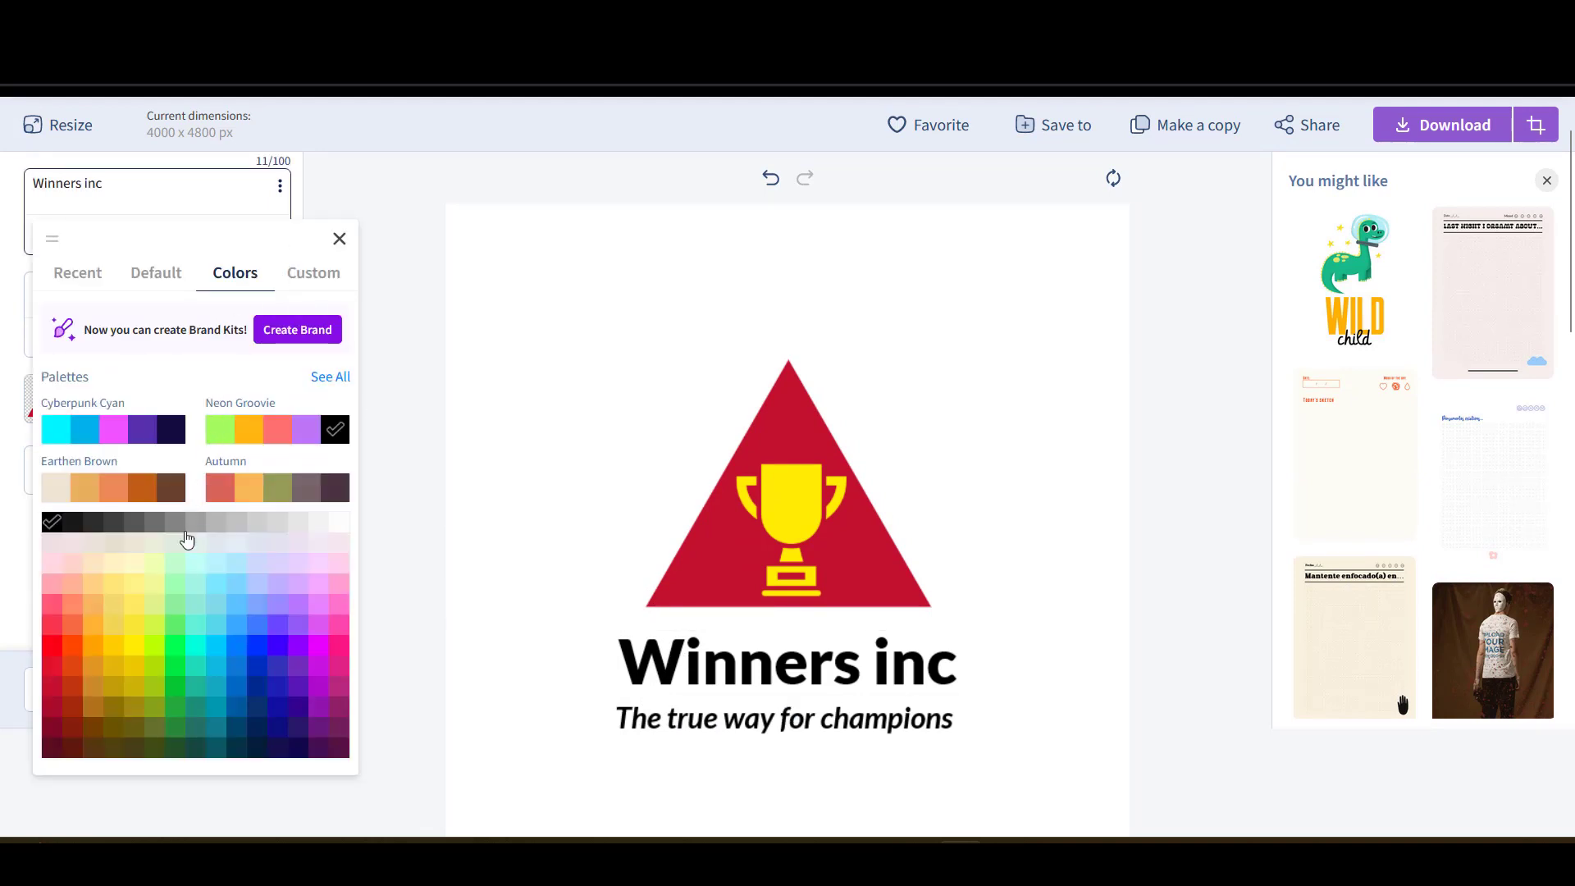
pyautogui.click(52, 728)
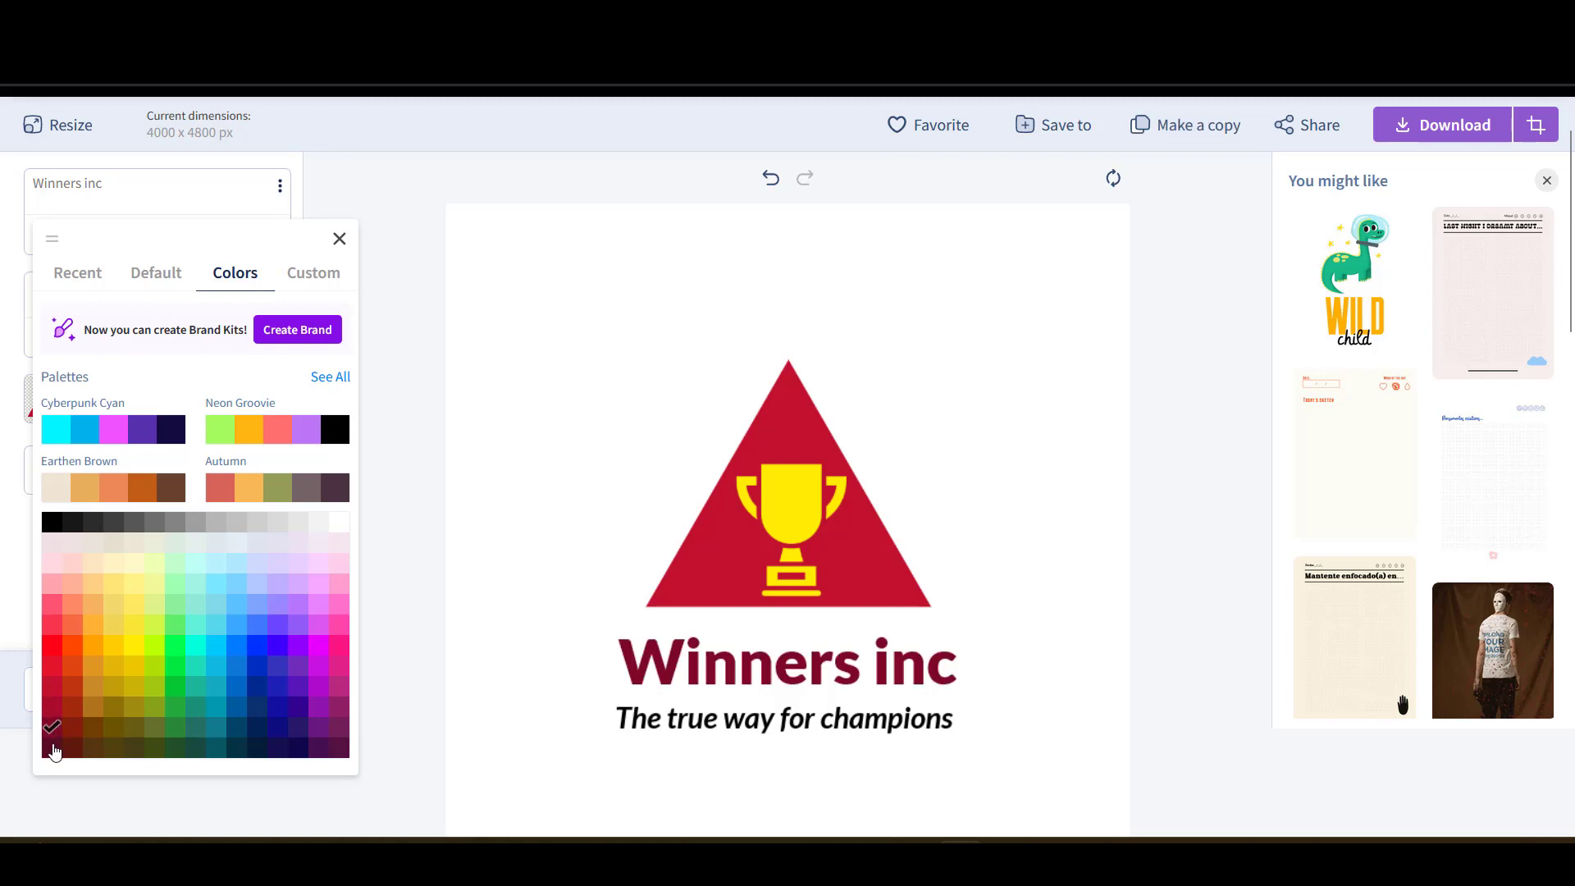
pyautogui.click(52, 648)
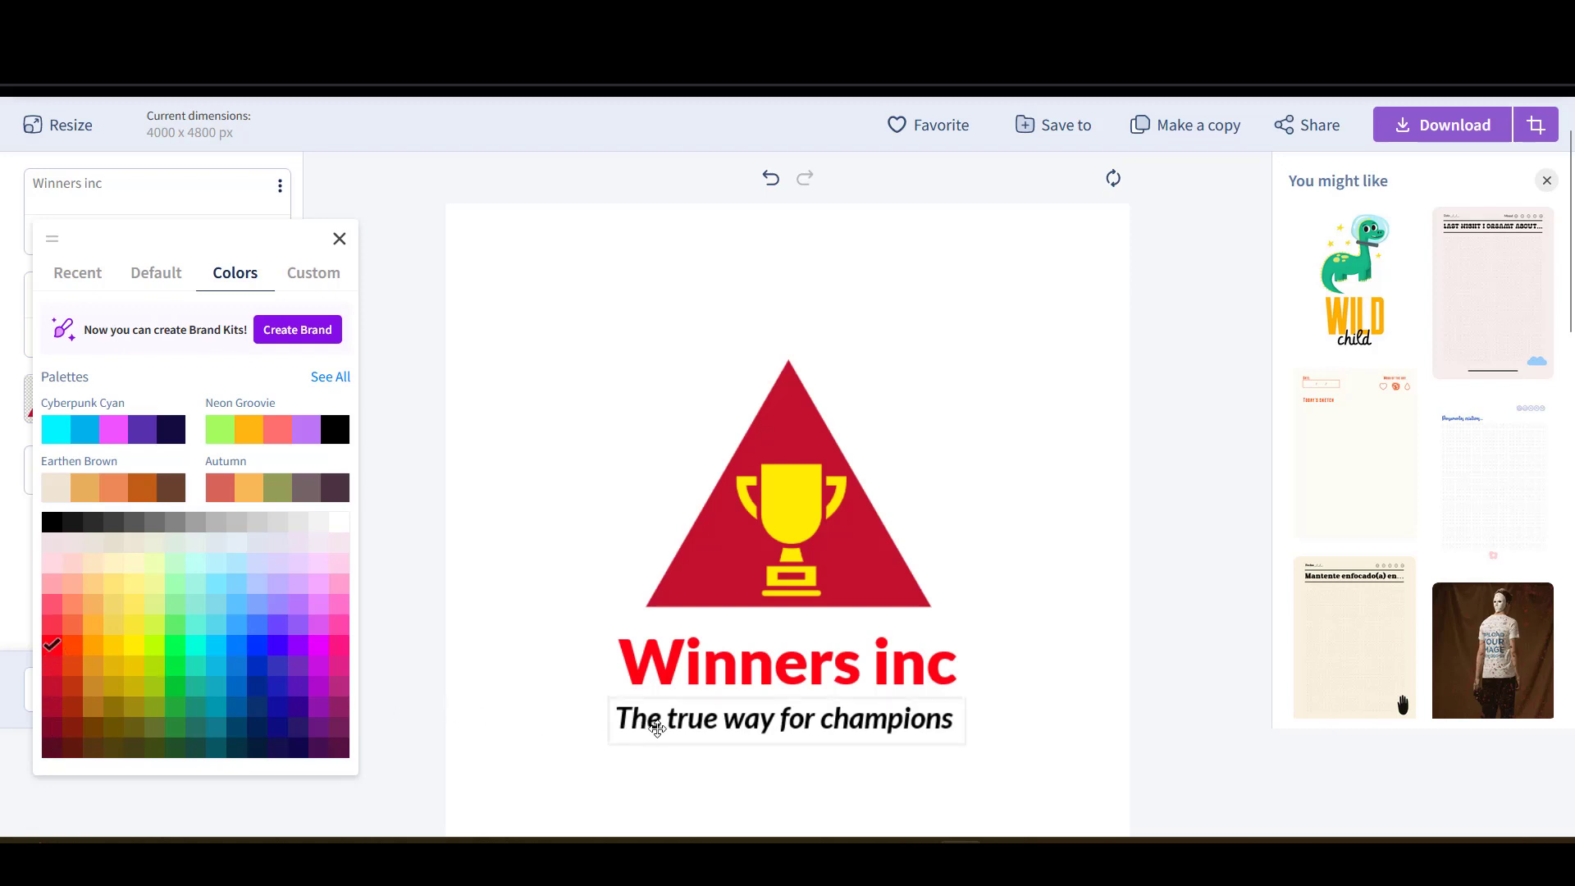
pyautogui.click(656, 728)
pyautogui.click(366, 356)
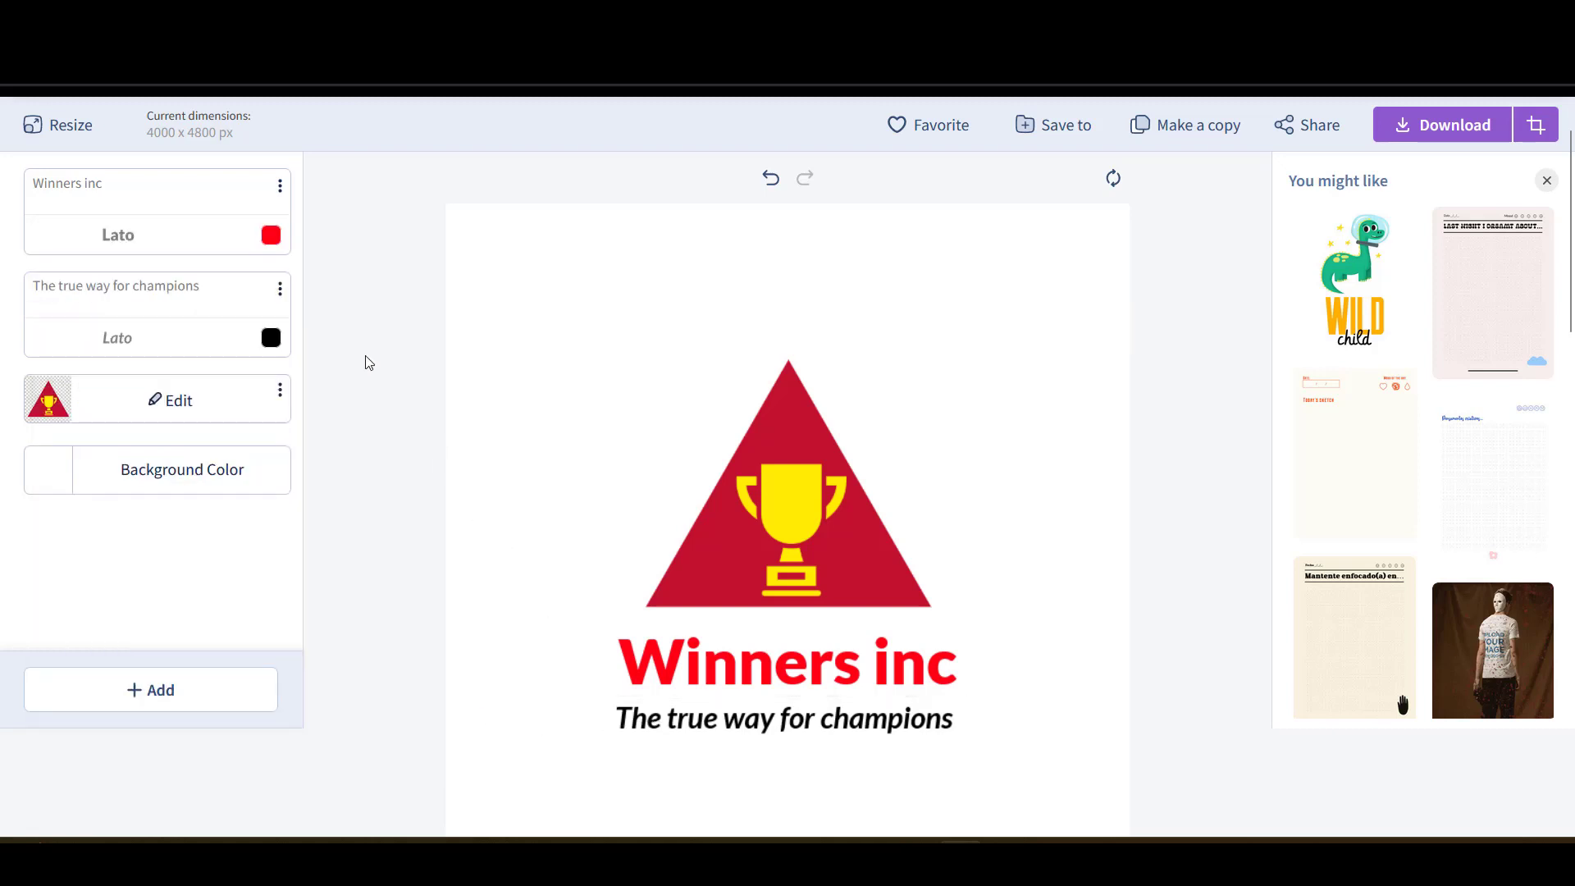
# - Change the tagline colour from black to olive-yellow
pyautogui.click(270, 338)
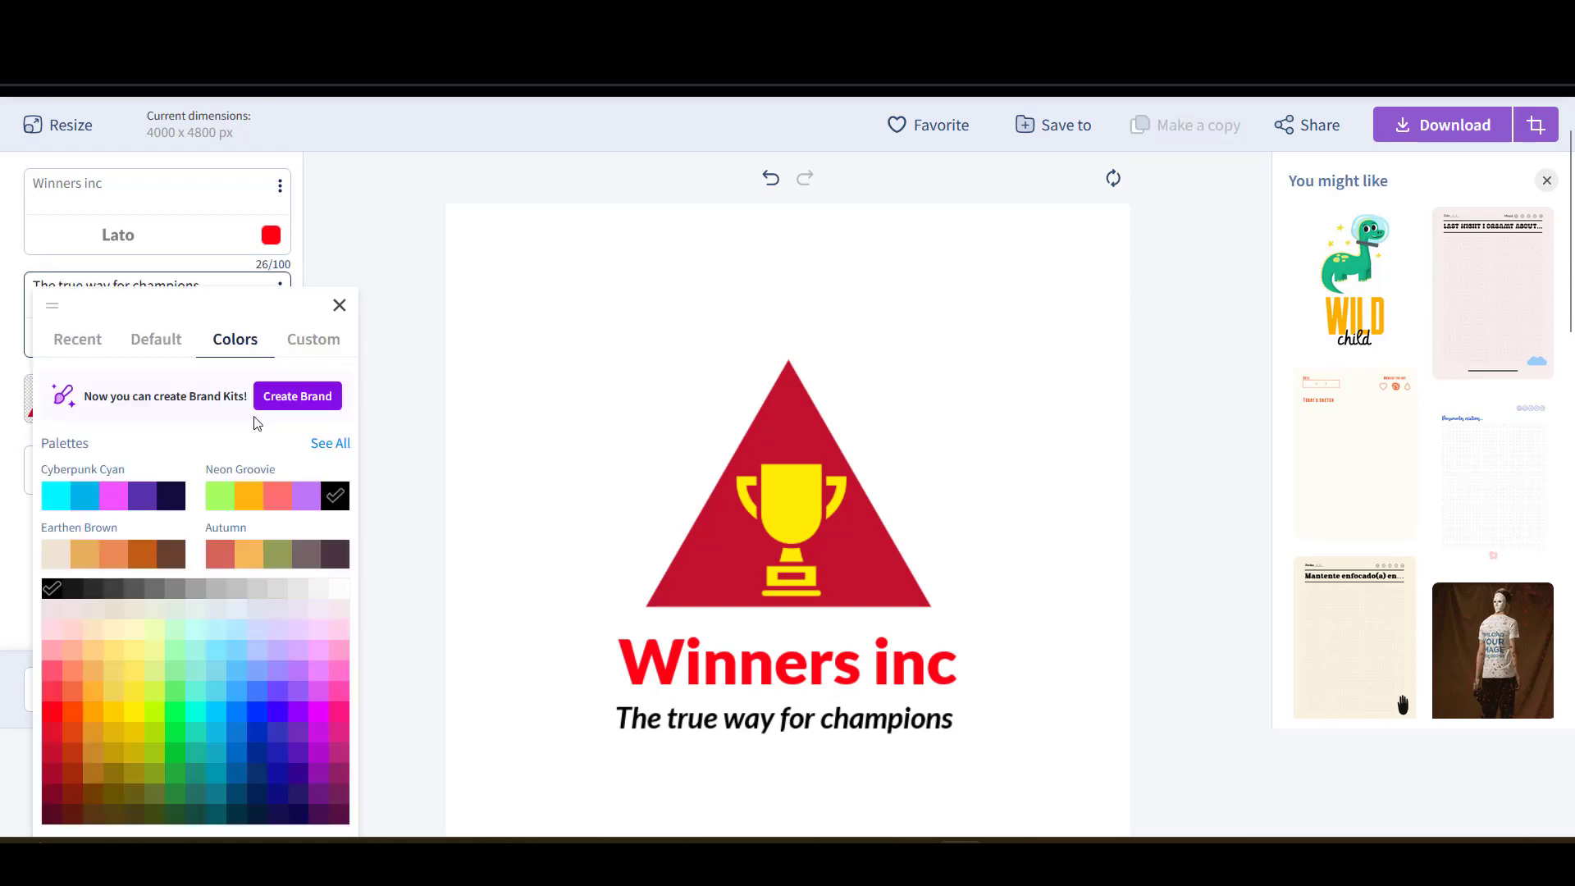
pyautogui.click(139, 758)
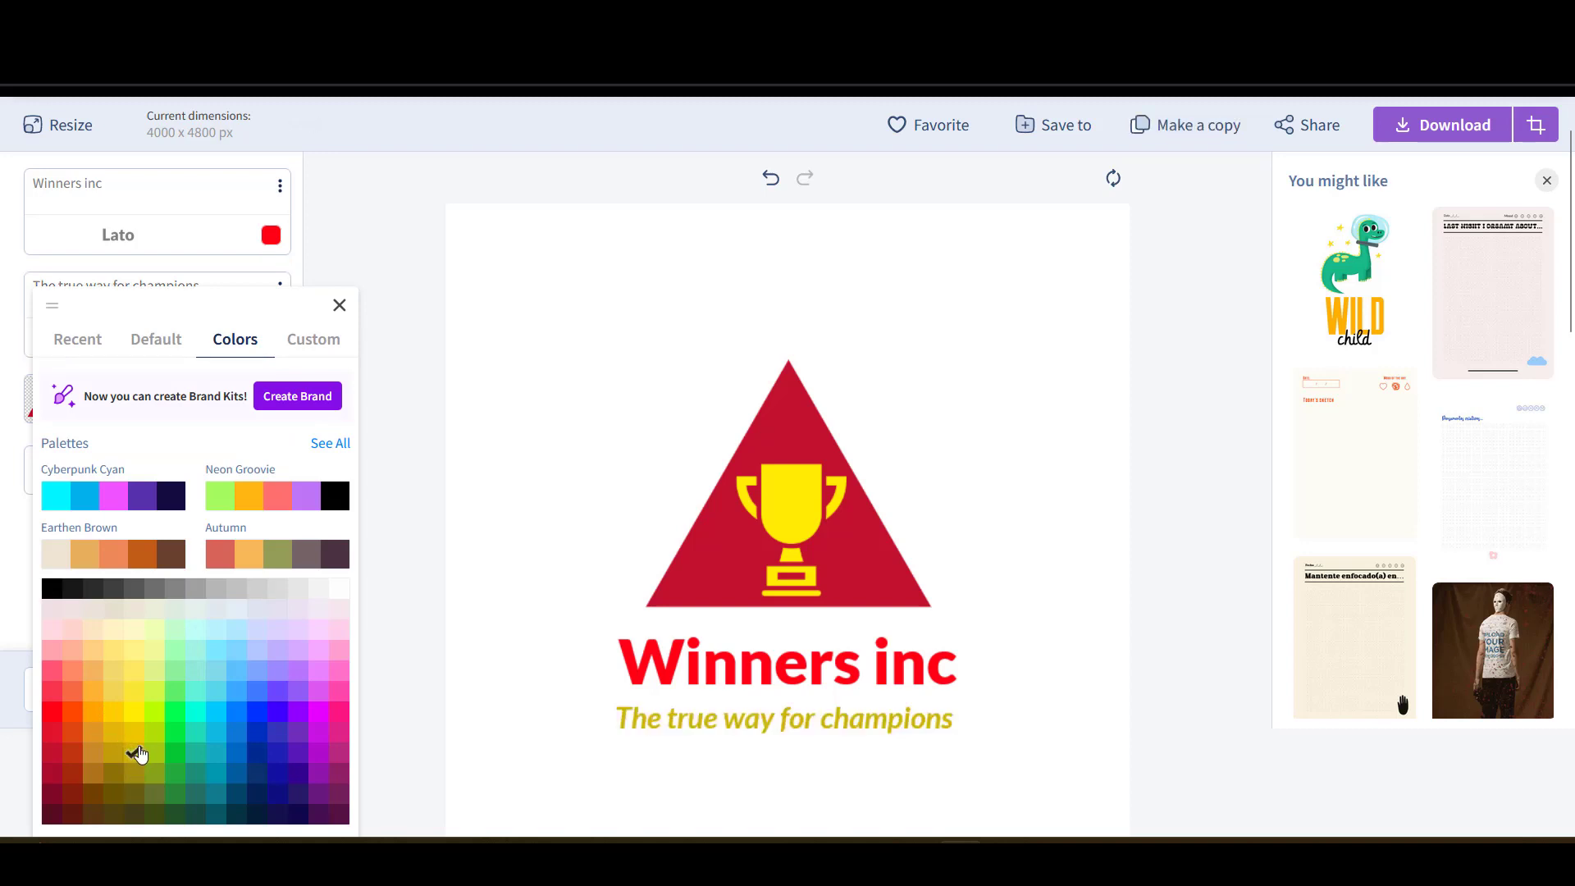
pyautogui.click(496, 694)
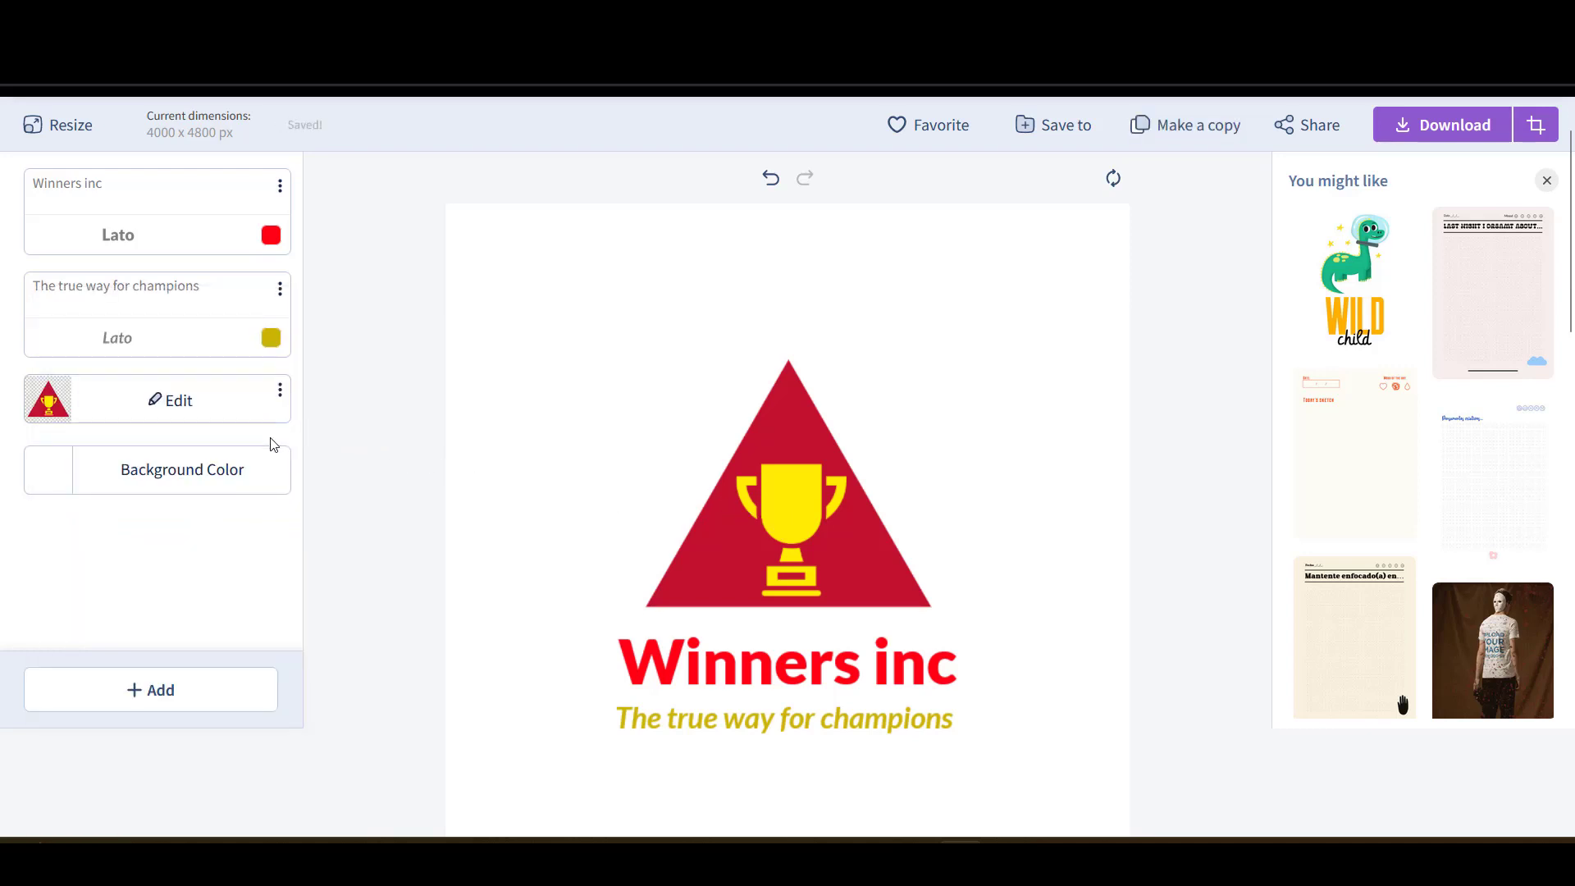
pyautogui.scroll(-3, 603, 525)
pyautogui.scroll(3, 603, 526)
# - Make the logo canvas background transparent
pyautogui.click(223, 475)
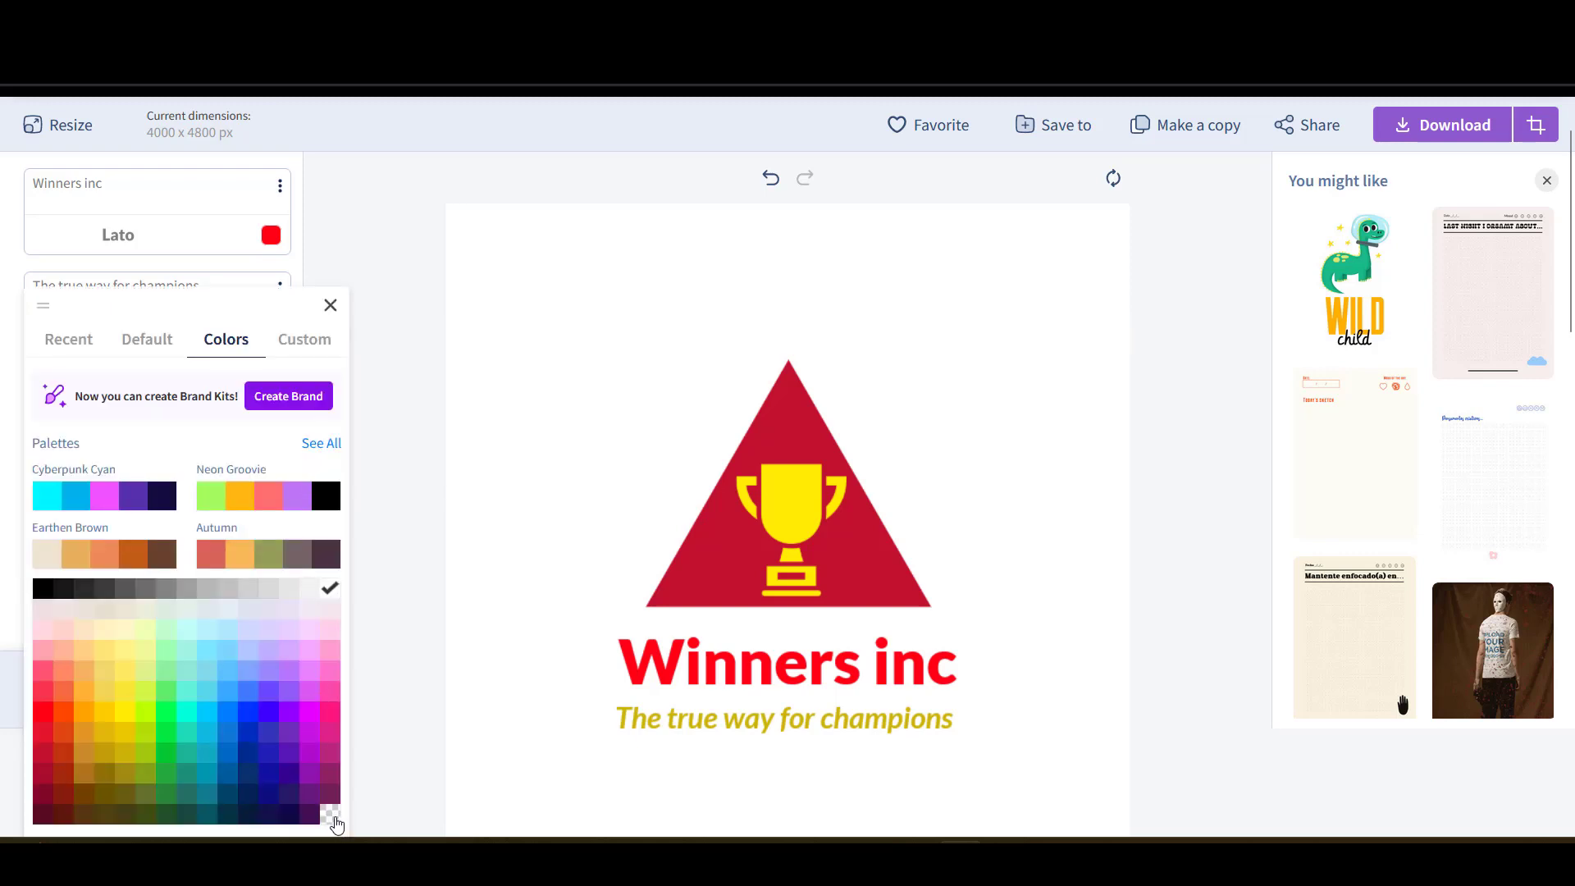
pyautogui.click(332, 814)
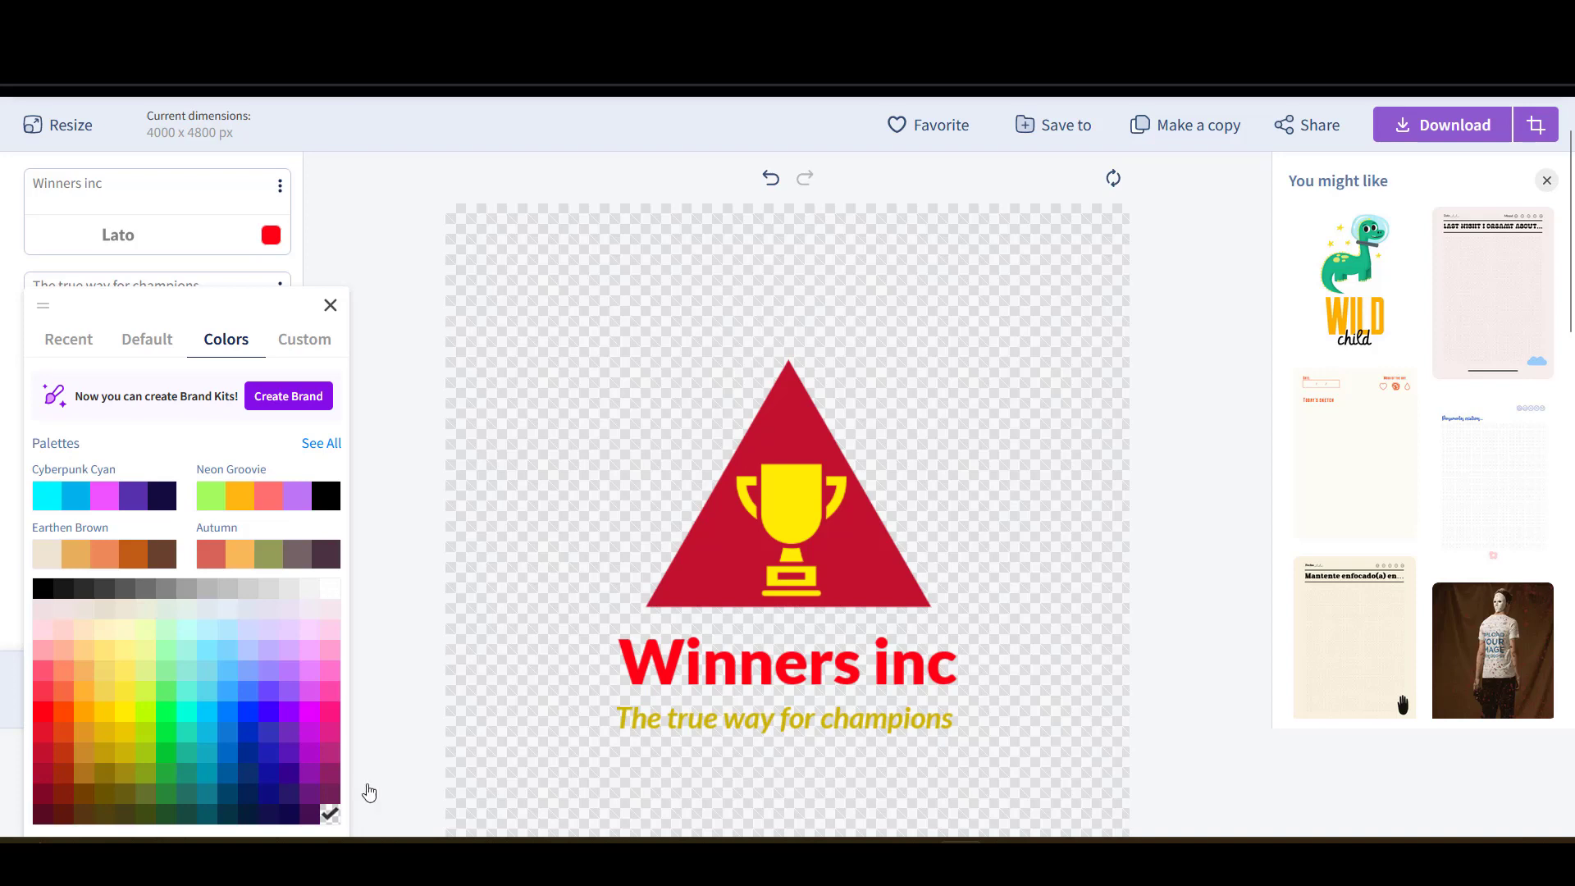
pyautogui.click(407, 721)
pyautogui.scroll(-4, 418, 584)
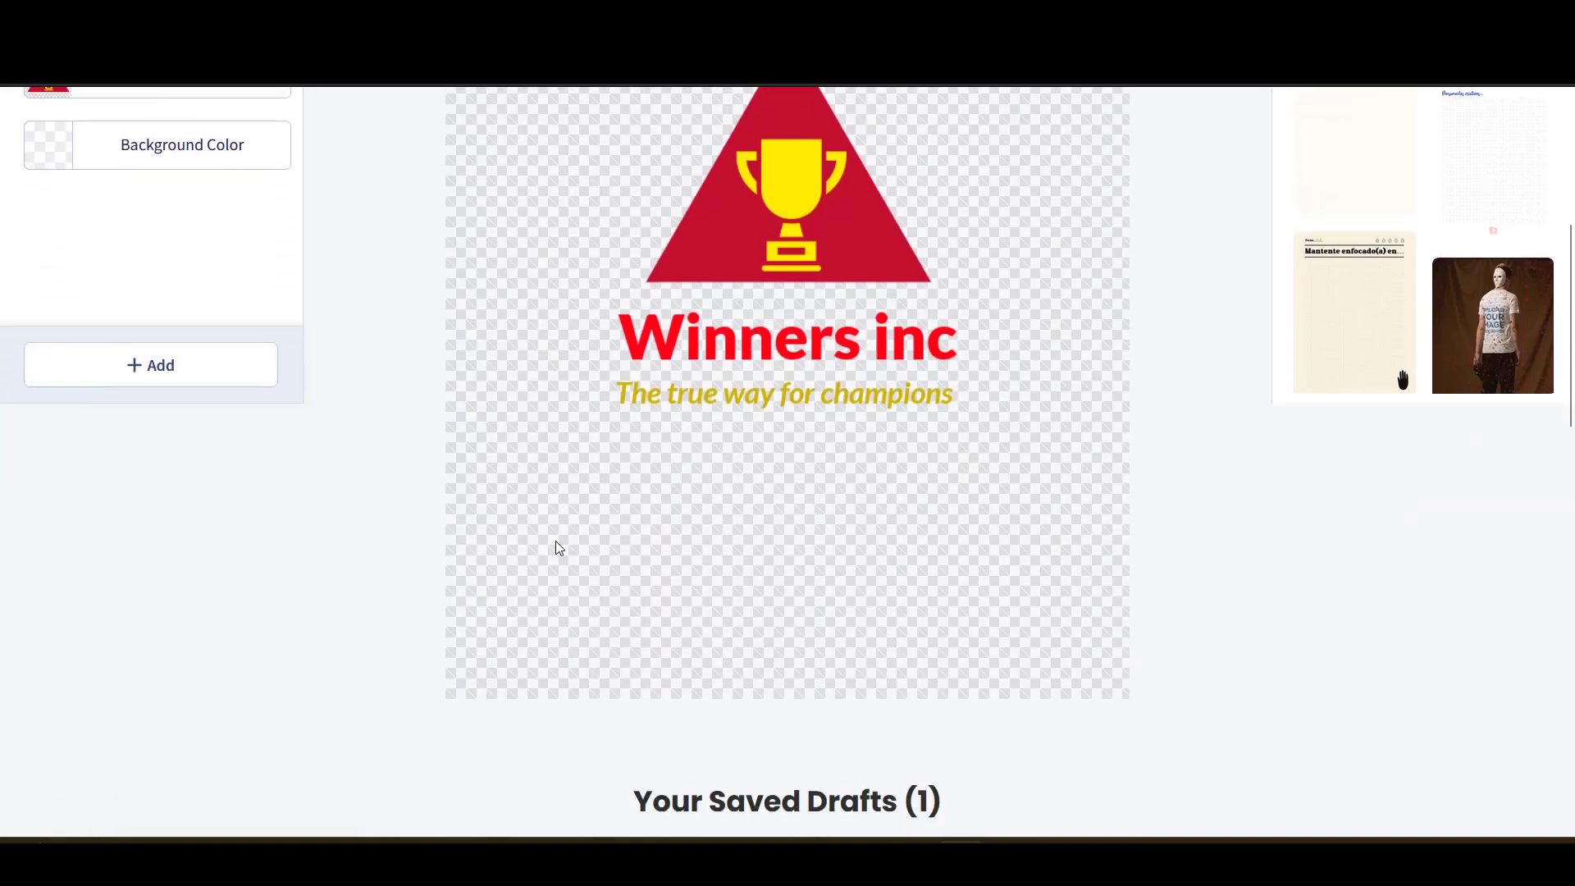
pyautogui.scroll(4, 556, 547)
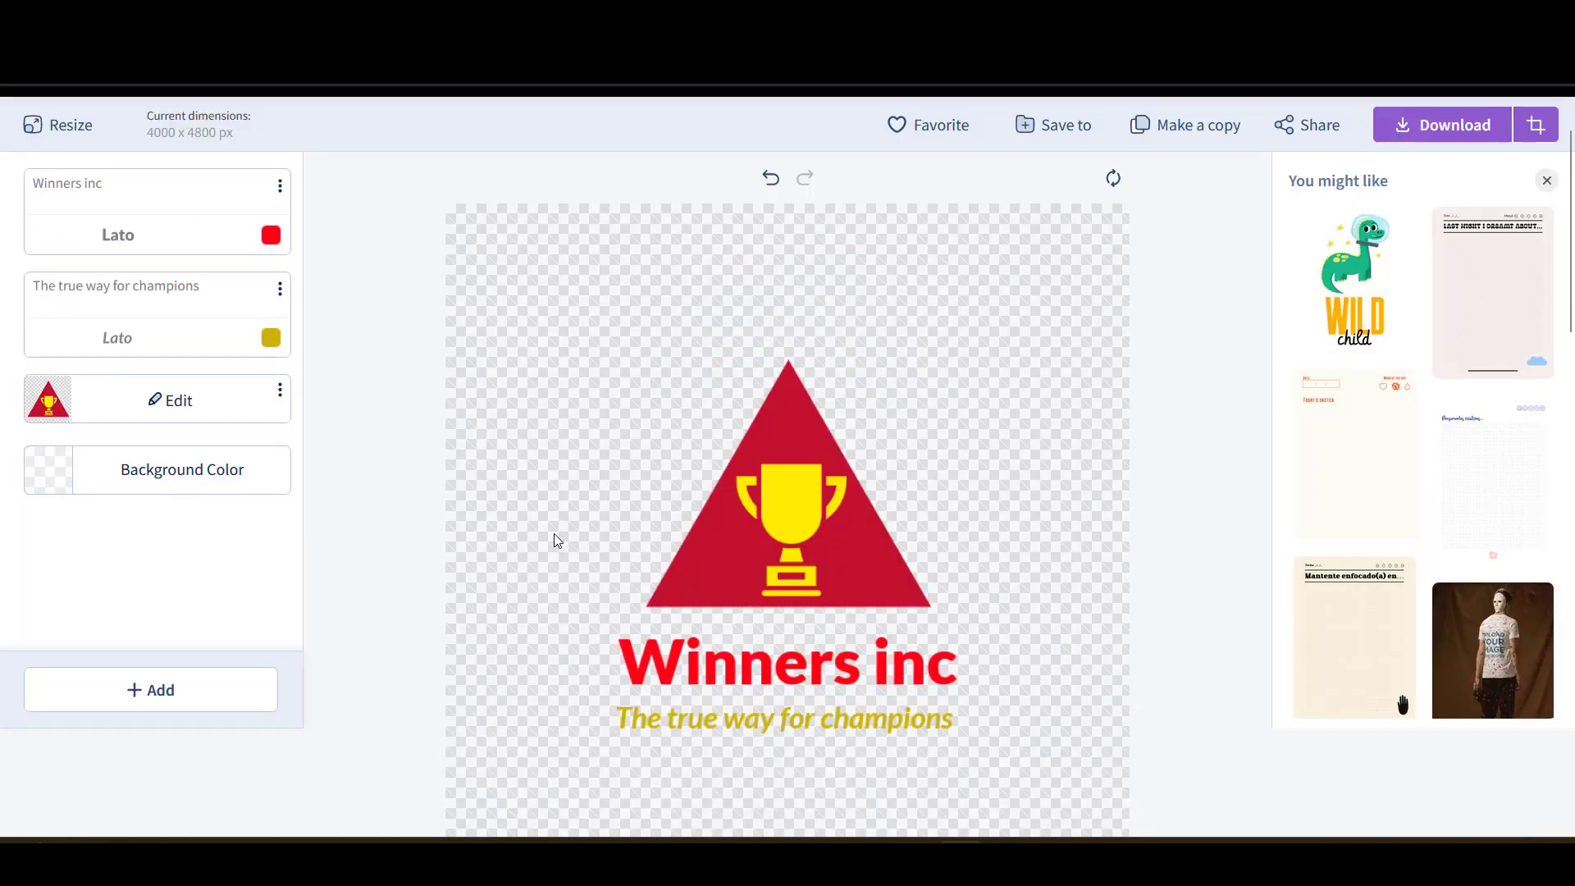
pyautogui.scroll(-1, 554, 533)
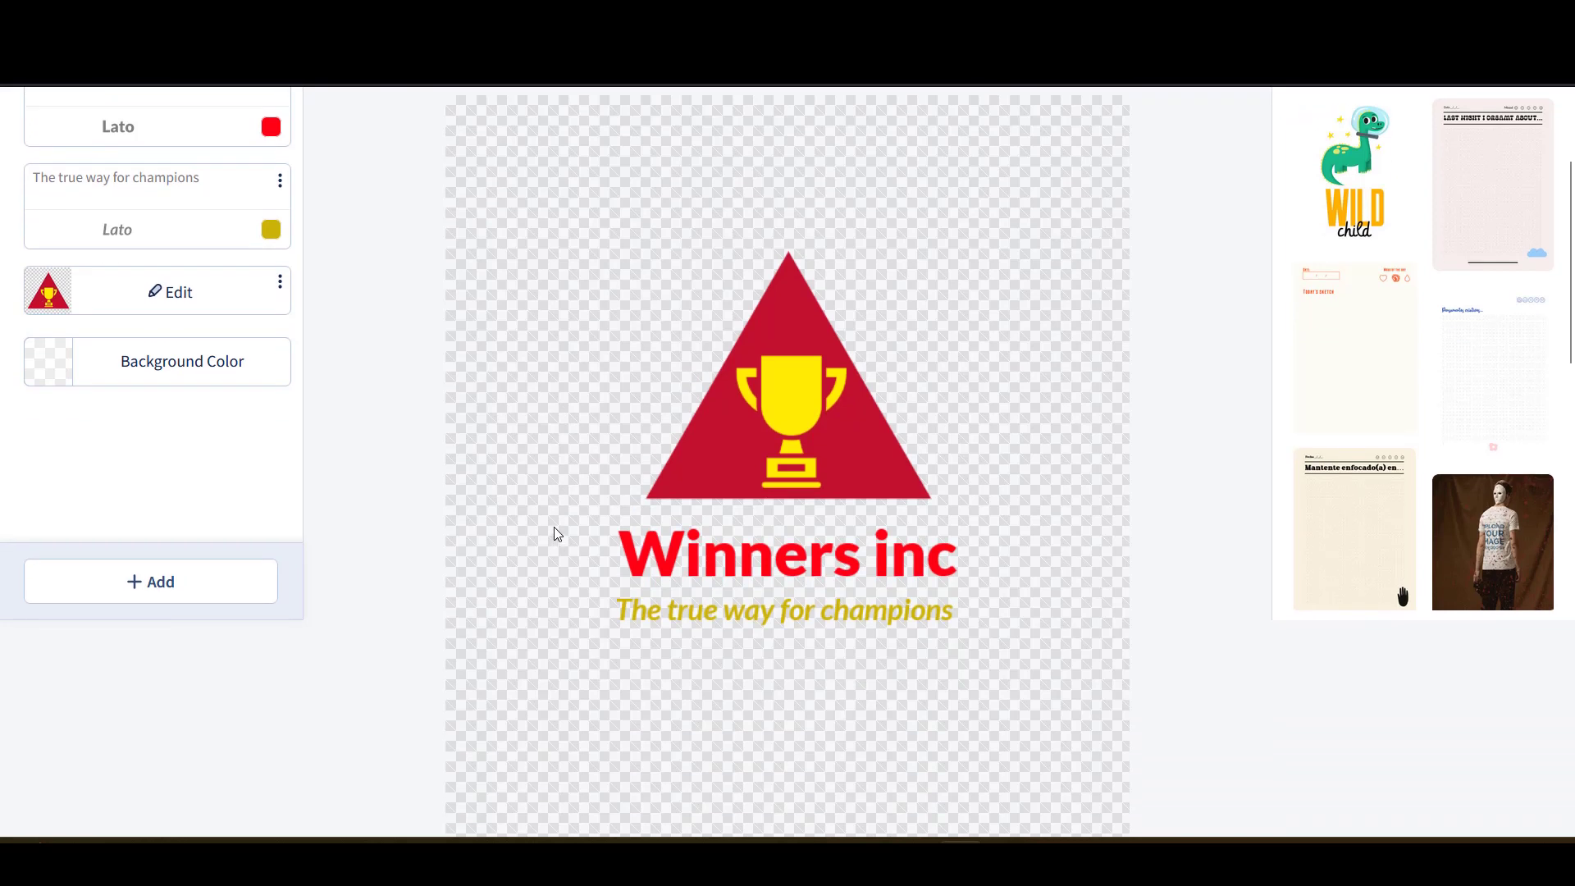
pyautogui.scroll(-2, 554, 531)
pyautogui.scroll(2, 553, 531)
pyautogui.scroll(2, 817, 531)
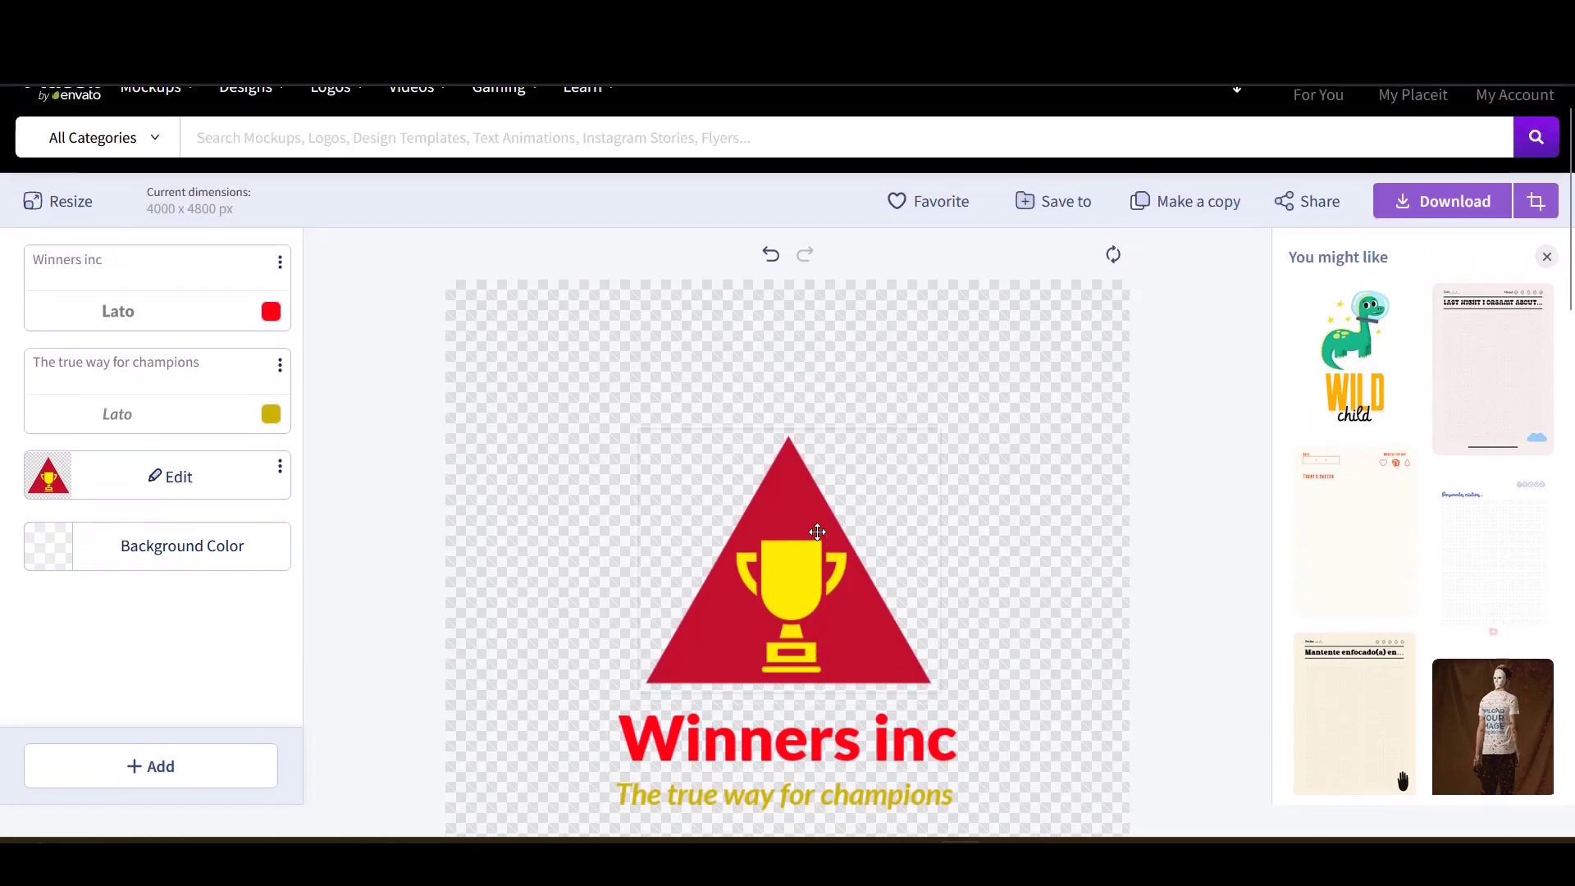
# - Enlarge the trophy emblem slightly by dragging its corner handle
pyautogui.click(806, 576)
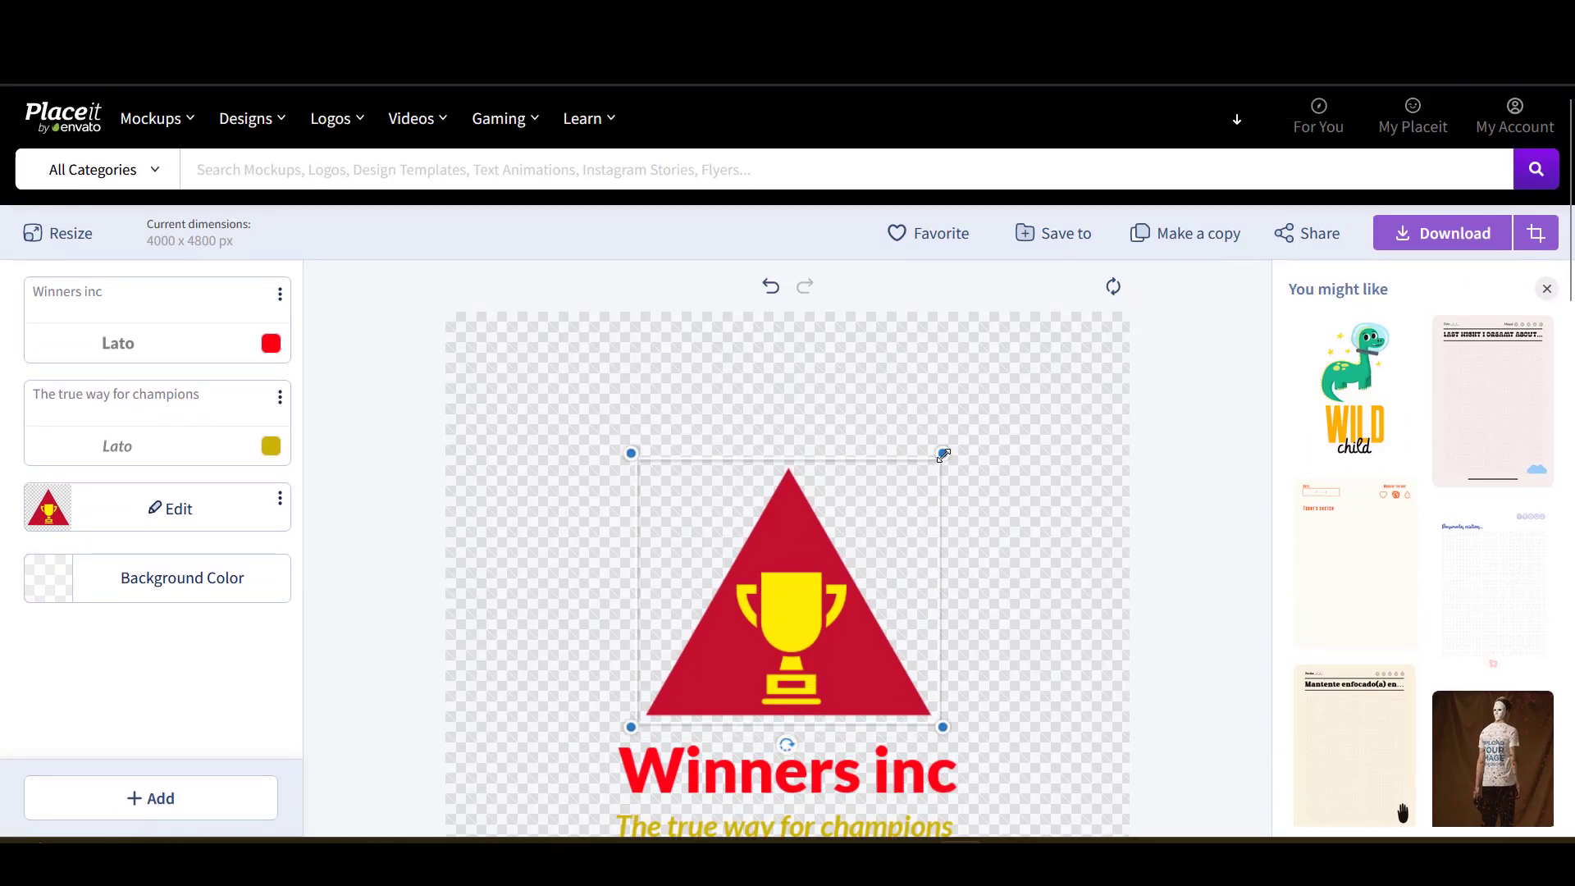
pyautogui.moveTo(944, 454)
pyautogui.mouseDown()
pyautogui.moveTo(981, 443)
pyautogui.moveTo(935, 475)
pyautogui.mouseUp()
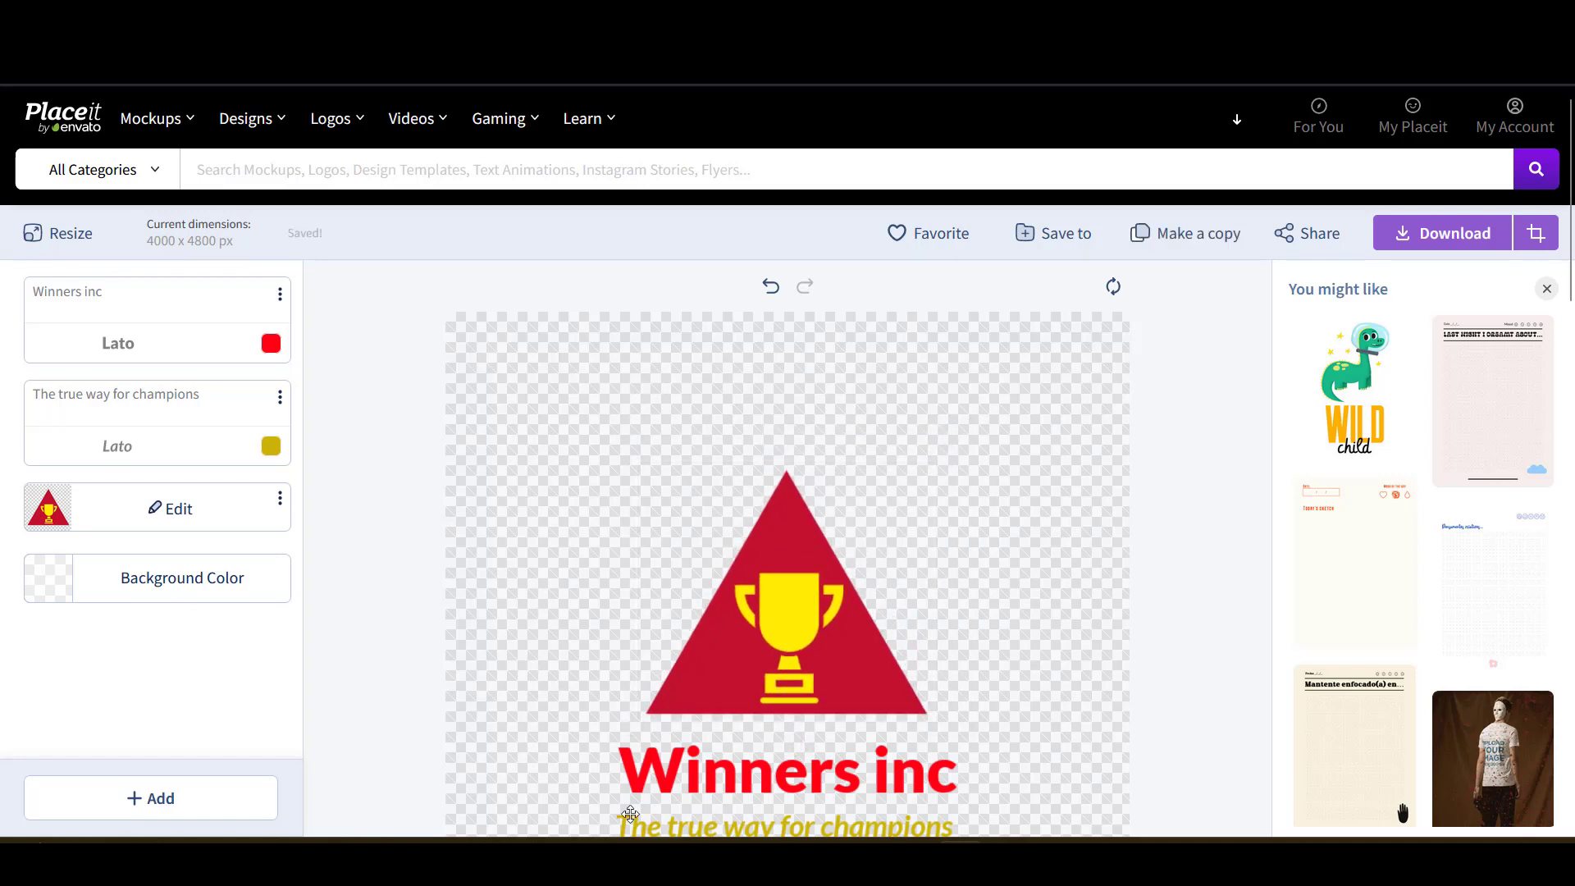
pyautogui.scroll(-3, 1004, 499)
pyautogui.scroll(3, 1004, 499)
# - Resize the canvas to a custom 1080 x 1080 px, replacing 4000 x 4800 px
pyautogui.click(59, 233)
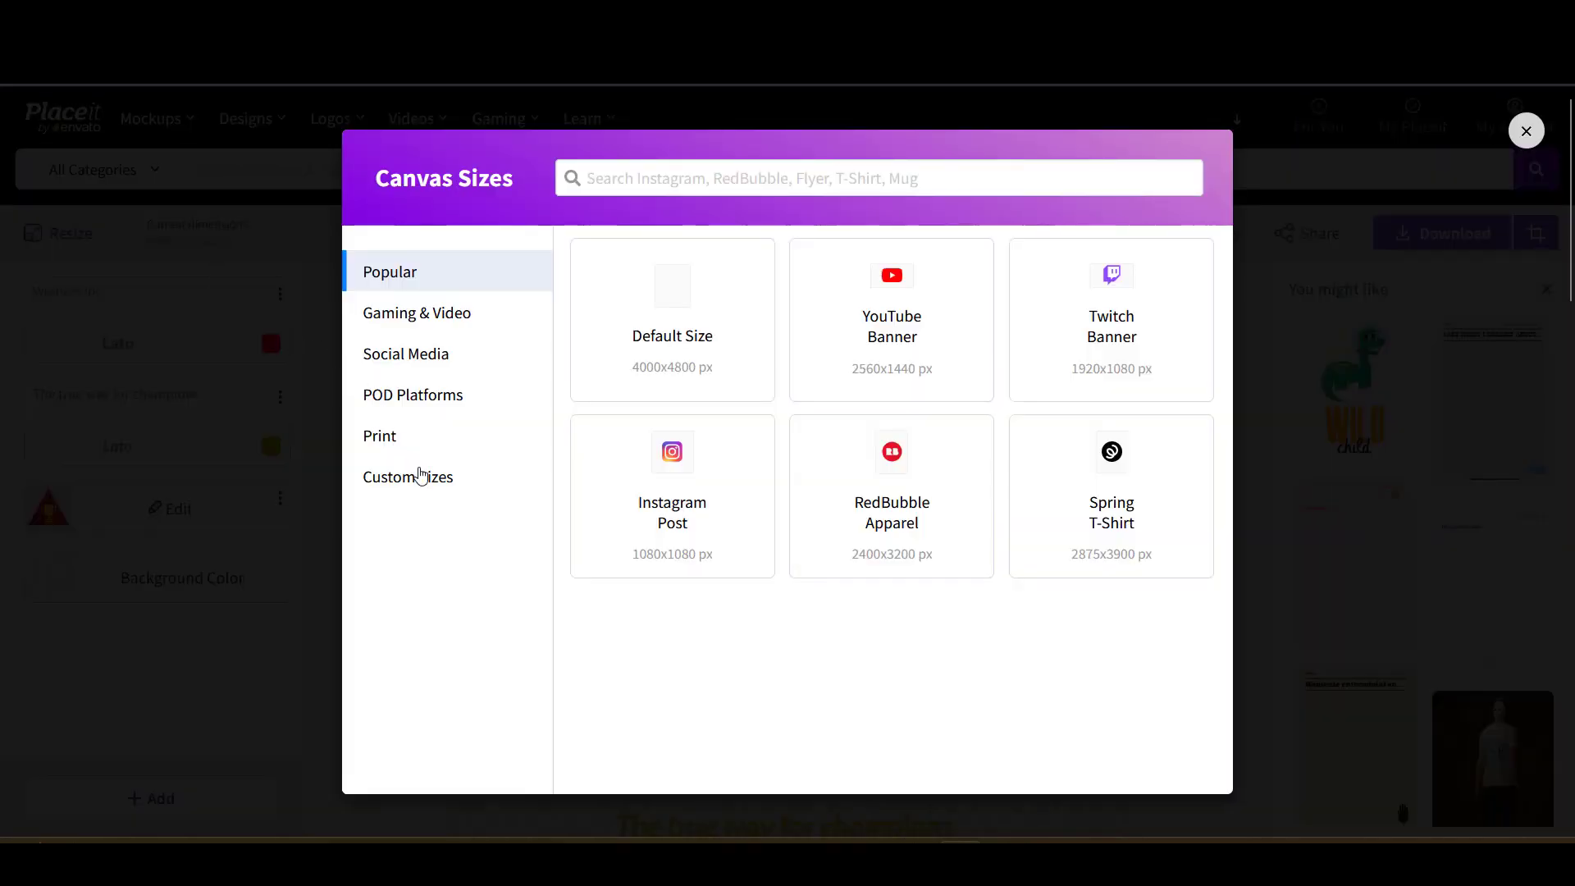
pyautogui.click(428, 476)
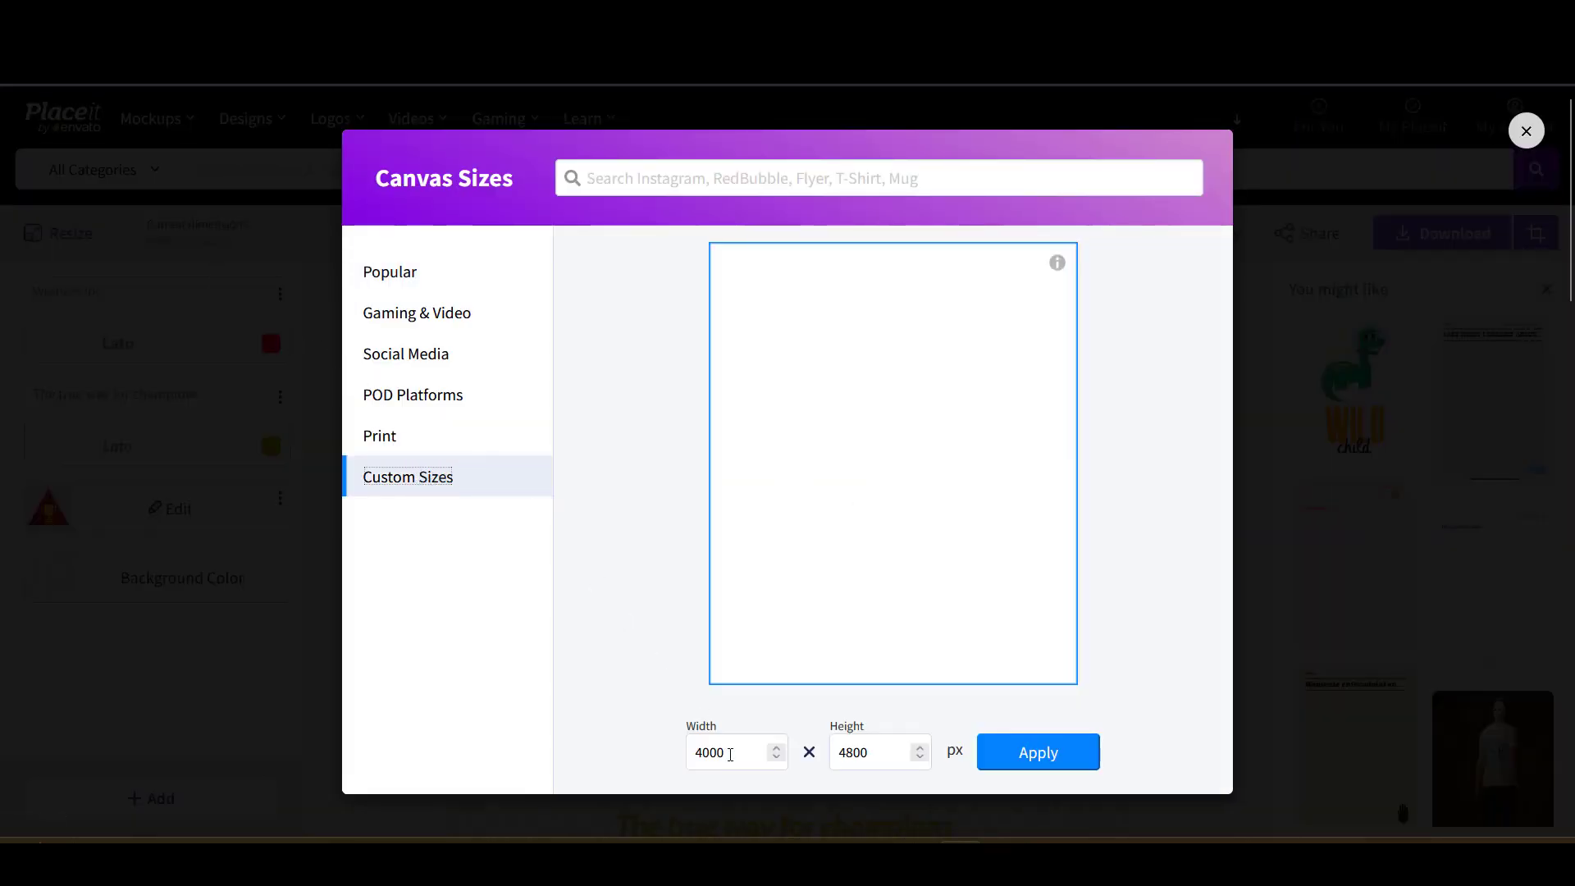
pyautogui.moveTo(730, 754); pyautogui.dragTo(636, 756)
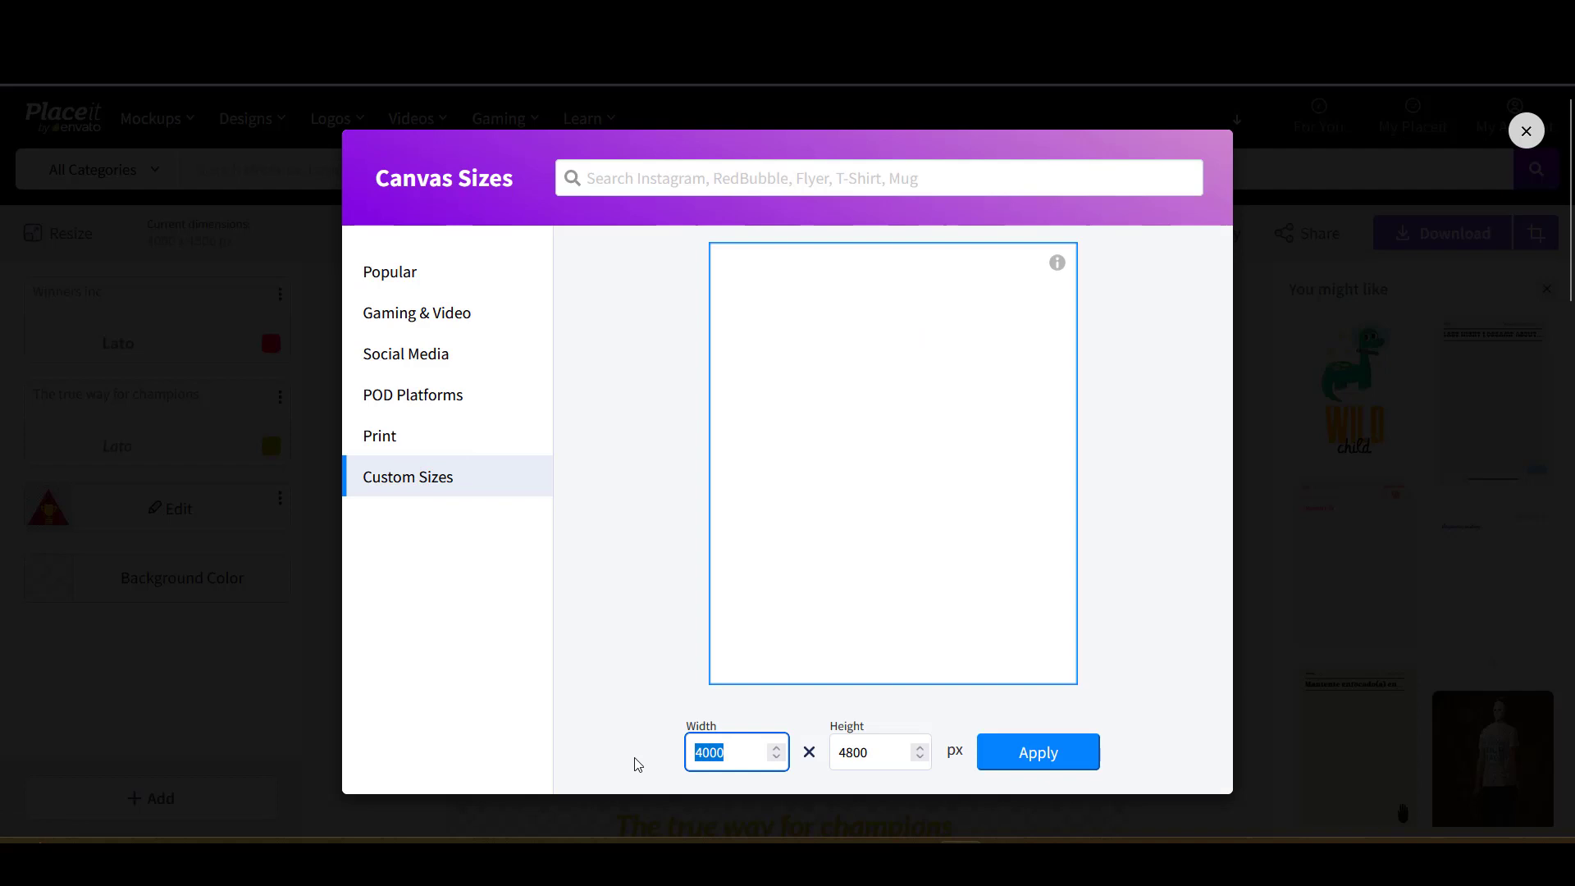
pyautogui.write('1089')
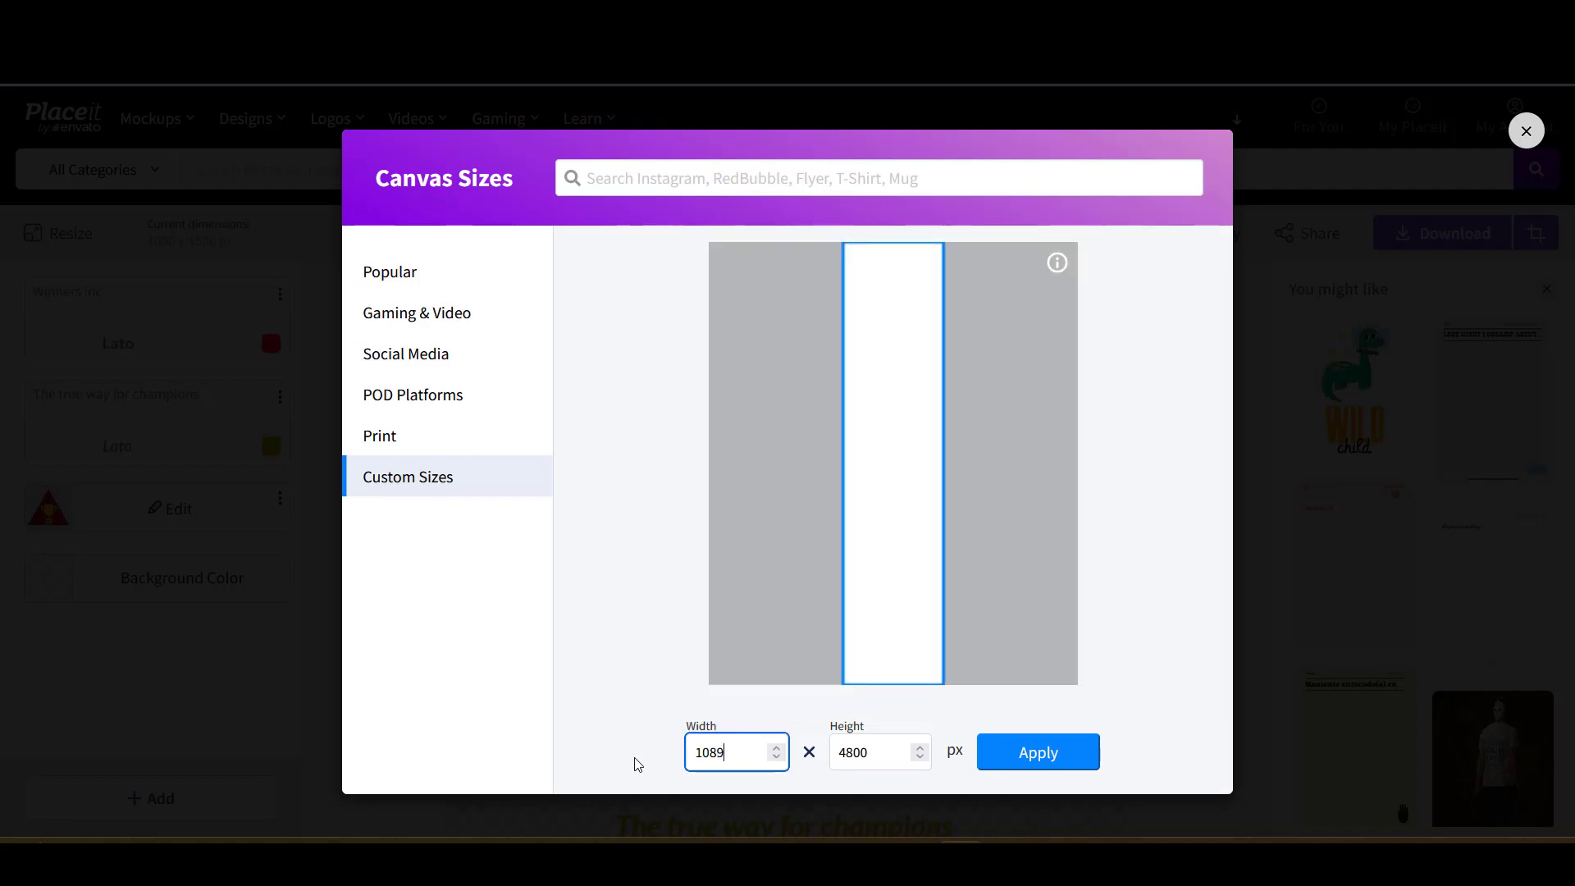
pyautogui.press('BackSpace')
pyautogui.write('0')
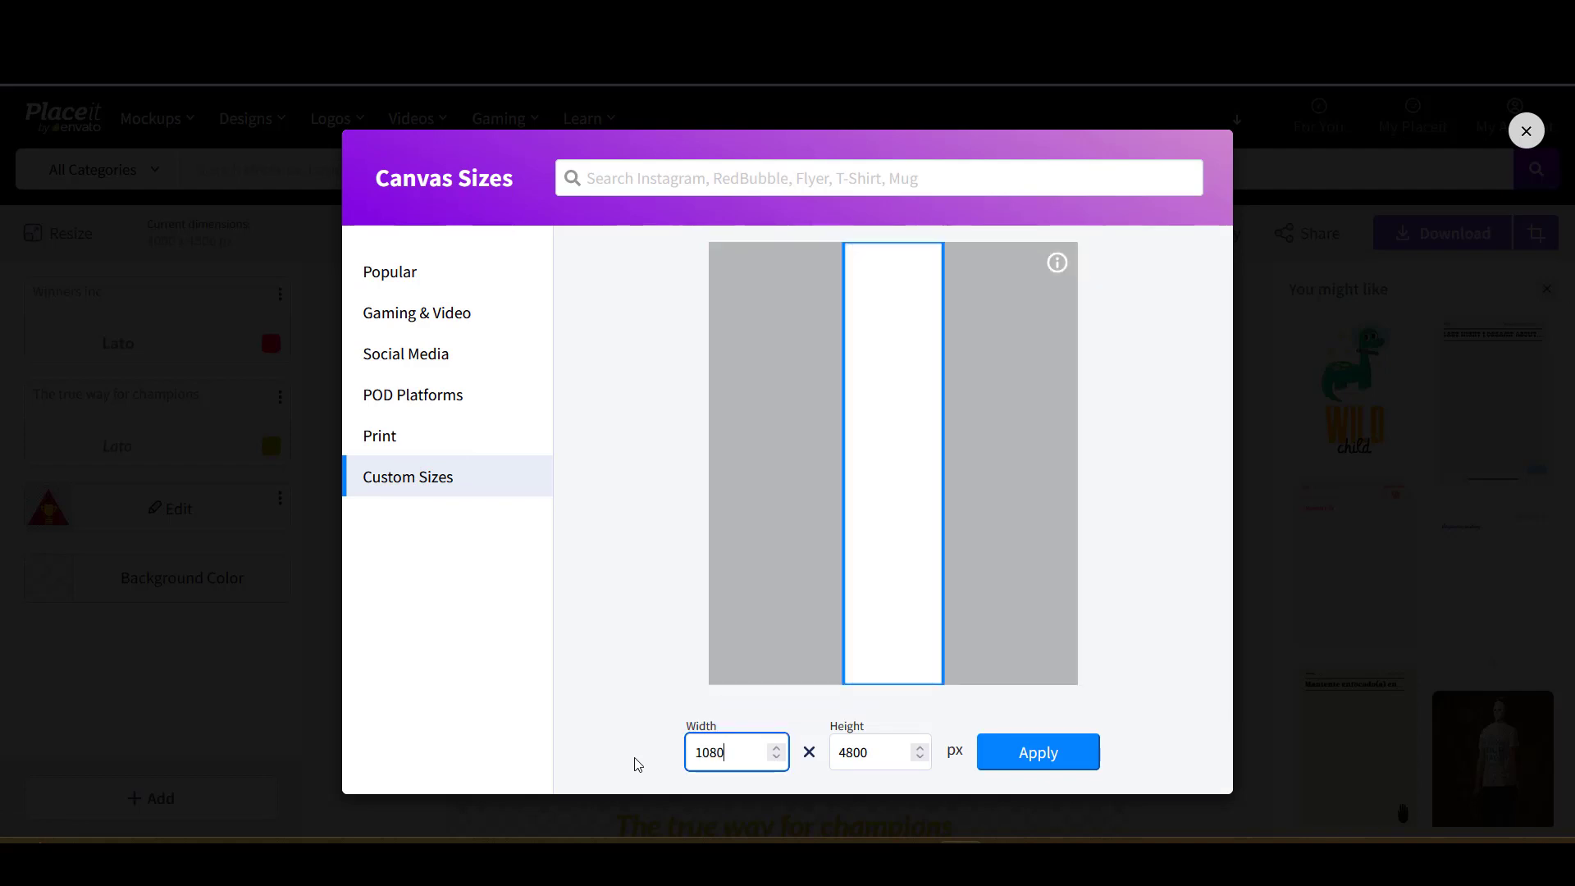
pyautogui.click(884, 755)
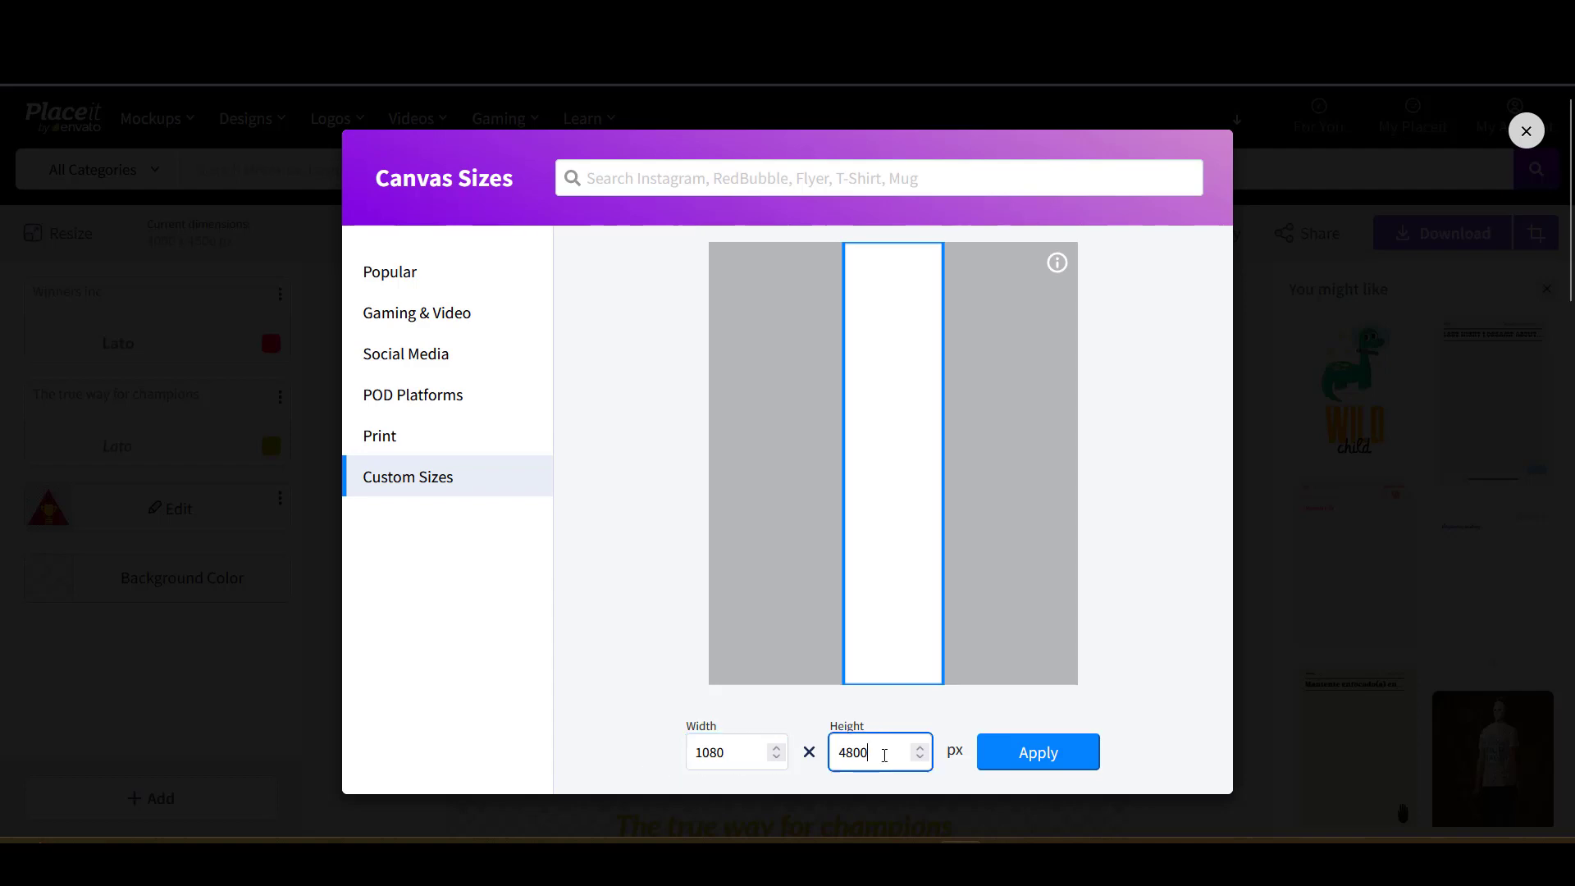
pyautogui.write('1')
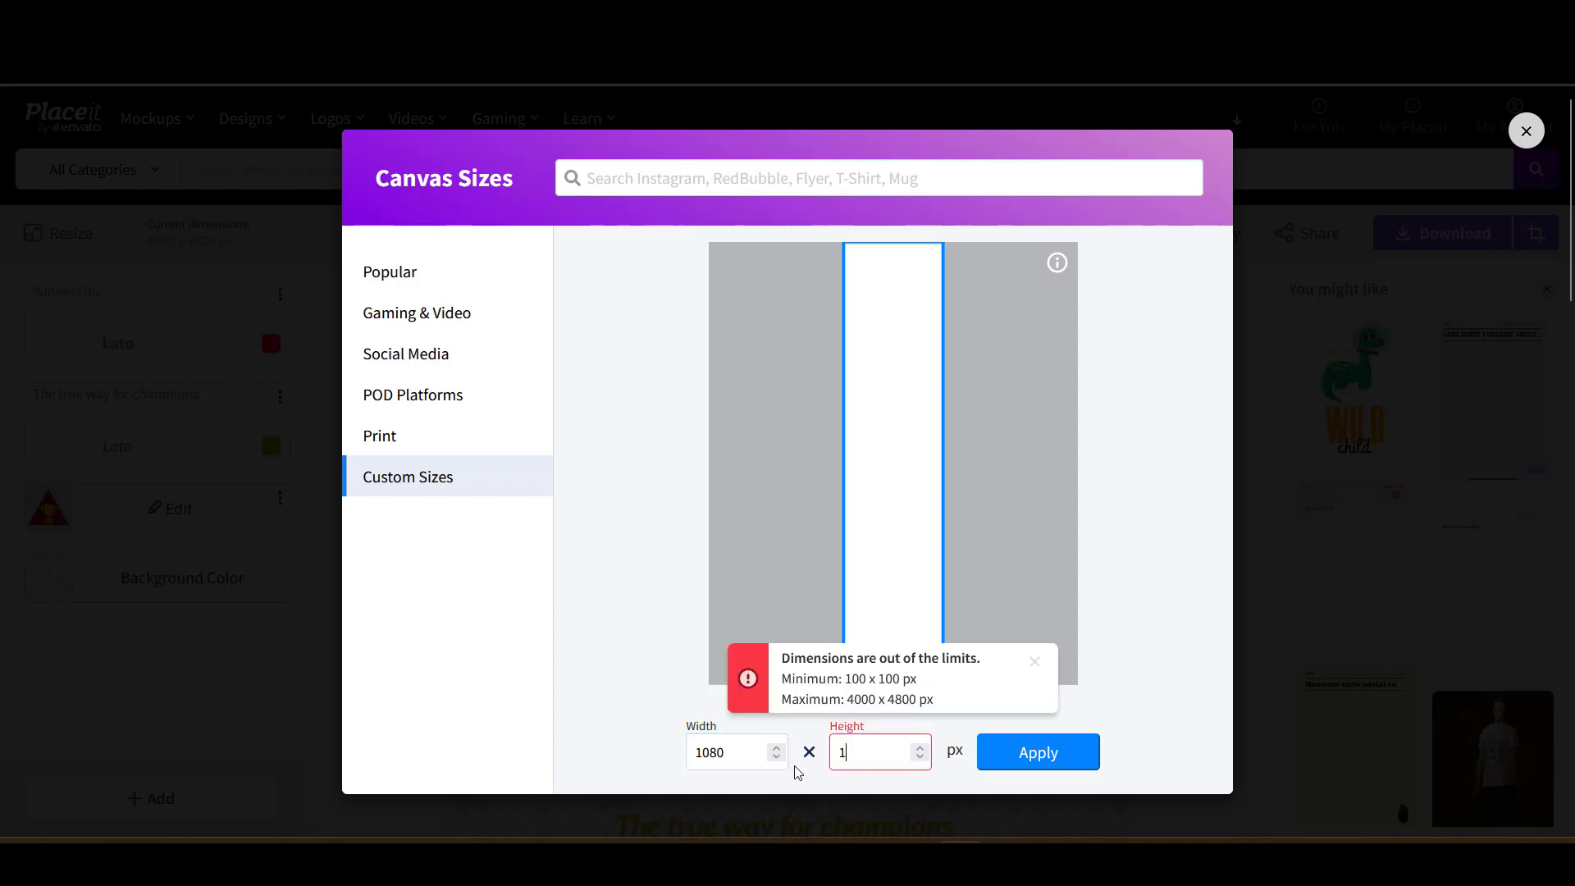
pyautogui.write('080')
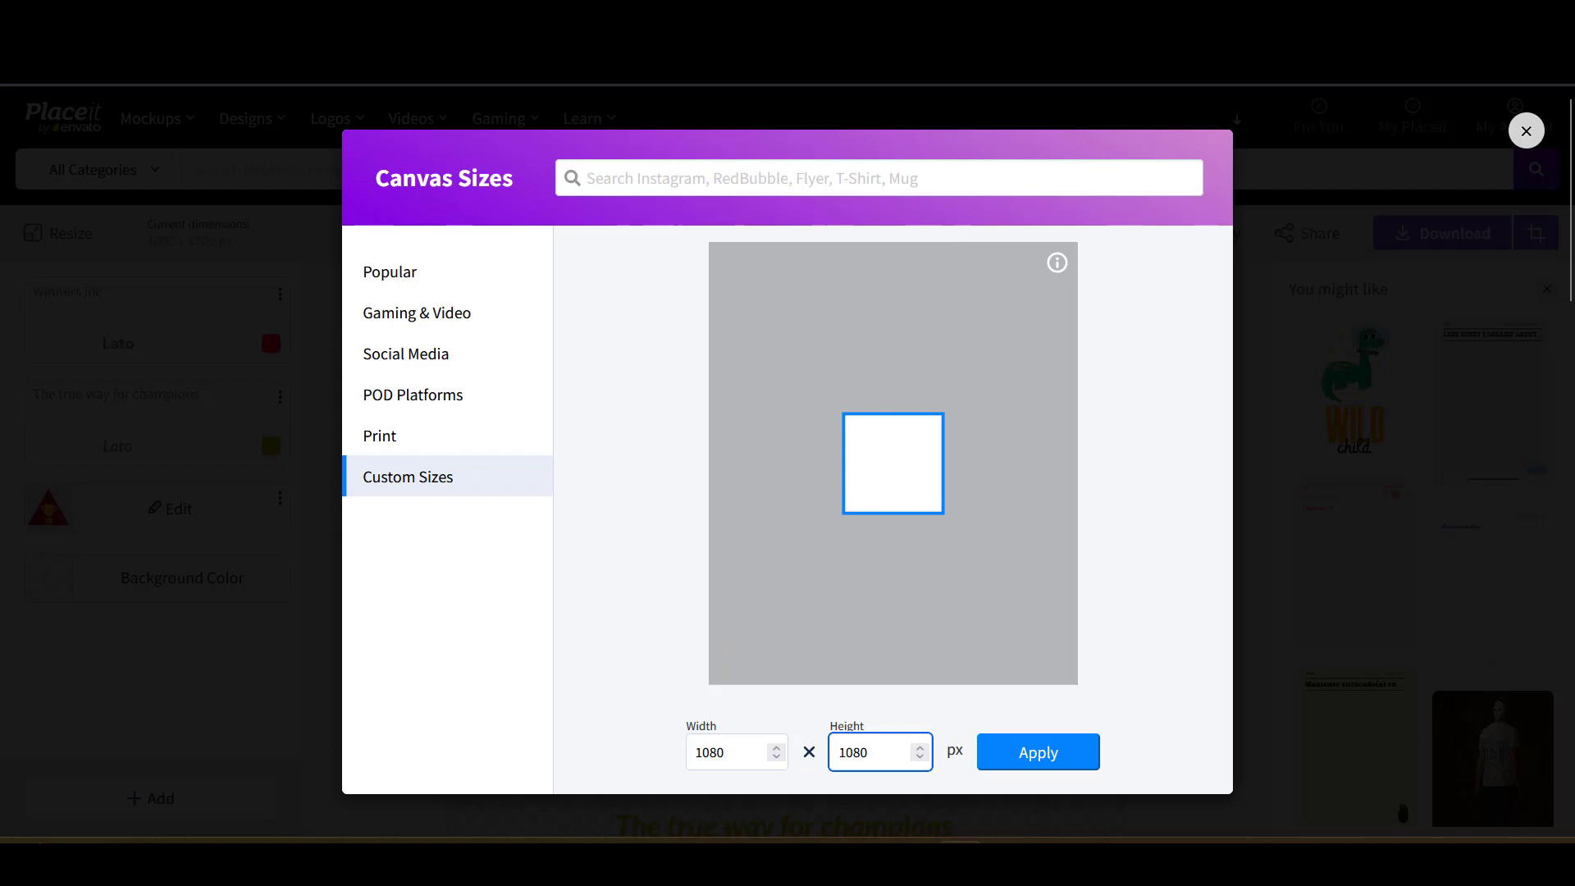
pyautogui.click(1014, 744)
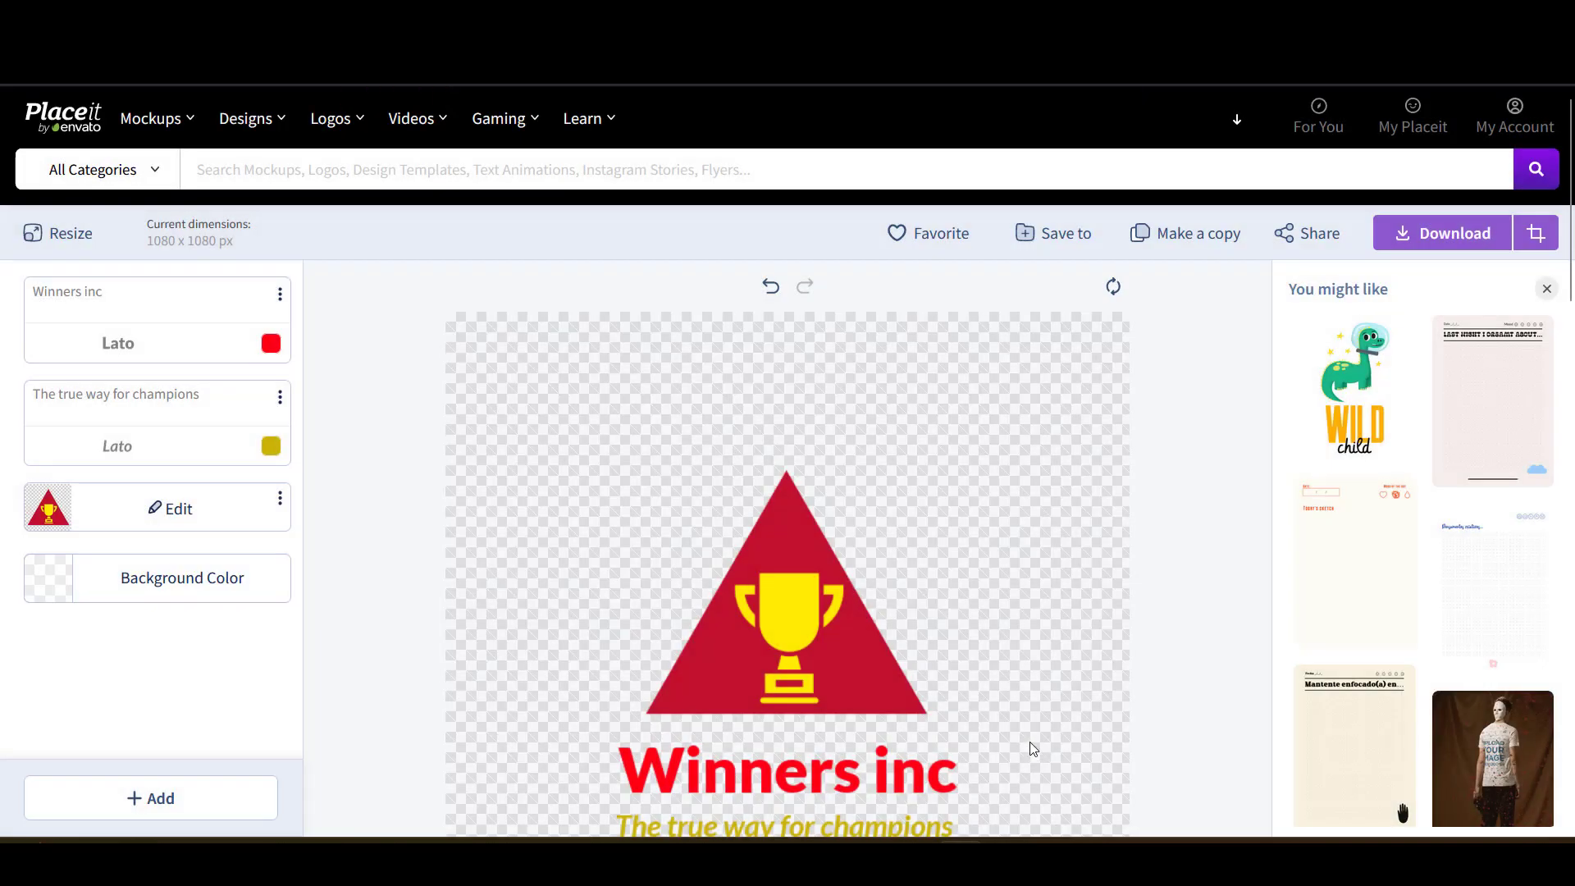
# - Enlarge the trophy image and reposition the triangle on the canvas
pyautogui.scroll(-5, 971, 695)
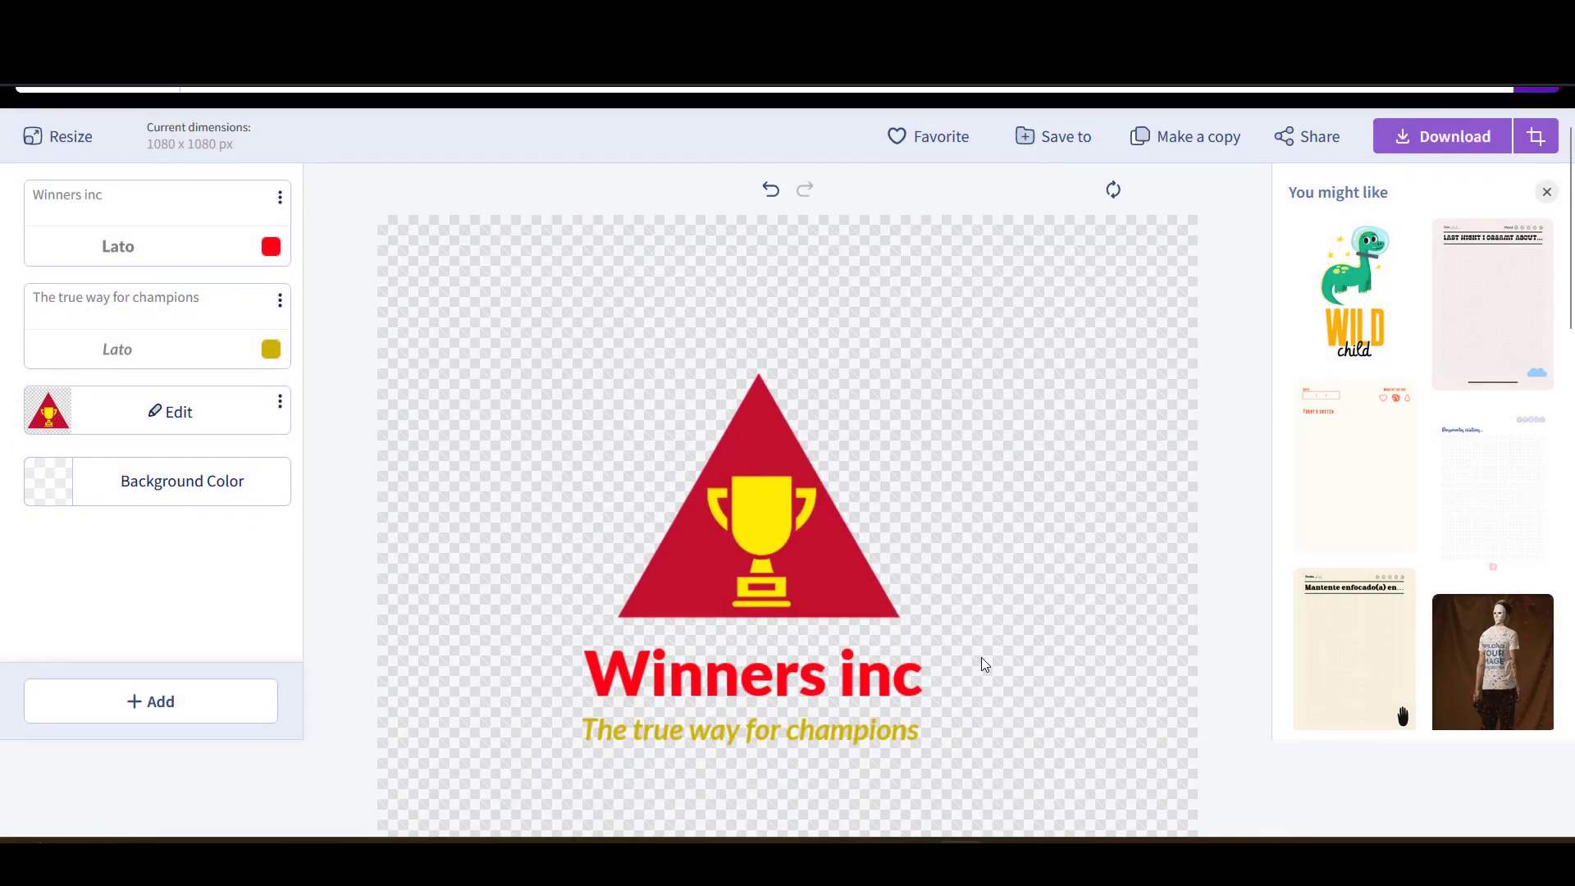
pyautogui.scroll(1, 968, 614)
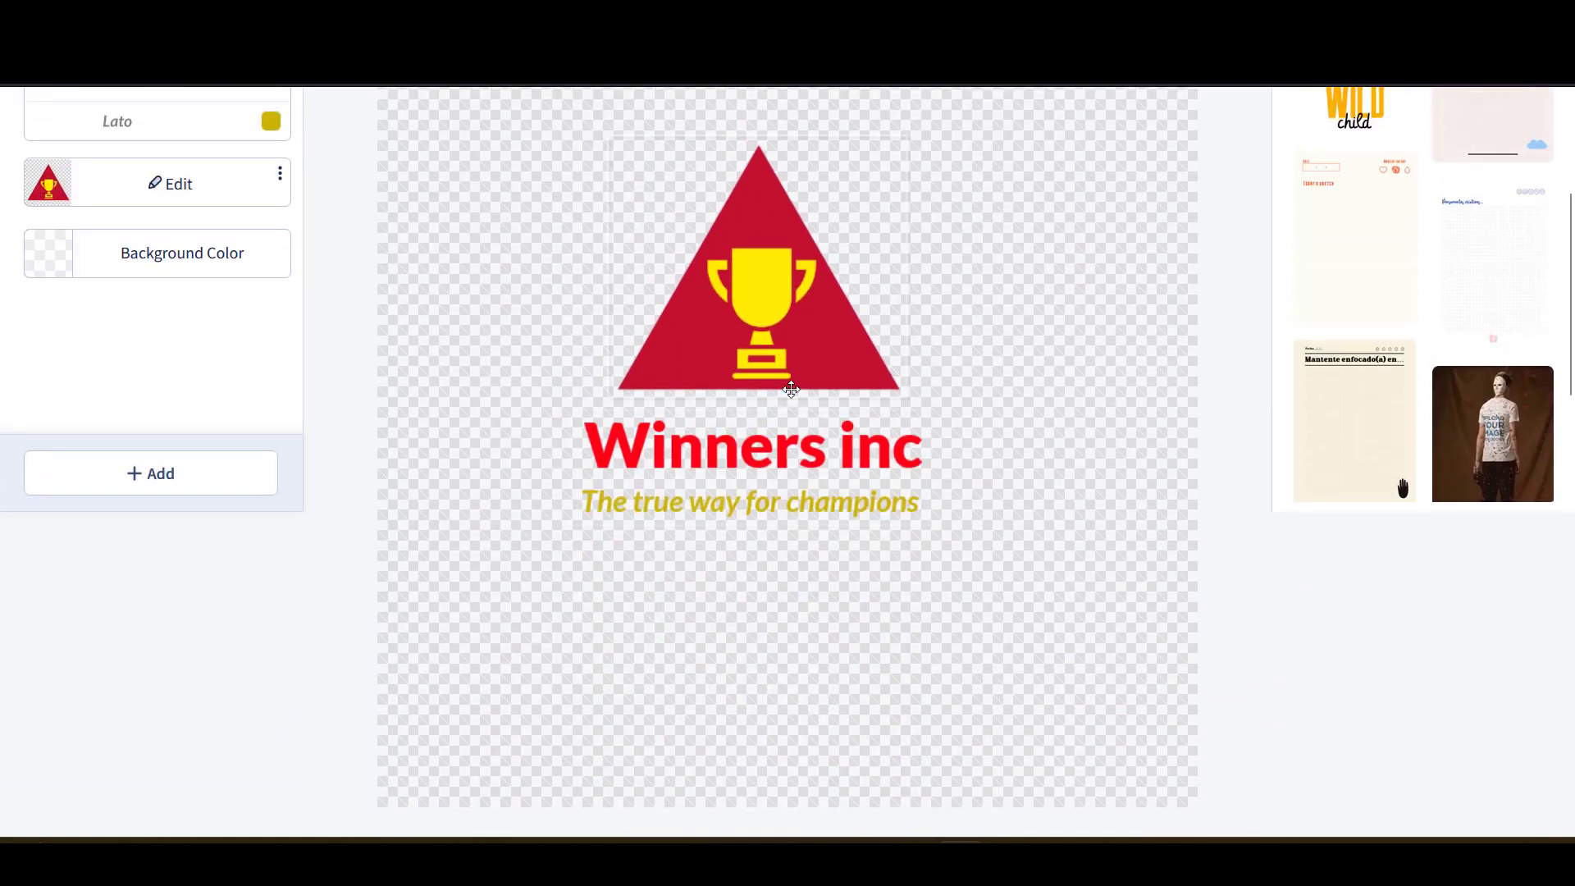
pyautogui.scroll(3, 790, 390)
pyautogui.click(806, 490)
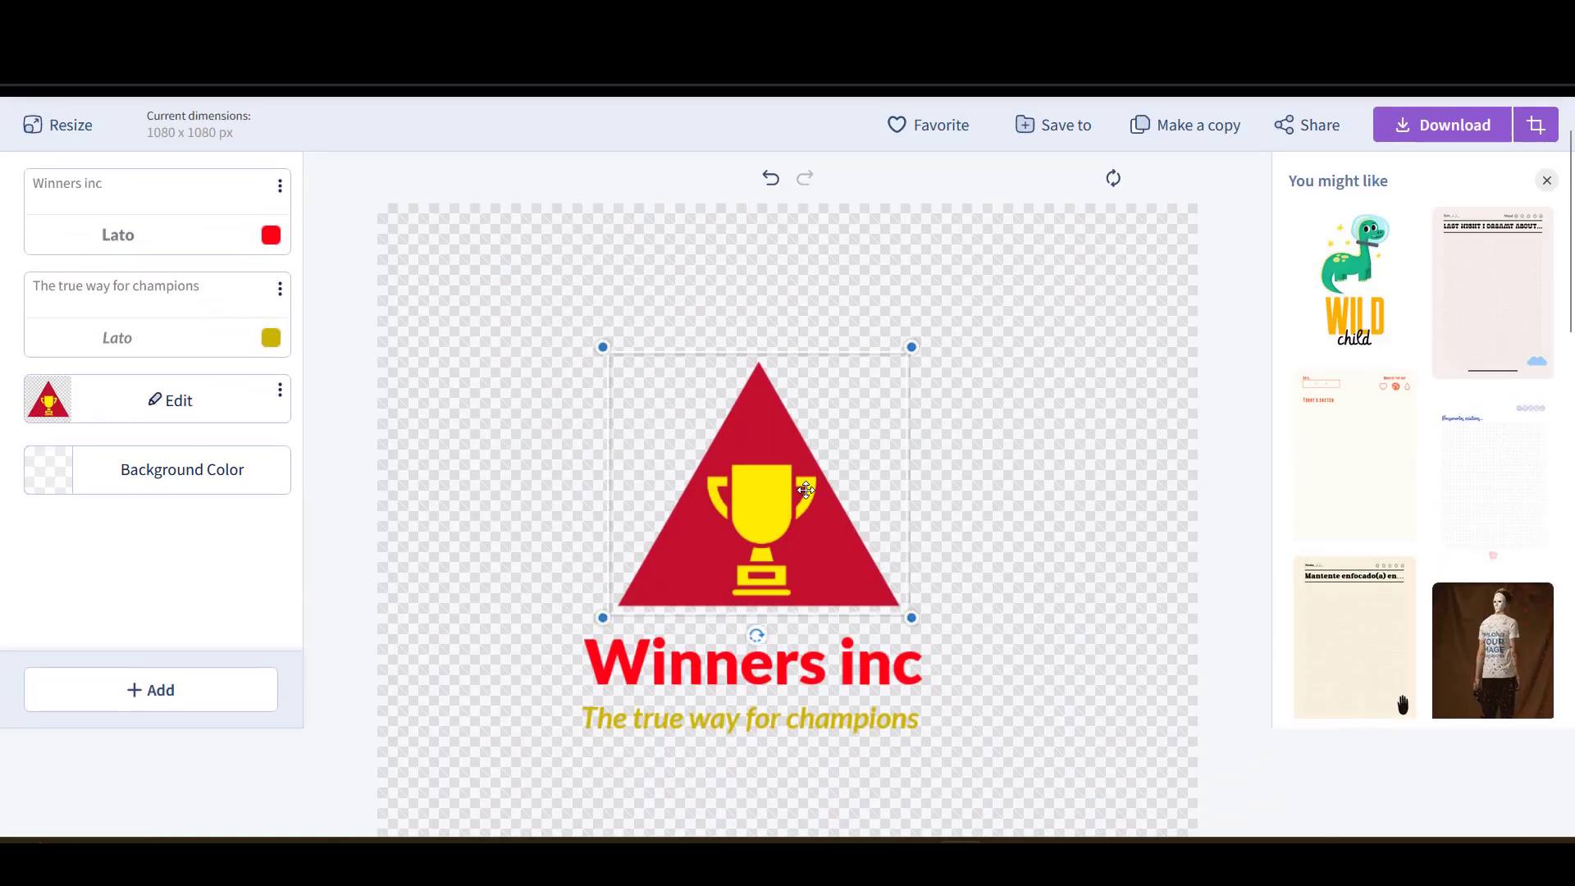
pyautogui.click(914, 590)
pyautogui.click(832, 547)
pyautogui.click(920, 621)
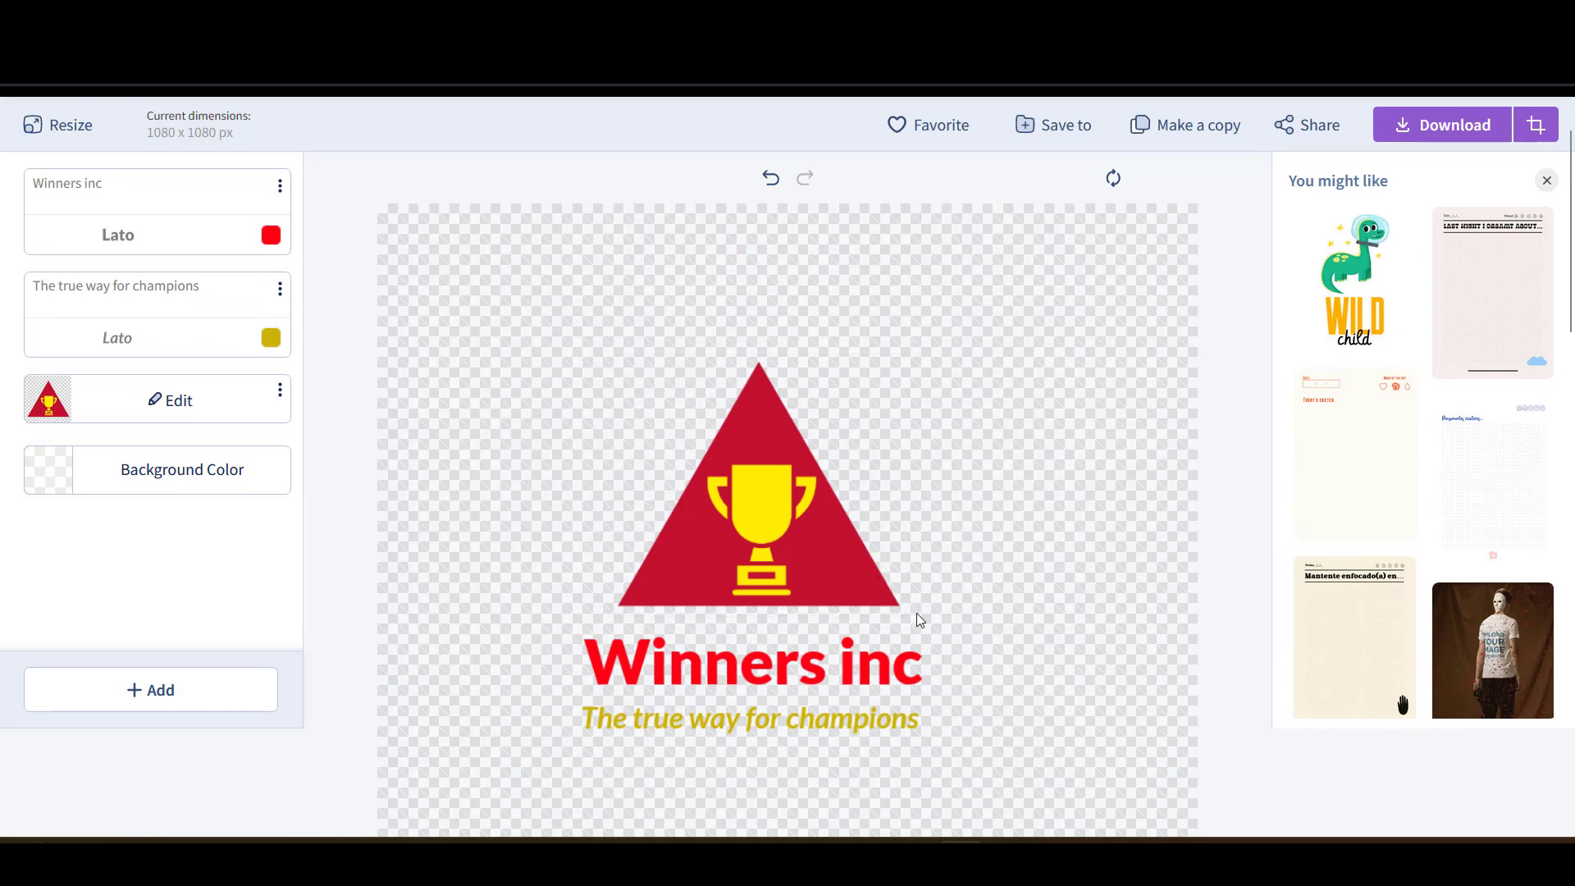
pyautogui.click(787, 450)
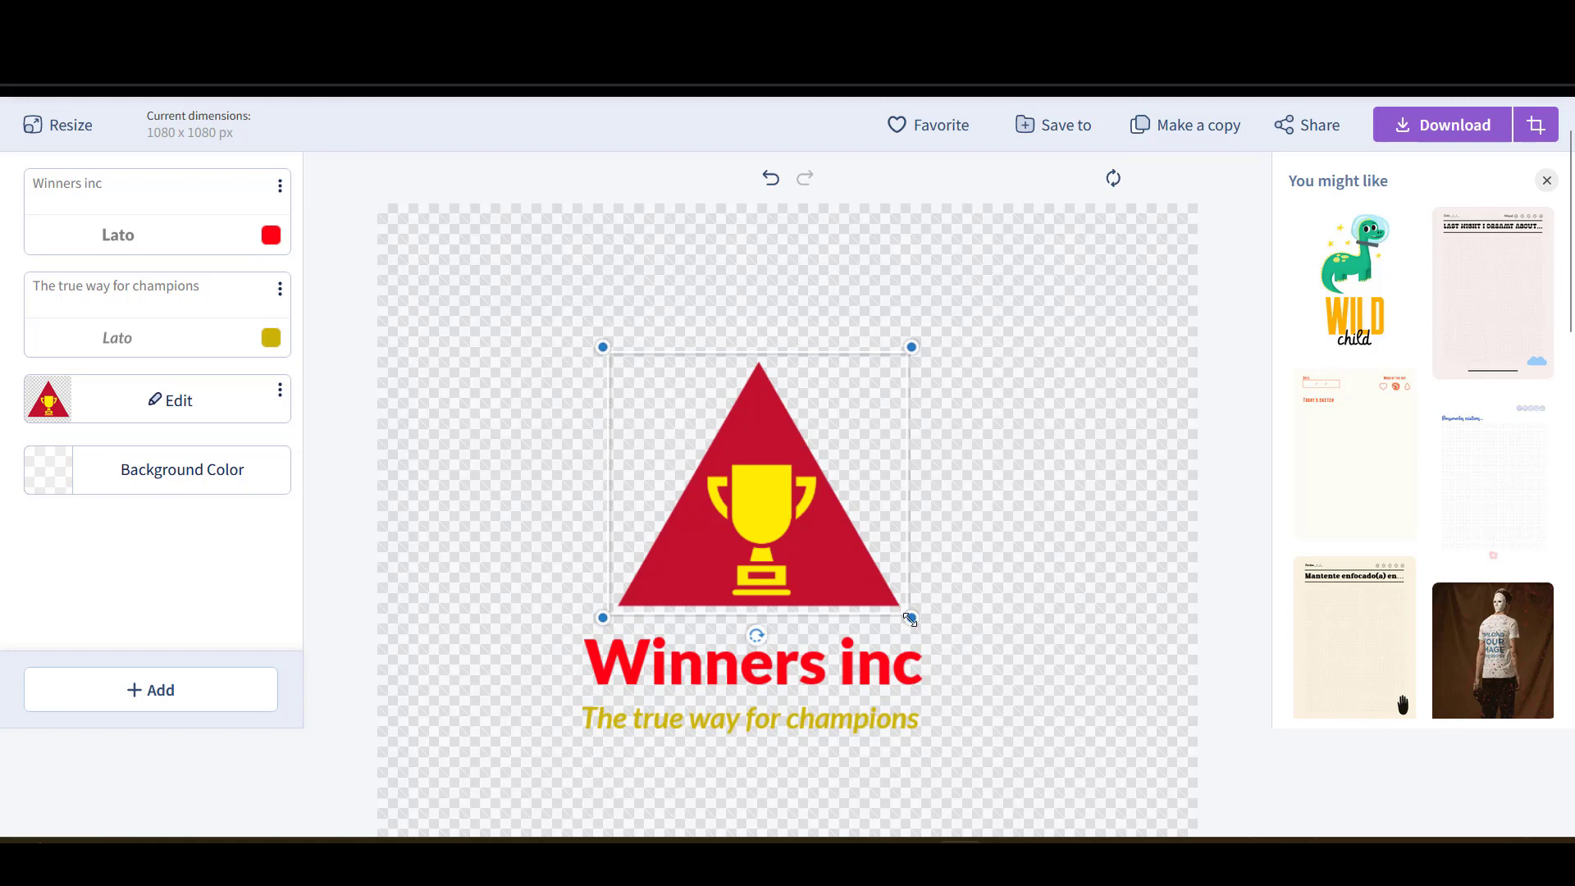
pyautogui.moveTo(909, 618); pyautogui.dragTo(1129, 812)
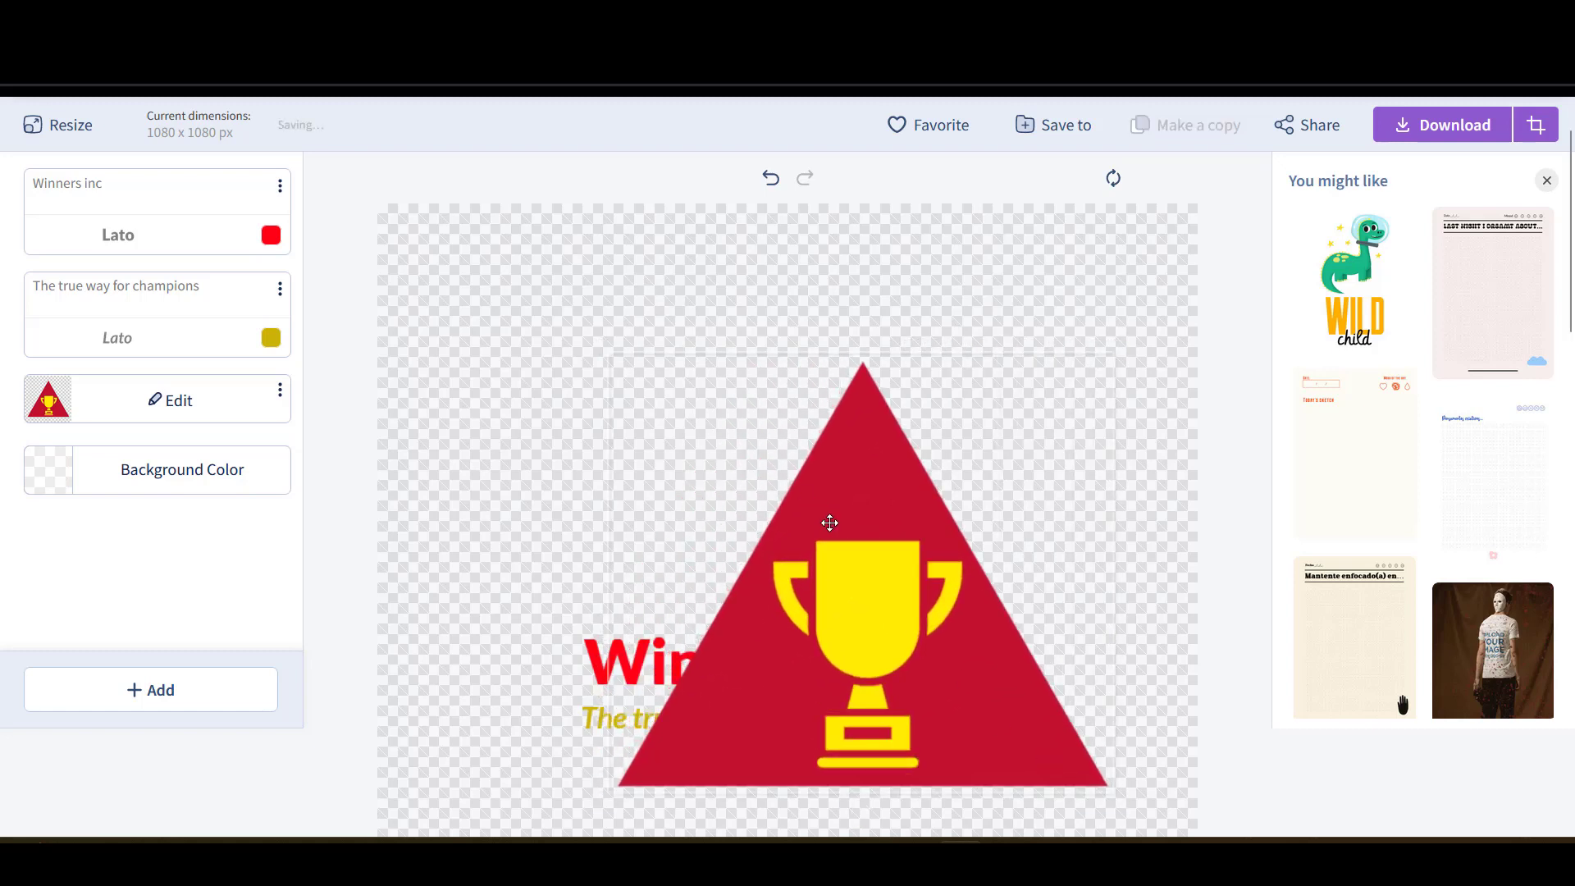
pyautogui.moveTo(829, 520); pyautogui.dragTo(752, 526)
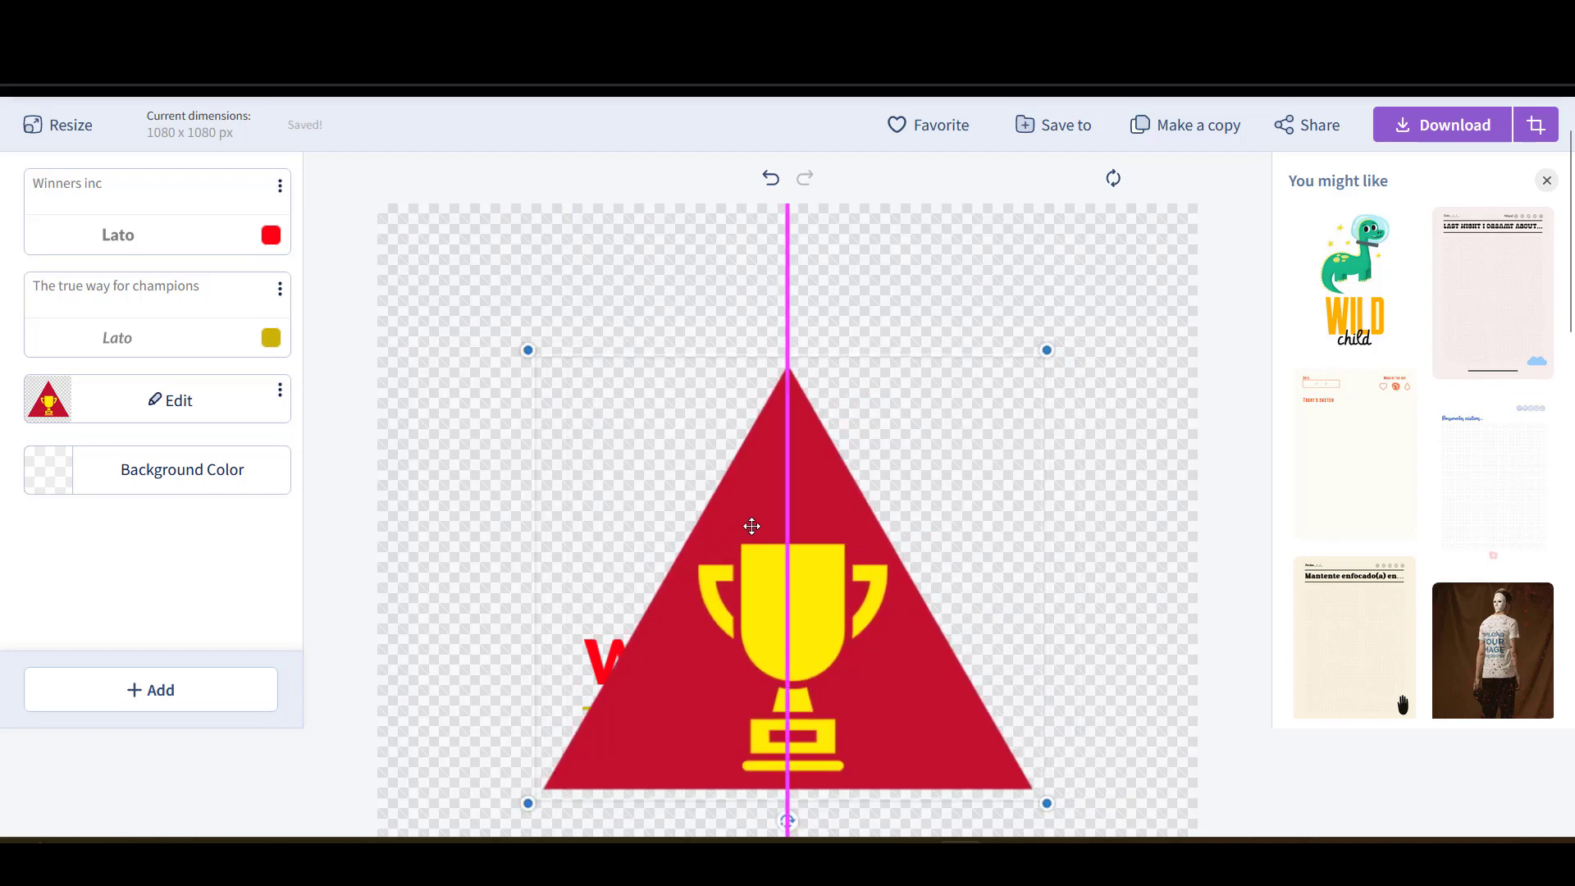
pyautogui.click(518, 374)
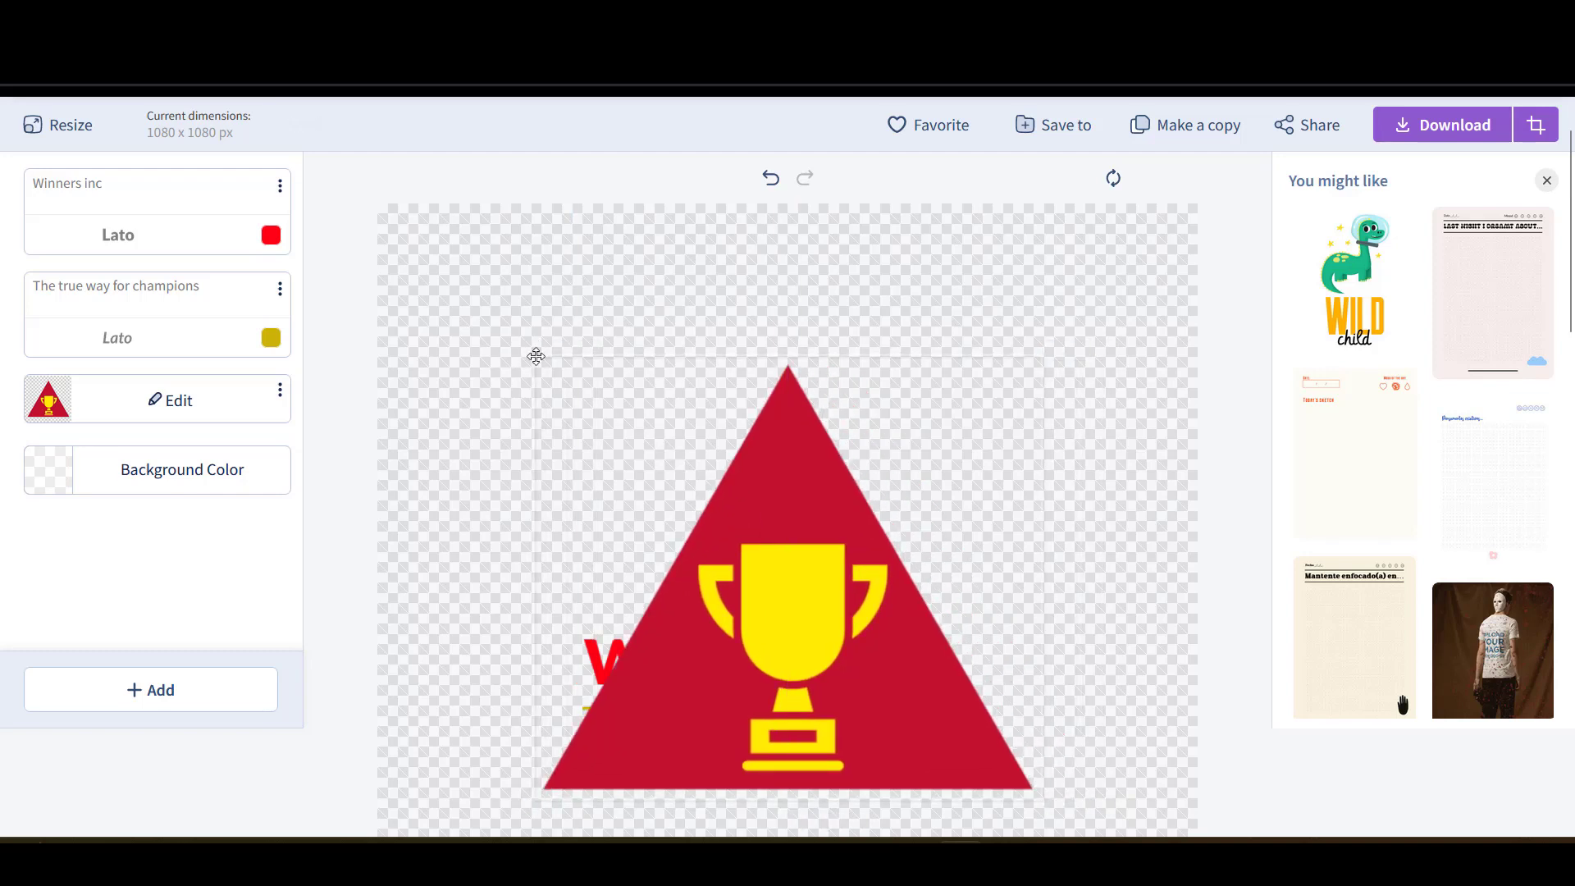
pyautogui.moveTo(536, 356); pyautogui.dragTo(604, 383)
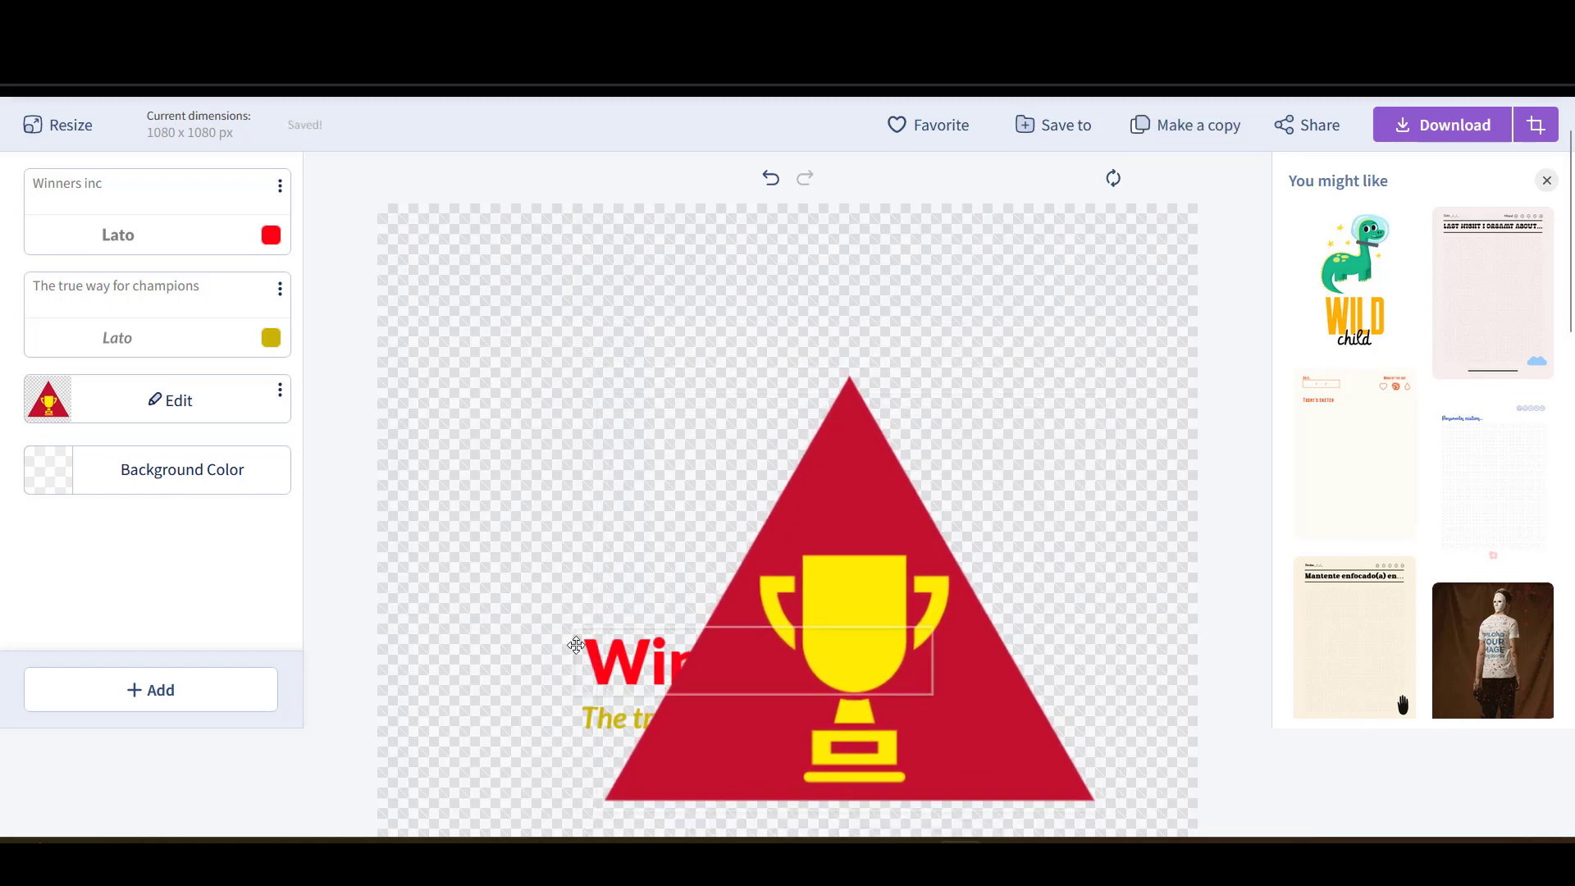
# - Move the Winners inc title and its tagline down below the trophy
pyautogui.scroll(-2, 576, 645)
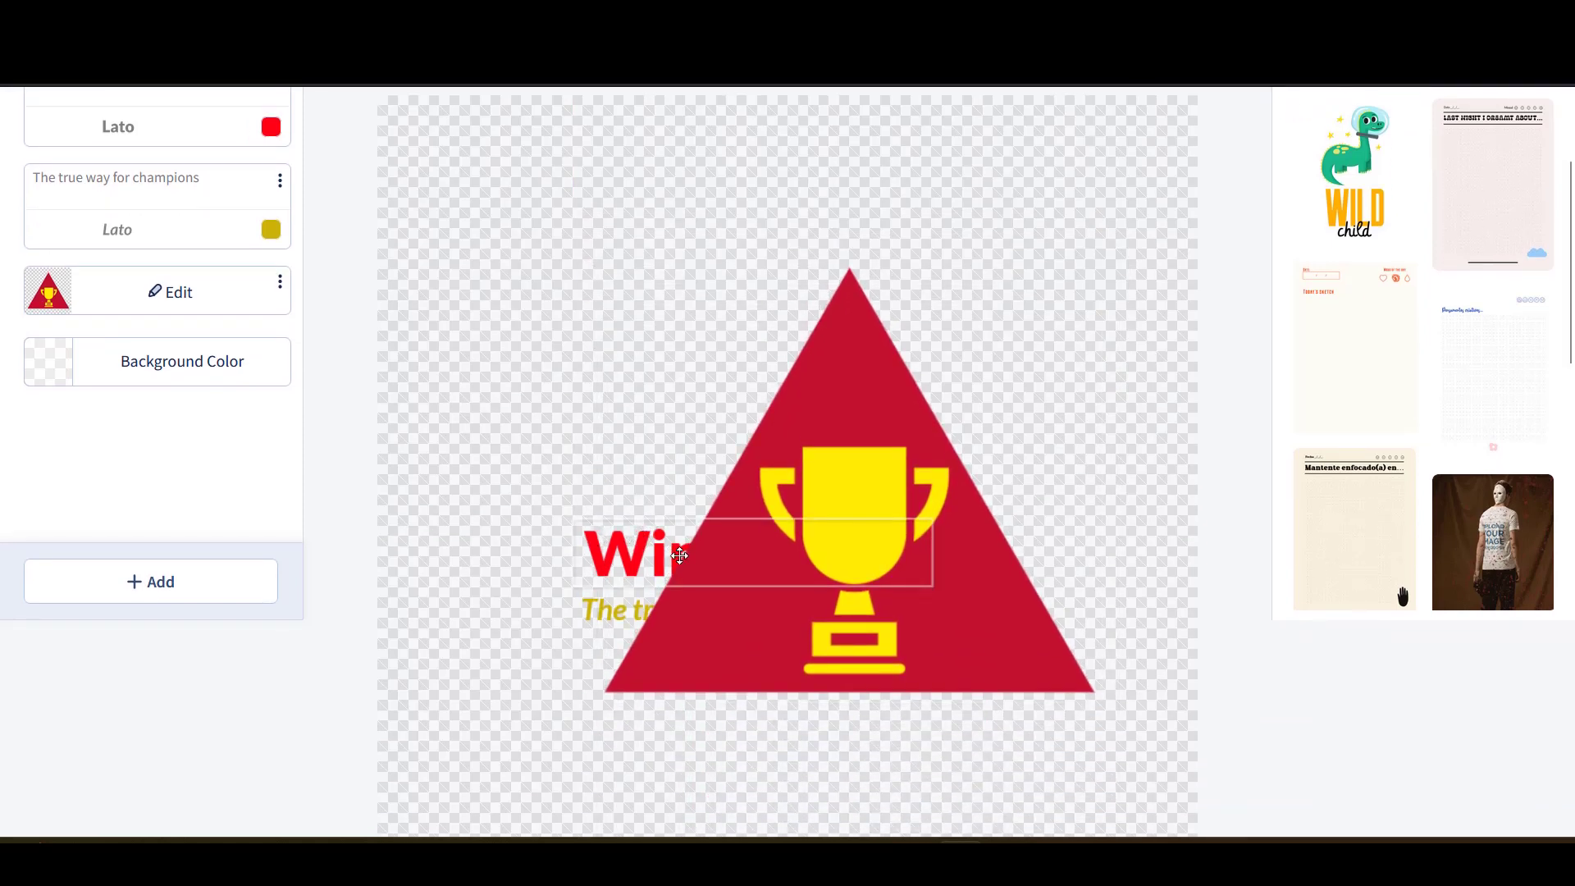
pyautogui.moveTo(640, 547); pyautogui.dragTo(650, 812)
pyautogui.scroll(-5, 613, 612)
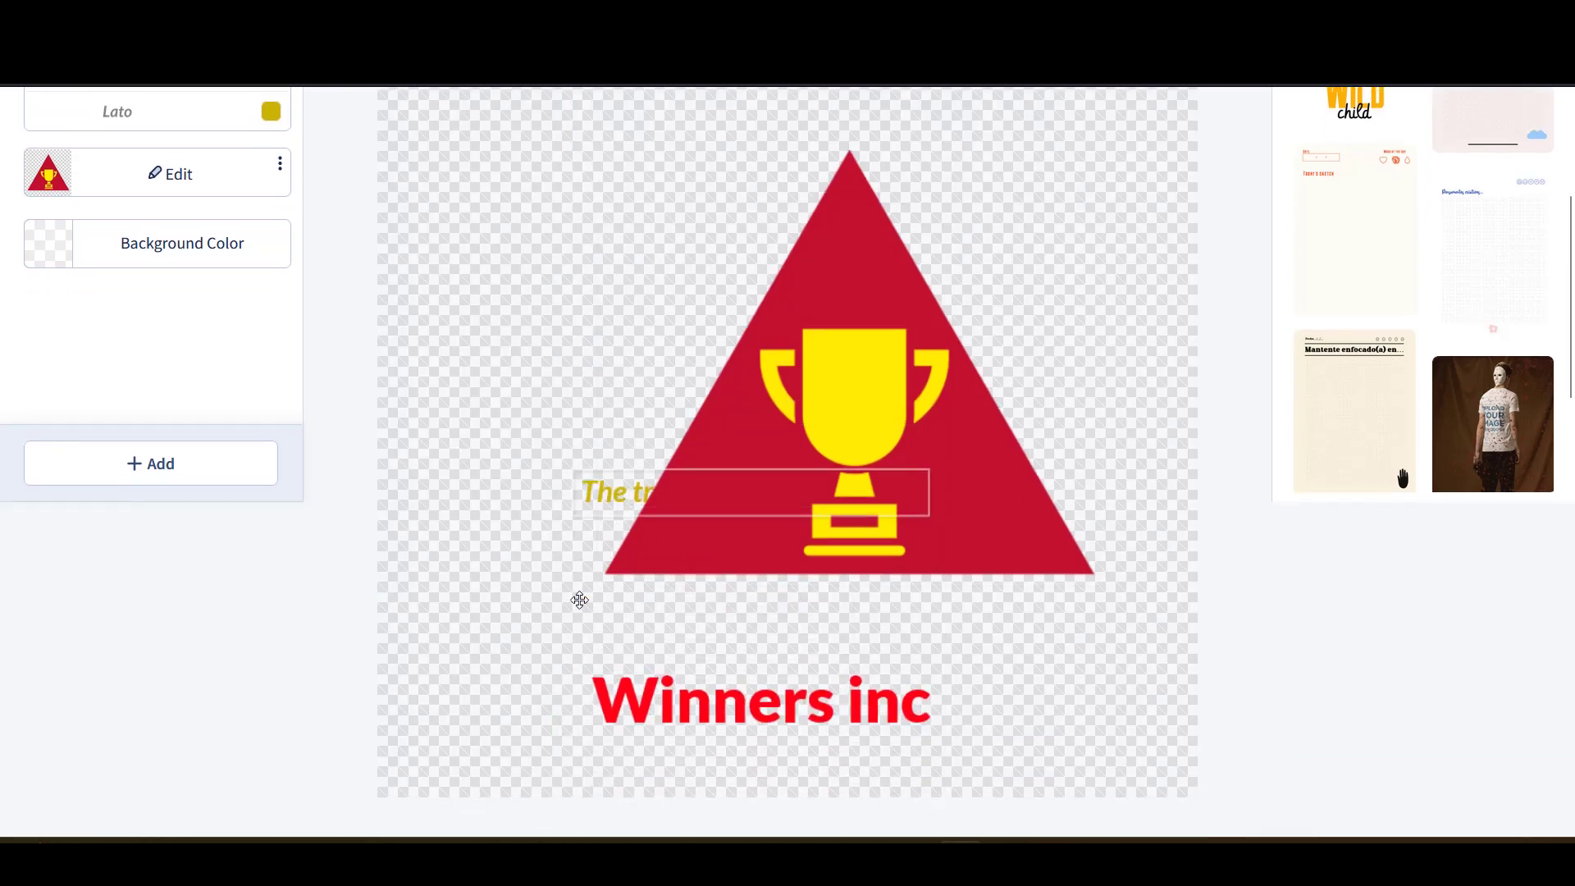
pyautogui.click(598, 311)
pyautogui.moveTo(598, 311); pyautogui.dragTo(625, 541)
pyautogui.scroll(4, 682, 528)
pyautogui.scroll(2, 682, 529)
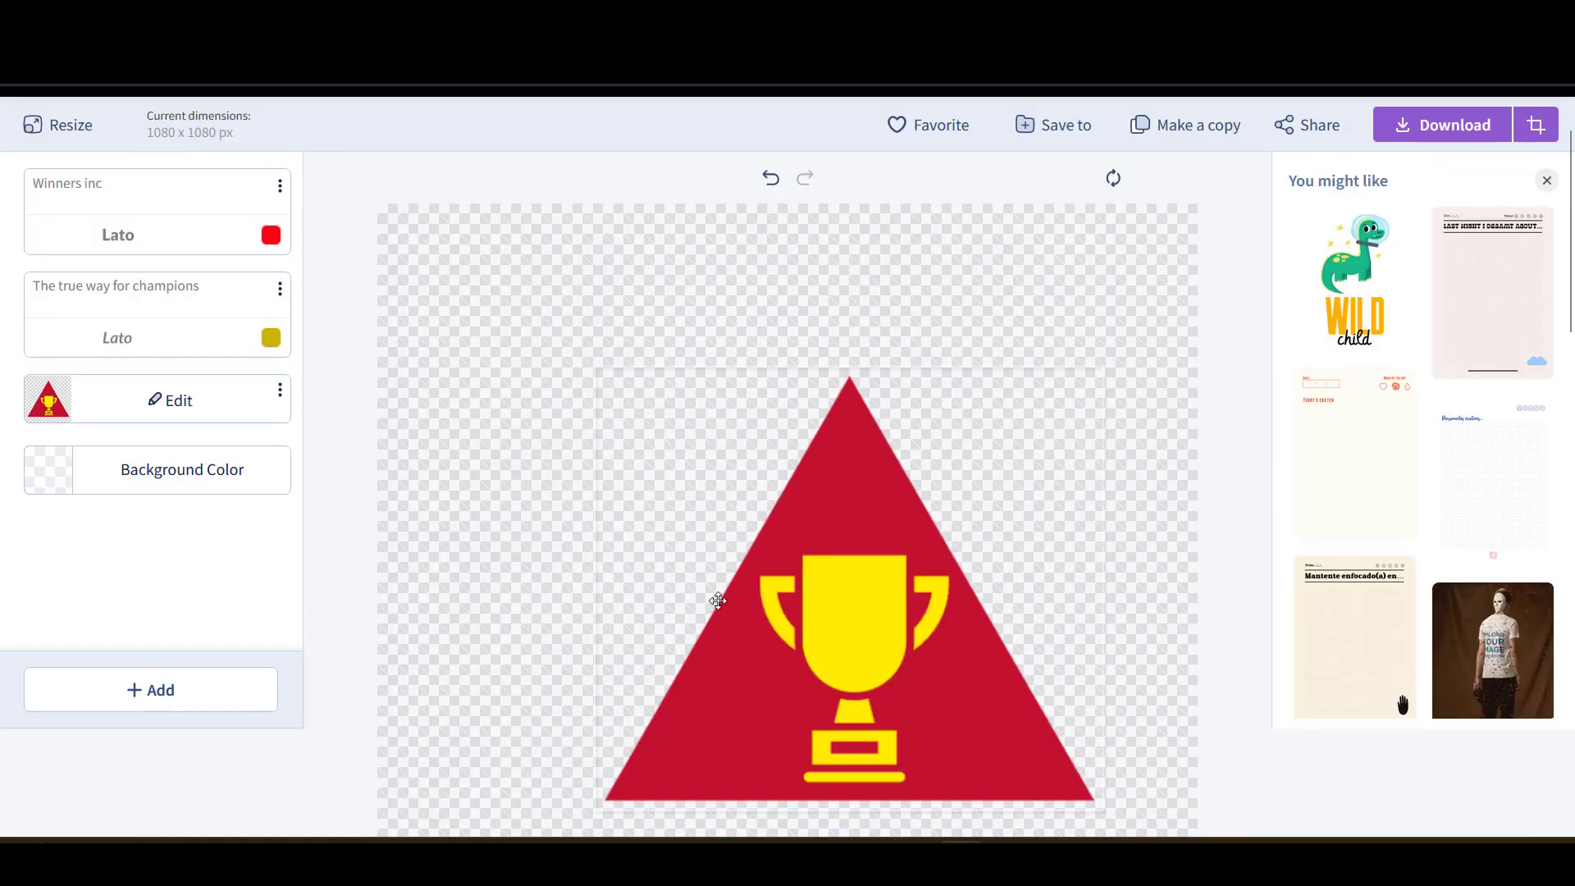
pyautogui.moveTo(847, 636); pyautogui.dragTo(780, 565)
# - Enlarge the trophy triangle and centre it on the canvas
pyautogui.moveTo(1044, 284); pyautogui.dragTo(1133, 250)
pyautogui.moveTo(906, 500); pyautogui.dragTo(866, 543)
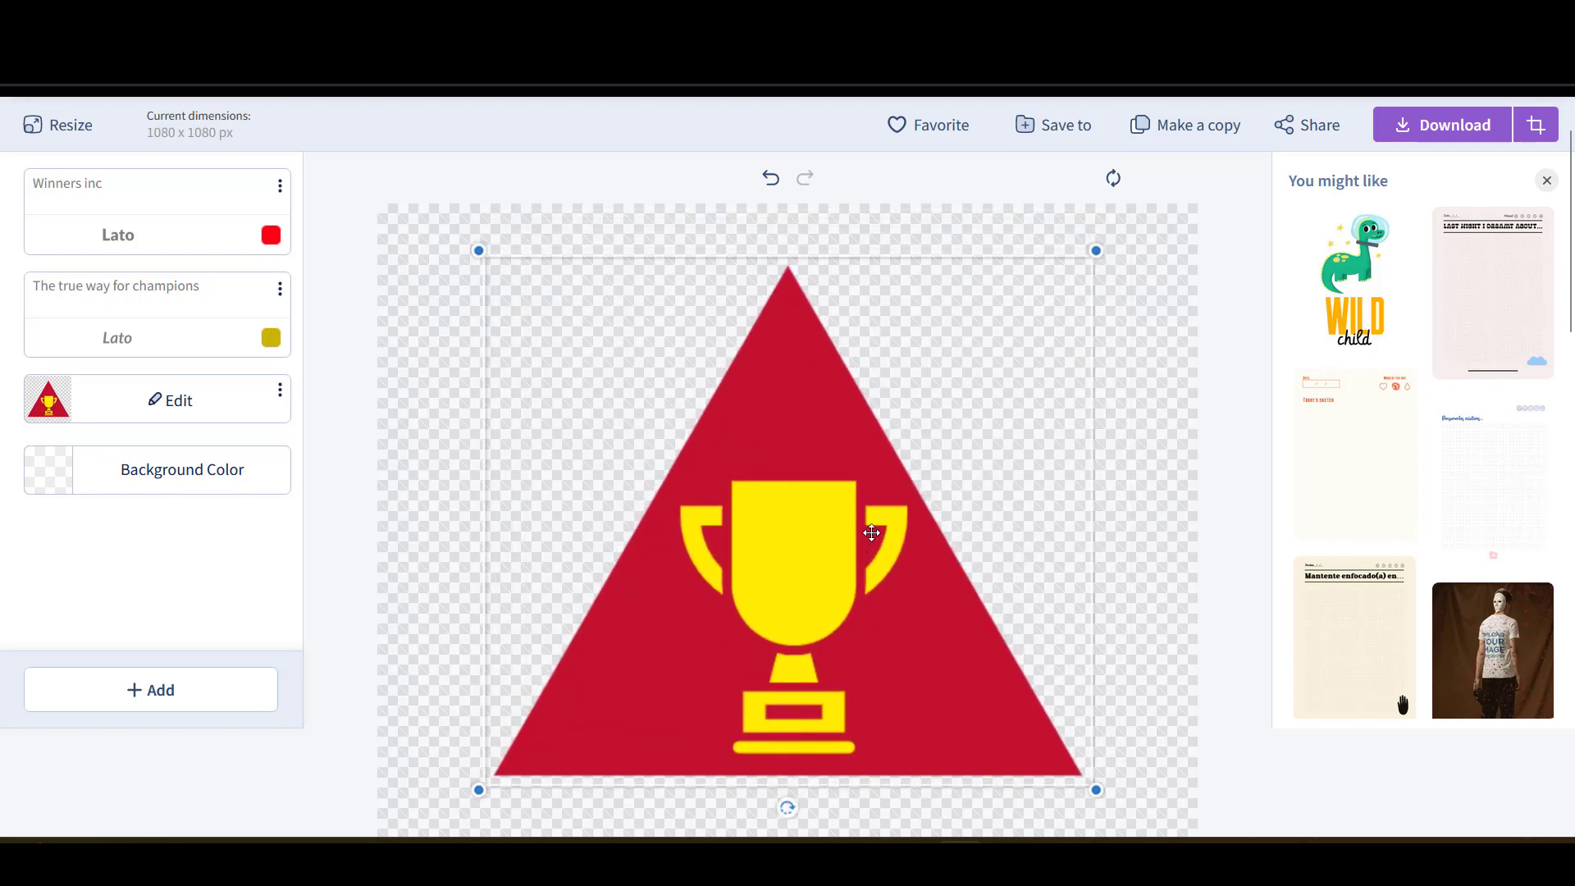
pyautogui.scroll(-5, 905, 565)
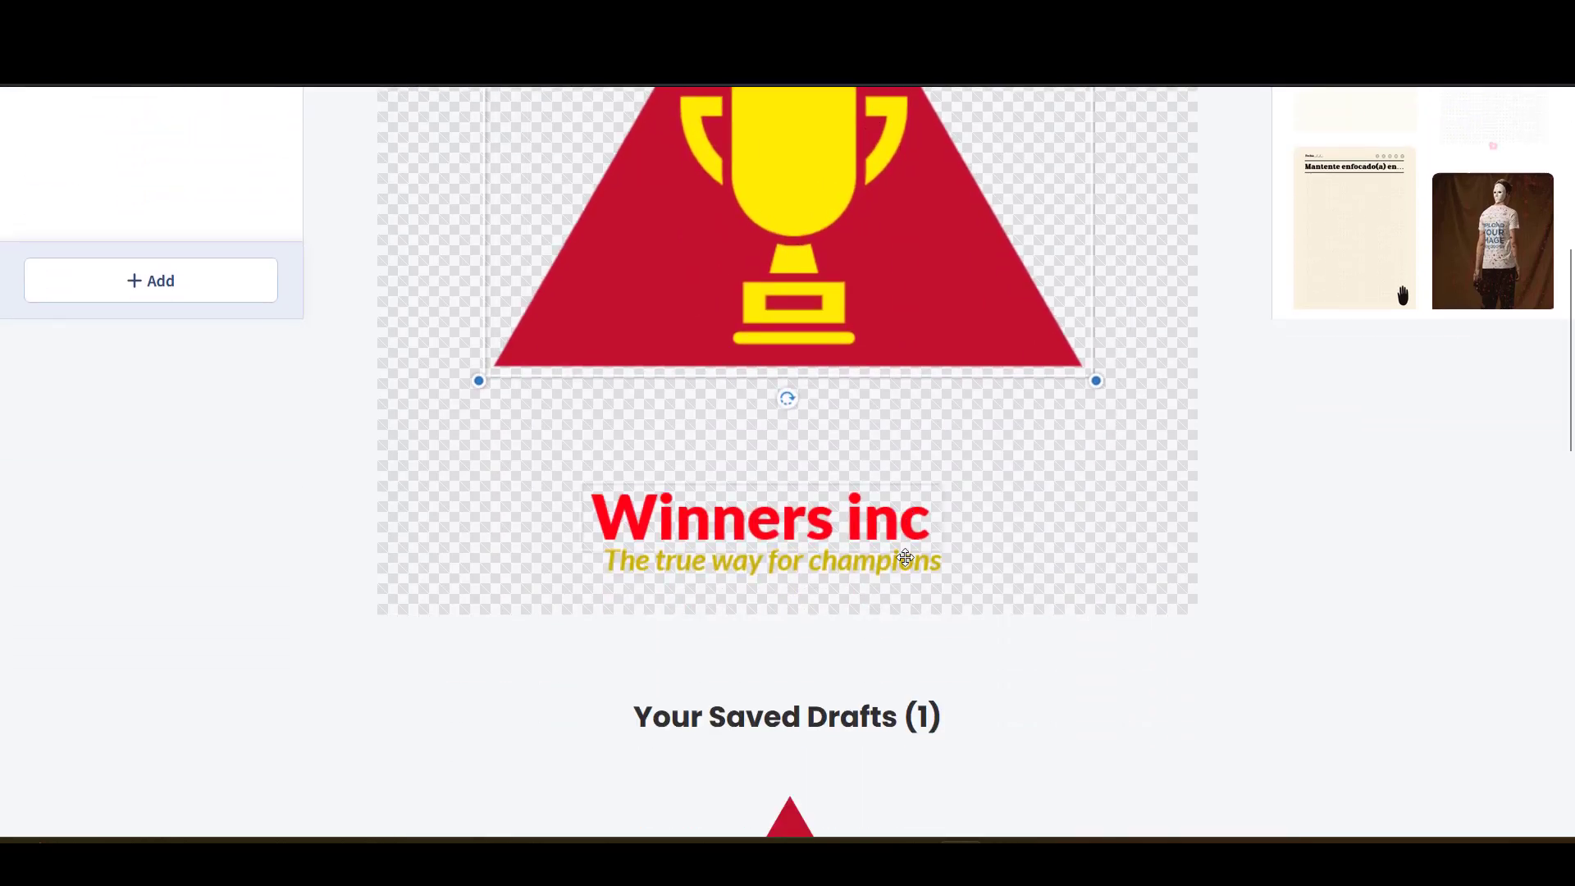
# - Move the Winners inc title up under the triangle and enlarge it
pyautogui.click(851, 506)
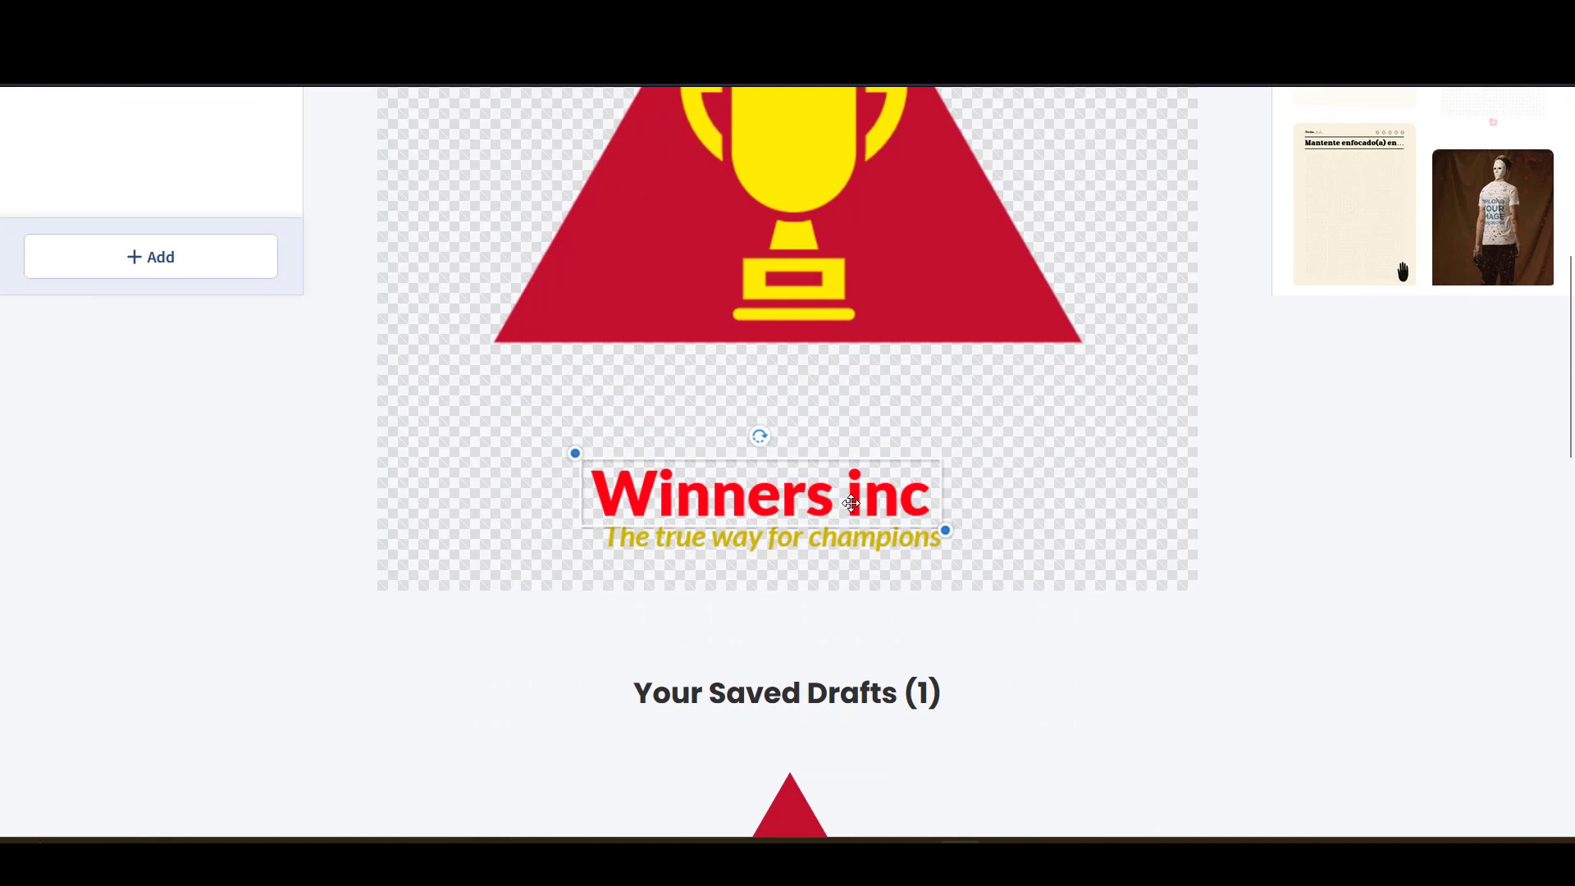
pyautogui.moveTo(851, 504); pyautogui.dragTo(846, 406)
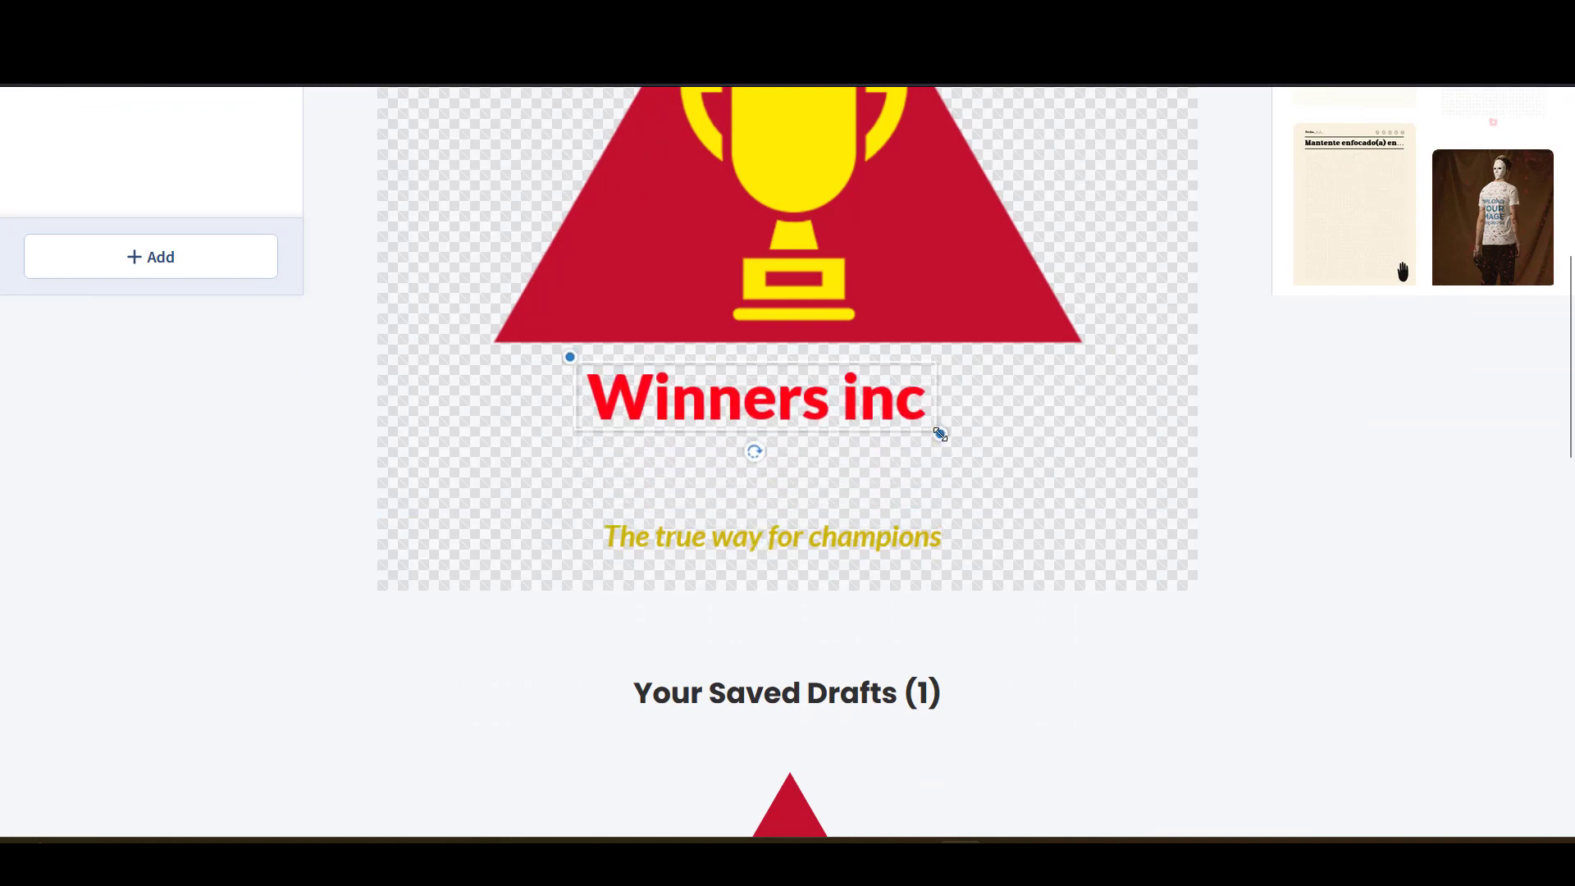
pyautogui.moveTo(940, 433); pyautogui.dragTo(1147, 527)
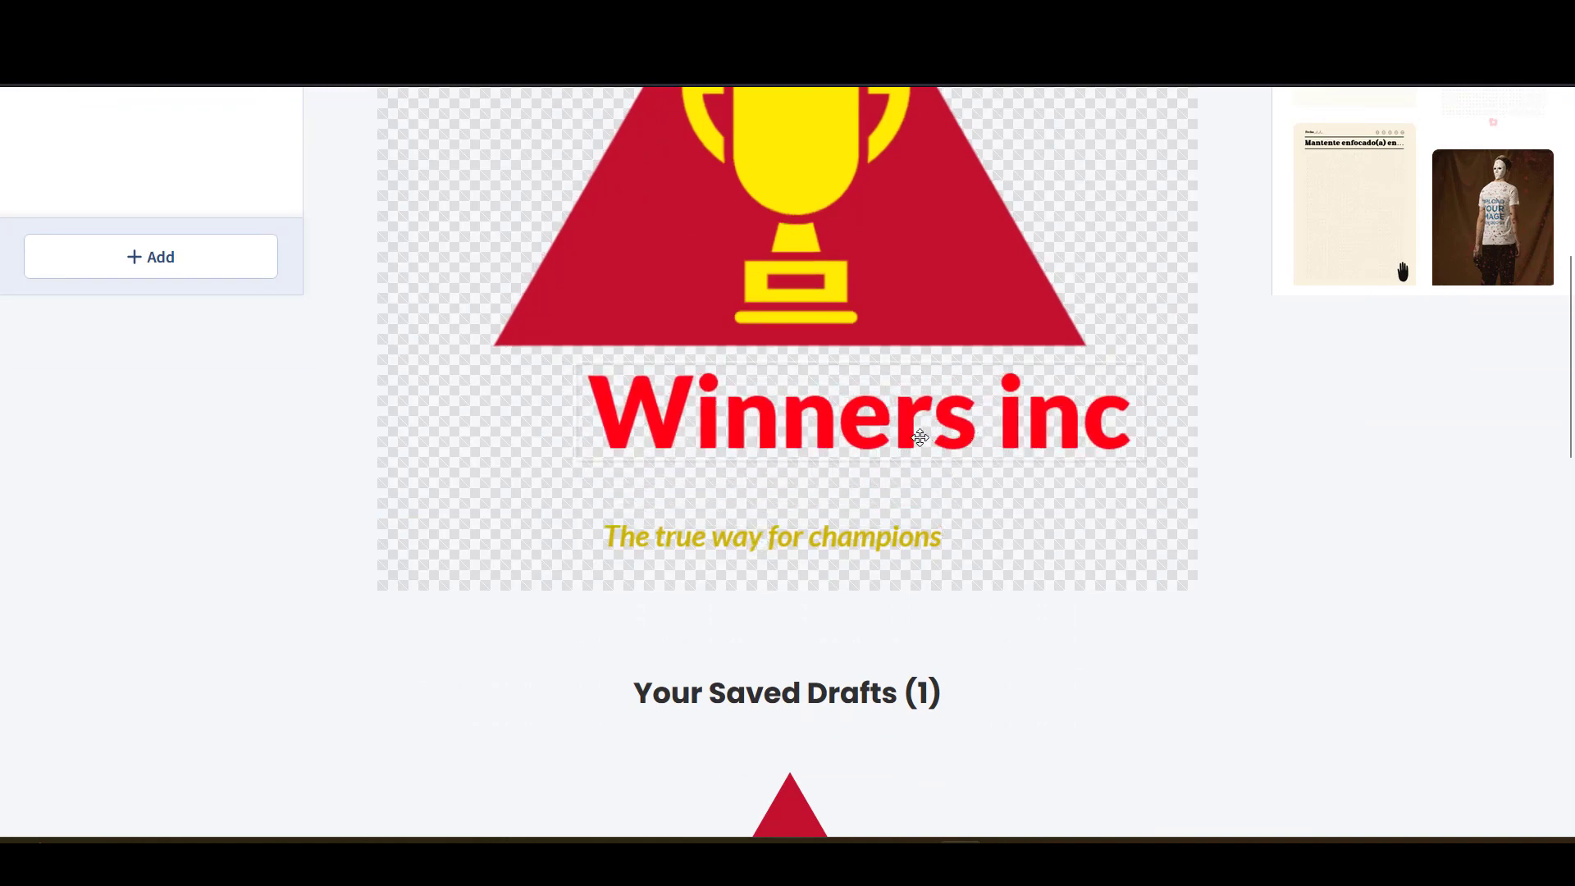
pyautogui.moveTo(919, 437); pyautogui.dragTo(830, 438)
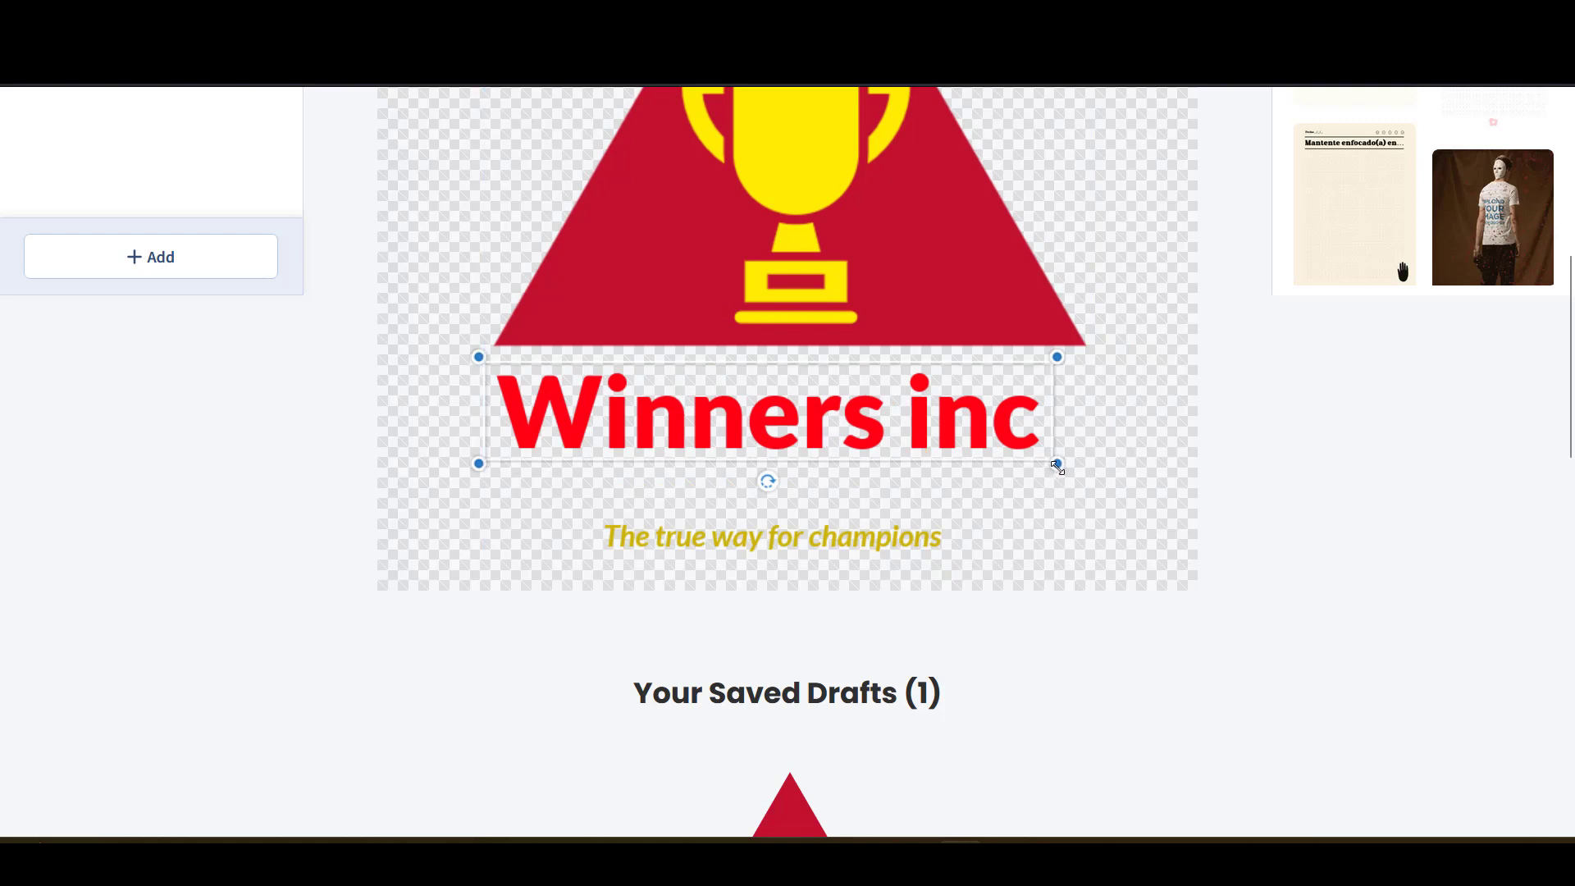
pyautogui.moveTo(1057, 465); pyautogui.dragTo(1096, 483)
# - Enlarge the tagline 'The true way for champions' and centre it beneath the heading
pyautogui.click(836, 542)
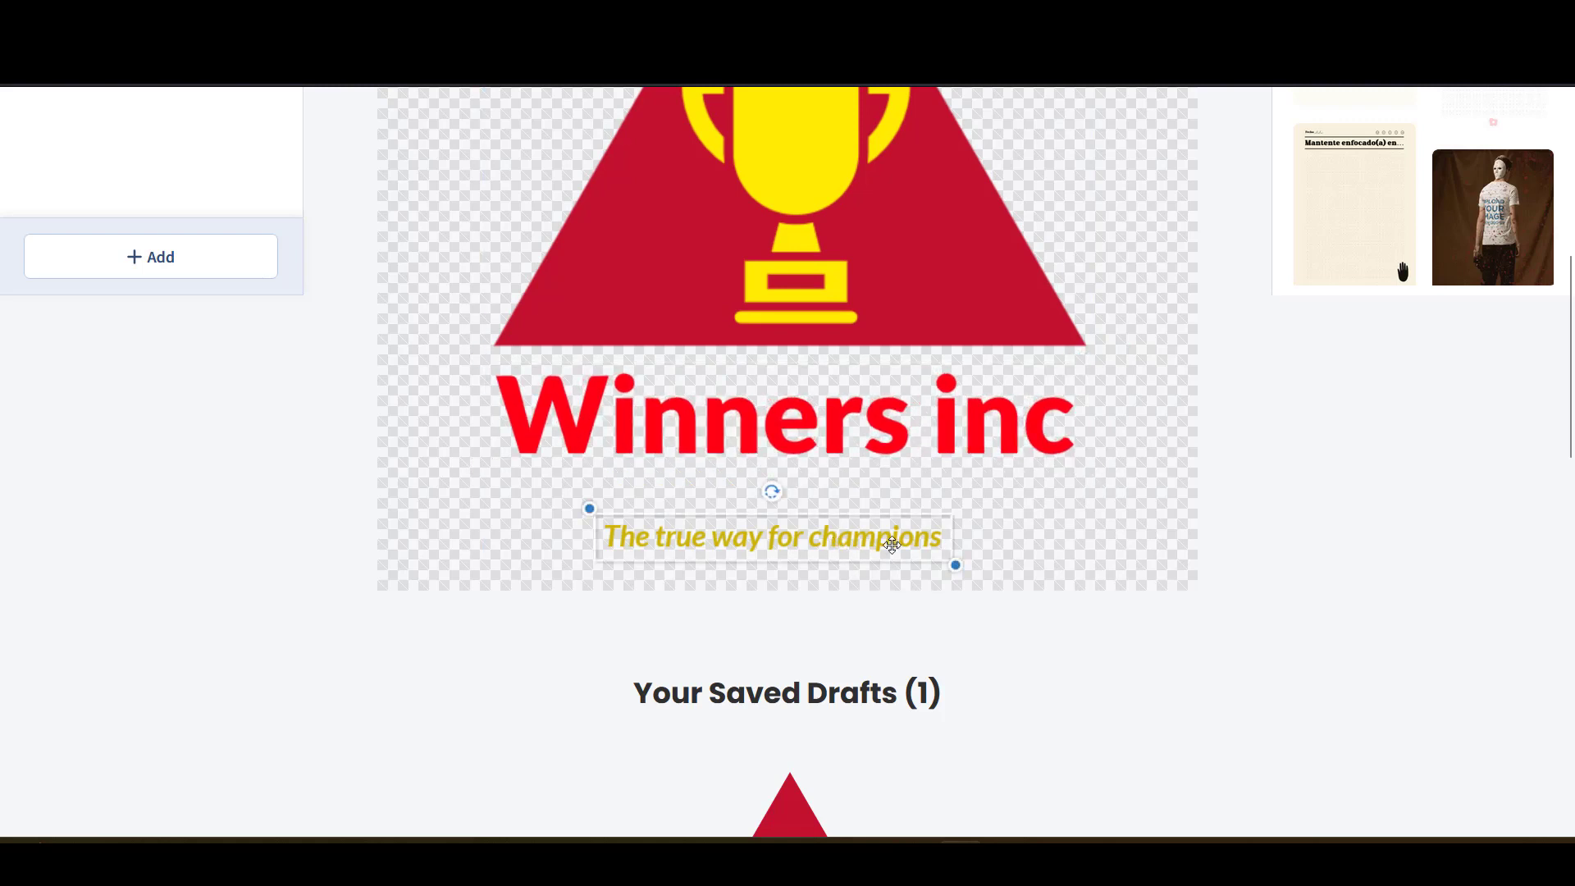
pyautogui.moveTo(956, 564); pyautogui.dragTo(847, 492)
pyautogui.scroll(4, 1075, 624)
pyautogui.scroll(3, 1081, 607)
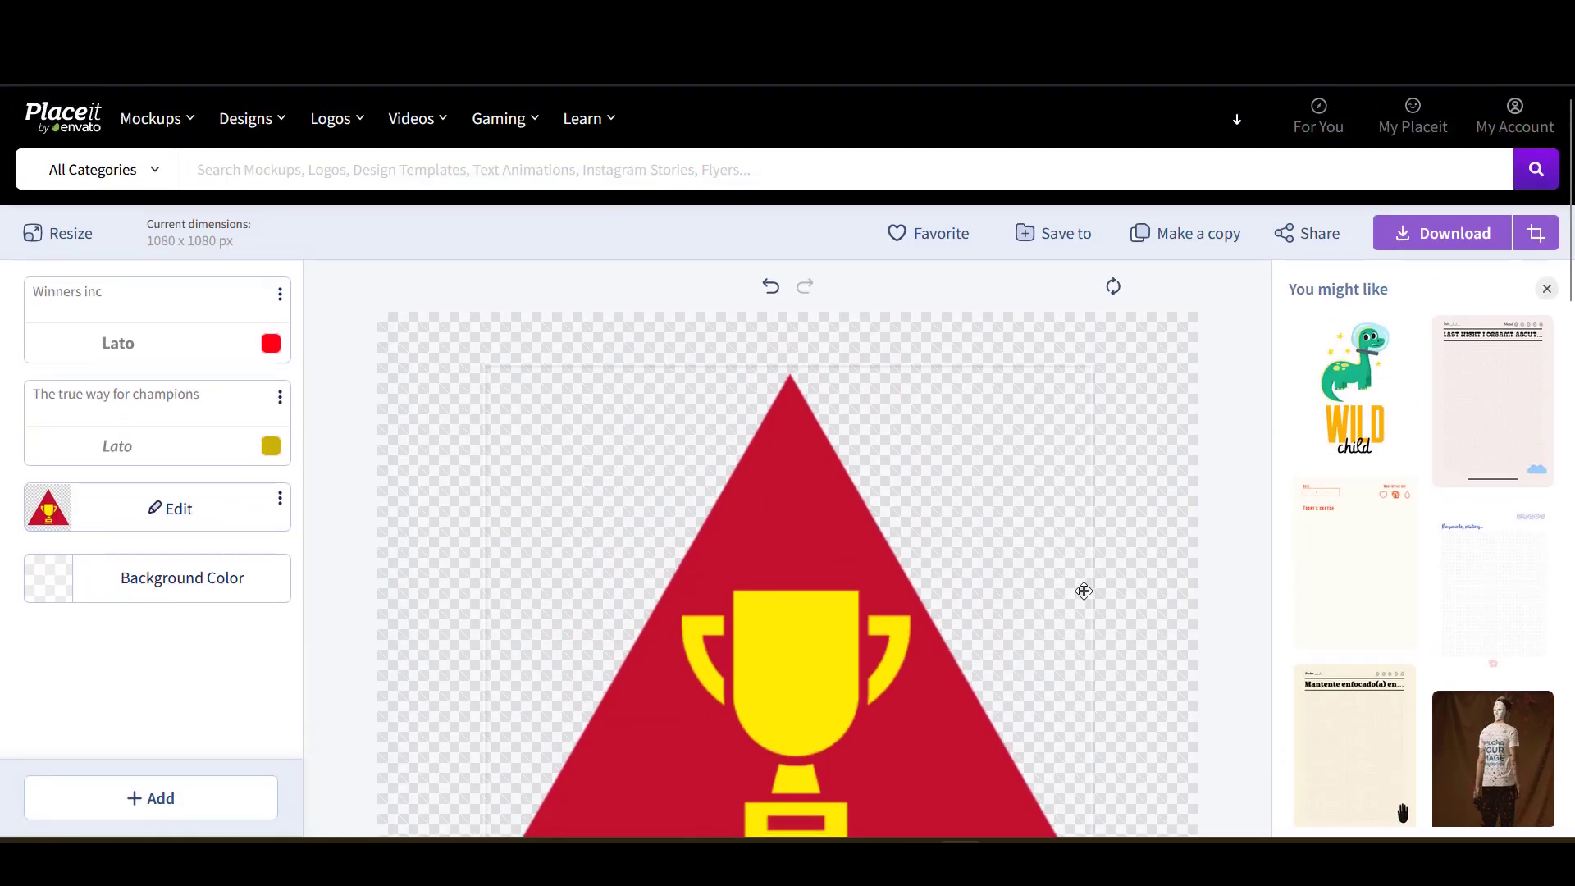
pyautogui.scroll(-4, 1083, 590)
pyautogui.scroll(4, 1115, 410)
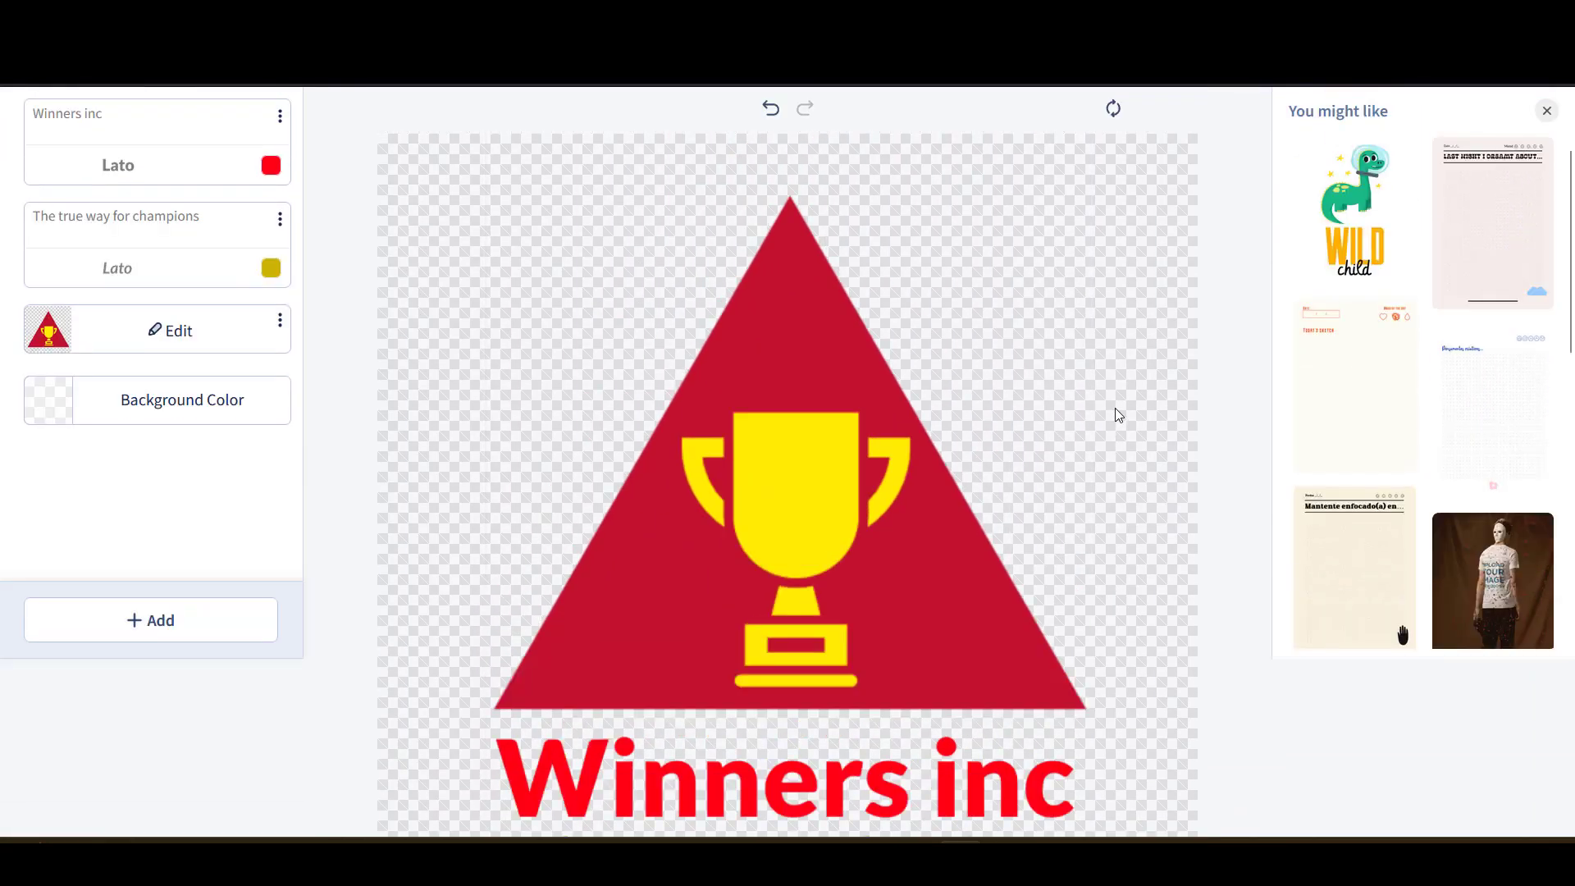
pyautogui.scroll(-1, 1120, 399)
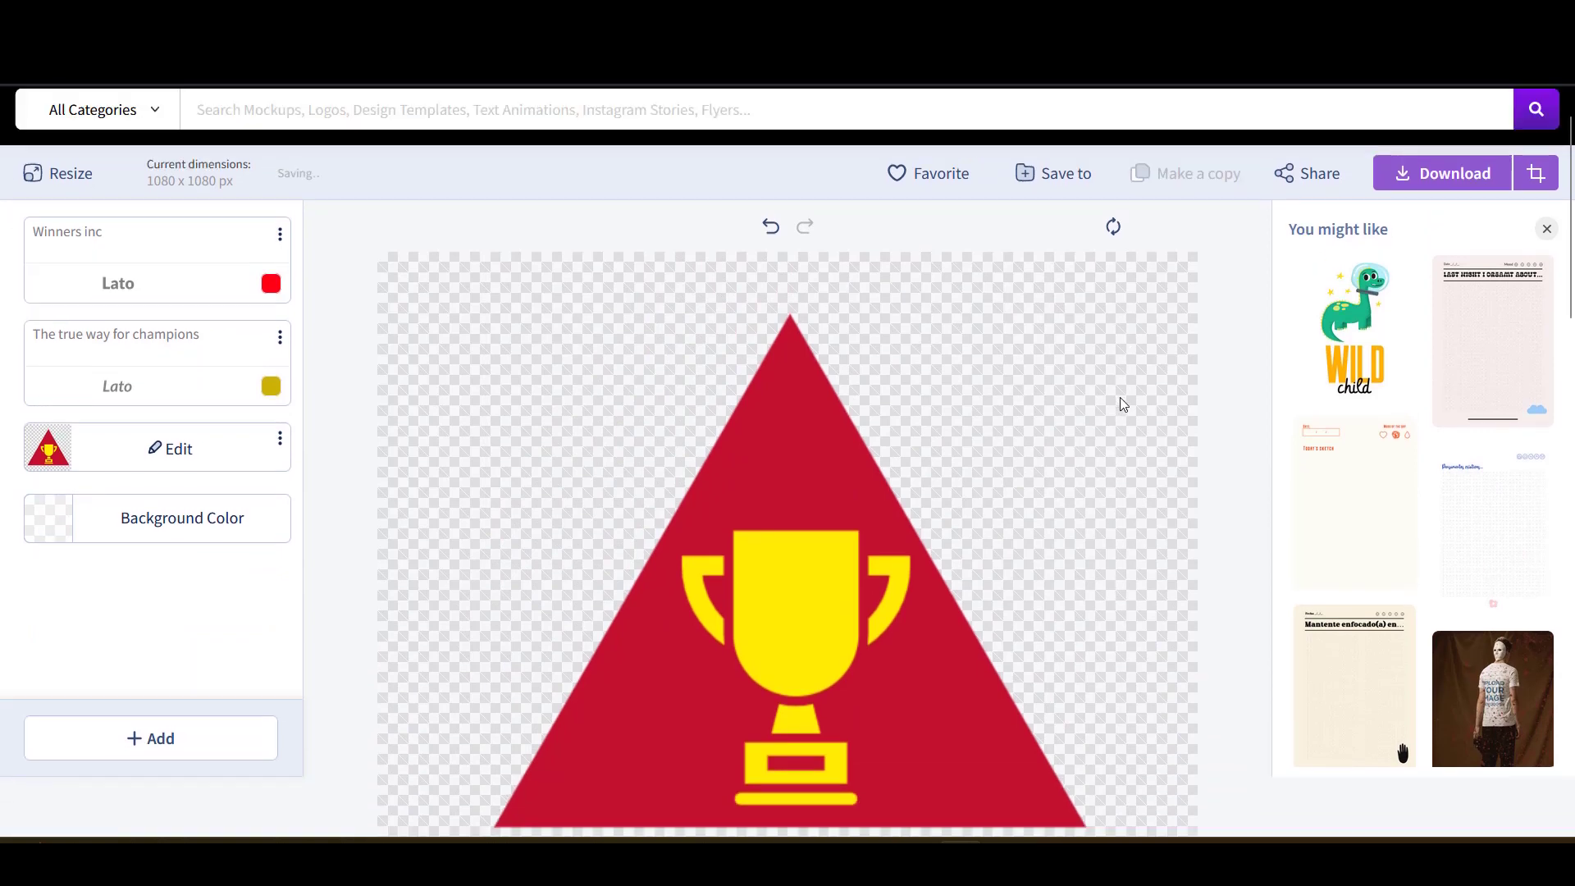
pyautogui.scroll(1, 1118, 401)
# - Create a new folder named 'logo' and save the logo design into it
pyautogui.click(1075, 244)
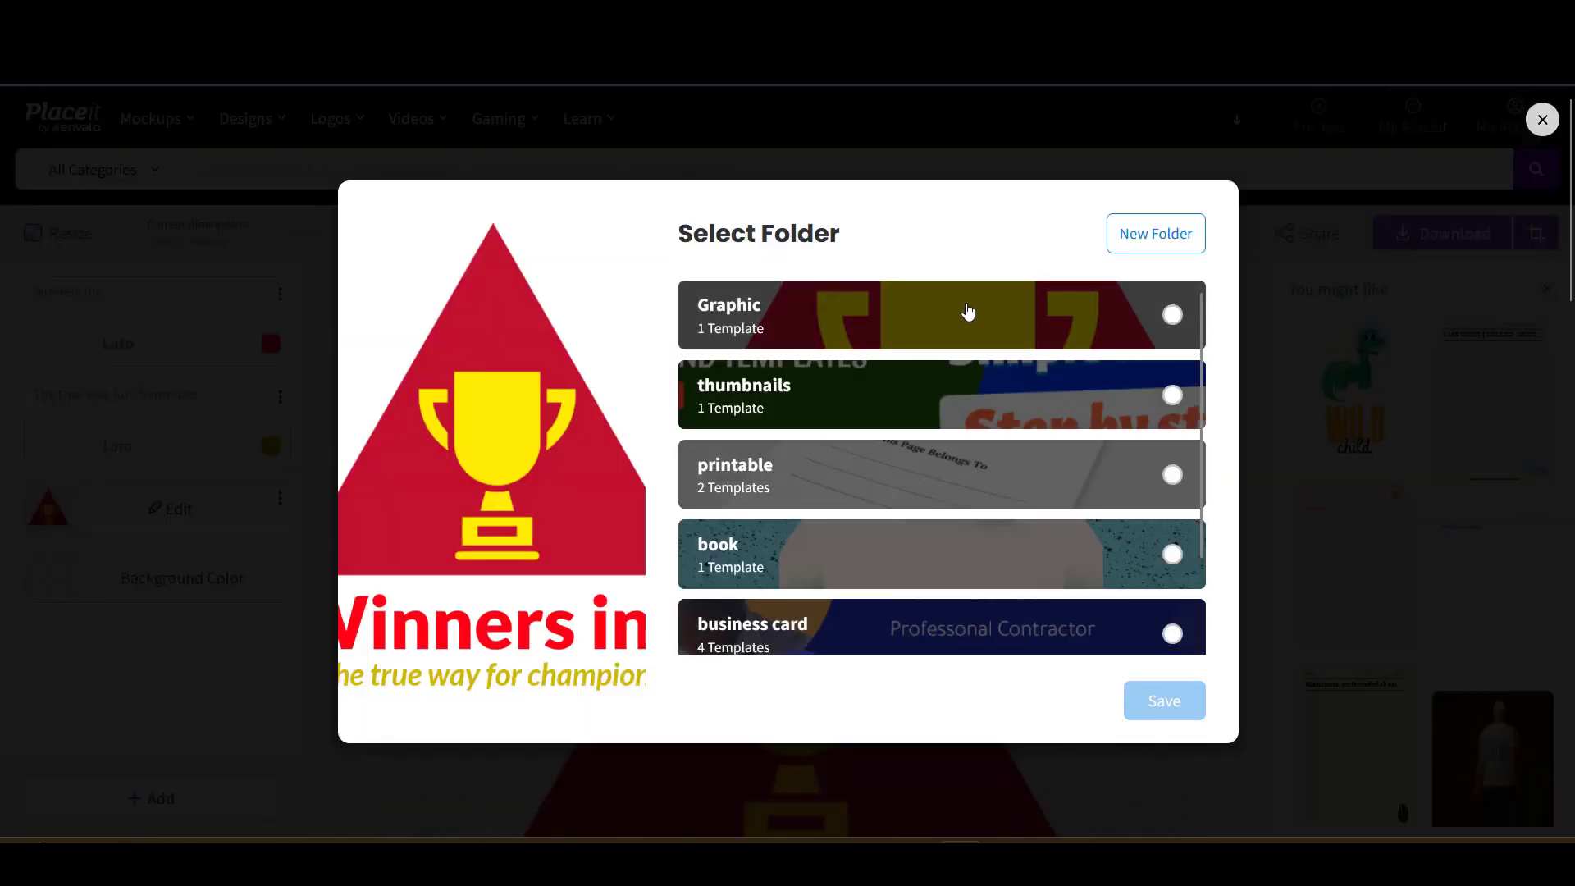
pyautogui.scroll(-2, 968, 316)
pyautogui.scroll(2, 966, 328)
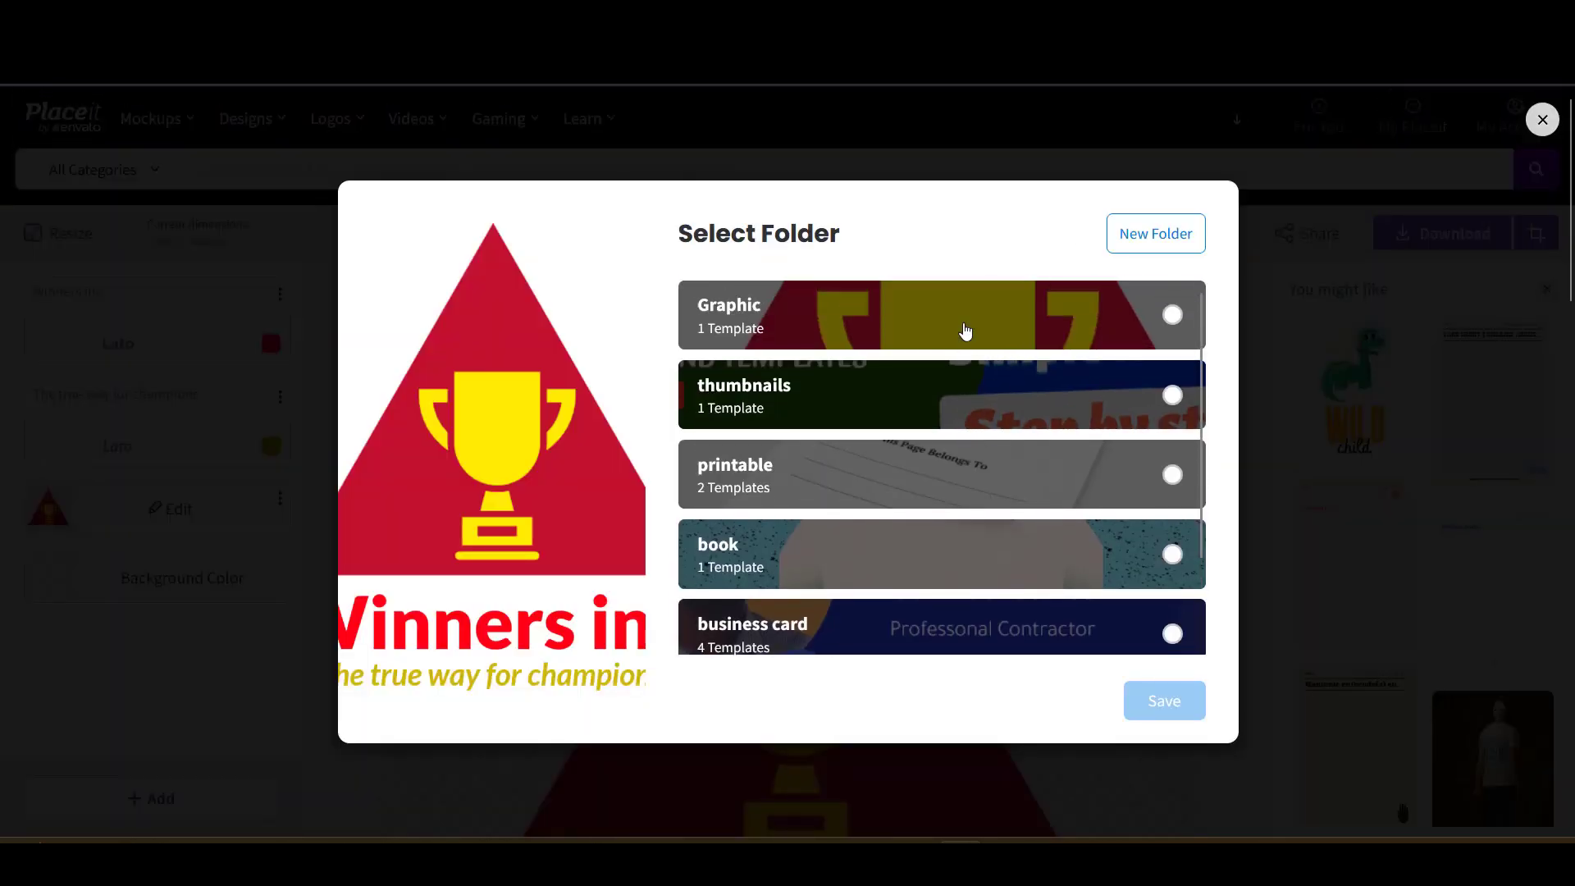
pyautogui.click(1138, 239)
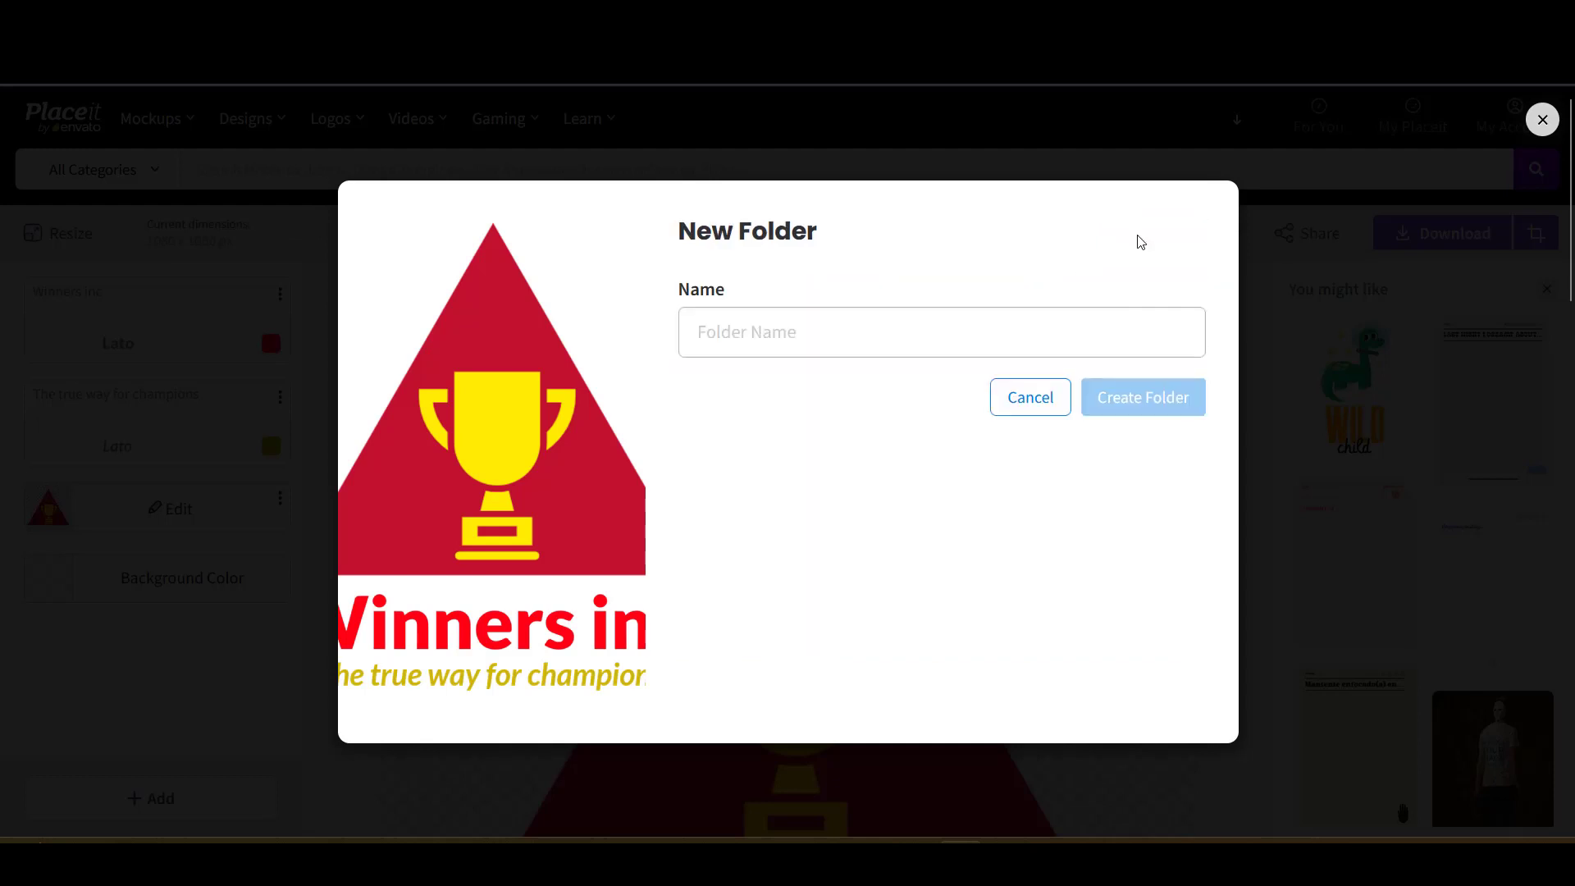
pyautogui.click(863, 332)
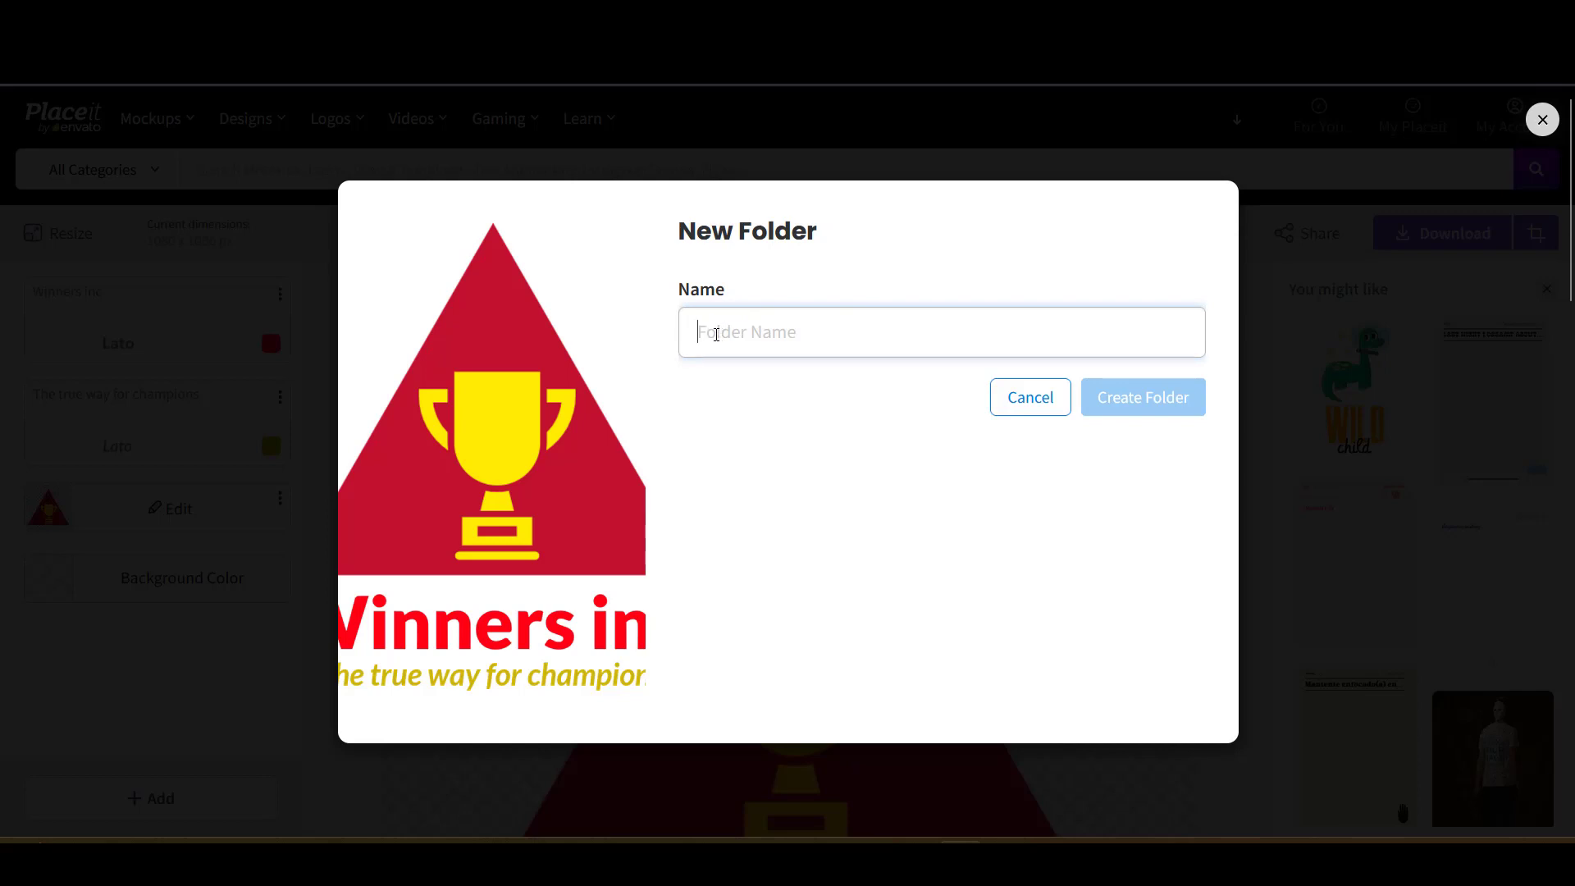
pyautogui.write('logo')
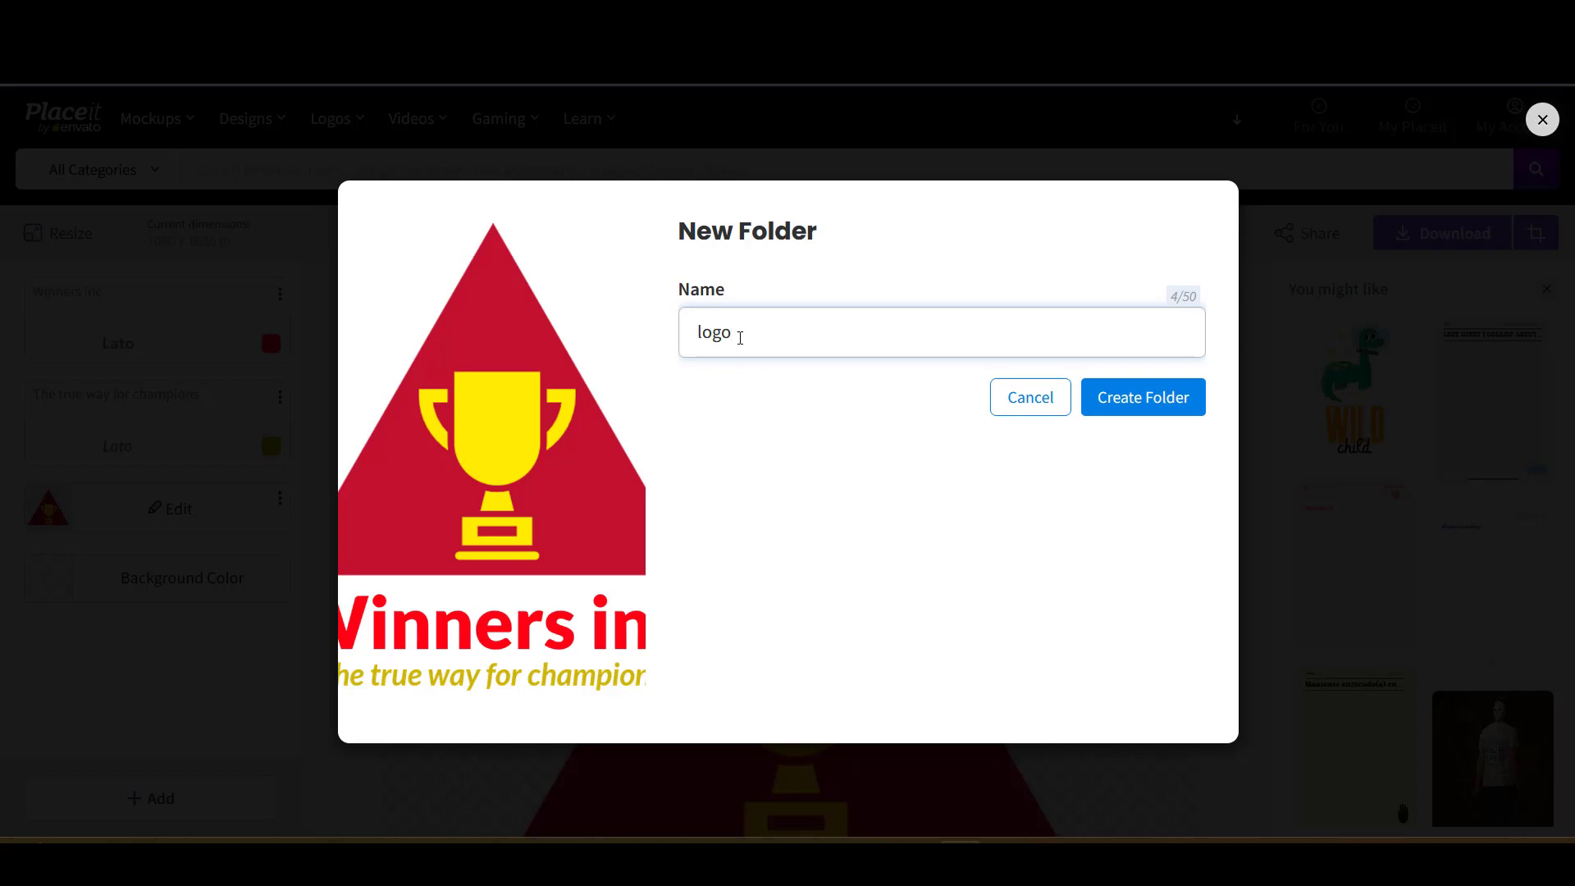
pyautogui.click(1160, 405)
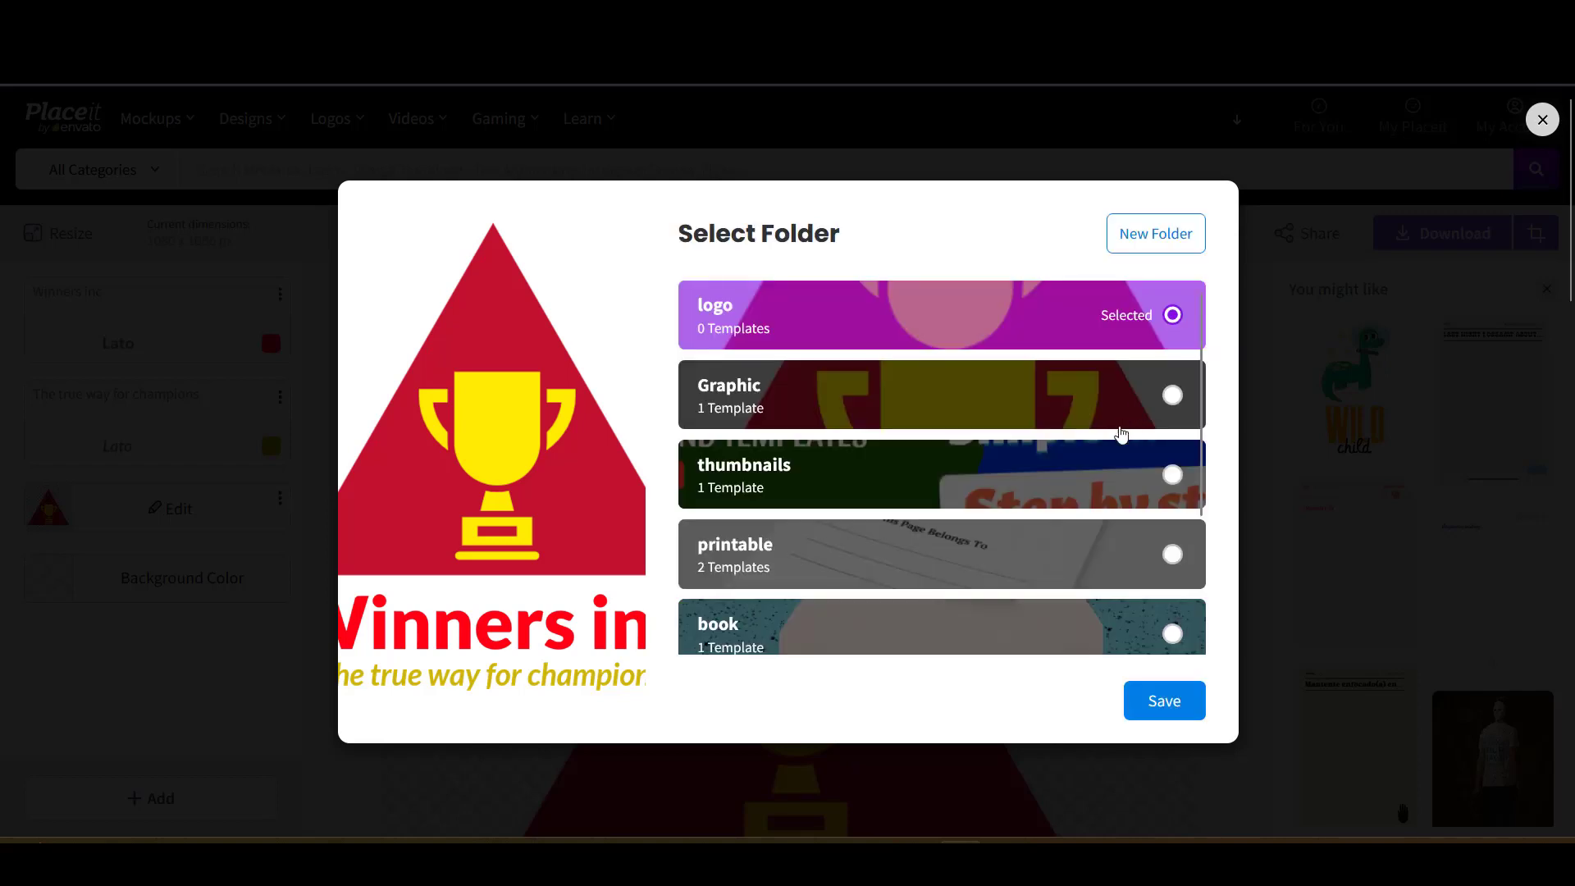
pyautogui.click(1181, 703)
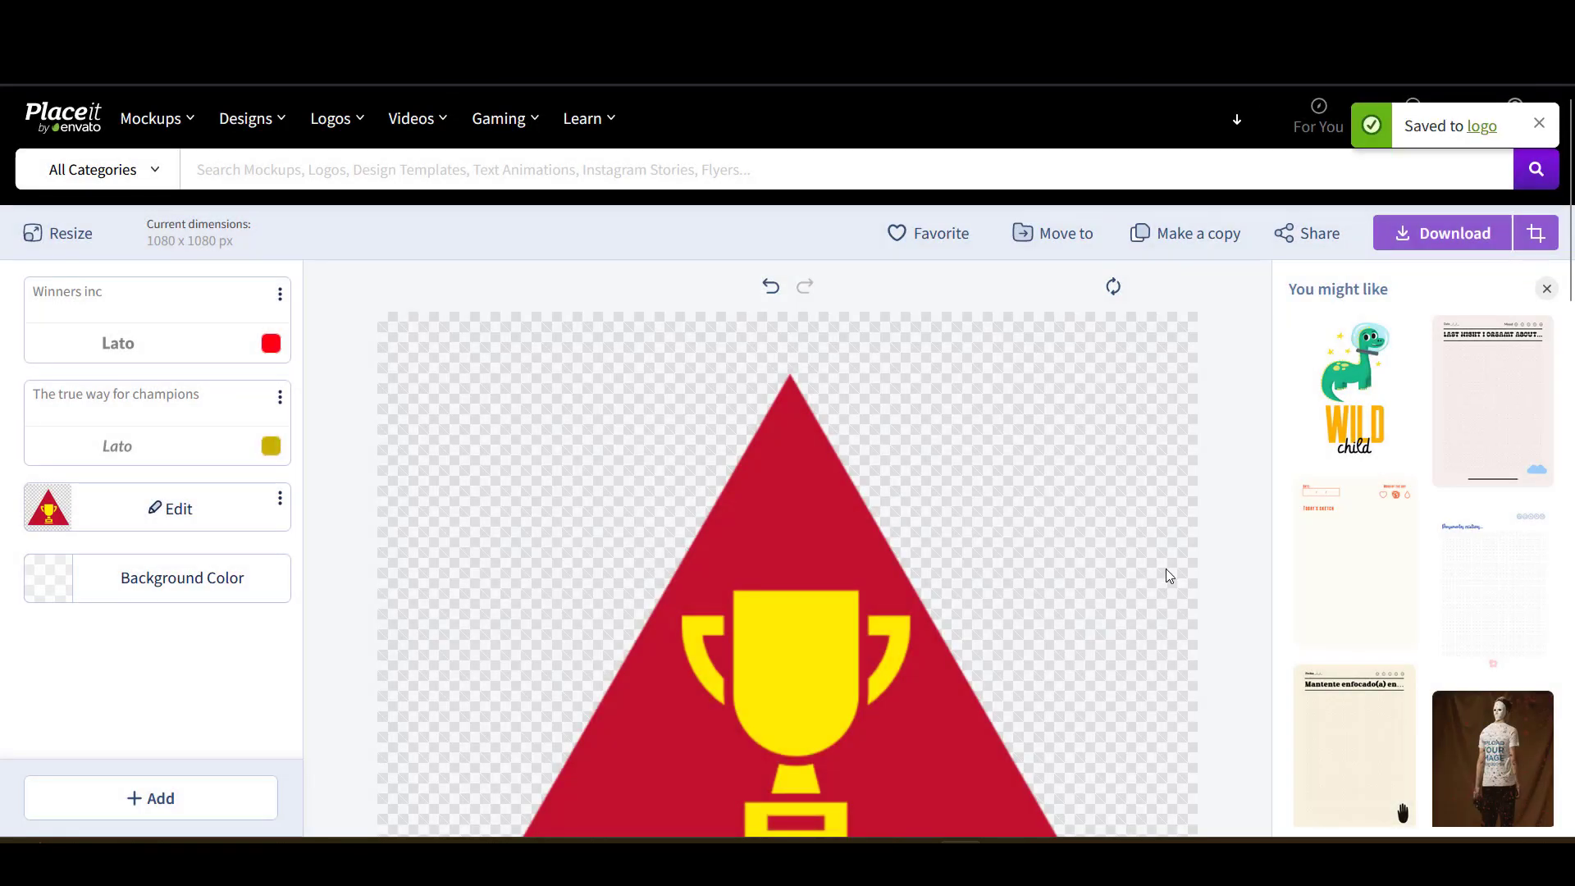
pyautogui.scroll(-4, 1163, 566)
pyautogui.scroll(4, 1158, 556)
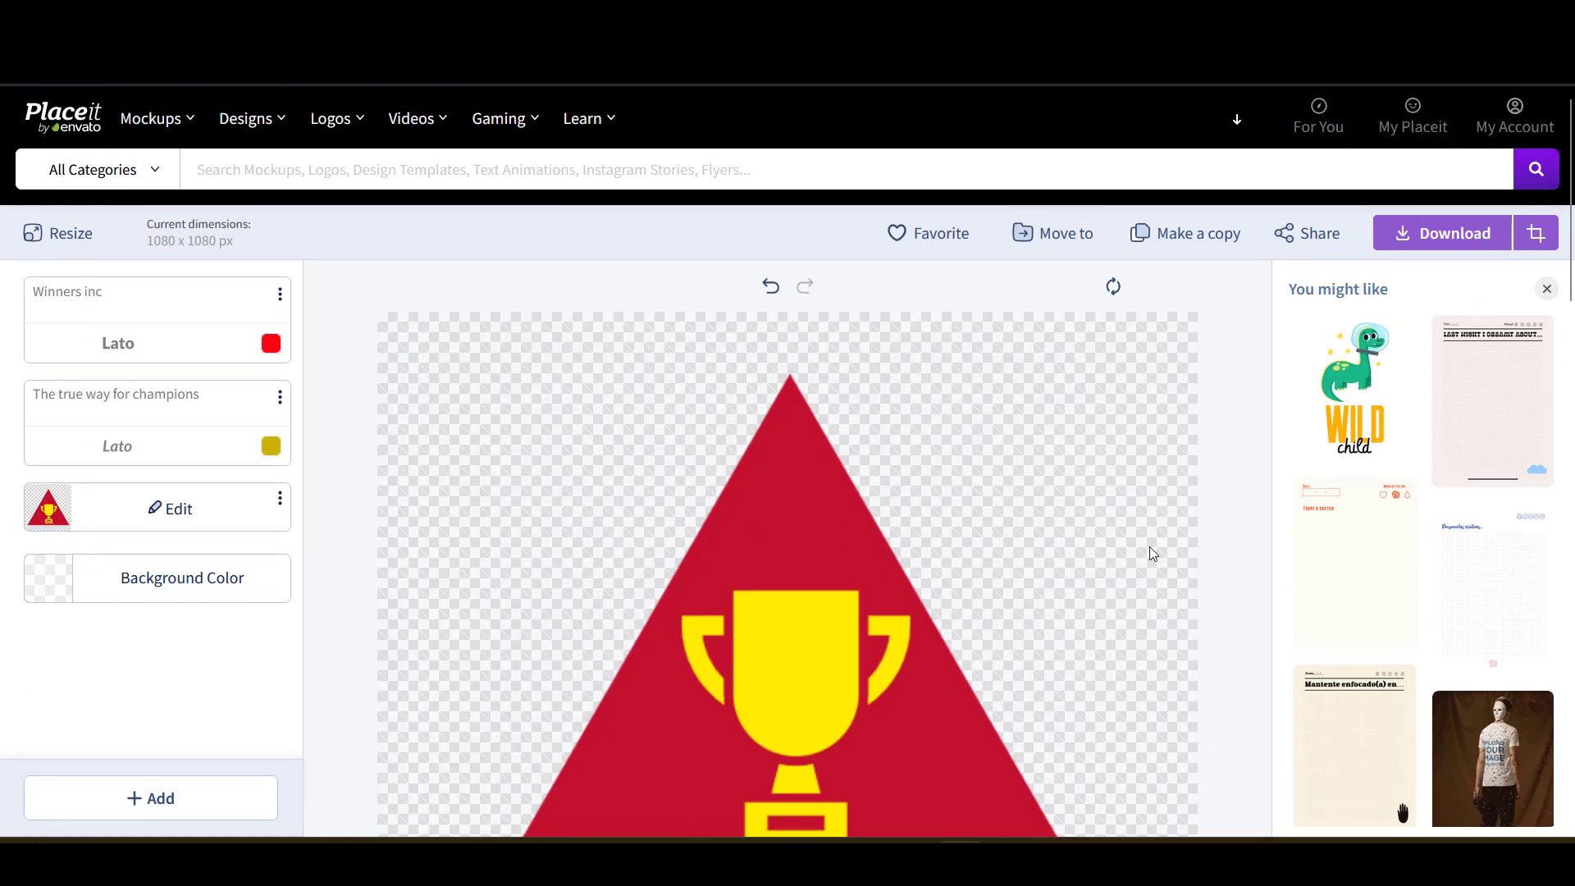
pyautogui.scroll(-2, 1144, 544)
pyautogui.scroll(2, 1144, 544)
# - Make a copy of the logo design
pyautogui.click(1166, 241)
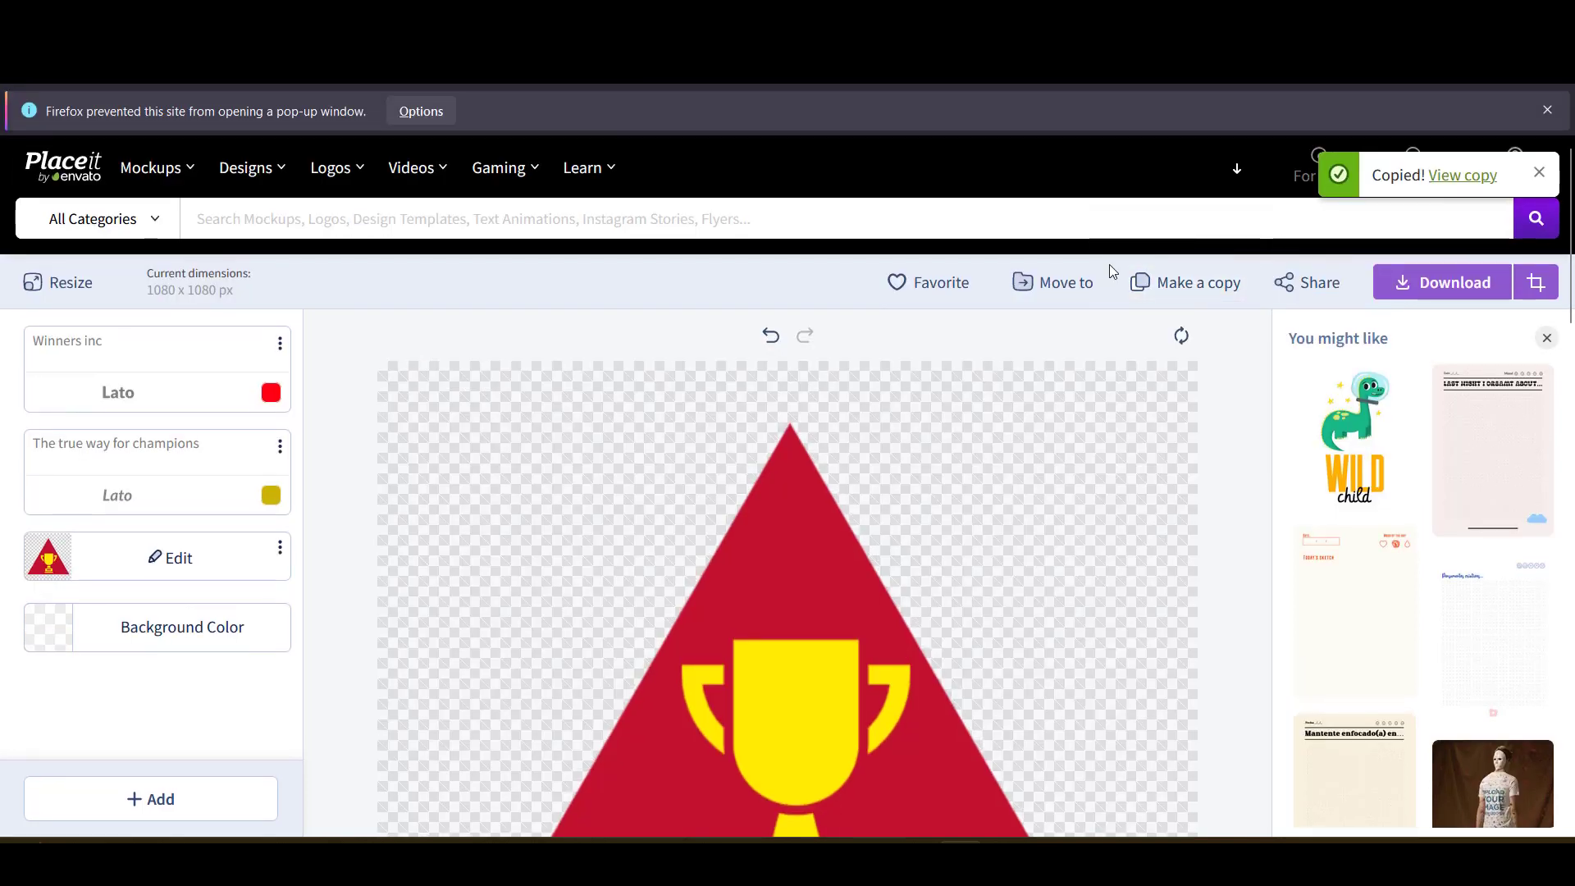
pyautogui.scroll(-4, 1024, 352)
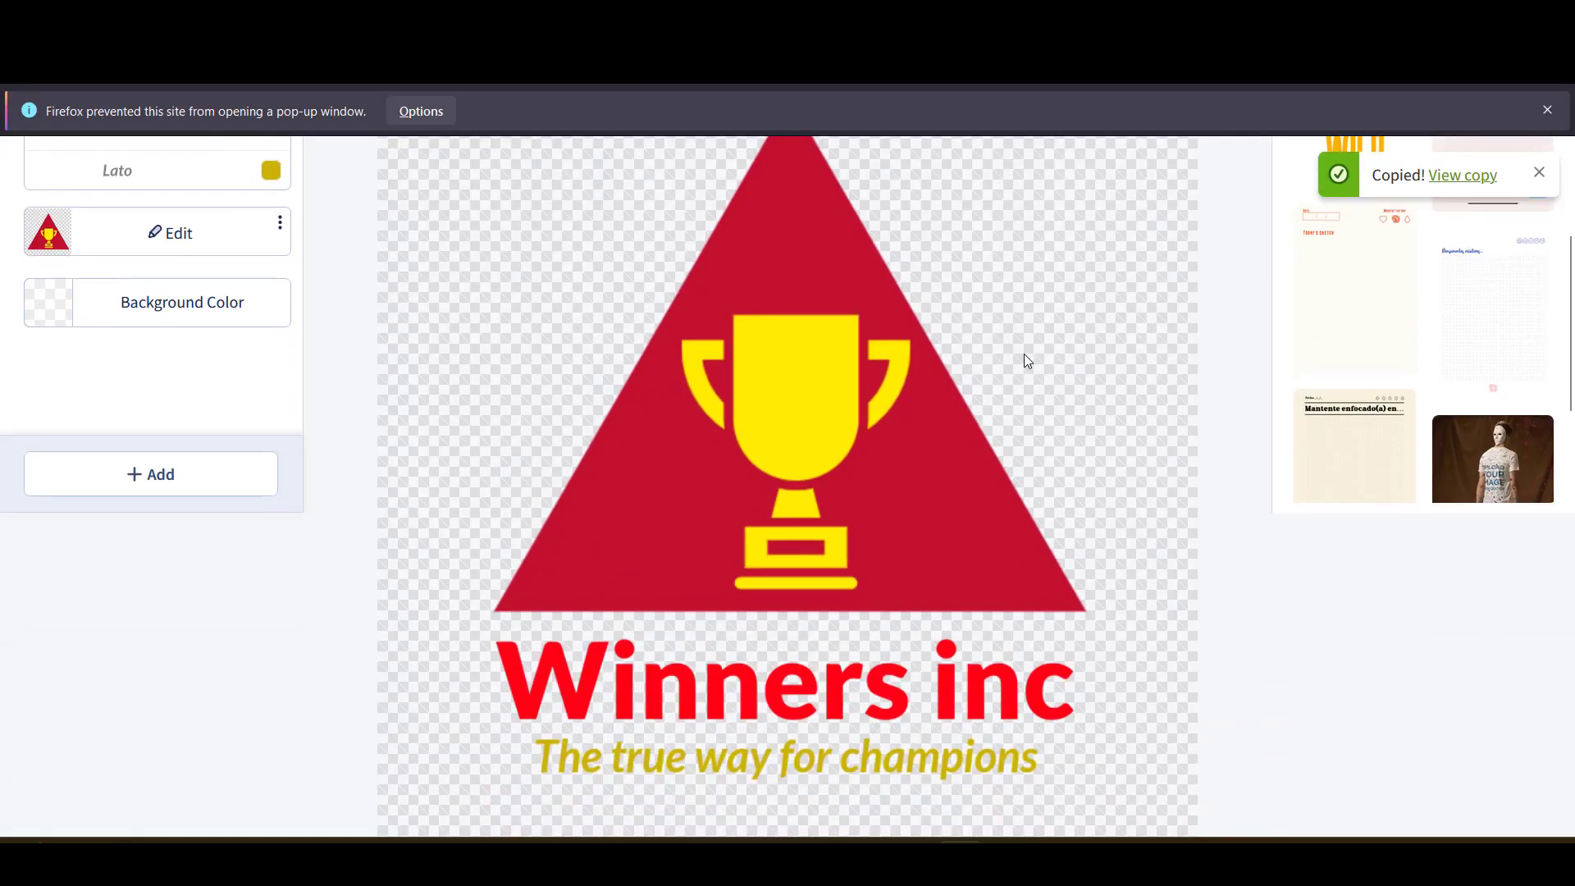
pyautogui.scroll(-1, 1023, 352)
pyautogui.scroll(3, 1024, 353)
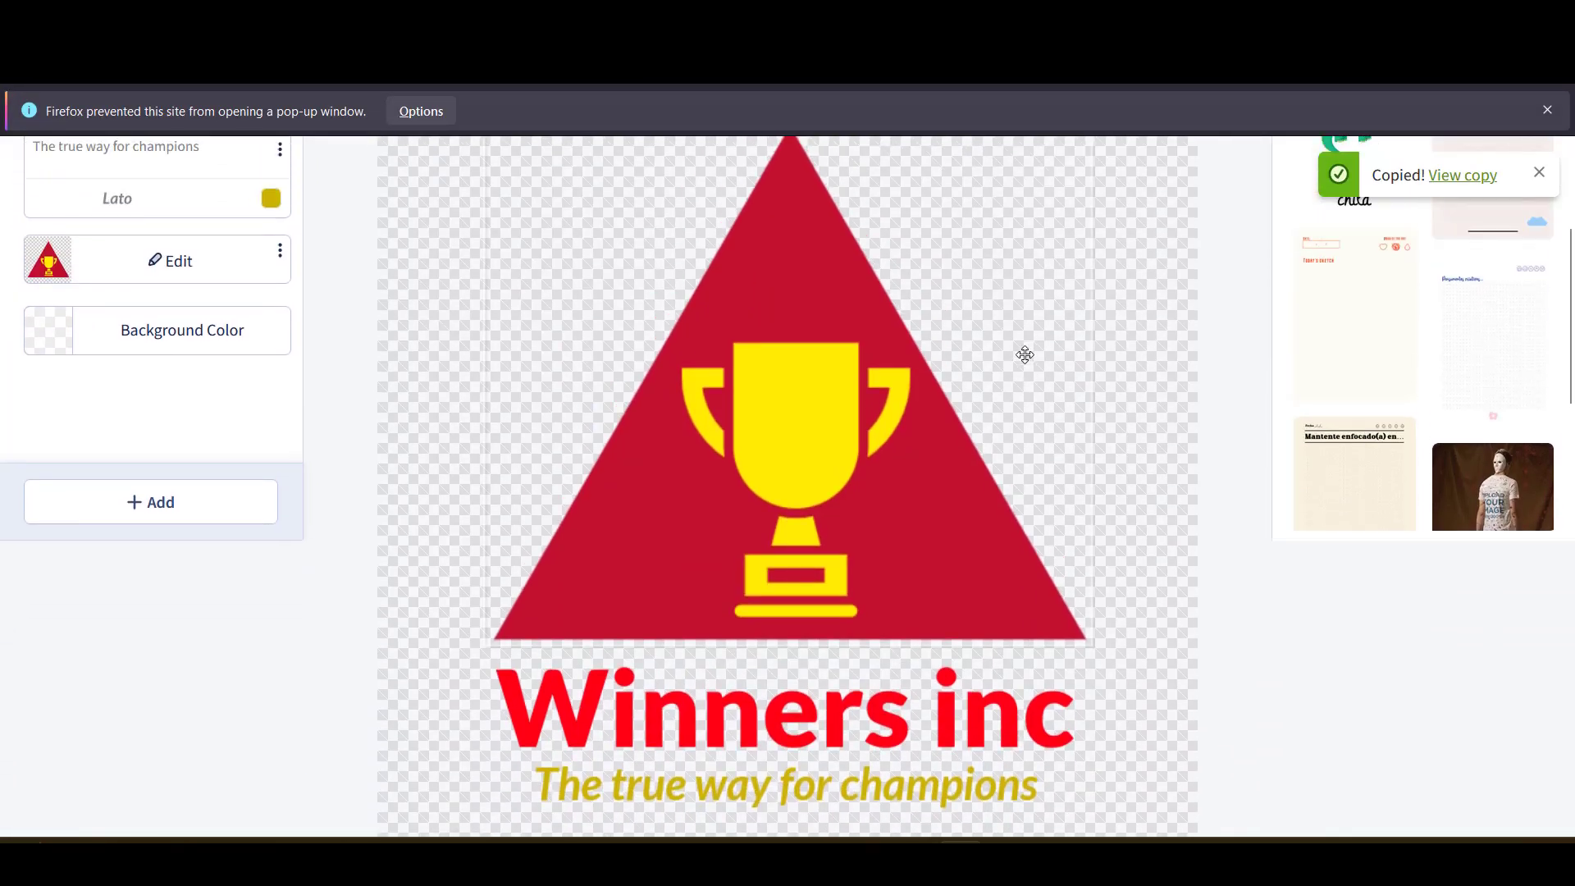
# - Shrink the trophy triangle image
pyautogui.click(878, 510)
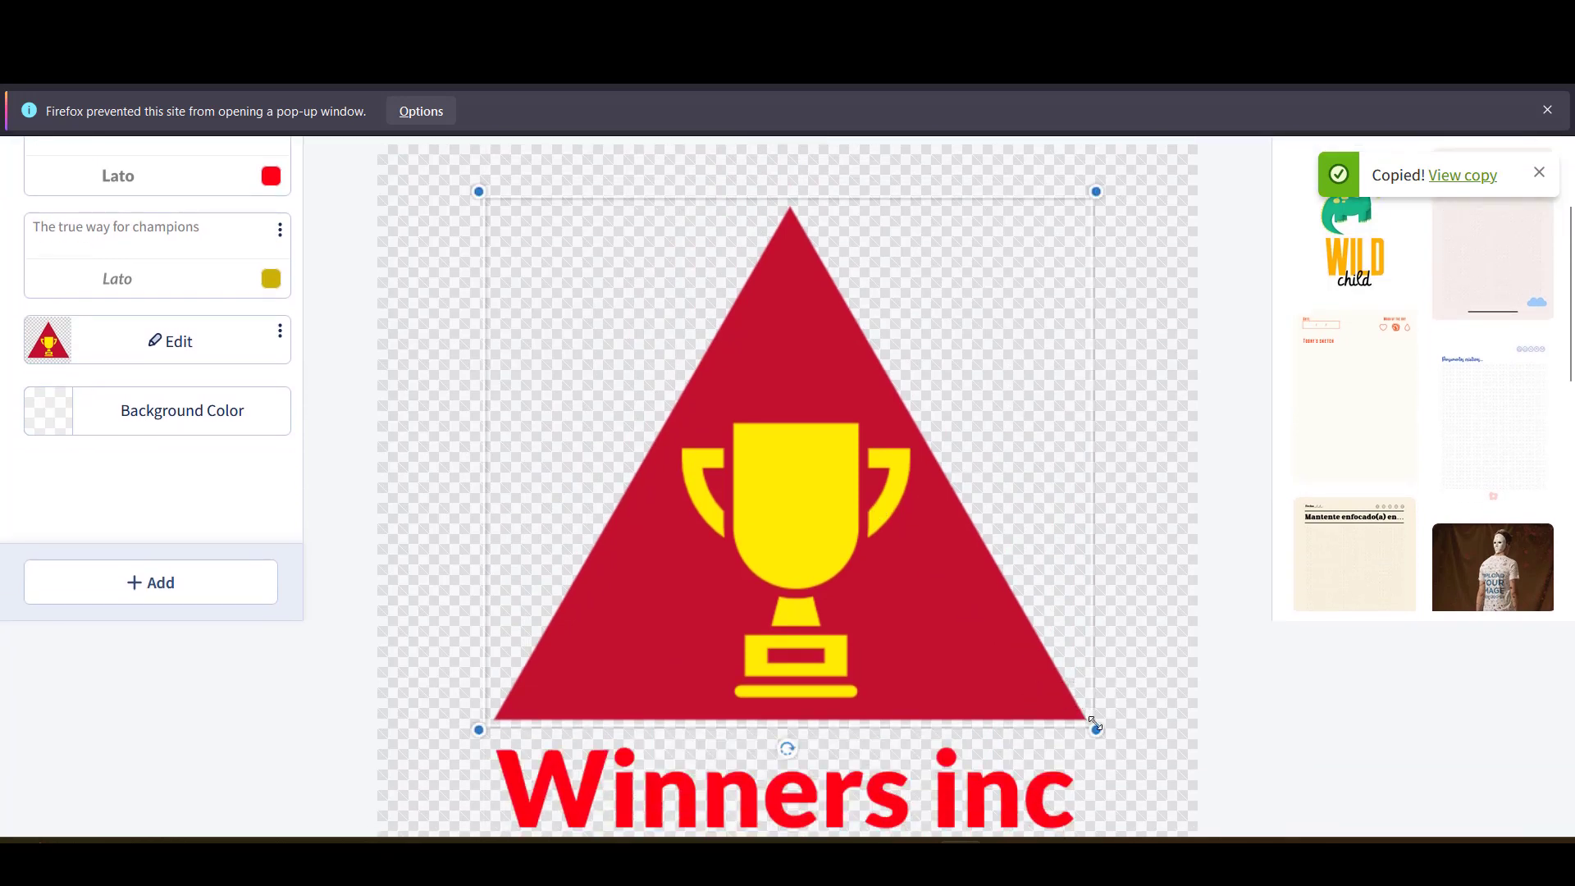
pyautogui.moveTo(1096, 731); pyautogui.dragTo(666, 361)
pyautogui.scroll(-3, 746, 430)
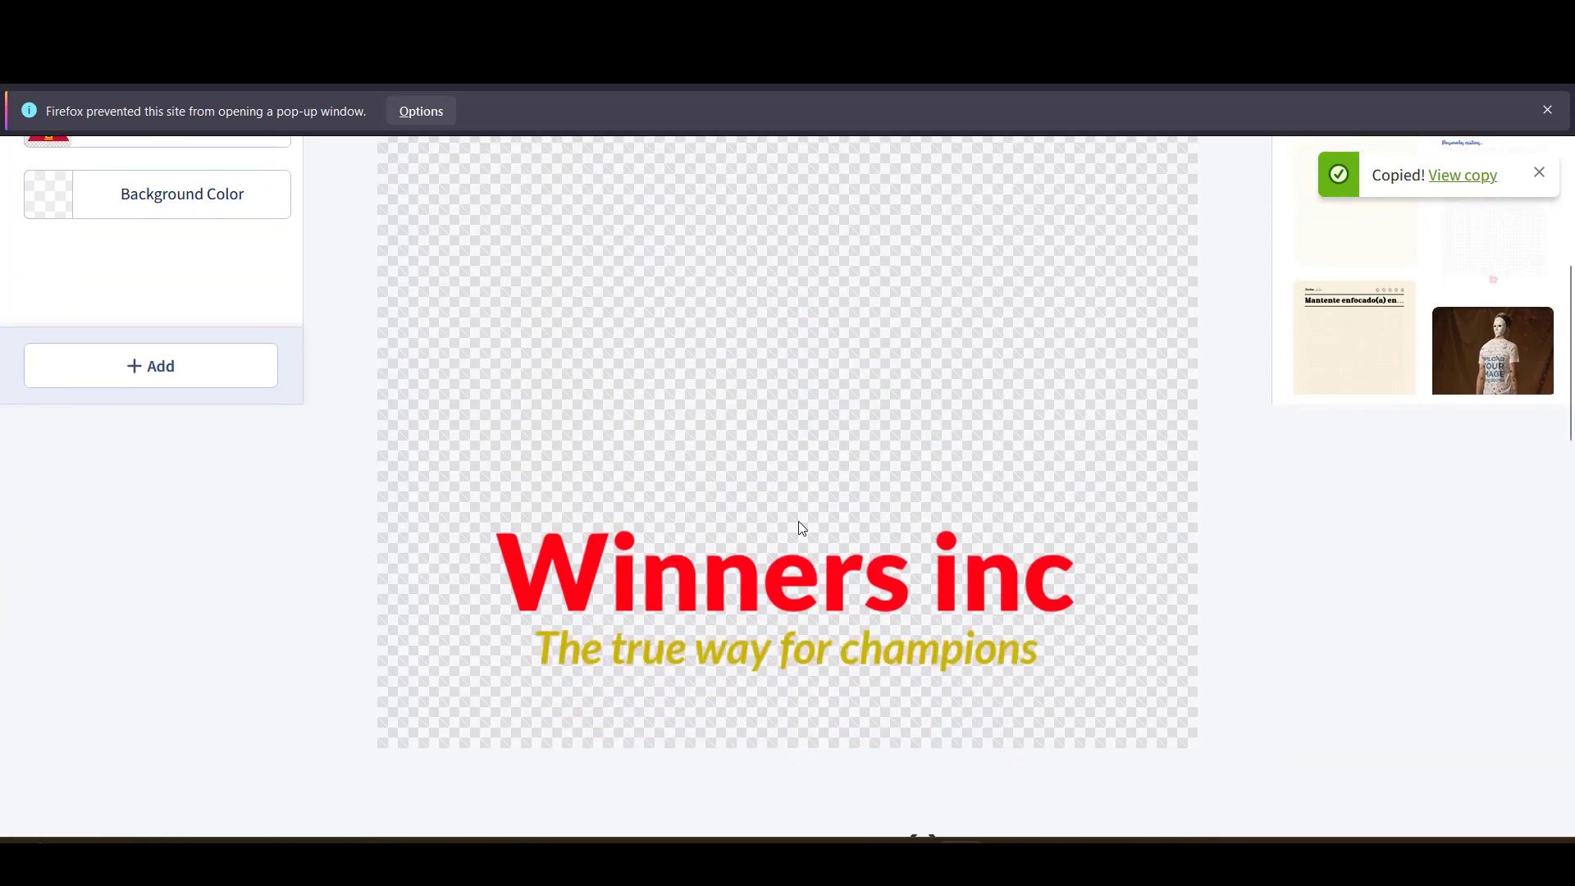
# - Move the Winners inc title to the canvas top with the tagline just beneath, and resize the title
pyautogui.click(813, 570)
pyautogui.moveTo(814, 574); pyautogui.dragTo(864, 229)
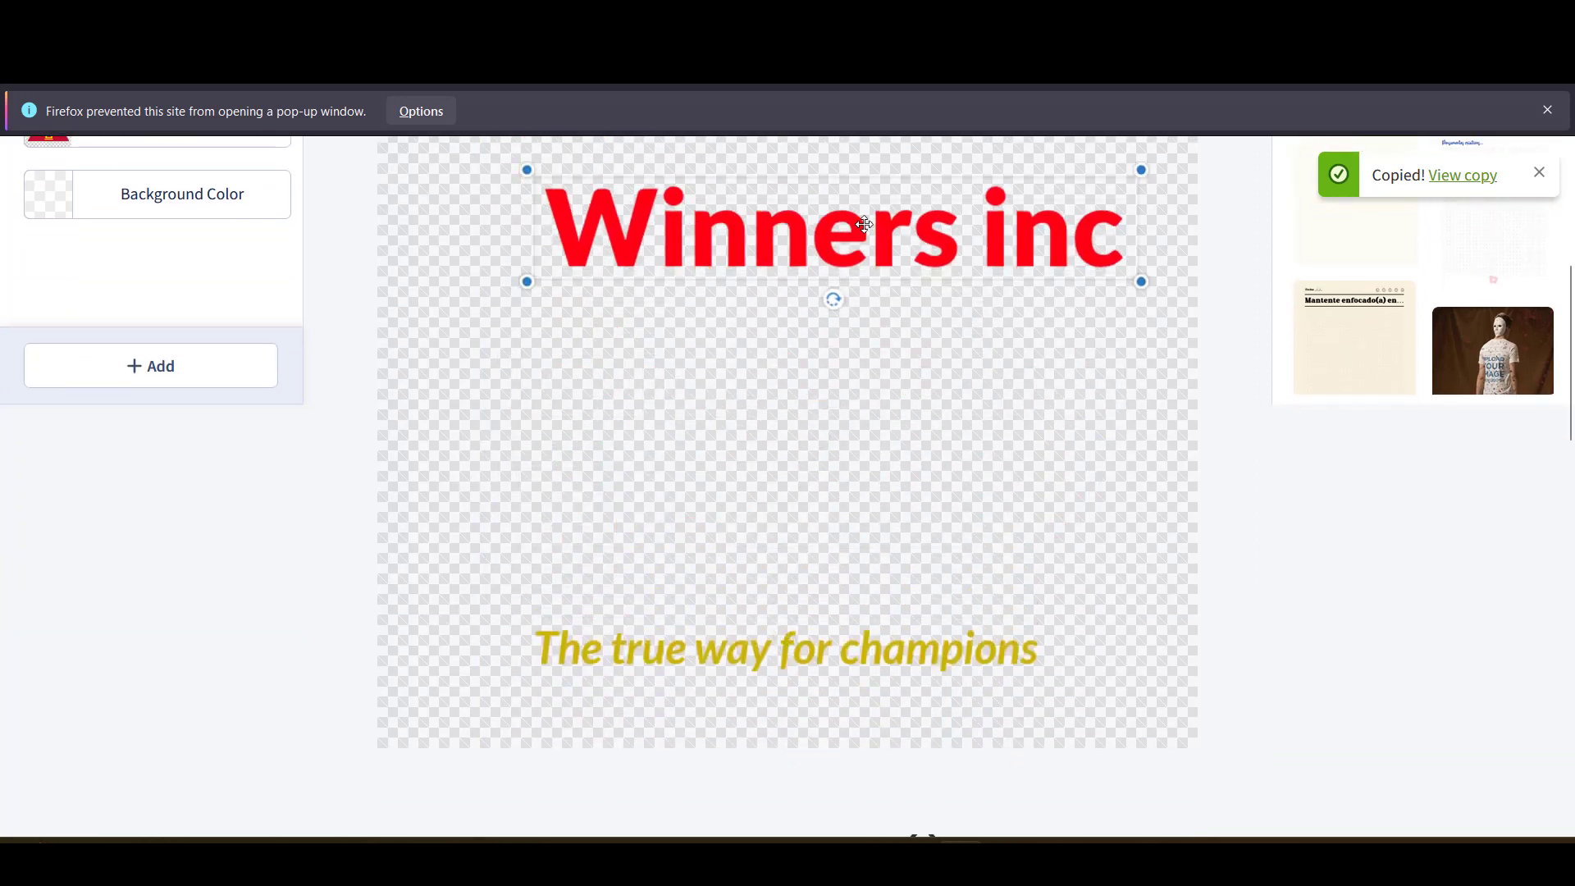
pyautogui.moveTo(750, 653); pyautogui.dragTo(852, 325)
pyautogui.click(836, 361)
pyautogui.scroll(2, 820, 362)
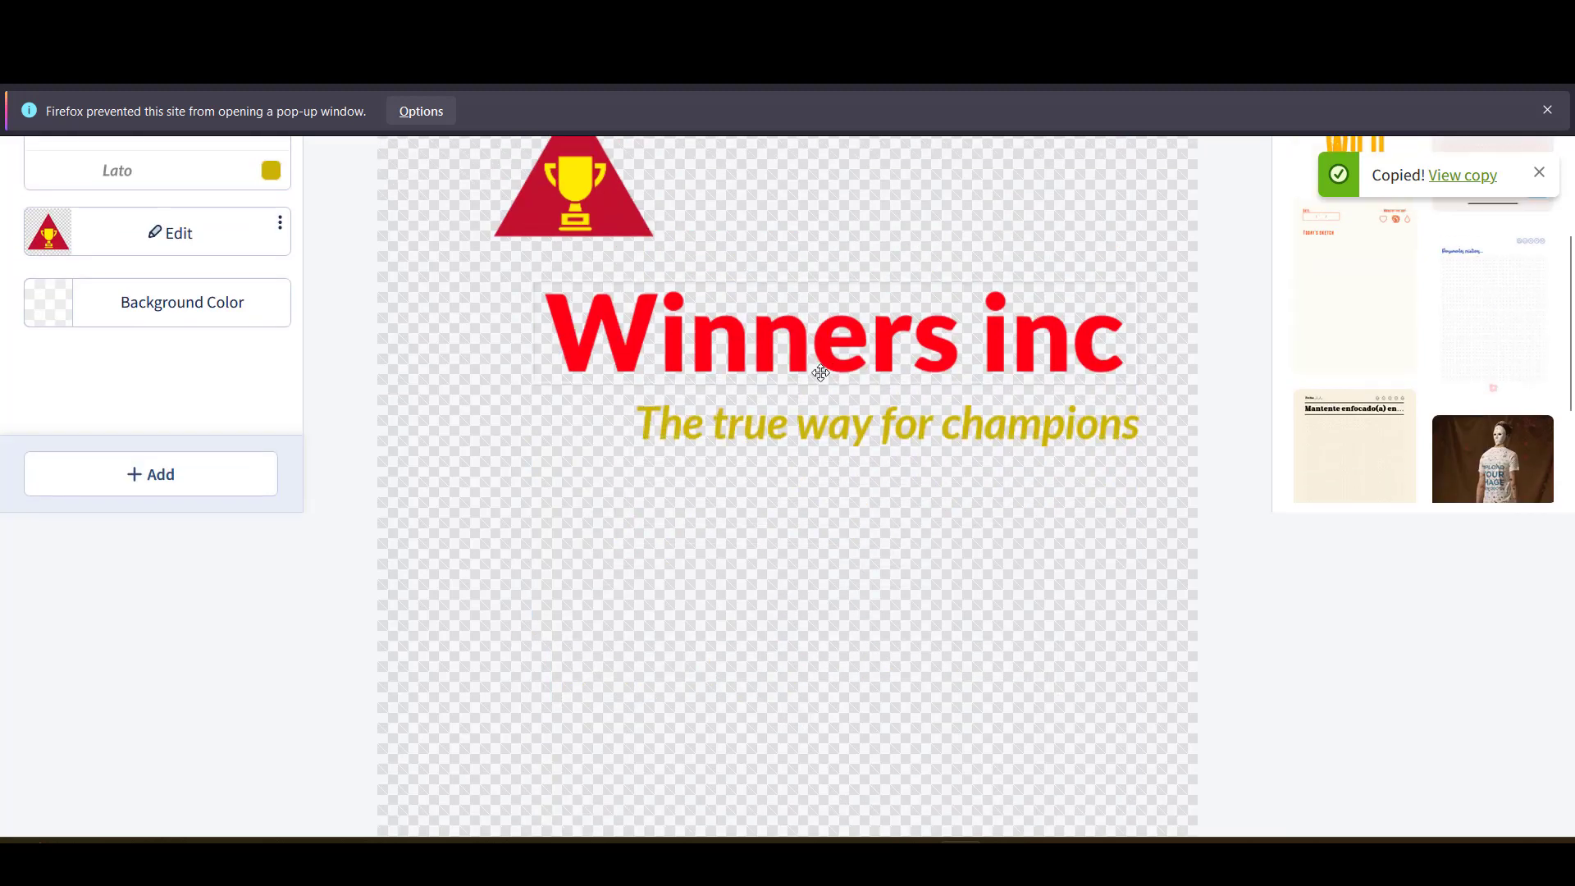
pyautogui.click(789, 354)
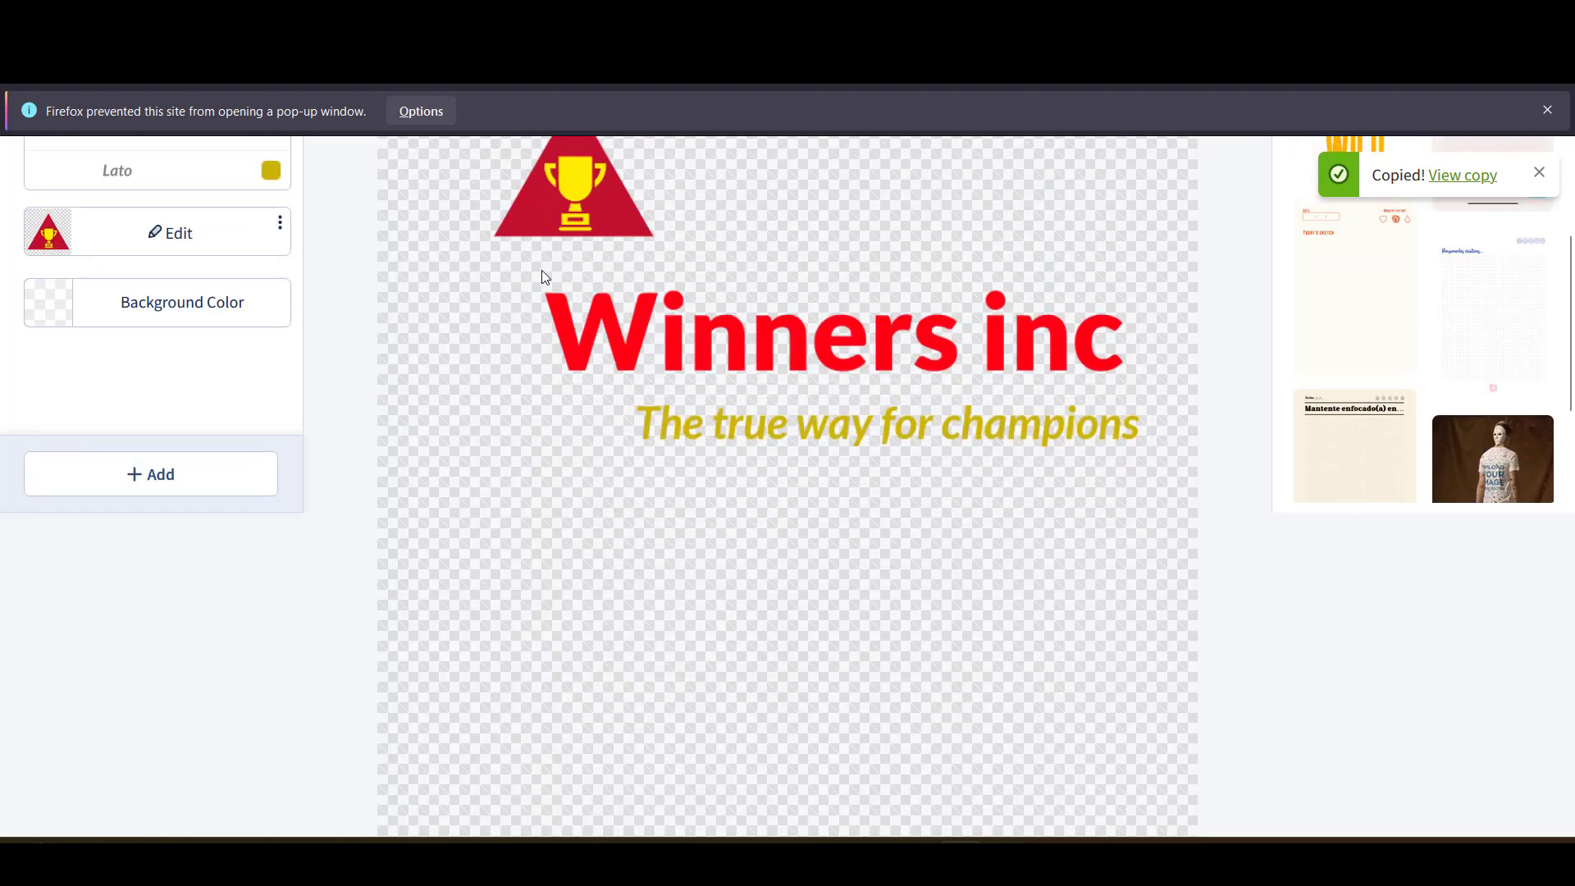
pyautogui.click(600, 308)
pyautogui.click(573, 311)
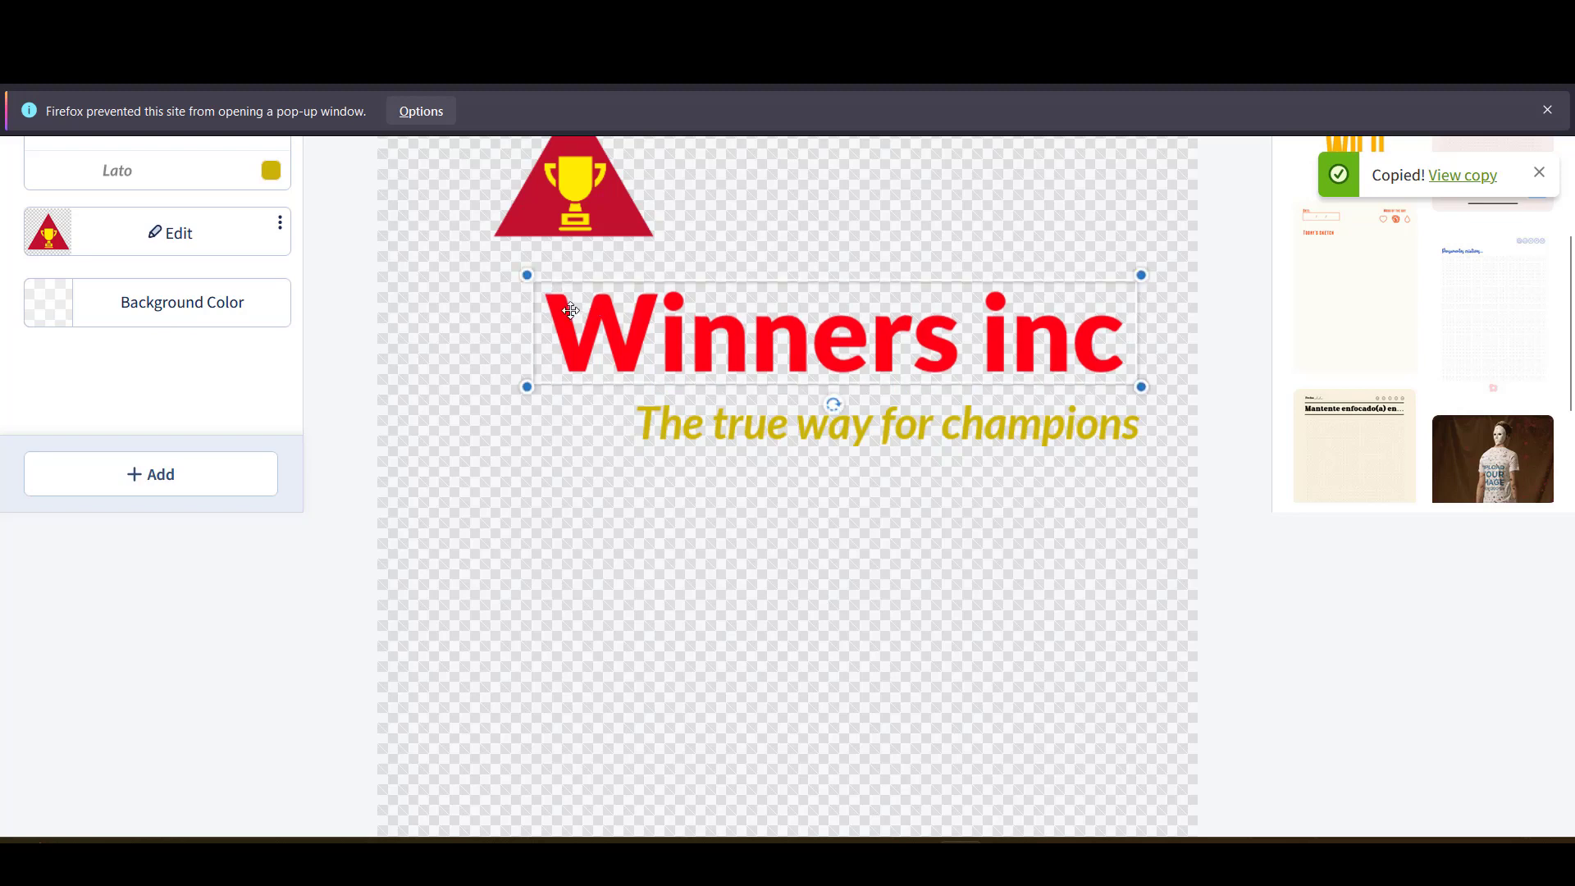
pyautogui.moveTo(527, 275); pyautogui.dragTo(627, 315)
pyautogui.scroll(3, 626, 326)
pyautogui.scroll(1, 627, 326)
# - Place the trophy logo left of the Winners inc title and enlarge it slightly
pyautogui.click(590, 497)
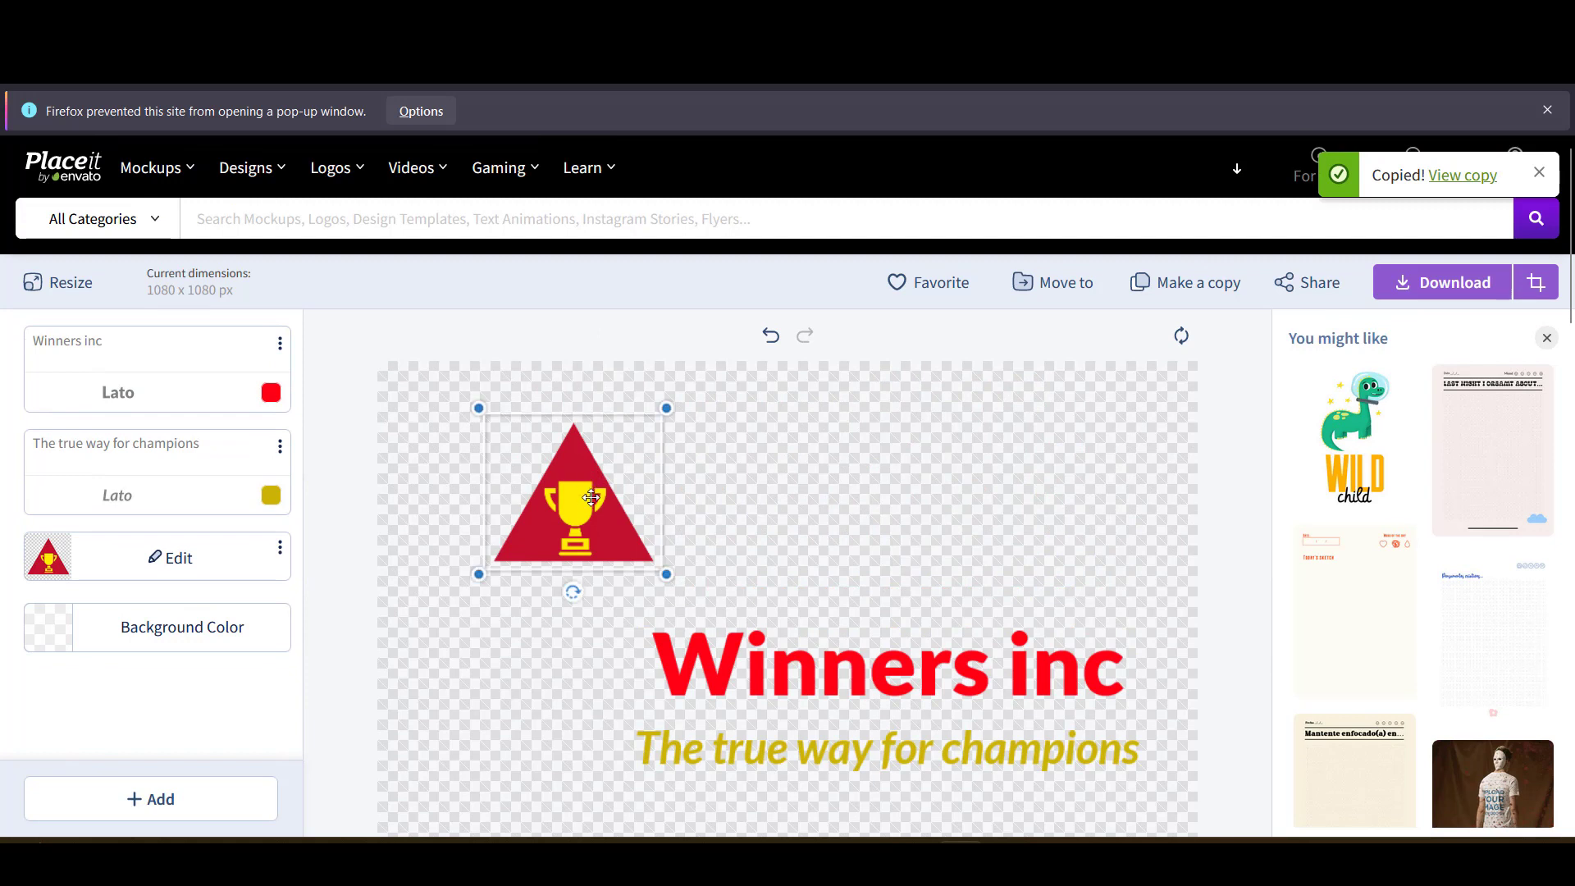
pyautogui.moveTo(590, 503); pyautogui.dragTo(565, 706)
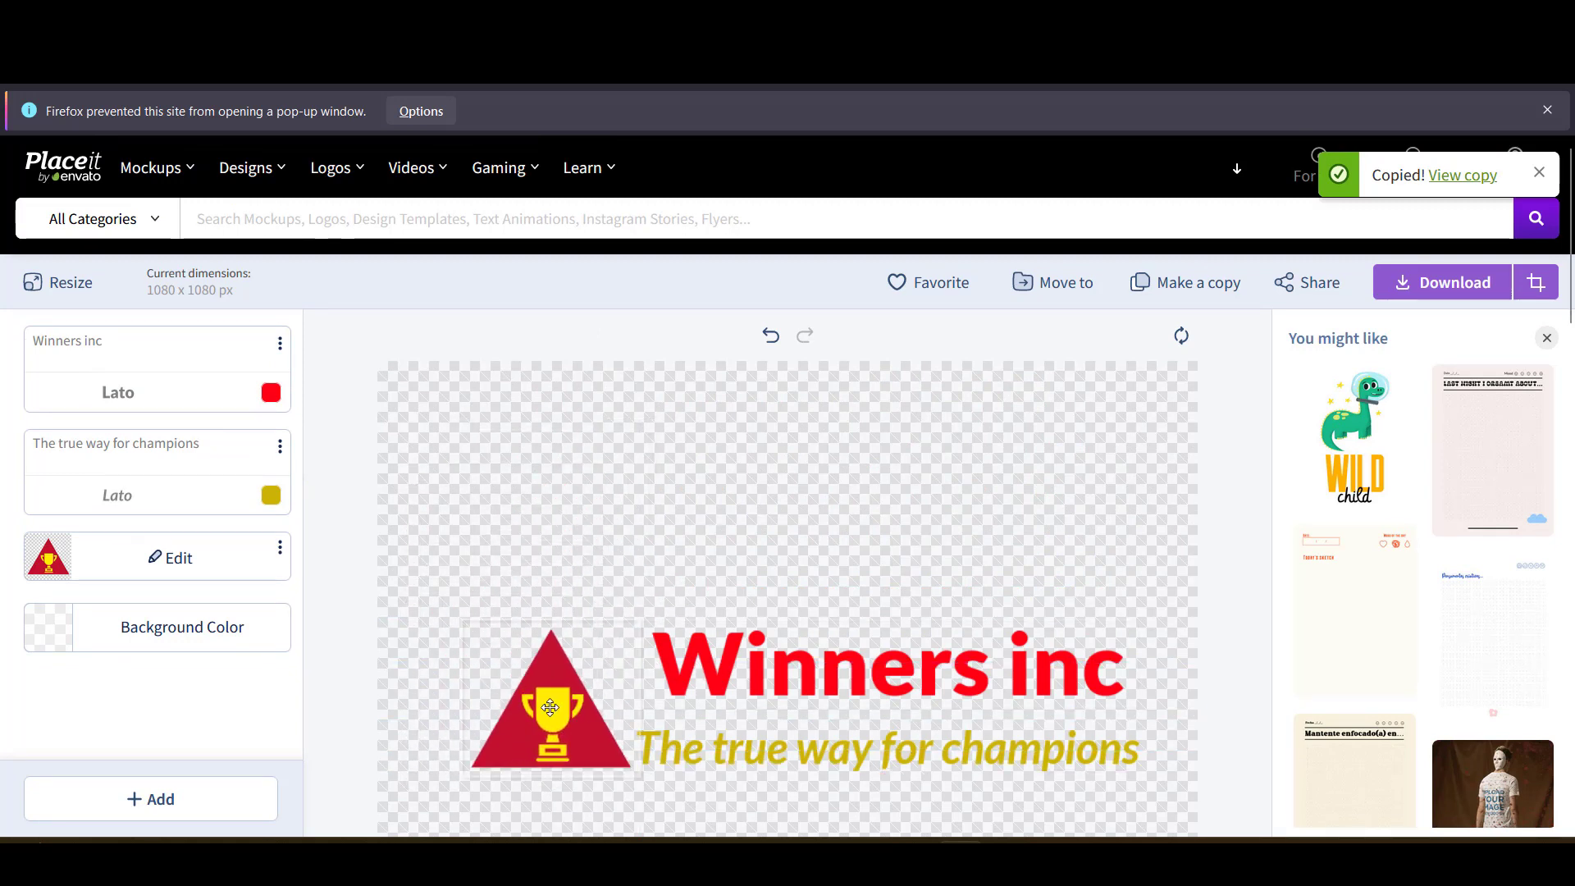
pyautogui.scroll(-1, 542, 664)
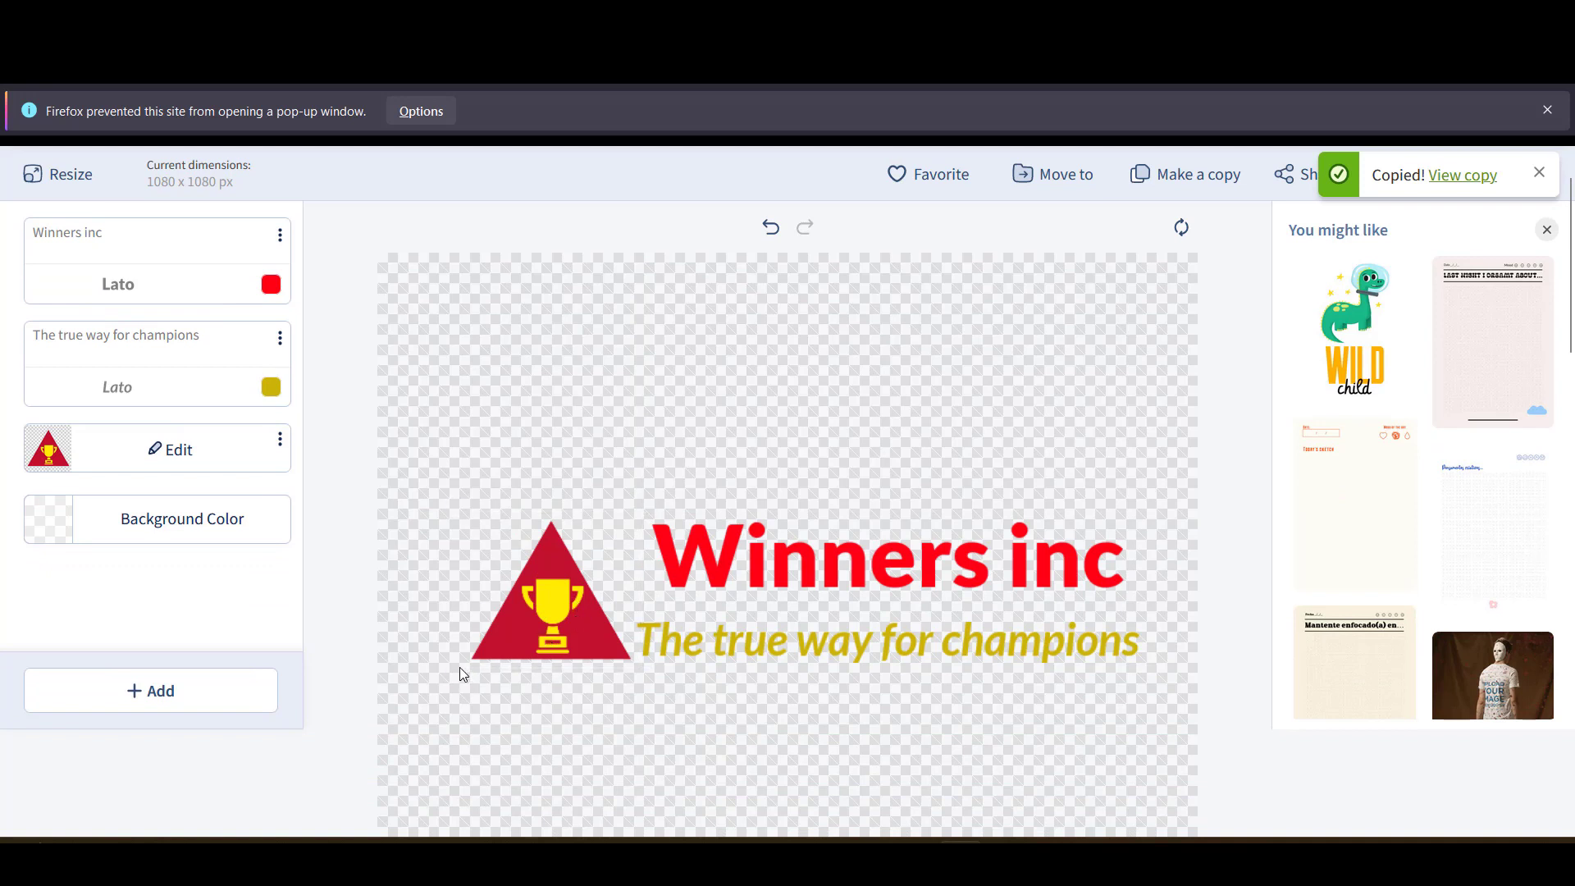
pyautogui.moveTo(502, 630)
pyautogui.moveTo(464, 514); pyautogui.dragTo(431, 481)
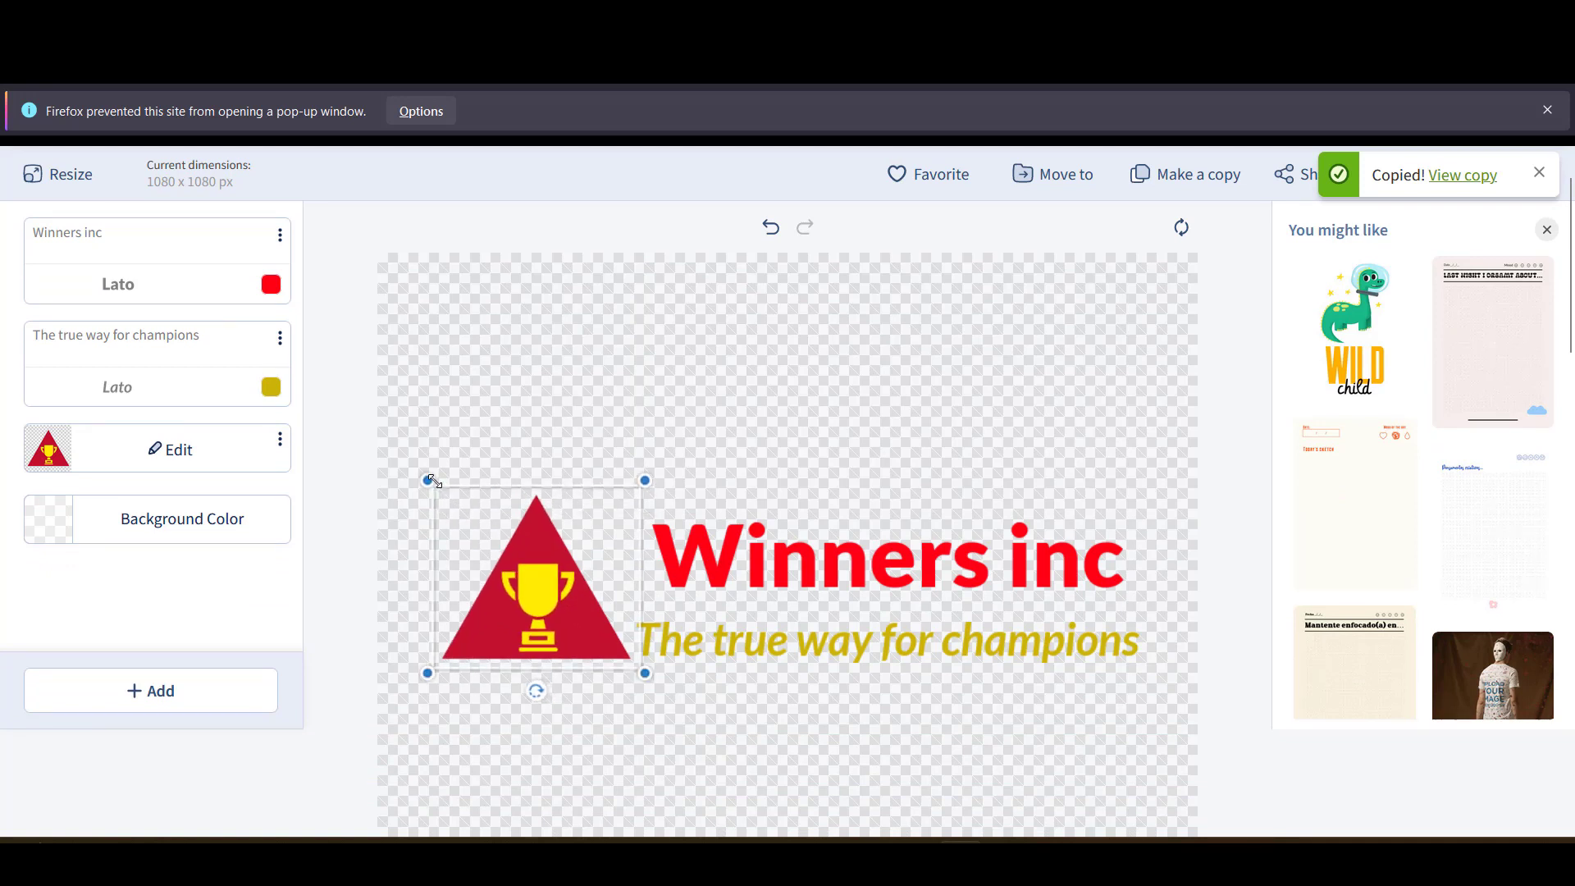
pyautogui.moveTo(554, 592); pyautogui.dragTo(541, 596)
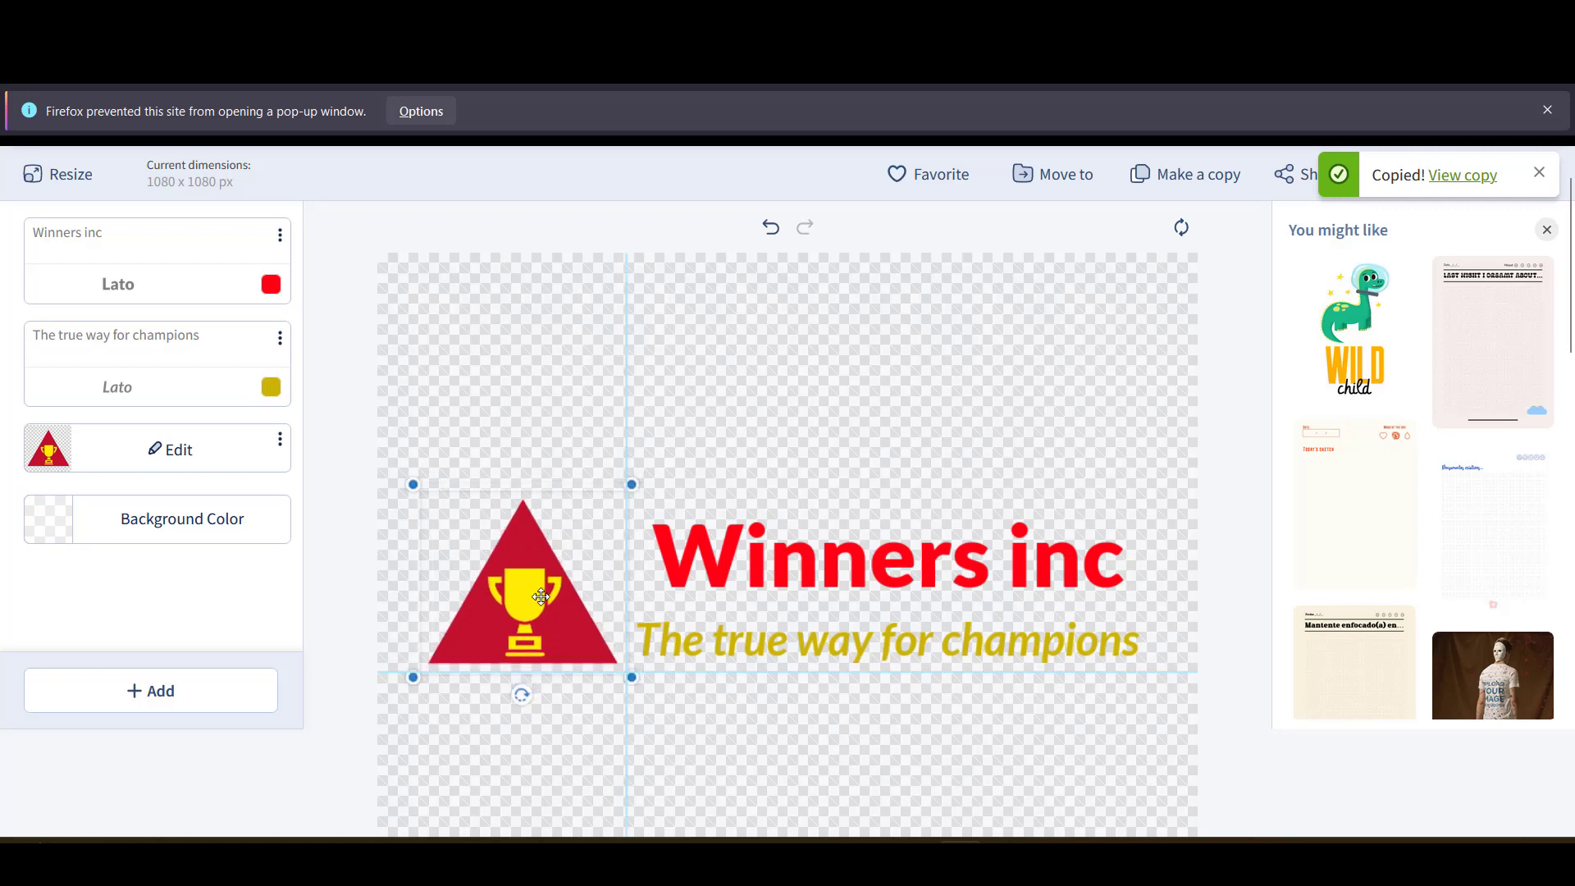
pyautogui.scroll(-4, 780, 475)
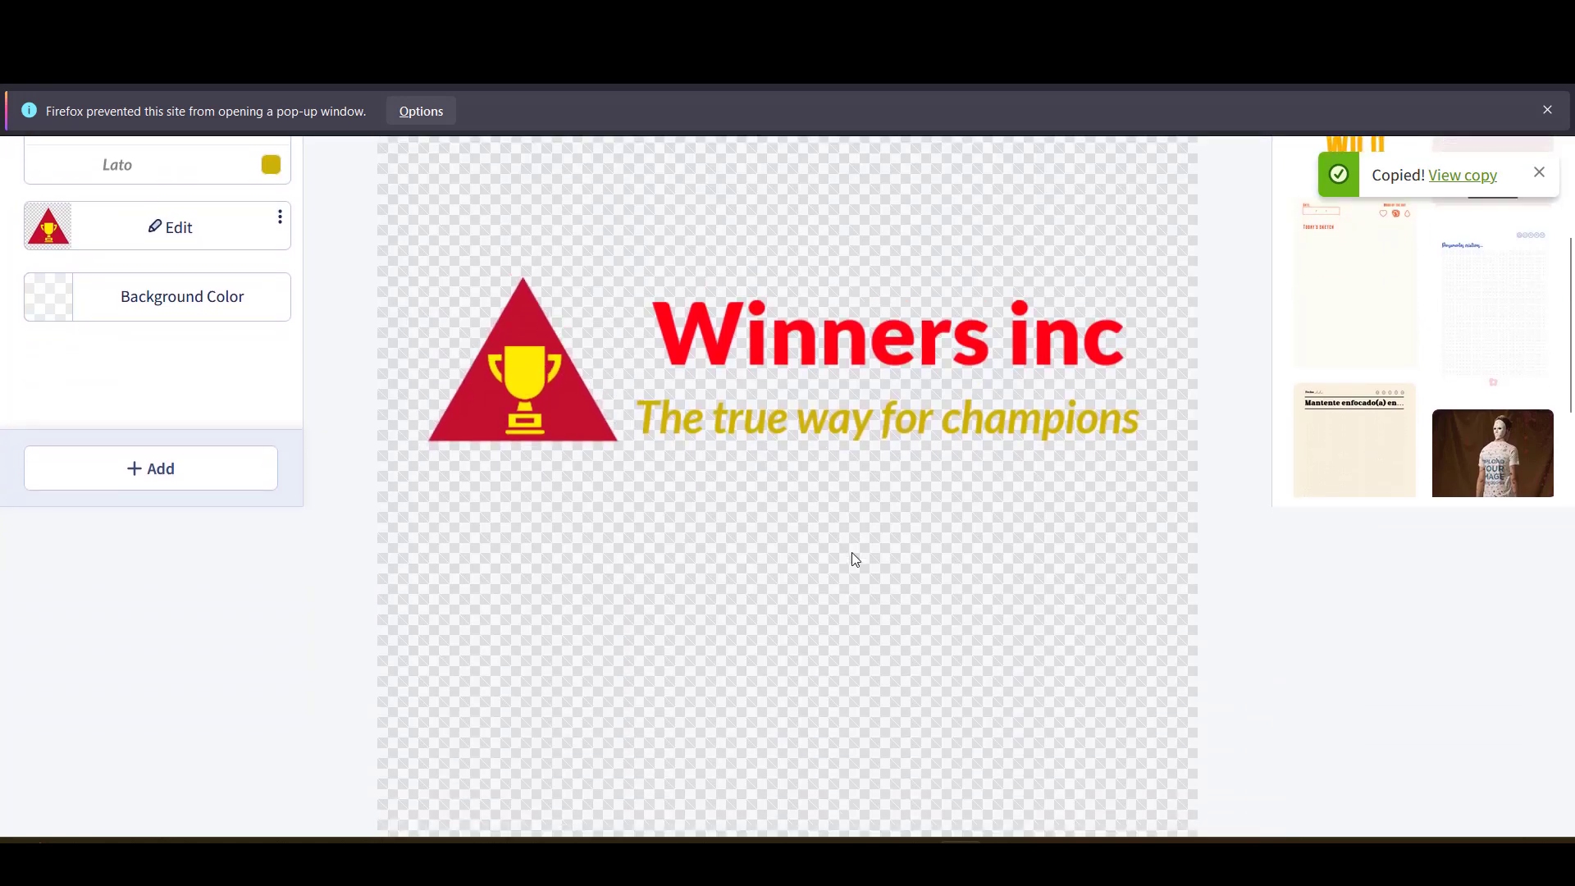
pyautogui.scroll(4, 832, 525)
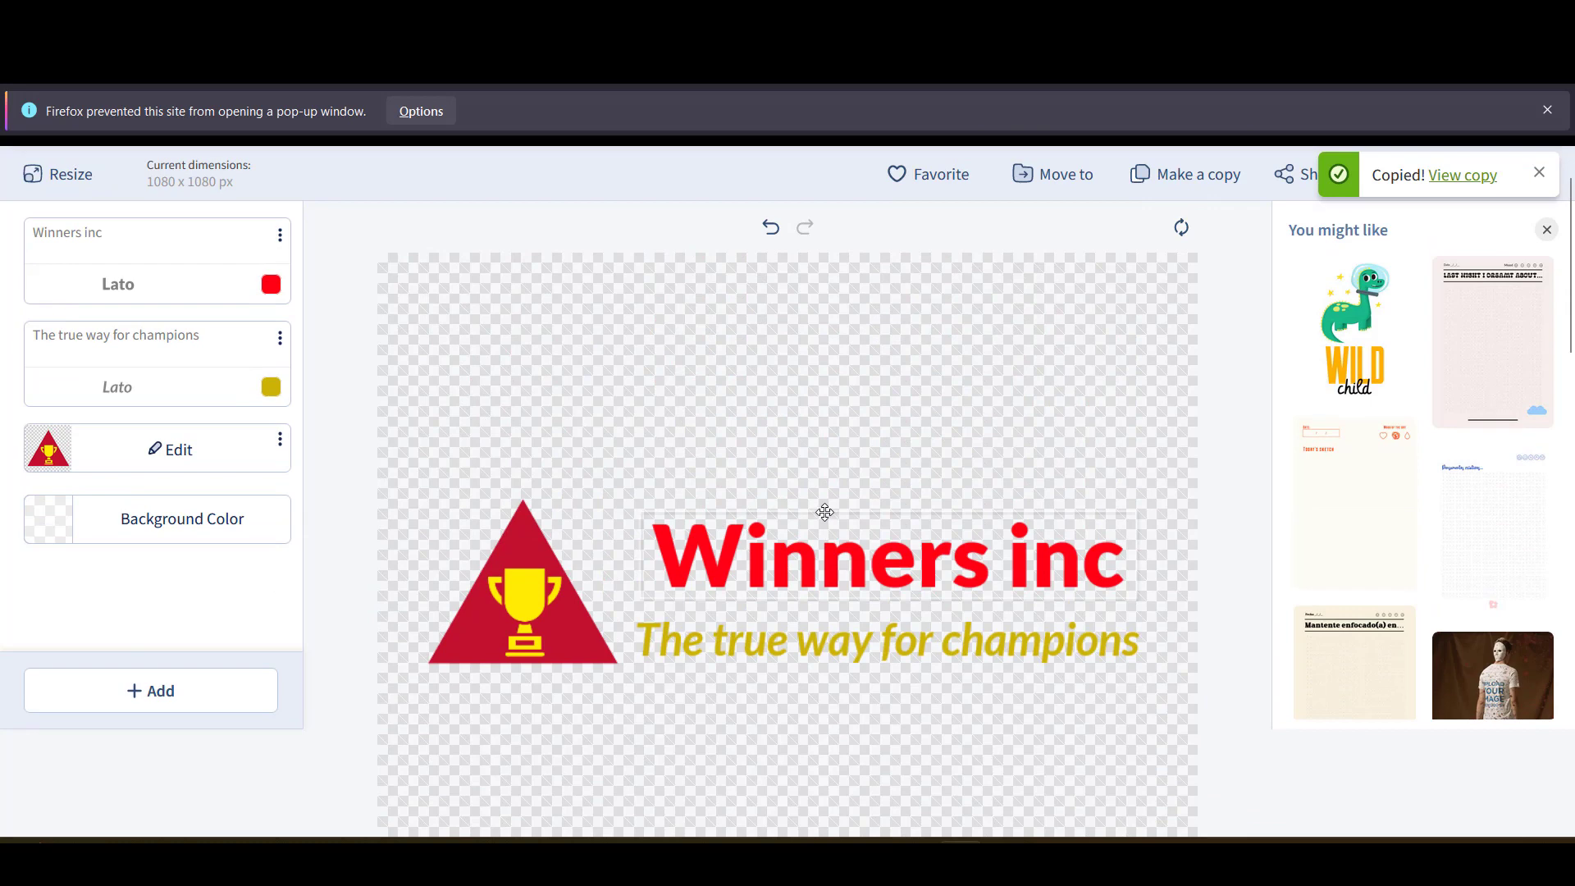
pyautogui.scroll(-2, 827, 517)
pyautogui.scroll(-3, 827, 519)
pyautogui.scroll(2, 825, 521)
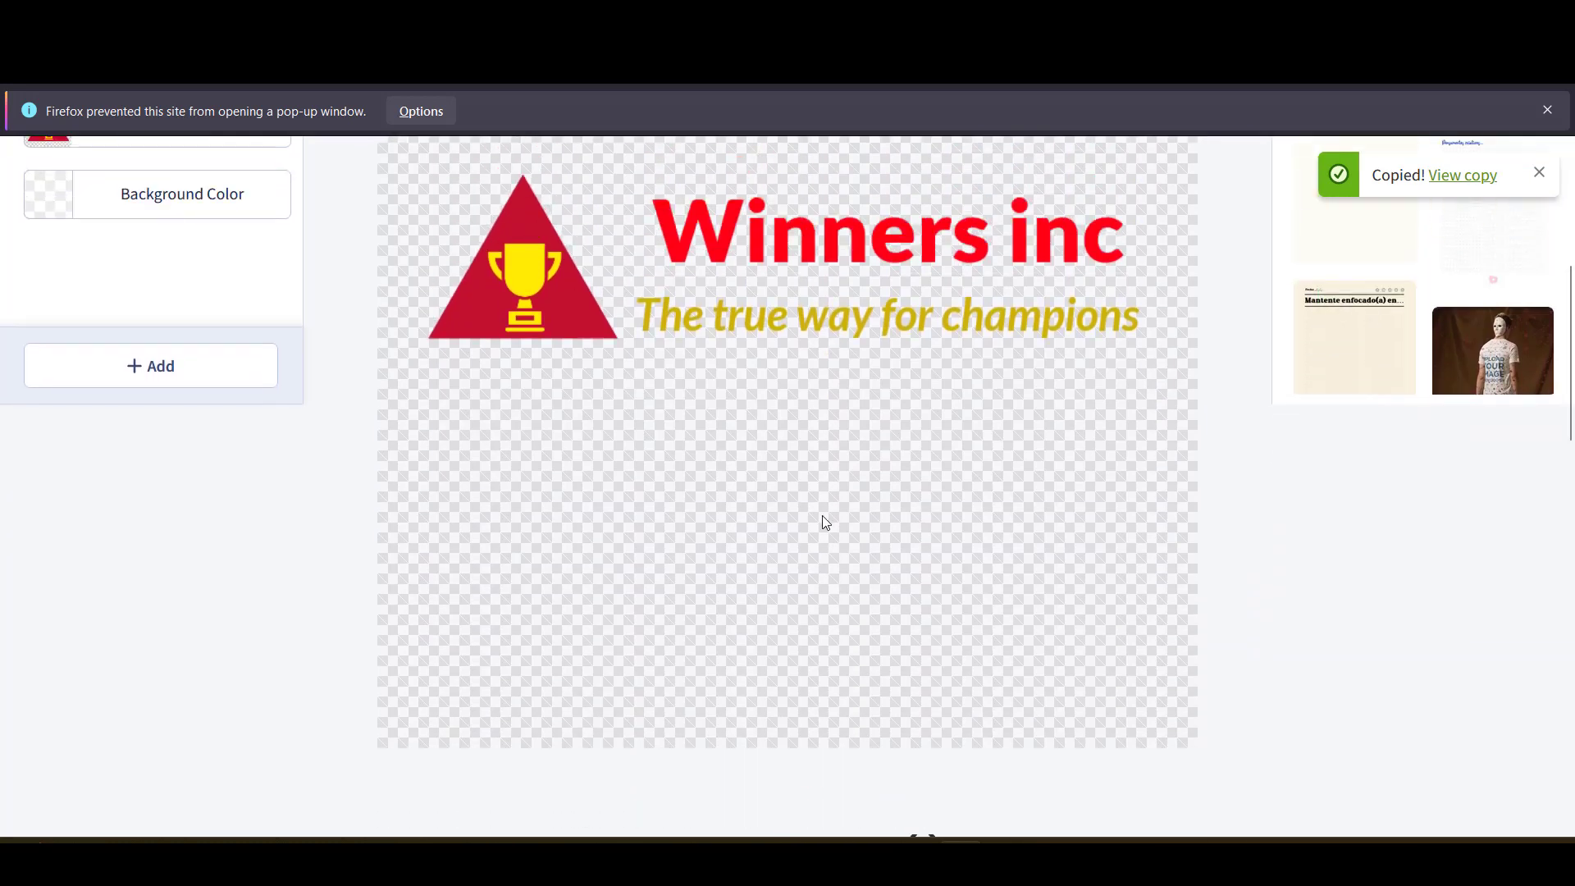
pyautogui.scroll(4, 823, 517)
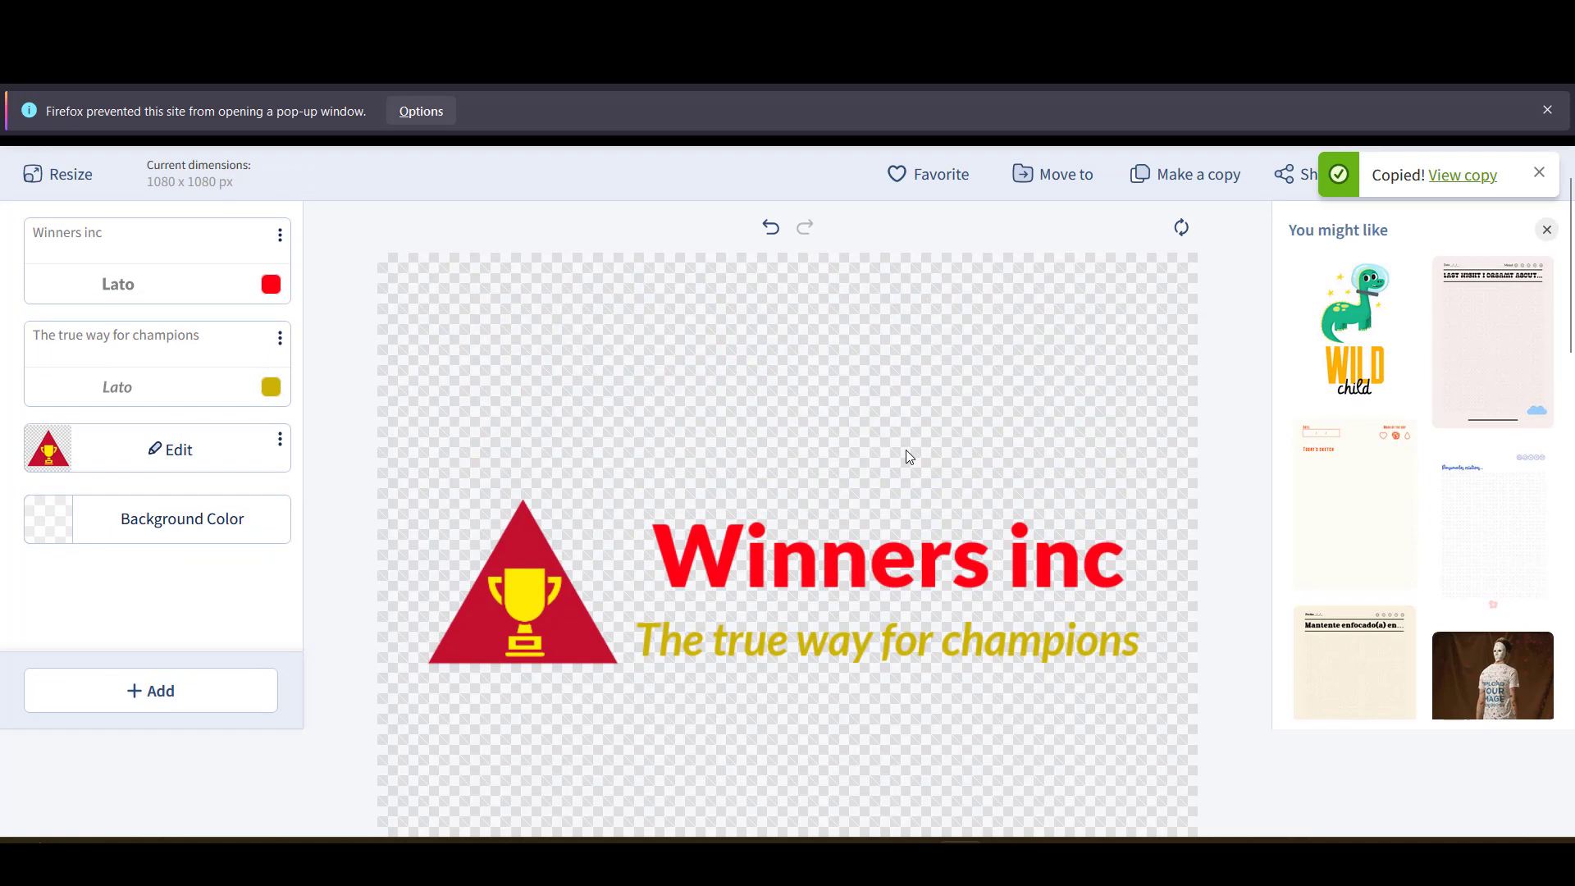
pyautogui.scroll(1, 905, 457)
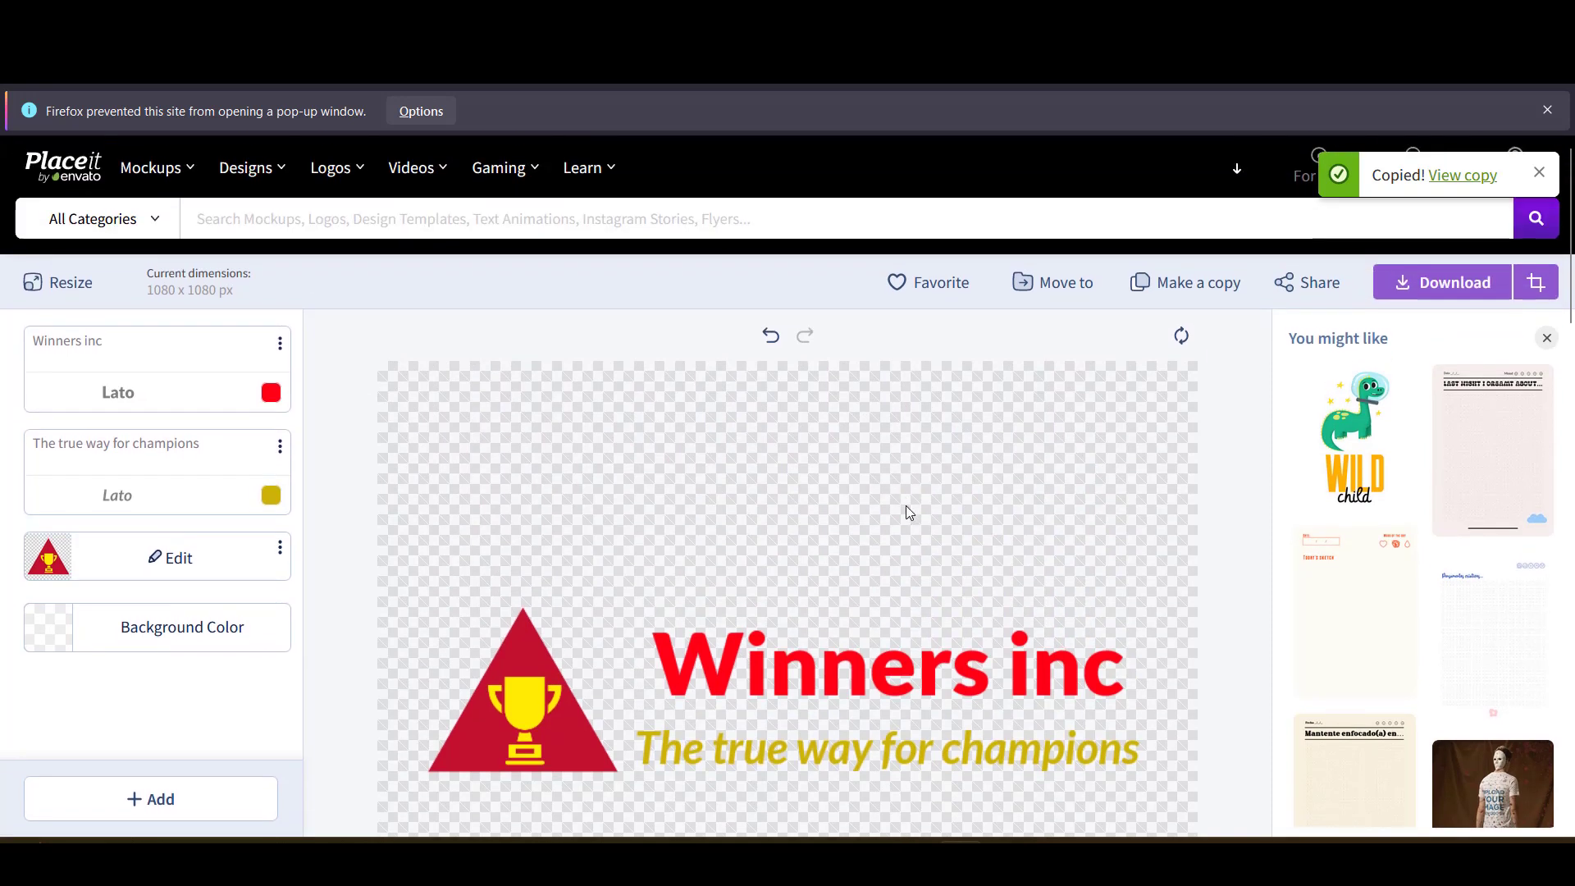
pyautogui.scroll(-2, 907, 508)
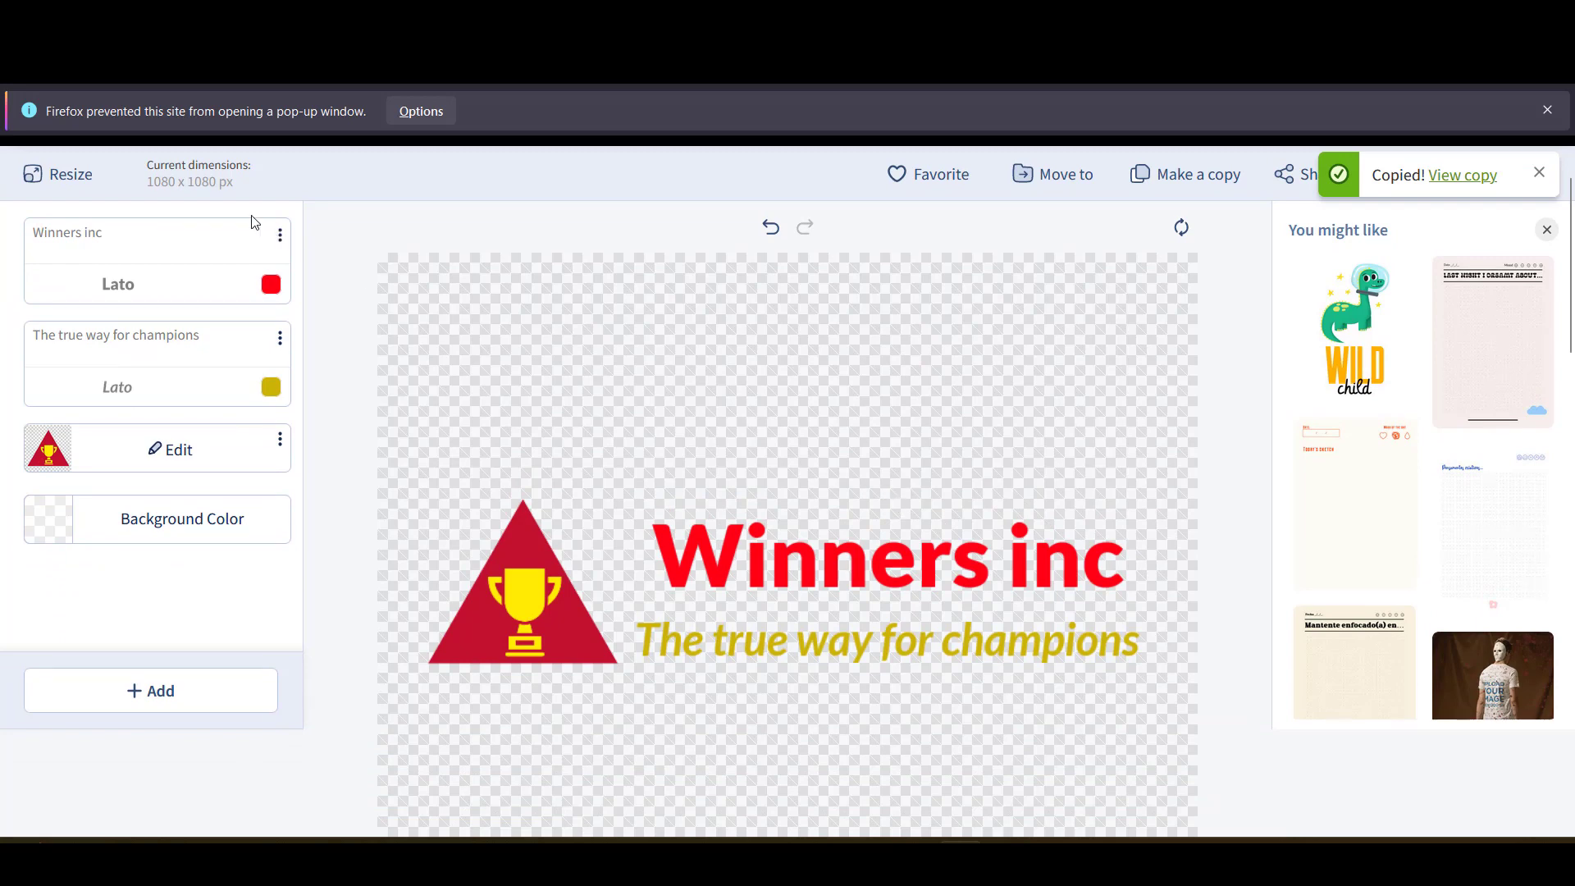
# - Resize the canvas height from 1080 to 420 px, keeping the width at 1080 px
pyautogui.click(80, 175)
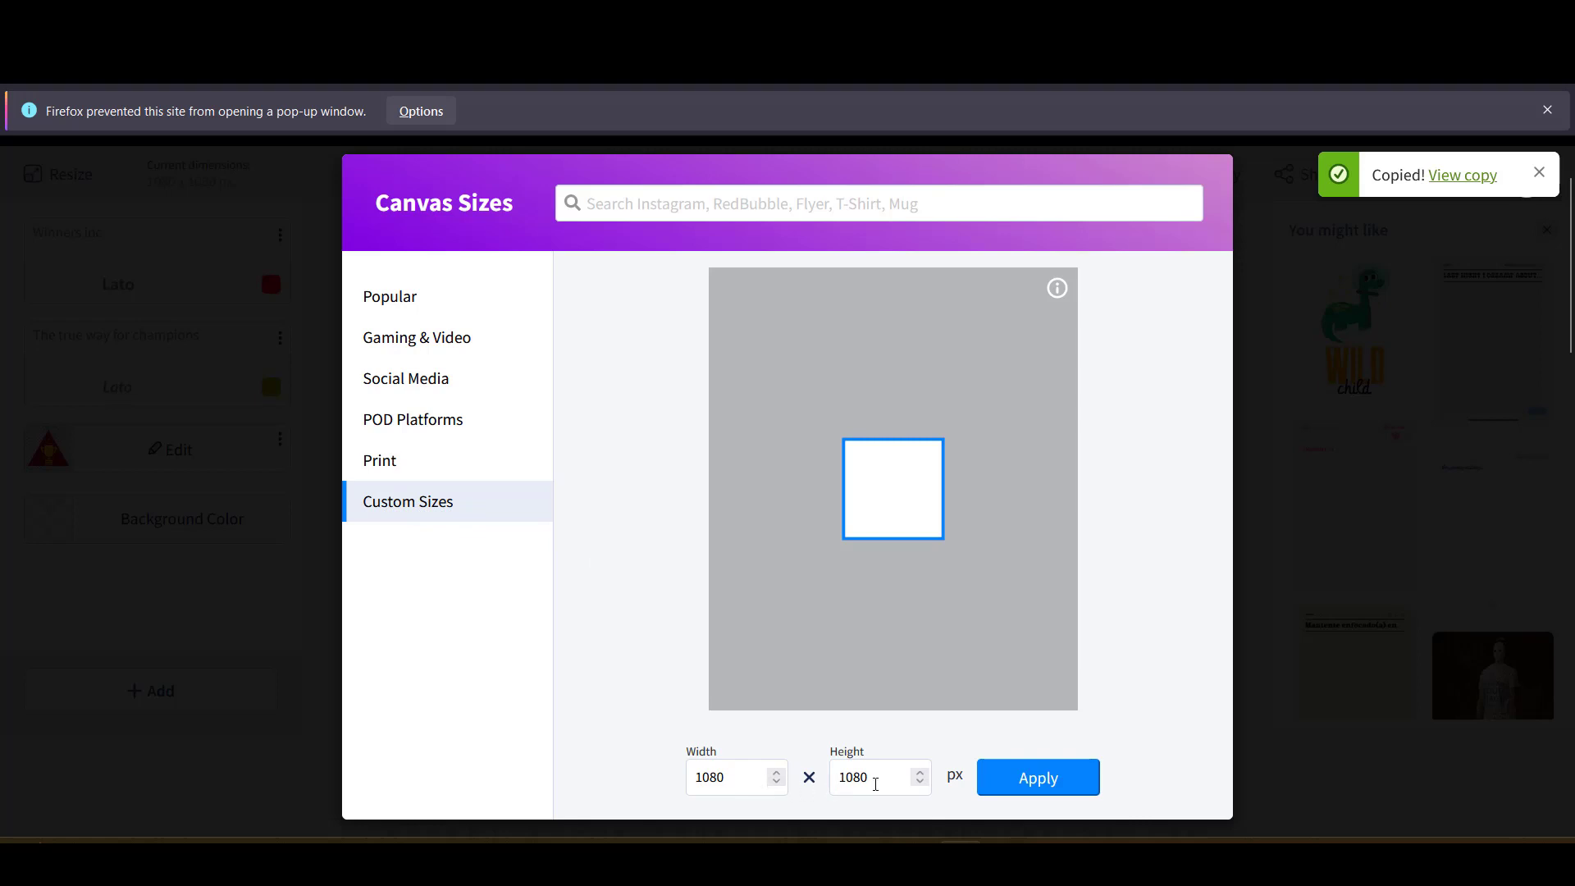
pyautogui.moveTo(875, 784); pyautogui.dragTo(834, 784)
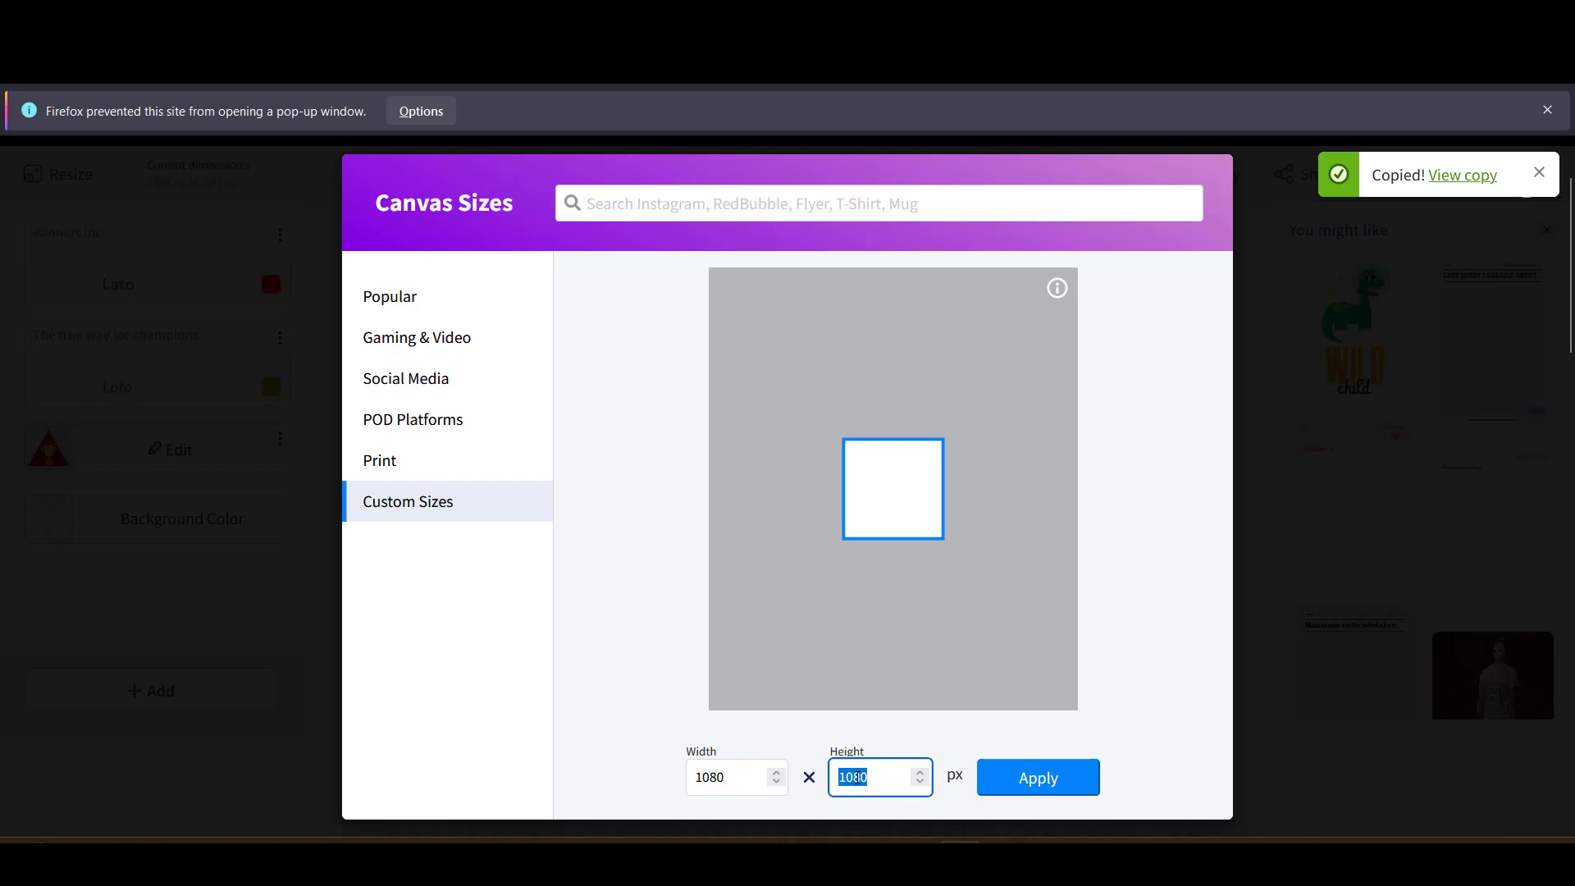
pyautogui.write('400')
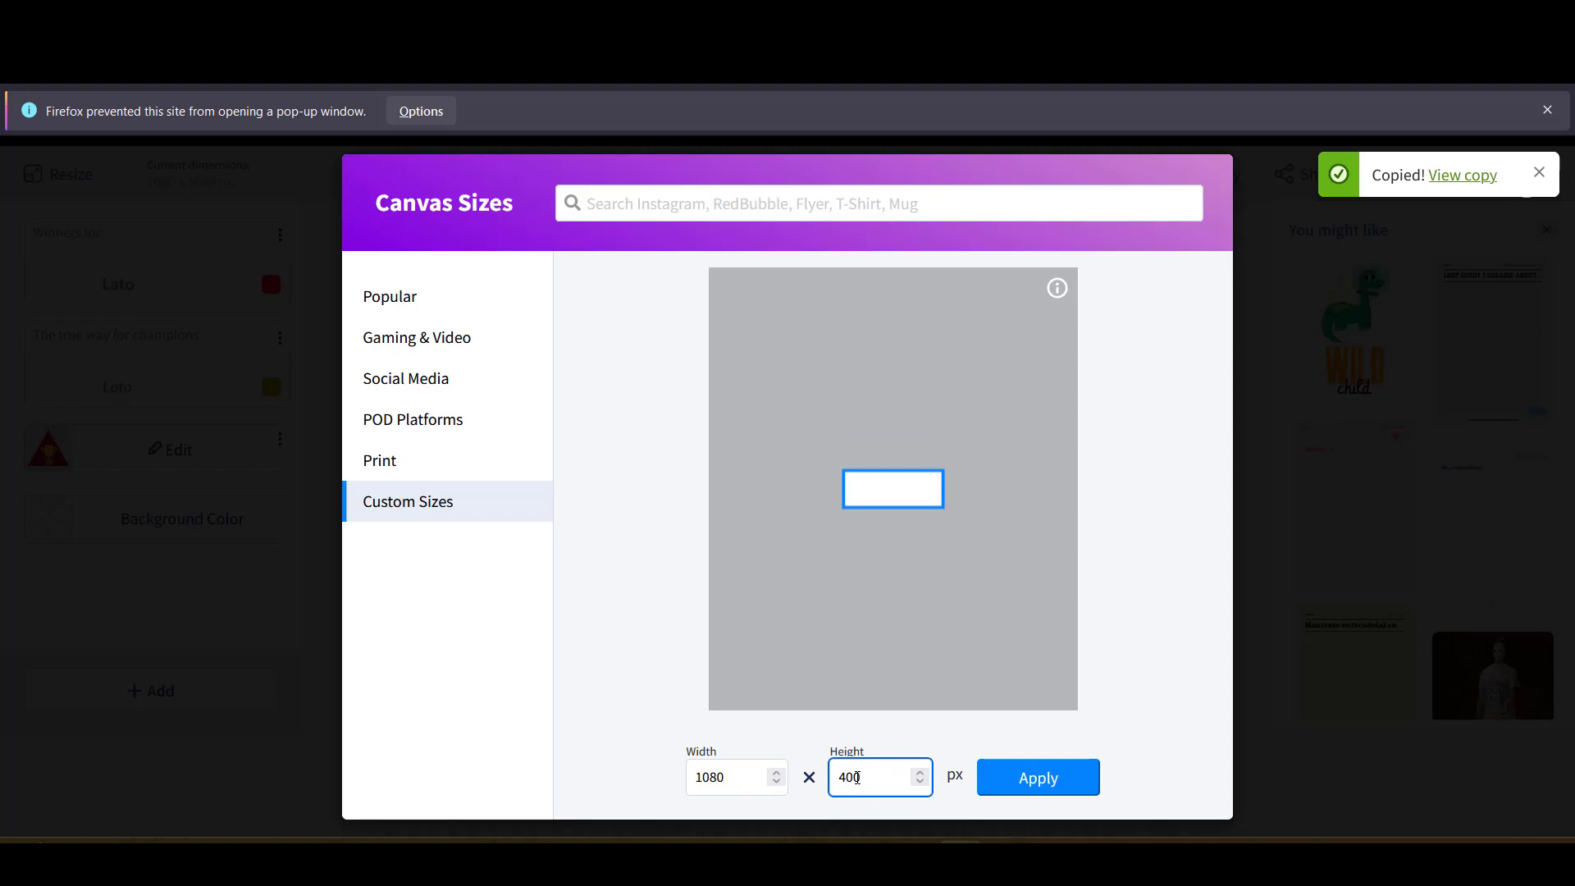
pyautogui.press('BackSpace')
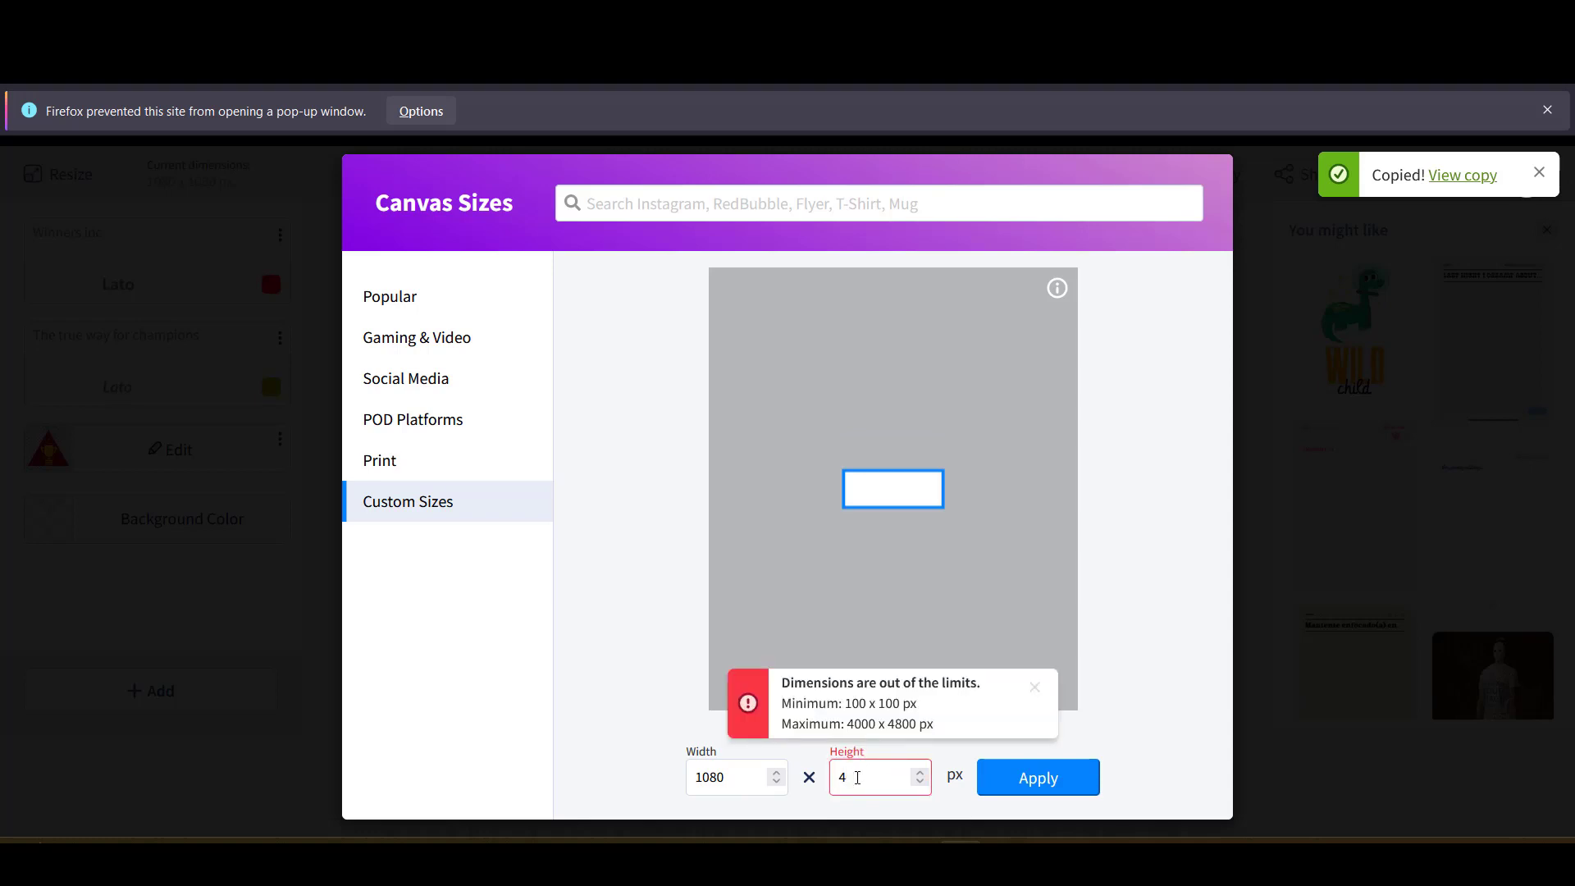
pyautogui.write('20')
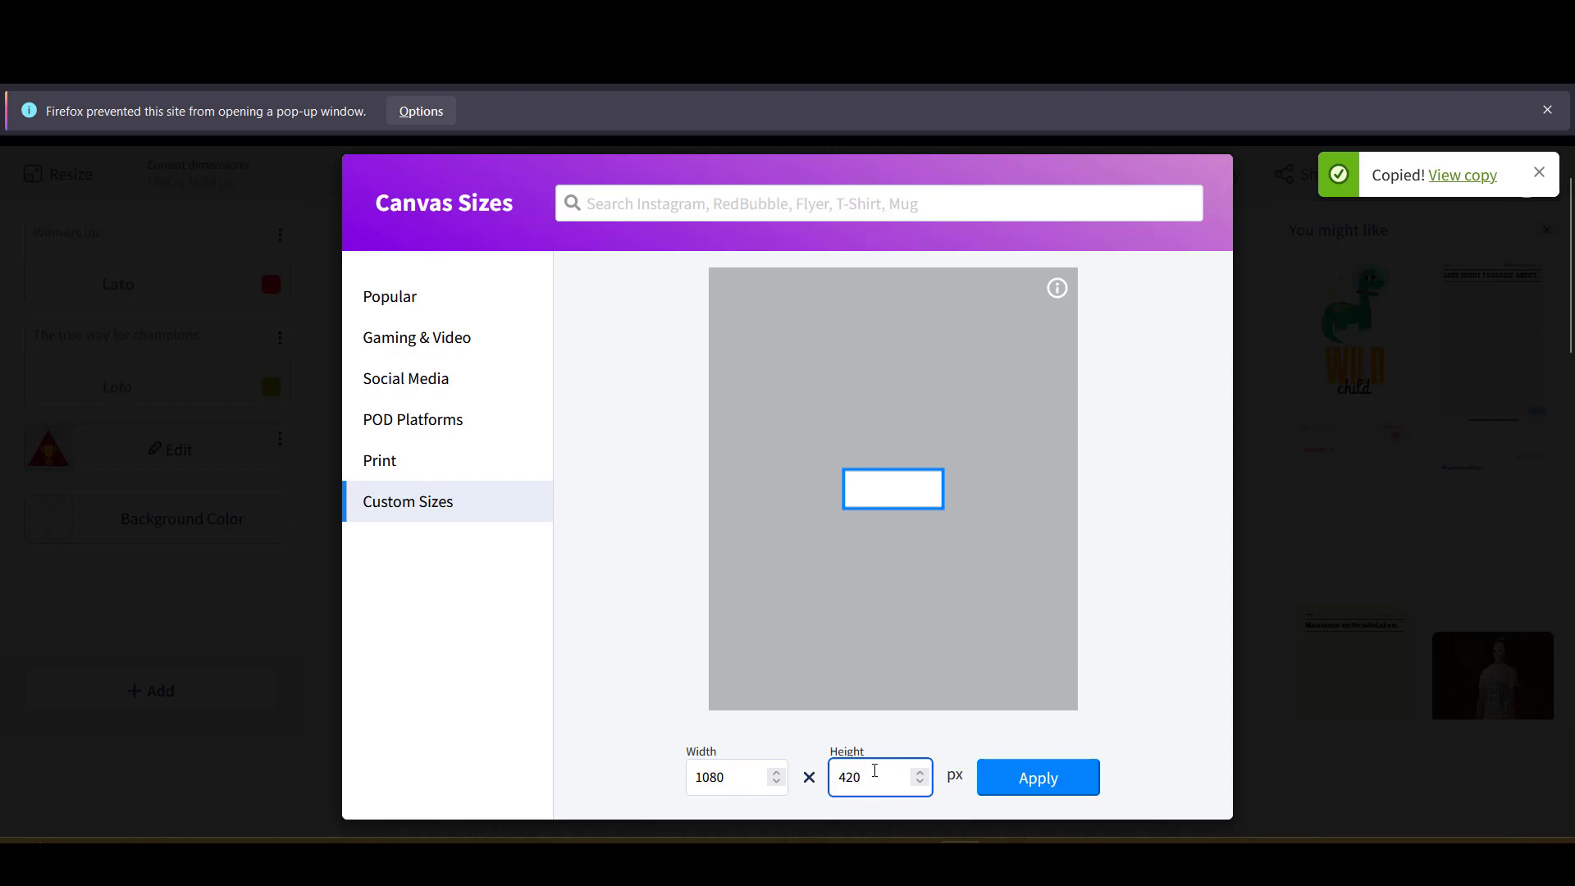
pyautogui.click(1038, 775)
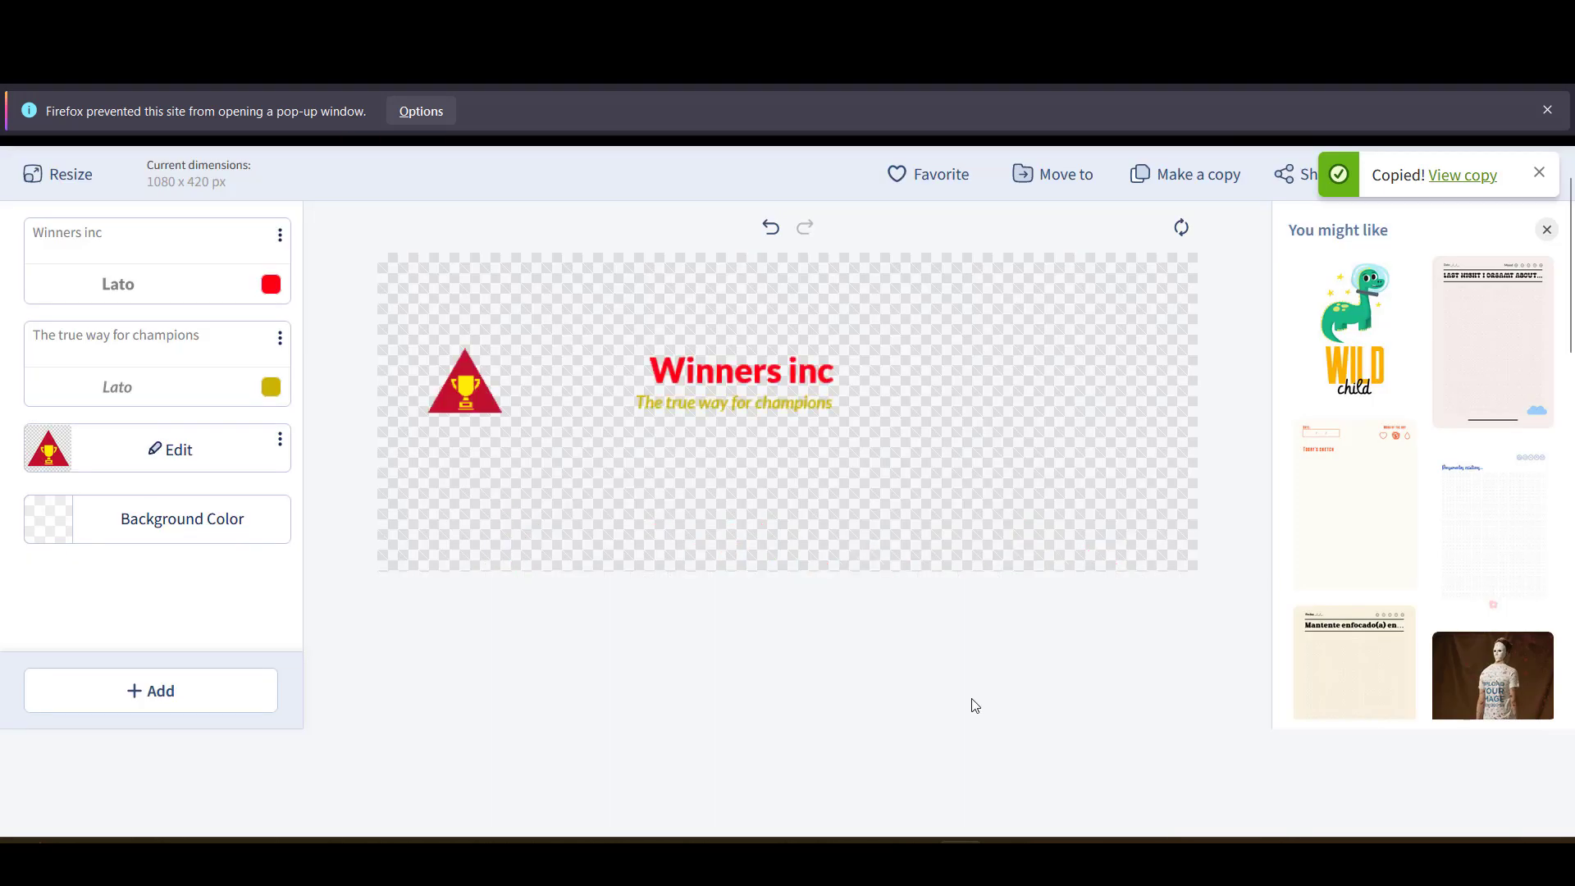
# - Enlarge the Winners inc title and nudge it slightly up and left
pyautogui.click(777, 399)
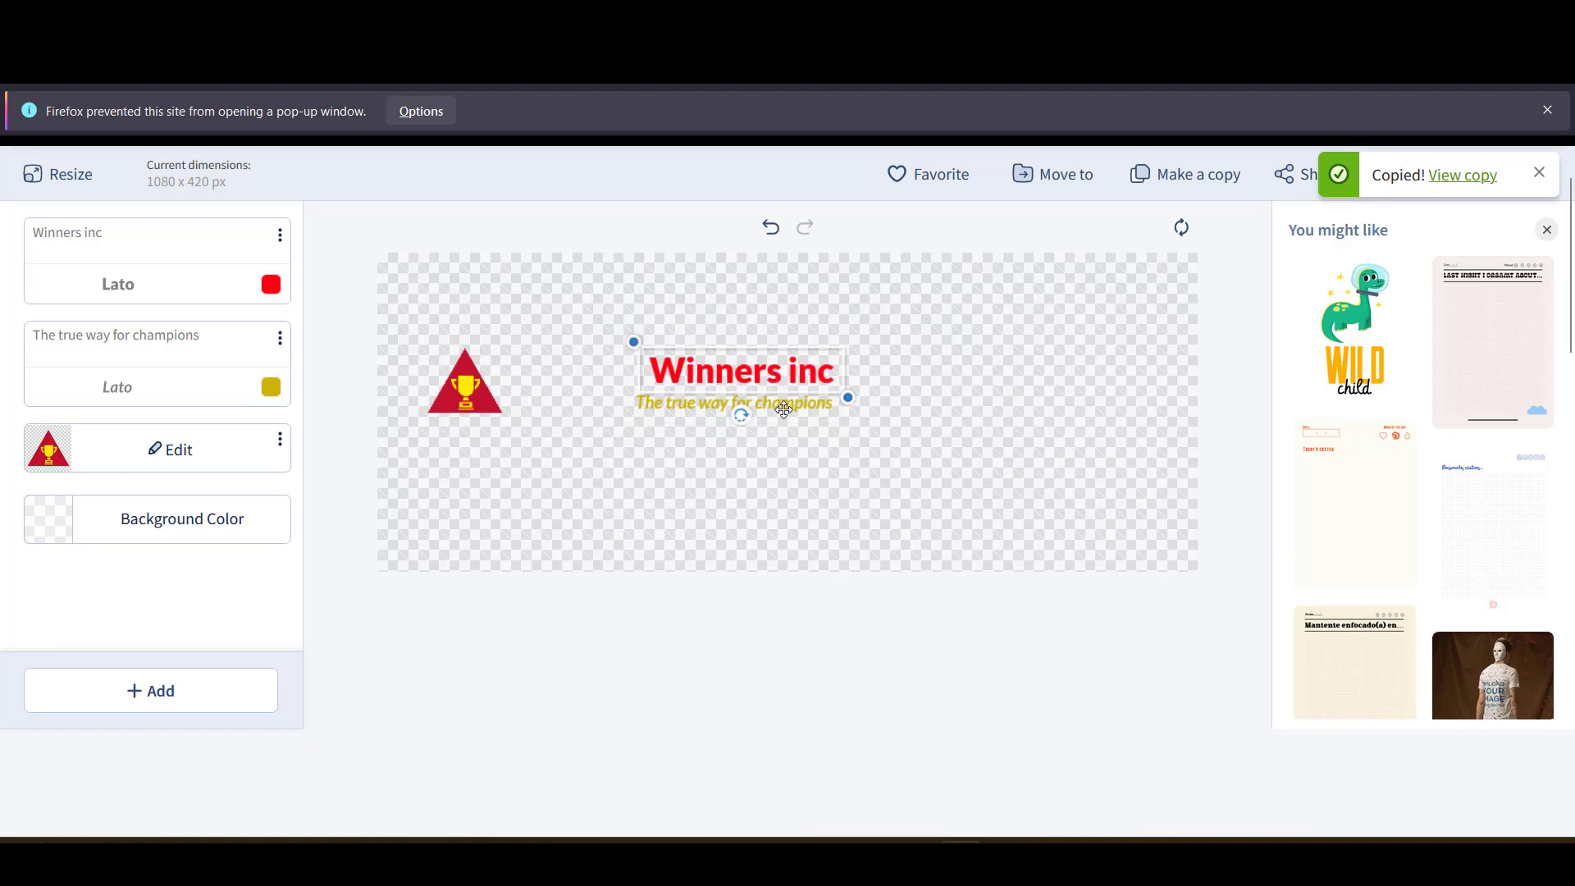
pyautogui.scroll(2, 779, 404)
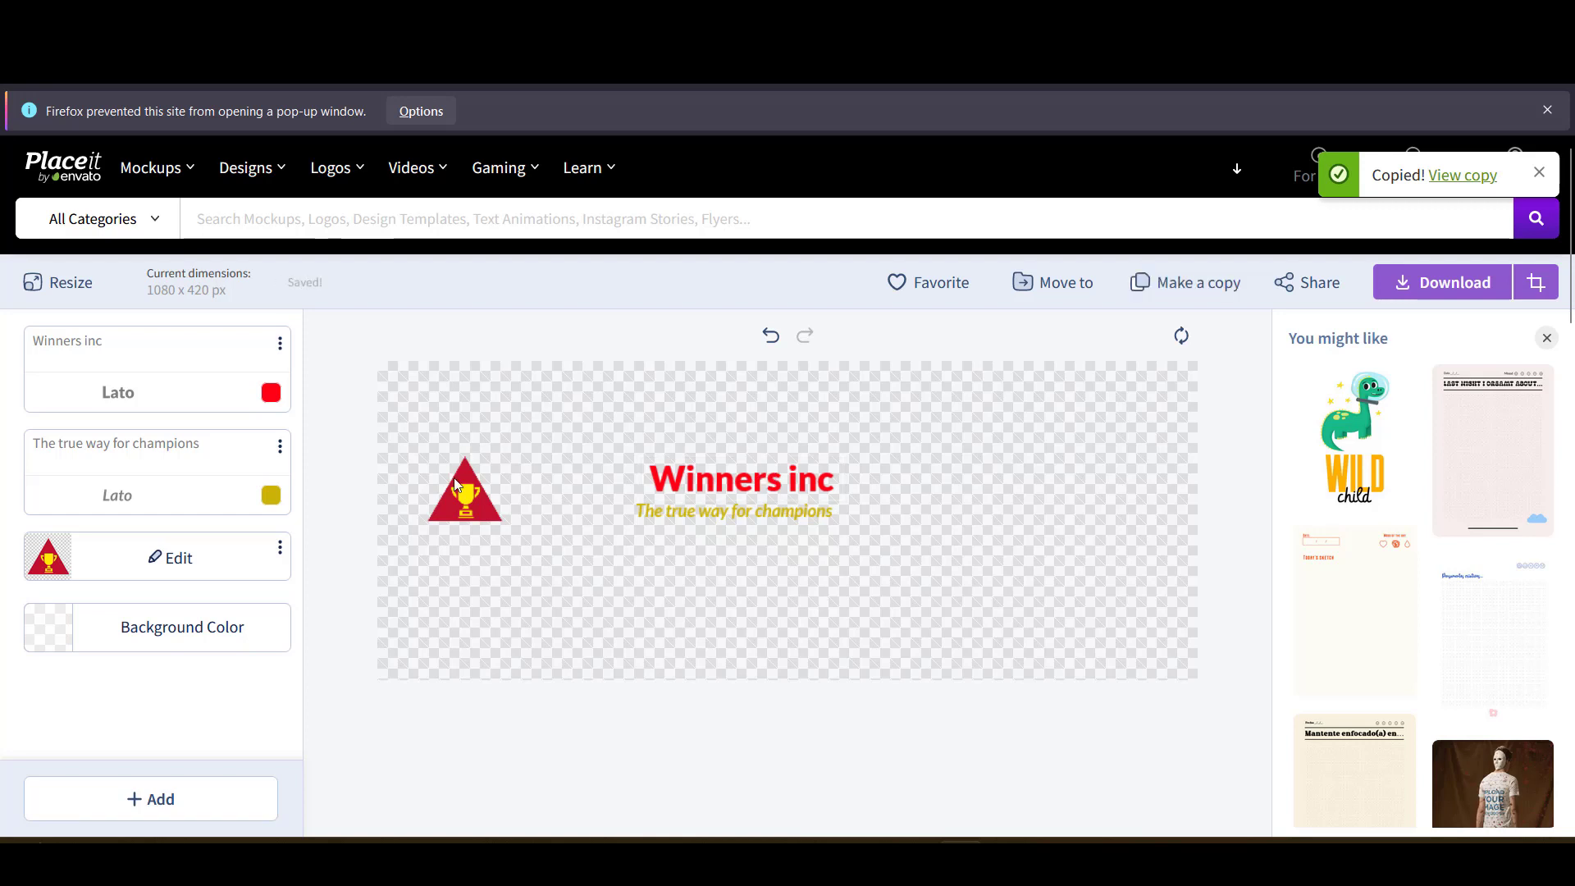
pyautogui.click(730, 482)
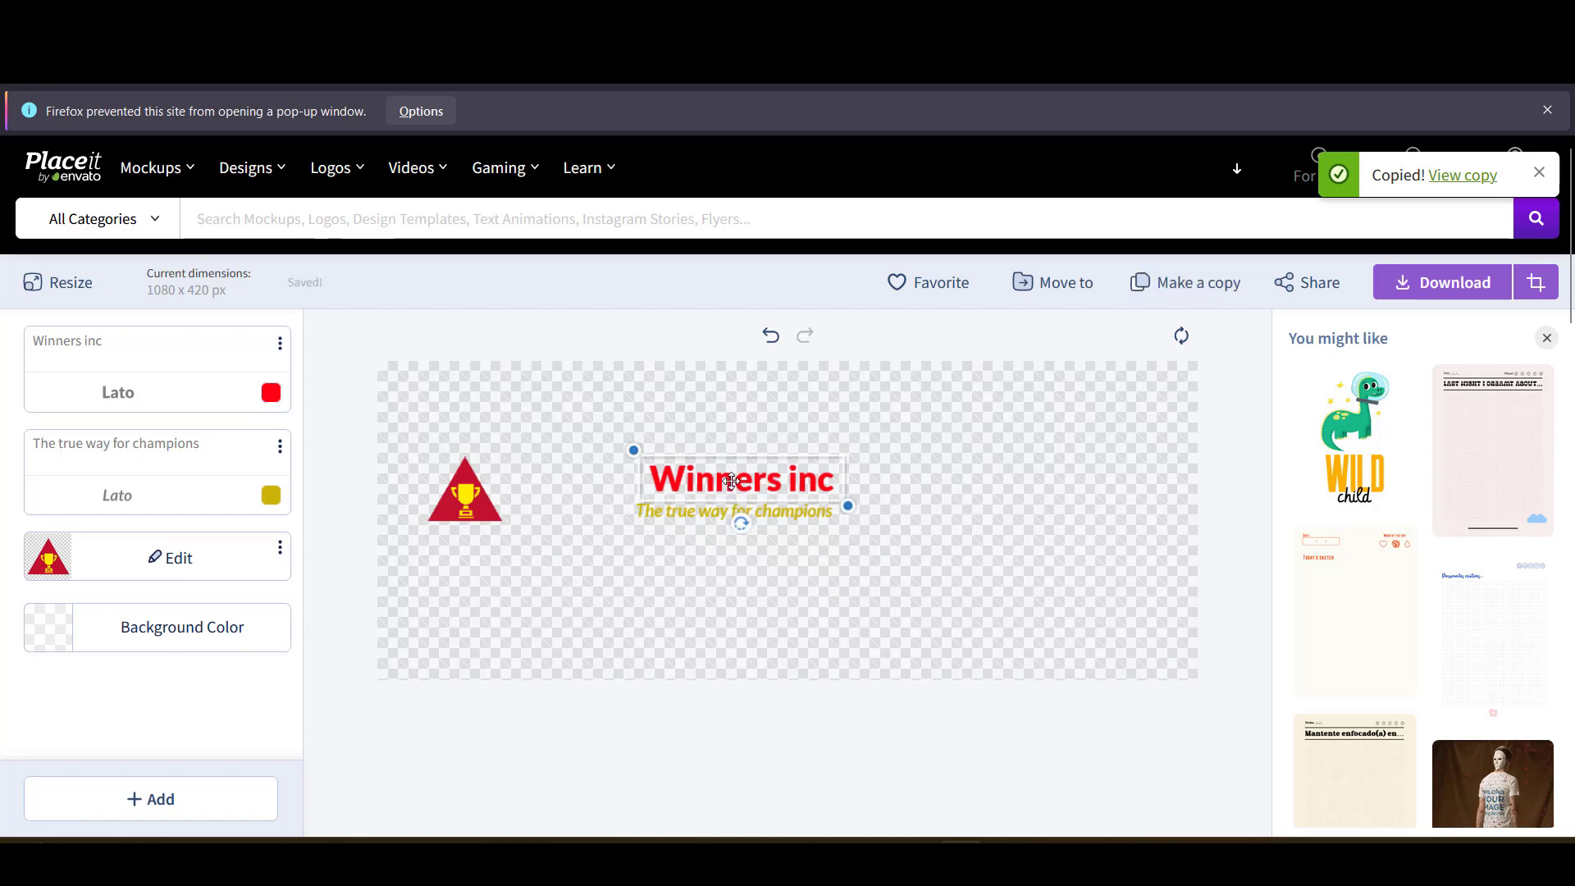
pyautogui.moveTo(847, 505); pyautogui.dragTo(1168, 623)
pyautogui.moveTo(925, 538); pyautogui.dragTo(914, 531)
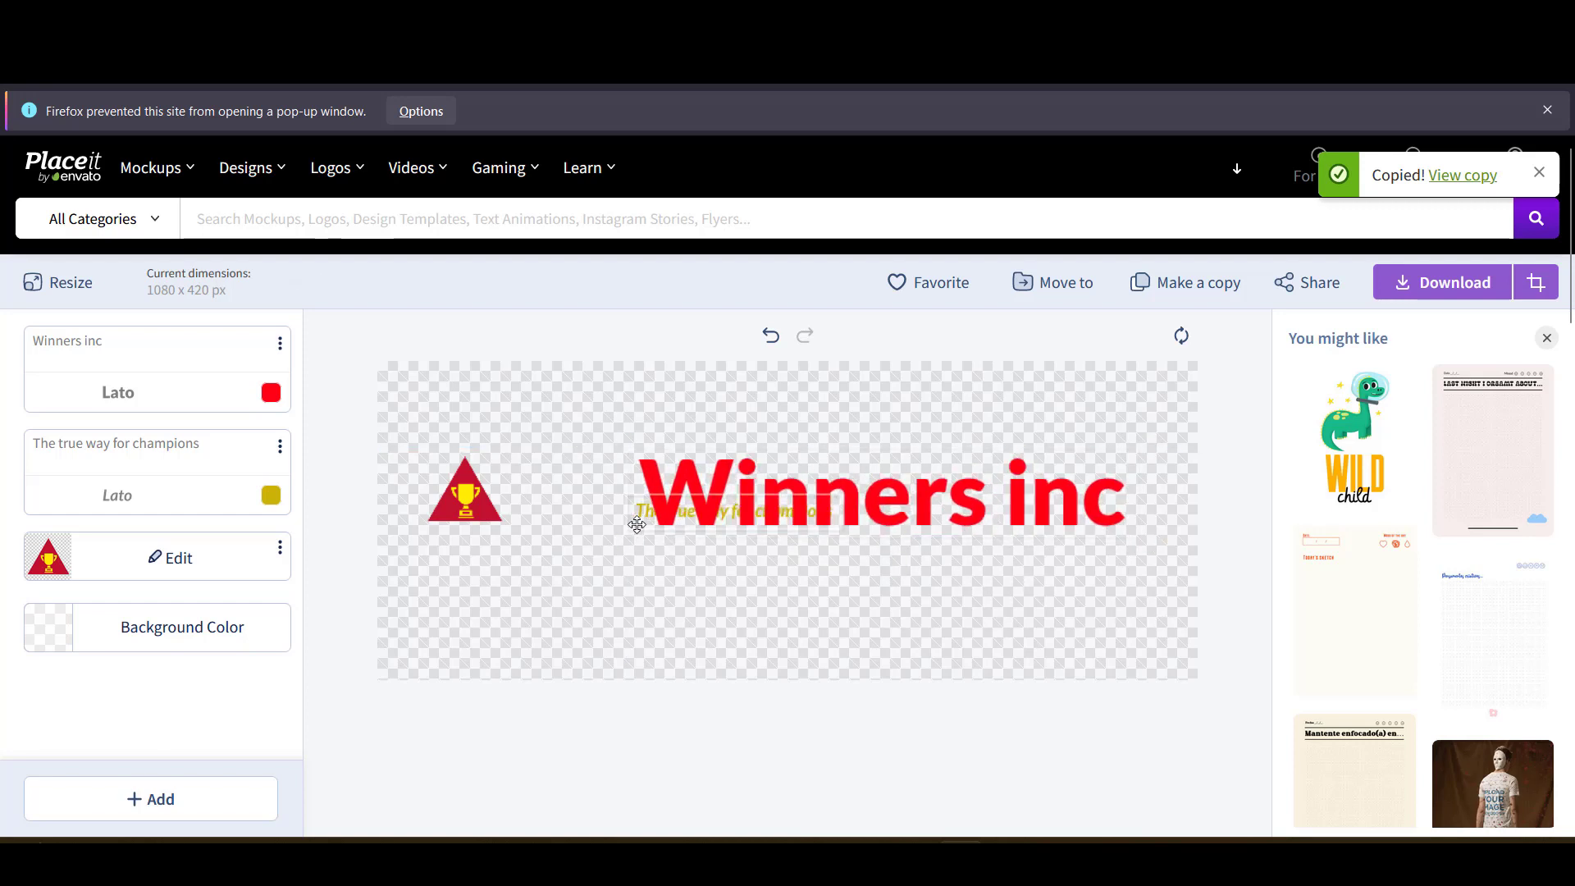
# - Move the tagline below the enlarged title and enlarge it
pyautogui.moveTo(643, 516); pyautogui.dragTo(690, 599)
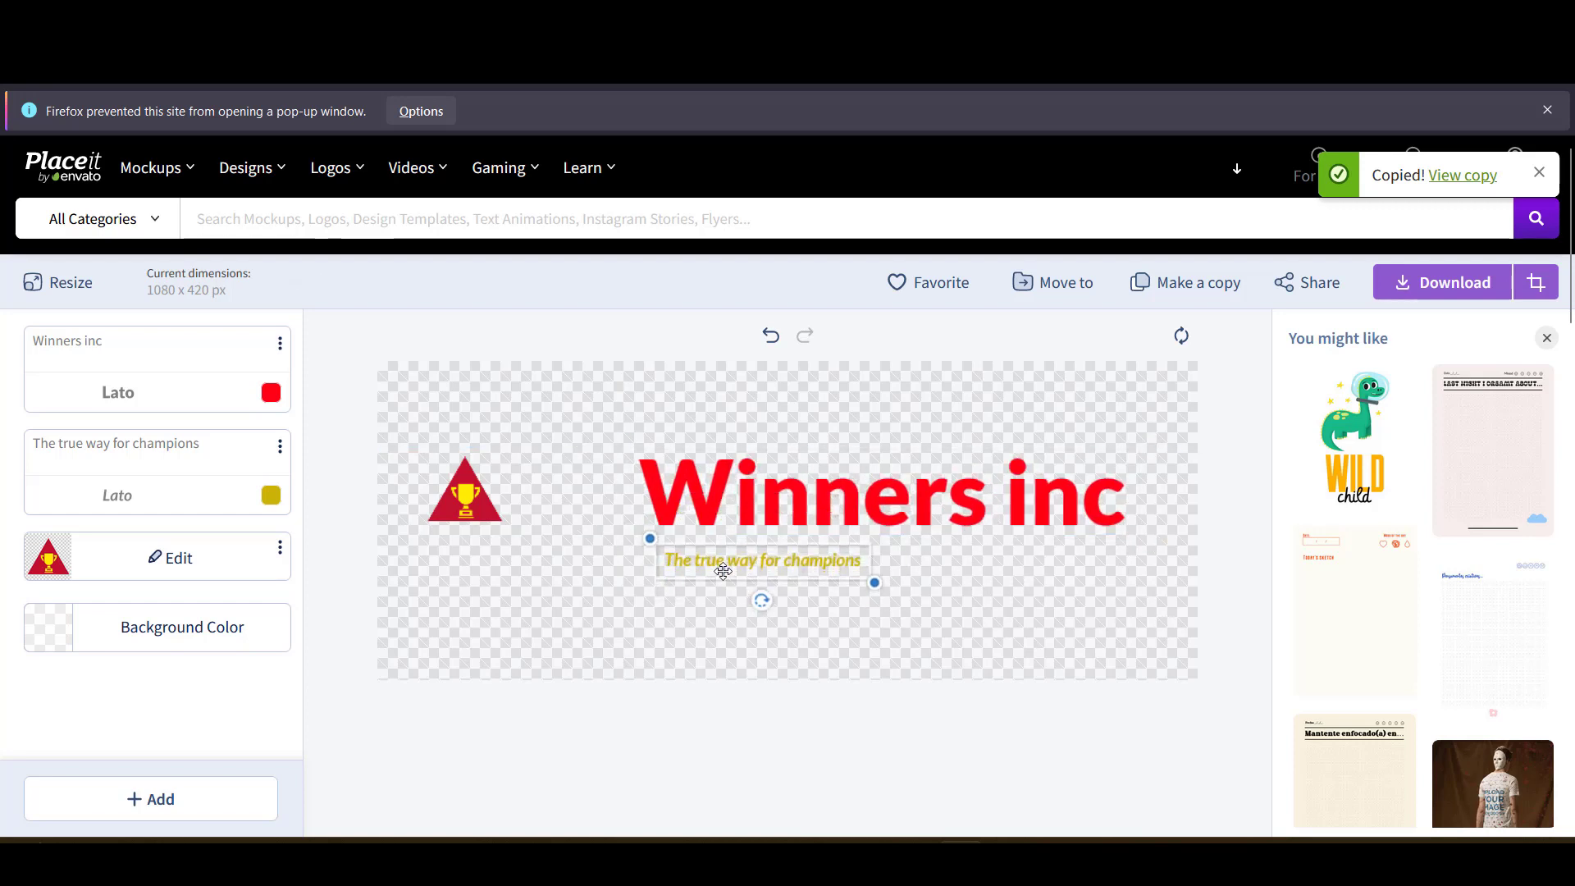
pyautogui.click(856, 560)
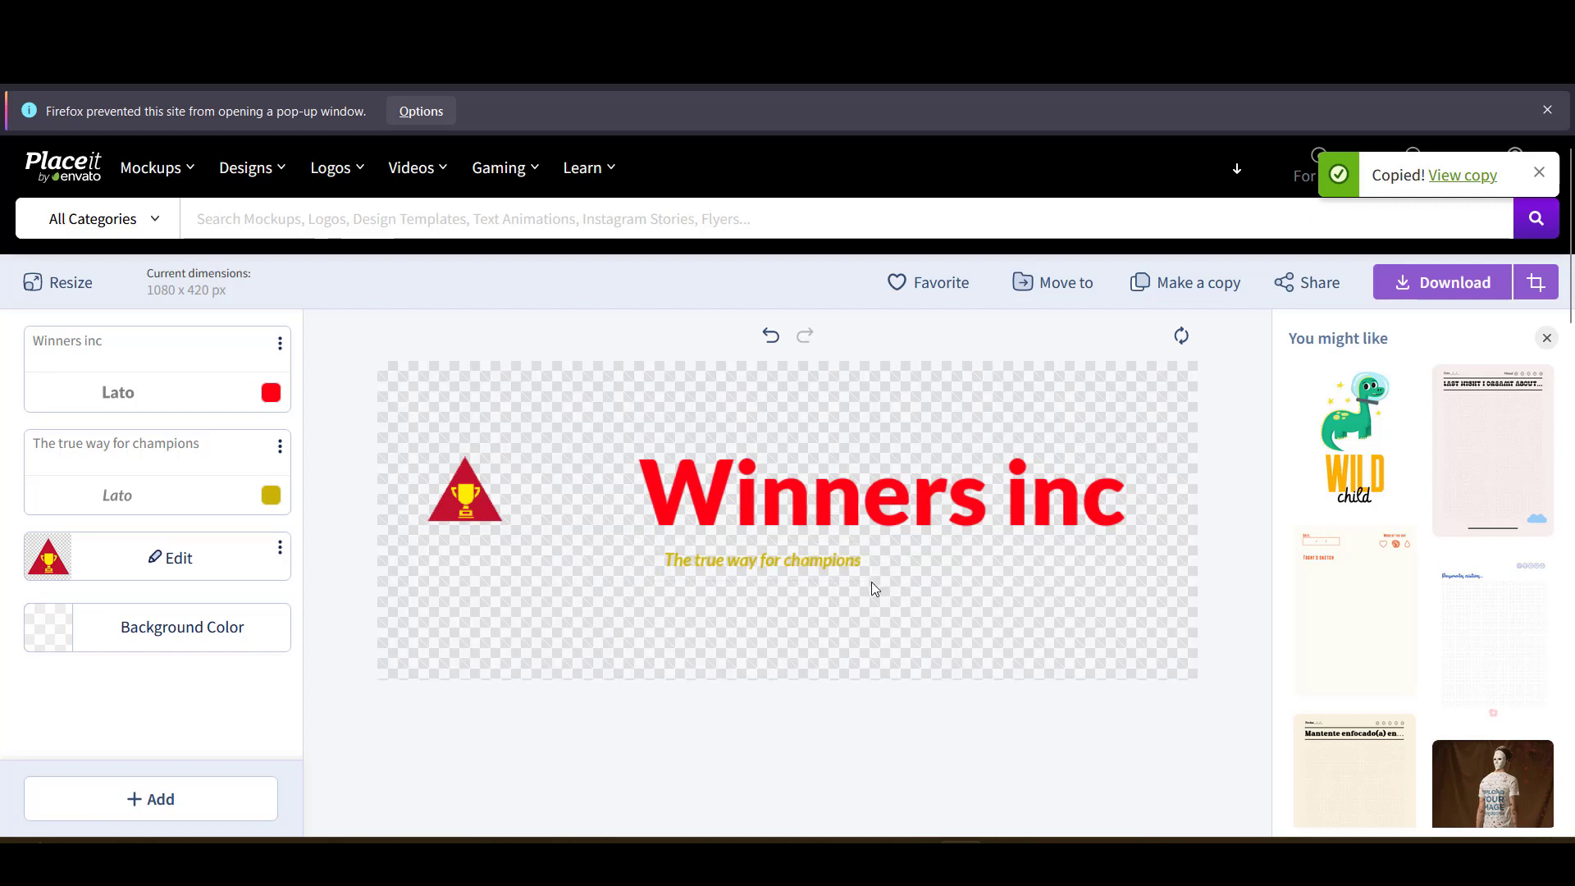
pyautogui.moveTo(876, 581); pyautogui.dragTo(1122, 635)
pyautogui.click(579, 526)
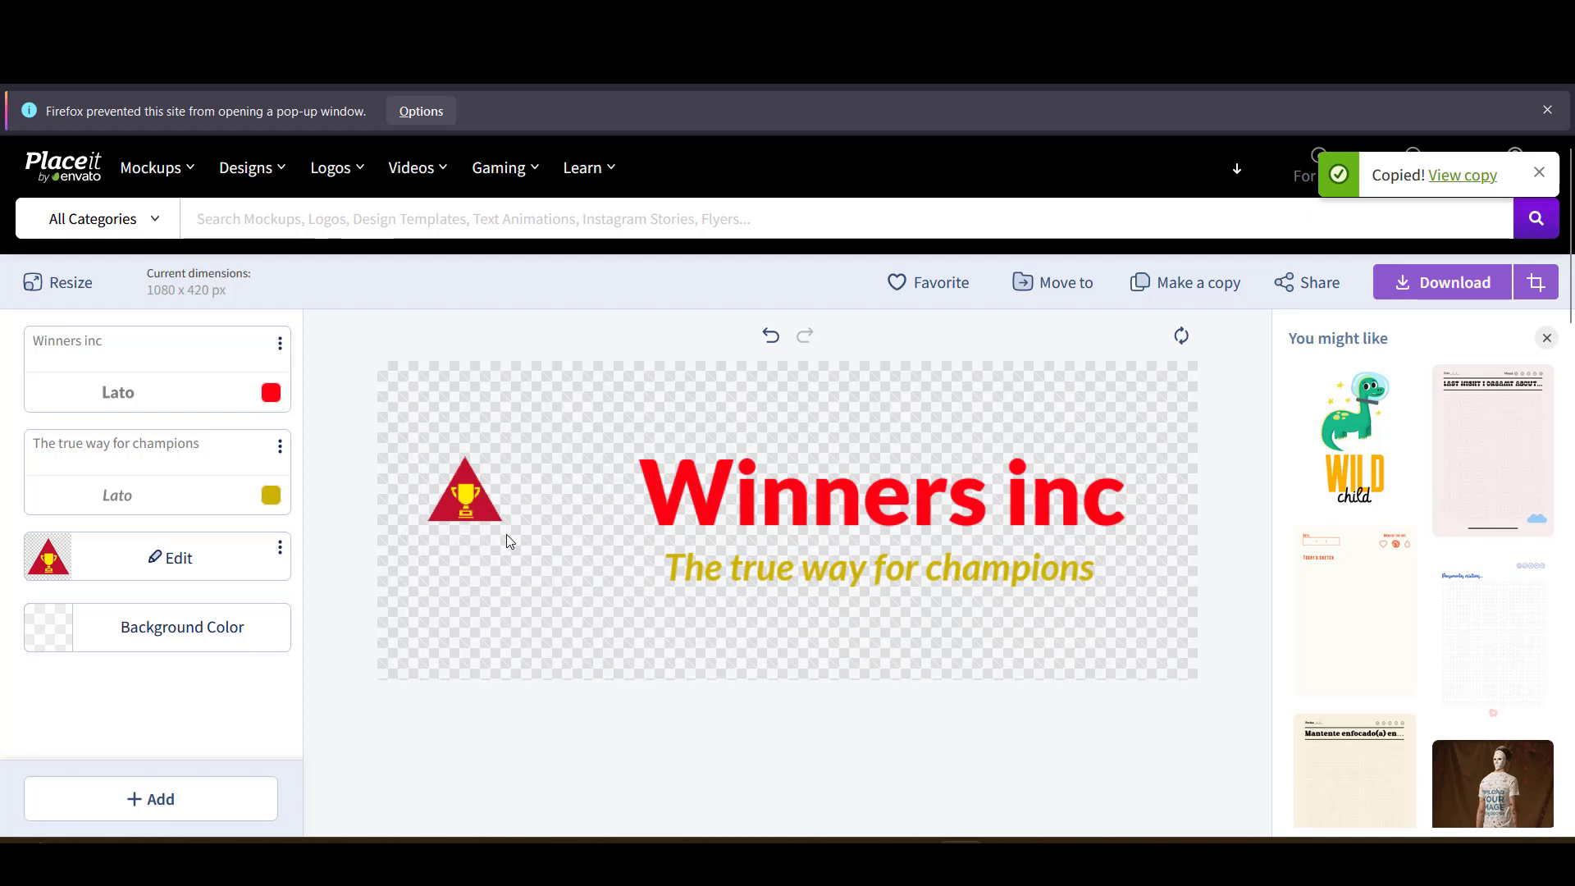
# - Resize the trophy triangle, move it upward, then enlarge it slightly
pyautogui.click(485, 510)
pyautogui.moveTo(511, 534); pyautogui.dragTo(611, 614)
pyautogui.moveTo(513, 561); pyautogui.dragTo(516, 537)
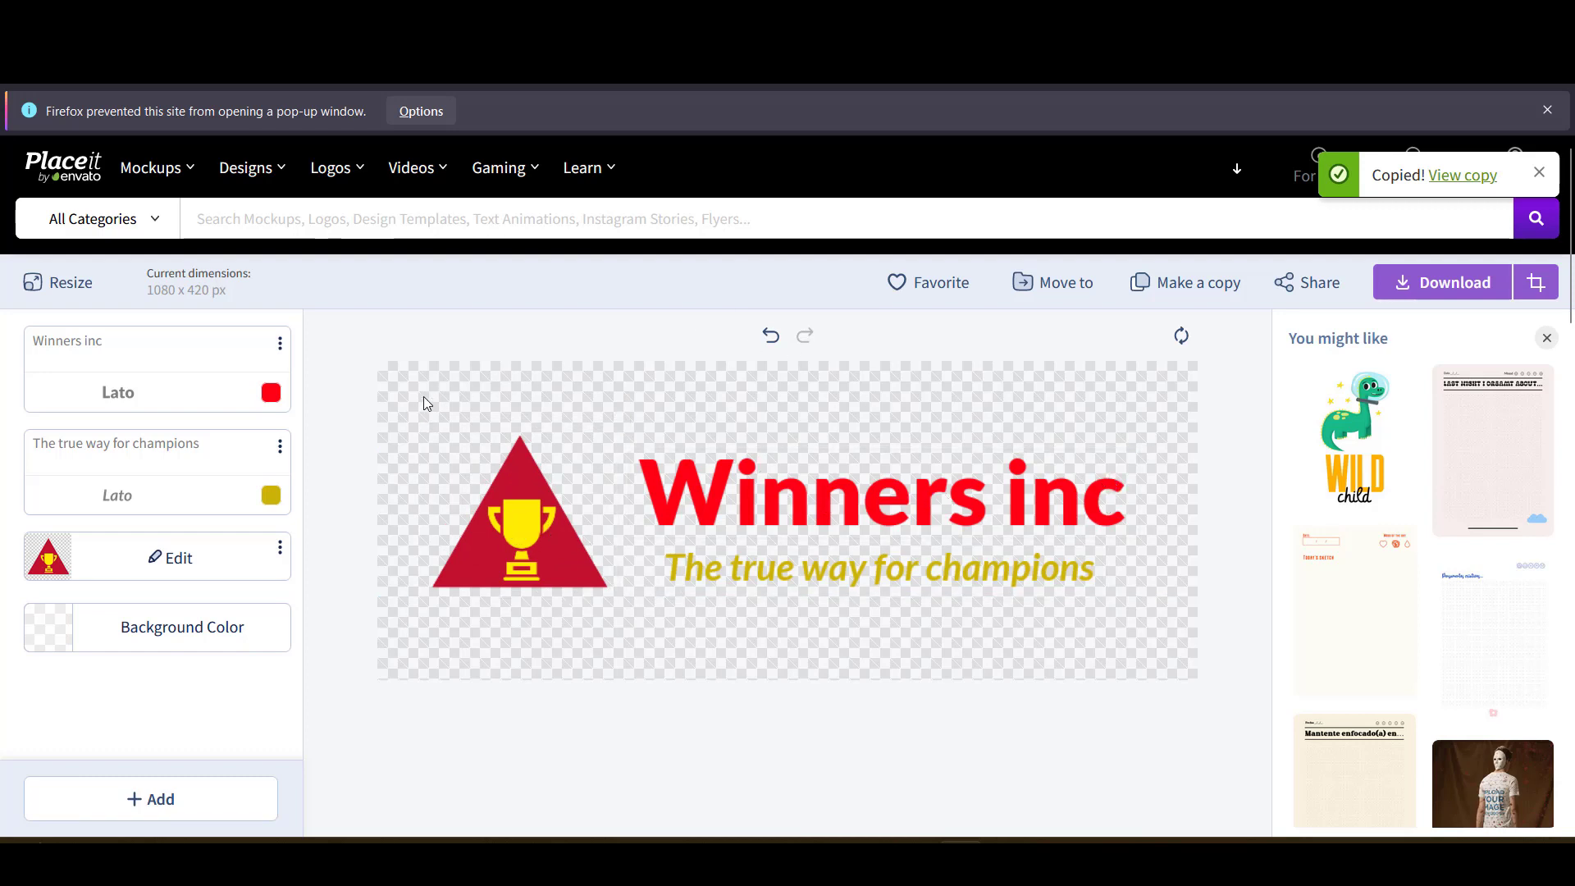
pyautogui.click(550, 560)
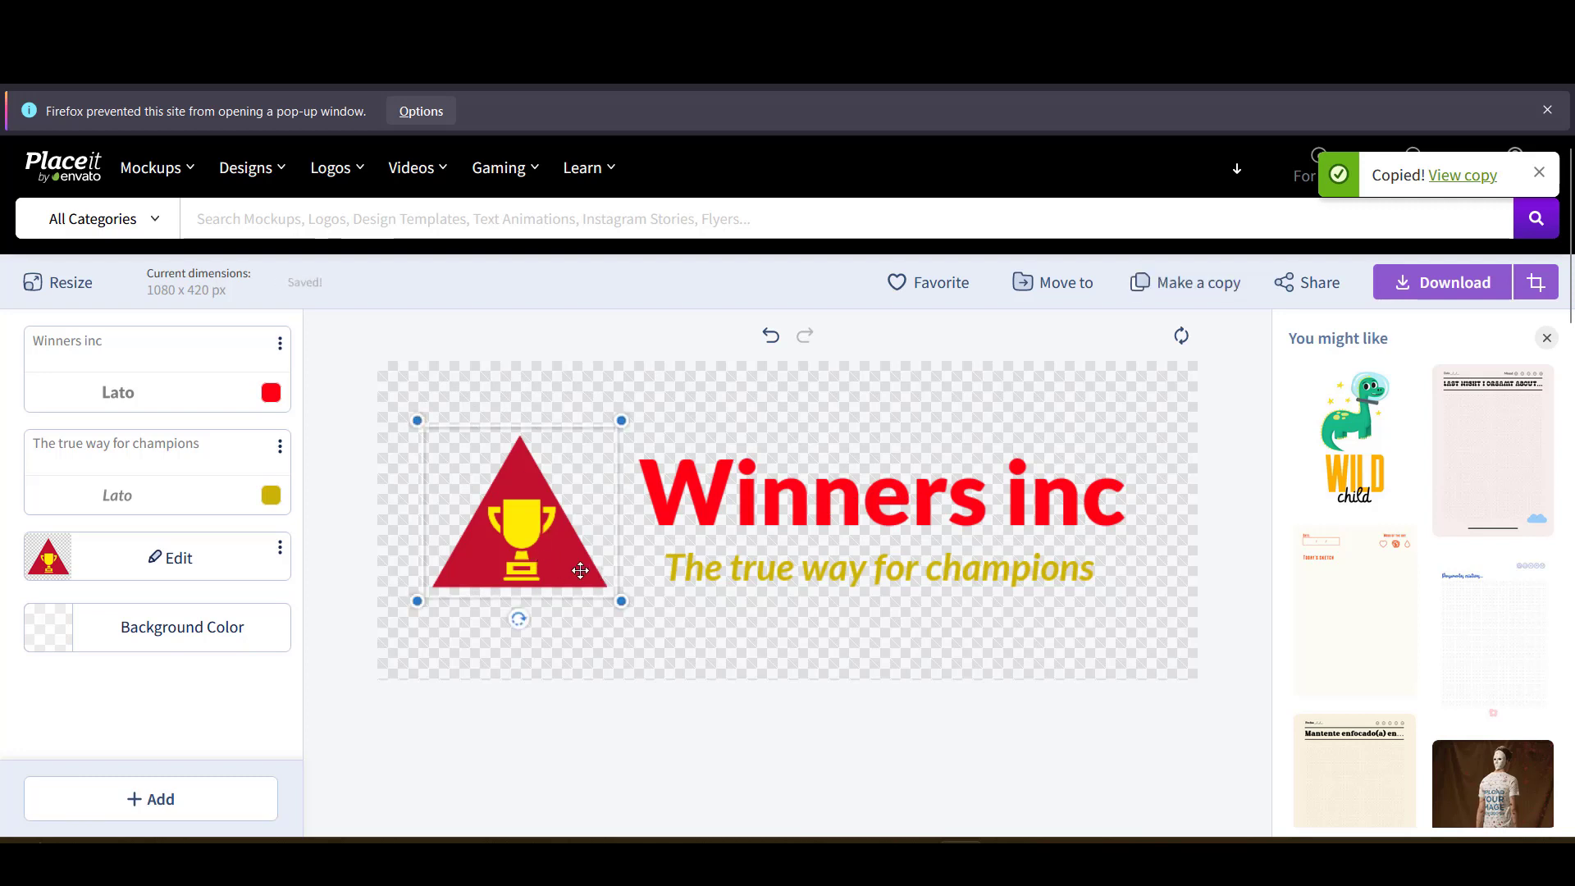
pyautogui.moveTo(625, 604); pyautogui.dragTo(631, 608)
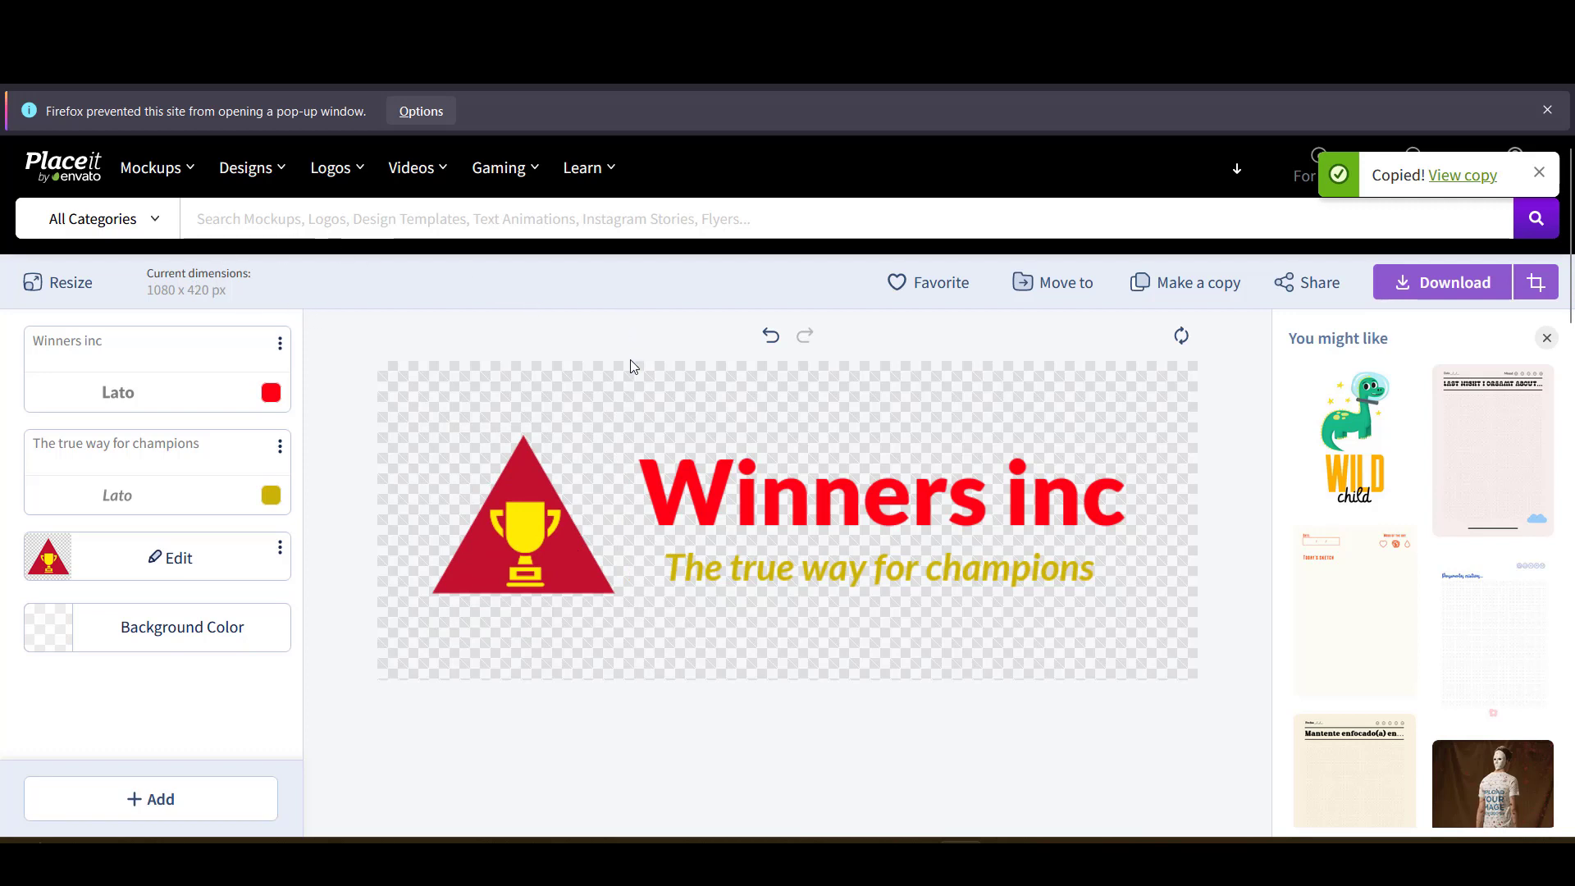
# - Select the Winners inc triangle design and move it into the 'logo' folder
pyautogui.click(532, 495)
pyautogui.click(1050, 283)
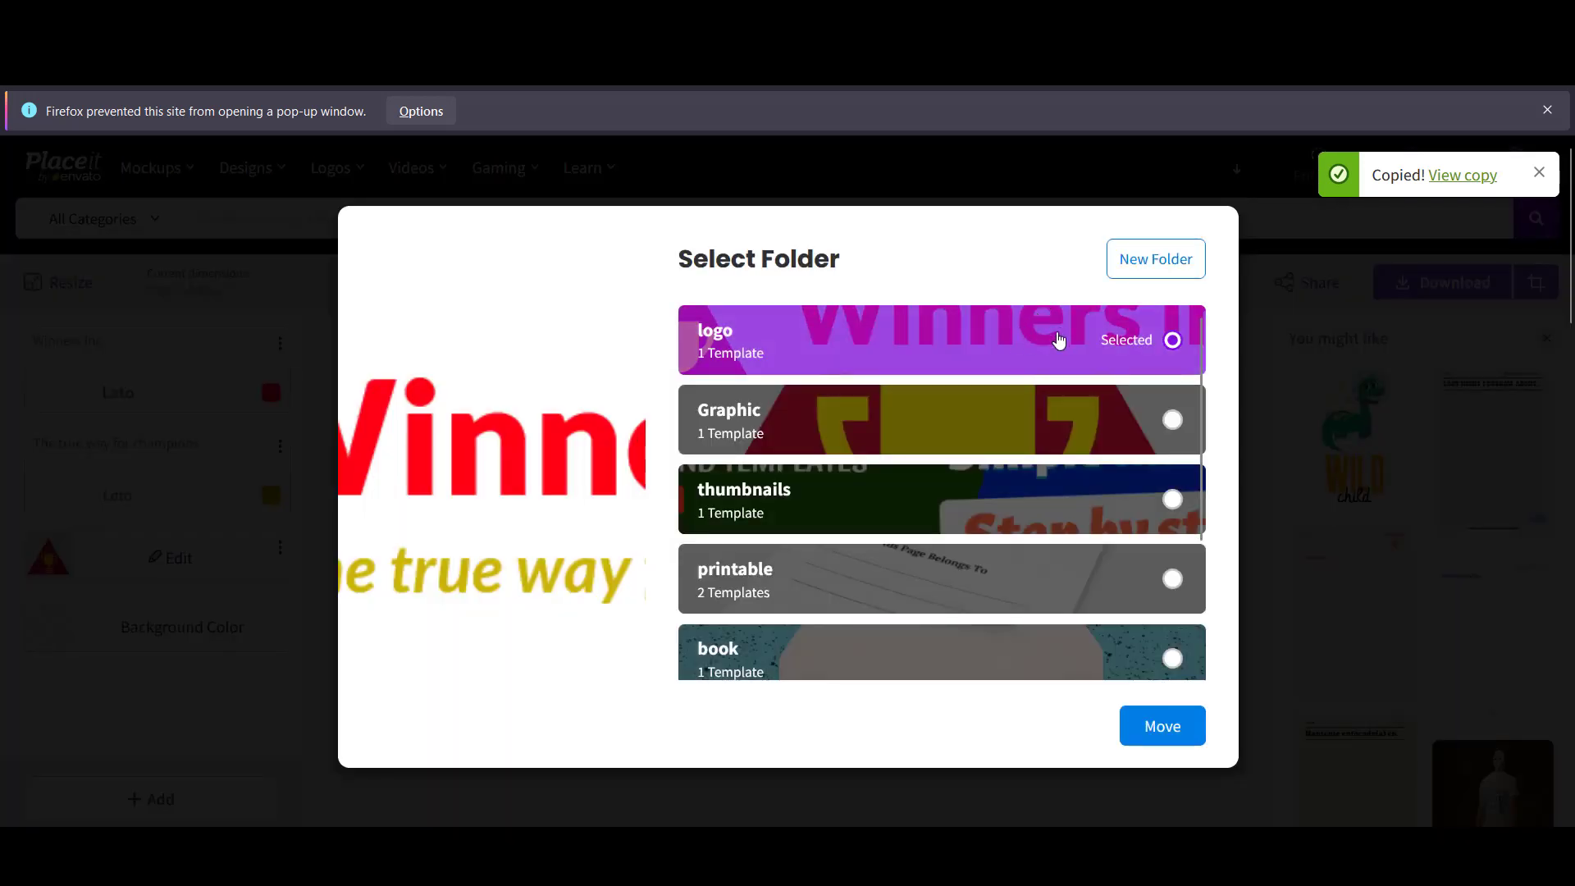
pyautogui.click(1156, 728)
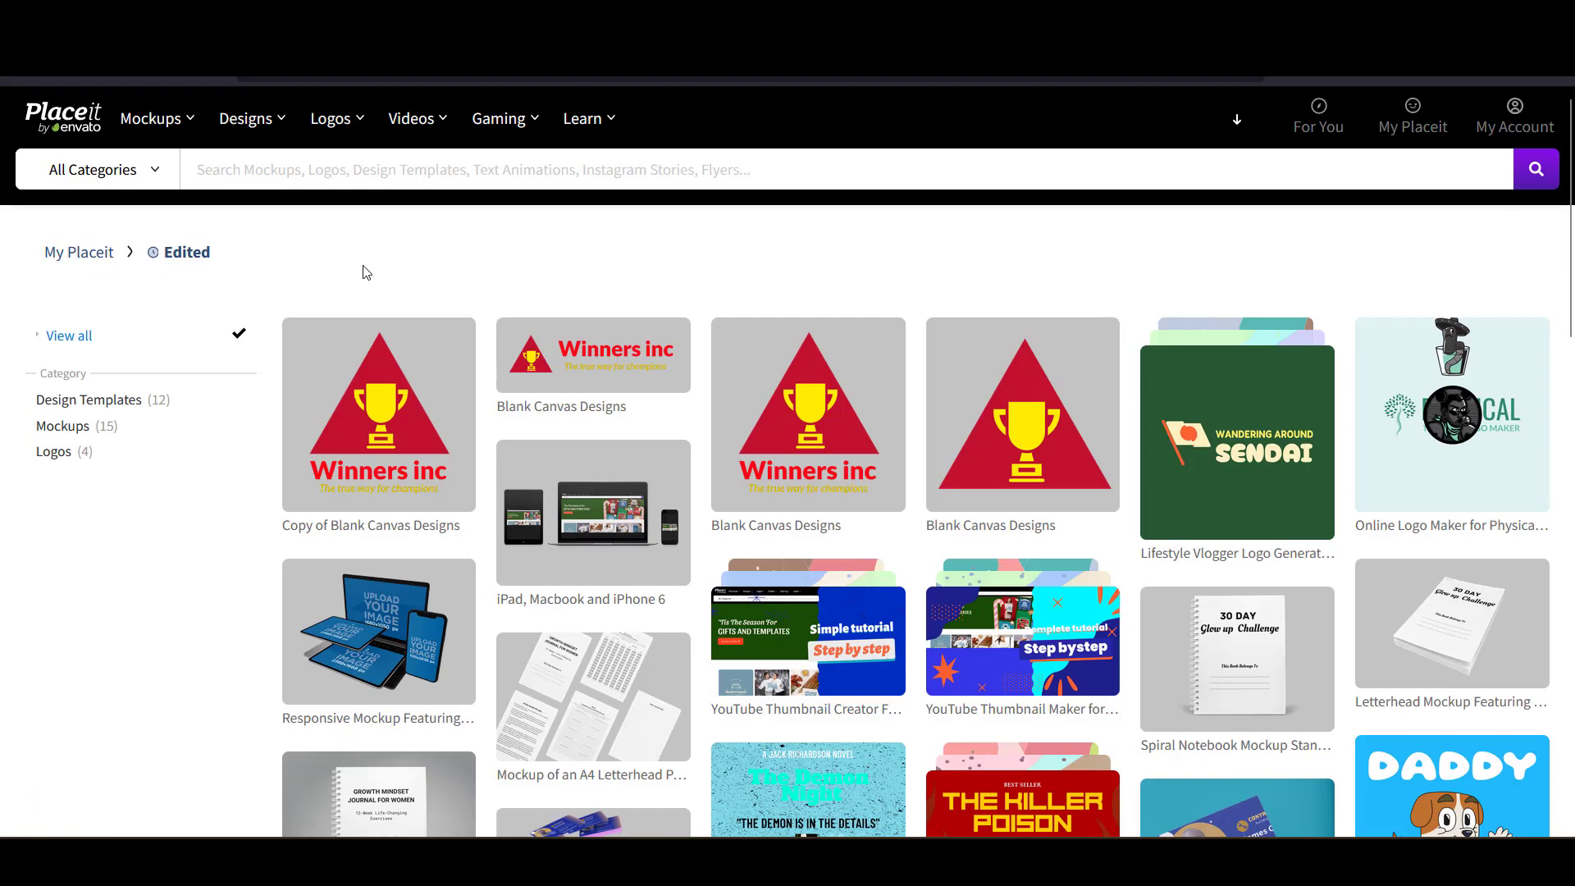
# - Open the 'logo' folder from My Folders to view both Winners inc designs
pyautogui.moveTo(1511, 128)
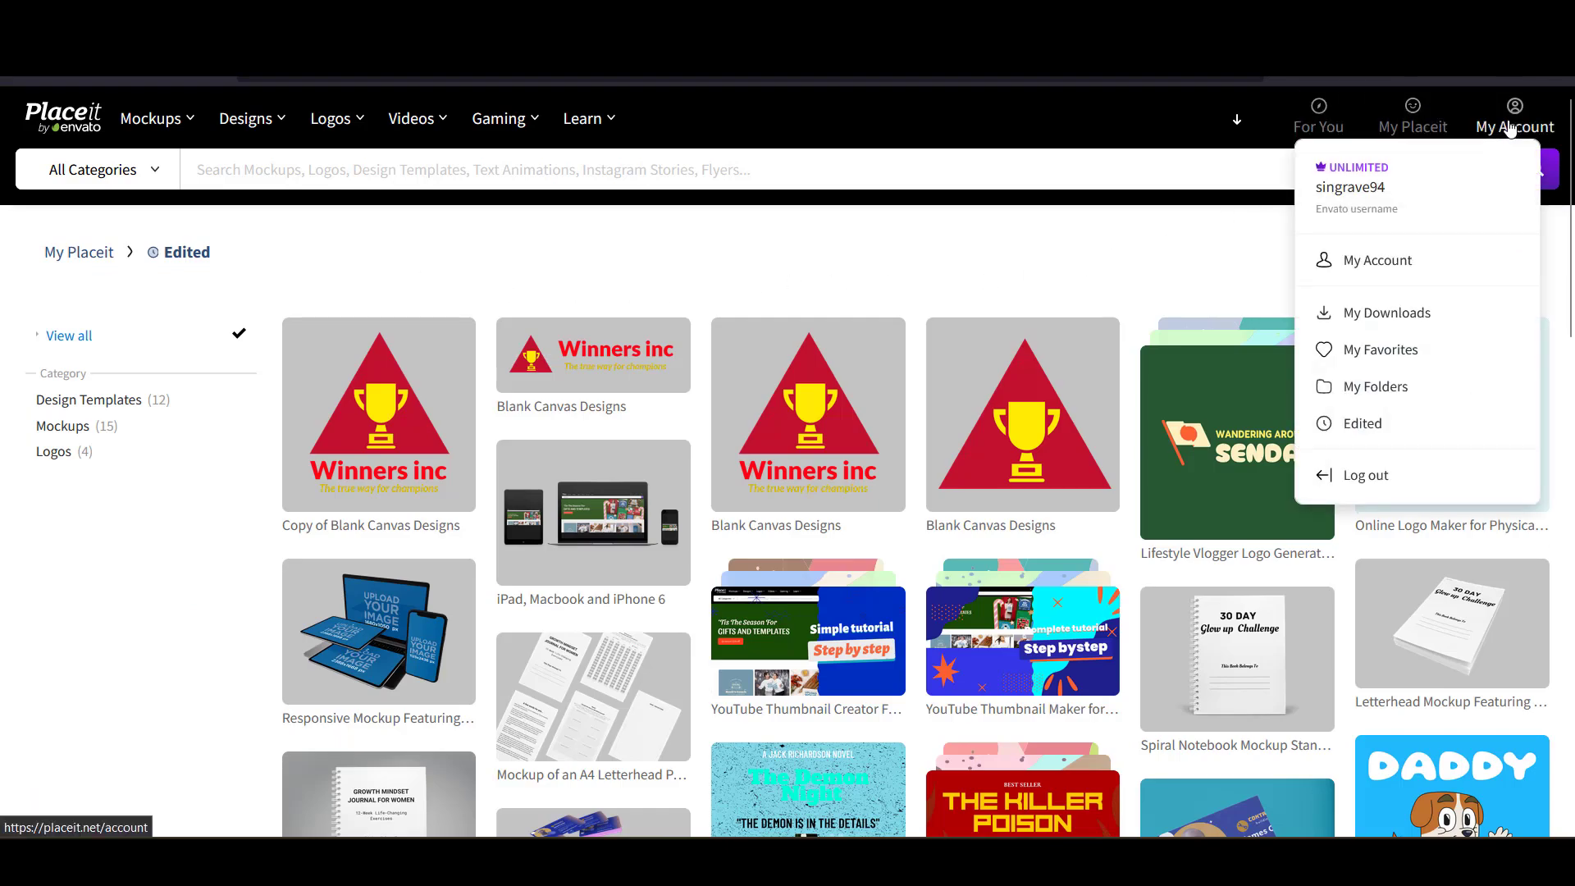
pyautogui.click(1386, 389)
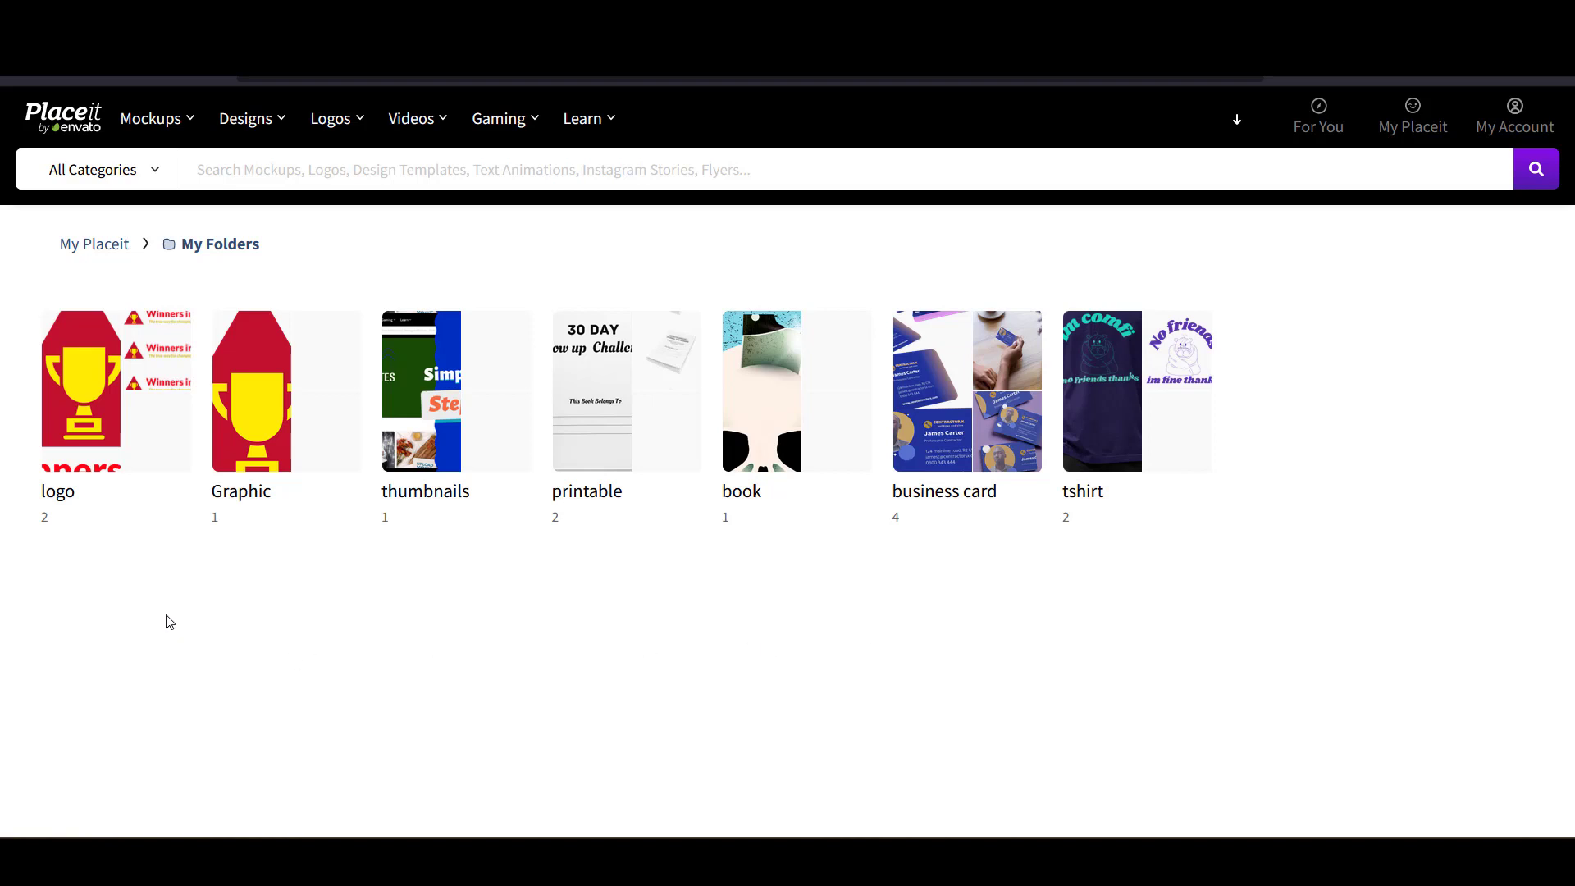
pyautogui.click(108, 428)
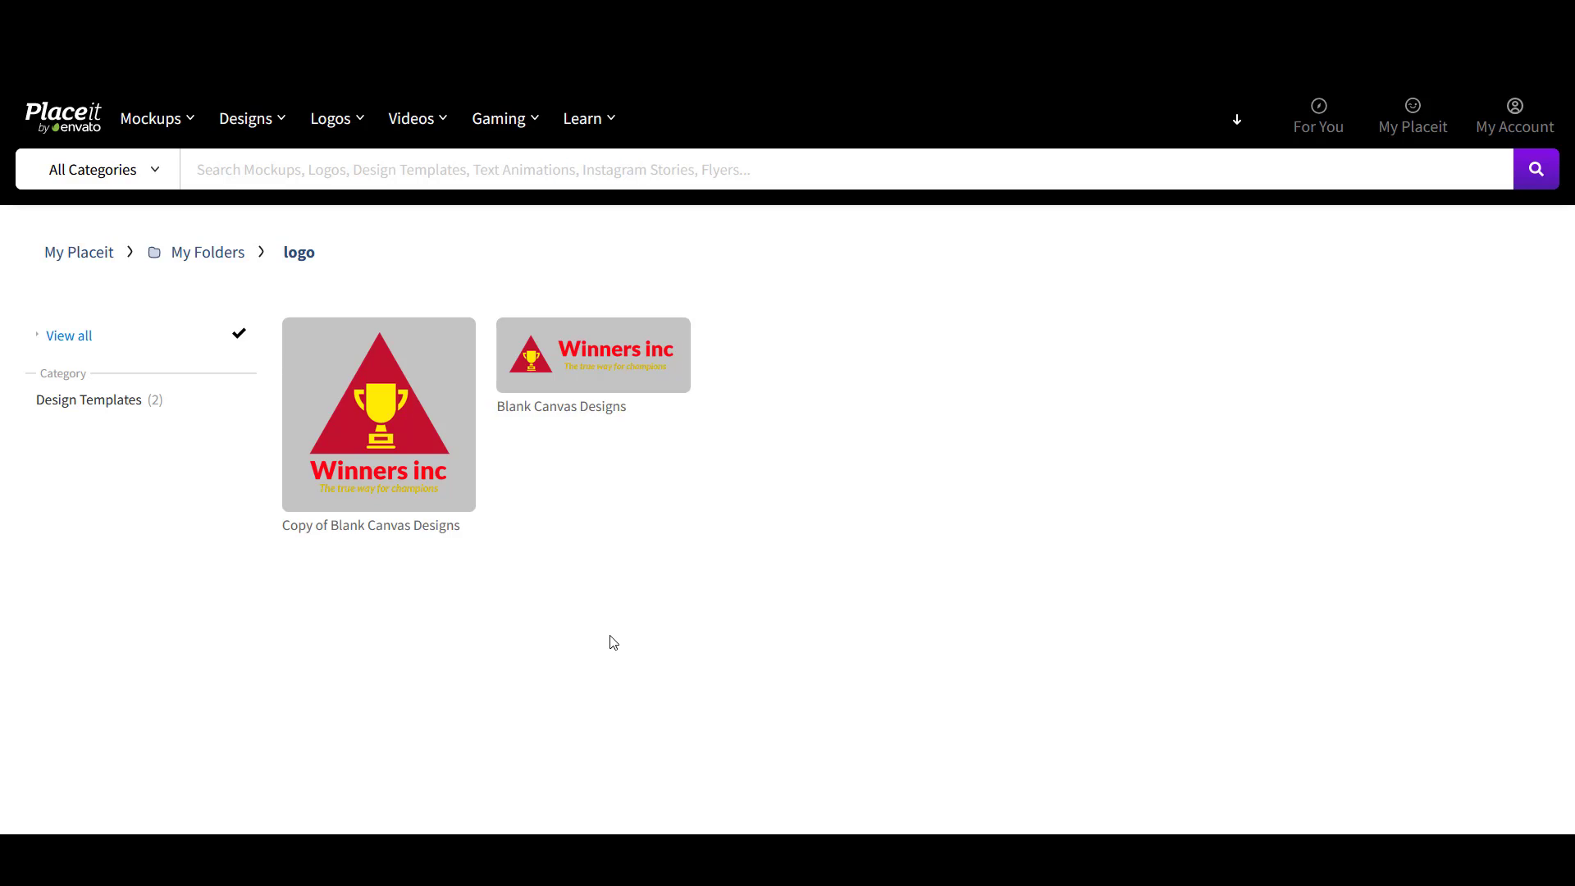
pyautogui.moveTo(239, 130)
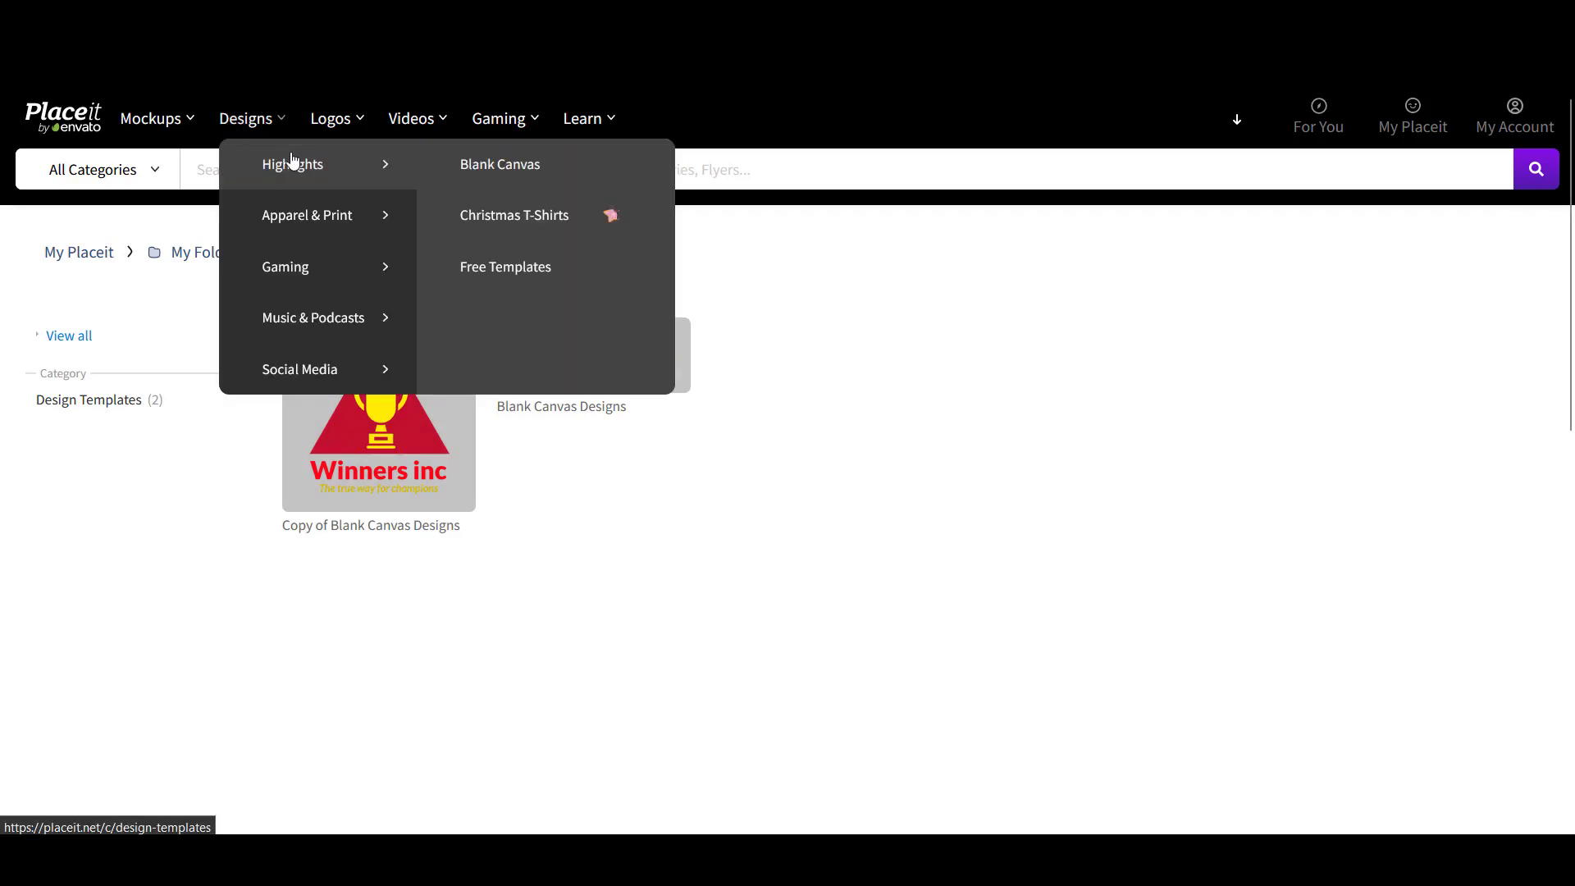
# - Start a blank canvas design and give it a custom 500 x 500 px size
pyautogui.click(501, 171)
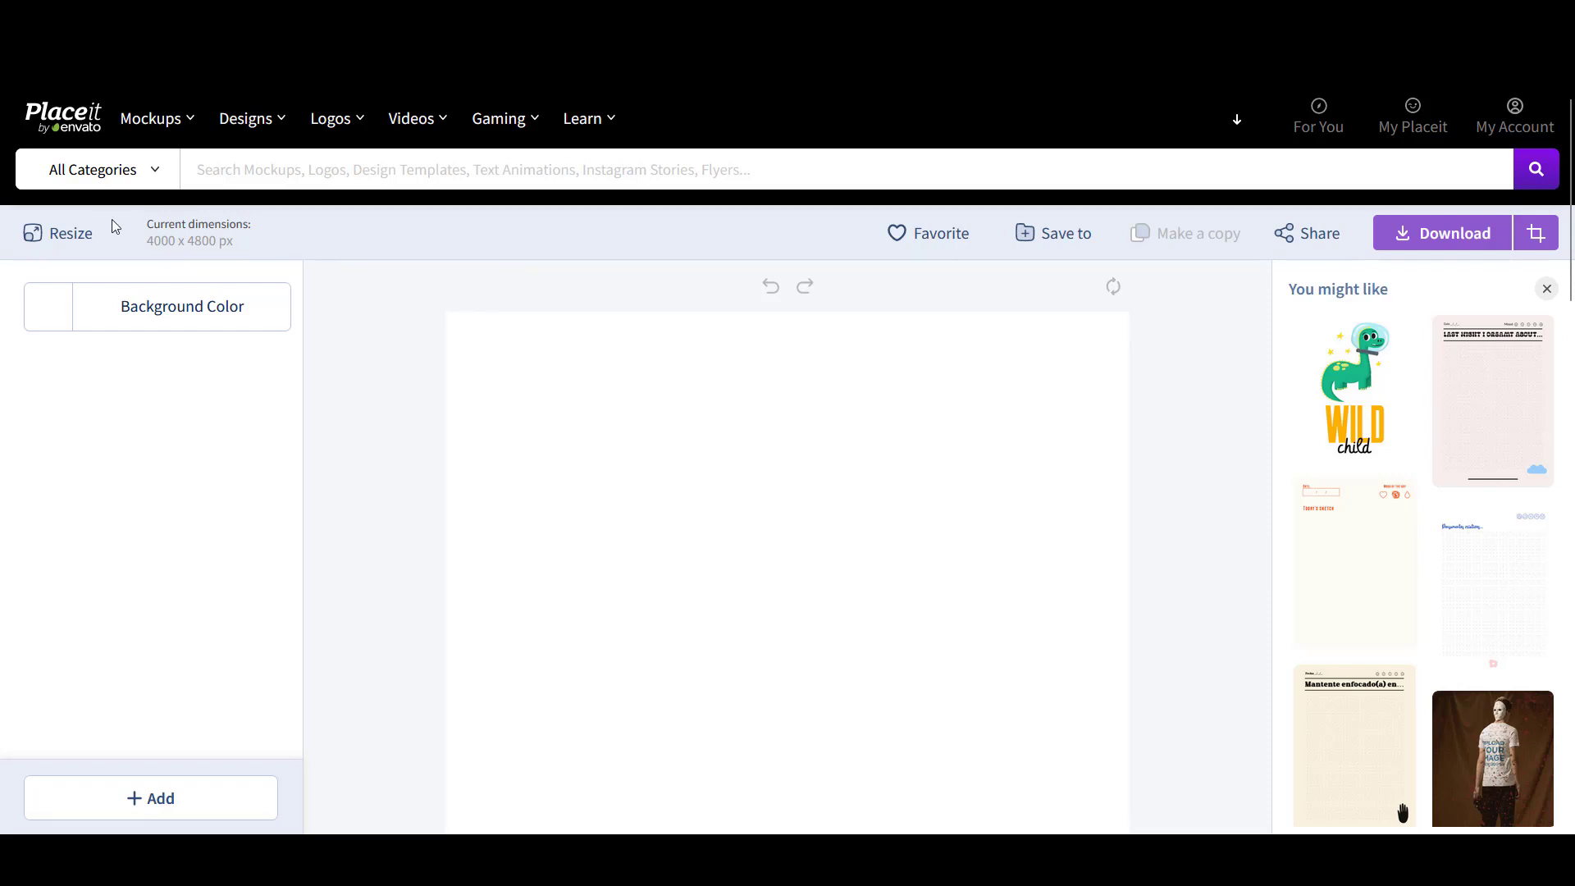
pyautogui.click(74, 234)
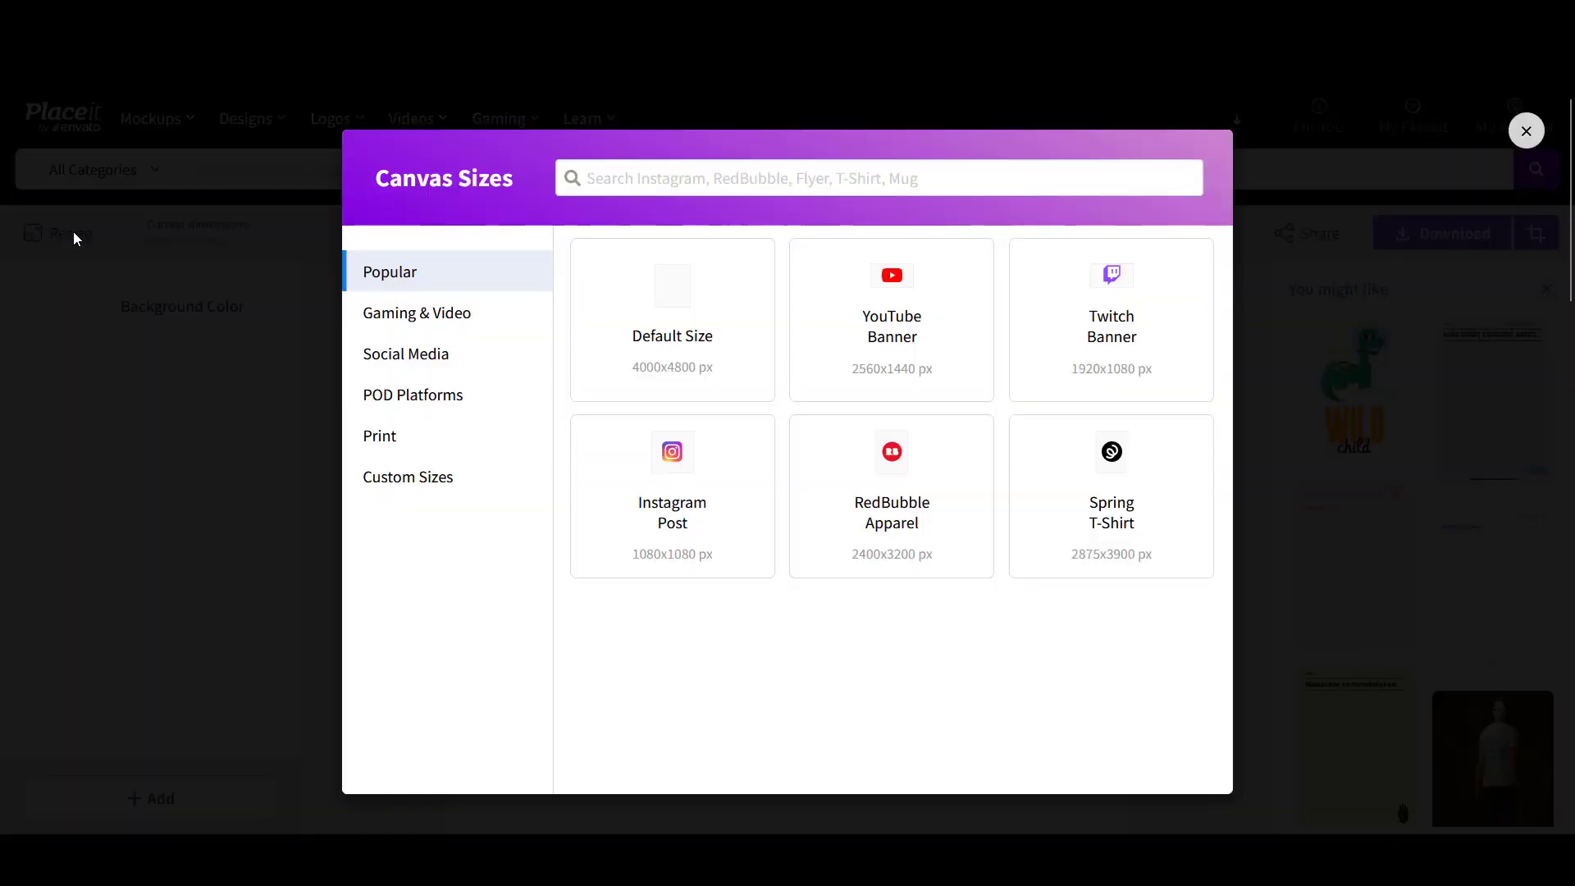
pyautogui.click(402, 475)
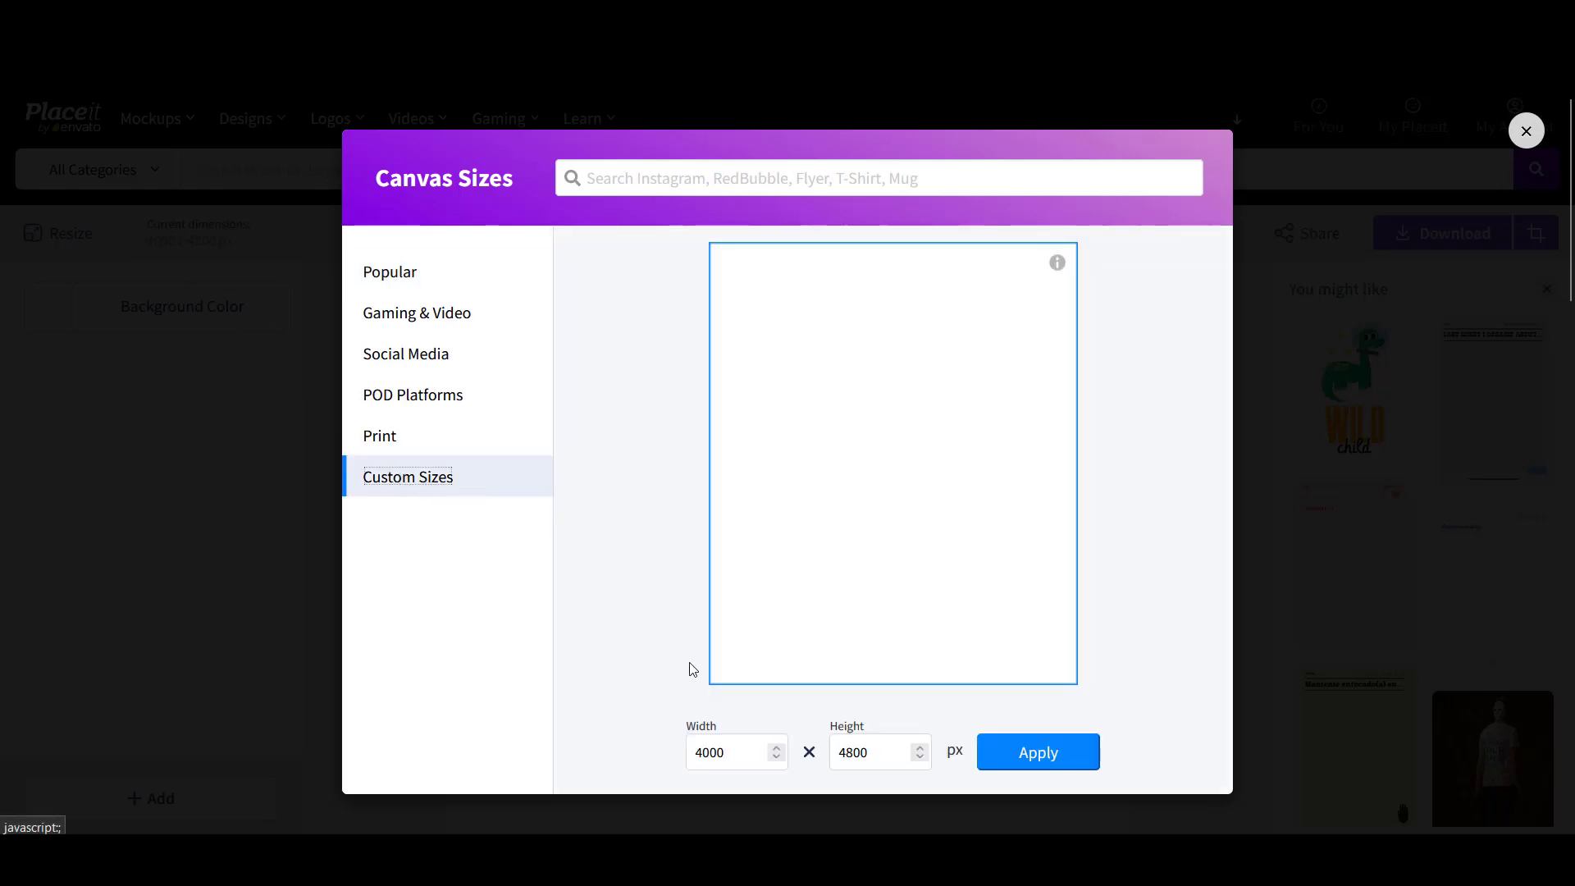
pyautogui.doubleClick(737, 747)
pyautogui.write('5')
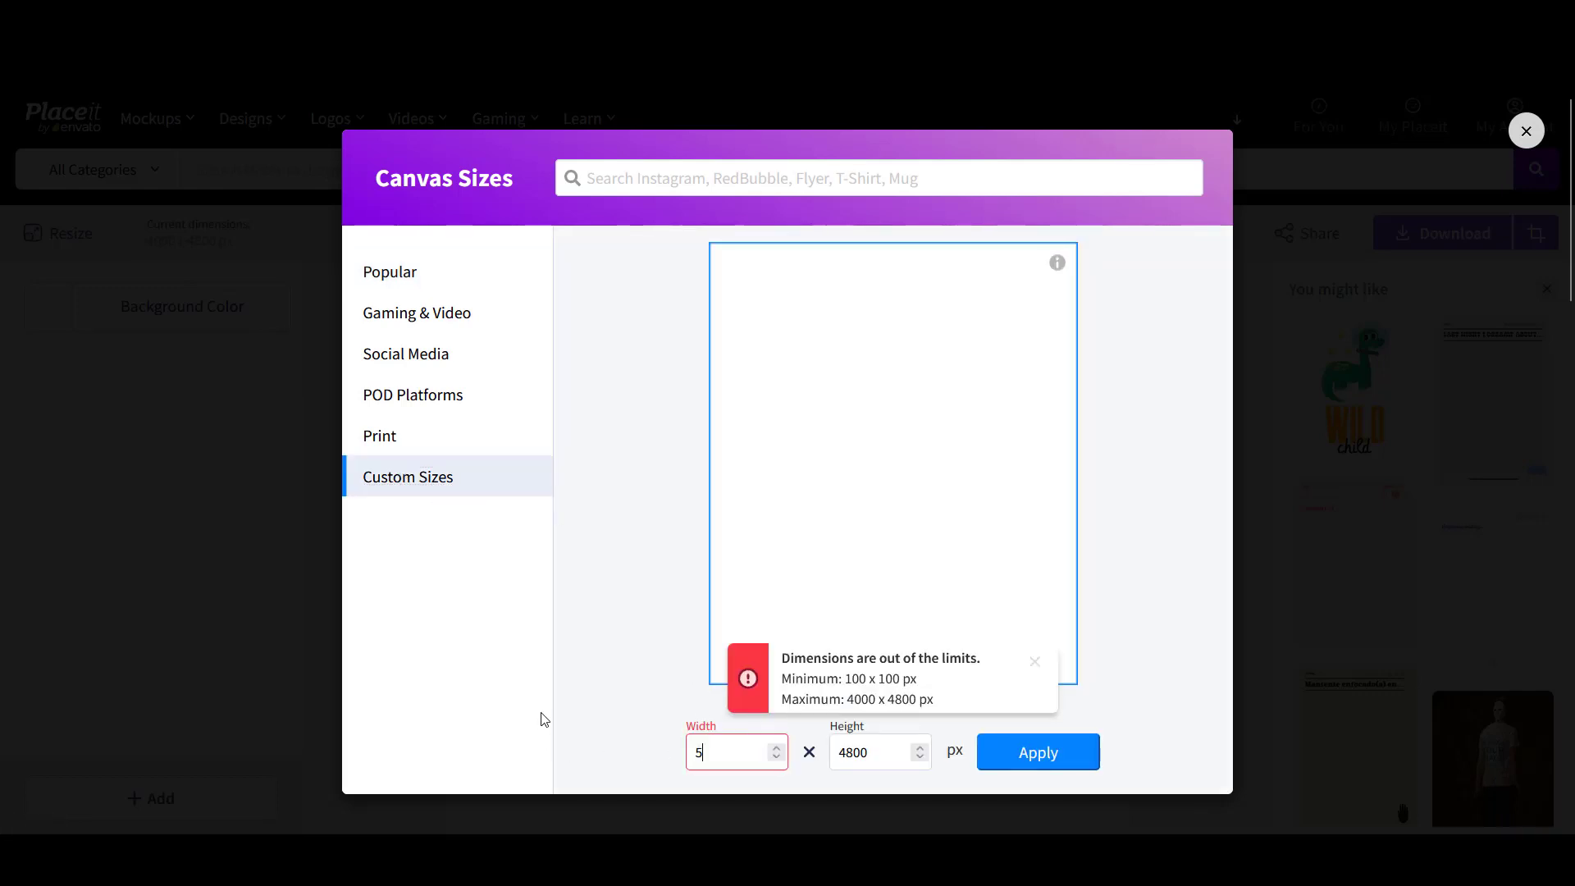
pyautogui.write('00')
pyautogui.doubleClick(878, 750)
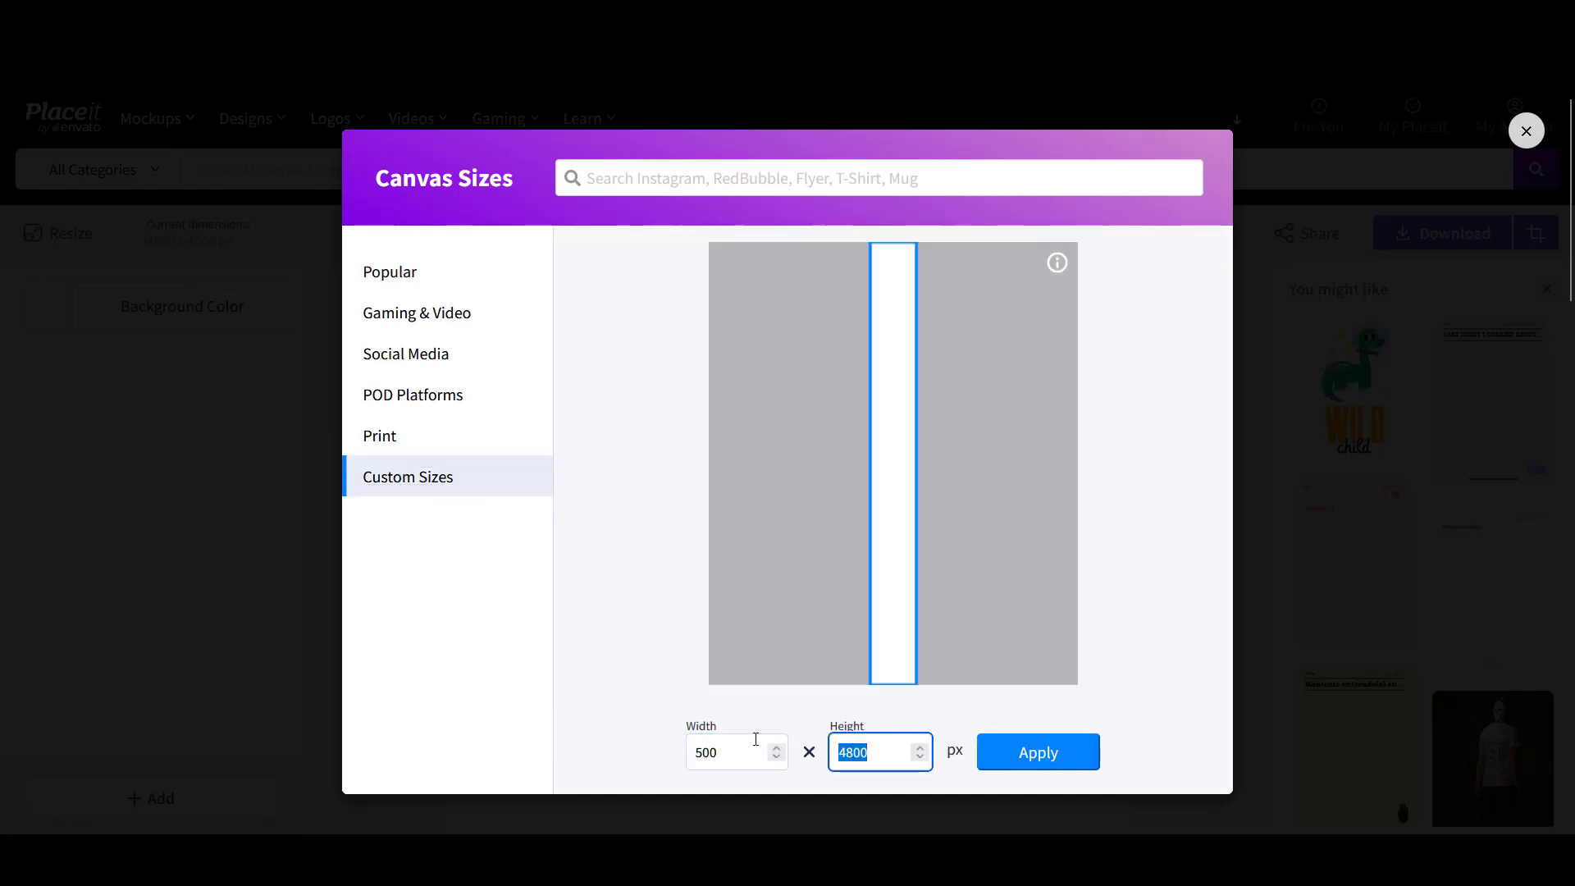
pyautogui.write('500')
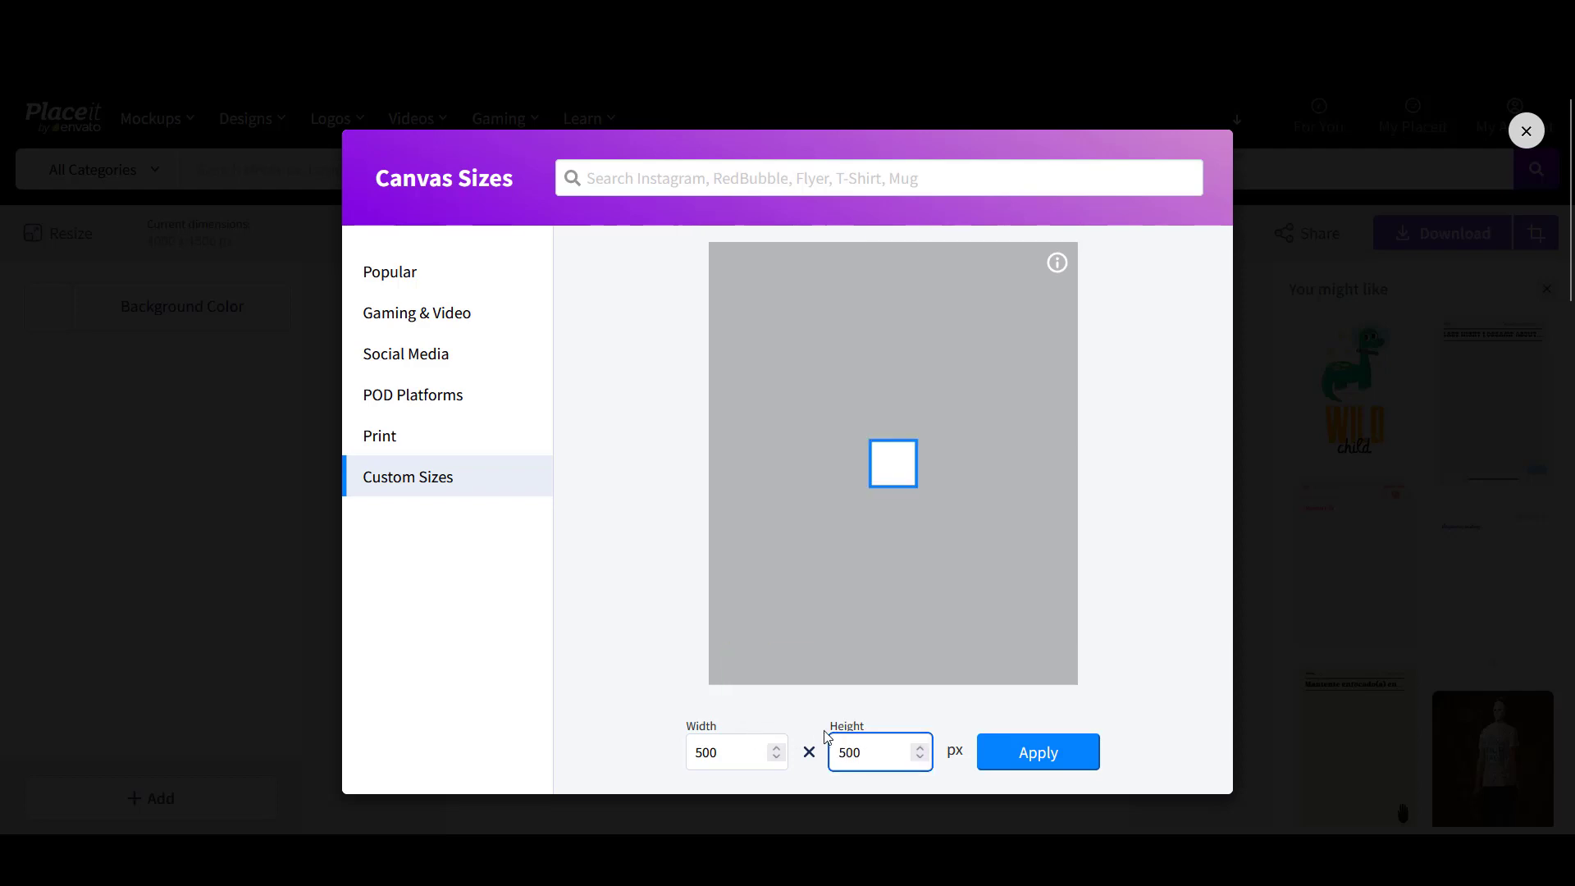
pyautogui.click(1034, 759)
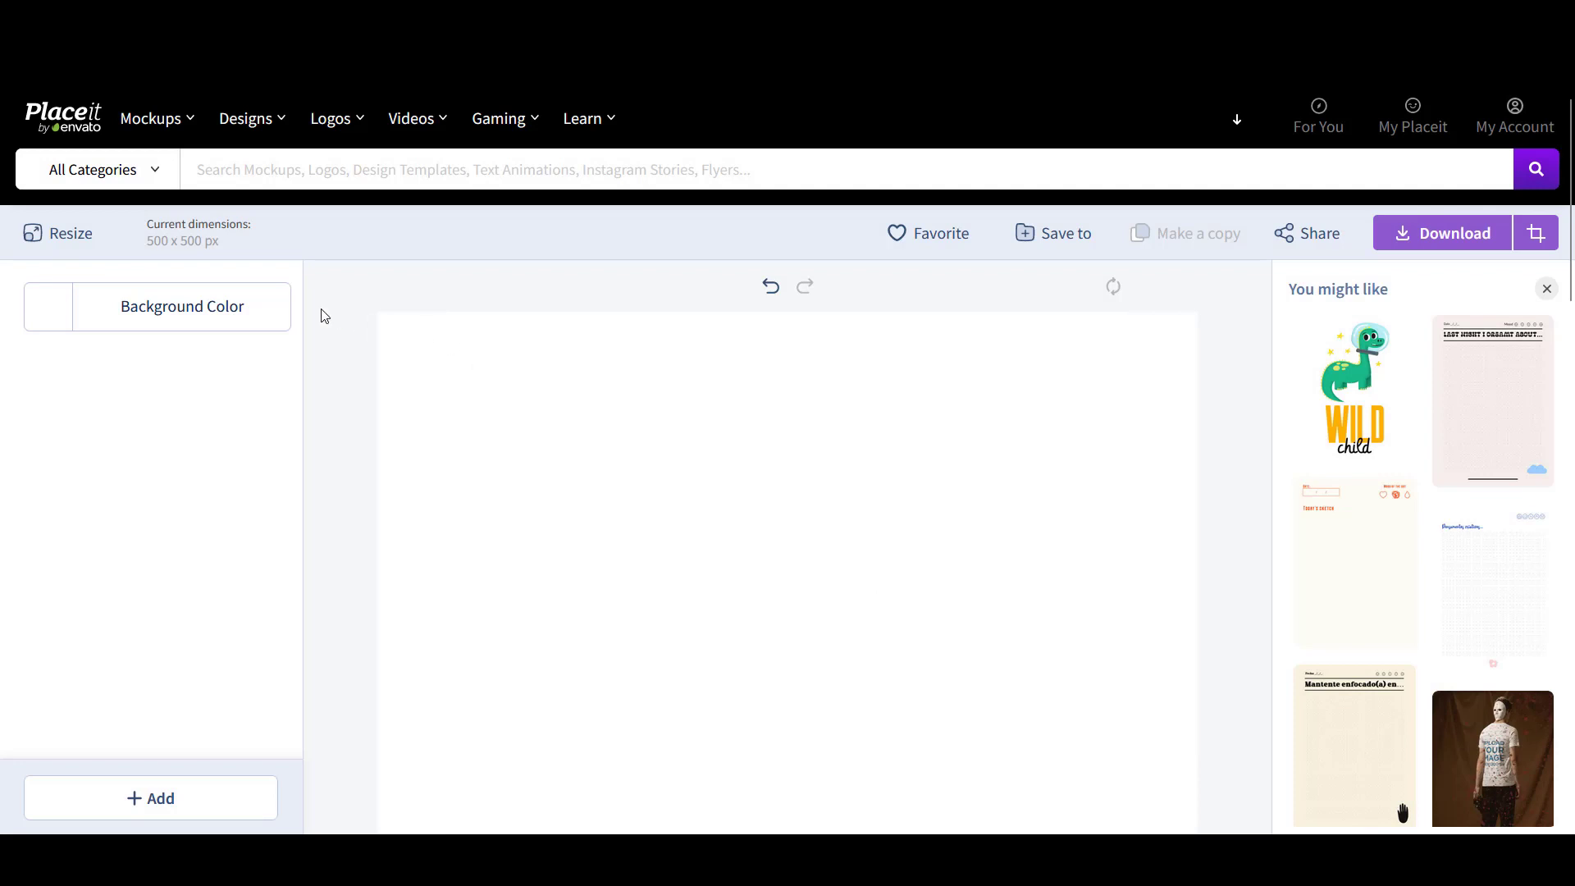
# - Set the canvas background colour to the transparent swatch
pyautogui.click(230, 310)
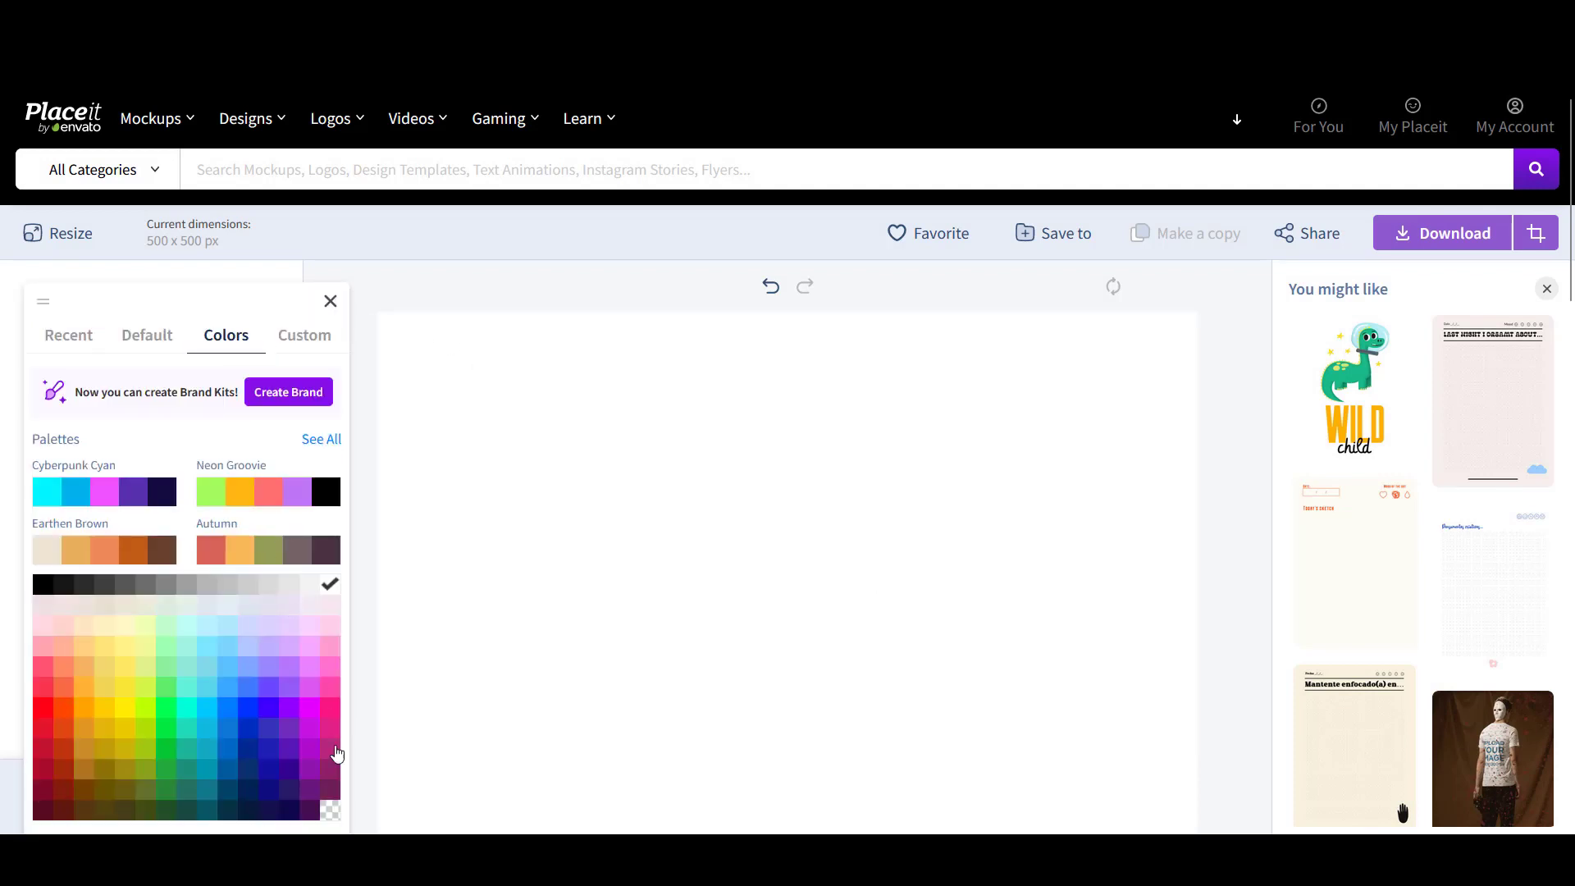
pyautogui.click(330, 810)
pyautogui.click(705, 424)
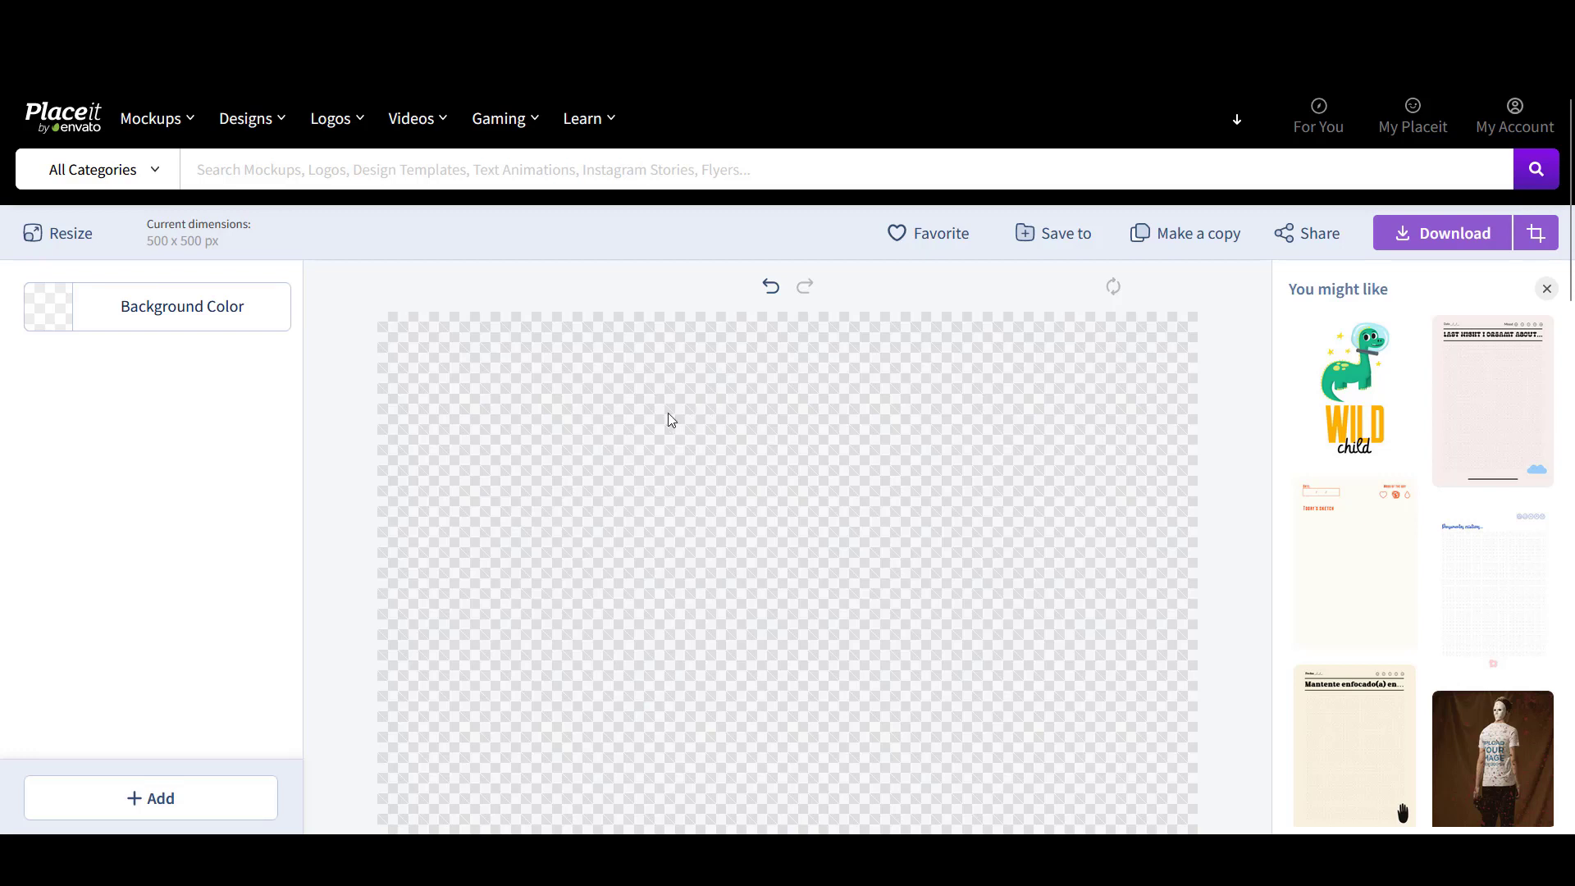
pyautogui.scroll(-1, 787, 427)
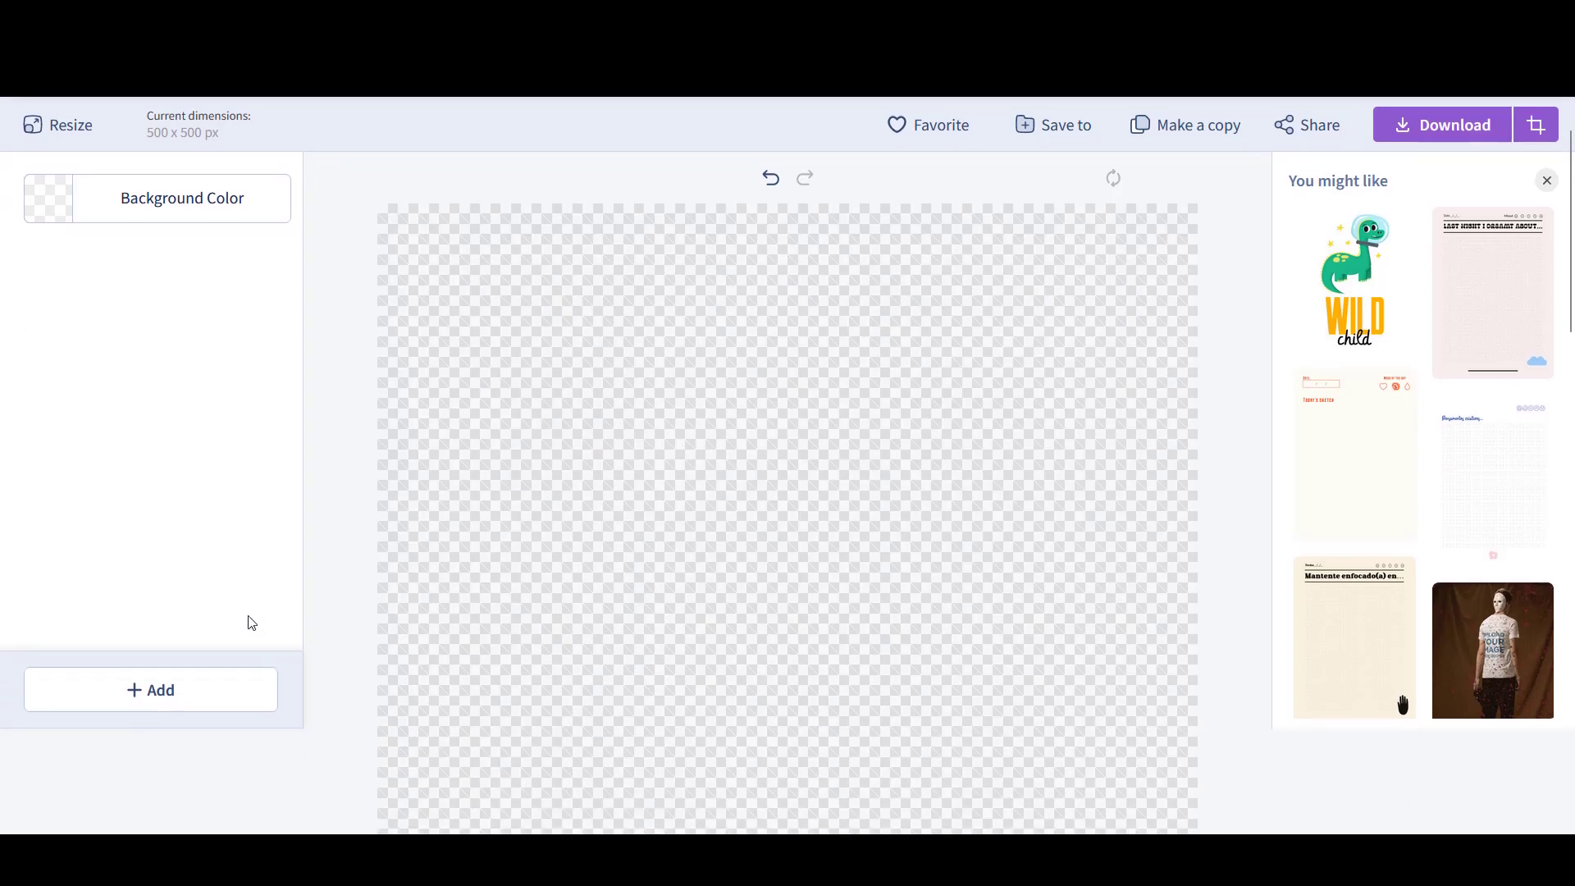
# - Add the Coaching1&1 image as a graphic by uploading it from the computer
pyautogui.click(151, 690)
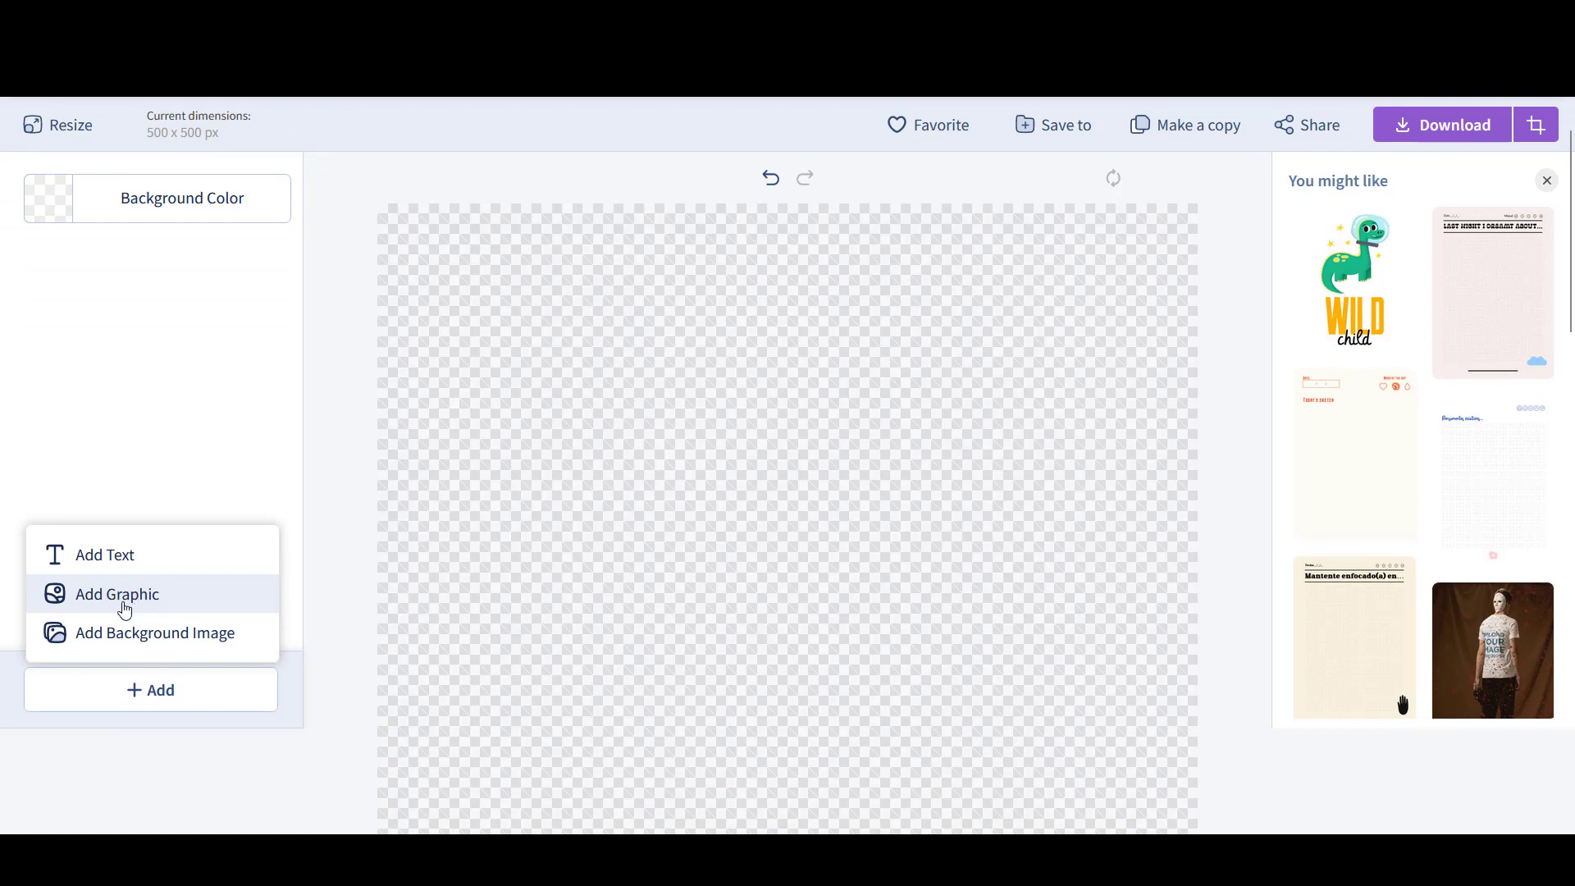
pyautogui.click(127, 604)
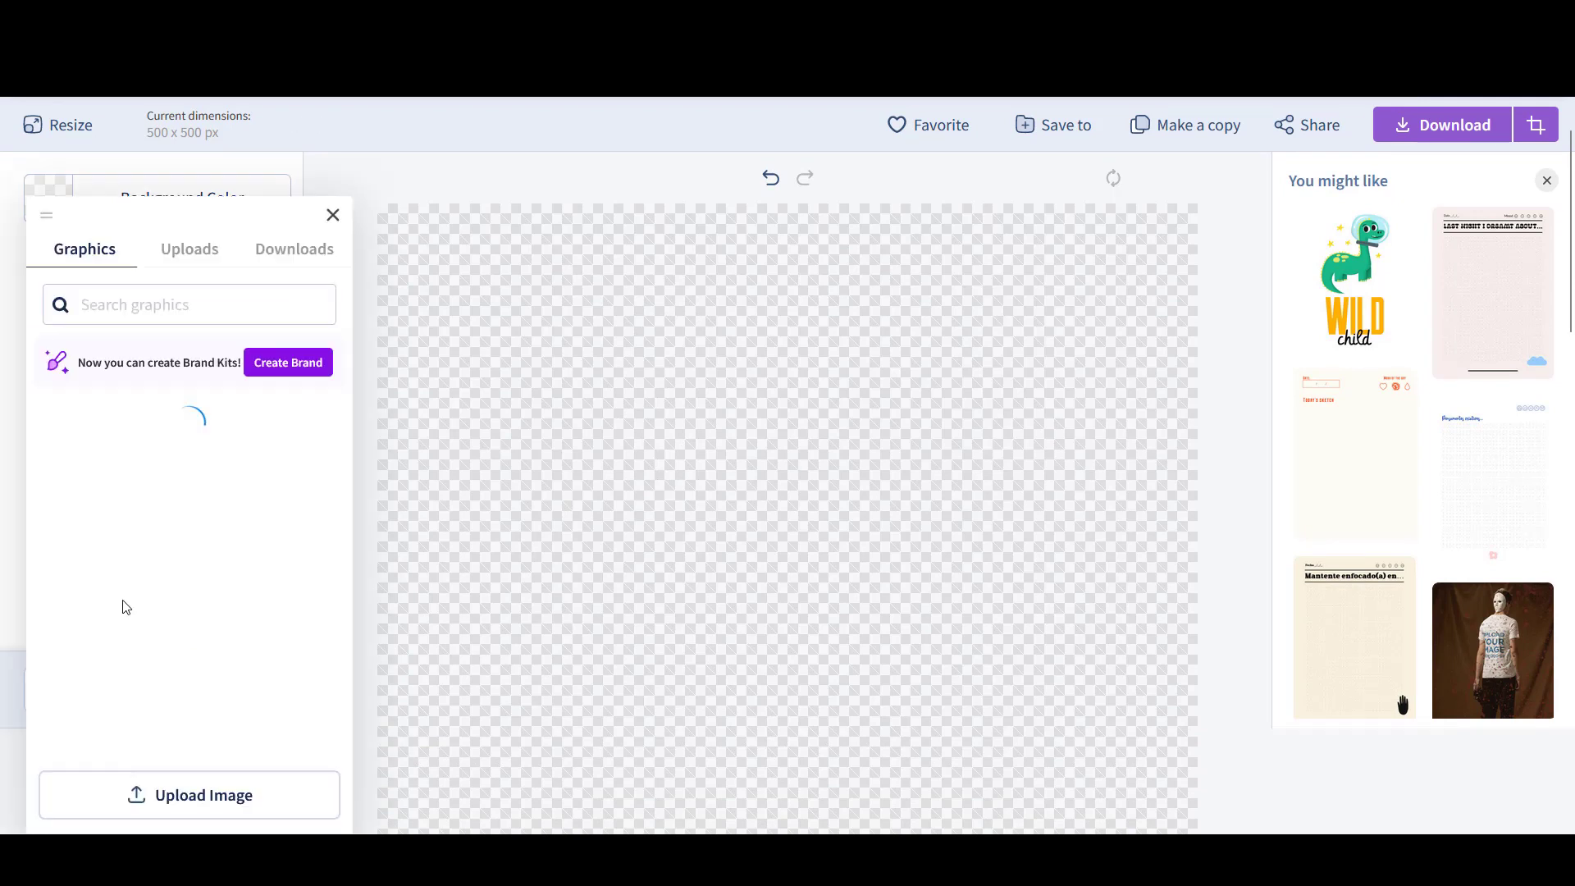
pyautogui.click(197, 252)
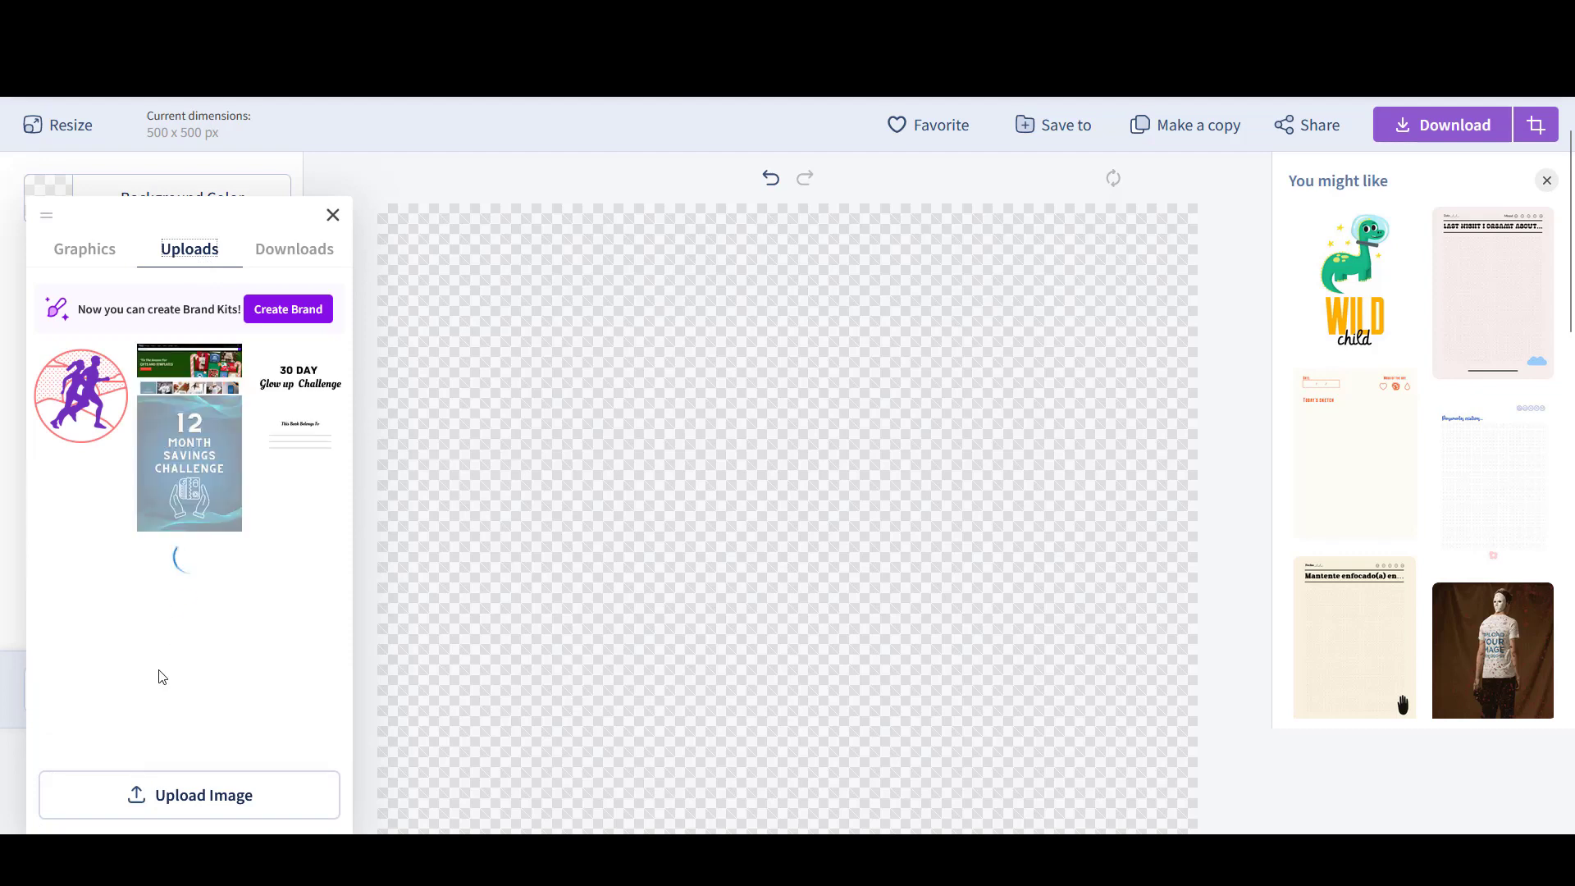
pyautogui.click(105, 252)
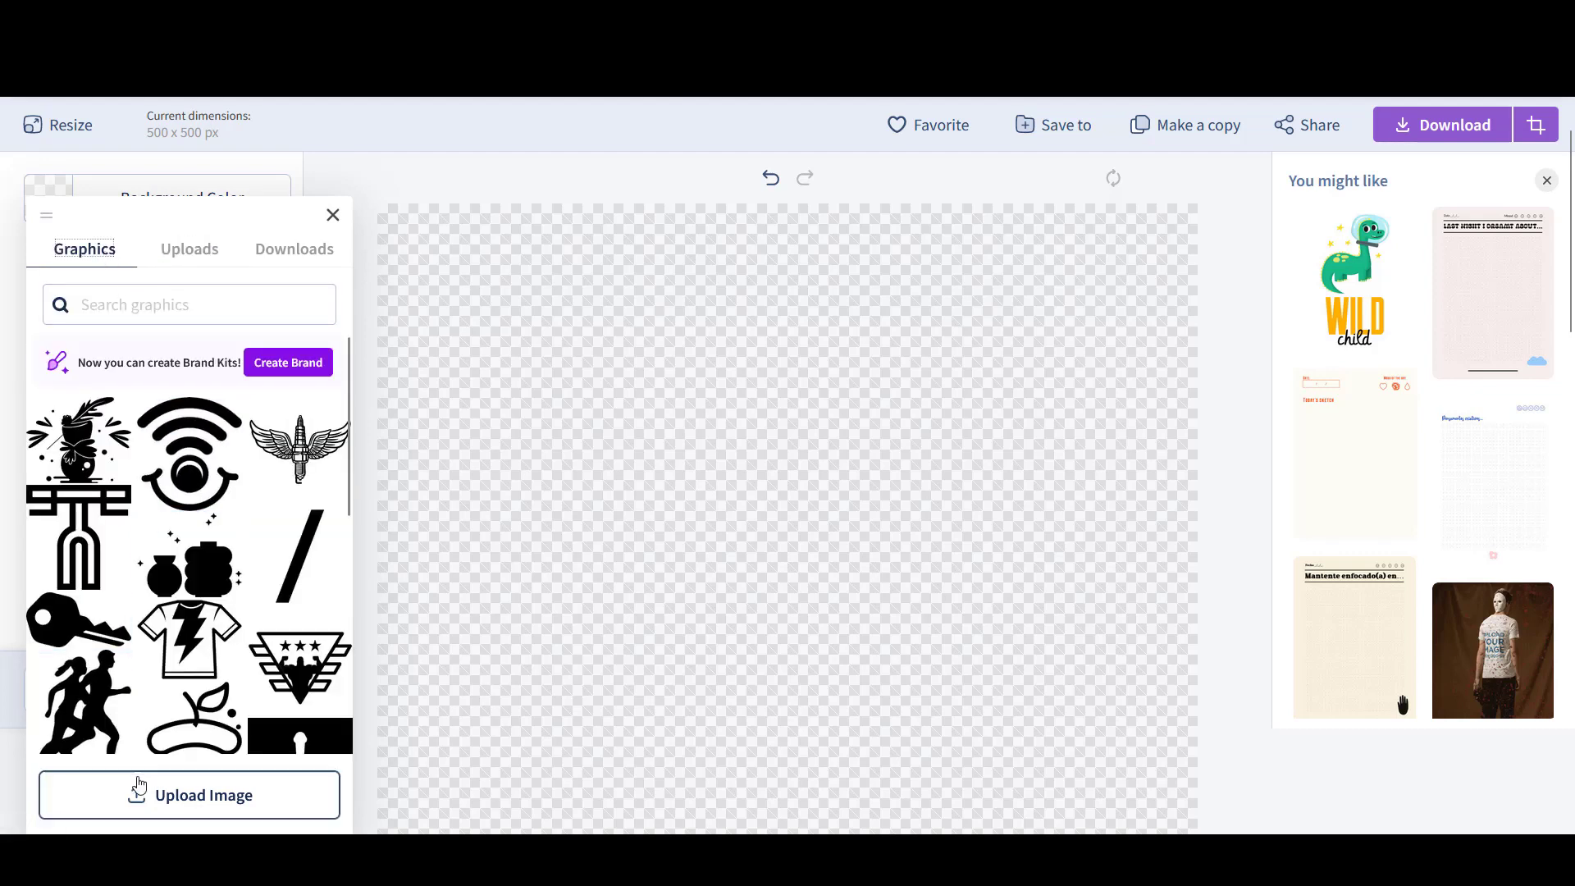
pyautogui.click(209, 812)
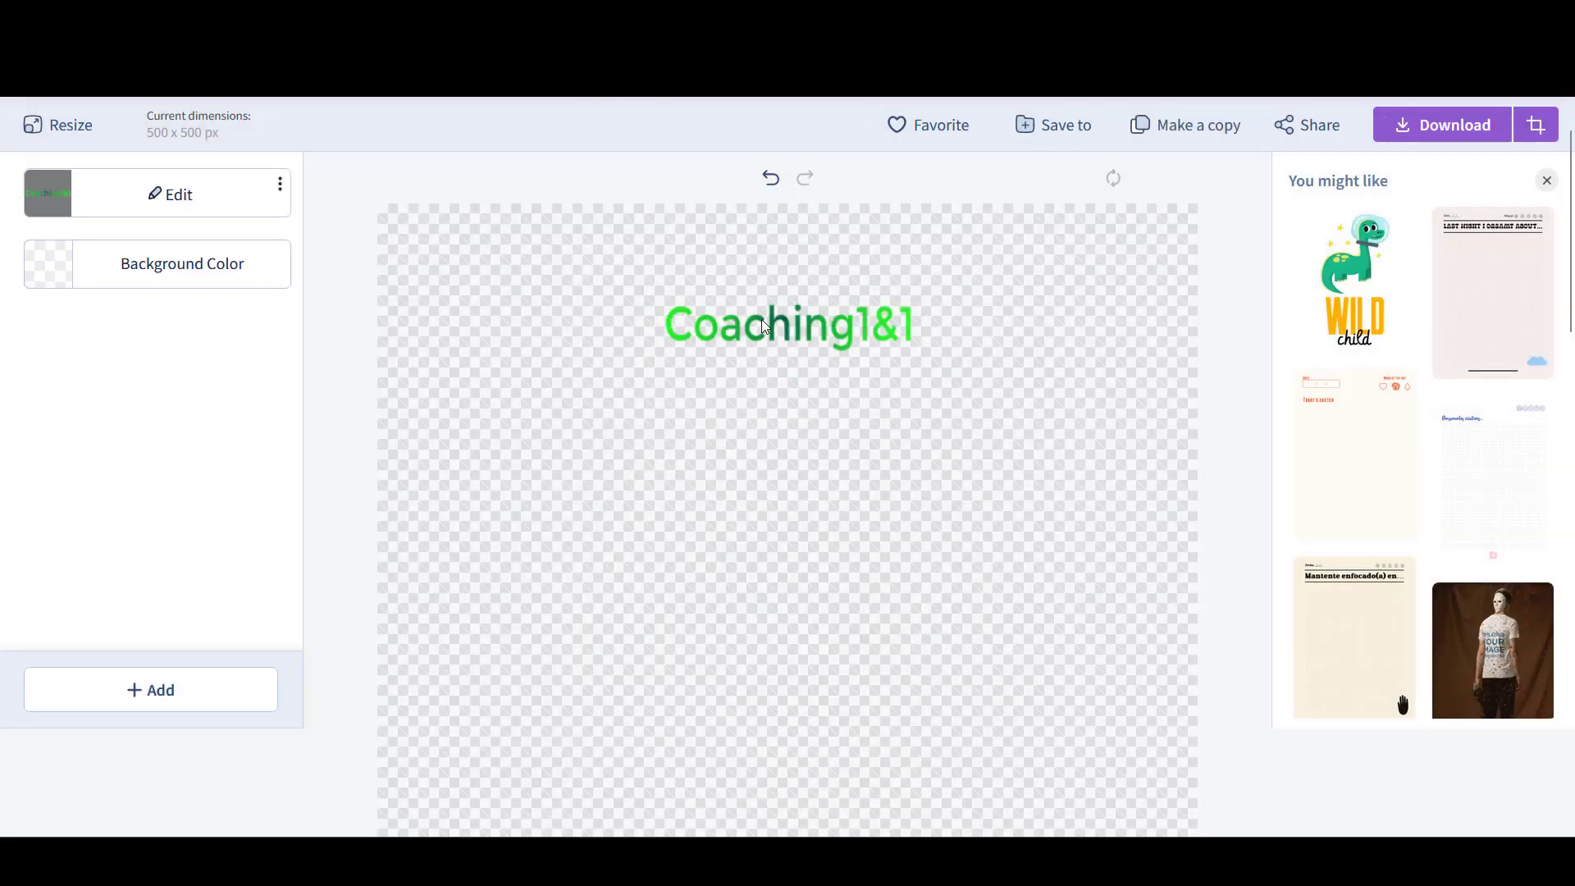
# - Move the Coaching1&1 graphic to the lower half and enlarge it to nearly full canvas width
pyautogui.moveTo(761, 324); pyautogui.dragTo(772, 637)
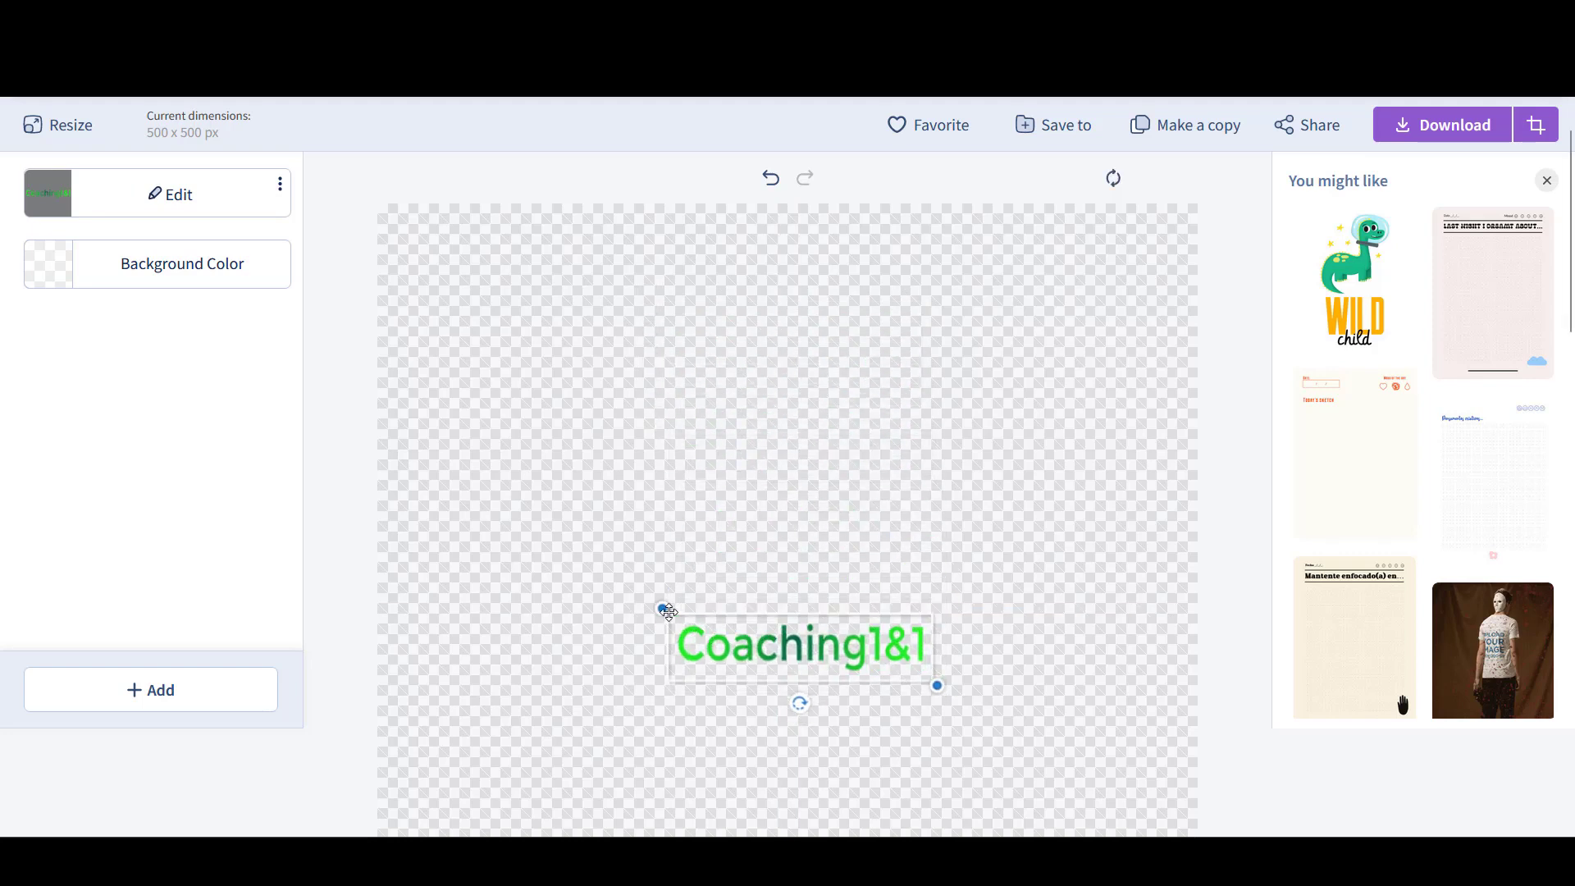
pyautogui.moveTo(664, 609); pyautogui.dragTo(427, 410)
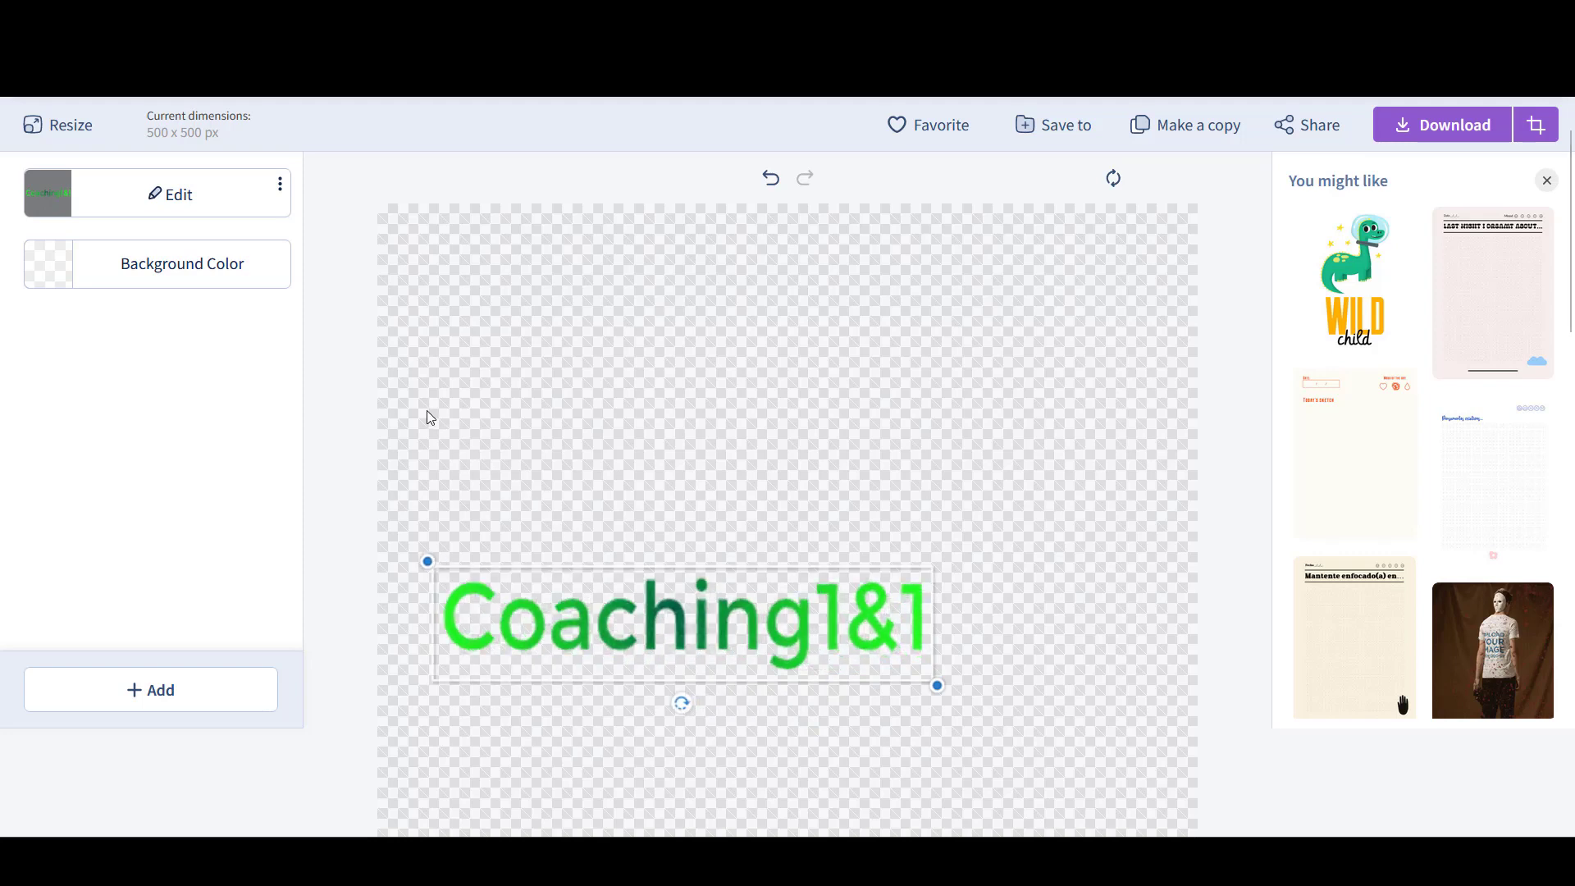
pyautogui.click(888, 635)
pyautogui.moveTo(934, 677); pyautogui.dragTo(1145, 766)
pyautogui.click(734, 661)
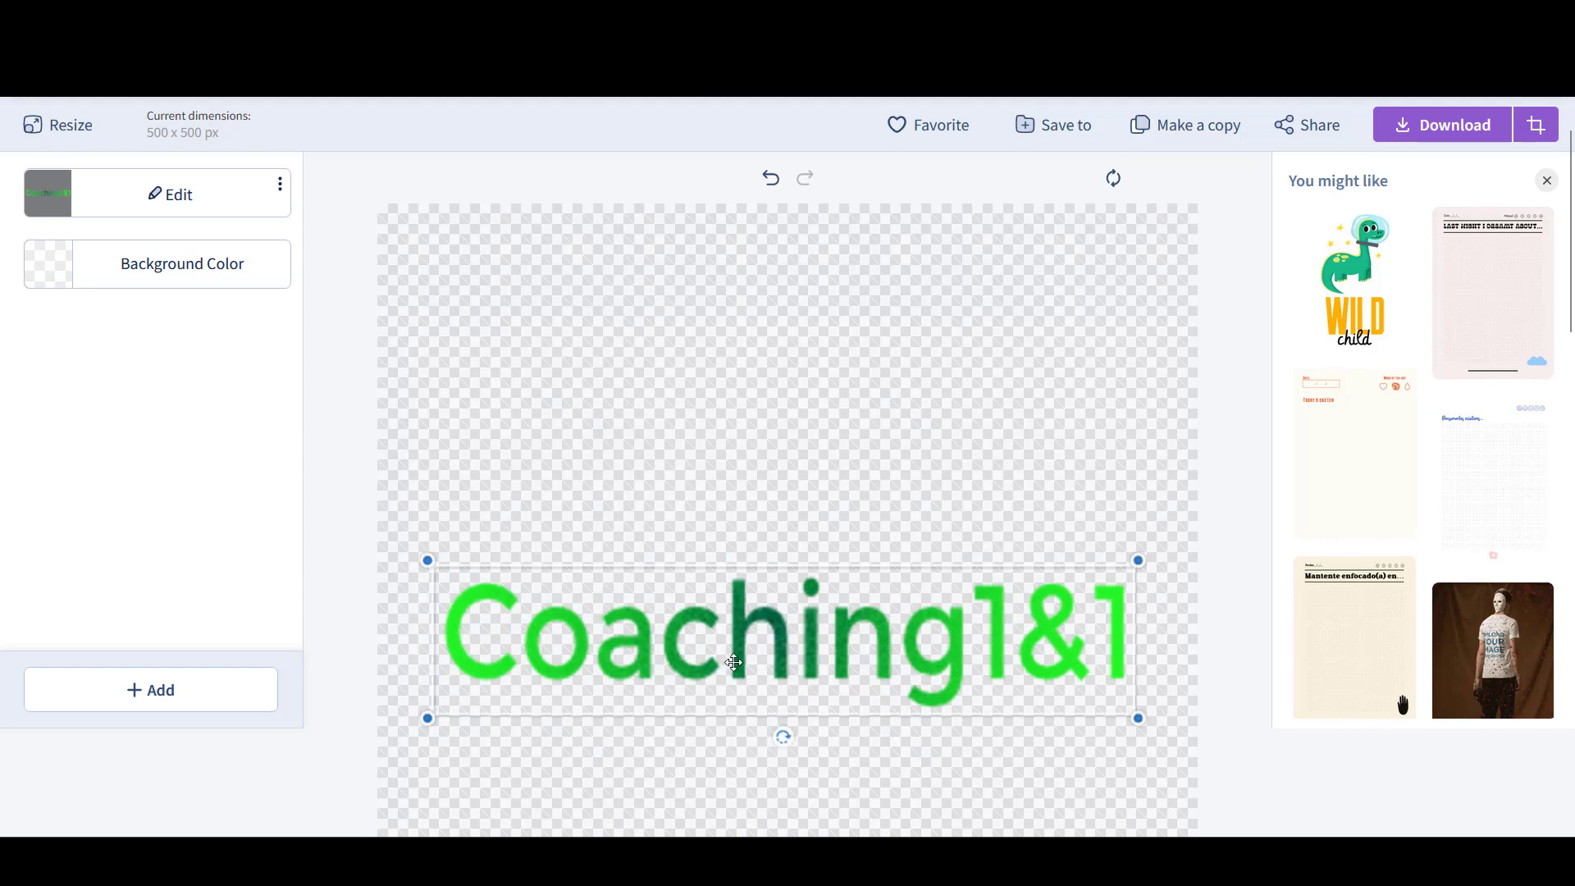
pyautogui.click(721, 547)
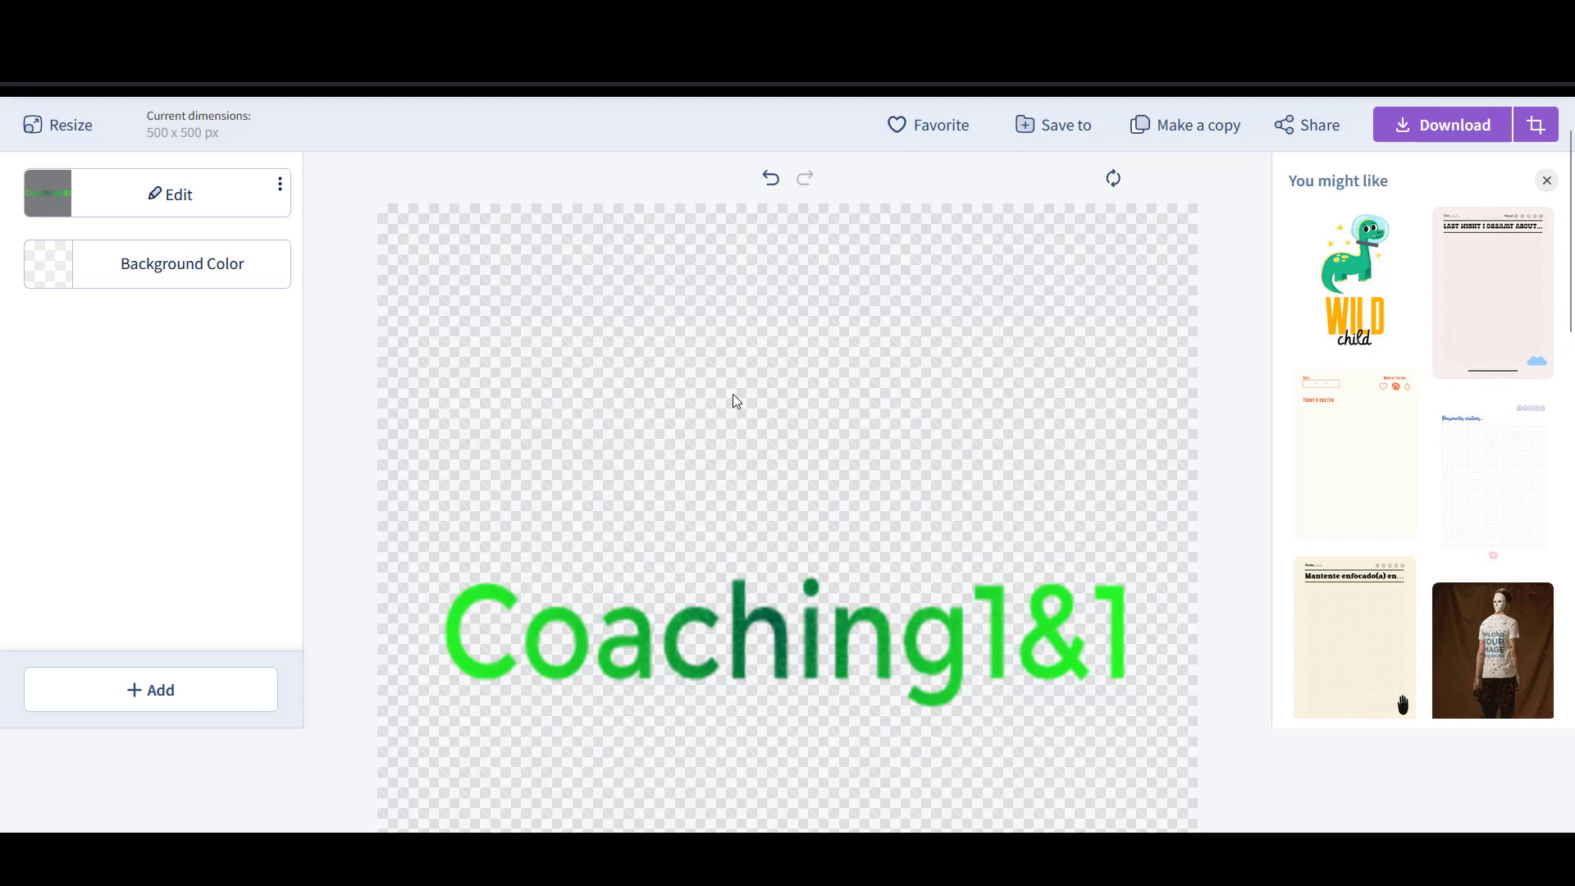
# - Resize the canvas to a custom 500 x 250 px
pyautogui.click(58, 123)
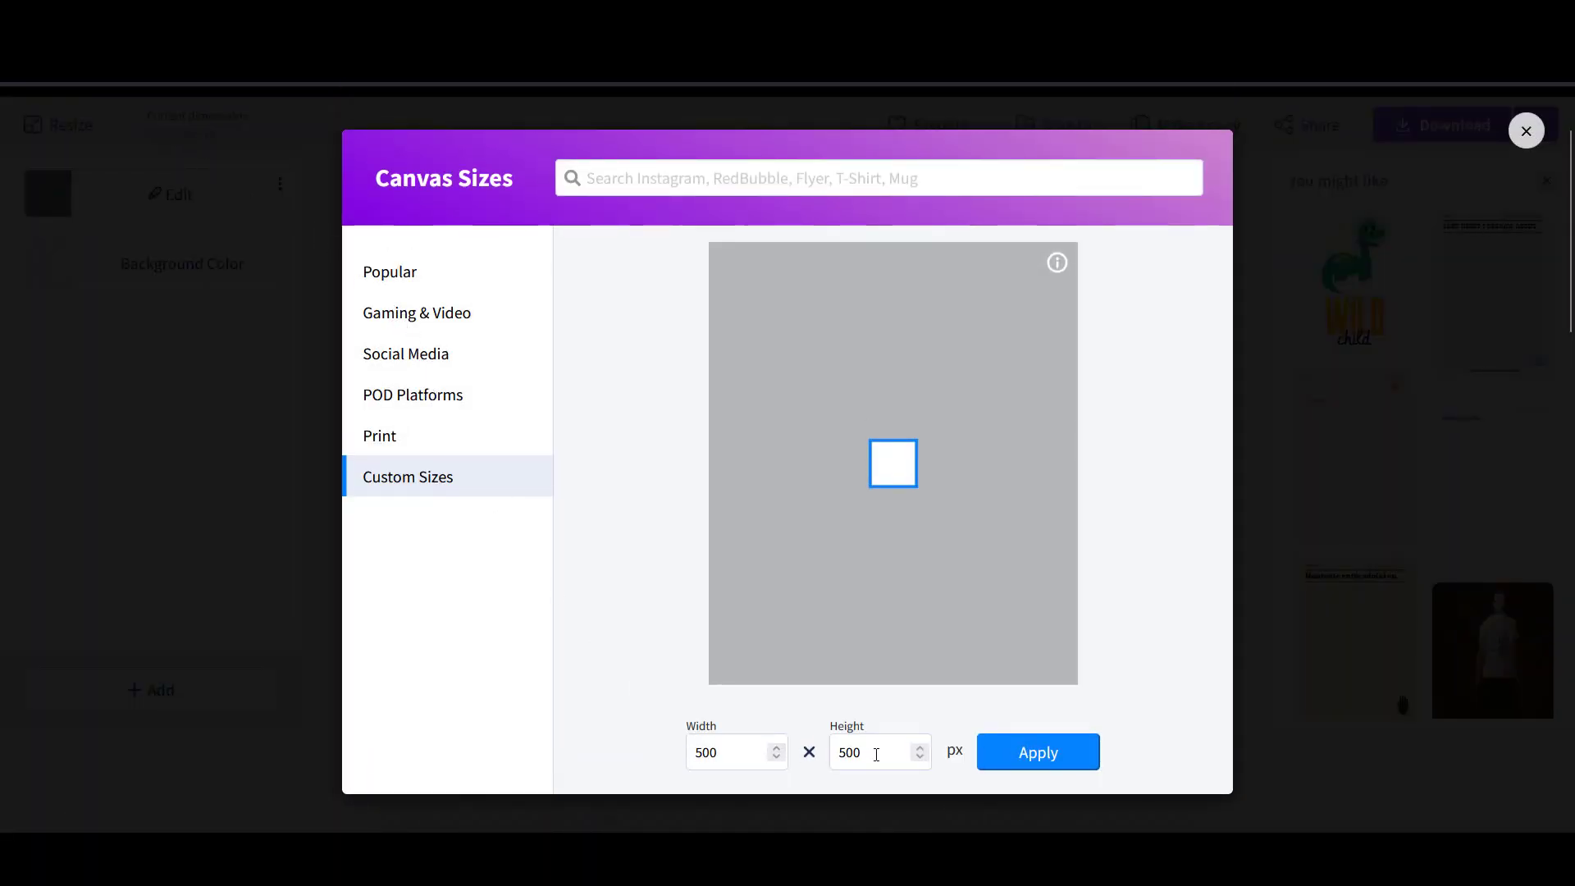
pyautogui.moveTo(876, 754); pyautogui.dragTo(842, 751)
pyautogui.write('3')
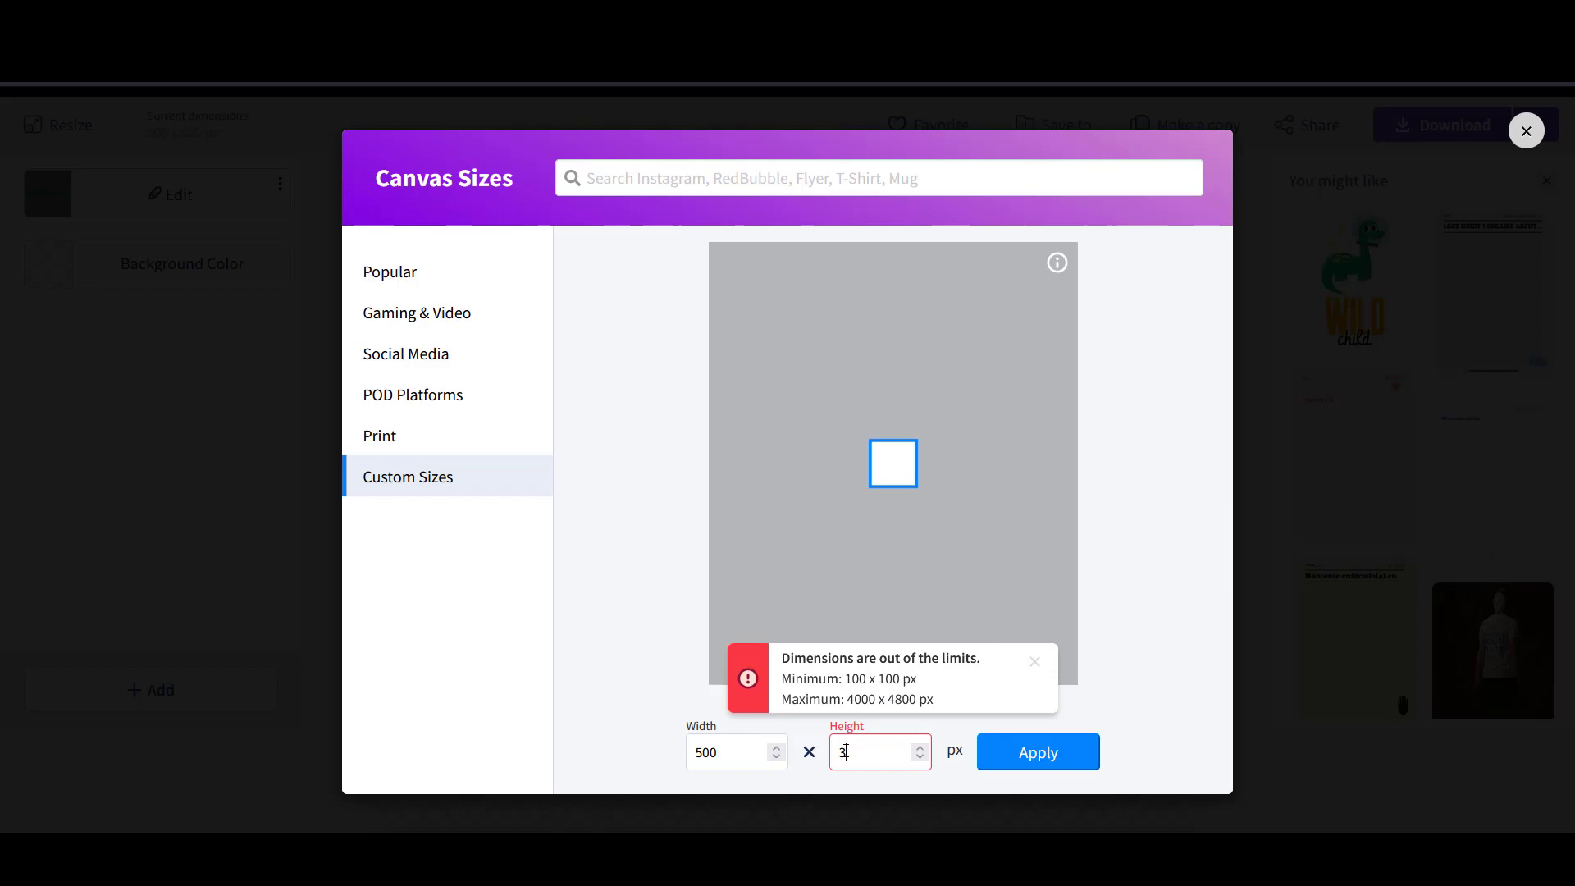
pyautogui.write('00')
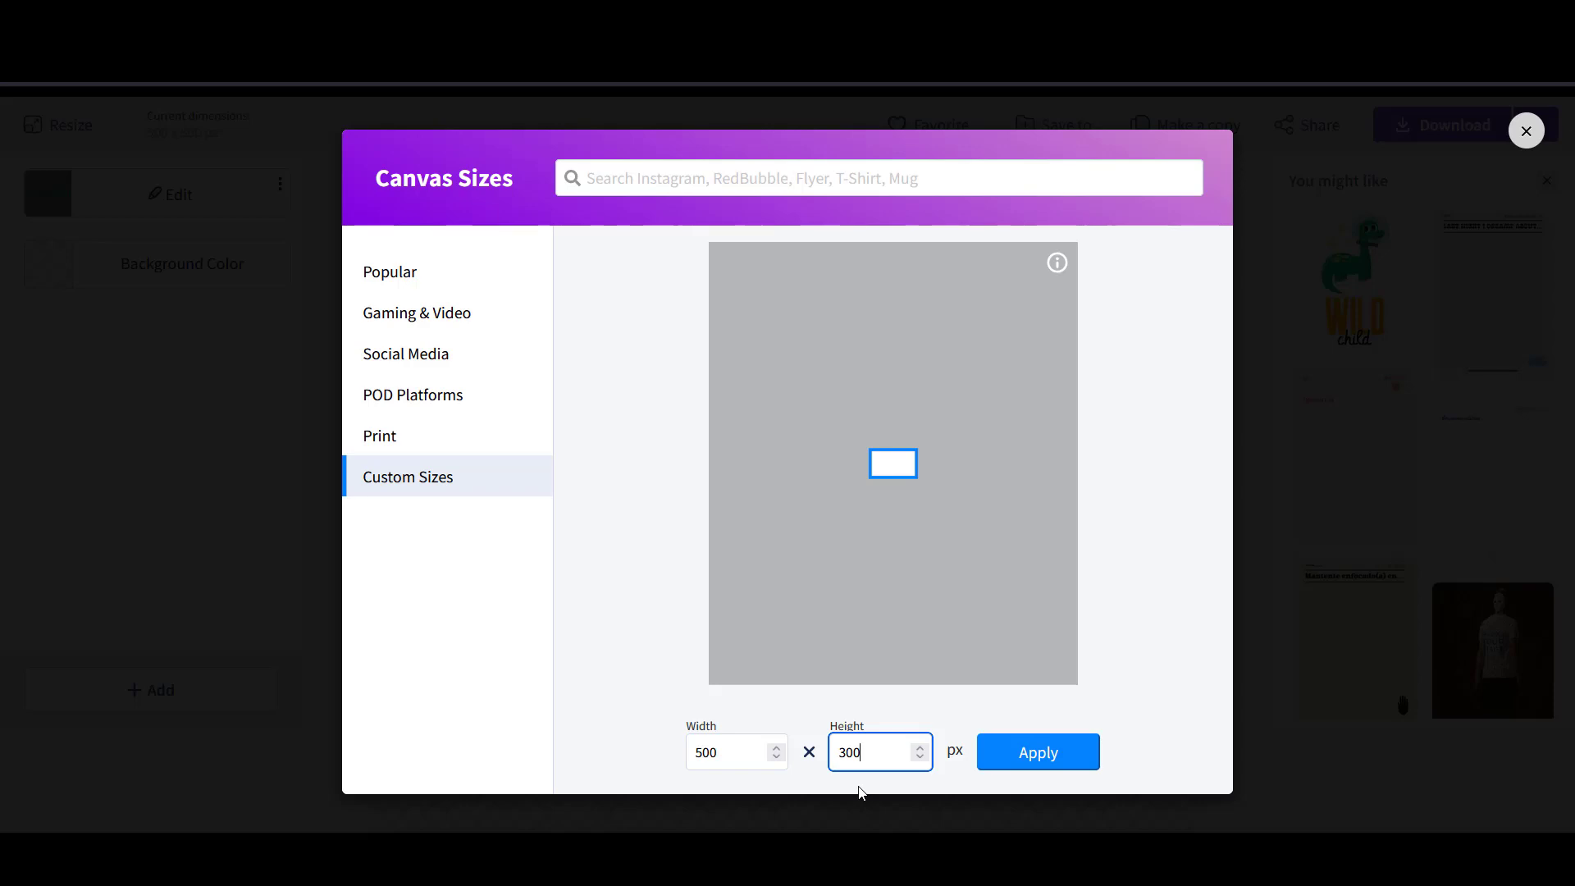
pyautogui.press('BackSpace')
pyautogui.press('BackSpace')
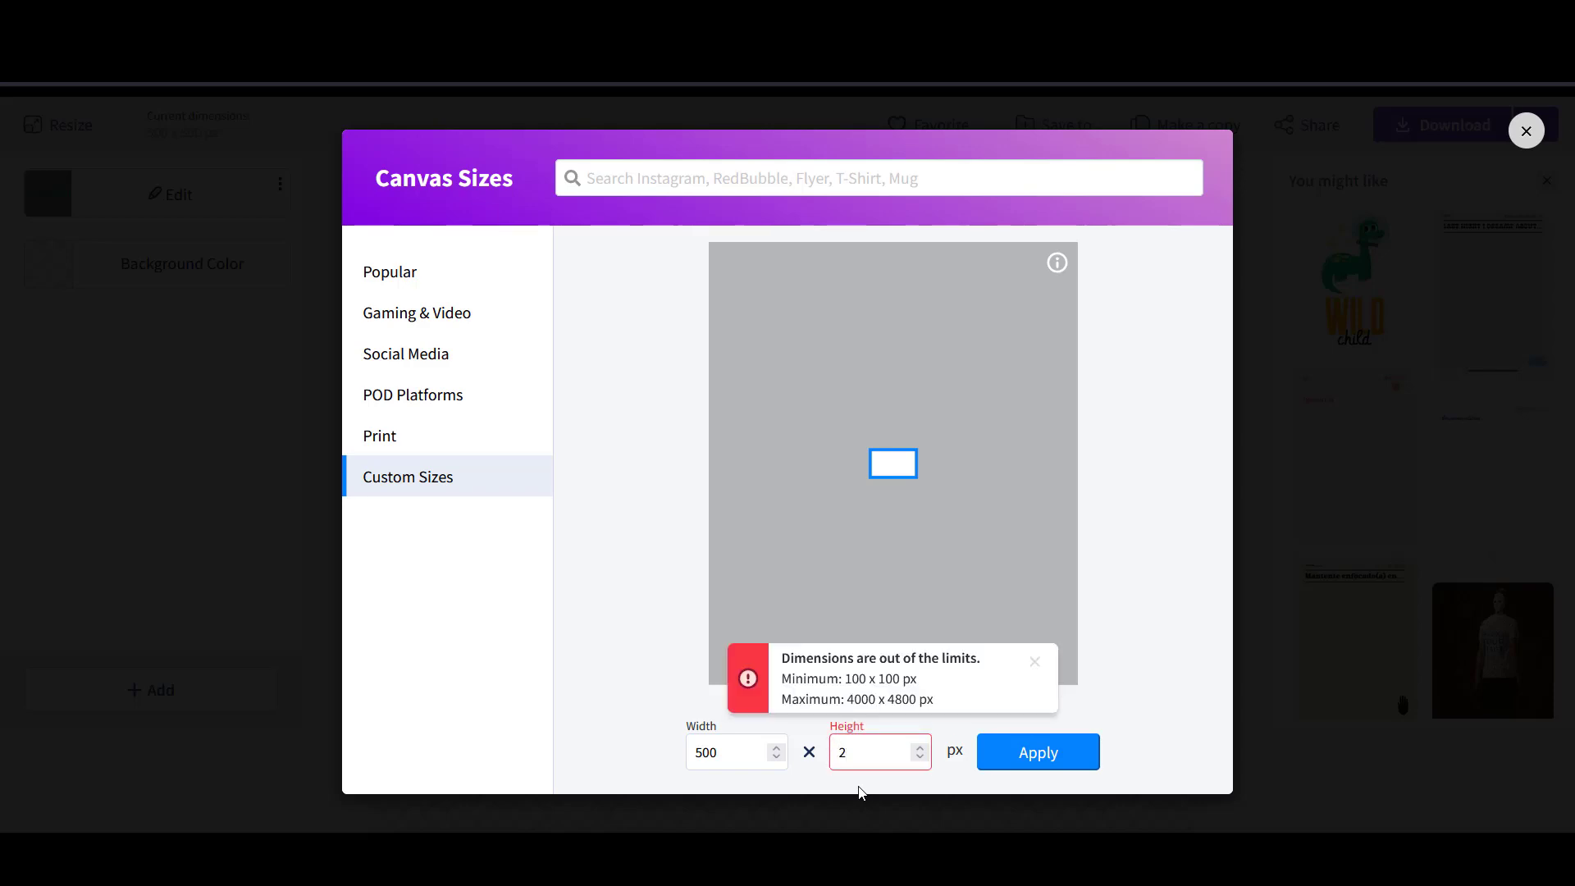
pyautogui.write('0')
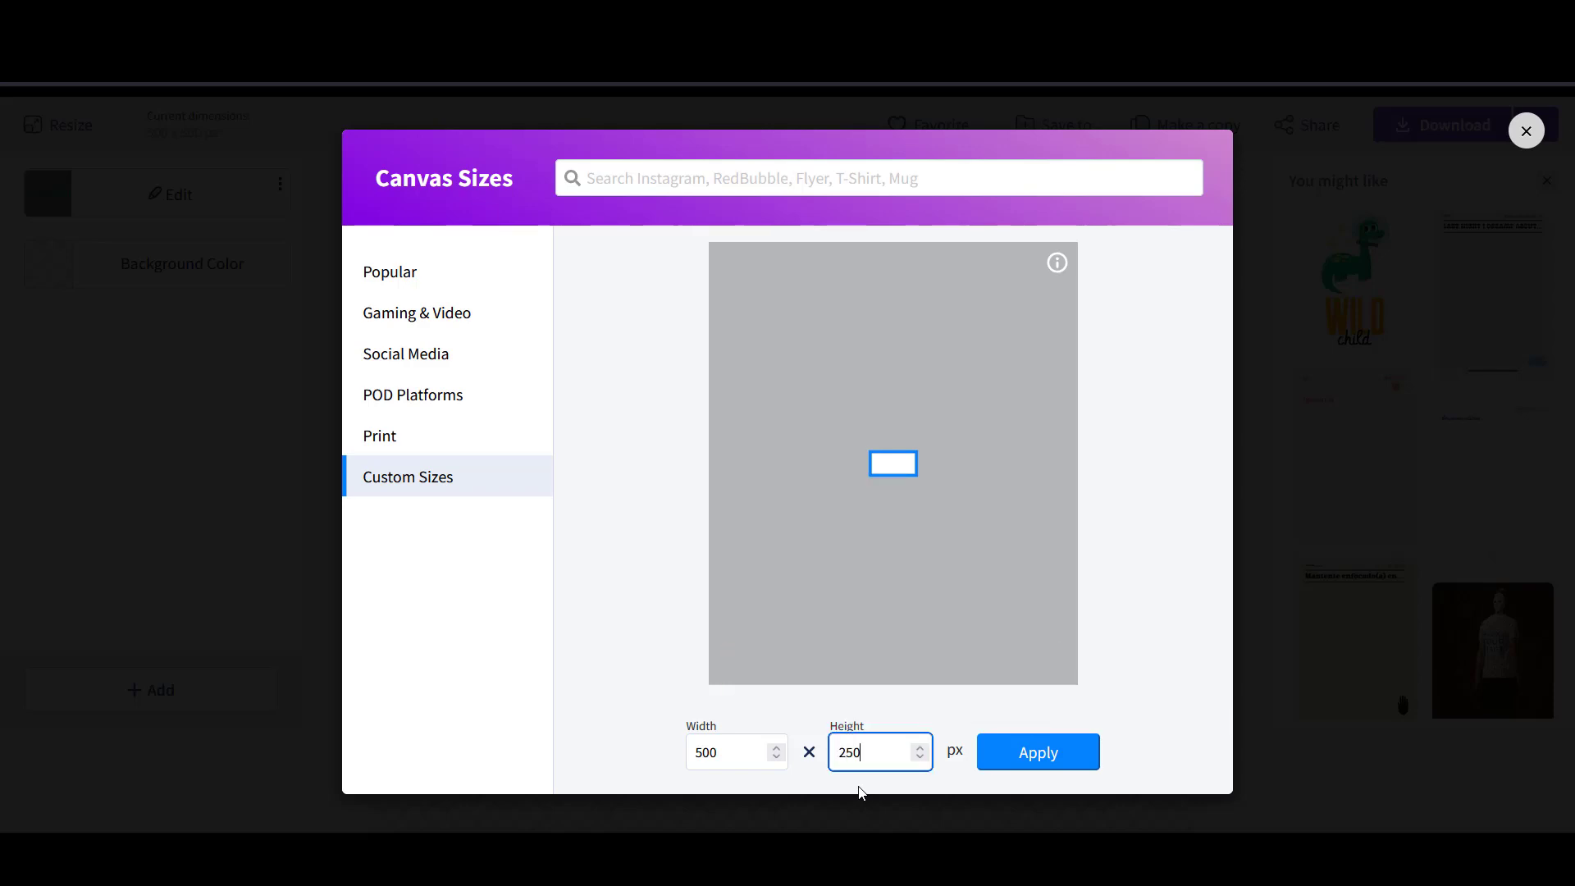
pyautogui.click(1052, 756)
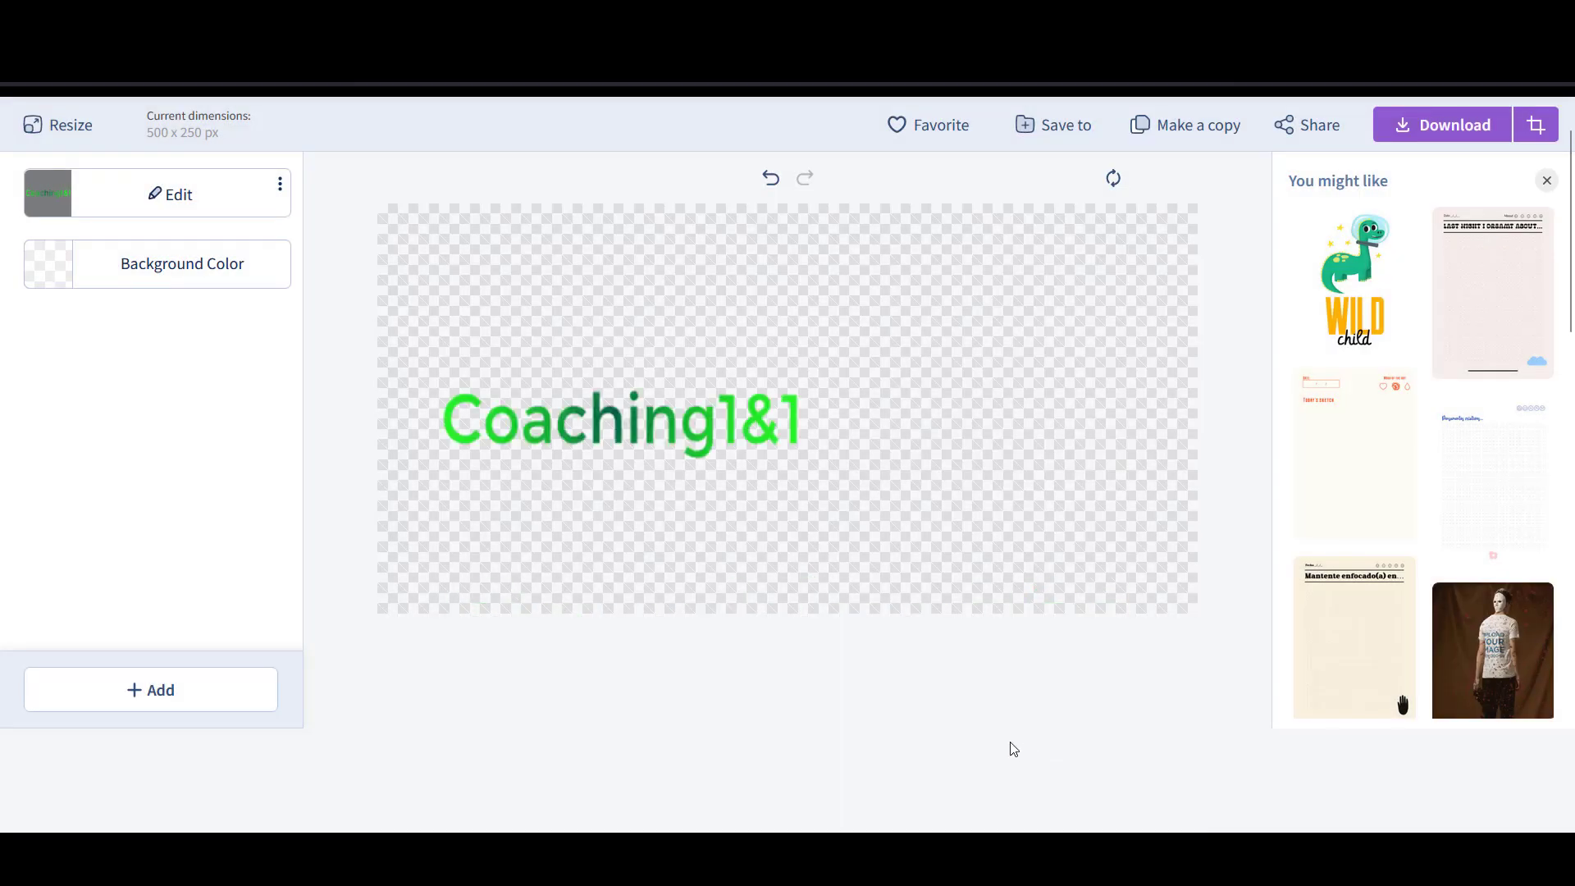
# - Stretch the Coaching1&1 text across nearly the full canvas width and centre it
pyautogui.click(730, 423)
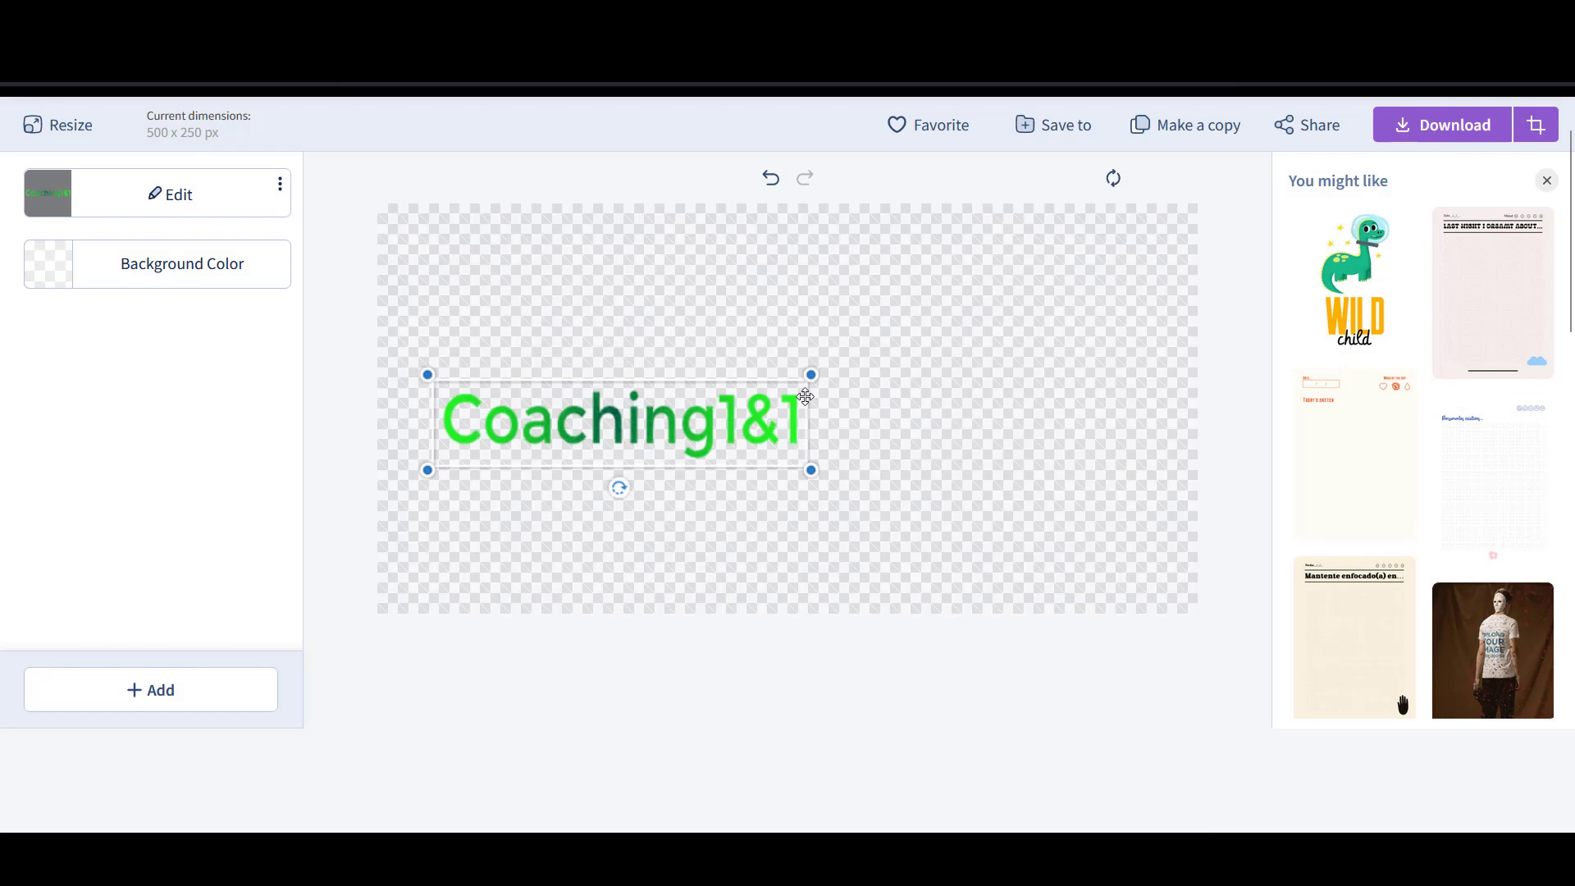
pyautogui.moveTo(810, 374); pyautogui.dragTo(1158, 293)
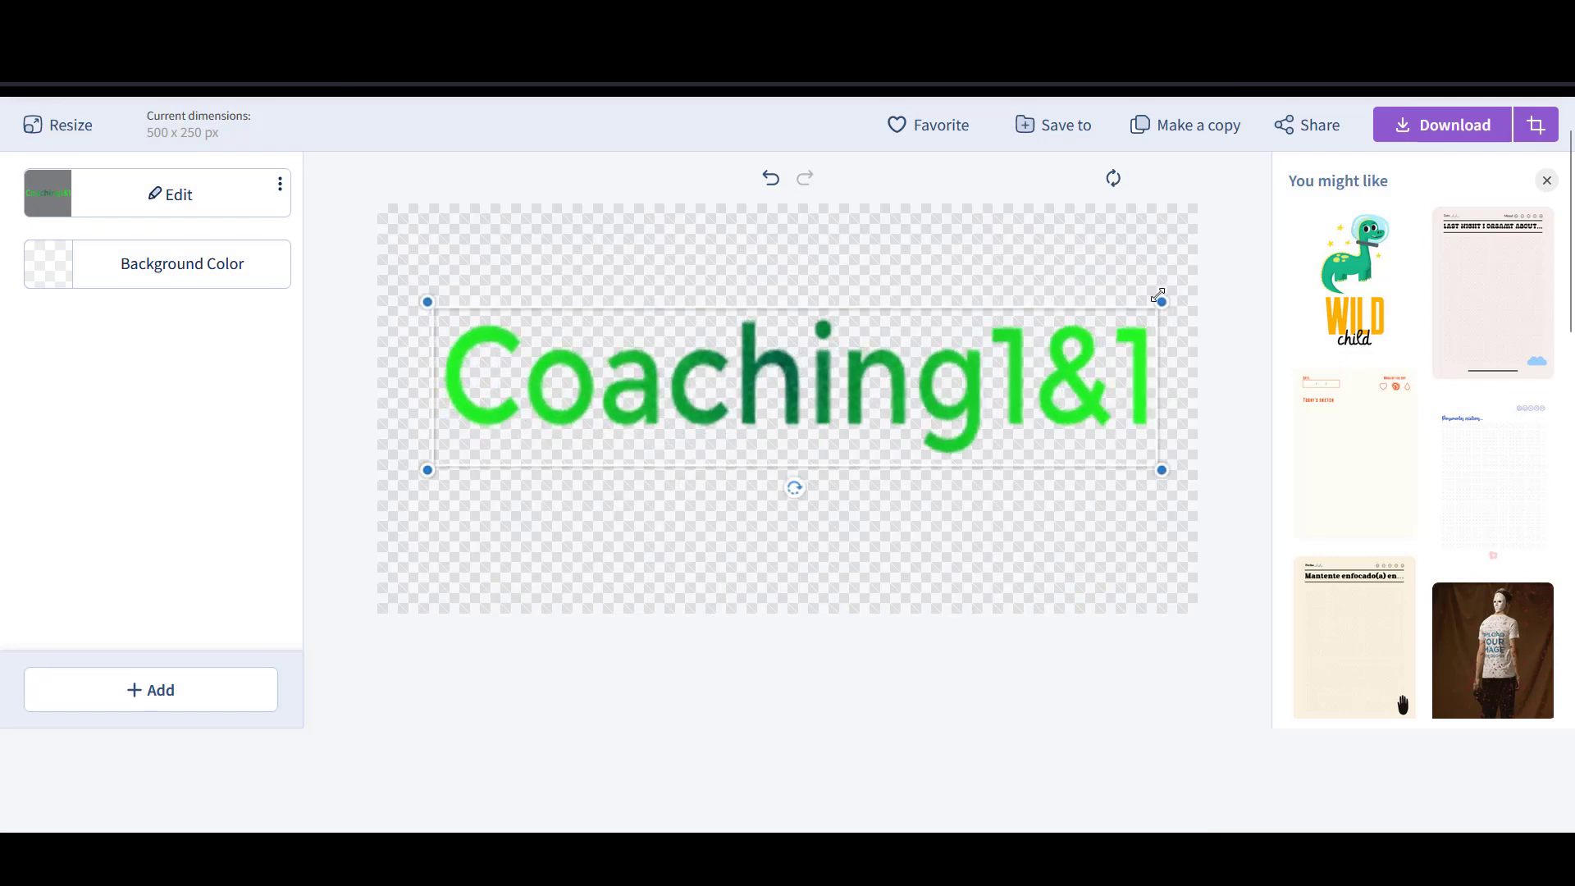
pyautogui.moveTo(891, 378); pyautogui.dragTo(893, 398)
pyautogui.click(456, 304)
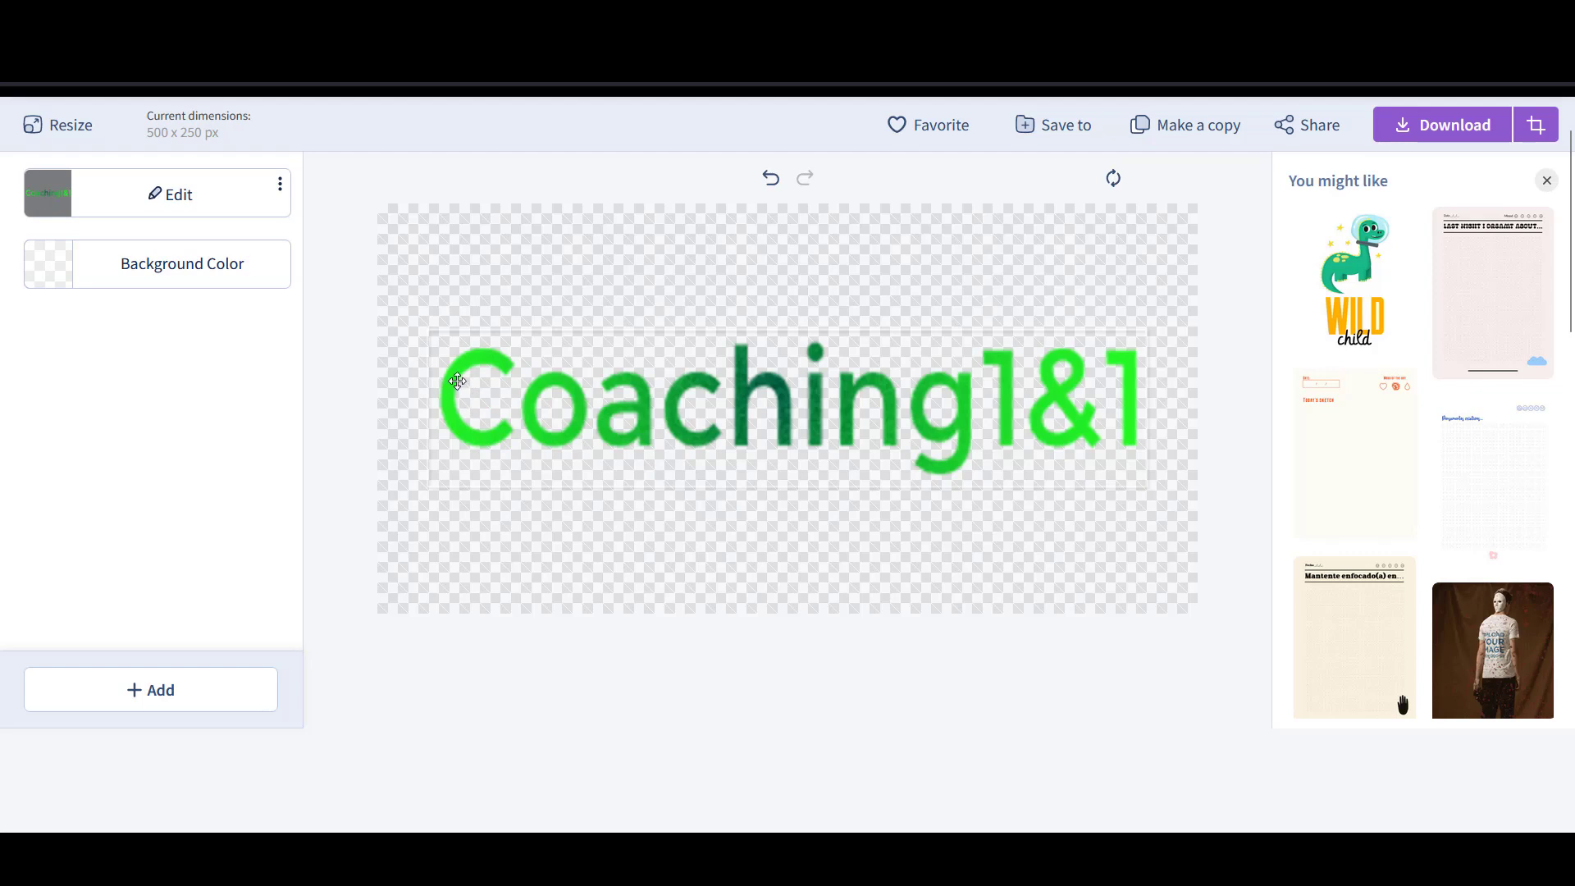
# - Change the canvas height to 150 px, making it 500 x 150
pyautogui.click(74, 126)
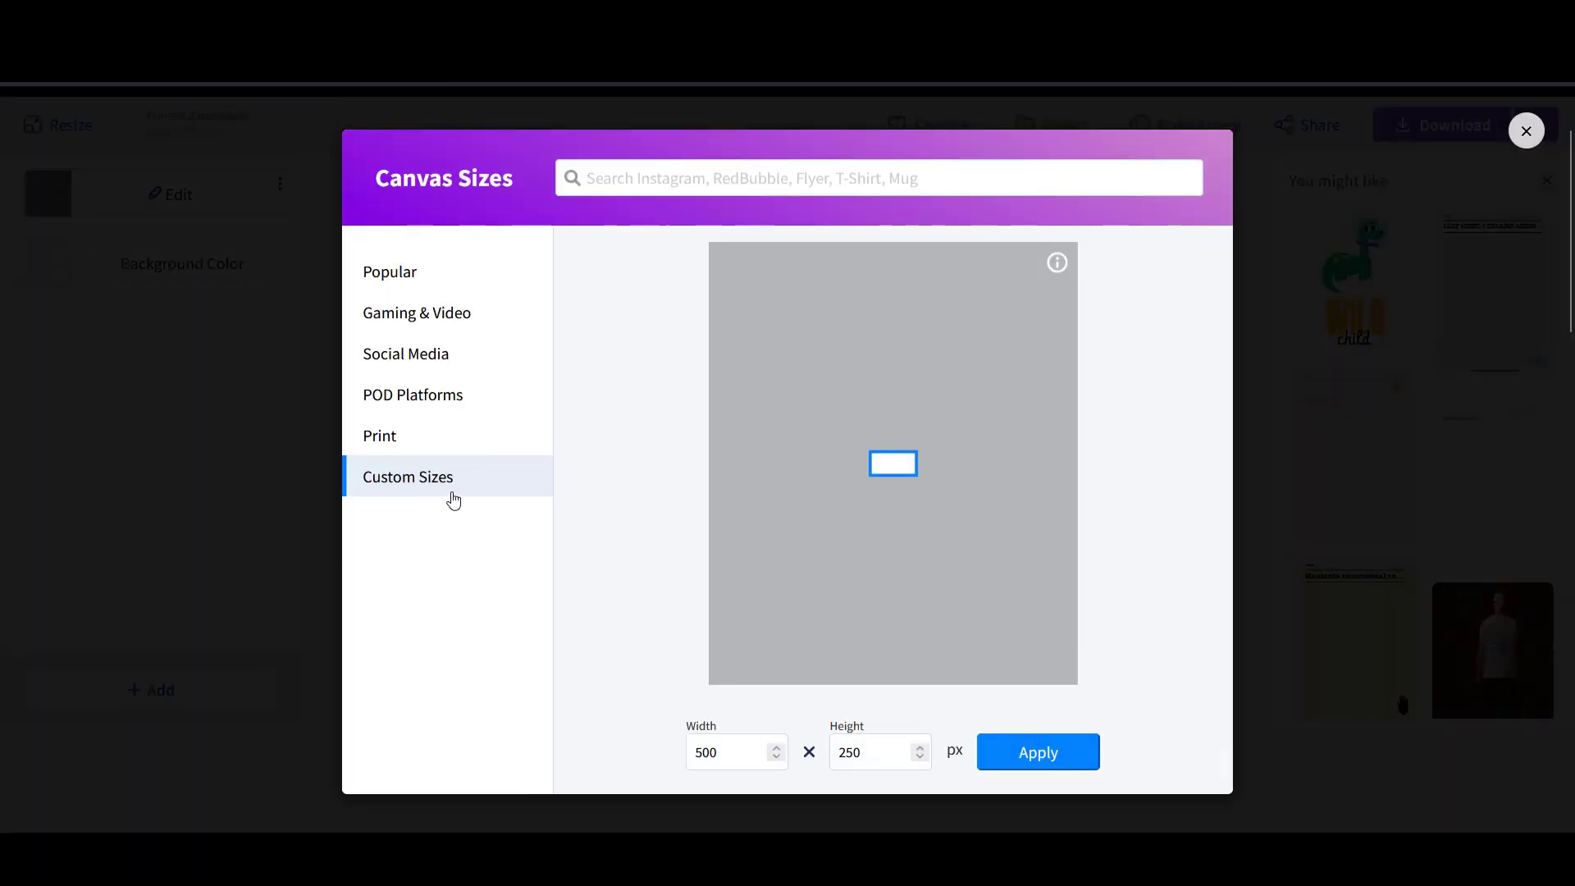
pyautogui.doubleClick(875, 759)
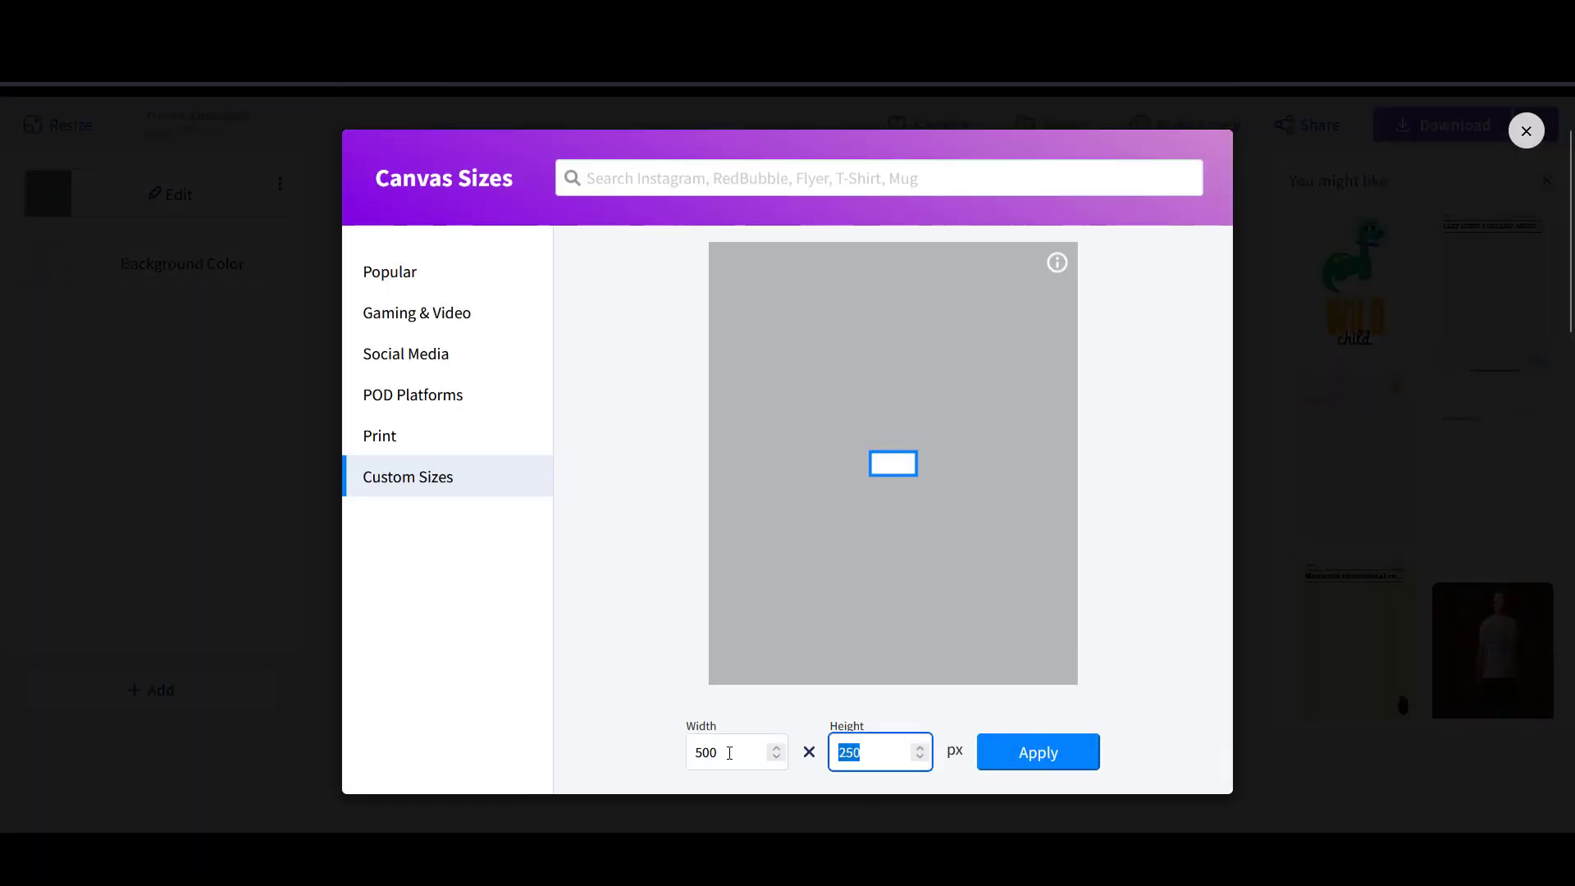
pyautogui.write('150')
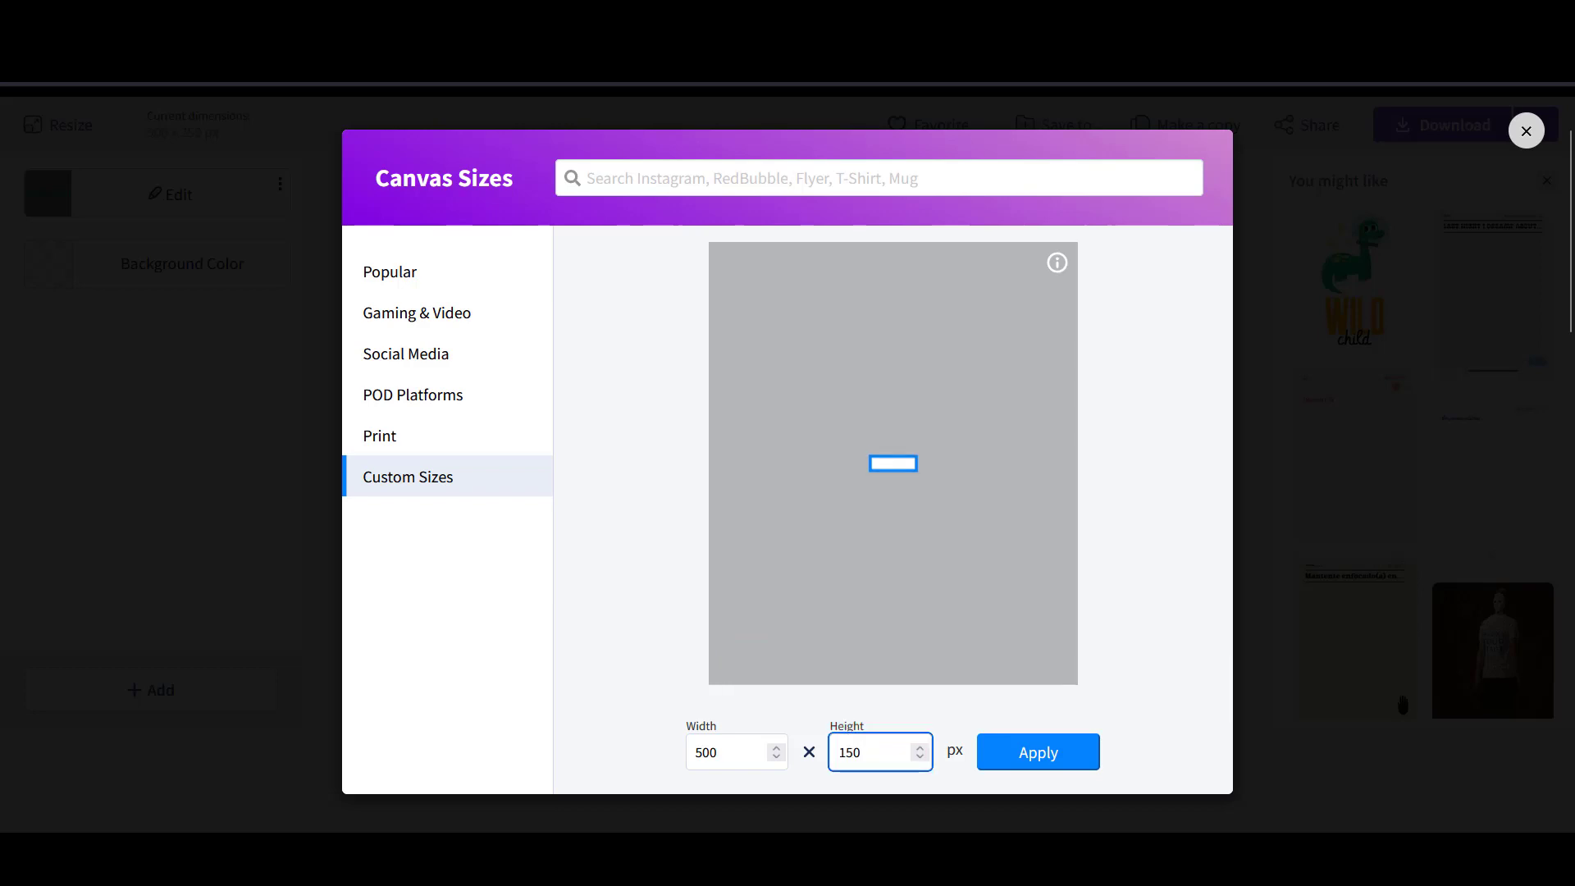
pyautogui.click(1040, 754)
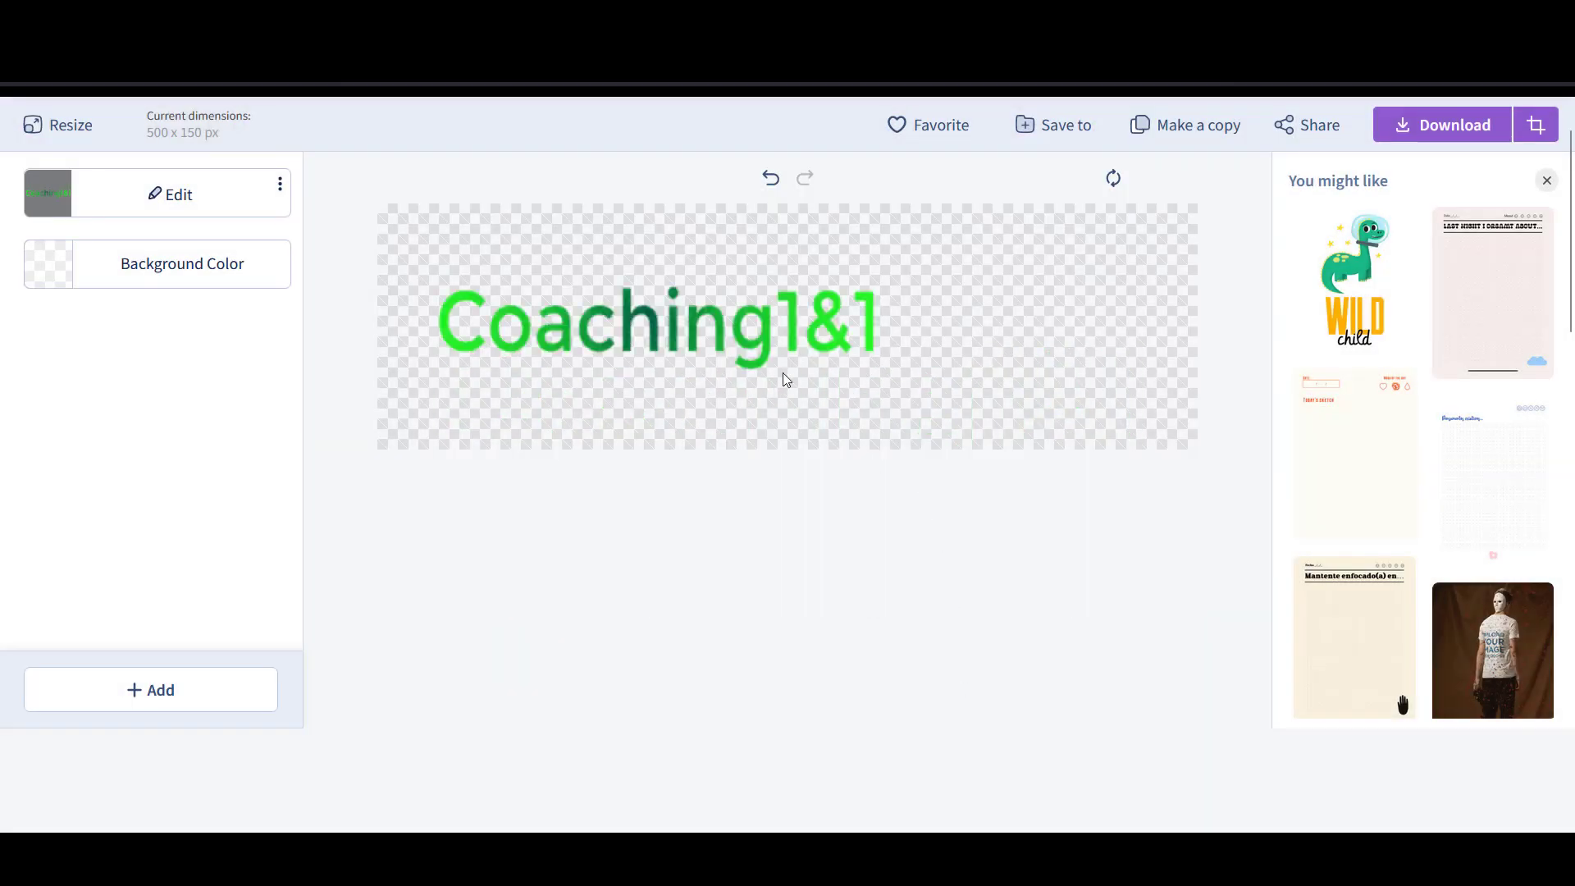
# - Enlarge the Coaching1&1 text to fill the canvas and centre it vertically
pyautogui.click(767, 333)
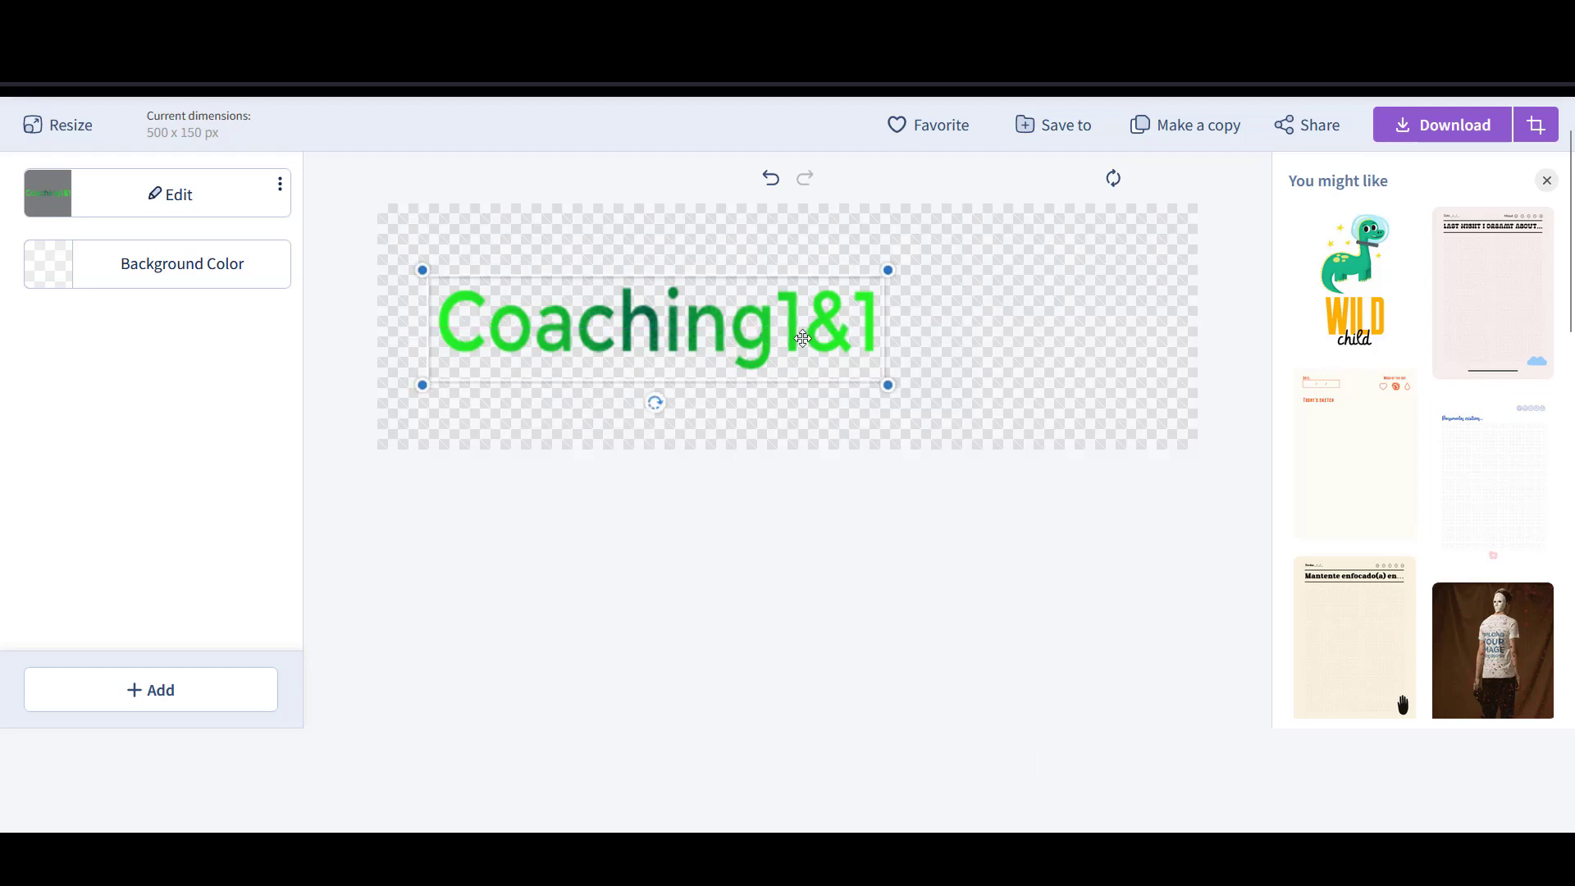
pyautogui.moveTo(888, 270); pyautogui.dragTo(1156, 212)
pyautogui.click(936, 514)
pyautogui.scroll(1, 936, 513)
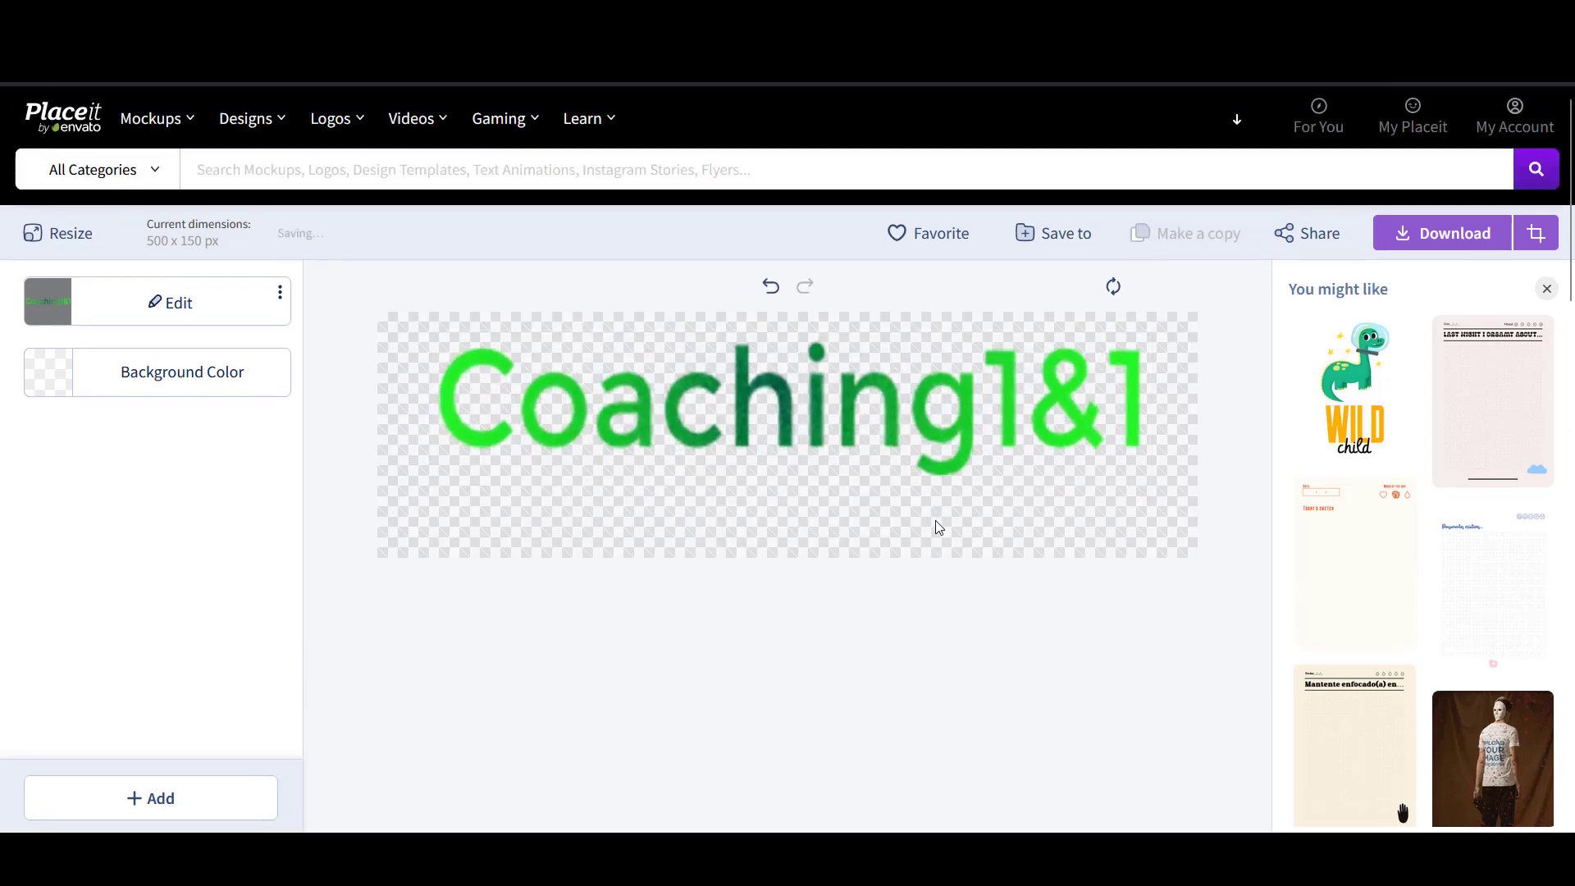
pyautogui.click(912, 447)
pyautogui.moveTo(913, 447); pyautogui.dragTo(911, 433)
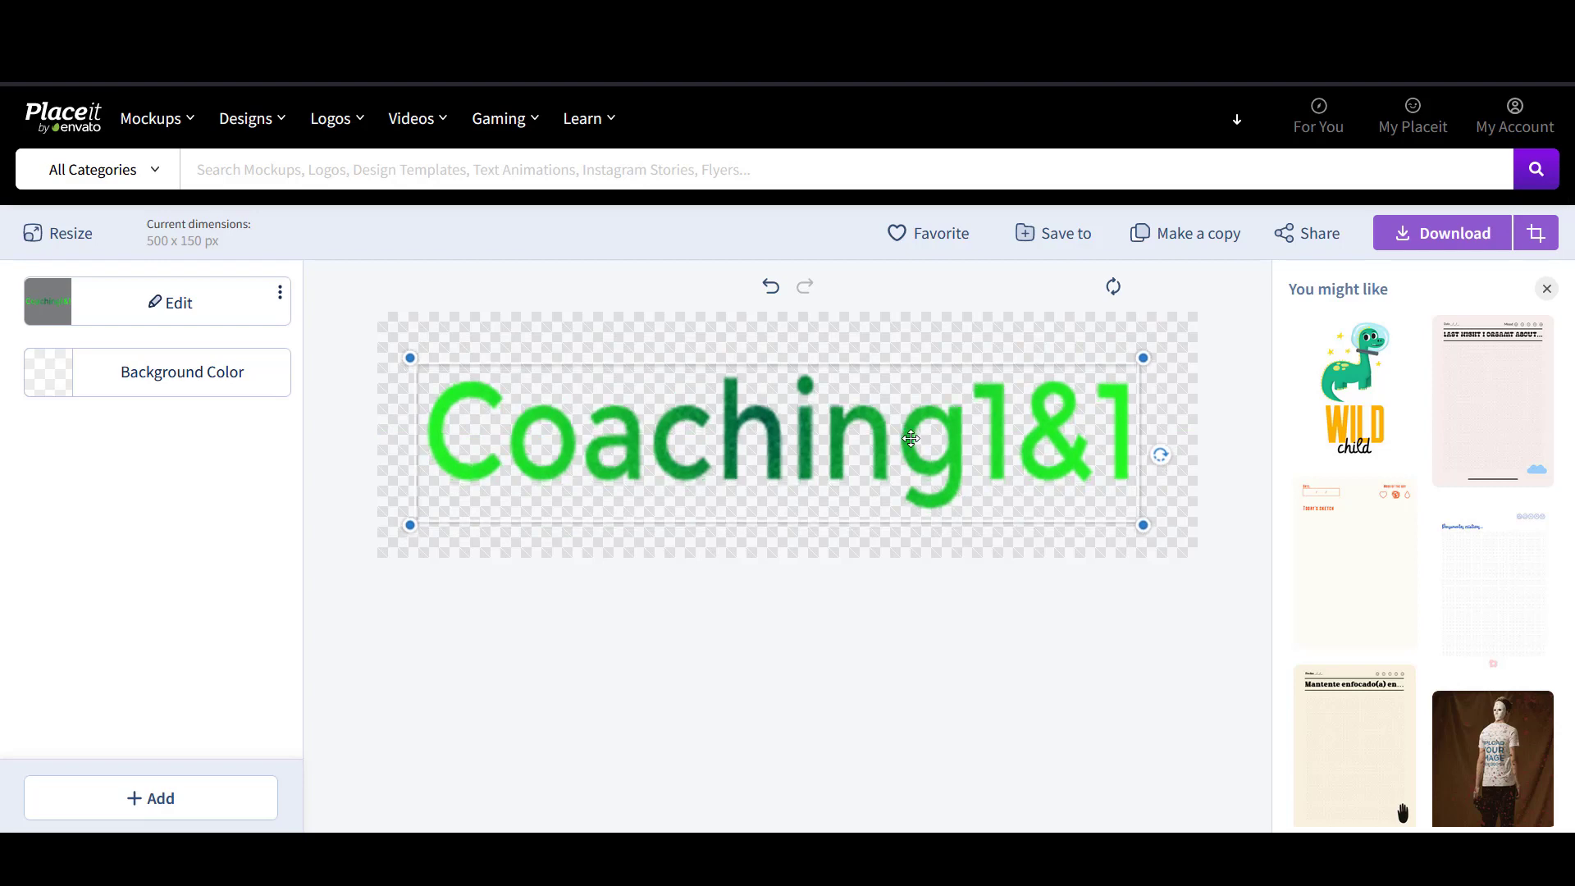
pyautogui.click(894, 616)
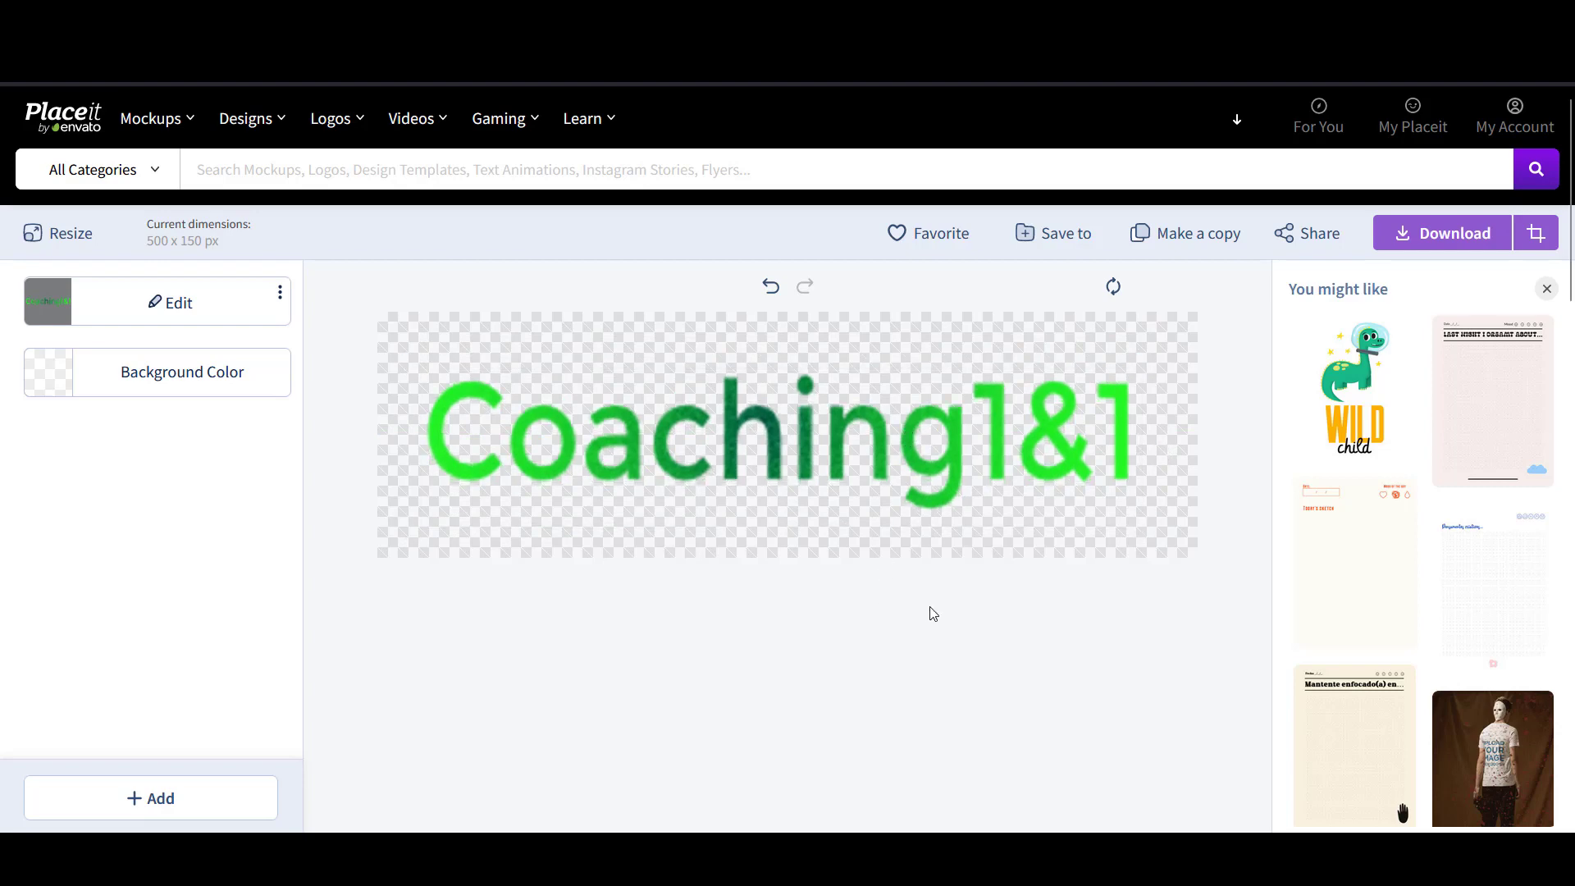
# - Save the design into the logo folder
pyautogui.click(1050, 237)
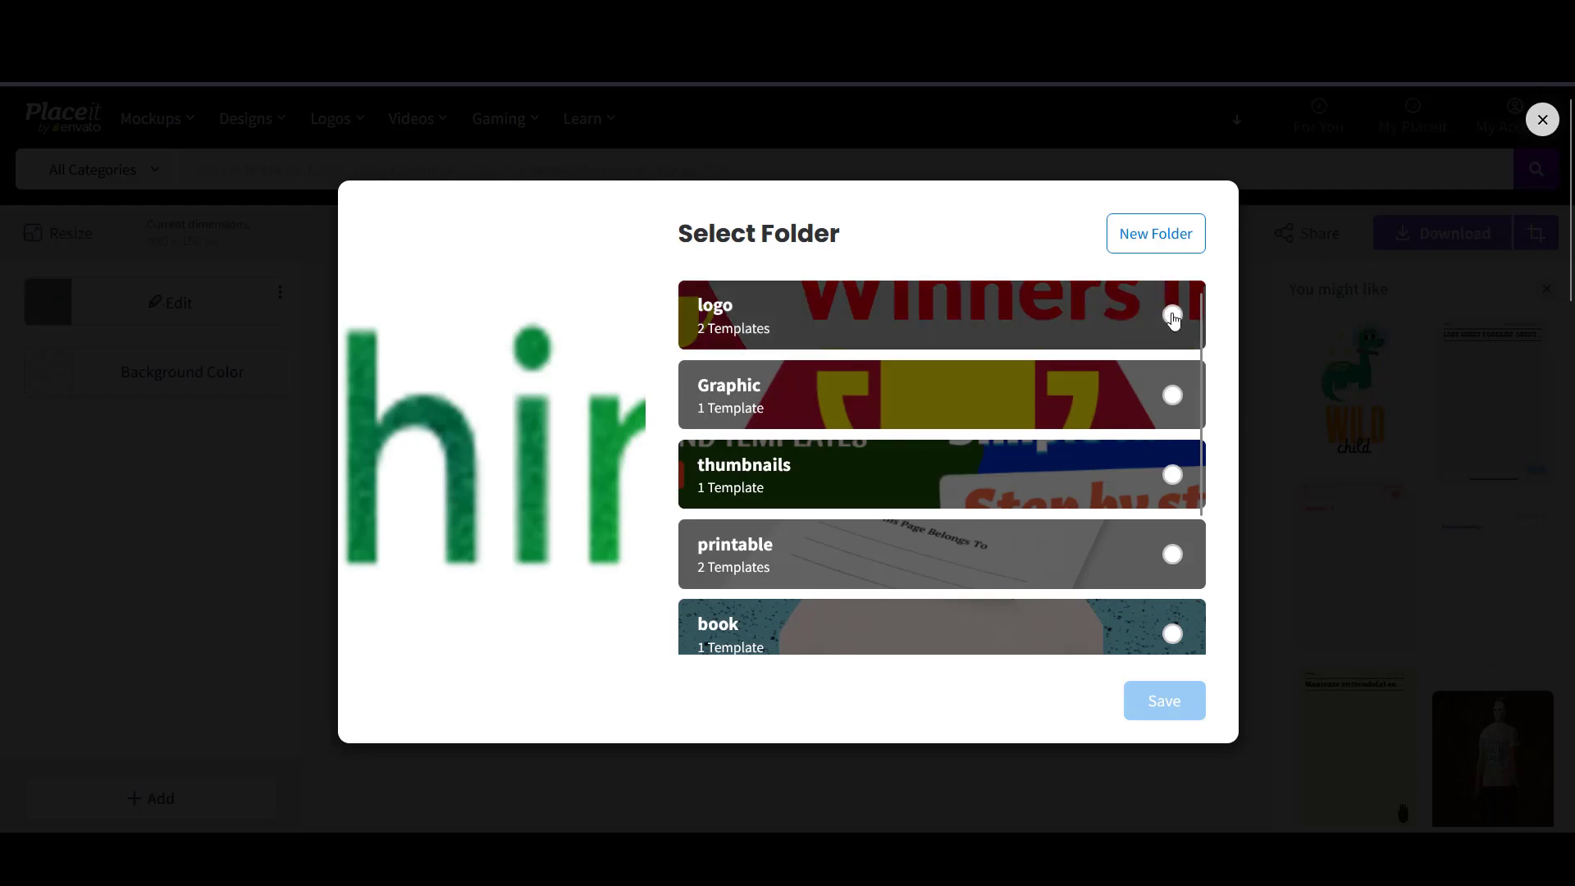
pyautogui.click(1172, 315)
pyautogui.click(1175, 703)
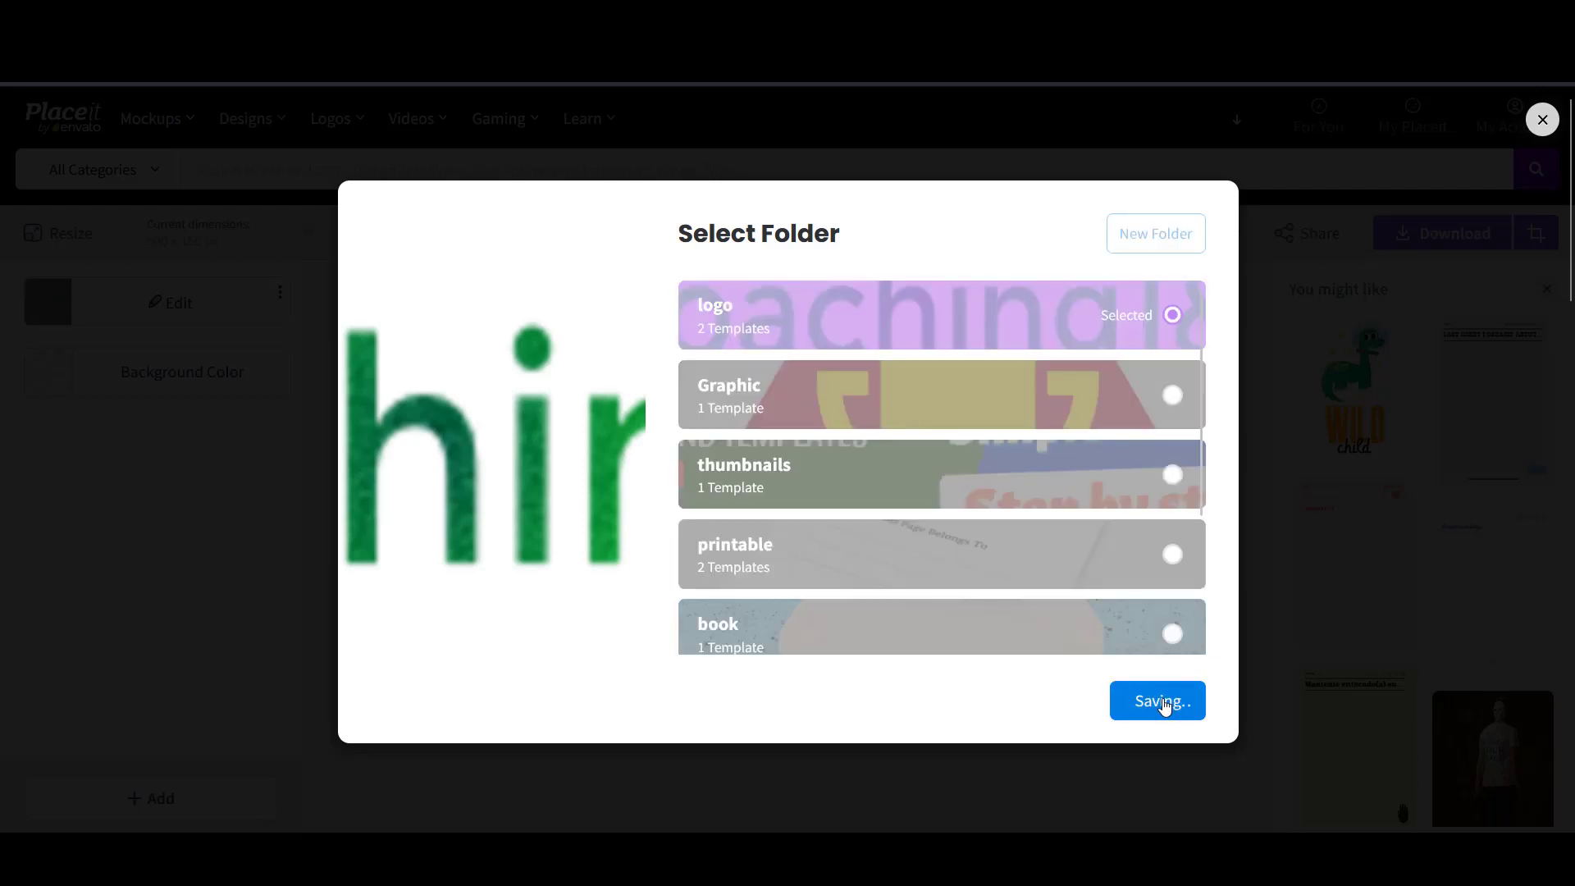